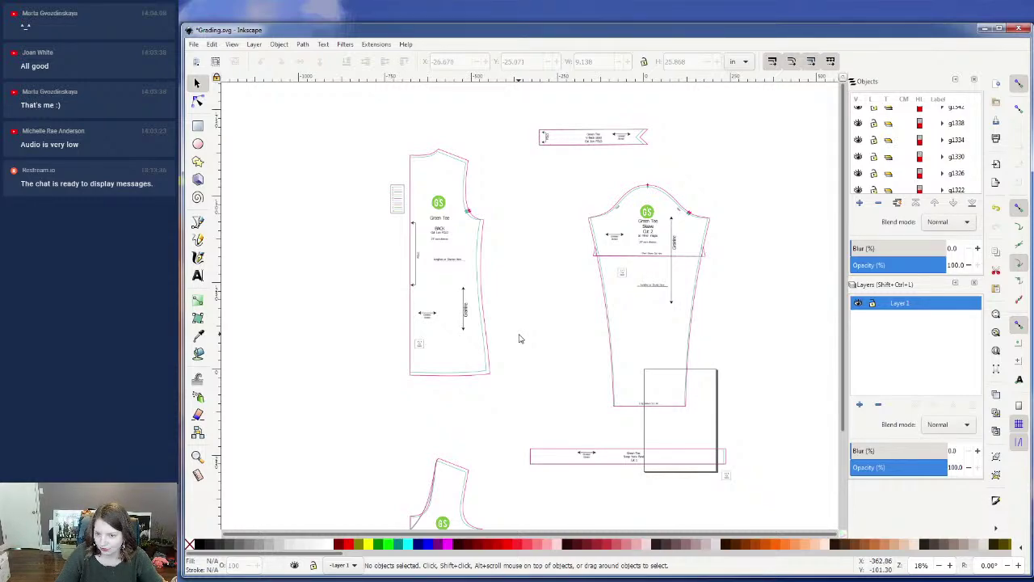
# - Draw a black-filled rectangle about 1129 × 1066 mm around the upper pattern pieces and lower it to the bottom
pyautogui.click(197, 125)
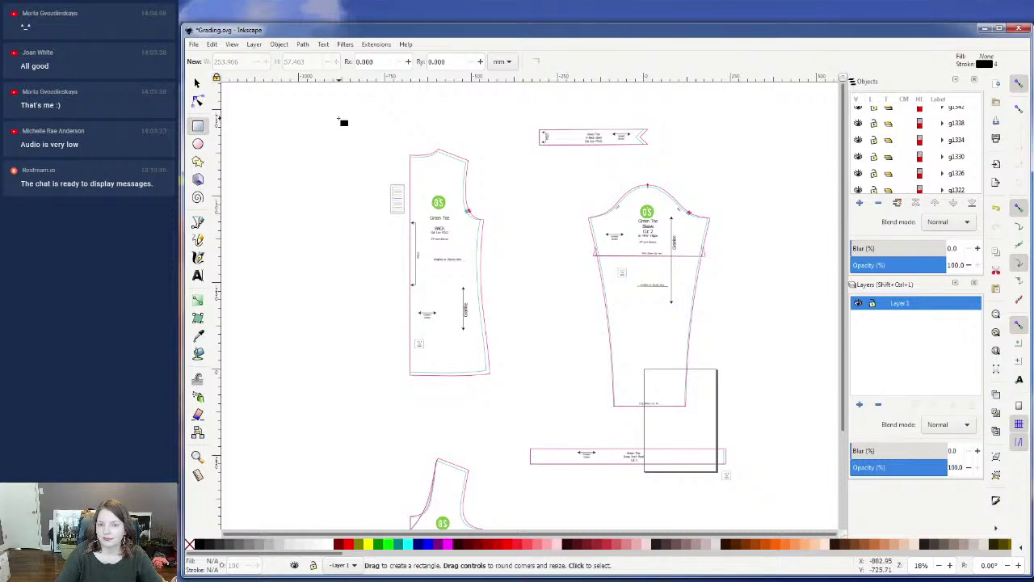
pyautogui.moveTo(383, 133); pyautogui.dragTo(772, 502)
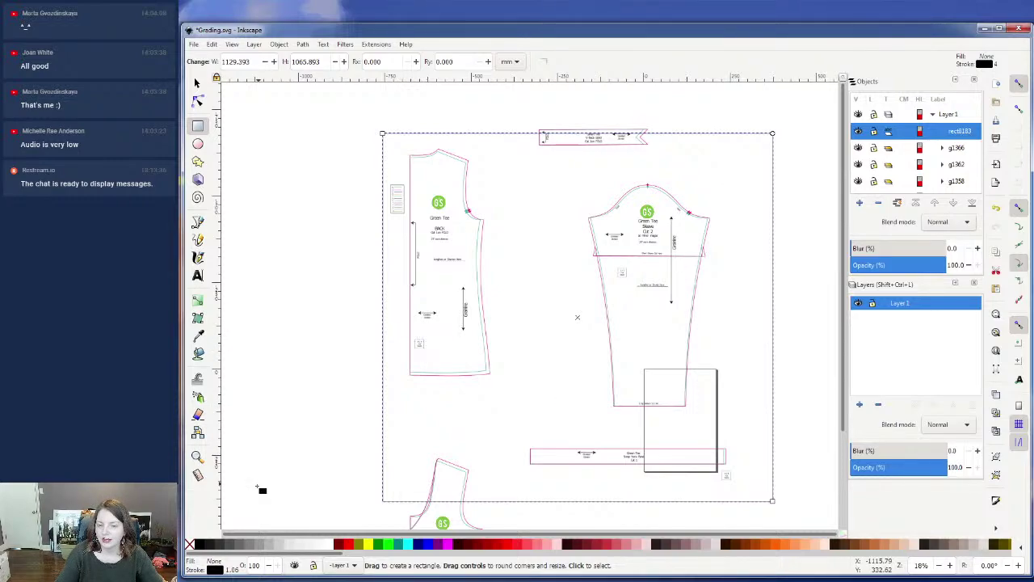
pyautogui.rightClick(215, 564)
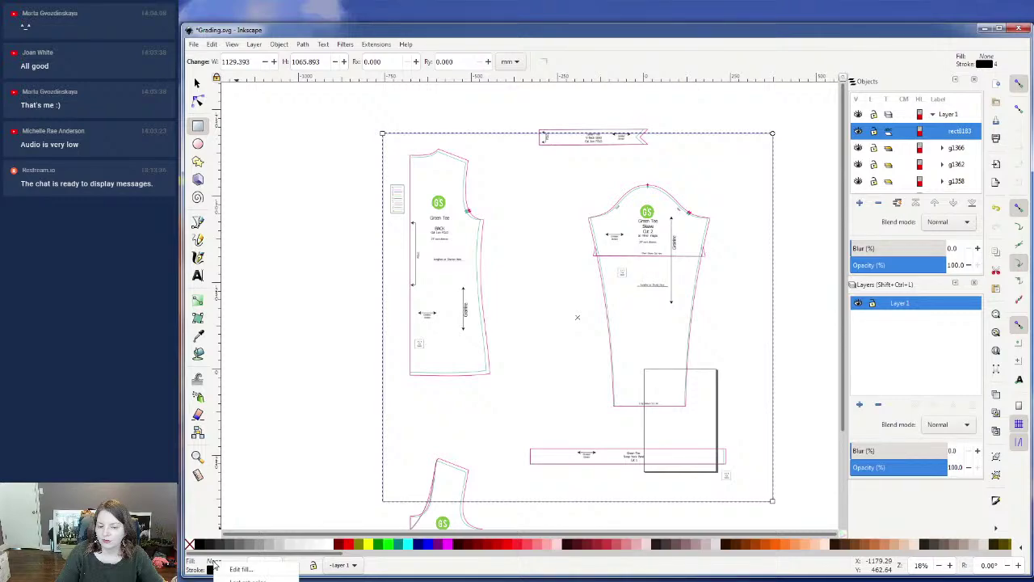
pyautogui.click(247, 580)
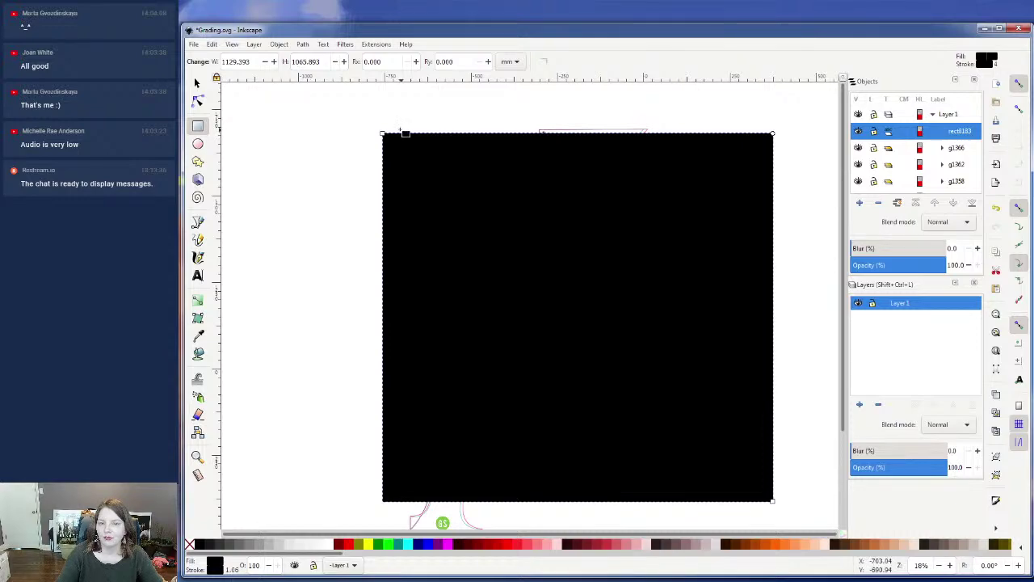
pyautogui.click(281, 44)
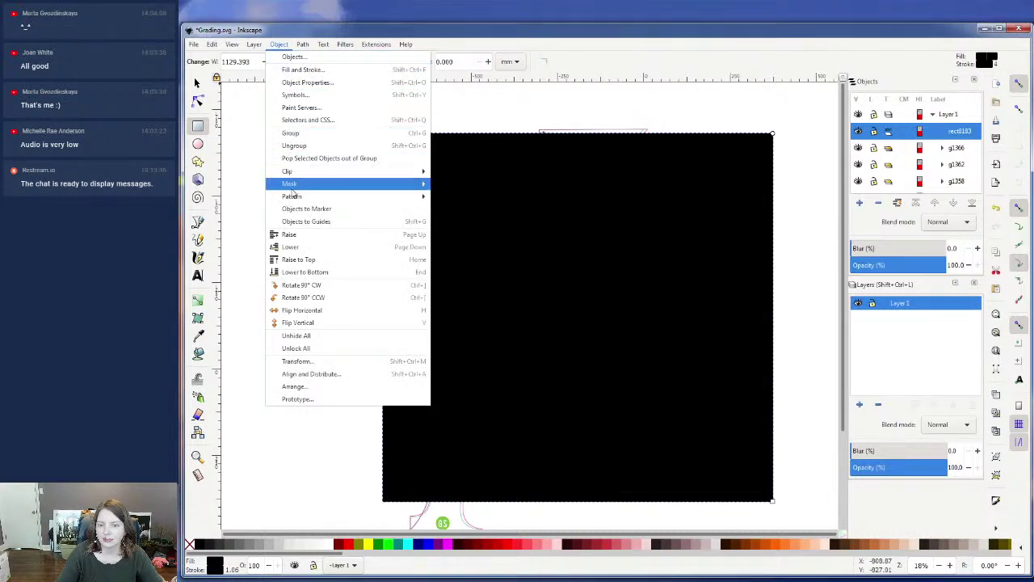
pyautogui.click(302, 270)
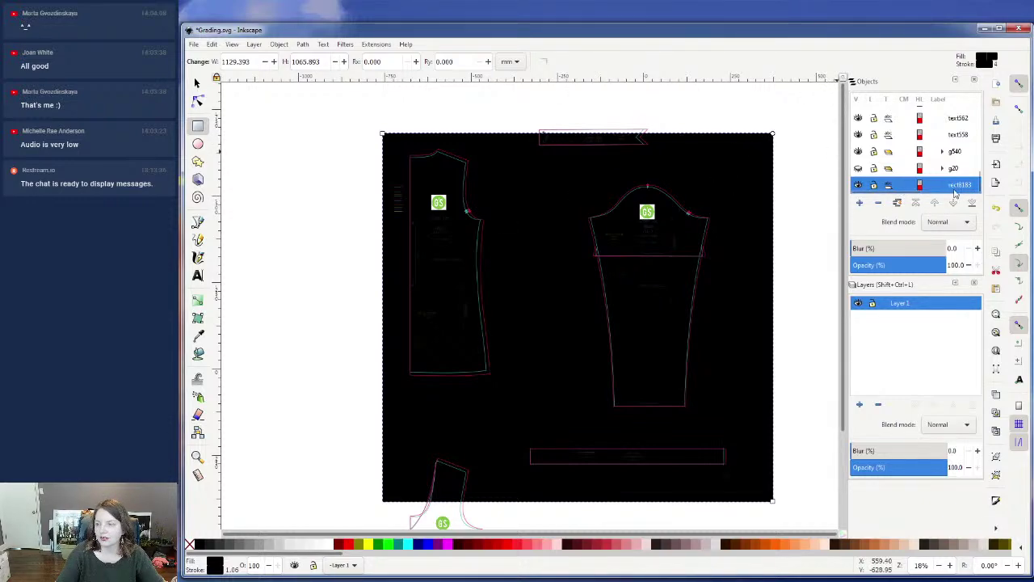
# - Hide and show the black background rectangle, and lock it against selection
pyautogui.click(858, 185)
pyautogui.click(858, 185)
pyautogui.click(858, 185)
pyautogui.click(857, 185)
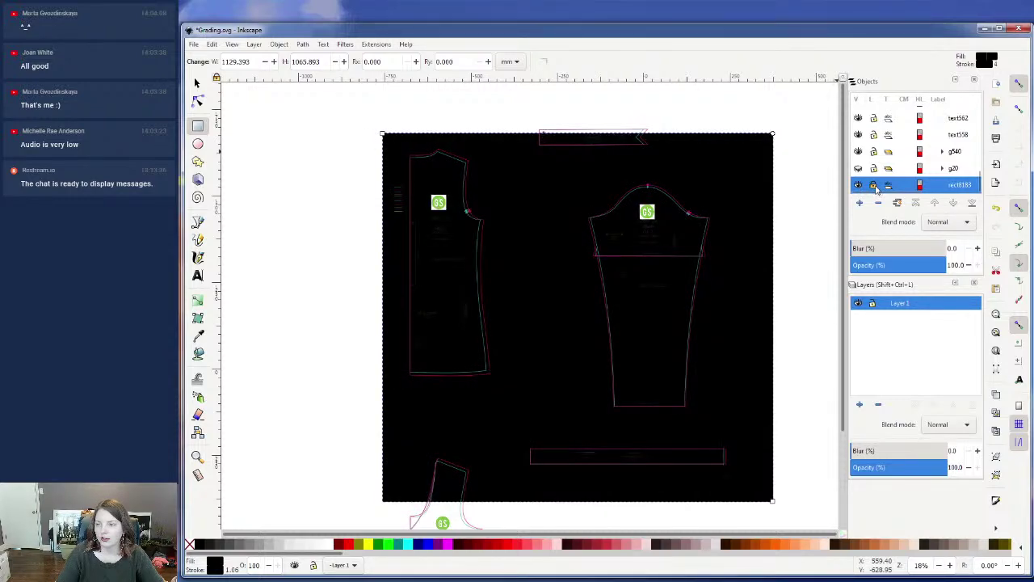
pyautogui.moveTo(768, 155); pyautogui.dragTo(777, 164)
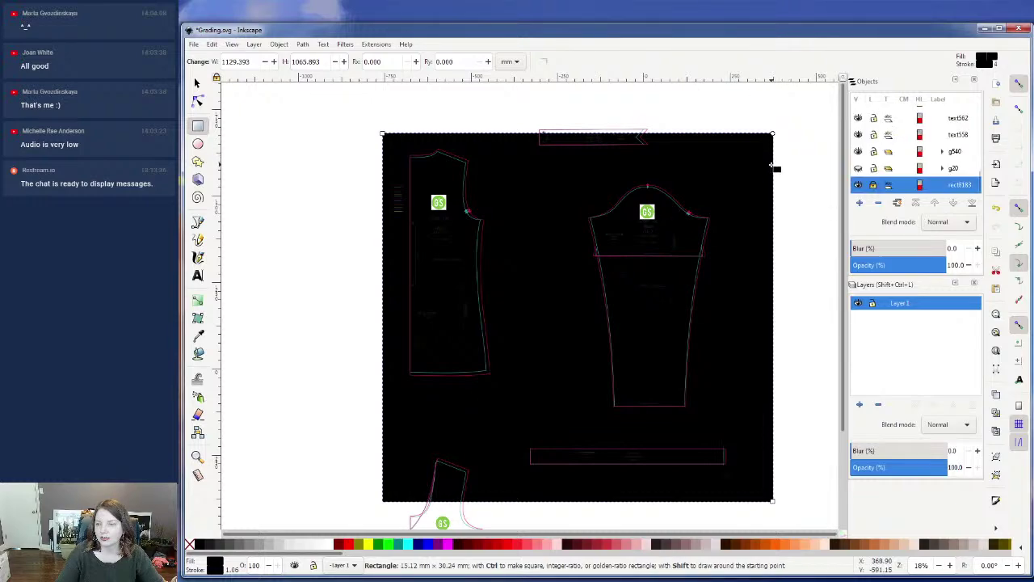
pyautogui.press('Escape')
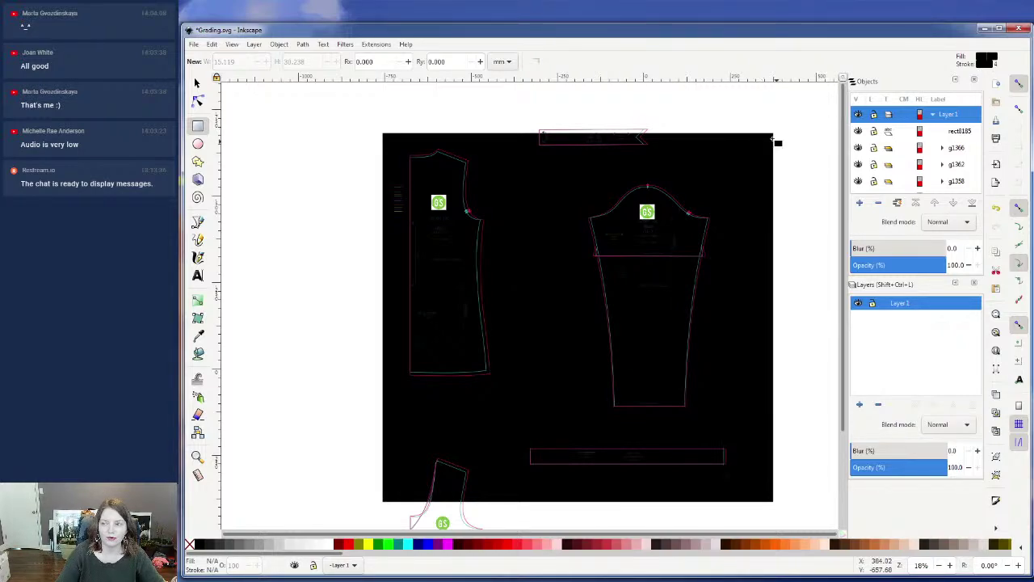
pyautogui.click(872, 182)
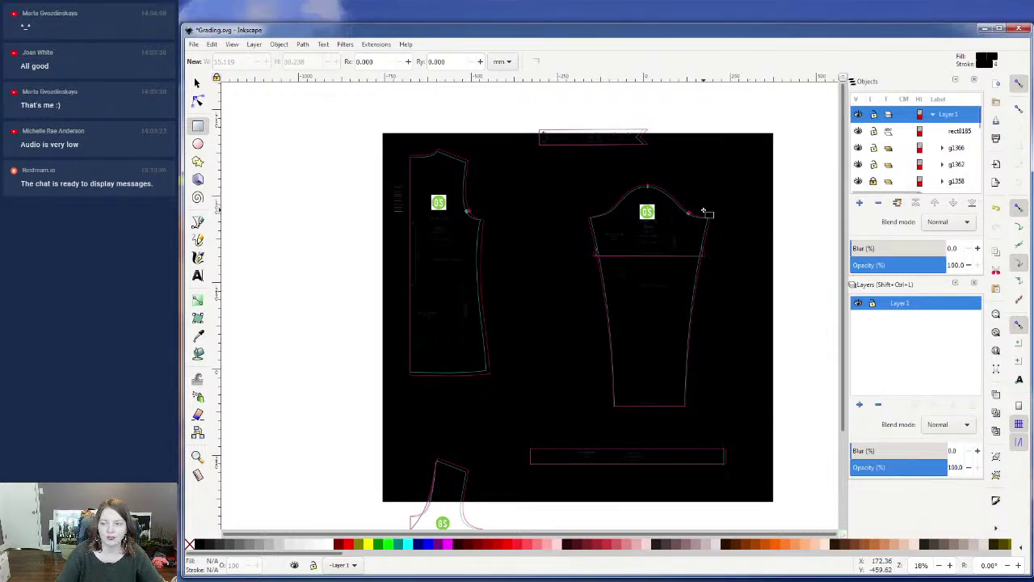
# - Try moving the teal outline group away from its position over the black background, and undo the move
pyautogui.click(197, 84)
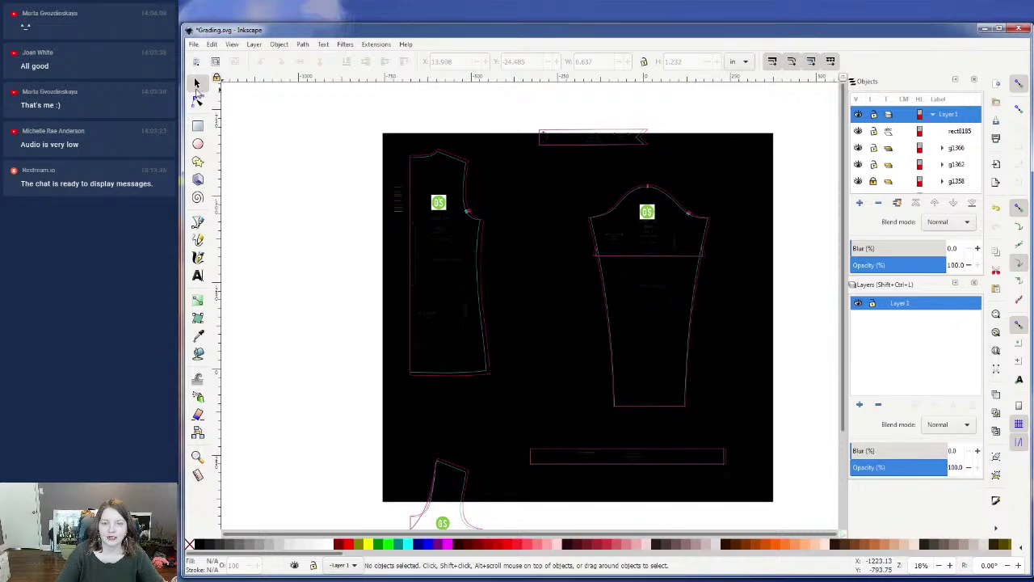
pyautogui.moveTo(678, 202); pyautogui.dragTo(726, 178)
pyautogui.moveTo(677, 210); pyautogui.dragTo(728, 184)
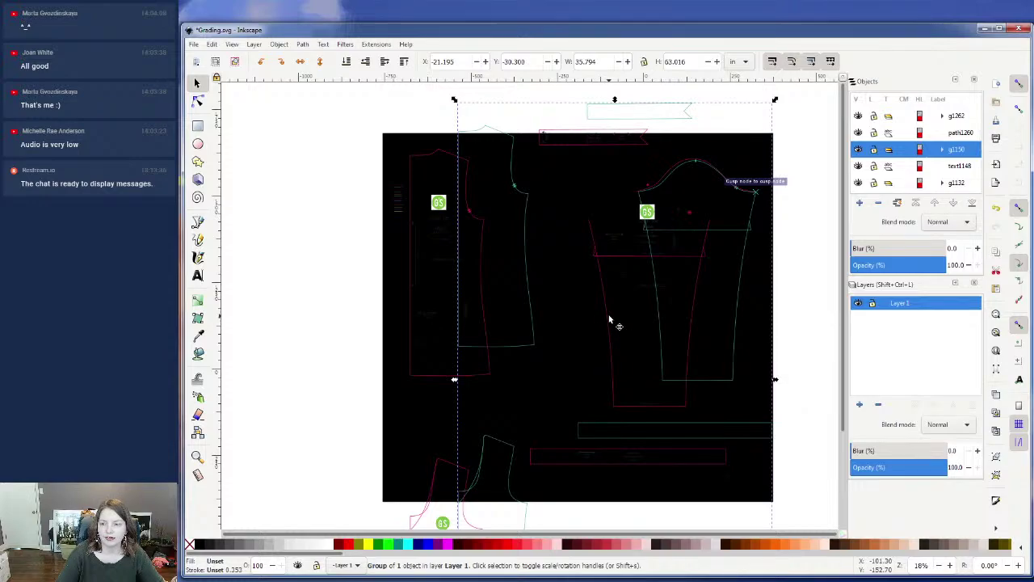
pyautogui.hotkey('ctrl', 'z')
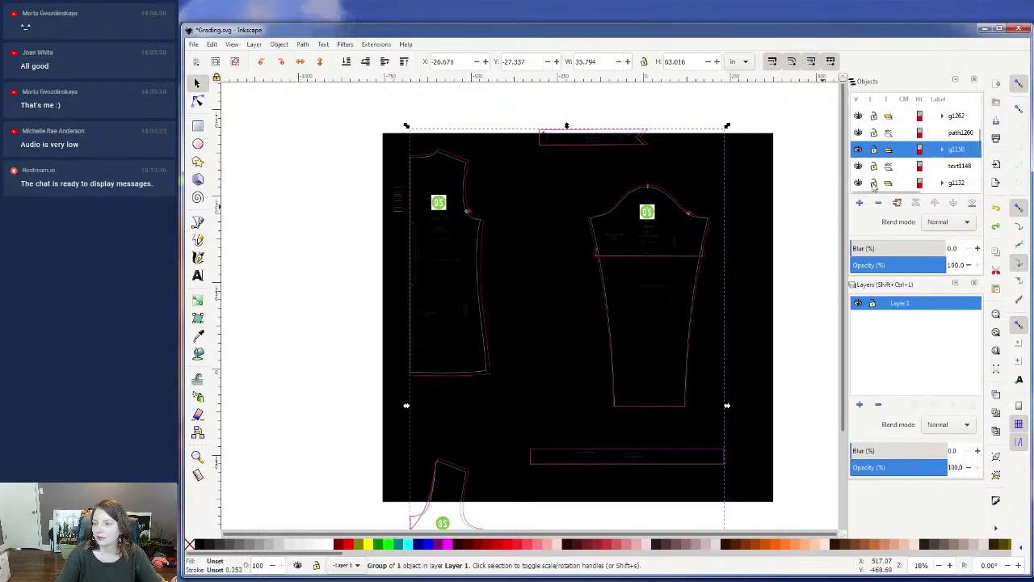
pyautogui.scroll(-1, 879, 177)
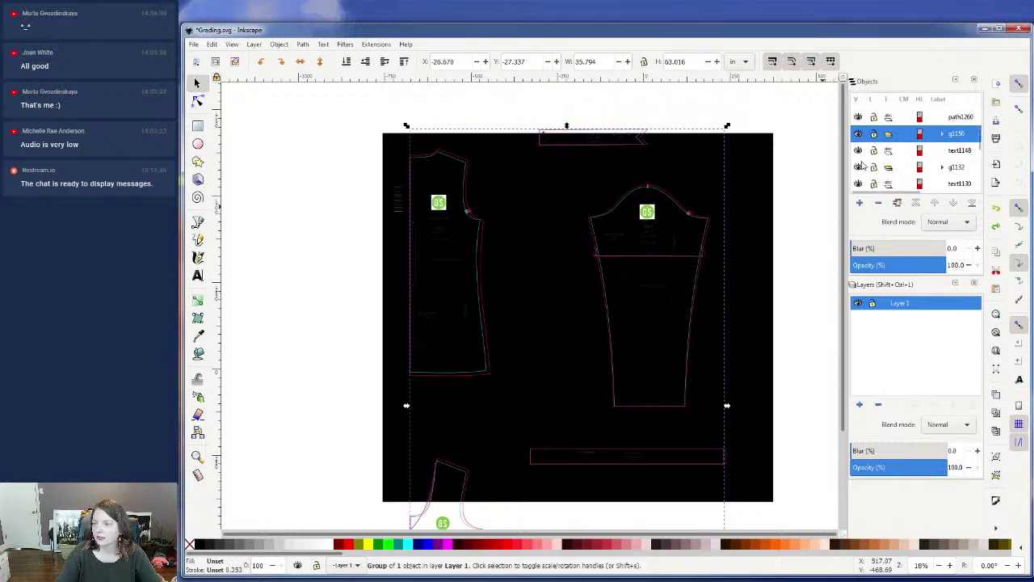
pyautogui.click(760, 141)
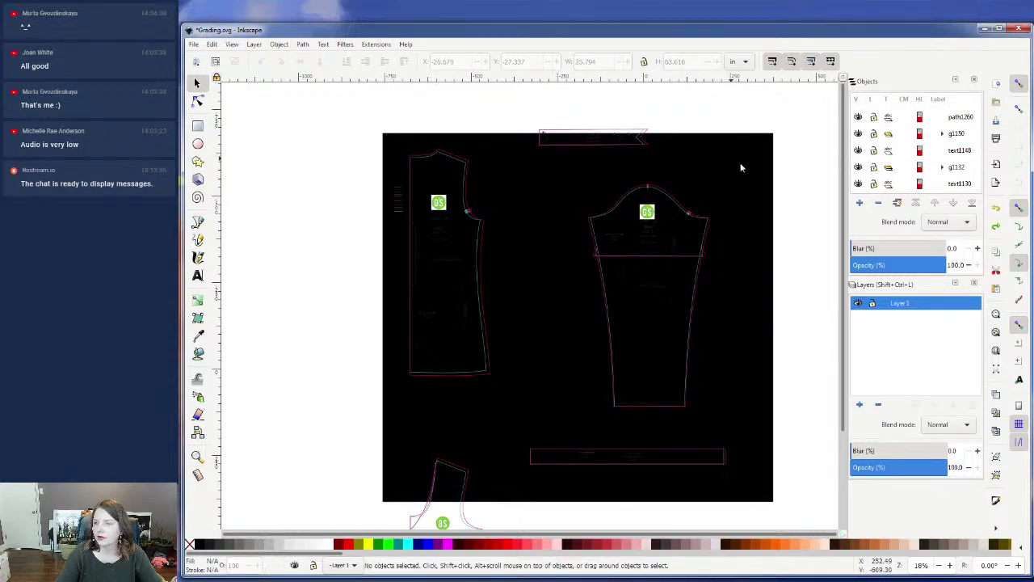
pyautogui.scroll(4, 904, 167)
pyautogui.scroll(2, 904, 167)
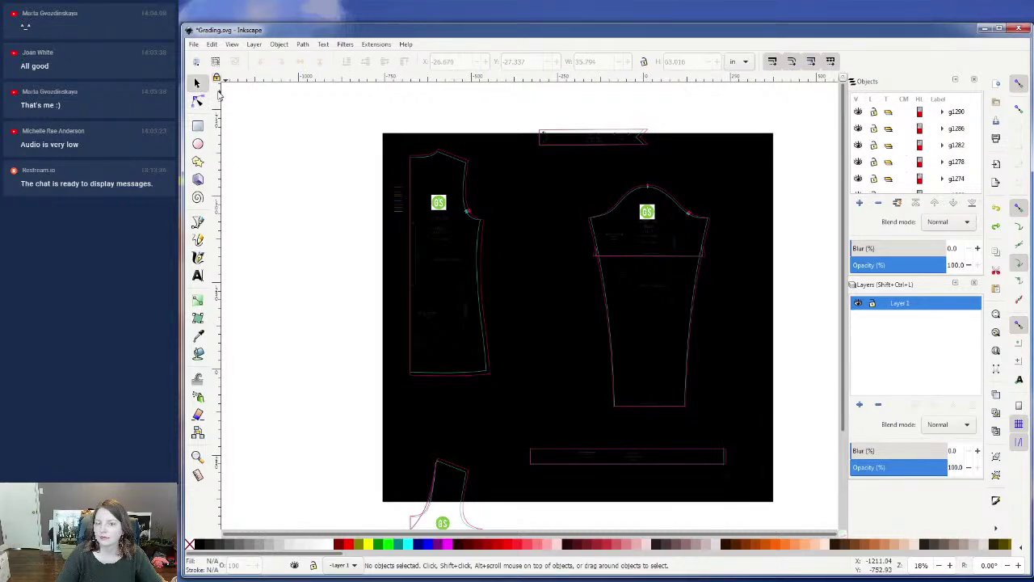
pyautogui.scroll(-5, 602, 212)
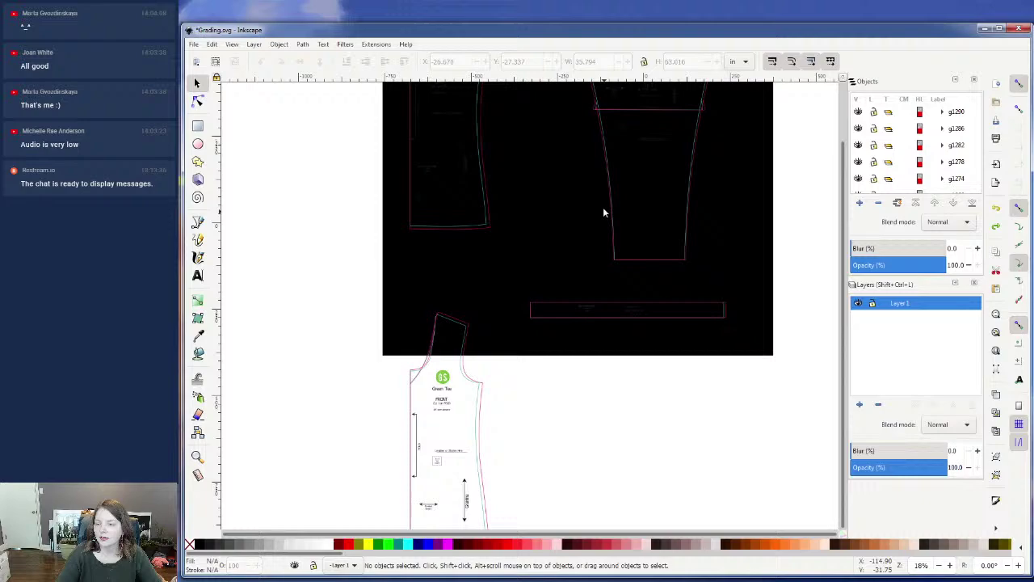
pyautogui.click(428, 356)
pyautogui.click(529, 332)
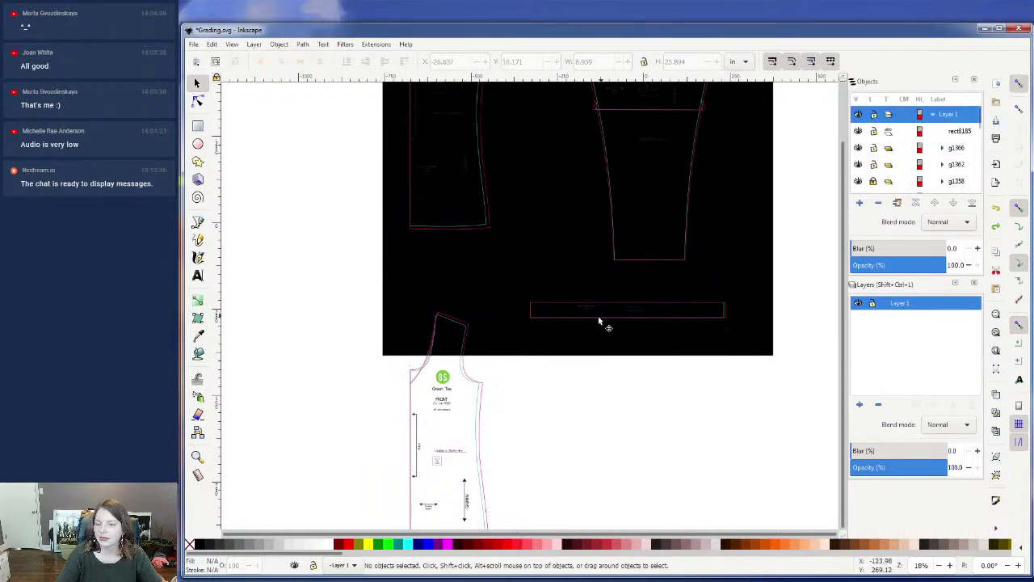
# - Undo the accidental lock on group g1358 and the creation of the small extra rectangle
pyautogui.click(212, 46)
pyautogui.click(220, 61)
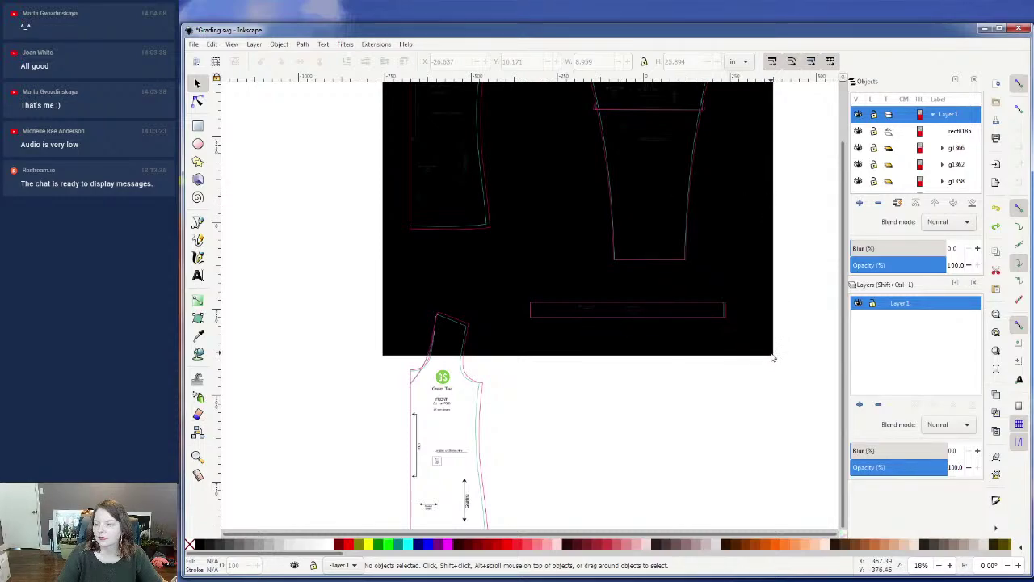
pyautogui.click(212, 45)
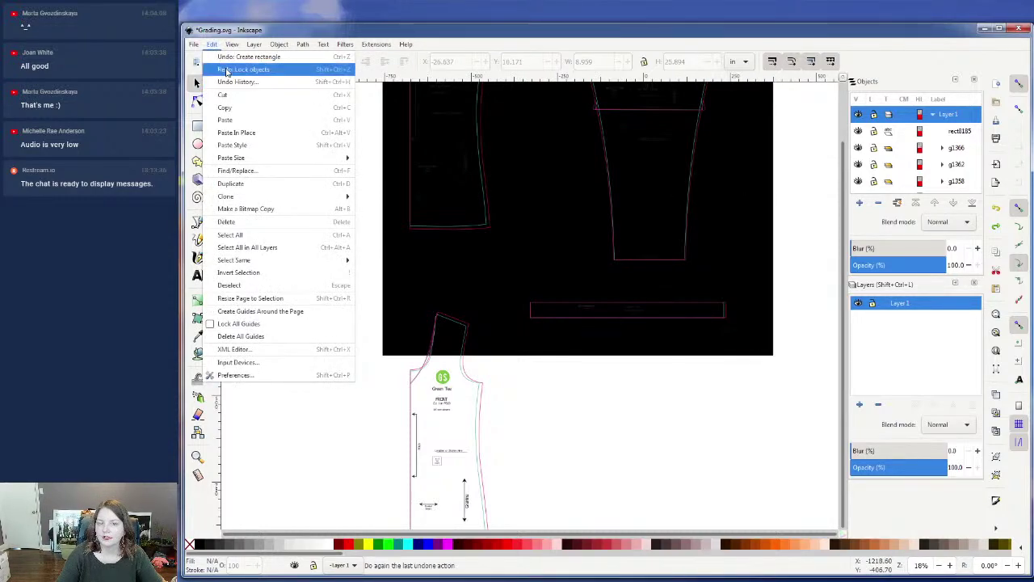
pyautogui.click(230, 57)
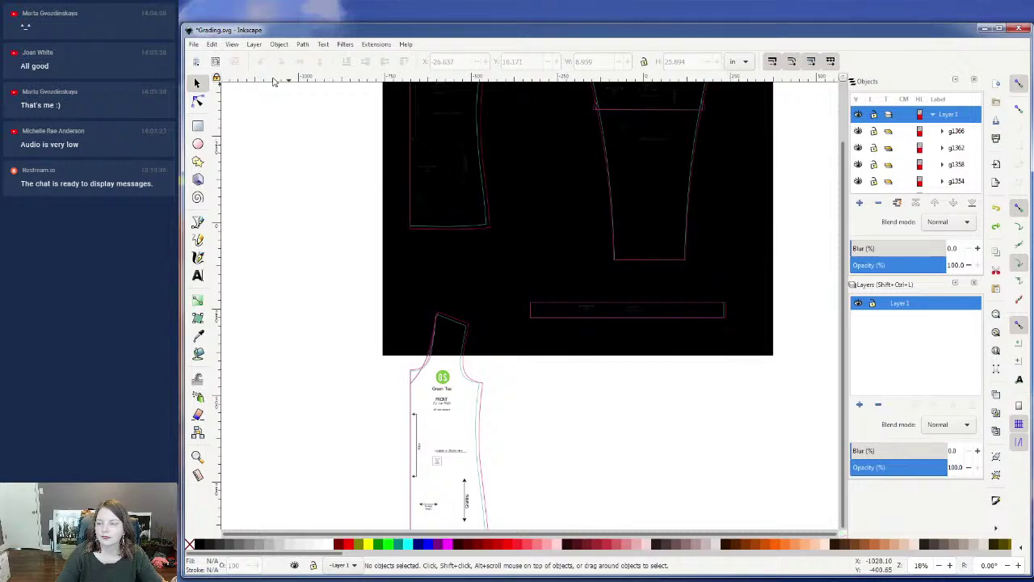
# - Review the document's undo history, select the narrow notched strip above the sleeve, and close the history
pyautogui.scroll(3, 533, 182)
pyautogui.scroll(2, 533, 183)
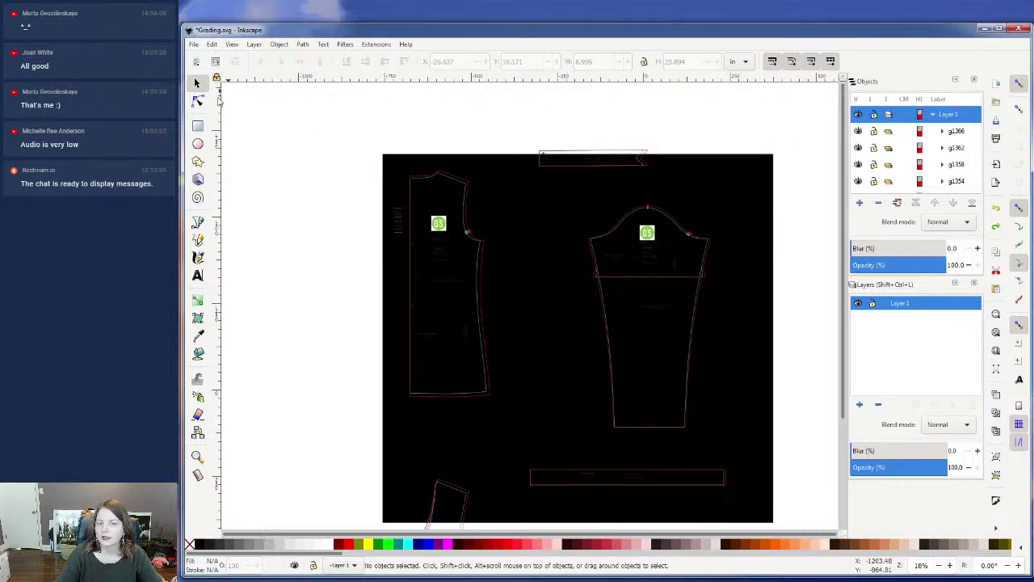
pyautogui.click(214, 45)
pyautogui.click(221, 81)
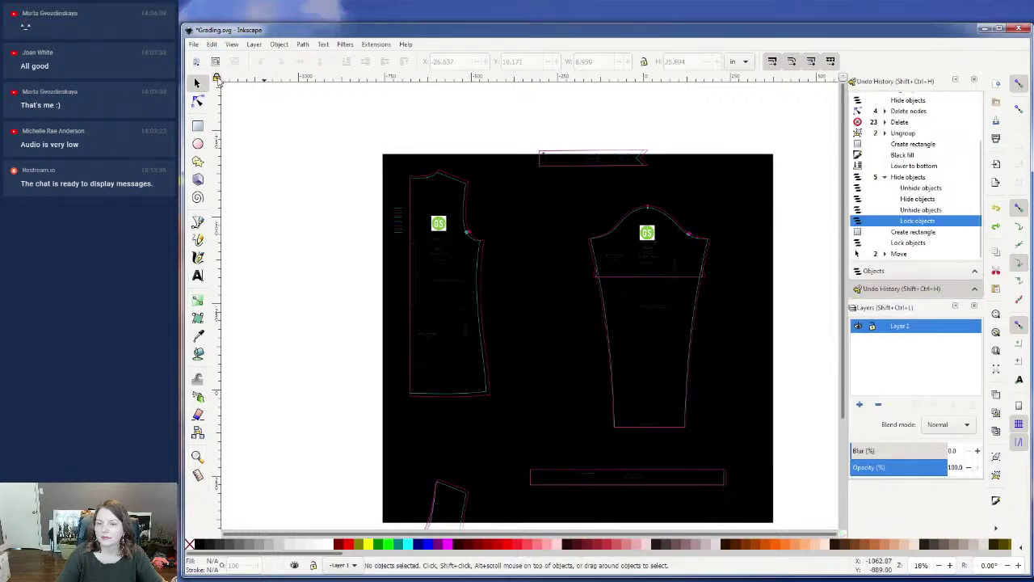
pyautogui.click(214, 46)
pyautogui.press('Escape')
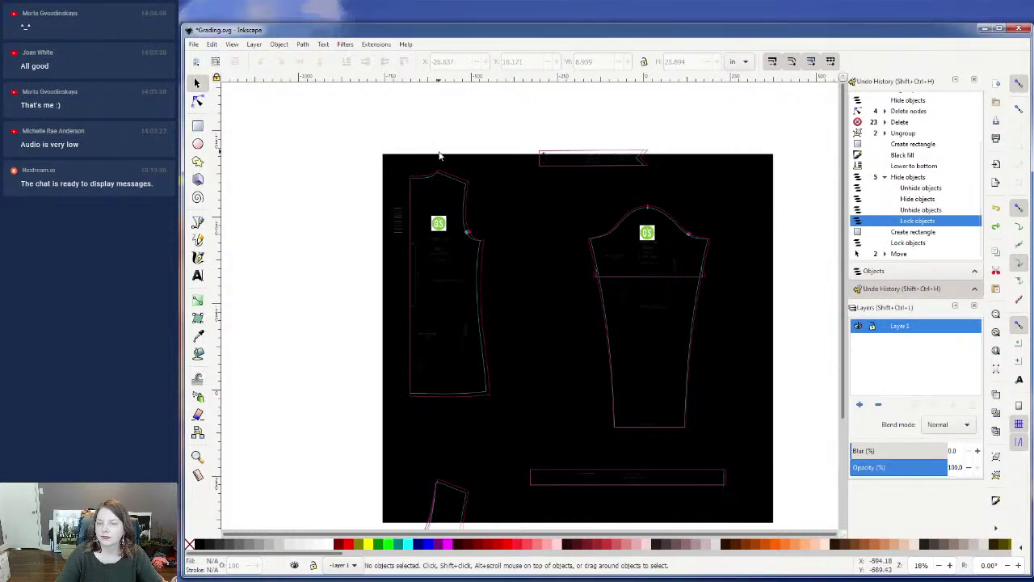
pyautogui.click(563, 158)
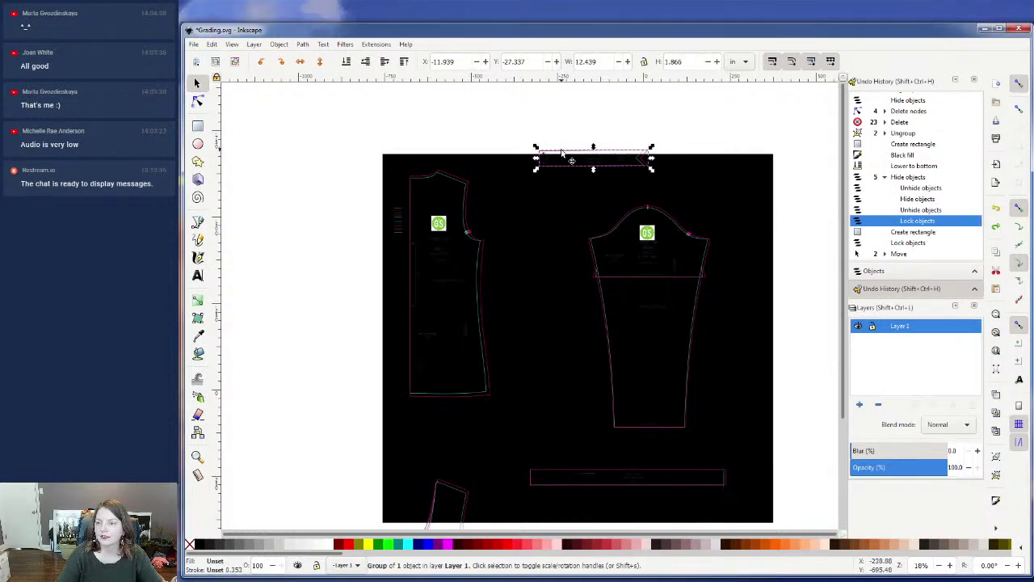
pyautogui.scroll(3, 941, 161)
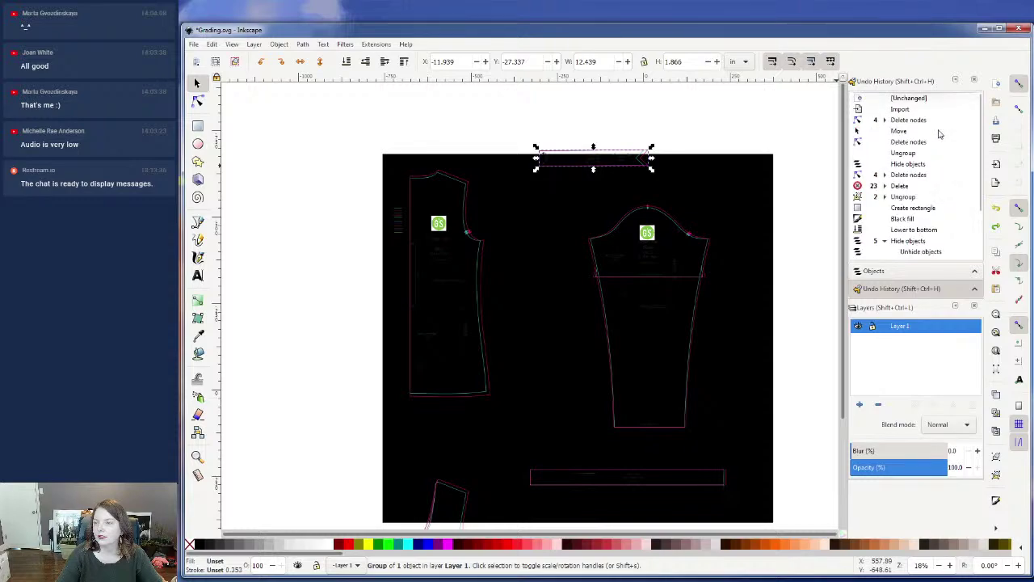
pyautogui.click(975, 82)
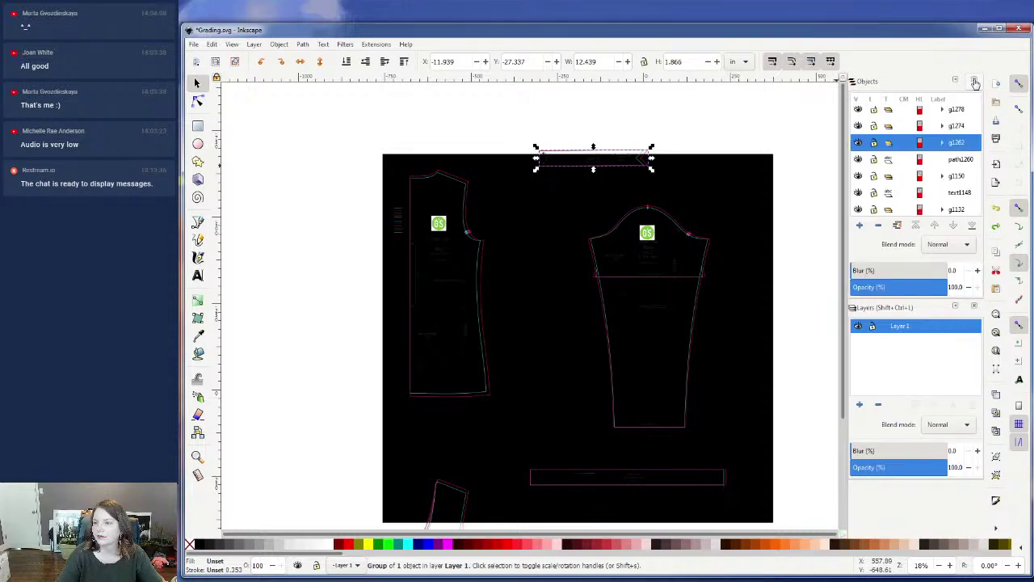
# - Toggle the visibility of the notched strip's group g1262 and undo the last visibility change
pyautogui.click(859, 143)
pyautogui.scroll(-3, 883, 168)
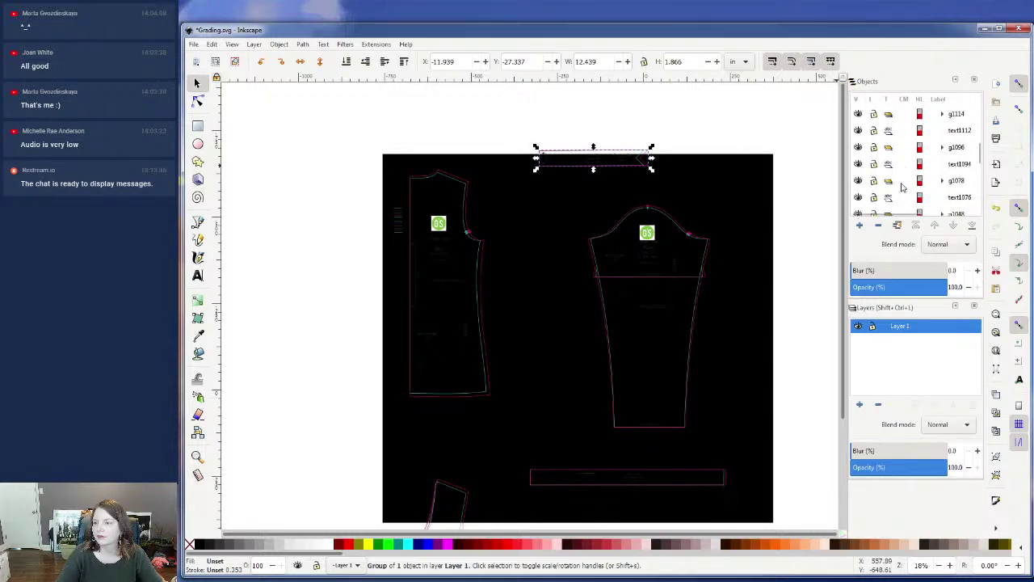
pyautogui.click(212, 44)
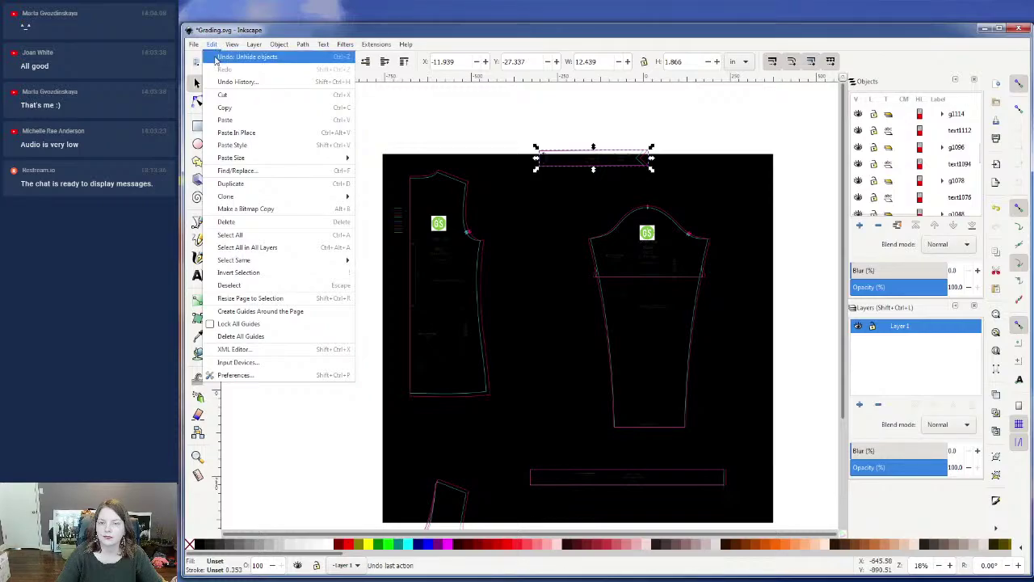
pyautogui.click(215, 58)
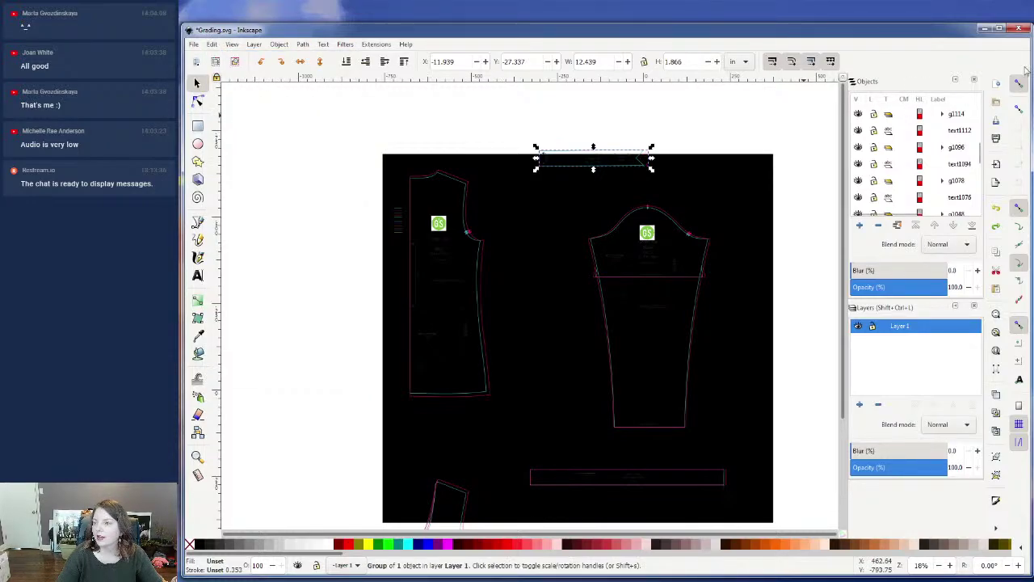
# - Close Grading.svg without saving the changes
pyautogui.click(1021, 29)
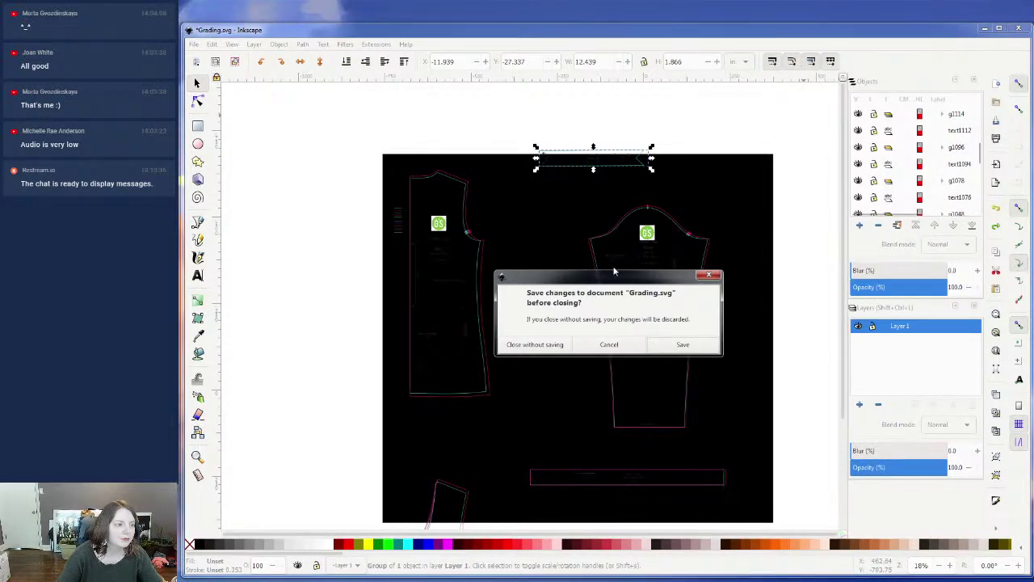
pyautogui.click(547, 349)
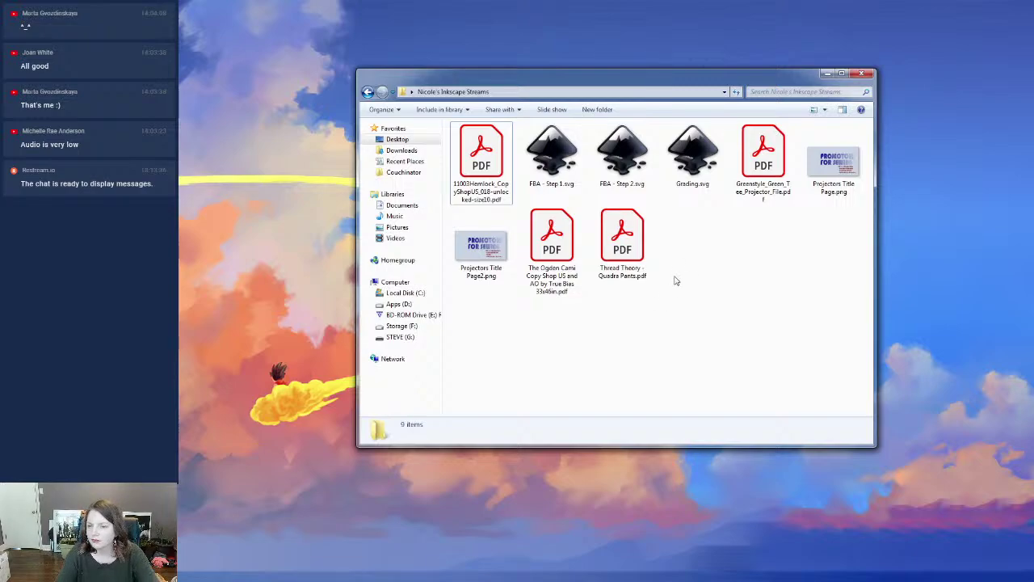
# - View Greenstyle_Green_Tee_Projector_File.pdf in Adobe Acrobat Reader to examine the full nested-size pattern, and close it
pyautogui.doubleClick(763, 156)
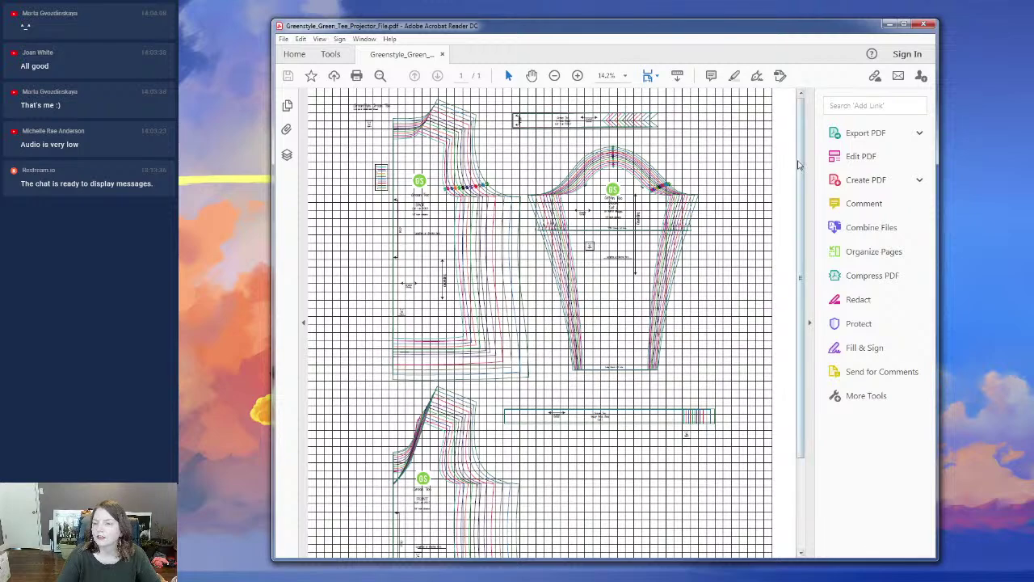
pyautogui.click(929, 26)
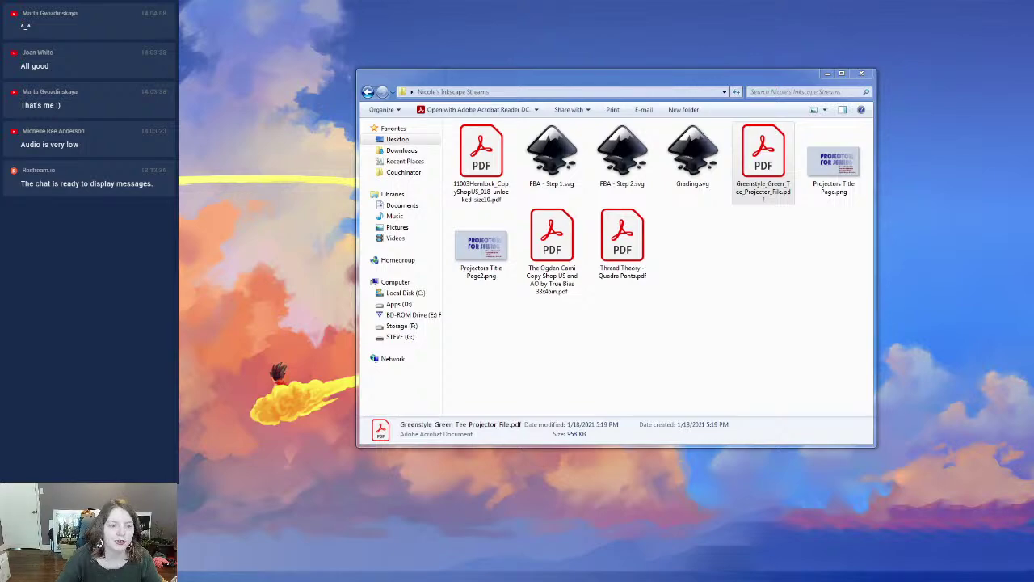
pyautogui.hotkey('alt', 'Tab')
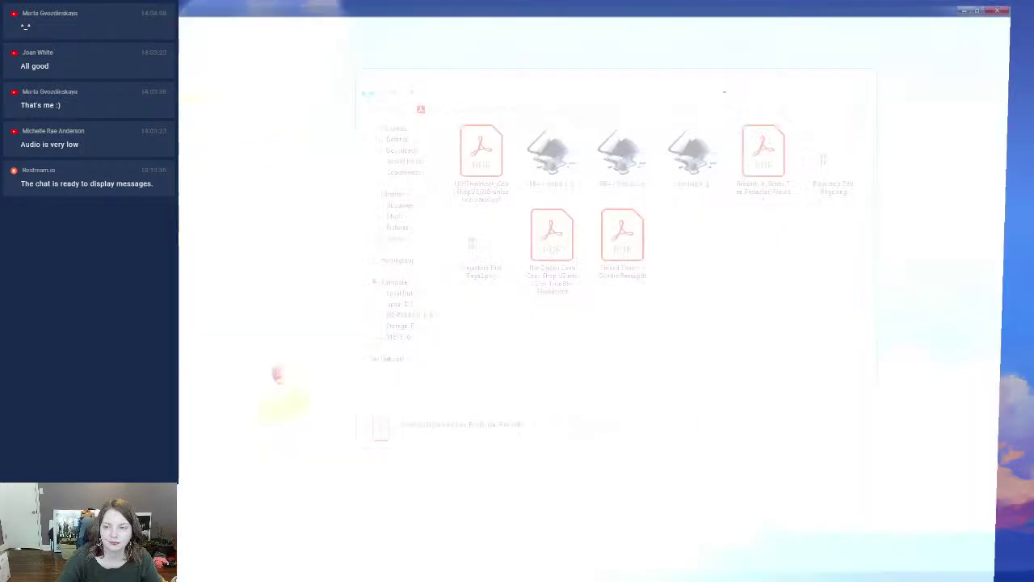
# - Restore the blank document's window from full screen, then reposition and widen it so the whole workspace fits on the desktop
pyautogui.doubleClick(506, 7)
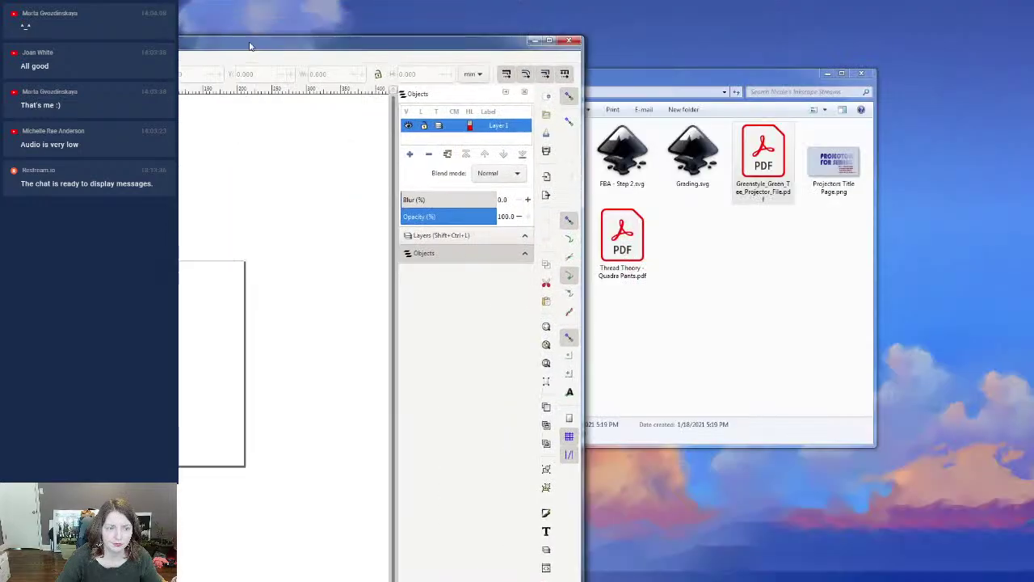
pyautogui.moveTo(505, 22)
pyautogui.mouseDown()
pyautogui.moveTo(543, 21)
pyautogui.moveTo(514, 14)
pyautogui.mouseUp()
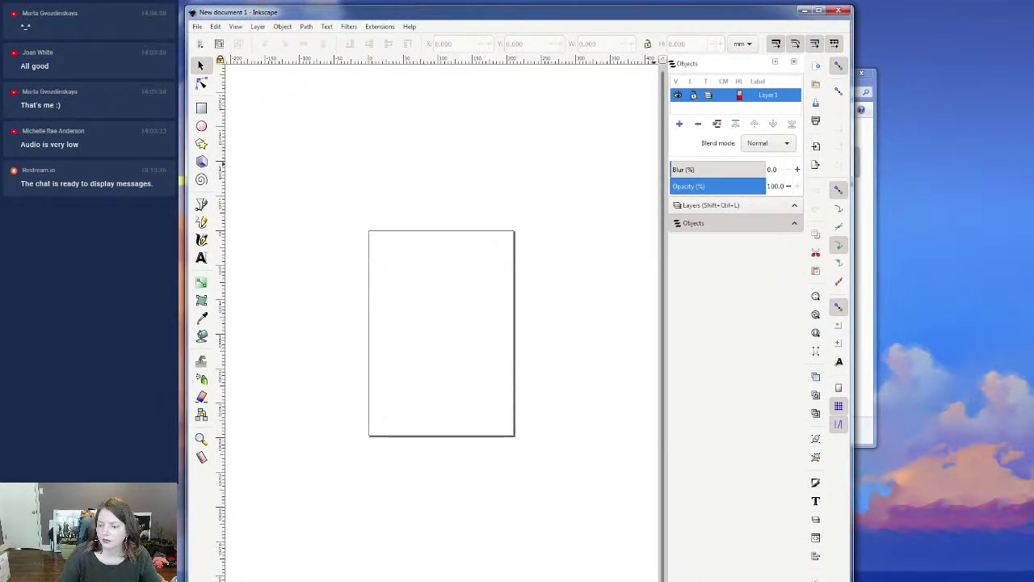
pyautogui.doubleClick(514, 12)
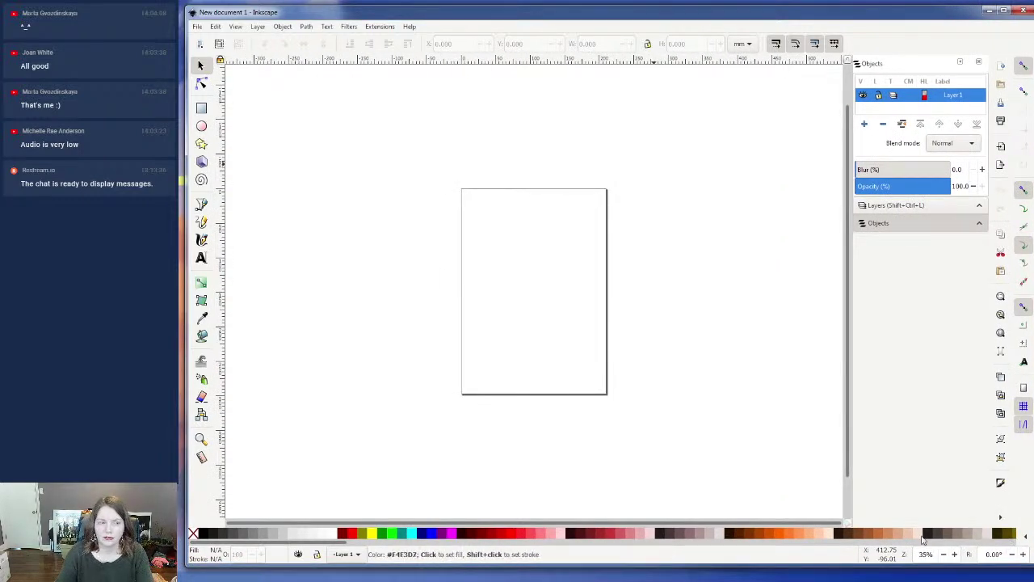
# - Import Greenstyle_Green_Tee_Projector_File.pdf from the Nicole's Inkscape Streams folder into the blank document using the internal import
pyautogui.hotkey('alt', 'Tab')
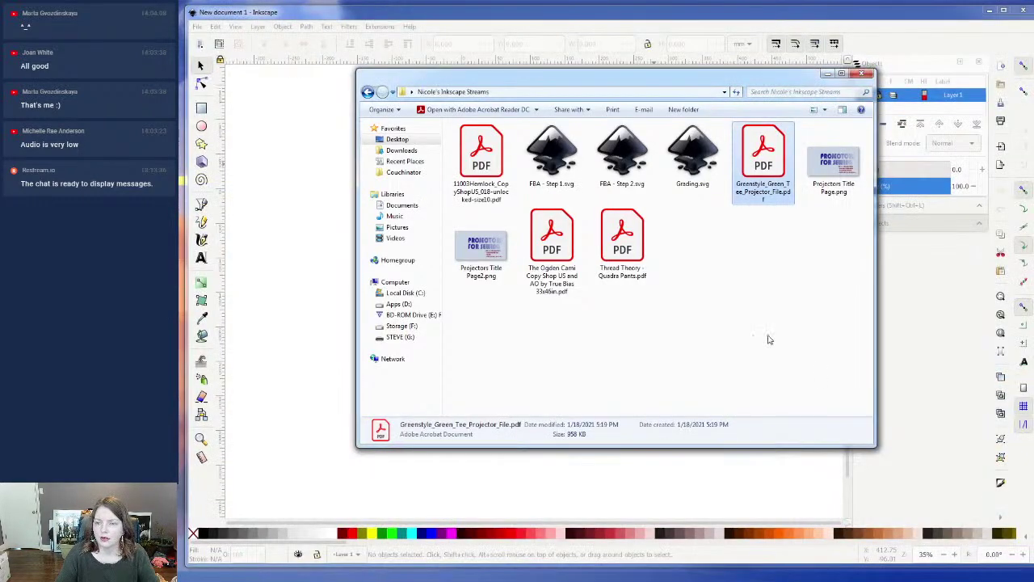
pyautogui.moveTo(766, 155); pyautogui.dragTo(326, 285)
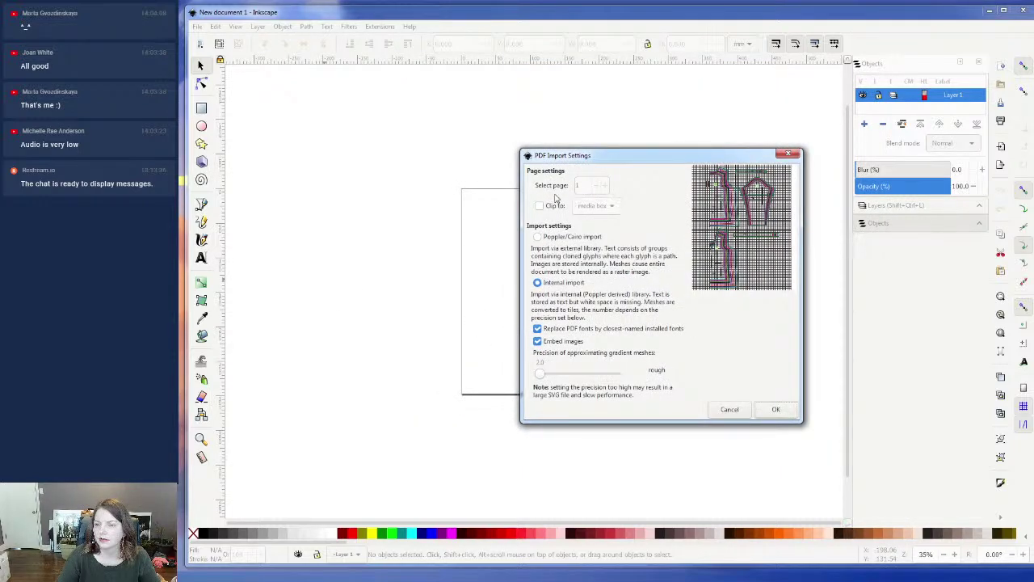
pyautogui.click(776, 409)
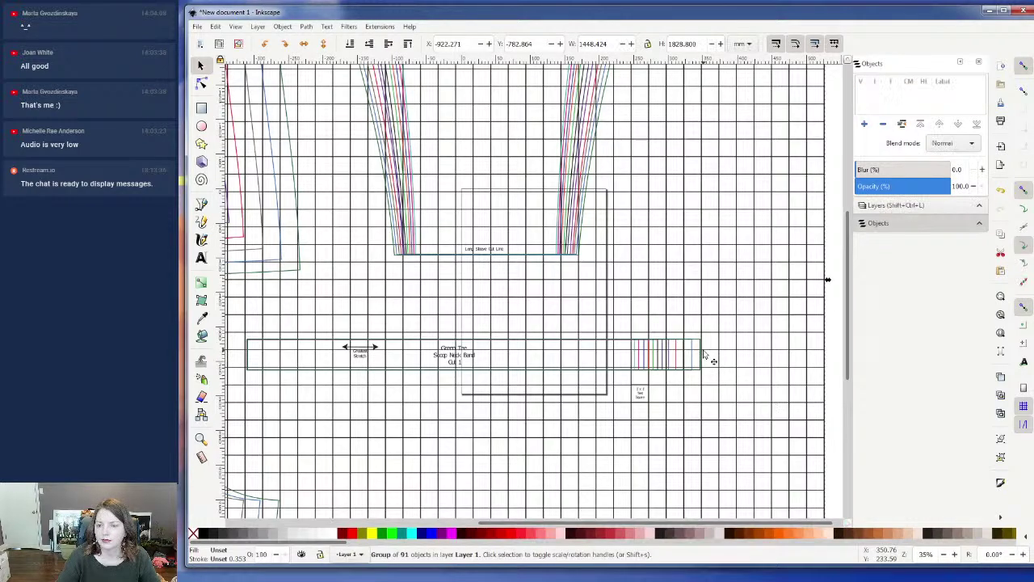
# - Enlarge the object list, expand the imported Greenstyle group, hide its background grid group g20, and deselect the pattern
pyautogui.scroll(-1, 706, 362)
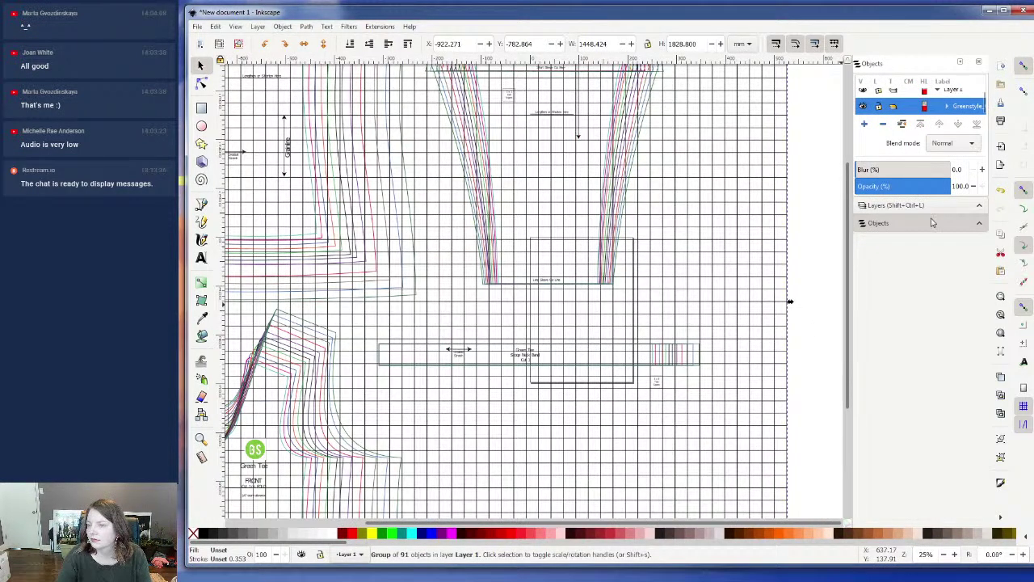
pyautogui.moveTo(922, 232); pyautogui.dragTo(922, 482)
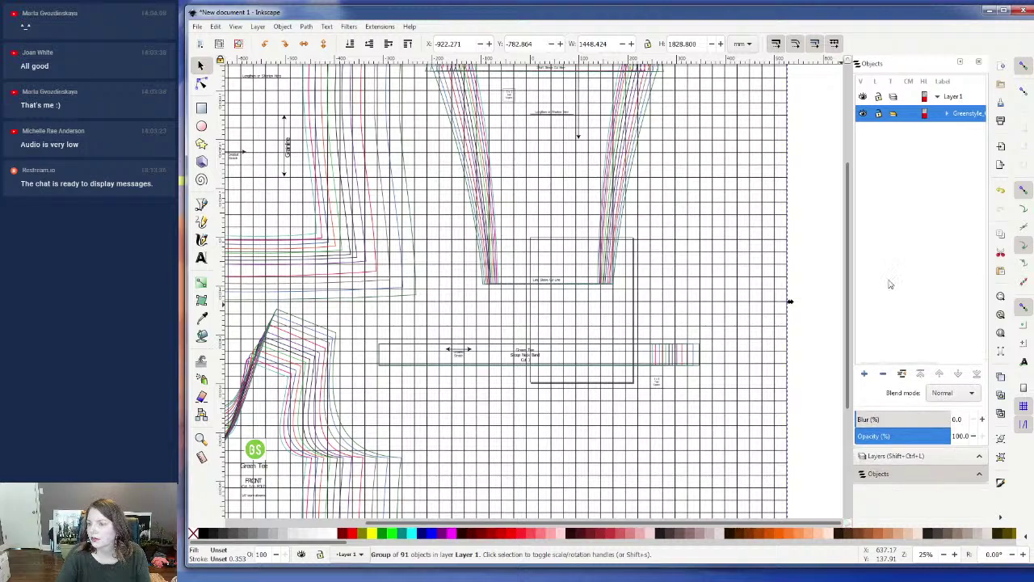
pyautogui.click(946, 114)
pyautogui.moveTo(984, 115); pyautogui.dragTo(984, 355)
pyautogui.click(862, 356)
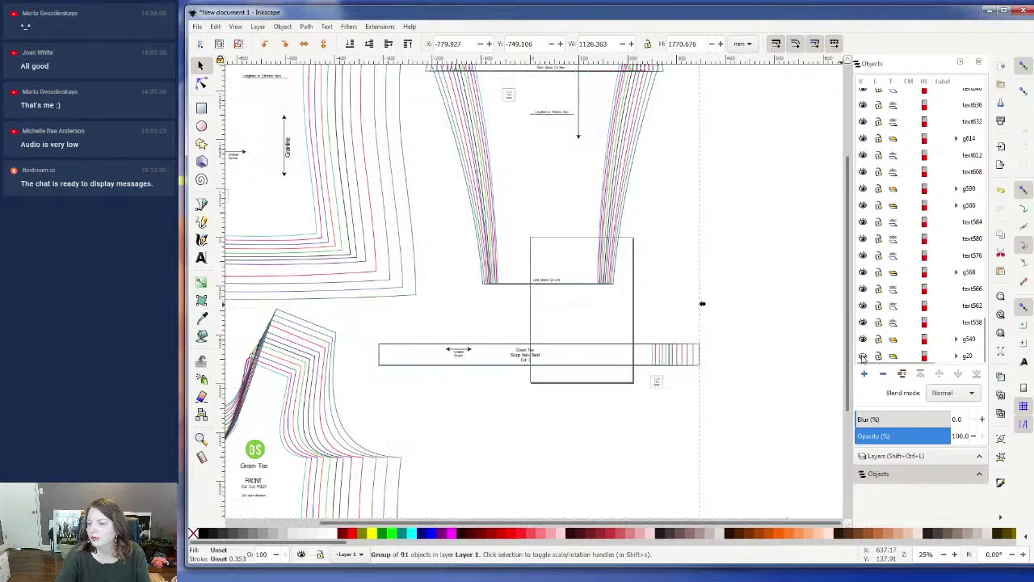
pyautogui.click(627, 203)
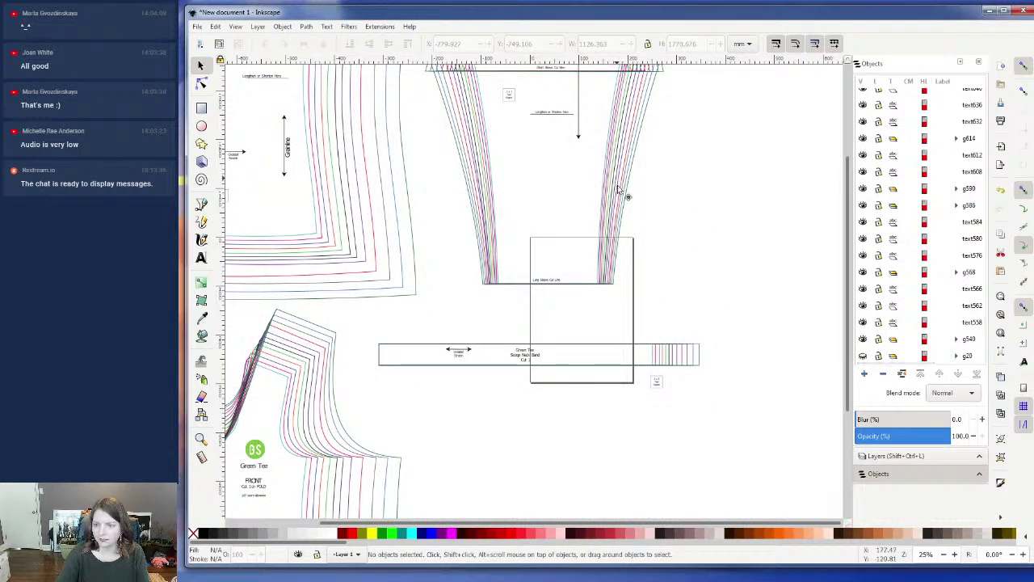
# - Select one nested sleeve-cap curve with all its nodes using the Node tool, then clear the selection
pyautogui.scroll(6, 641, 220)
pyautogui.click(622, 212)
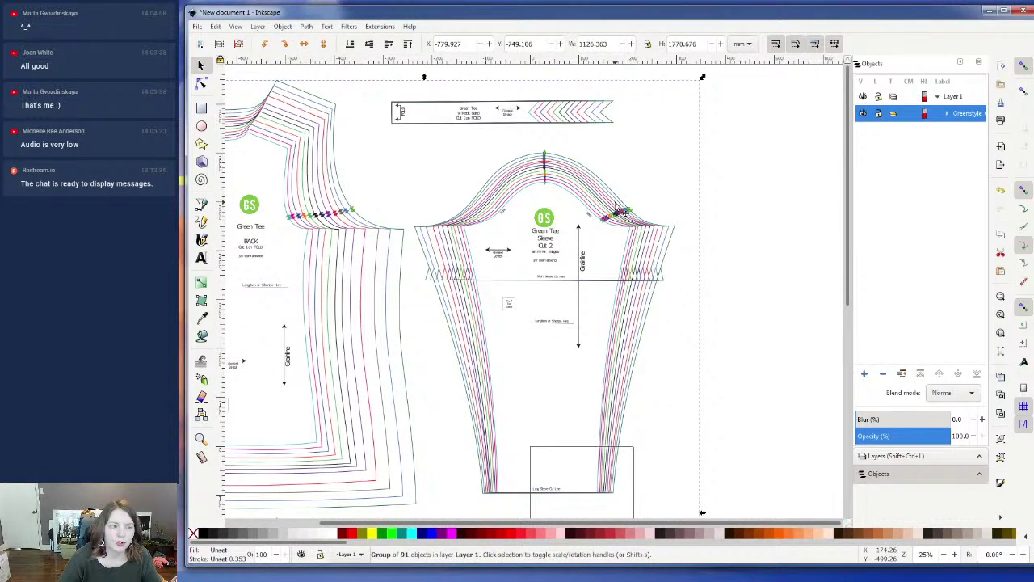
pyautogui.click(202, 87)
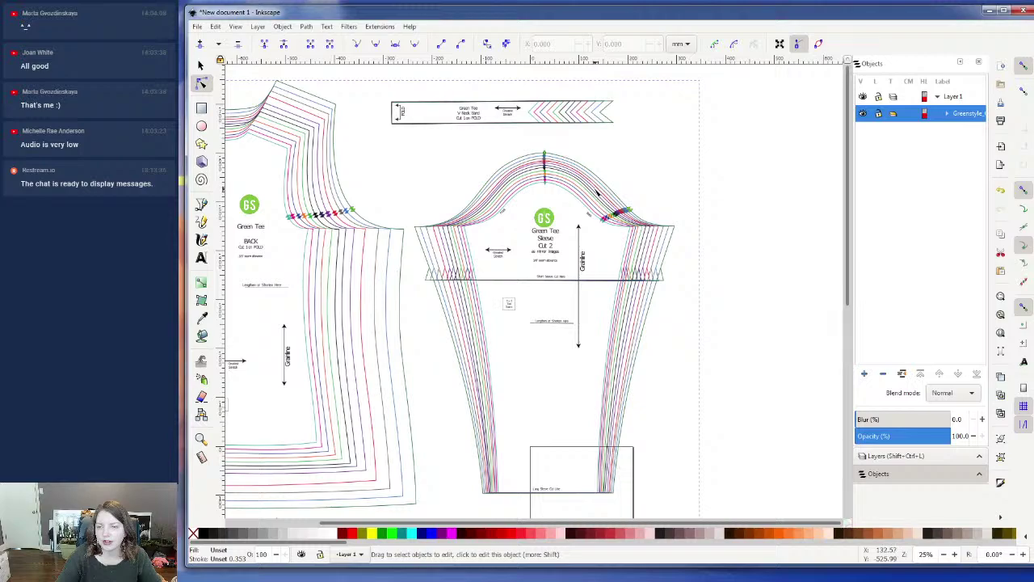
pyautogui.click(600, 191)
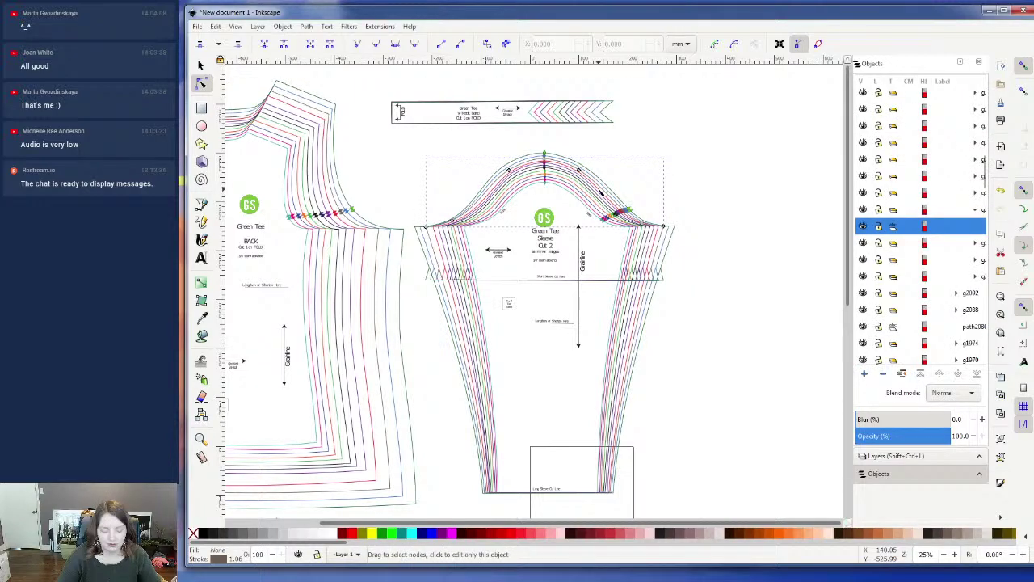
pyautogui.hotkey('ctrl', 'a')
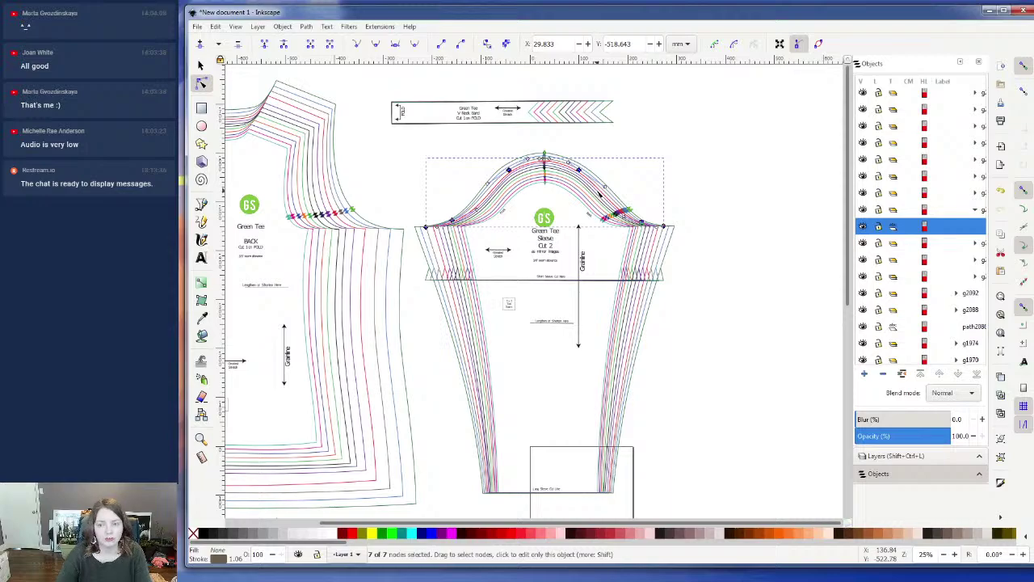
pyautogui.press('Escape')
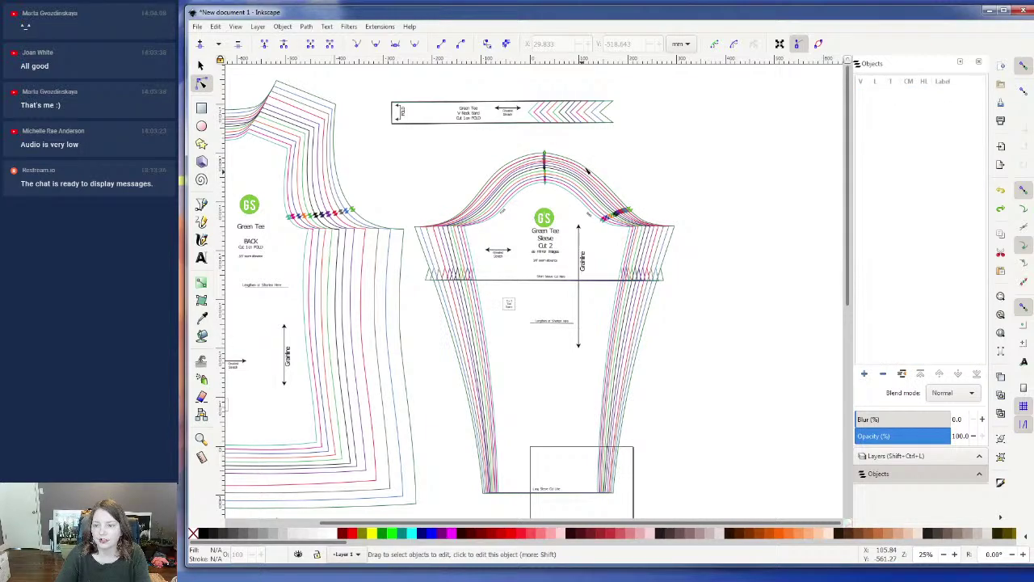
# - Try deleting the outermost sleeve-cap curves with the Node tool, and undo the deletion
pyautogui.click(584, 169)
pyautogui.click(586, 169)
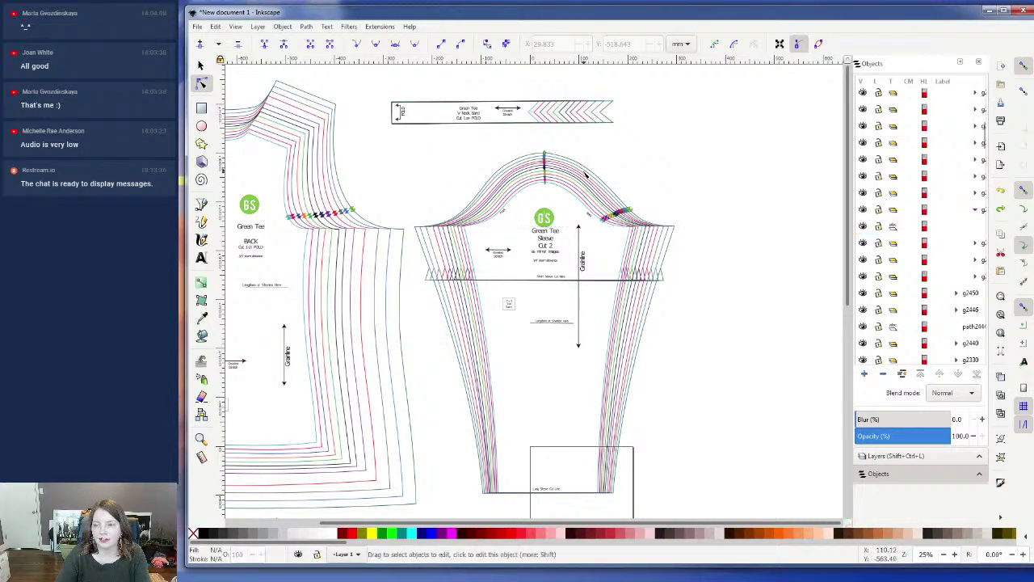
pyautogui.click(557, 159)
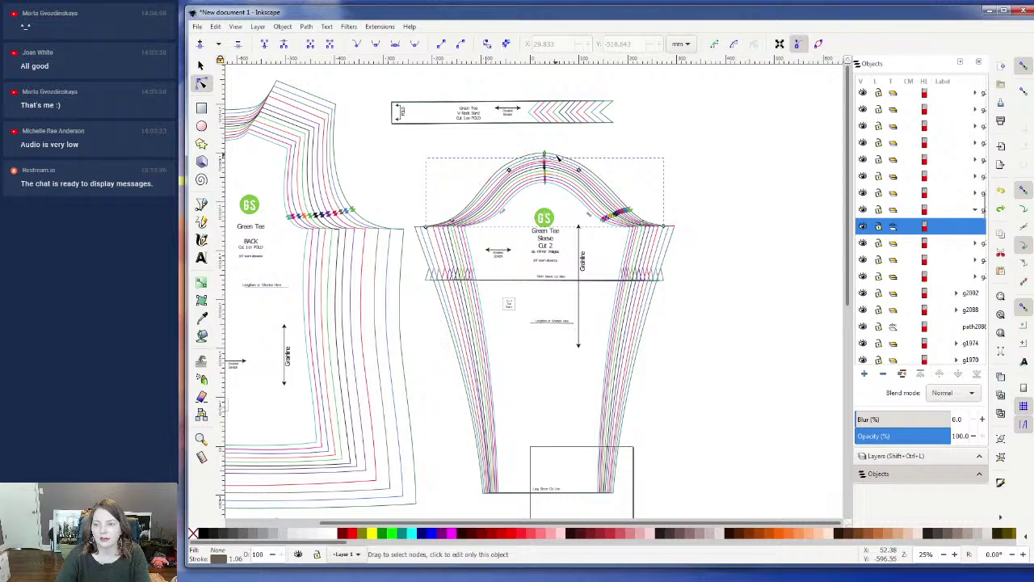
pyautogui.click(556, 159)
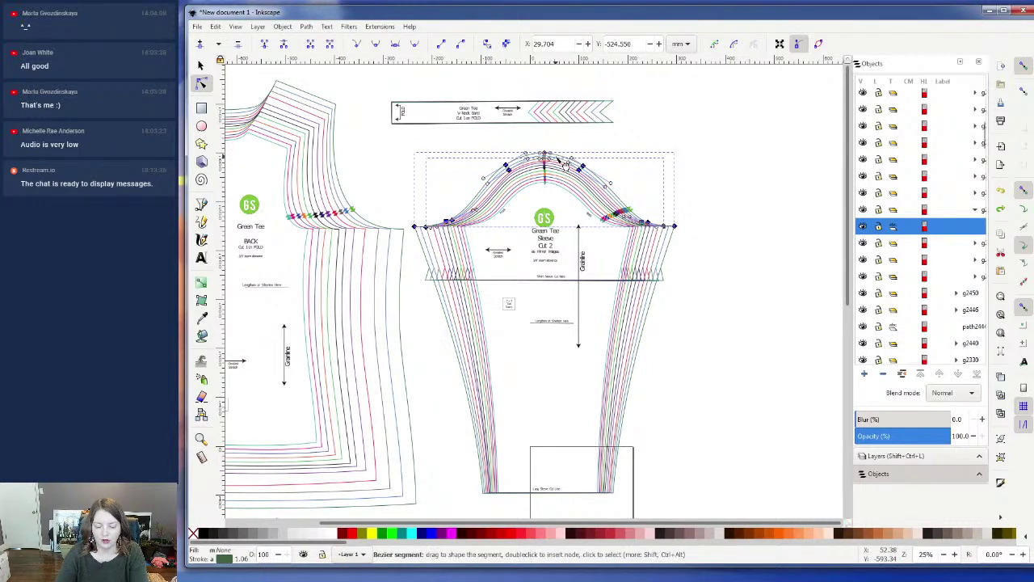
pyautogui.press('Escape')
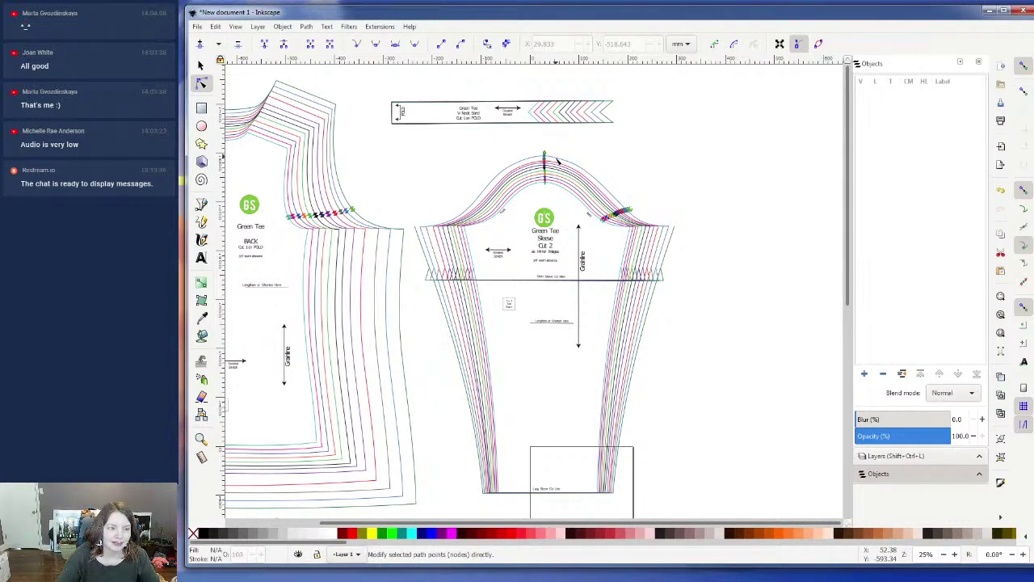
pyautogui.click(556, 161)
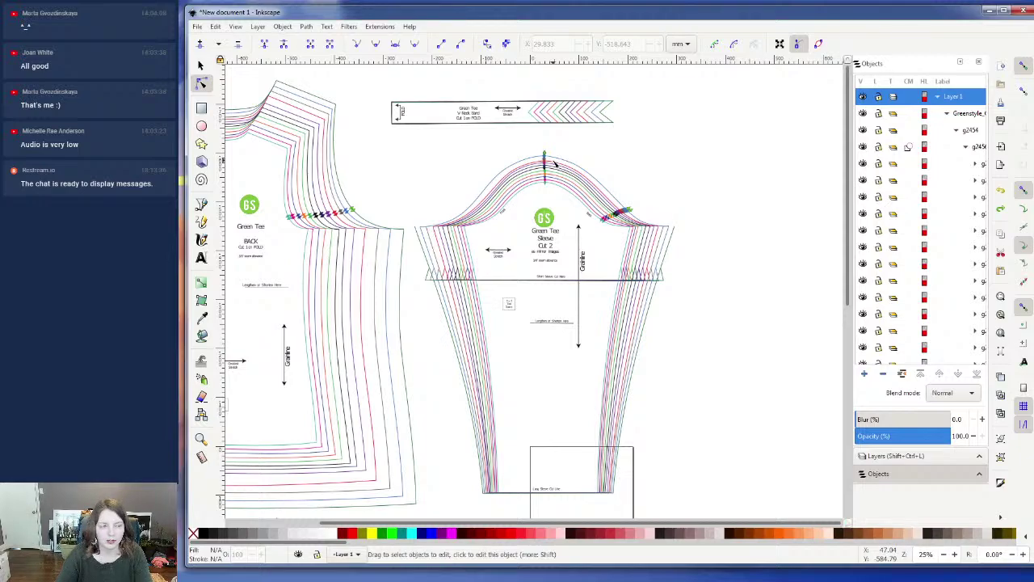
pyautogui.click(555, 163)
pyautogui.press('Escape')
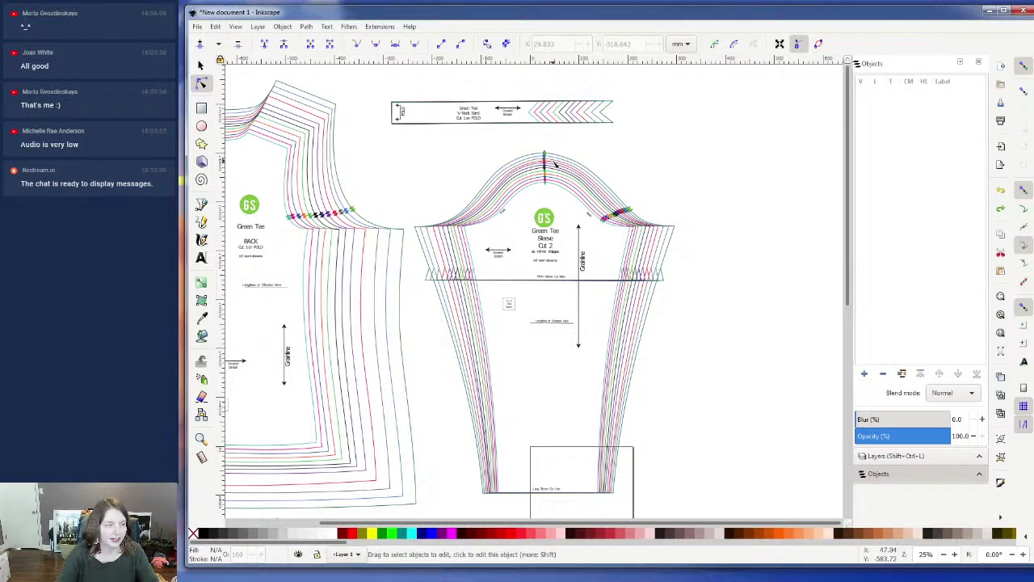
pyautogui.click(555, 164)
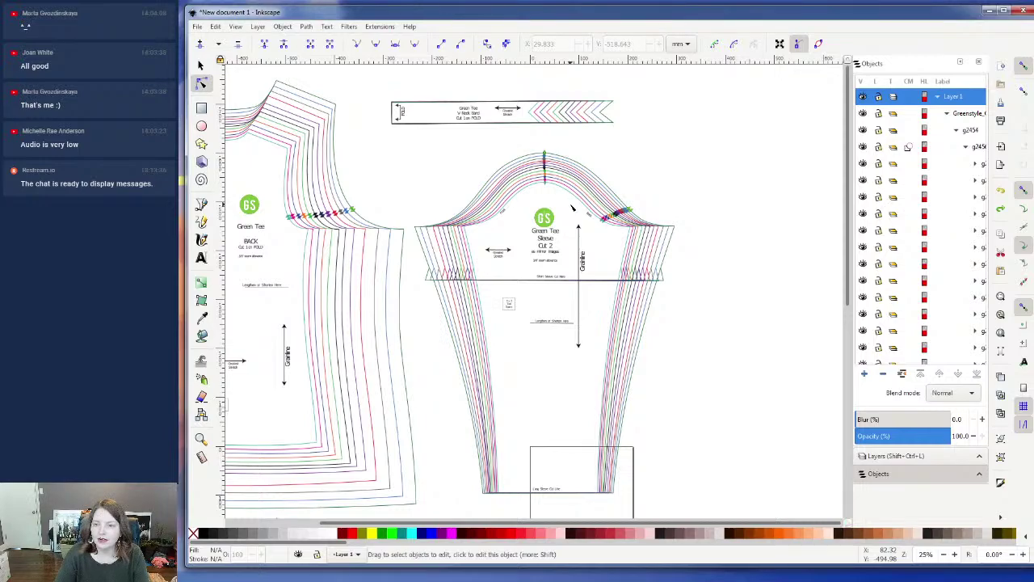
# - Draw a rectangle about 1634 mm wide and 502 mm high across the upper part of the pattern layout
pyautogui.keyDown('ctrl'); pyautogui.scroll(-1, 572, 208); pyautogui.keyUp('ctrl')
pyautogui.scroll(-3, 579, 194)
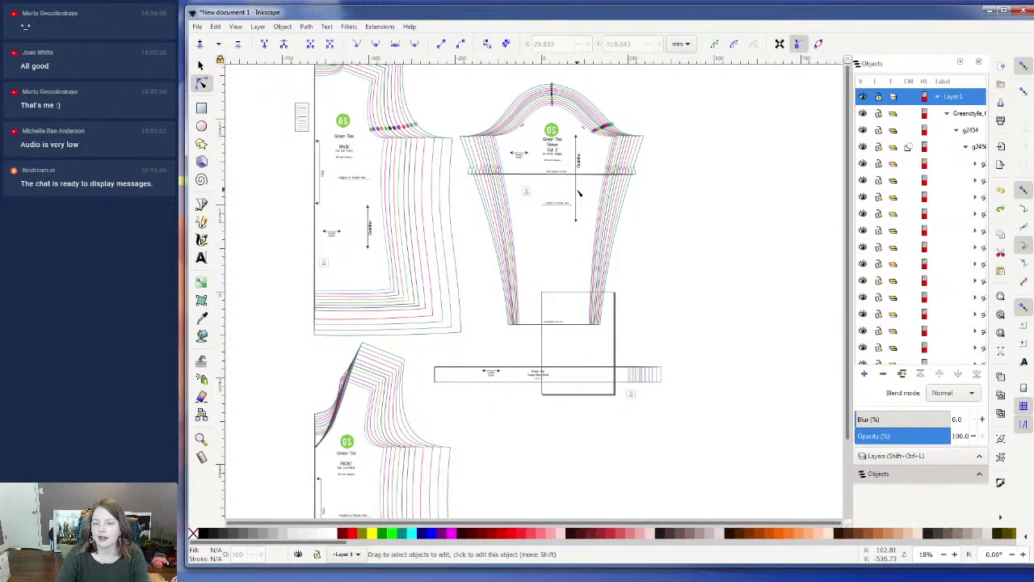
pyautogui.keyDown('ctrl'); pyautogui.scroll(-1, 579, 194); pyautogui.keyUp('ctrl')
pyautogui.scroll(2, 573, 188)
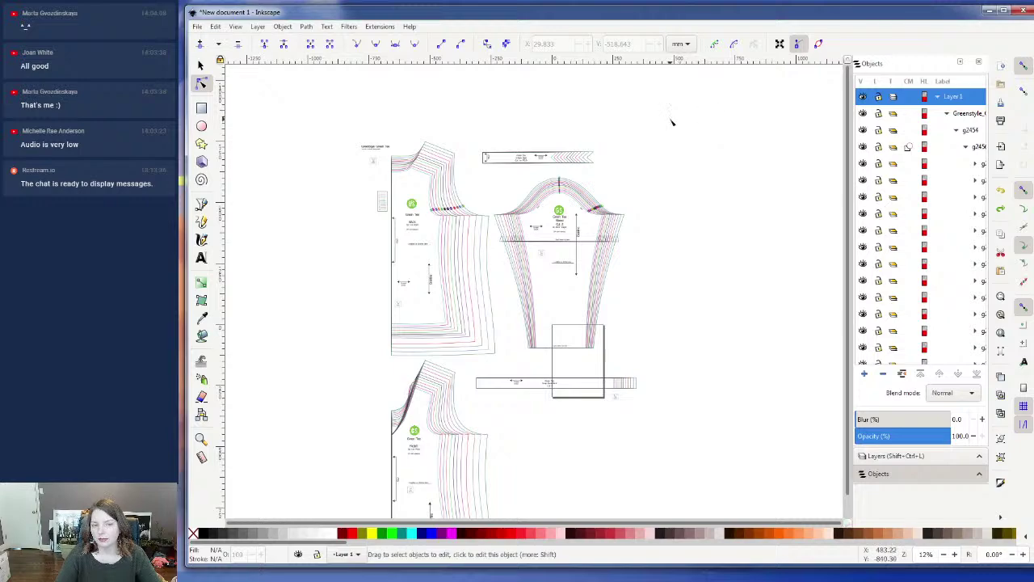
pyautogui.click(201, 110)
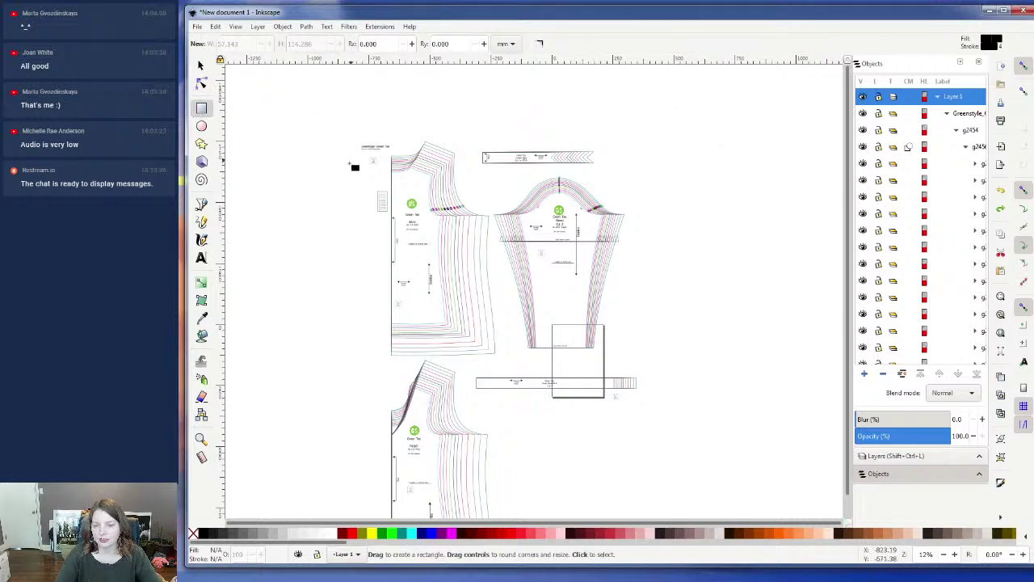
pyautogui.moveTo(325, 90); pyautogui.dragTo(724, 213)
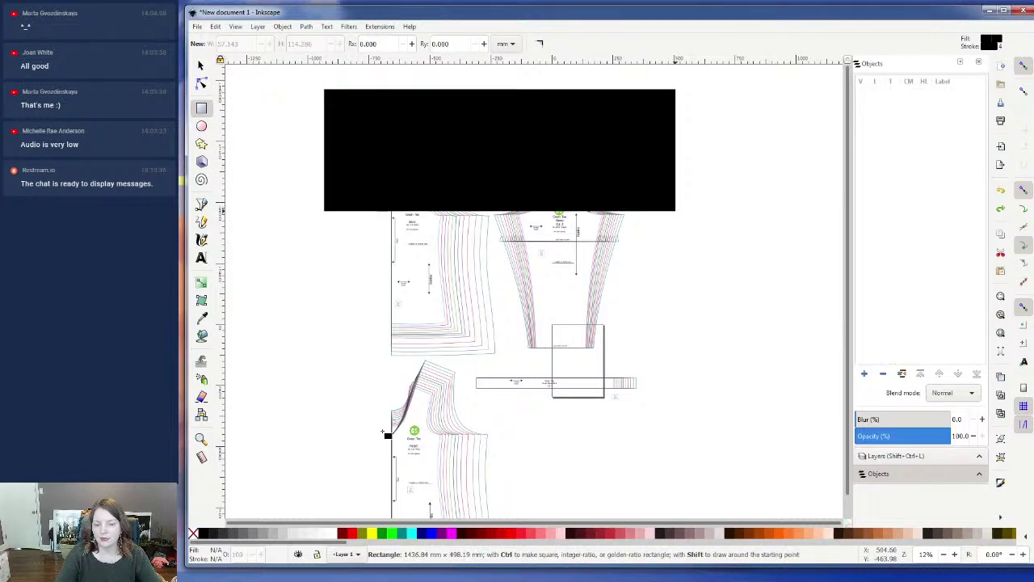
# - Remove the fill from the new rectangle so the pattern pieces beneath it are not covered
pyautogui.rightClick(221, 553)
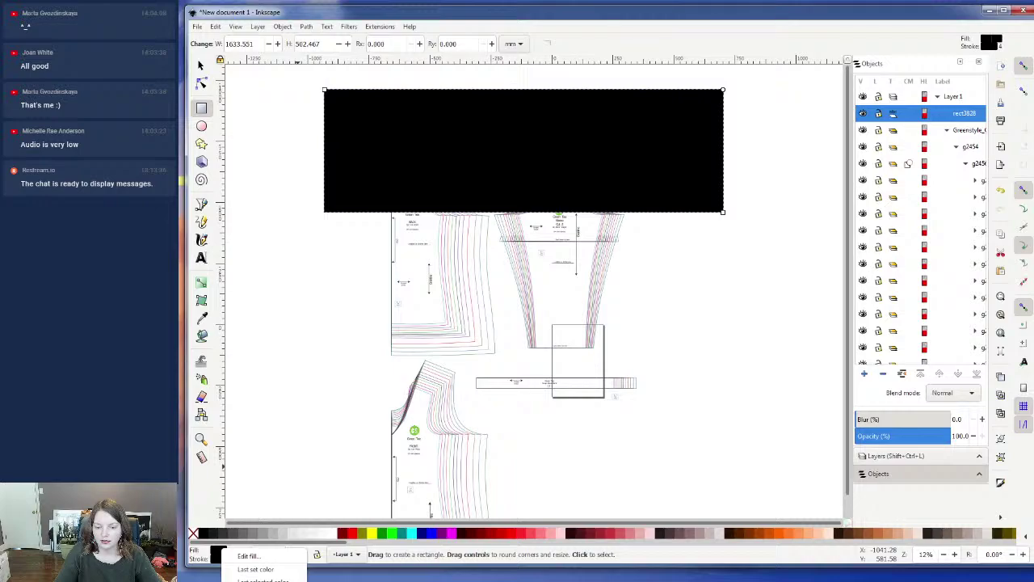
pyautogui.click(263, 581)
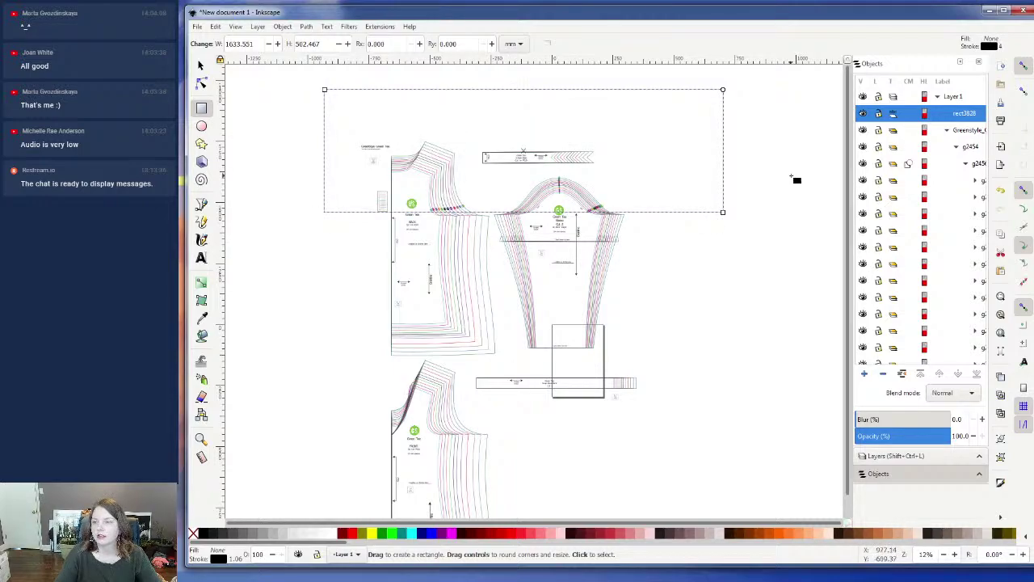
pyautogui.click(620, 97)
pyautogui.click(590, 89)
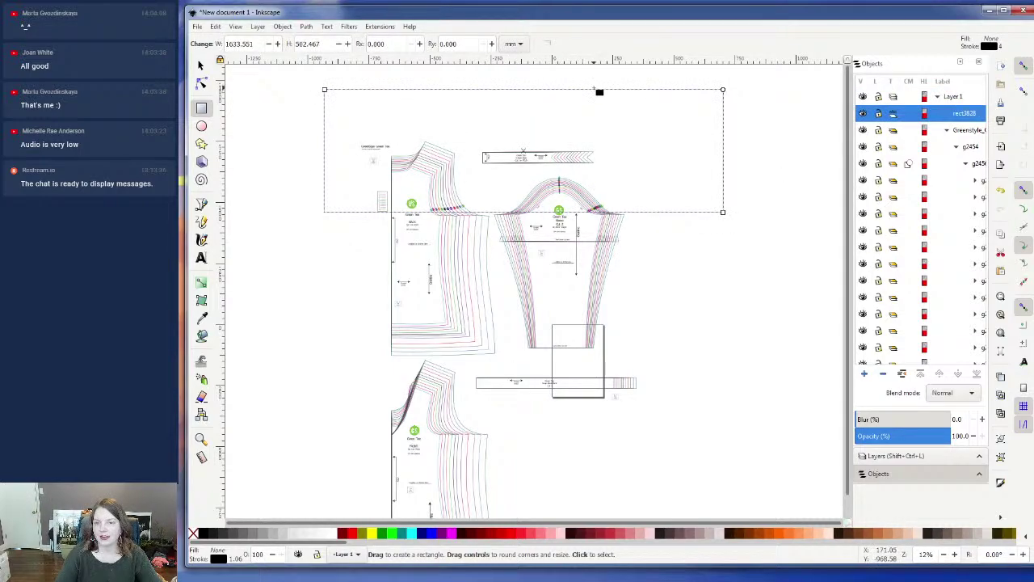
# - Switch the rectangle's units to inches and set its size to 60 in wide and 36 in high
pyautogui.click(511, 43)
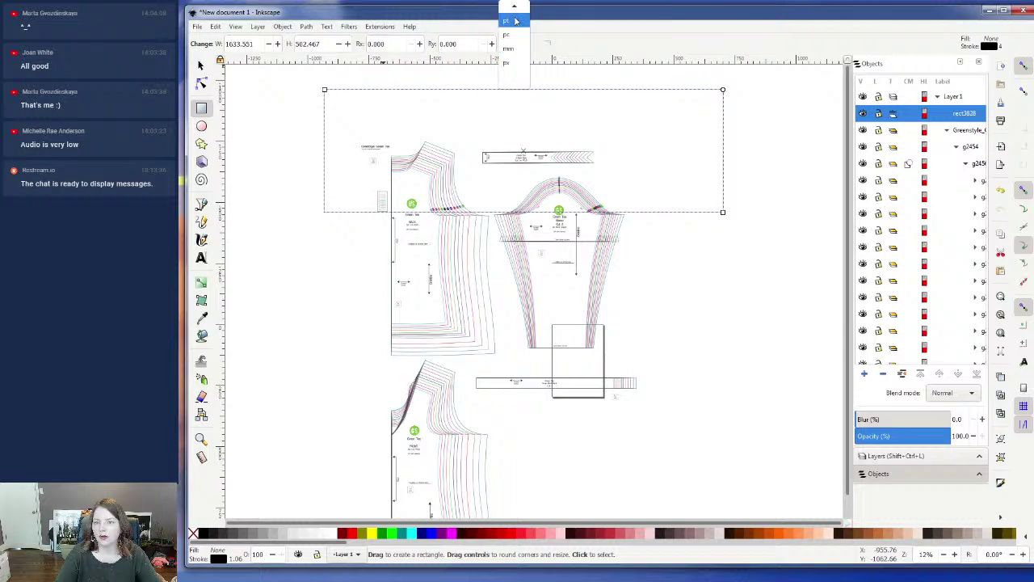
pyautogui.click(515, 24)
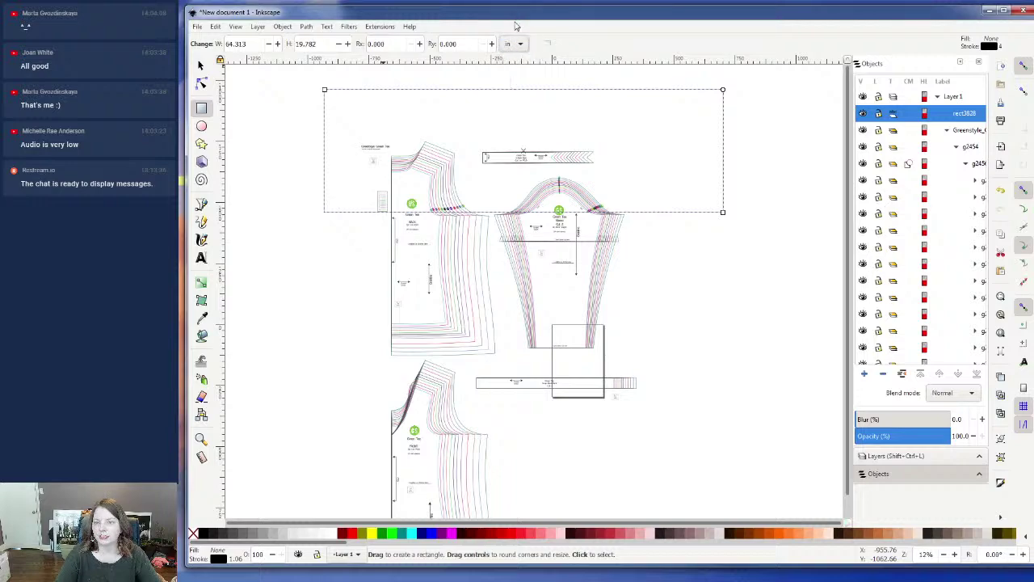
pyautogui.doubleClick(250, 44)
pyautogui.write('60')
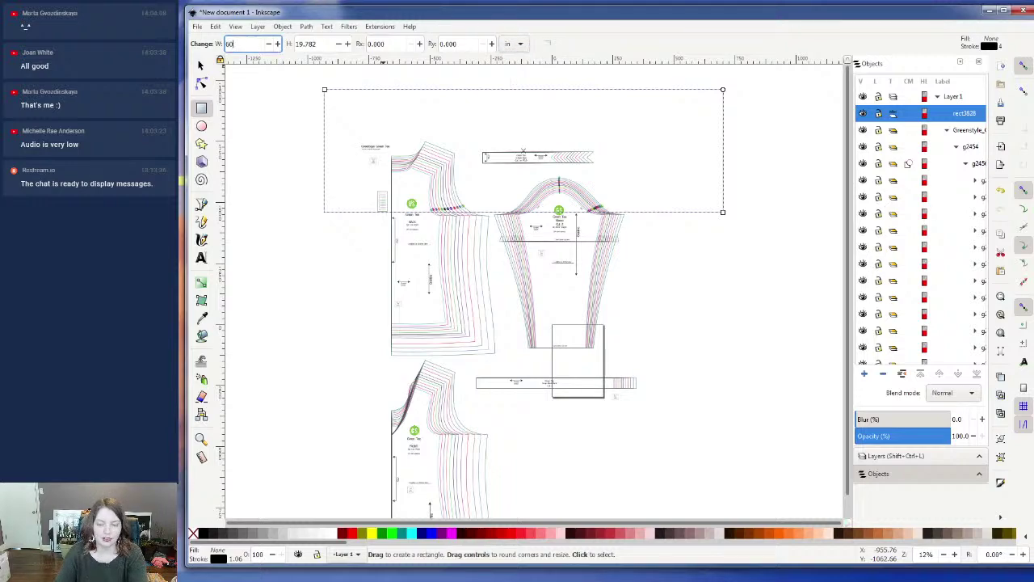
pyautogui.press('Return')
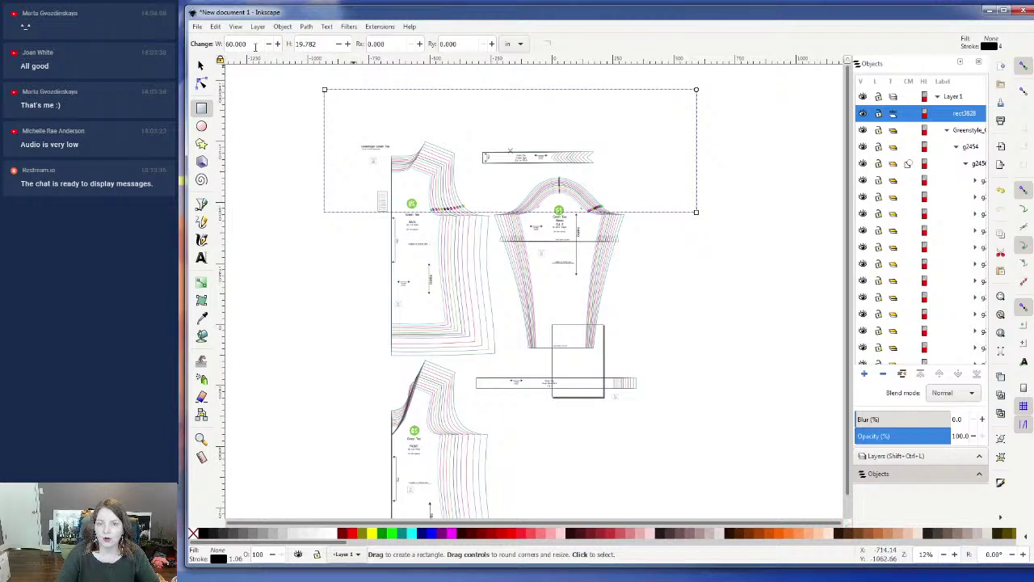
pyautogui.doubleClick(253, 44)
pyautogui.doubleClick(308, 42)
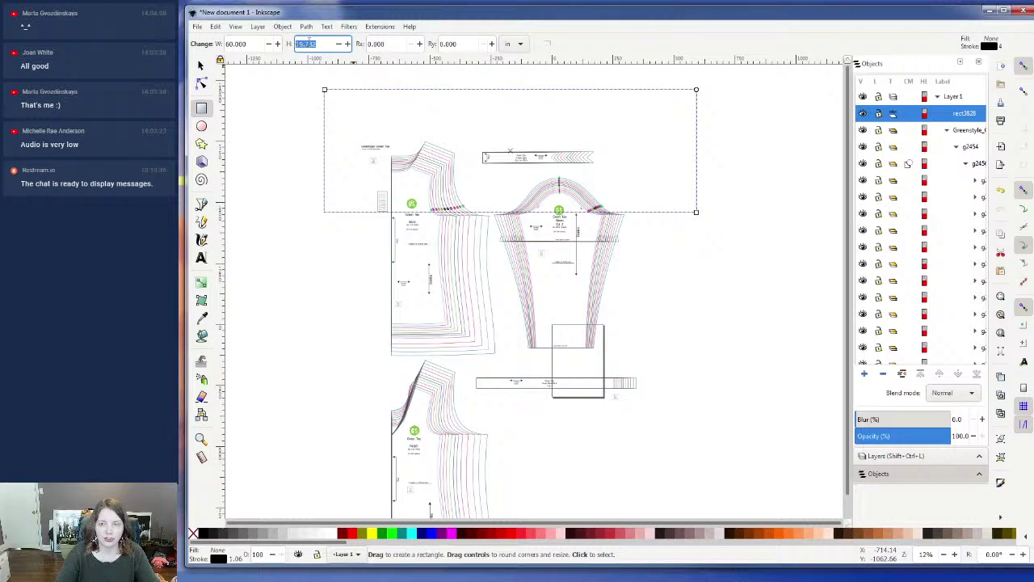
pyautogui.write('36')
pyautogui.press('Return')
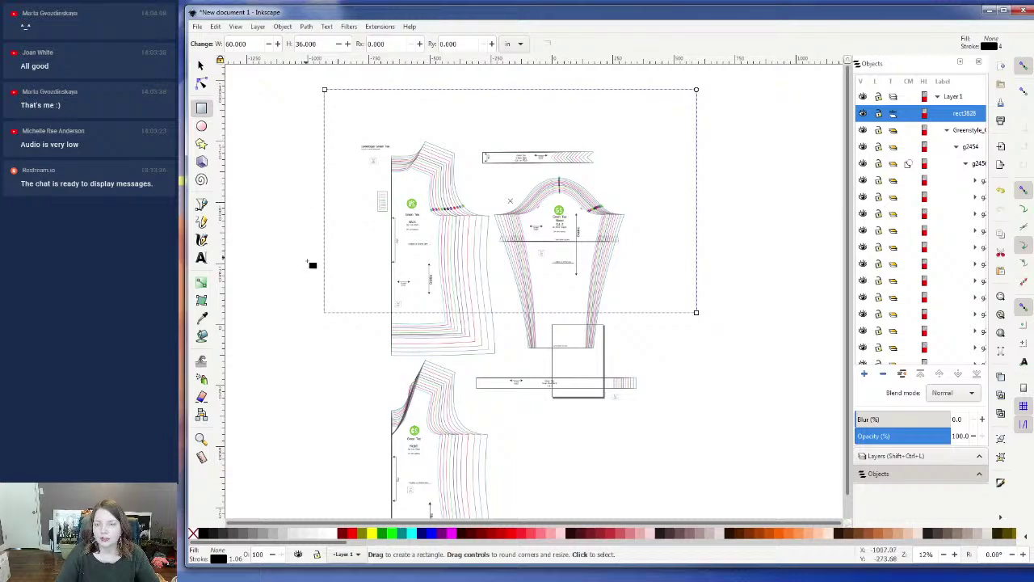
# - Draw a second rectangle about 56 in wide and 19 in high directly beneath the first, and set its width to 45 in
pyautogui.moveTo(324, 312); pyautogui.dragTo(673, 432)
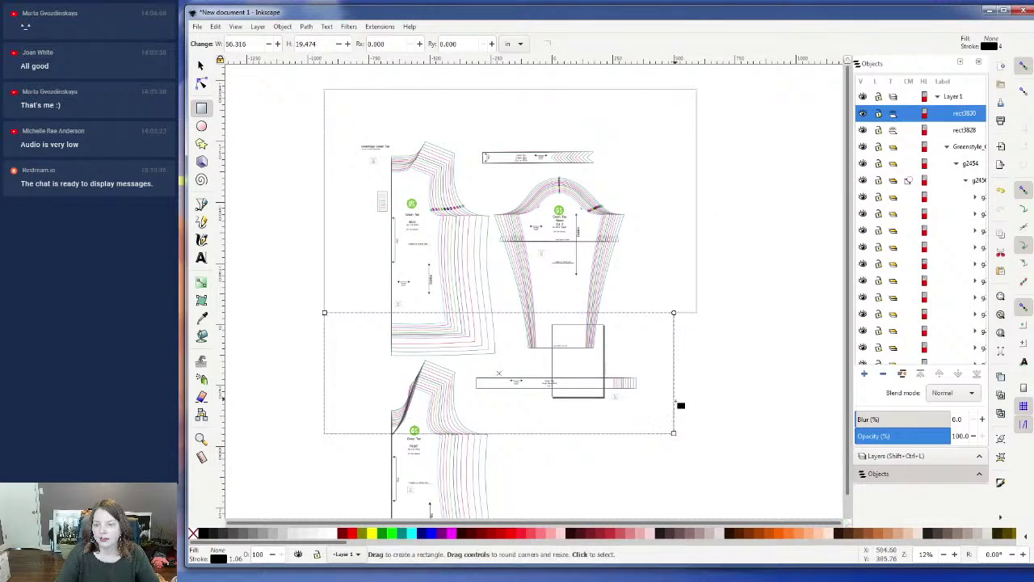
pyautogui.doubleClick(250, 45)
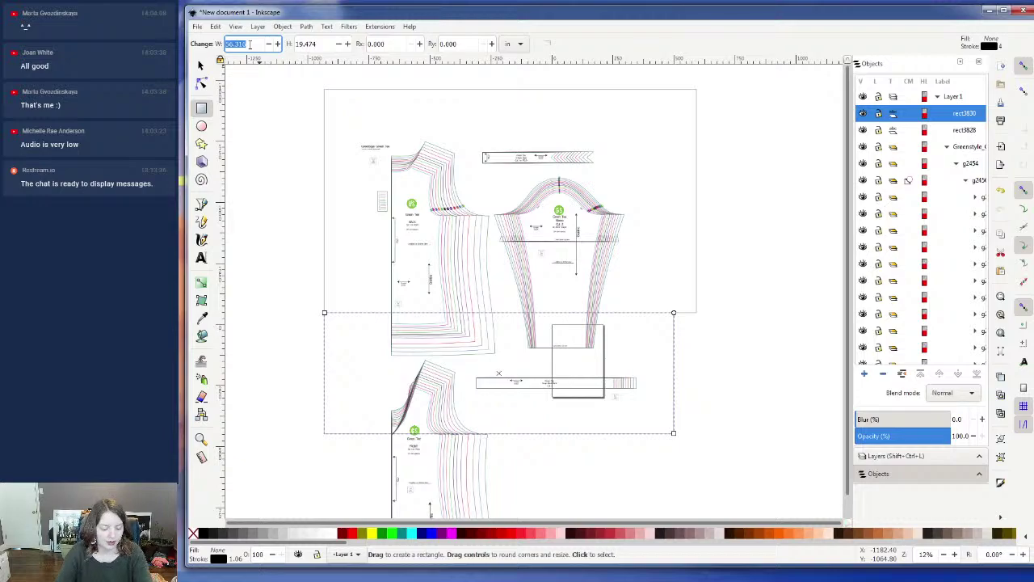
pyautogui.write('45')
pyautogui.press('Return')
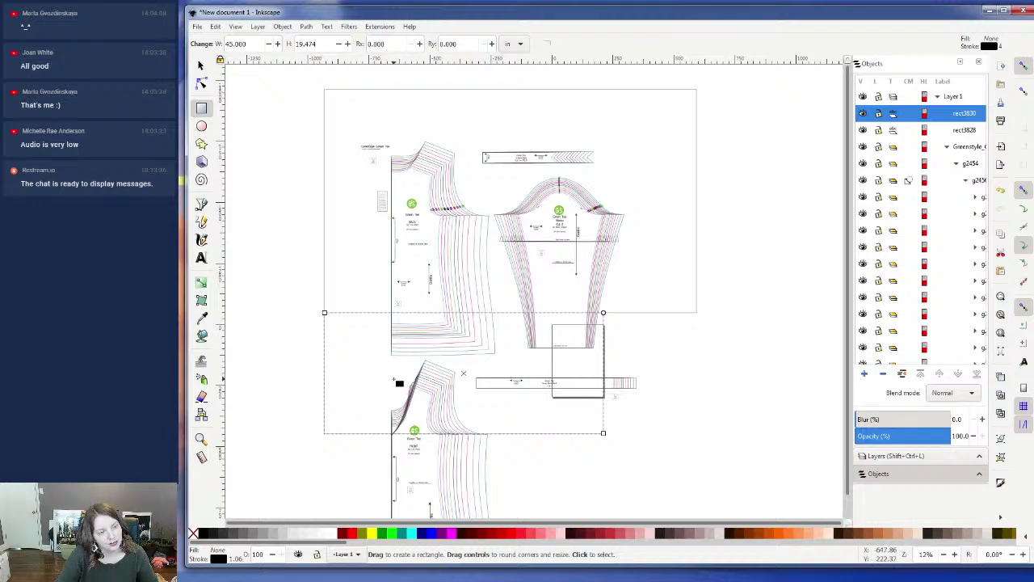
pyautogui.click(743, 335)
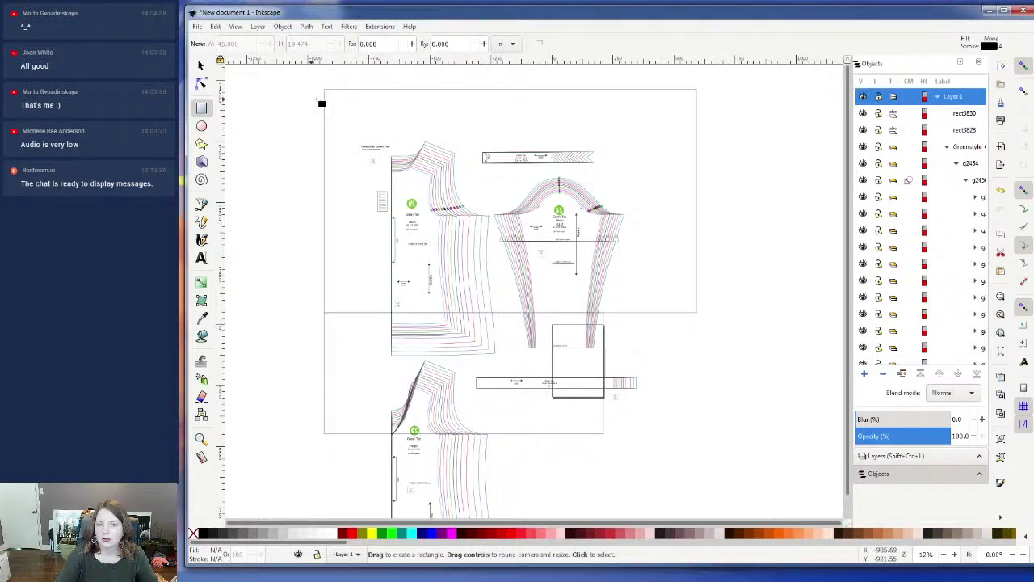
# - In the document properties, set the page size units to inches and resize the page to the drawing content
pyautogui.click(196, 28)
pyautogui.click(281, 203)
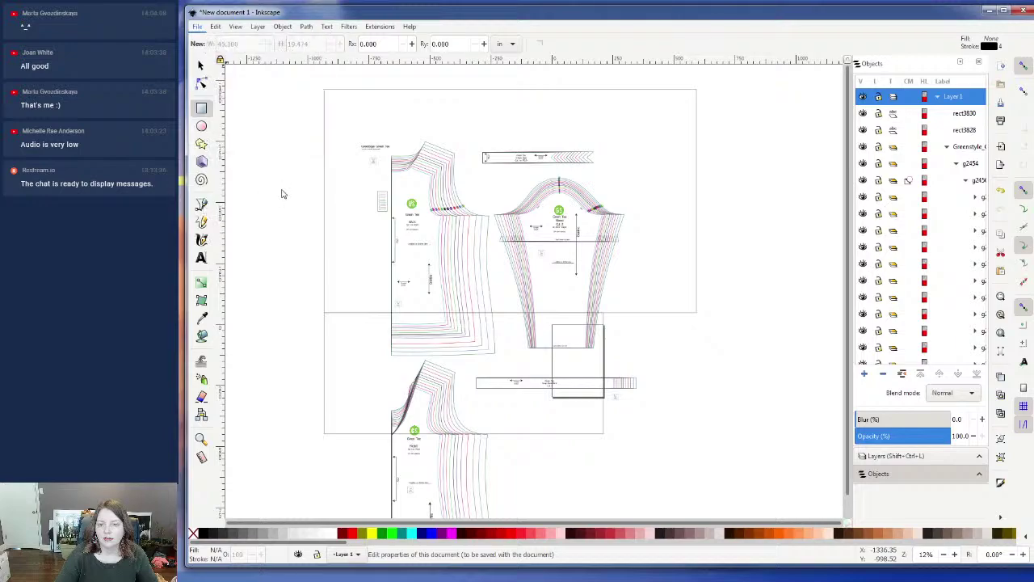
pyautogui.moveTo(25, 203); pyautogui.dragTo(519, 132)
pyautogui.click(430, 499)
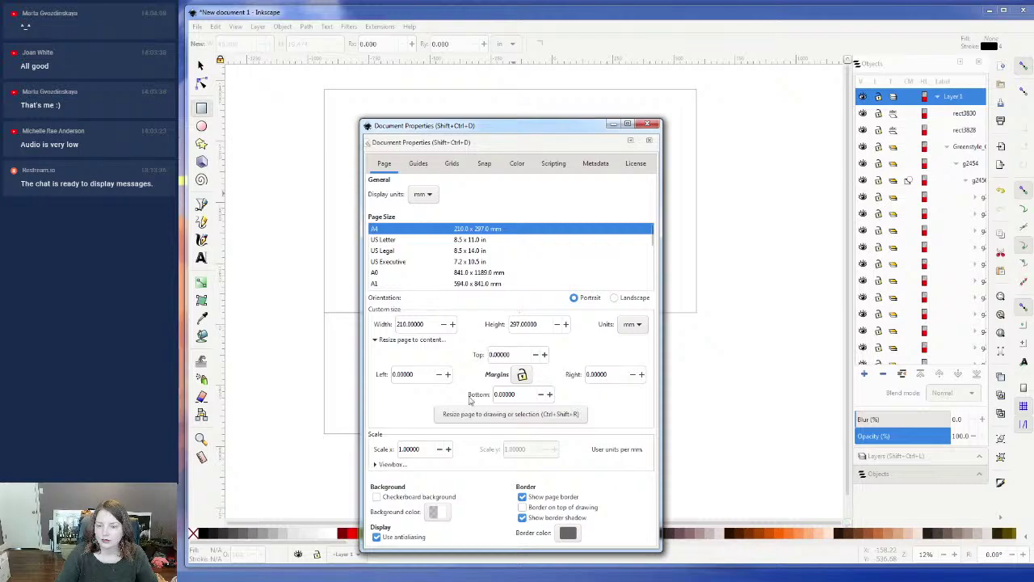
pyautogui.moveTo(541, 133)
pyautogui.mouseDown()
pyautogui.moveTo(621, 169)
pyautogui.moveTo(776, 366)
pyautogui.moveTo(842, 345)
pyautogui.moveTo(633, 197)
pyautogui.moveTo(616, 133)
pyautogui.mouseUp()
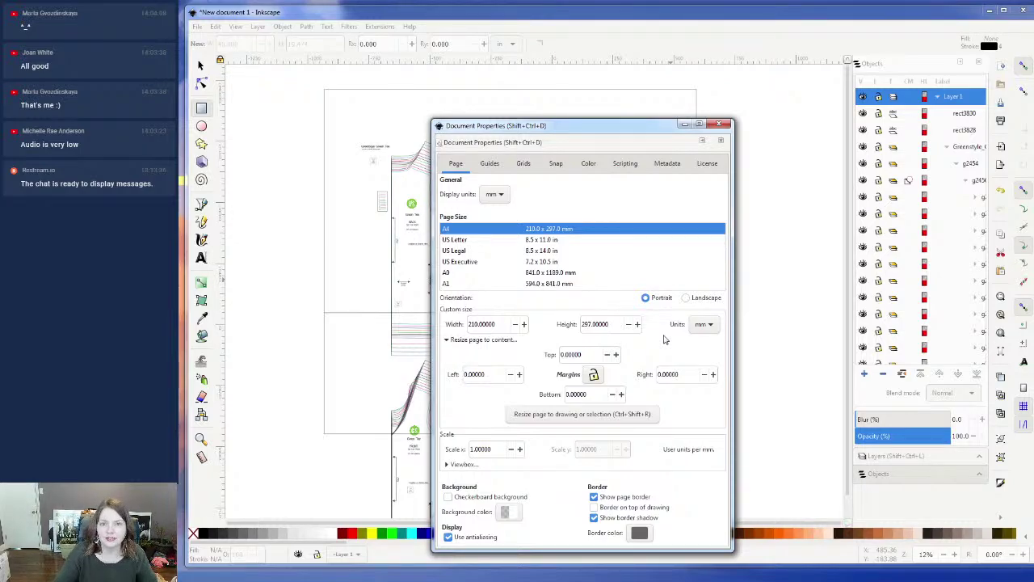
pyautogui.click(703, 324)
pyautogui.click(699, 281)
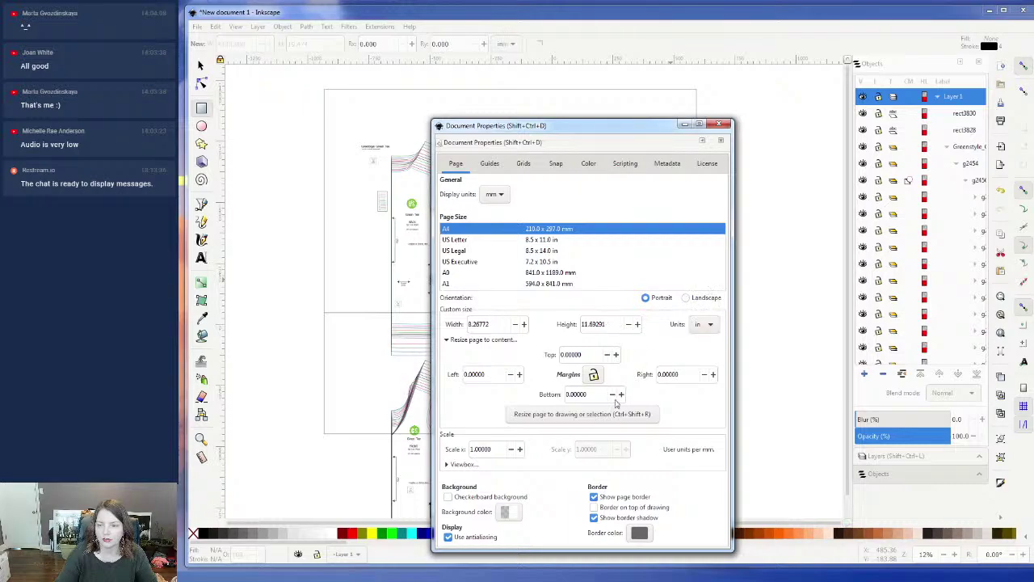
pyautogui.click(610, 415)
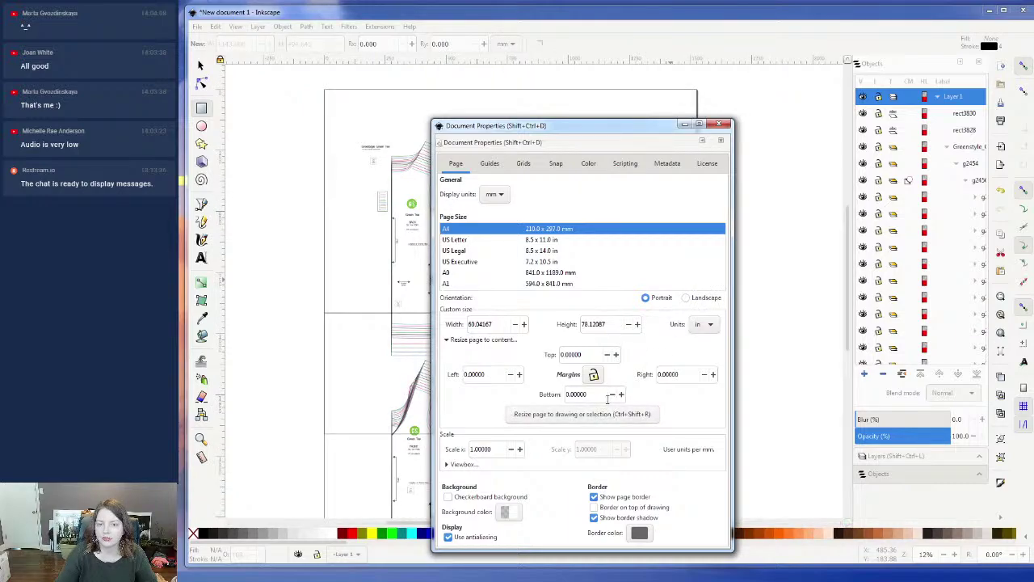
pyautogui.moveTo(598, 126)
pyautogui.mouseDown()
pyautogui.moveTo(738, 296)
pyautogui.moveTo(871, 281)
pyautogui.mouseUp()
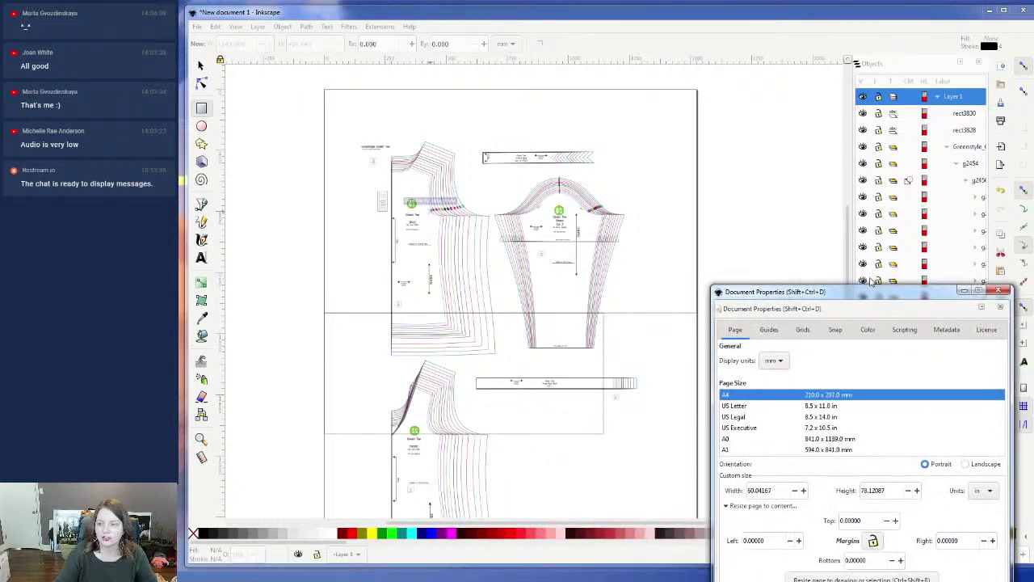
pyautogui.scroll(-4, 616, 353)
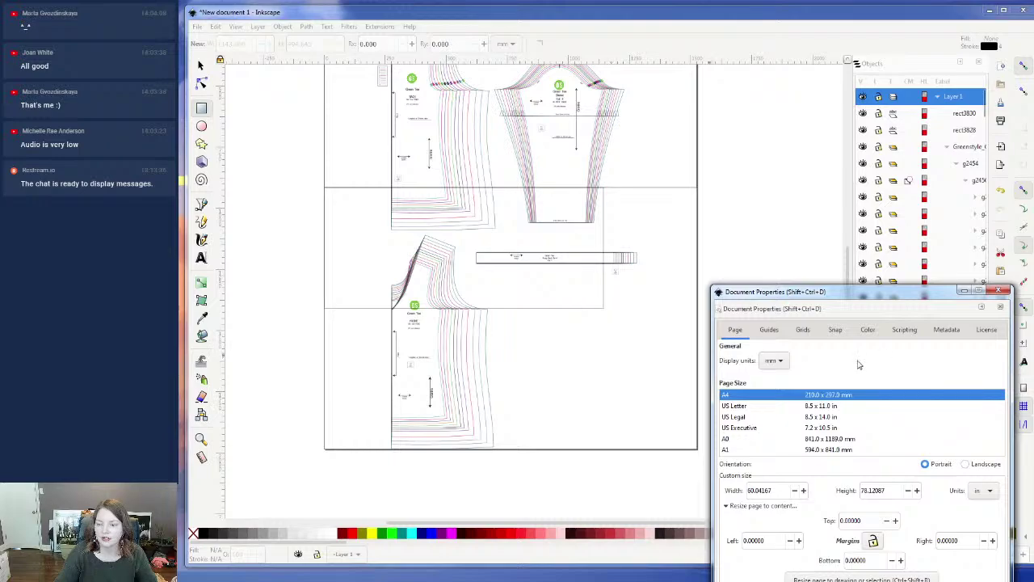
pyautogui.scroll(3, 636, 162)
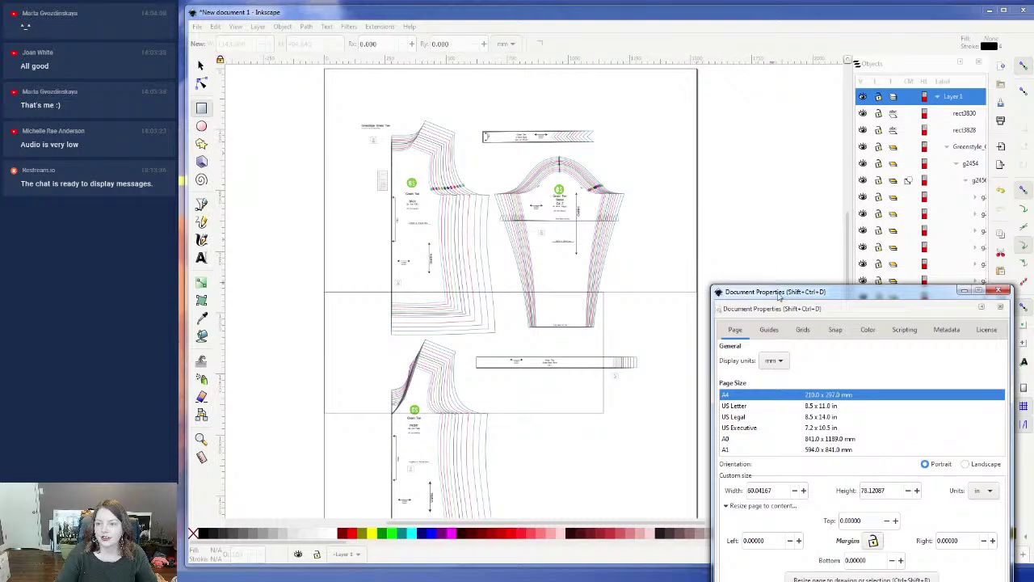
# - Set the left, right, top and bottom page margins to 5 in, and resize the page to the drawing again
pyautogui.moveTo(778, 296); pyautogui.dragTo(708, 173)
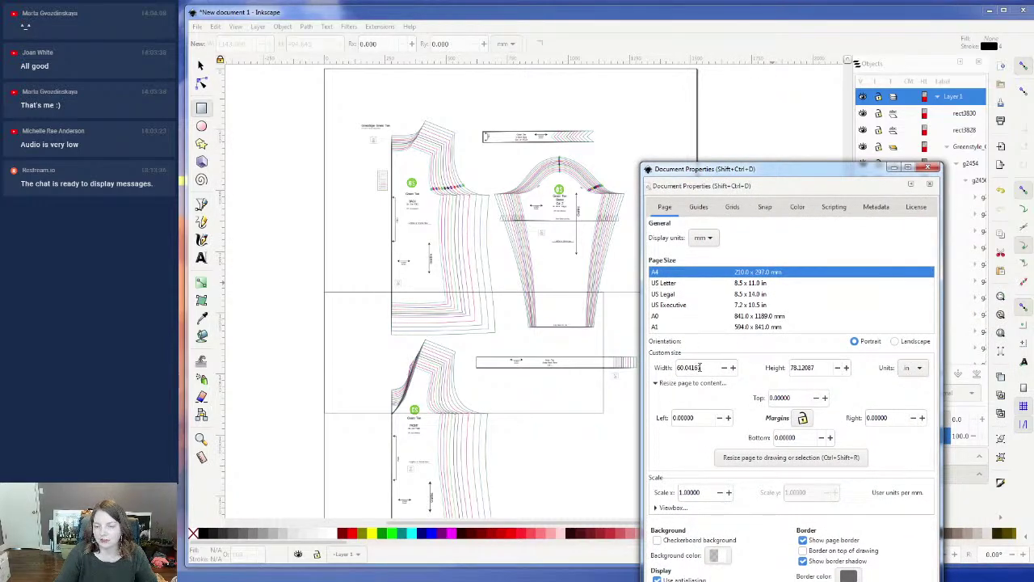
pyautogui.moveTo(714, 418); pyautogui.dragTo(622, 420)
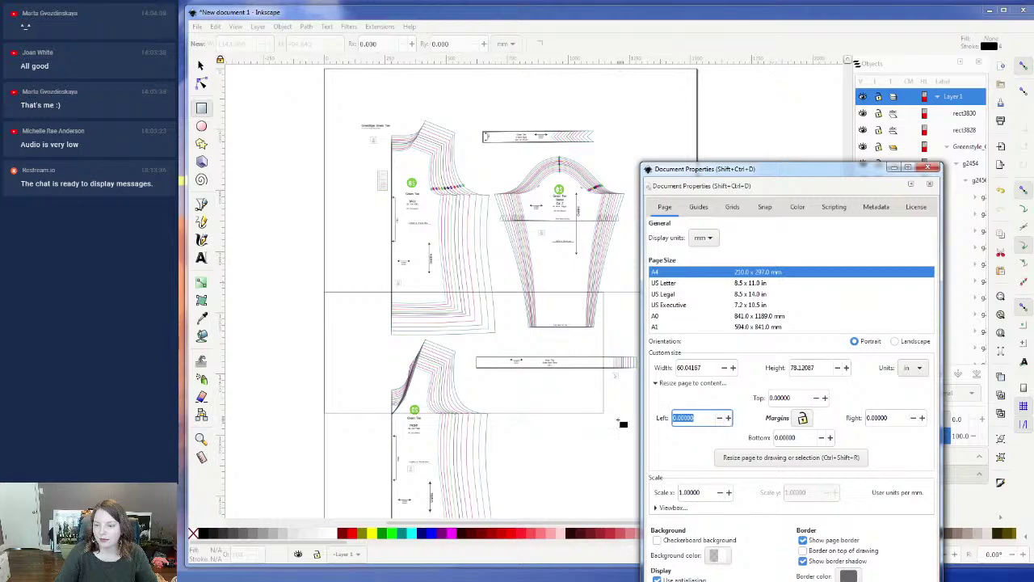
pyautogui.write('5')
pyautogui.press('Tab')
pyautogui.moveTo(895, 416); pyautogui.dragTo(868, 416)
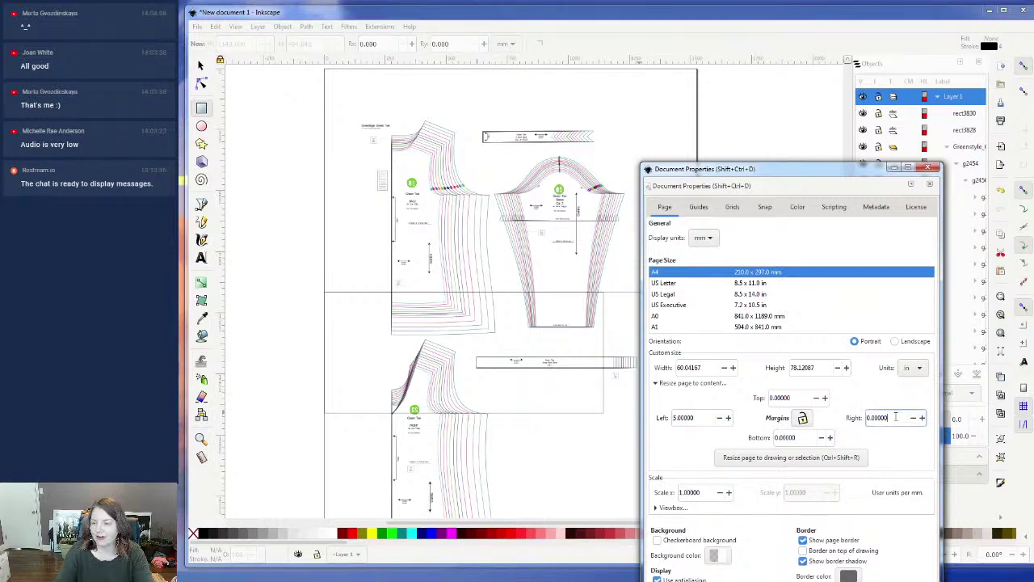
pyautogui.write('5')
pyautogui.moveTo(791, 398); pyautogui.dragTo(773, 398)
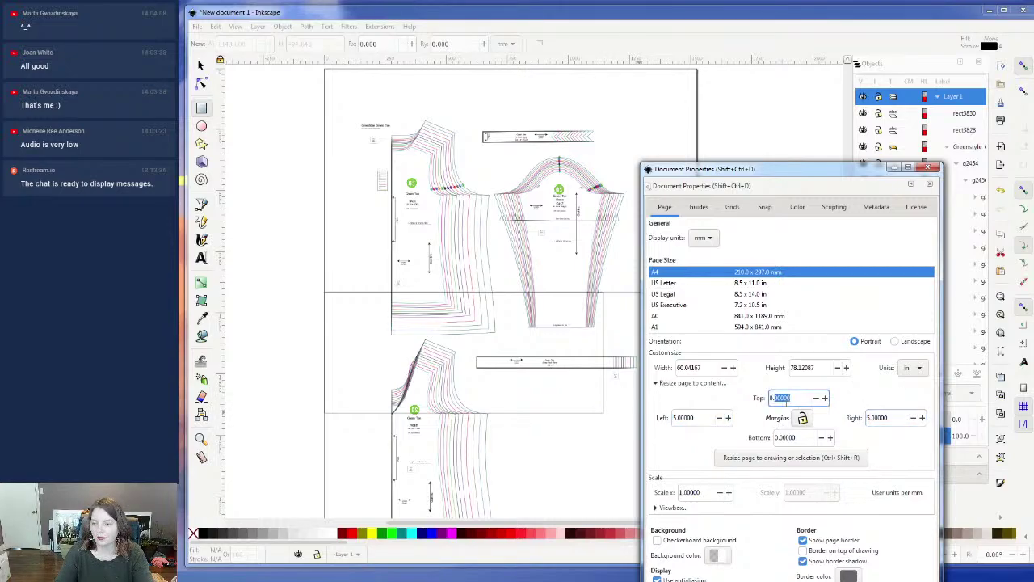
pyautogui.doubleClick(794, 398)
pyautogui.write('5')
pyautogui.doubleClick(783, 437)
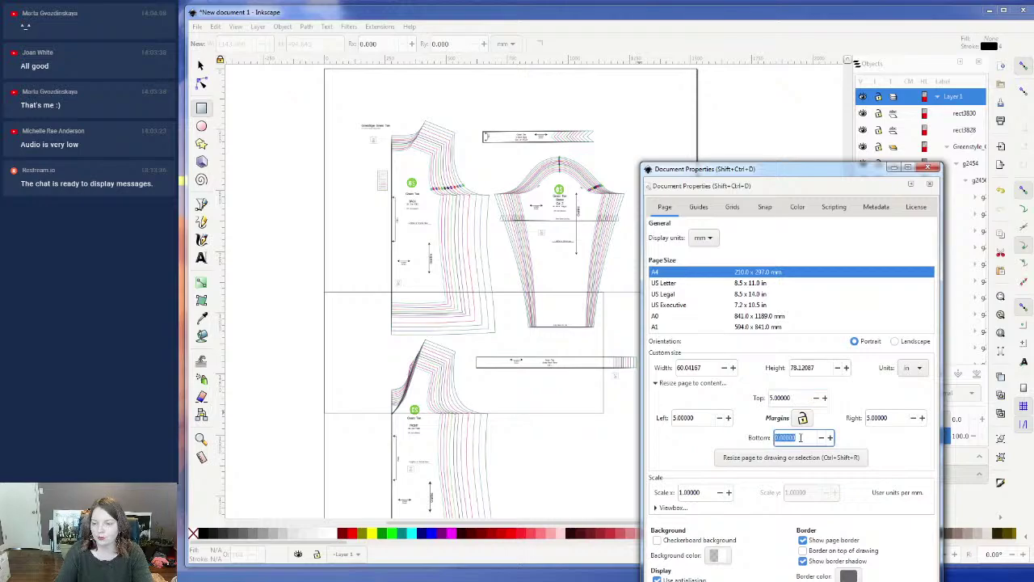
pyautogui.write('5')
pyautogui.click(780, 458)
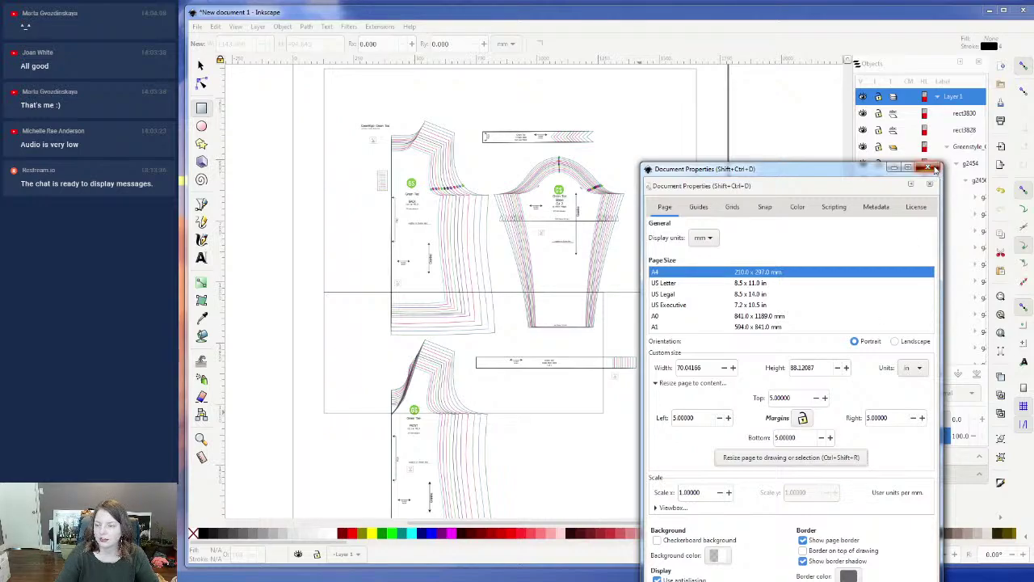
pyautogui.click(934, 168)
pyautogui.scroll(2, 654, 231)
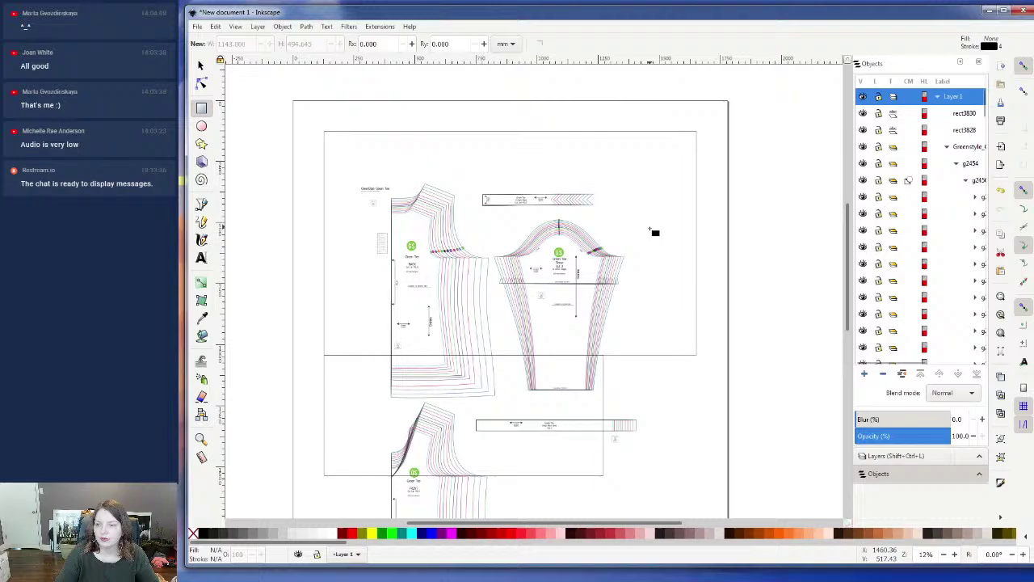
# - Delete both drawn rectangles, leaving only the pattern artwork on the page
pyautogui.click(200, 65)
pyautogui.click(400, 135)
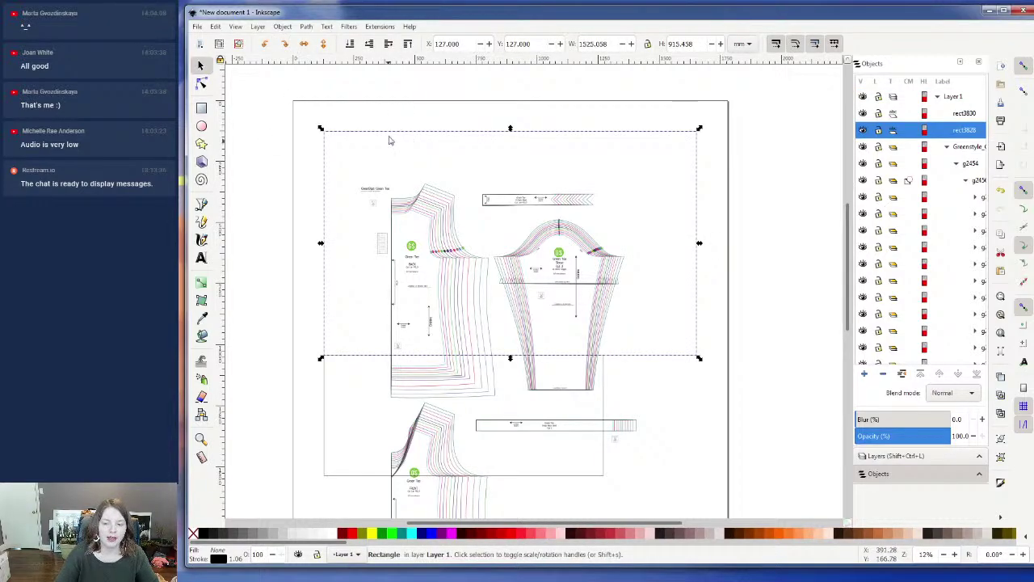
pyautogui.click(325, 395)
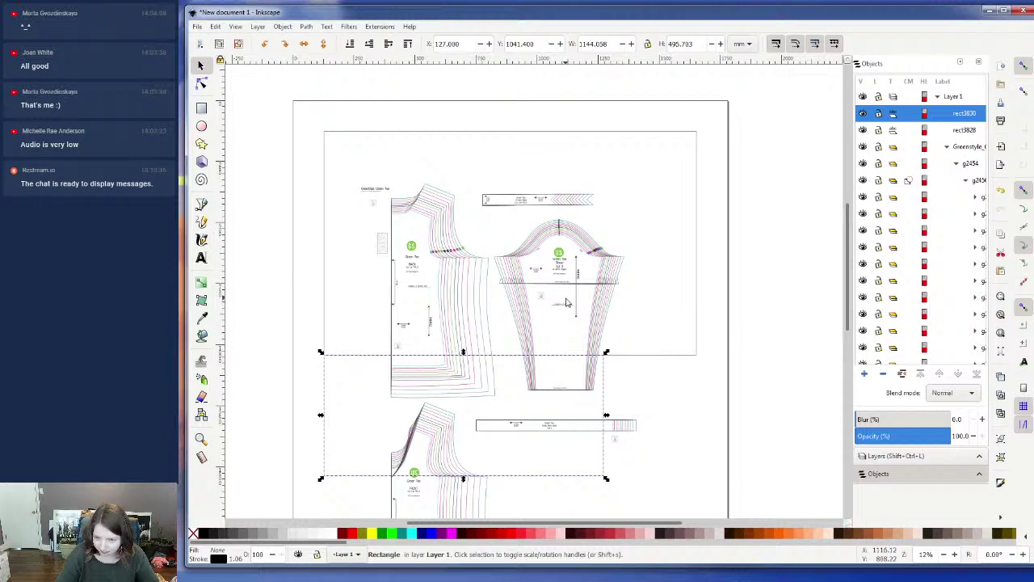
pyautogui.click(325, 383)
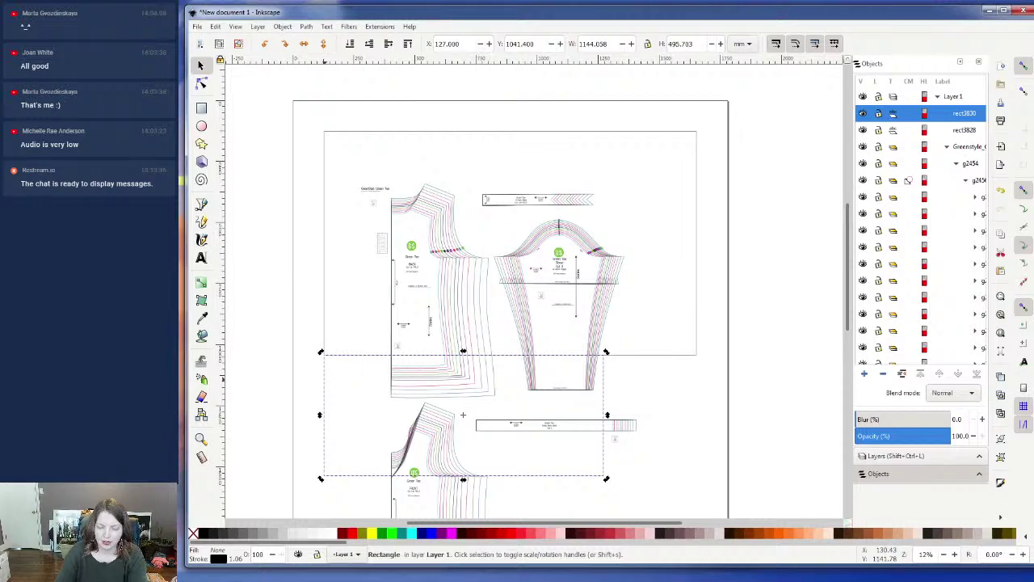
pyautogui.click(339, 212)
pyautogui.moveTo(357, 135); pyautogui.dragTo(358, 135)
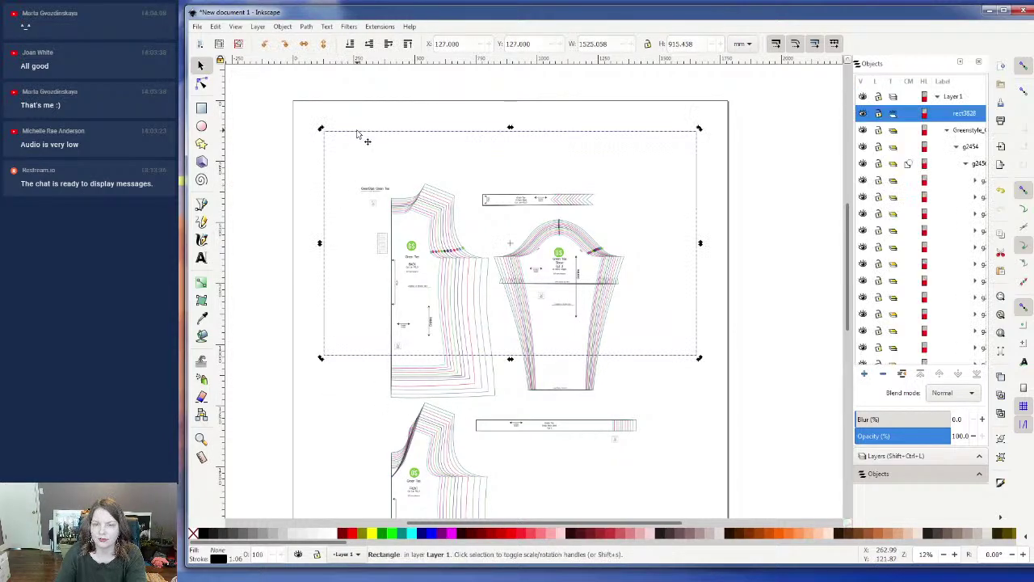
pyautogui.click(358, 135)
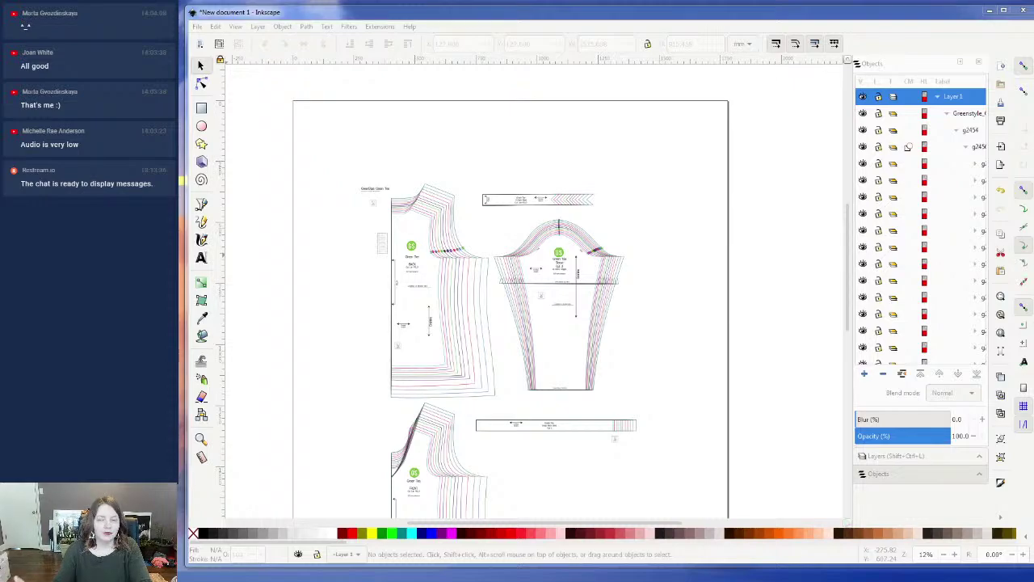
# - Ungroup the imported Greenstyle pattern into its separate objects and clear the selection
pyautogui.click(450, 235)
pyautogui.rightClick(452, 231)
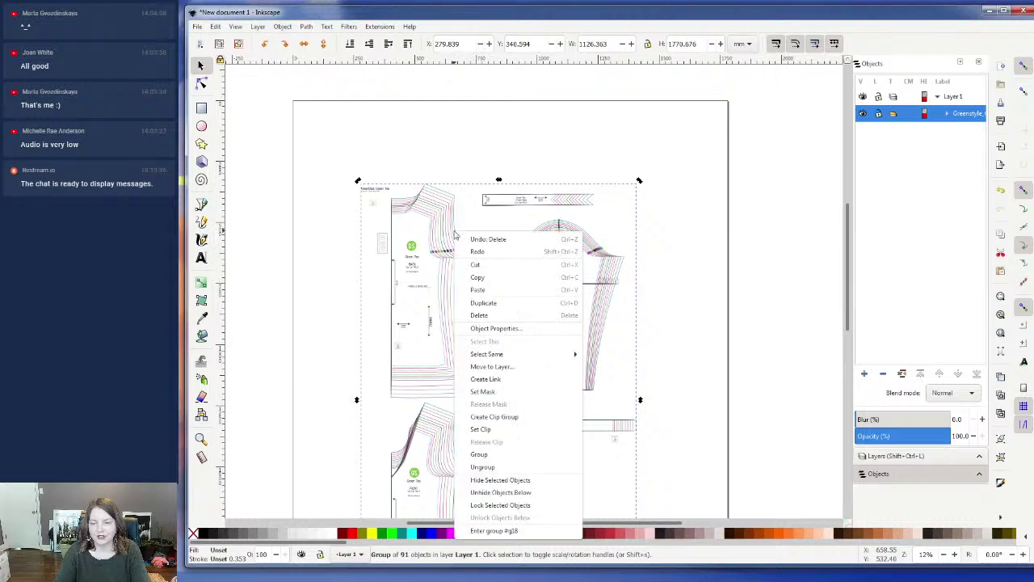
pyautogui.click(494, 466)
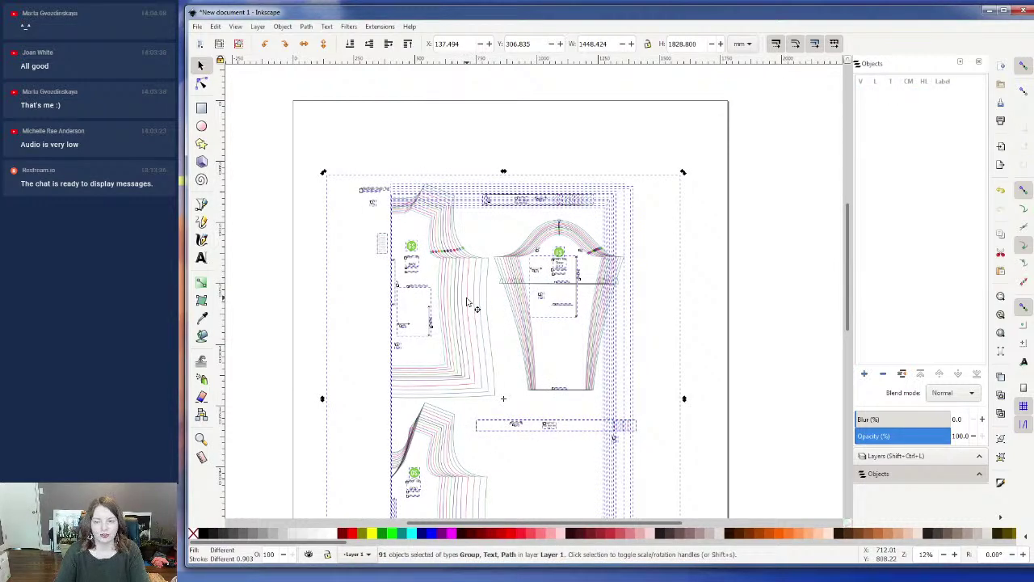
pyautogui.click(694, 300)
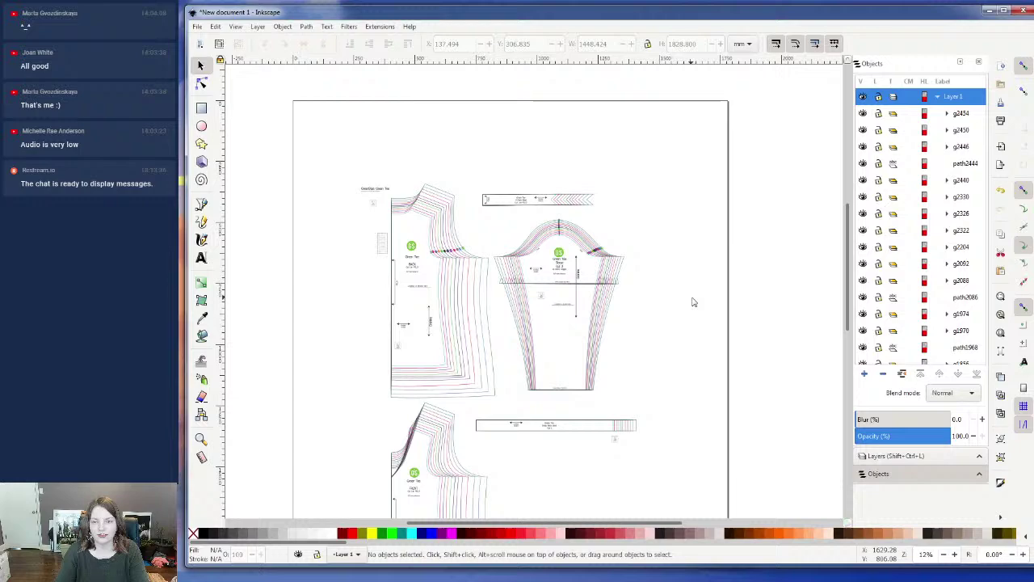
# - Select the four outermost size outlines together on the back piece and delete them
pyautogui.click(494, 330)
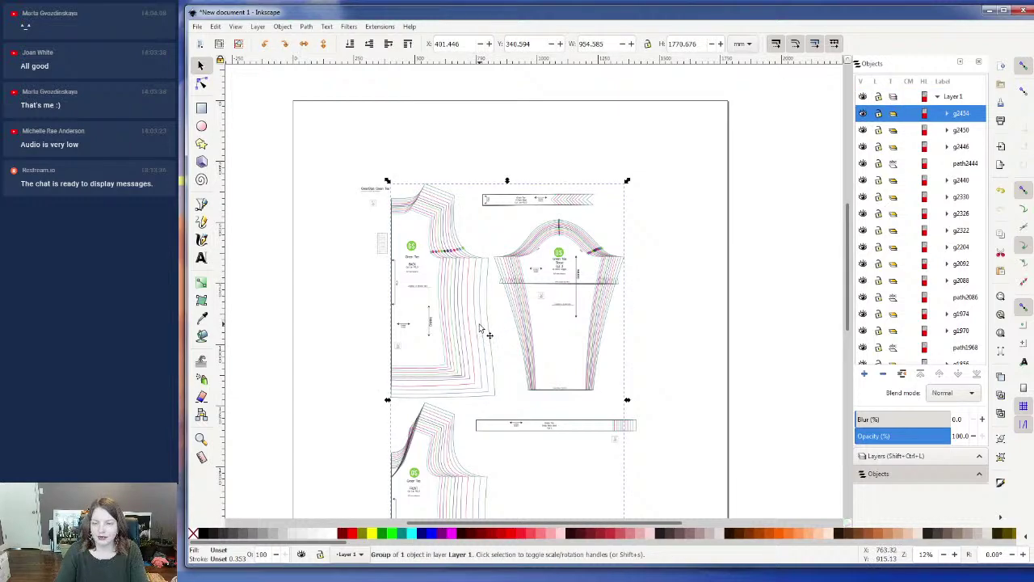
pyautogui.press('shift')
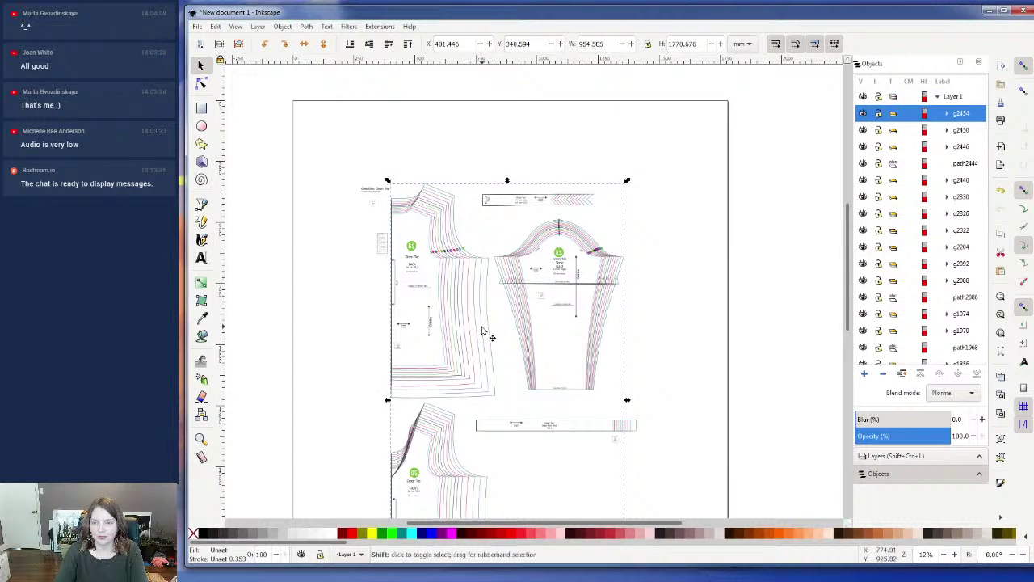
pyautogui.keyDown('shift'); pyautogui.click(482, 329); pyautogui.keyUp('shift')
pyautogui.keyDown('shift'); pyautogui.click(477, 335); pyautogui.keyUp('shift')
pyautogui.keyDown('shift'); pyautogui.click(466, 337); pyautogui.keyUp('shift')
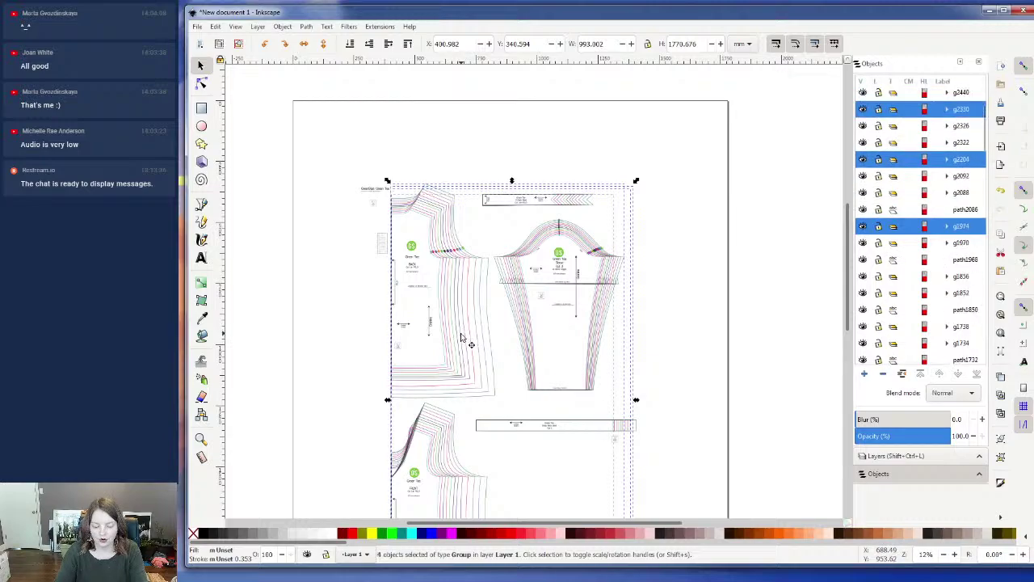
pyautogui.press('Delete')
# - Delete the next six outer size outlines one after another, keeping only the two innermost sizes
pyautogui.click(473, 335)
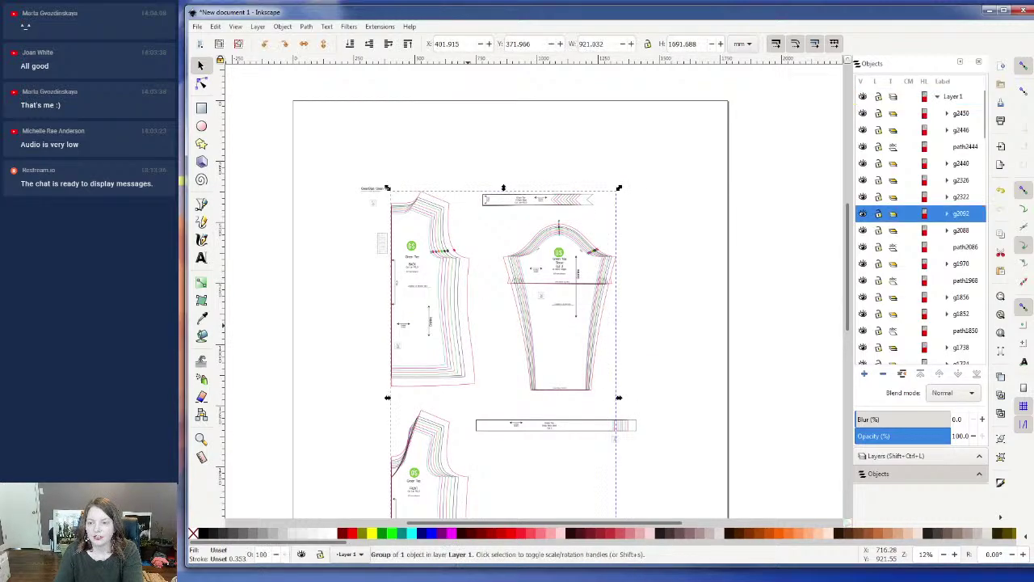
pyautogui.press('Escape')
pyautogui.click(459, 325)
pyautogui.press('Delete')
pyautogui.click(456, 326)
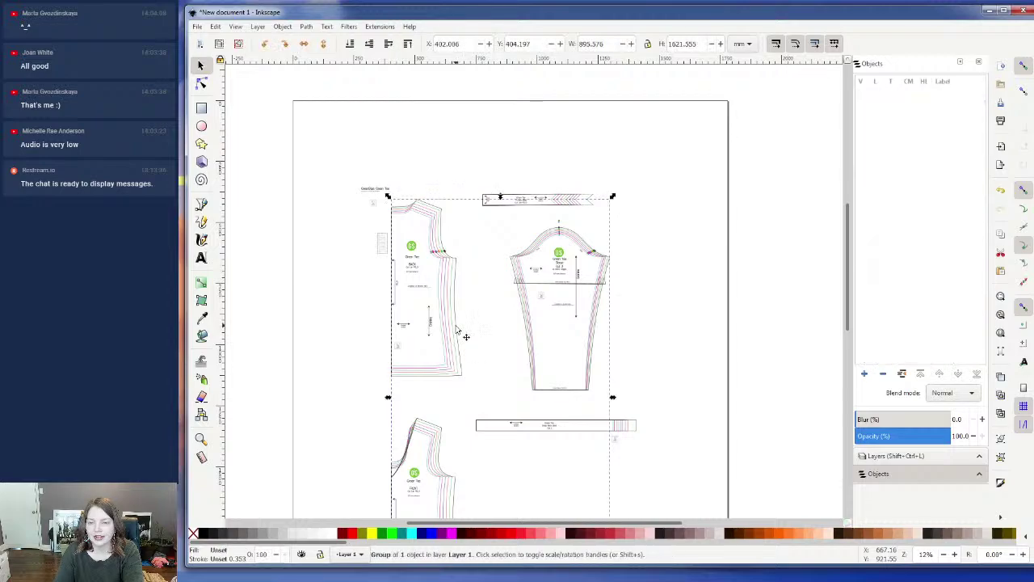
pyautogui.press('Delete')
pyautogui.click(455, 329)
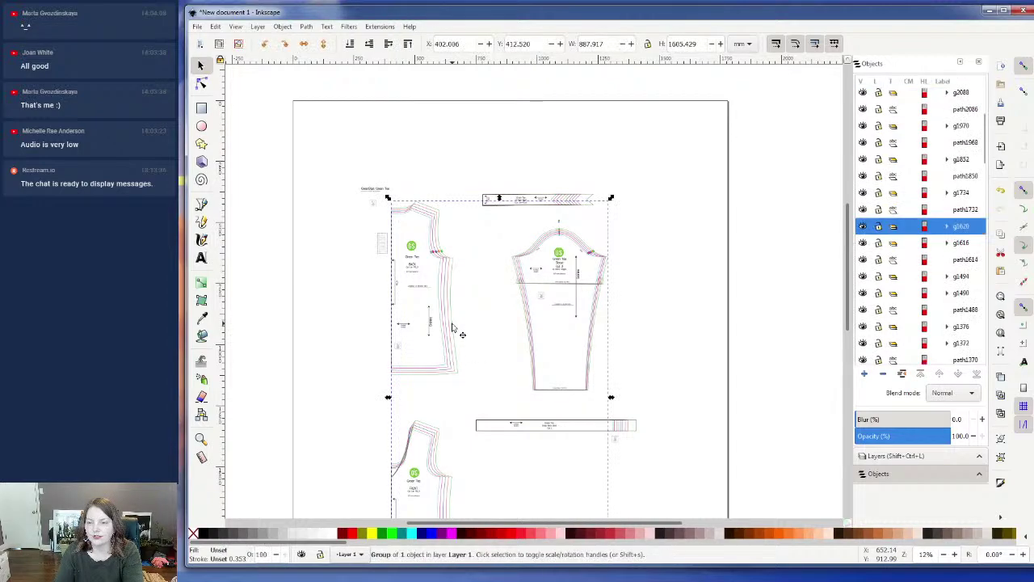
pyautogui.press('Delete')
pyautogui.click(455, 330)
pyautogui.press('Delete')
pyautogui.click(449, 327)
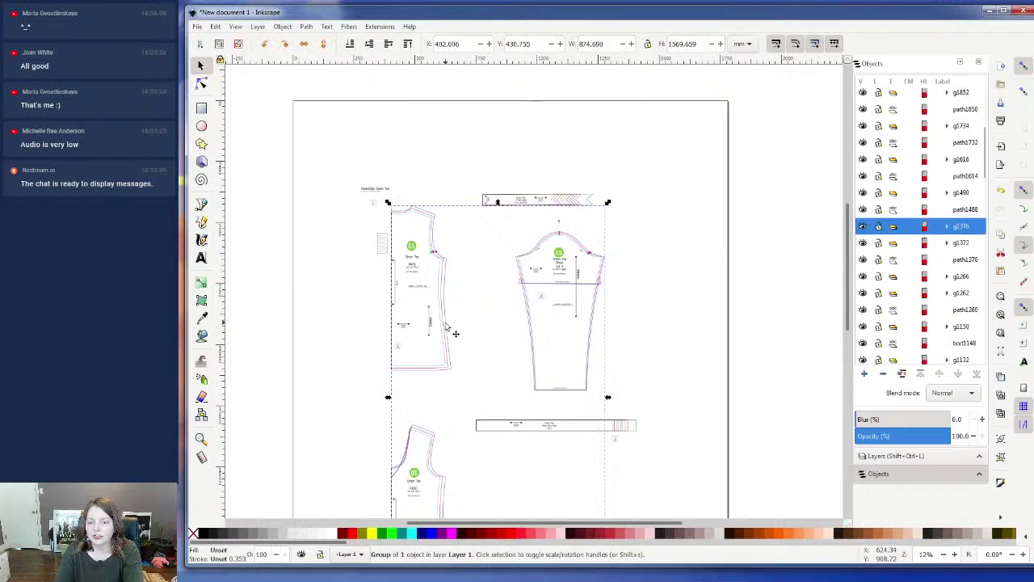
pyautogui.press('Delete')
pyautogui.scroll(-5, 609, 330)
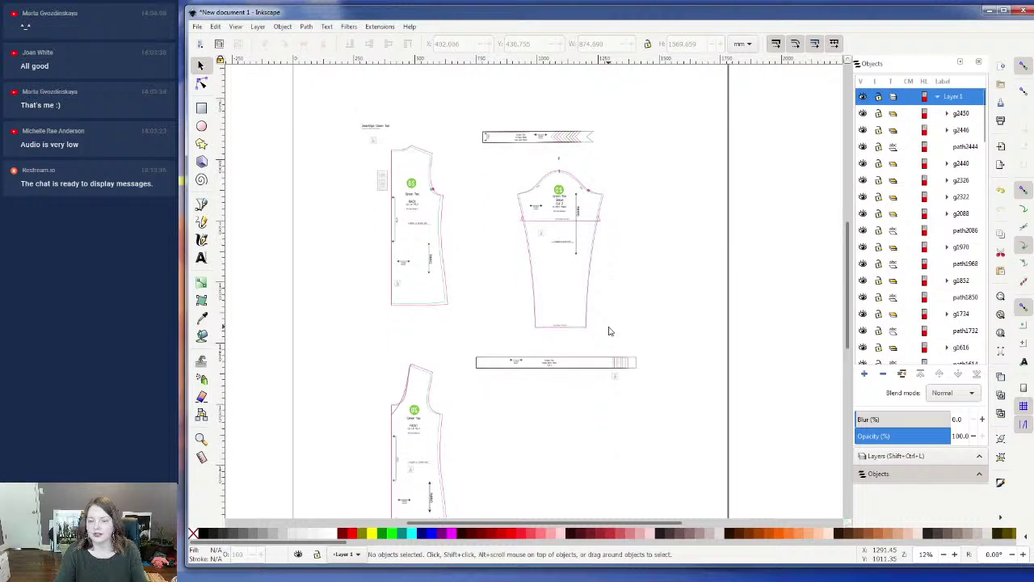
# - Ungroup the combined group of size outlines spanning the back, front and sleeve twice, and clear the selection
pyautogui.scroll(3, 609, 331)
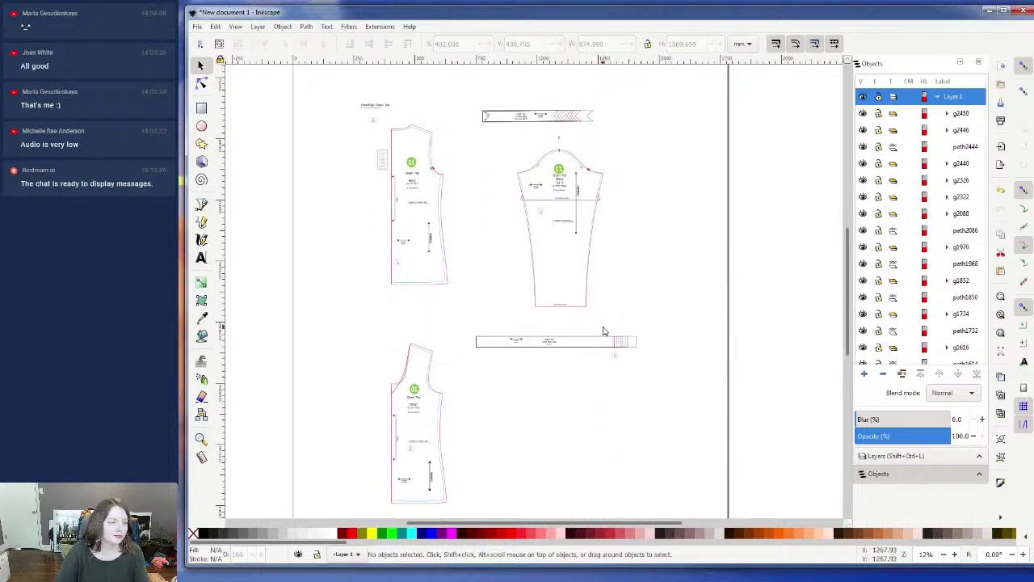
pyautogui.click(442, 184)
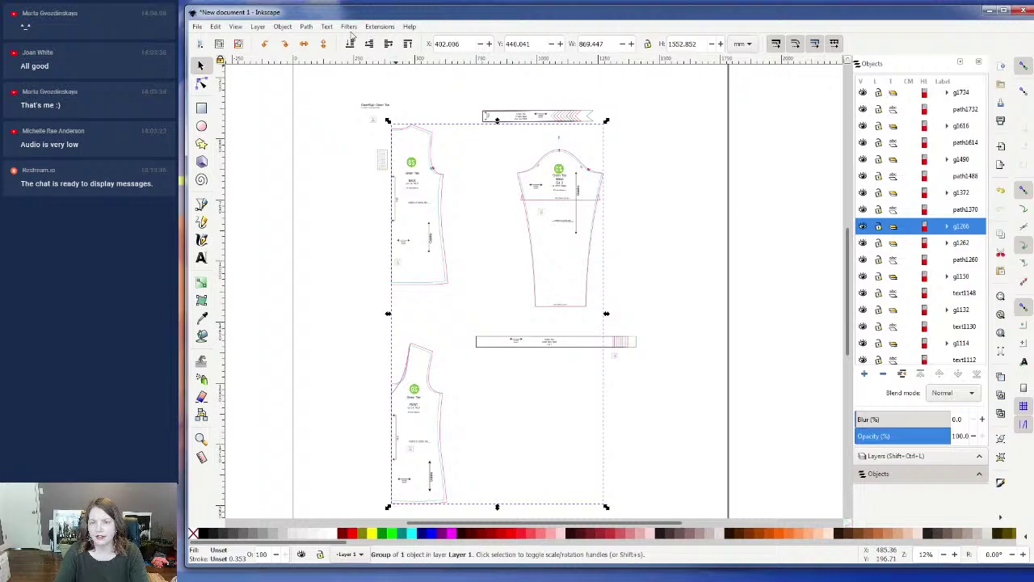
pyautogui.click(305, 27)
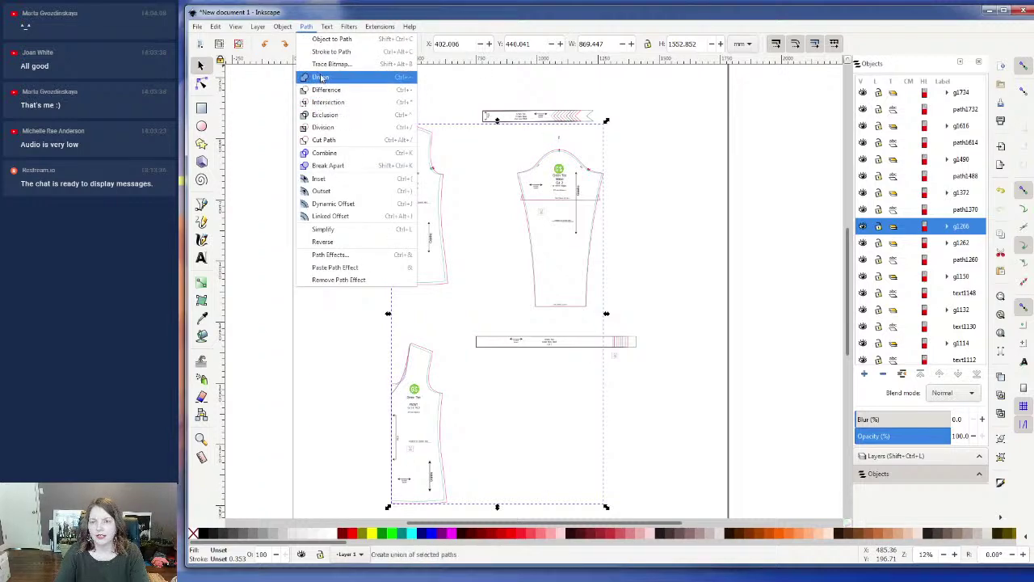
pyautogui.moveTo(282, 26)
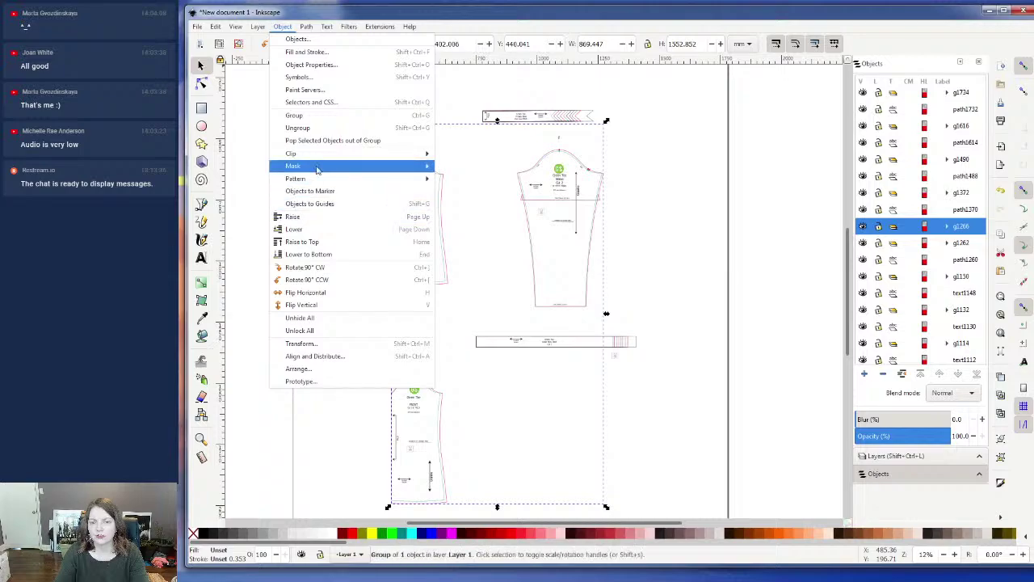
pyautogui.click(326, 129)
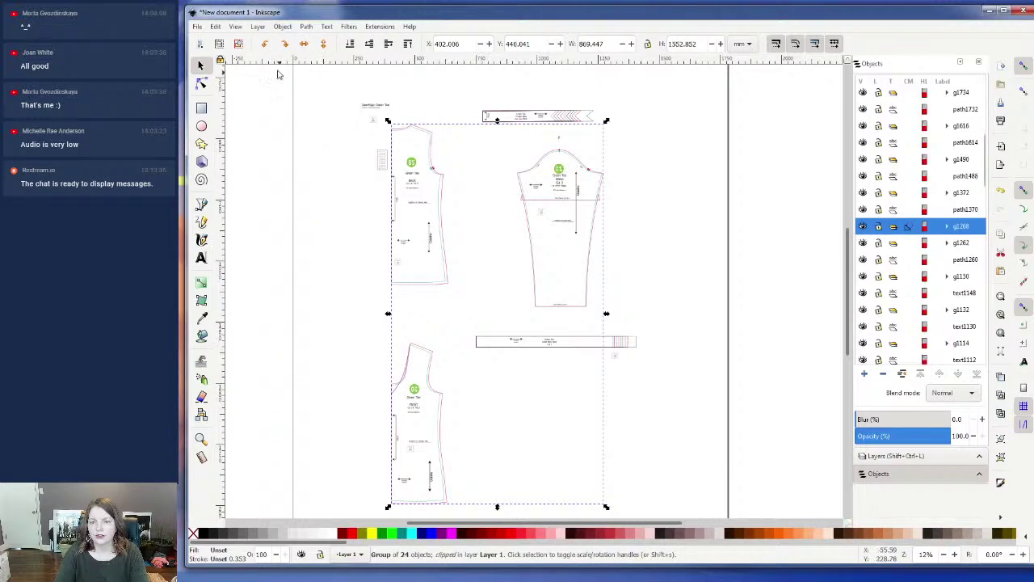
pyautogui.click(282, 27)
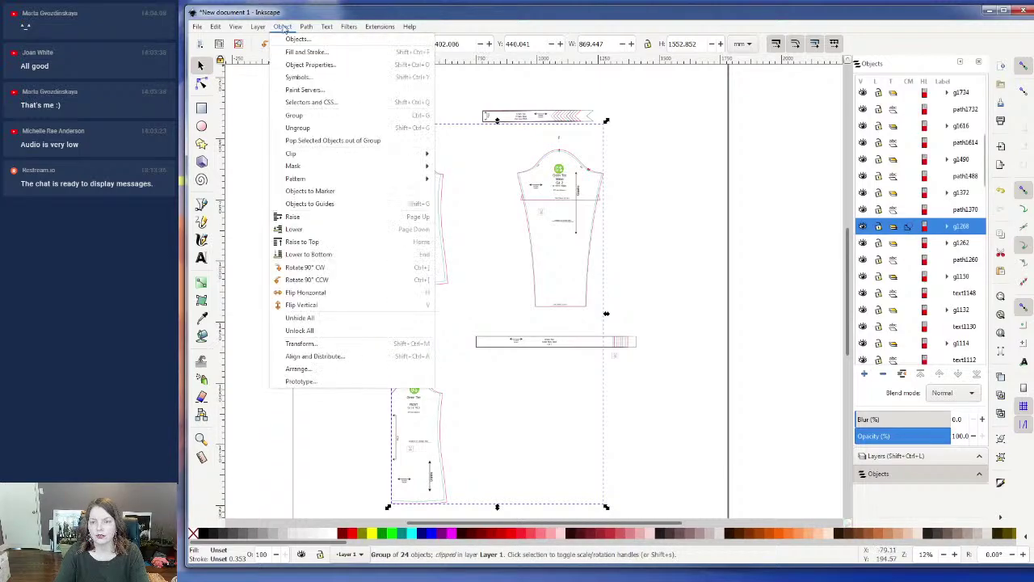
pyautogui.click(291, 129)
pyautogui.click(676, 210)
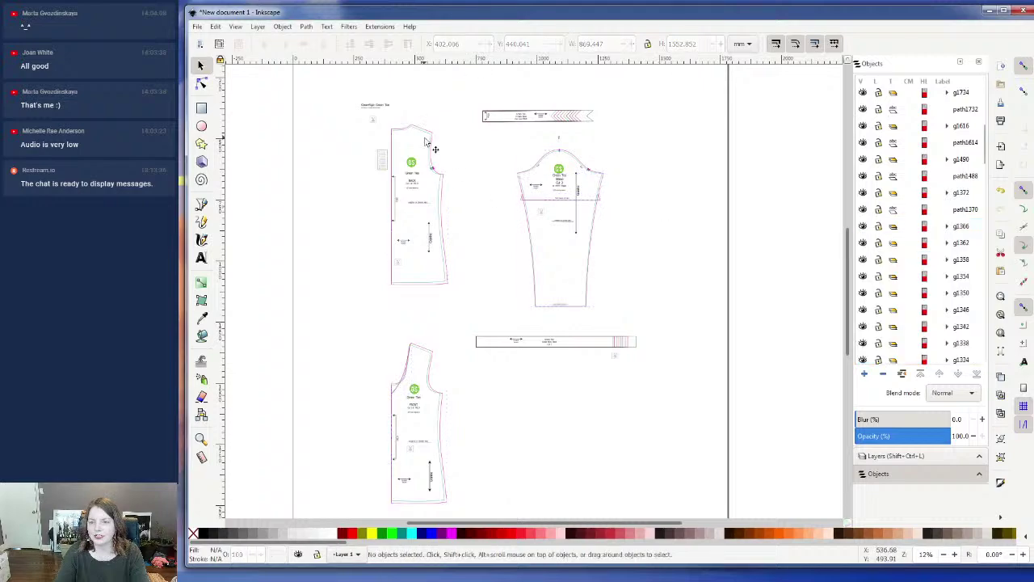
# - Delete the pattern title, the small test square and the size key beside the back piece
pyautogui.moveTo(356, 91); pyautogui.dragTo(395, 184)
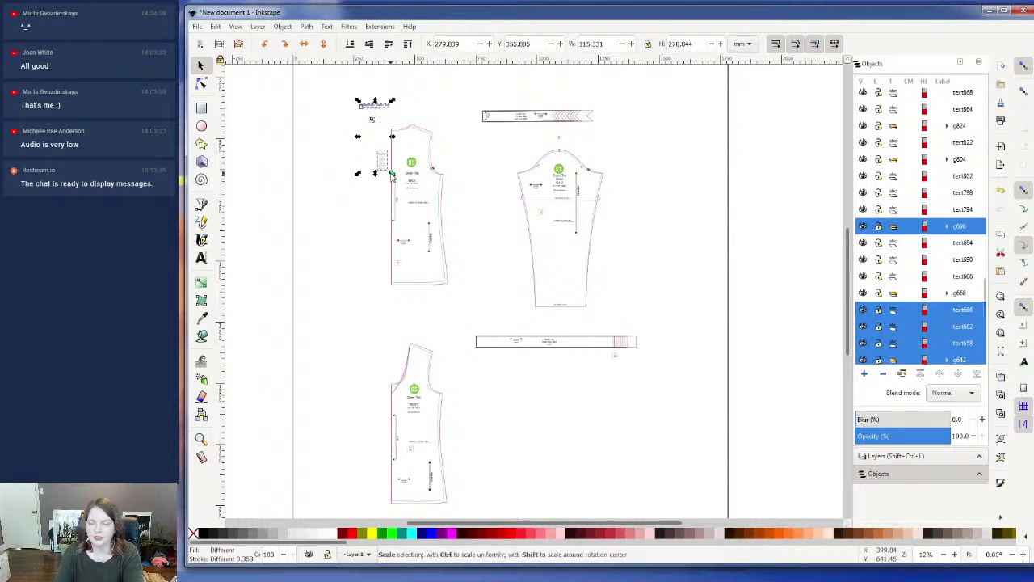
pyautogui.press('Delete')
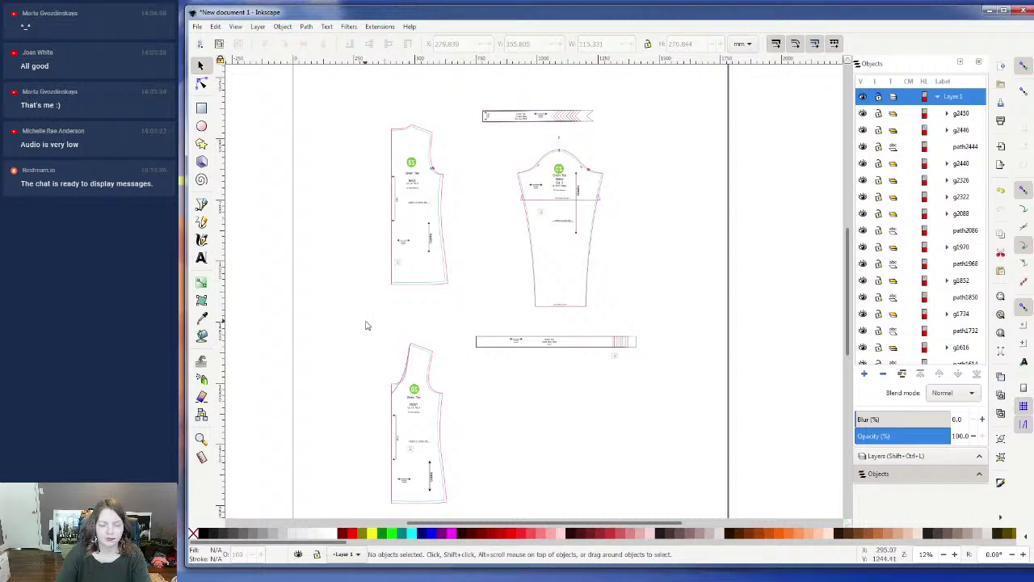
pyautogui.scroll(1, 385, 324)
pyautogui.scroll(-2, 385, 323)
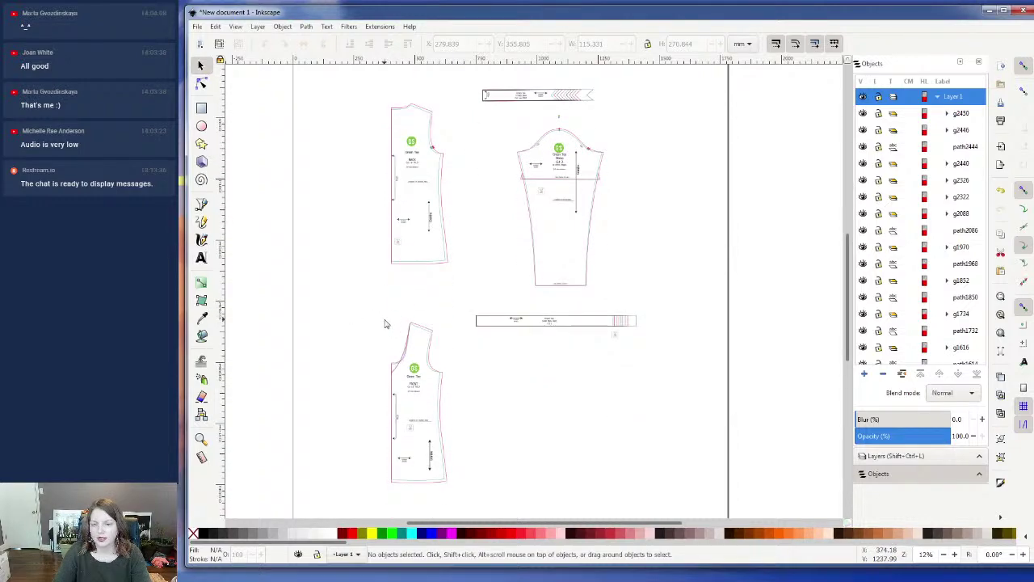
# - Select the outer pink size outline of the back piece and duplicate it
pyautogui.click(444, 227)
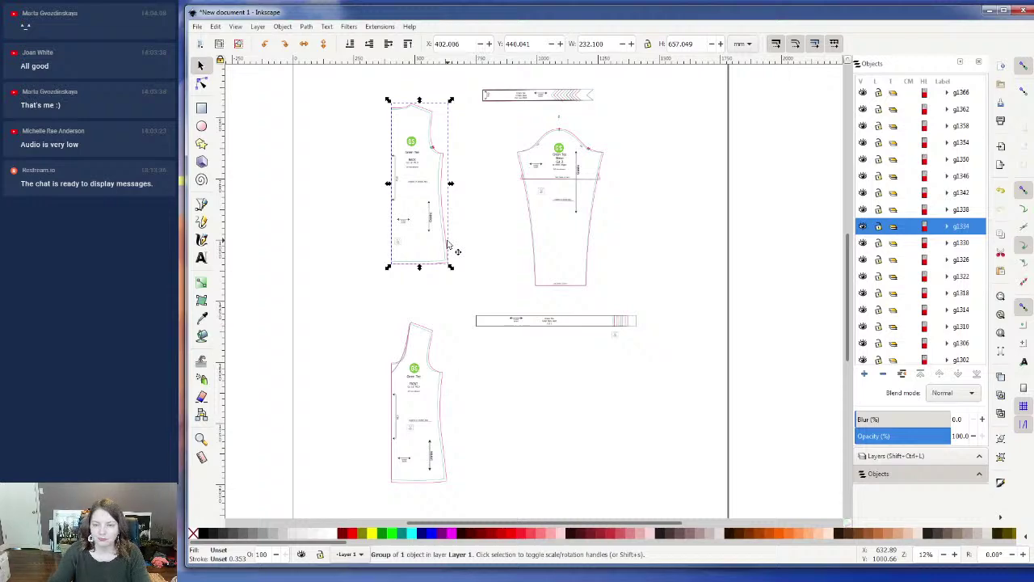
pyautogui.keyDown('ctrl'); pyautogui.scroll(3, 427, 339); pyautogui.keyUp('ctrl')
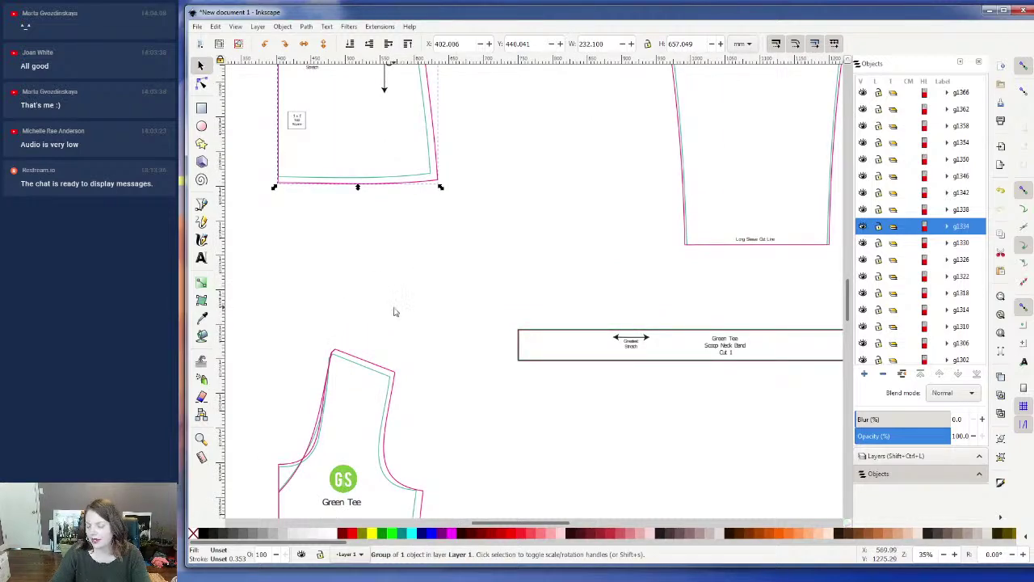
pyautogui.keyDown('ctrl'); pyautogui.scroll(2, 448, 302); pyautogui.keyUp('ctrl')
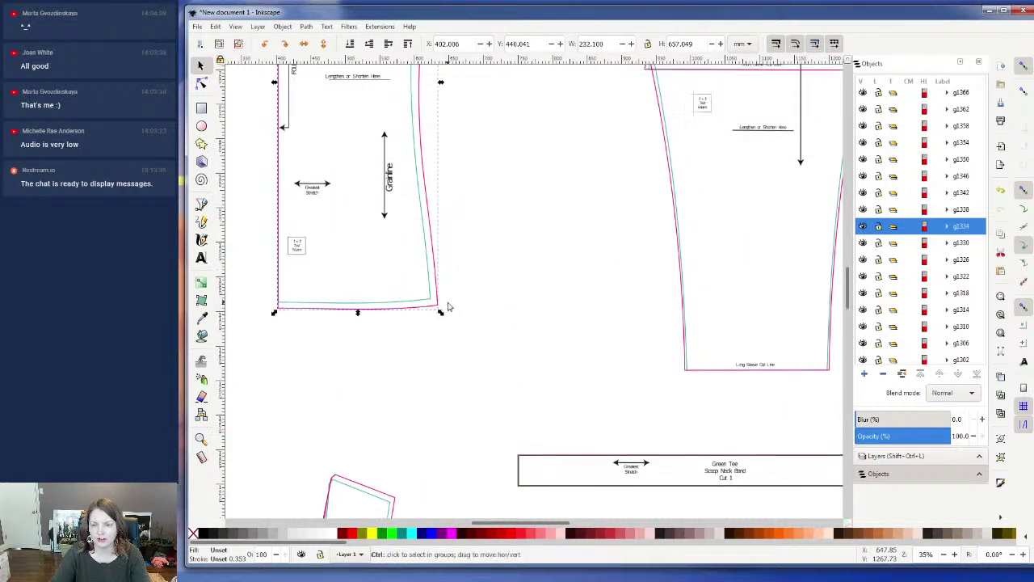
pyautogui.moveTo(505, 525)
pyautogui.mouseDown()
pyautogui.moveTo(473, 526)
pyautogui.moveTo(484, 526)
pyautogui.mouseUp()
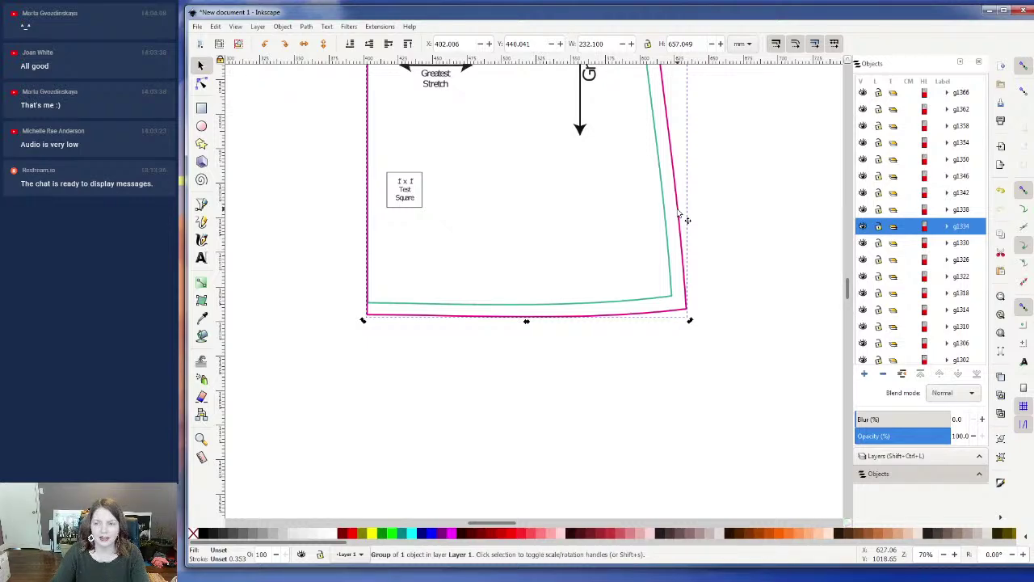
pyautogui.scroll(5, 682, 218)
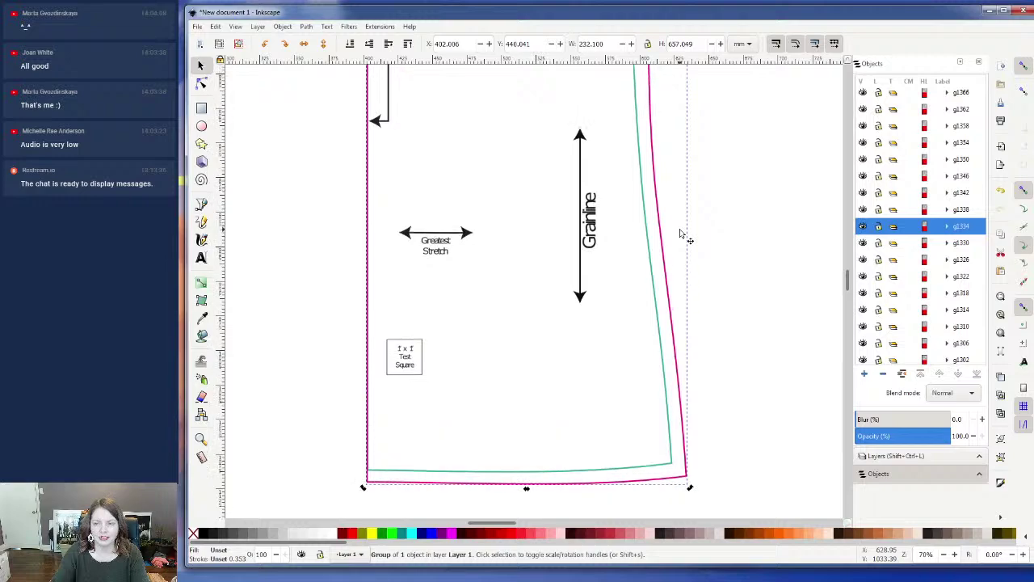
pyautogui.click(282, 27)
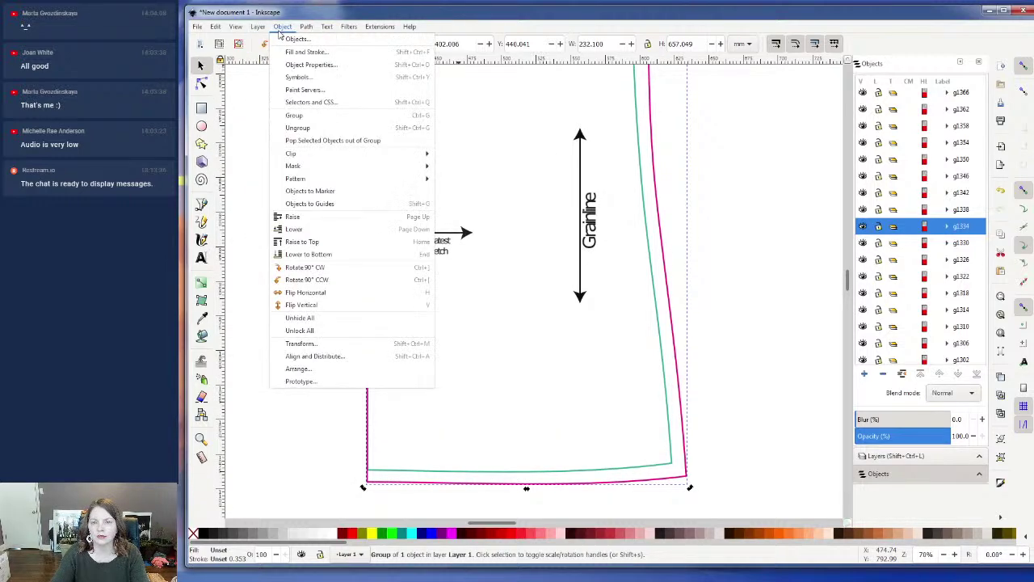
pyautogui.click(258, 27)
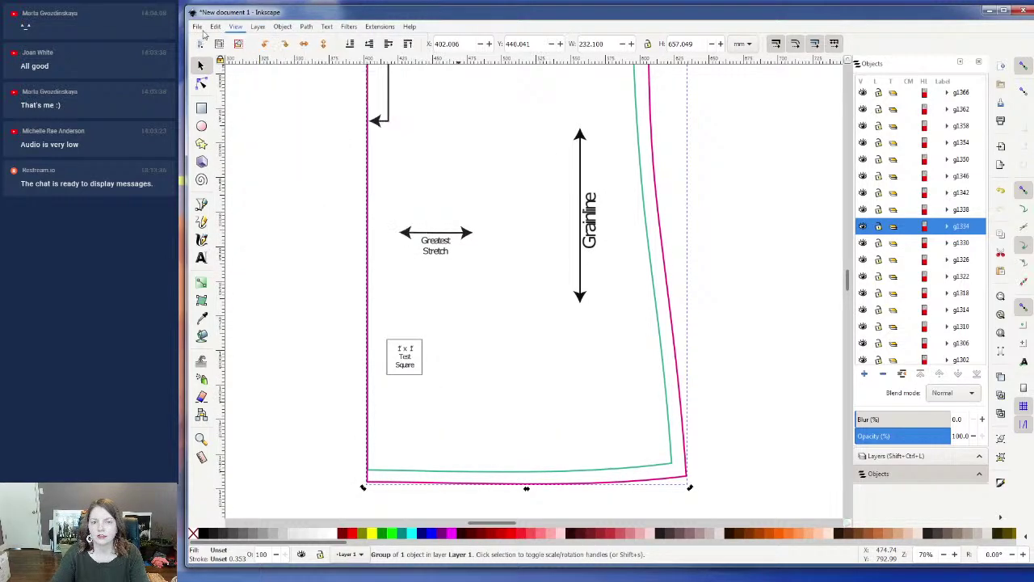
pyautogui.click(216, 27)
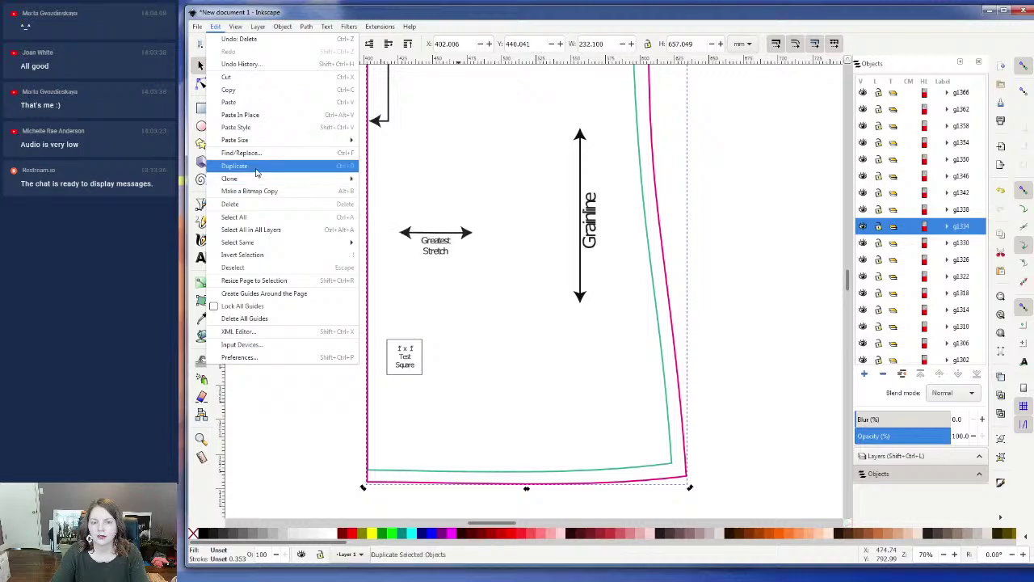
pyautogui.click(255, 166)
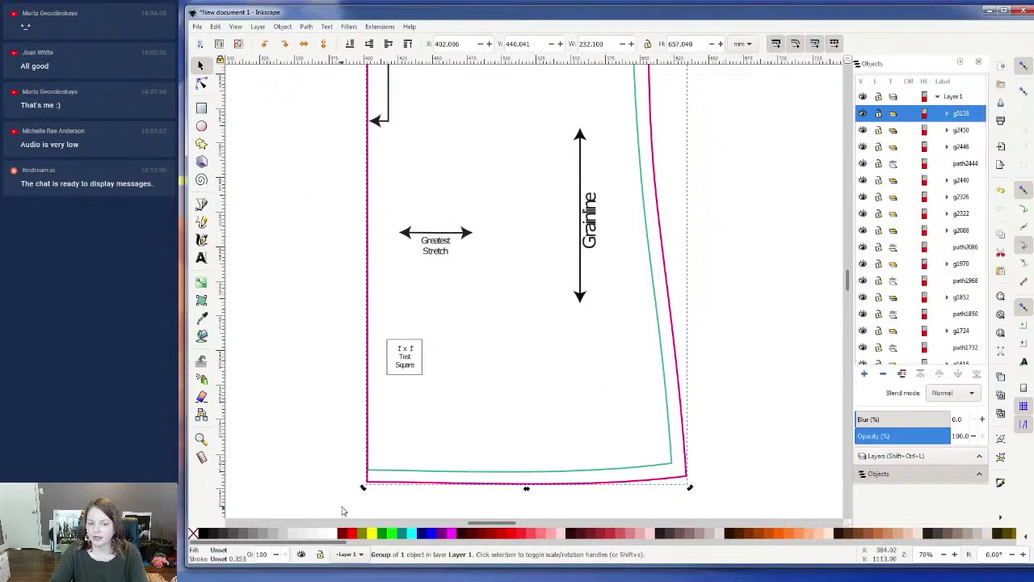
pyautogui.click(382, 534)
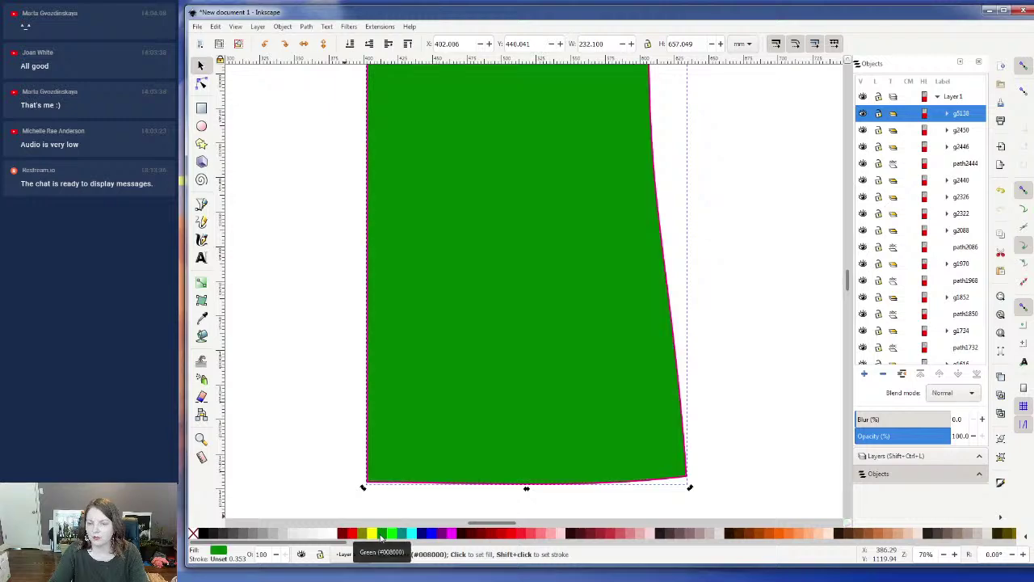
pyautogui.hotkey('ctrl', 'z')
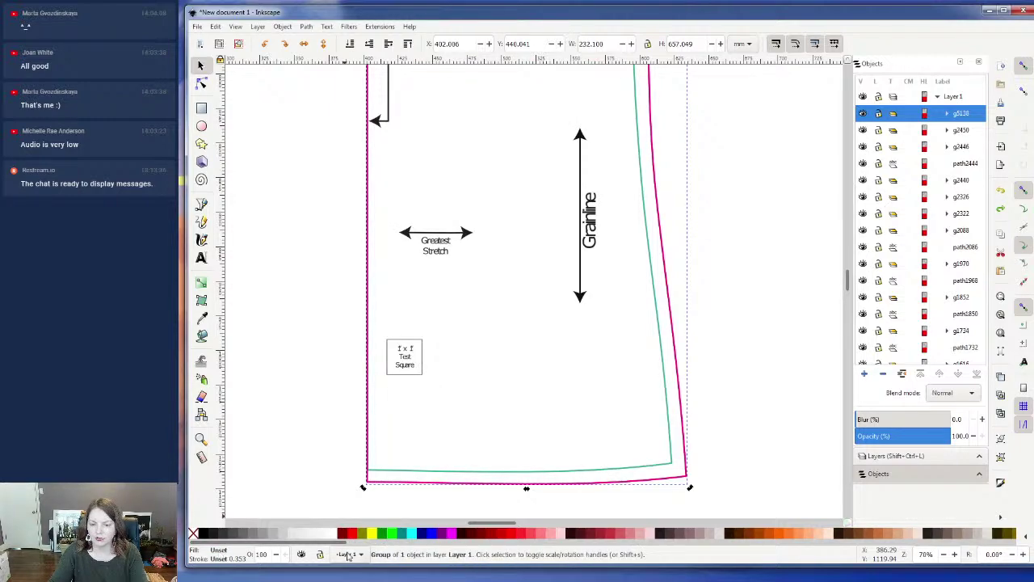
pyautogui.rightClick(384, 537)
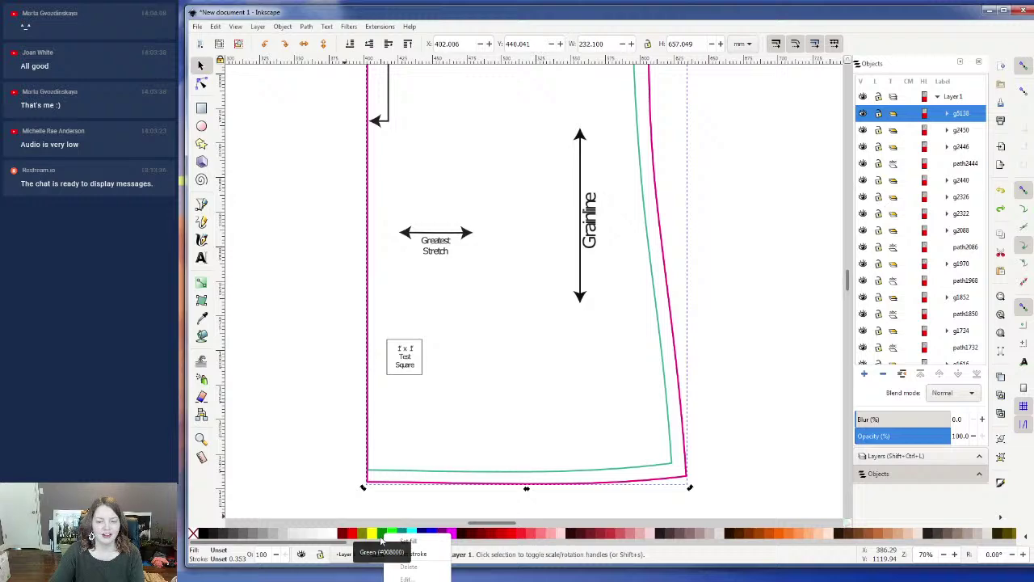
pyautogui.press('Escape')
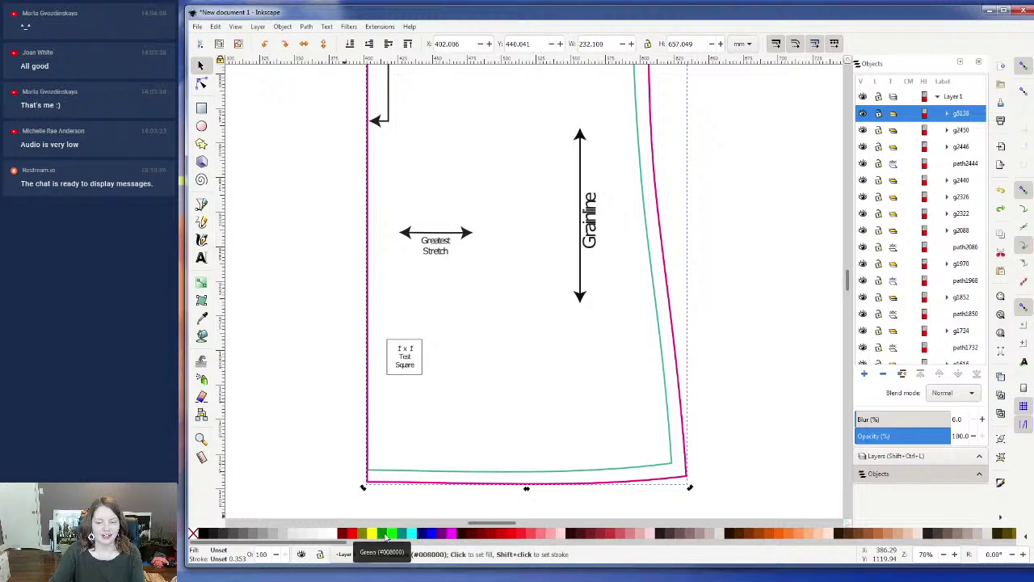
# - Set the duplicated outline's stroke colour to Green (#008000), leaving its fill unset, and clear the selection
pyautogui.rightClick(383, 537)
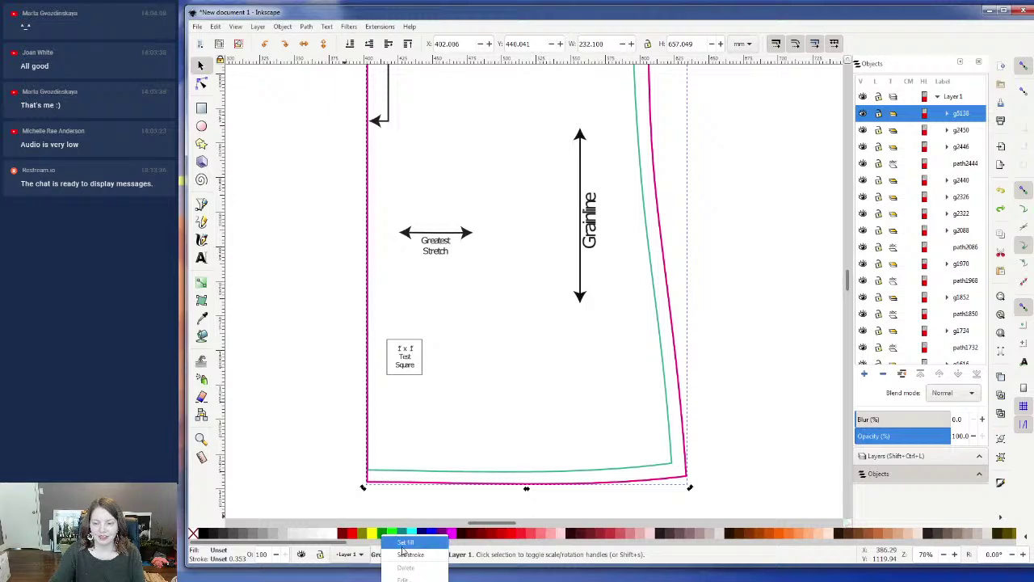
pyautogui.click(408, 554)
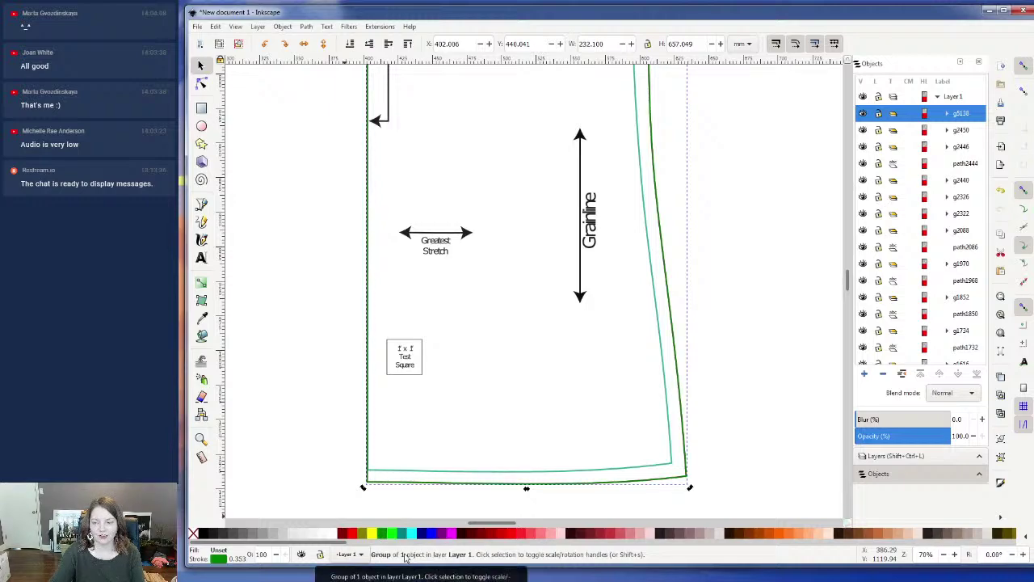
pyautogui.click(715, 382)
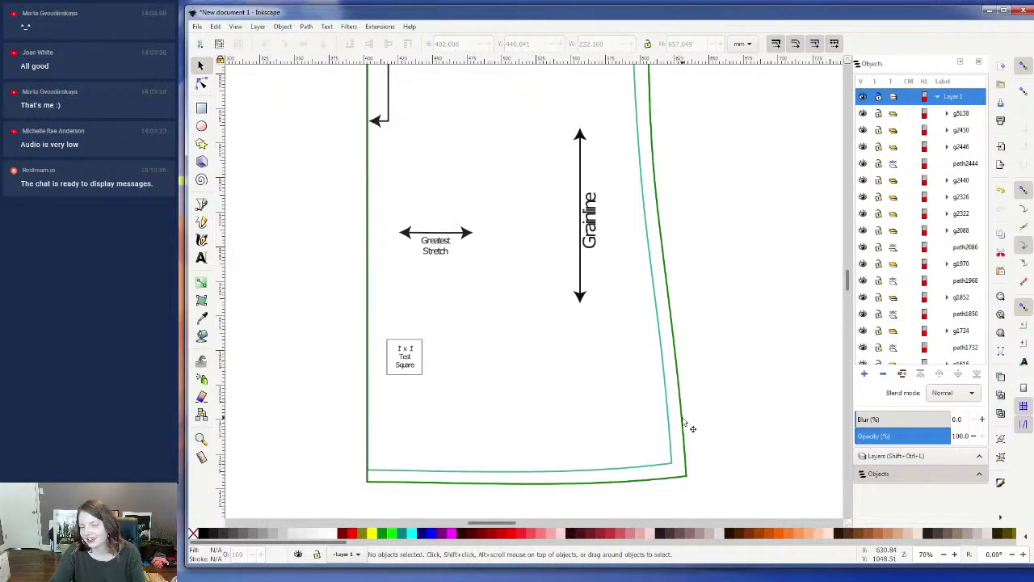
# - Select the green outline of the back piece and switch its position and size measurements to inches
pyautogui.click(682, 422)
pyautogui.moveTo(684, 422)
pyautogui.mouseDown()
pyautogui.moveTo(703, 422)
pyautogui.moveTo(686, 418)
pyautogui.mouseUp()
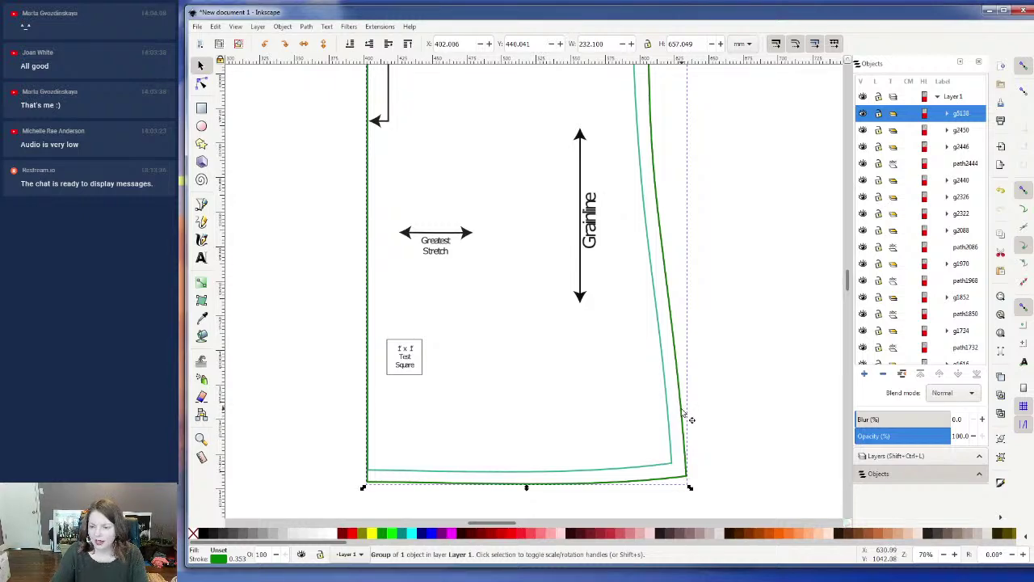
pyautogui.scroll(-4, 686, 418)
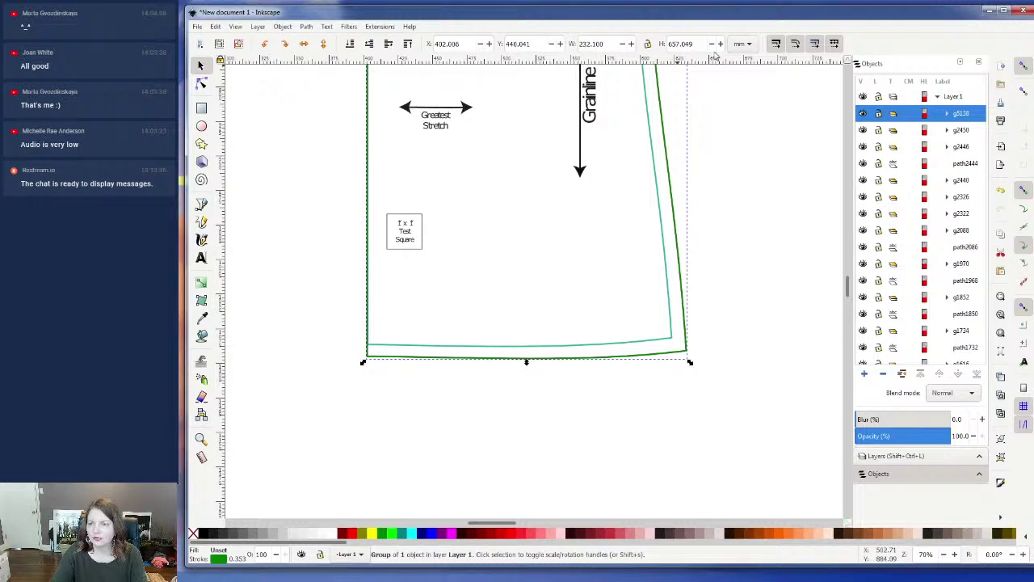
pyautogui.click(738, 44)
pyautogui.click(741, 21)
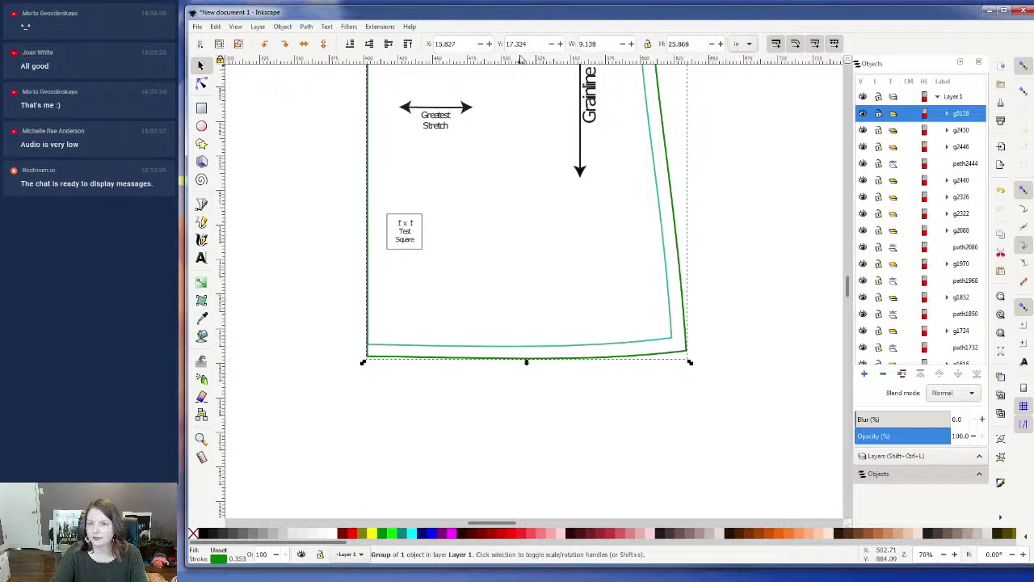
# - Change the document's display units to inches and close the document properties
pyautogui.click(197, 28)
pyautogui.click(230, 203)
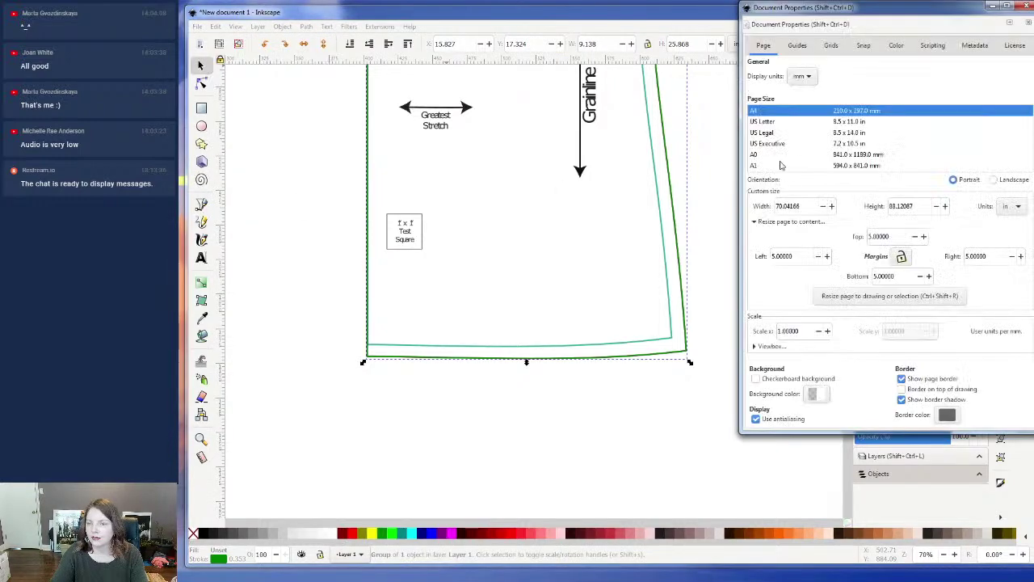
pyautogui.click(800, 76)
pyautogui.click(801, 35)
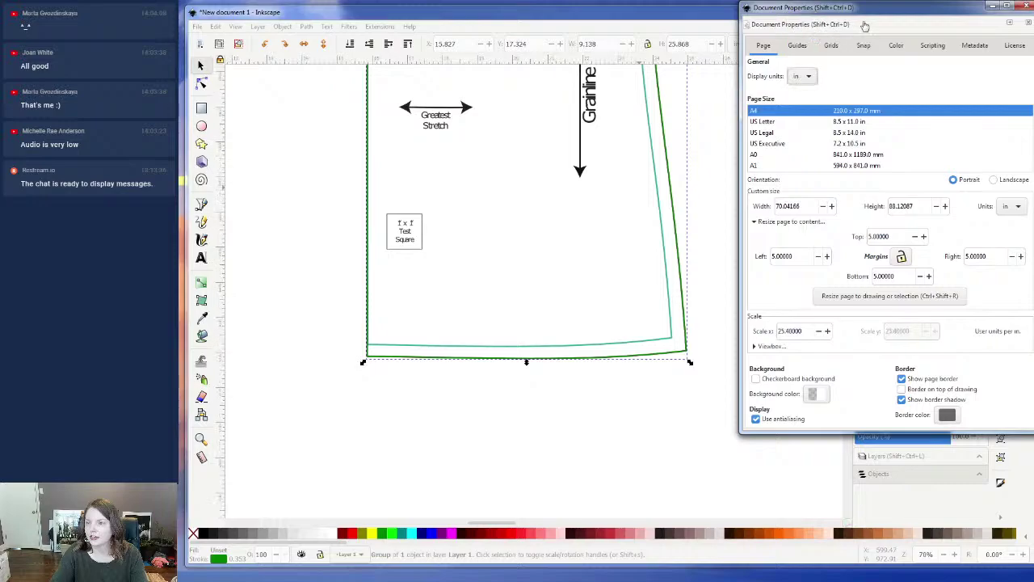
pyautogui.moveTo(884, 16); pyautogui.dragTo(685, 38)
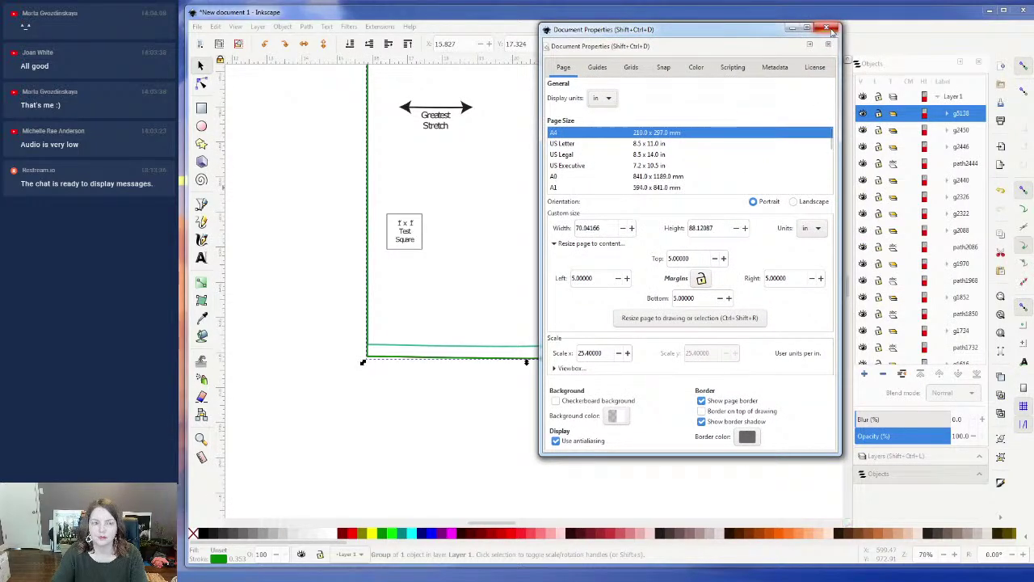
pyautogui.click(830, 32)
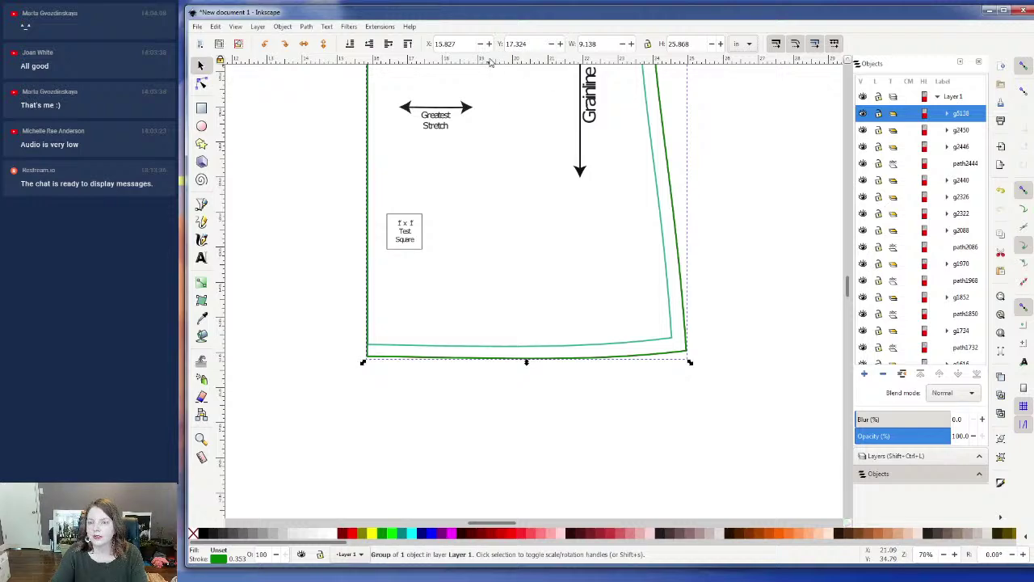
# - Place a horizontal guide along the lowest point of the back piece's green hem
pyautogui.moveTo(500, 63); pyautogui.dragTo(511, 362)
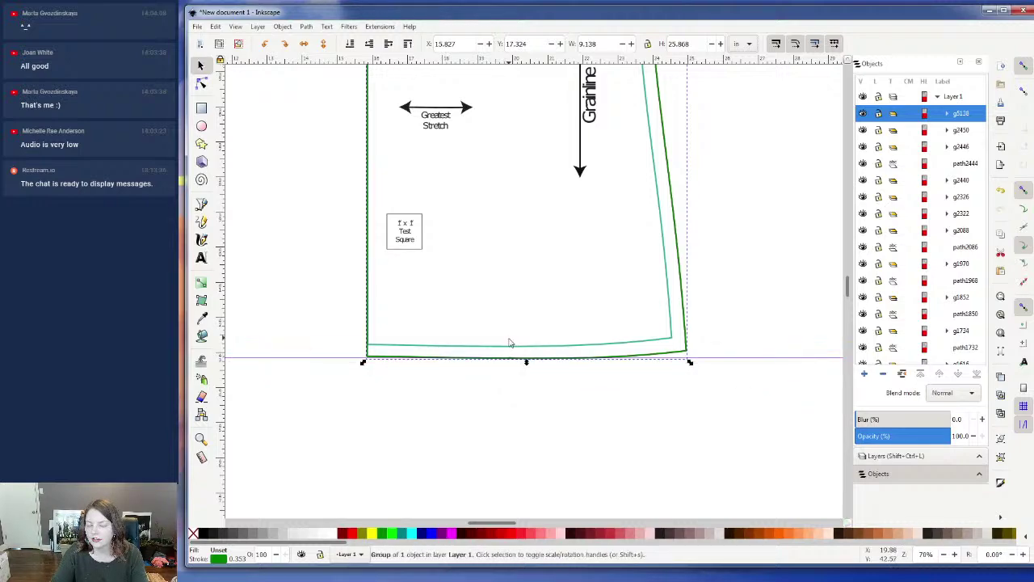
pyautogui.keyDown('ctrl'); pyautogui.scroll(2, 554, 397); pyautogui.keyUp('ctrl')
pyautogui.keyDown('ctrl'); pyautogui.scroll(-1, 554, 383); pyautogui.keyUp('ctrl')
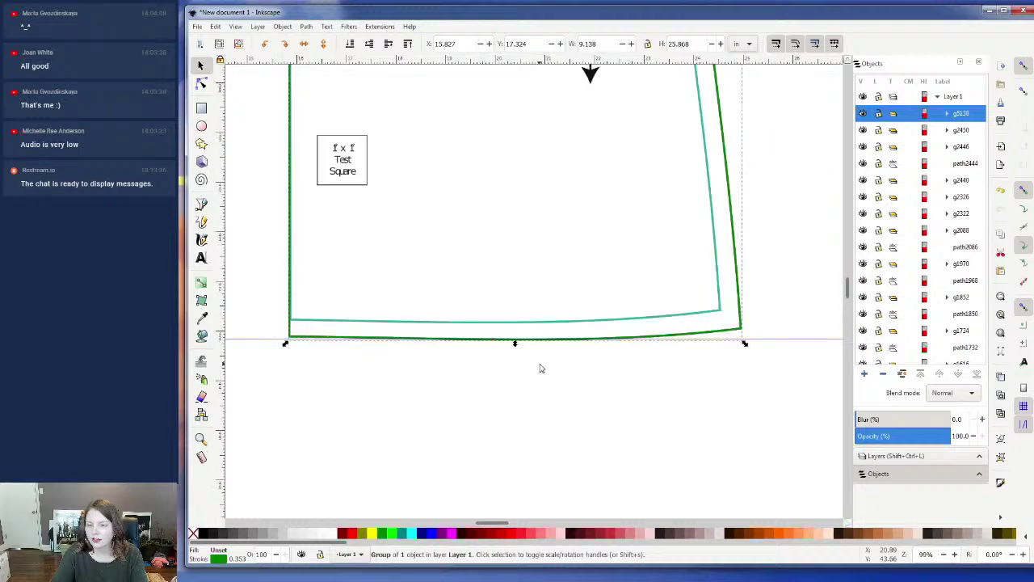
# - Set the hem guide's Y position to 44.155 in, keeping it horizontal
pyautogui.doubleClick(494, 343)
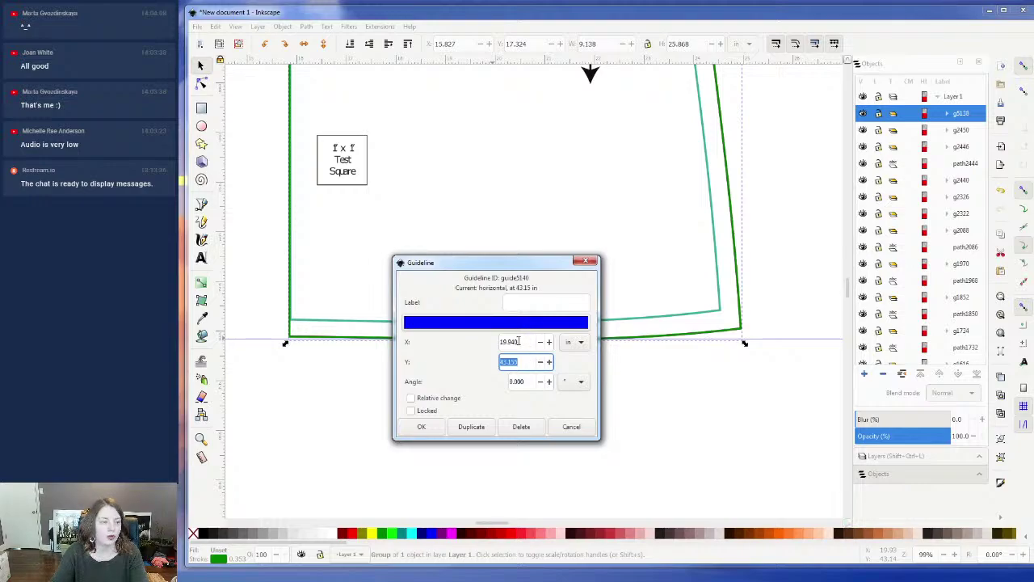
pyautogui.click(519, 341)
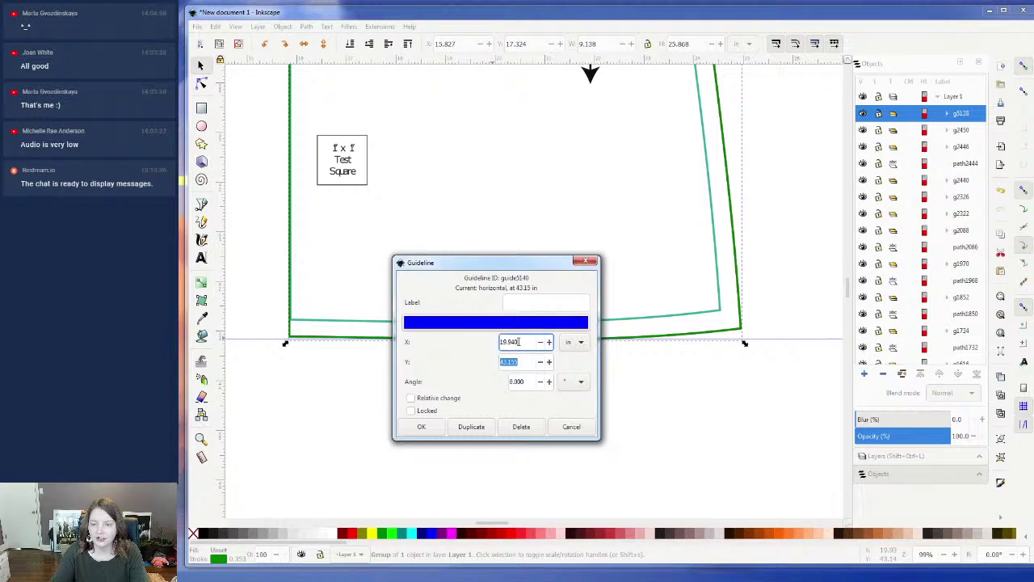
pyautogui.click(519, 361)
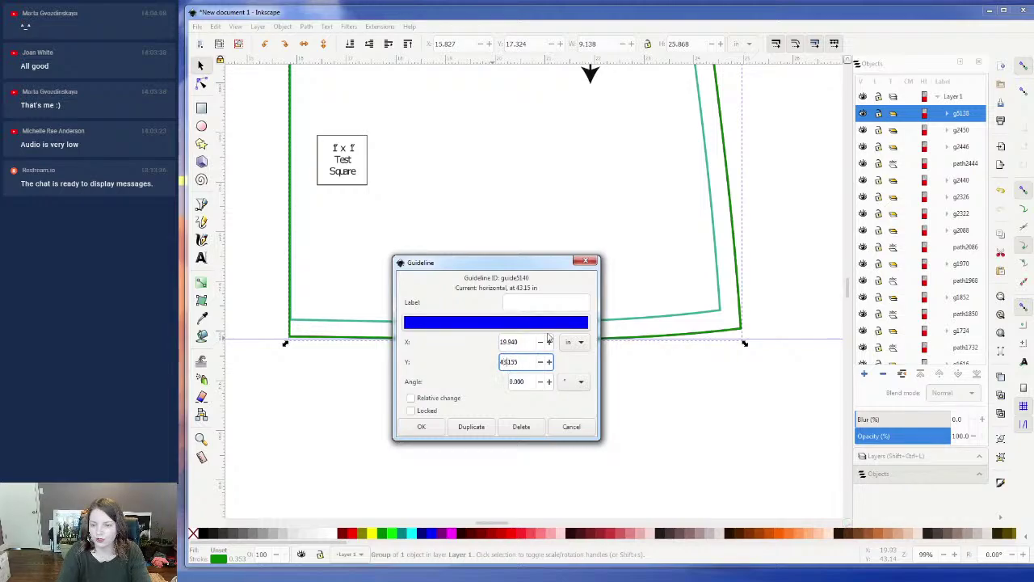
pyautogui.press('BackSpace')
pyautogui.write('4')
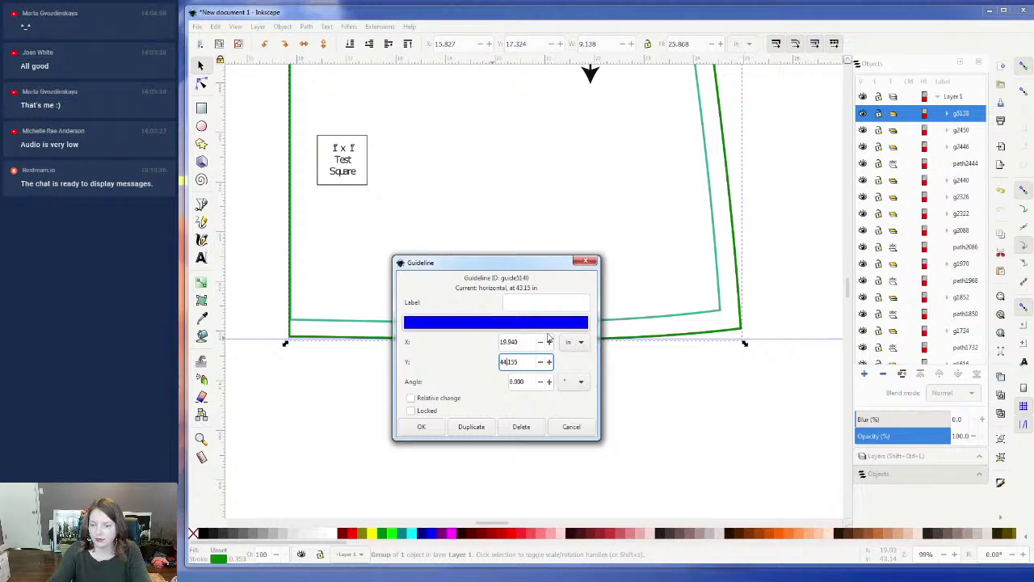
pyautogui.click(432, 433)
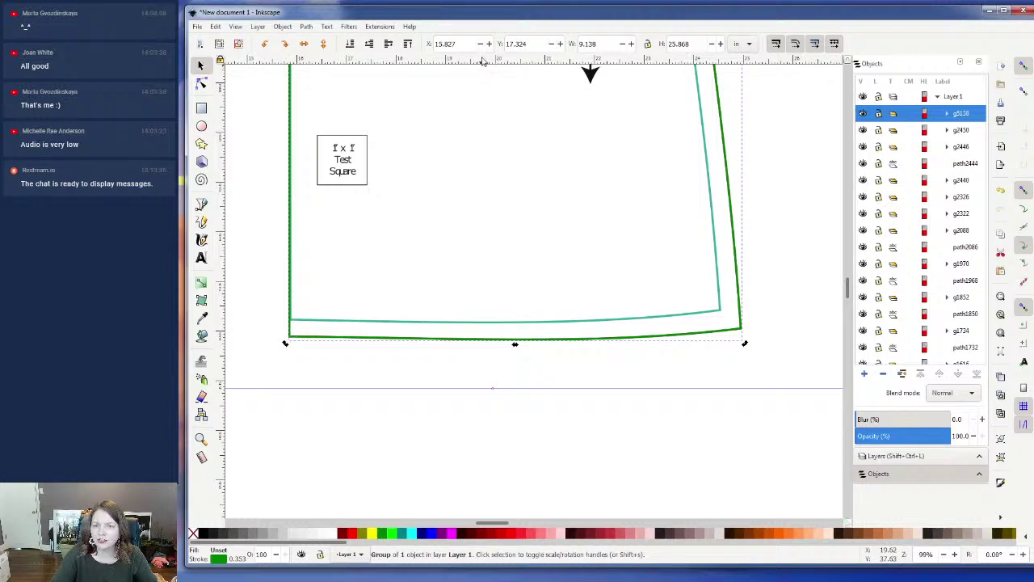
# - Place a second horizontal guide along the "Lengthen or Shorten Here" line of the back piece
pyautogui.moveTo(482, 62); pyautogui.dragTo(475, 272)
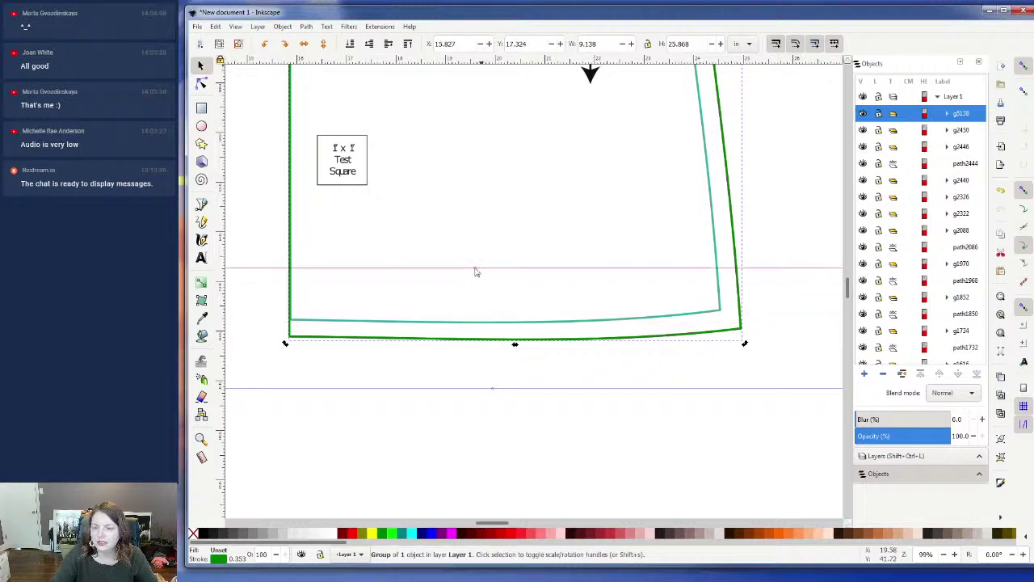
pyautogui.scroll(3, 480, 267)
pyautogui.scroll(2, 490, 318)
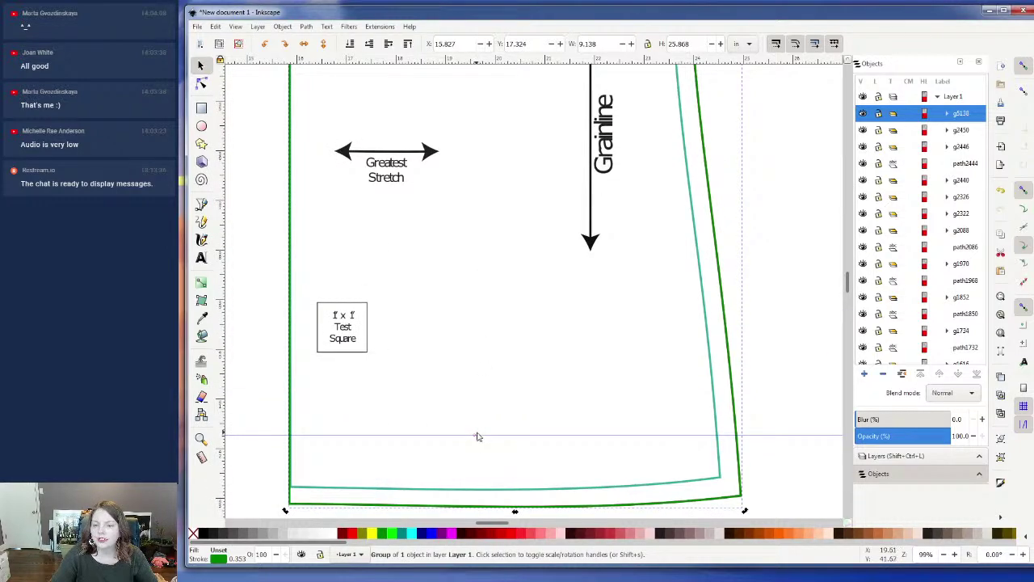
pyautogui.moveTo(477, 434); pyautogui.dragTo(484, 160)
pyautogui.scroll(5, 485, 169)
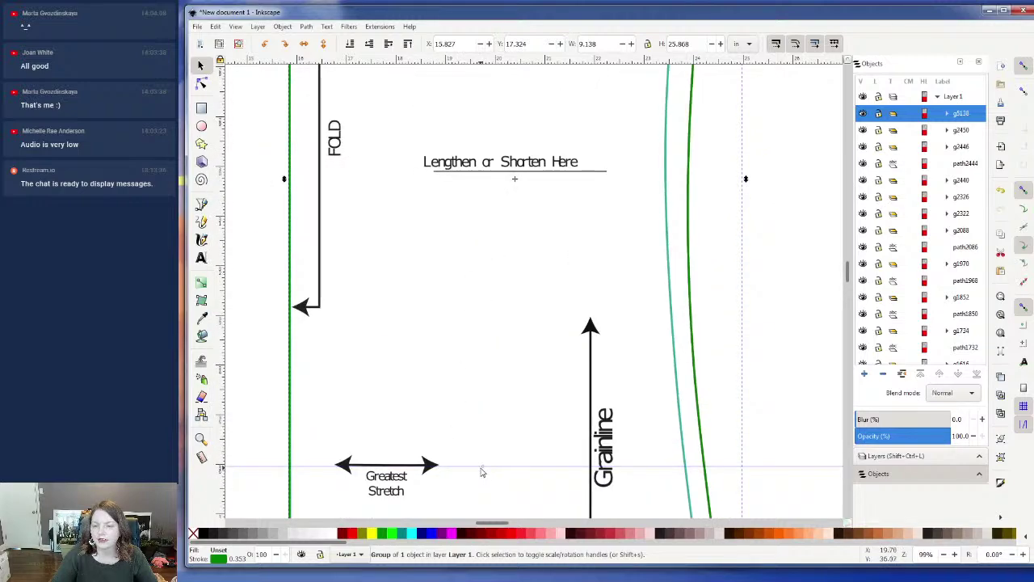
pyautogui.moveTo(482, 465); pyautogui.dragTo(508, 177)
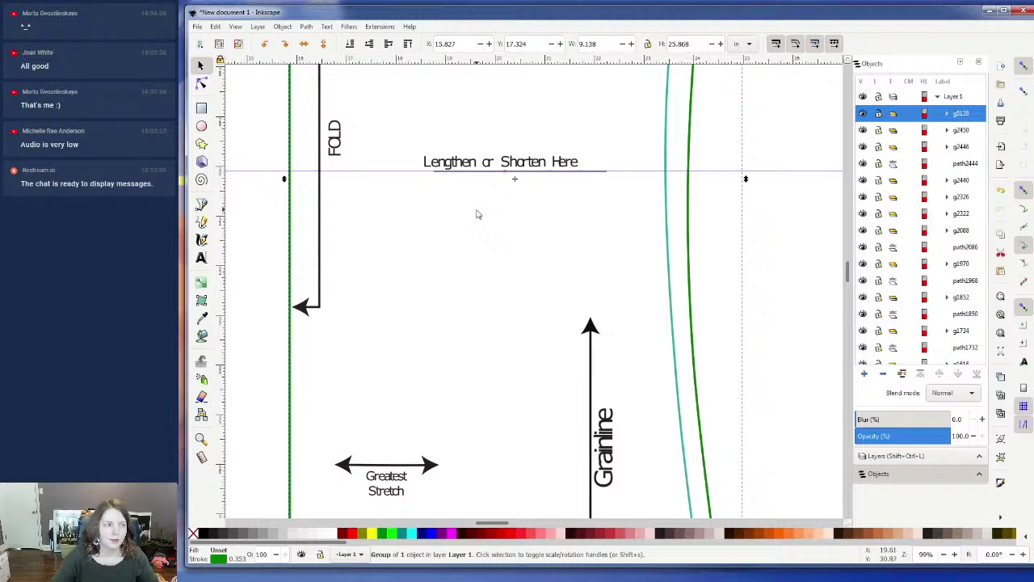
# - Add nodes to the back piece's green outline where the lengthen/shorten guide crosses the fold edge and the side seam
pyautogui.click(202, 85)
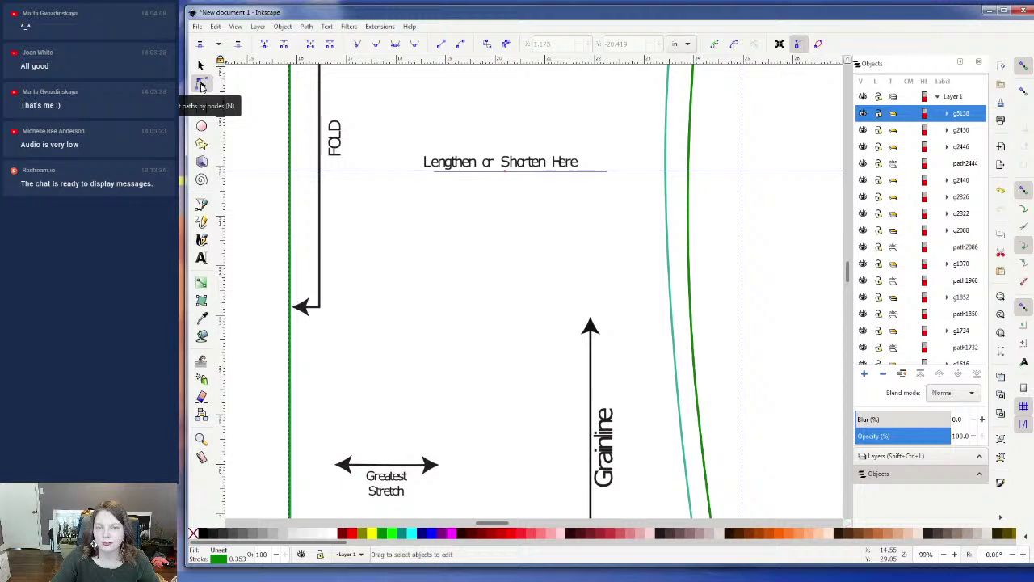
pyautogui.click(291, 173)
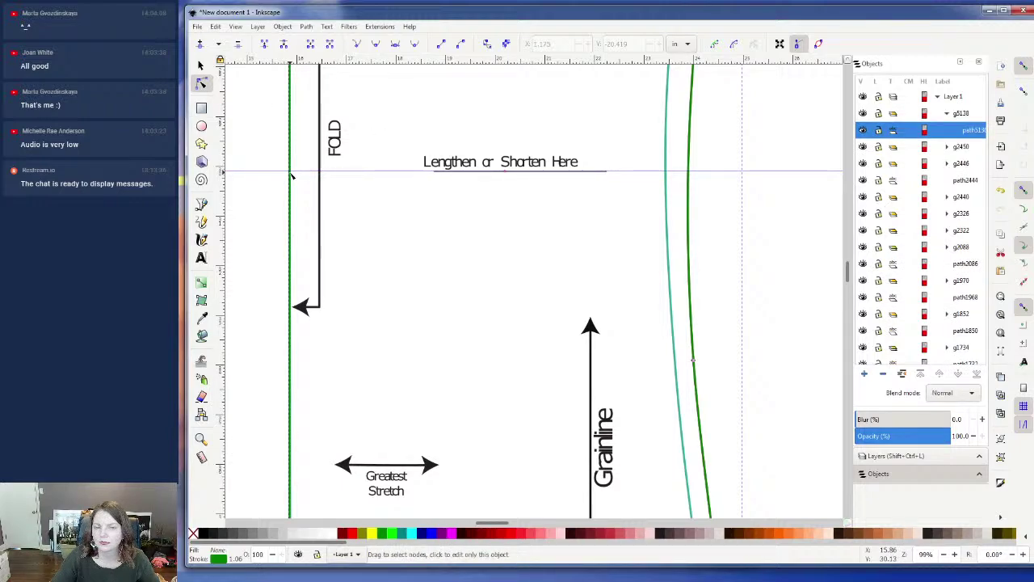
pyautogui.click(291, 173)
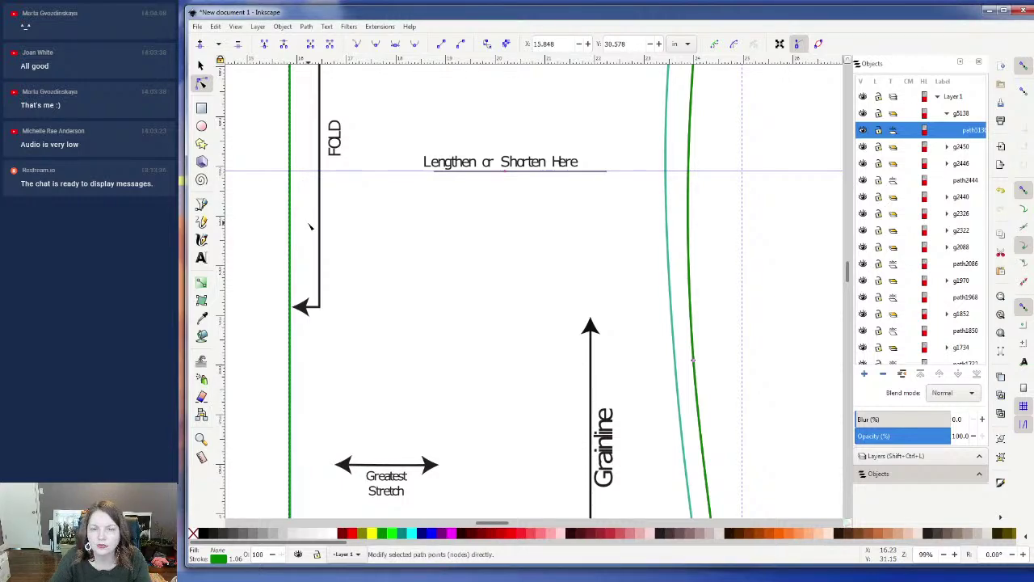
pyautogui.scroll(2, 310, 226)
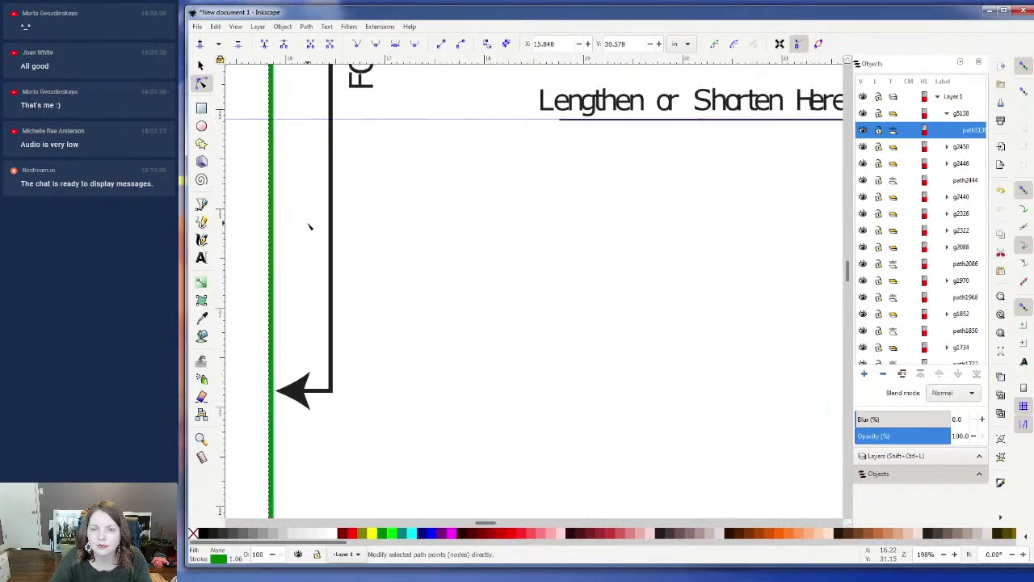
pyautogui.doubleClick(272, 122)
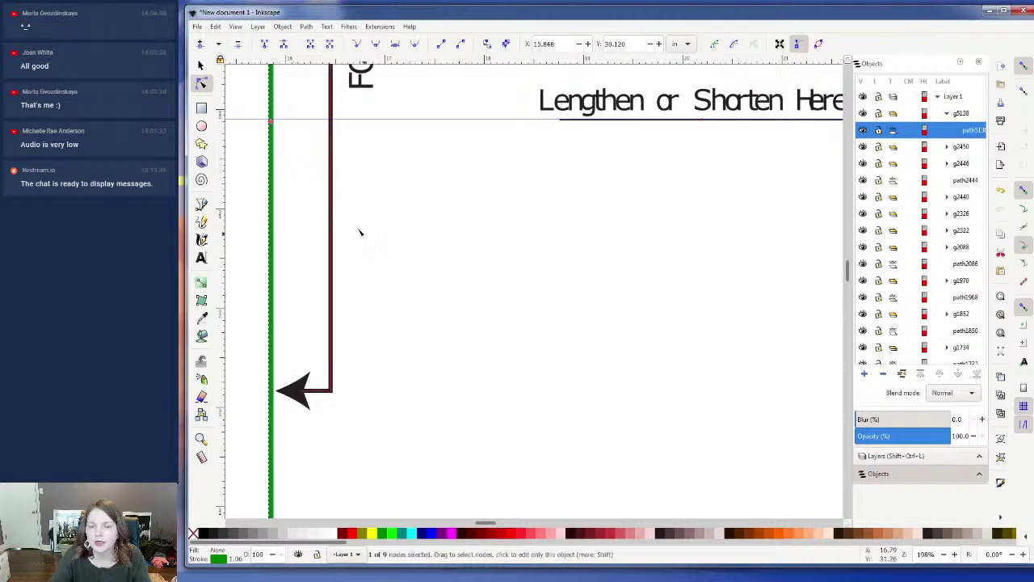
pyautogui.moveTo(485, 527)
pyautogui.mouseDown()
pyautogui.moveTo(517, 527)
pyautogui.moveTo(503, 527)
pyautogui.mouseUp()
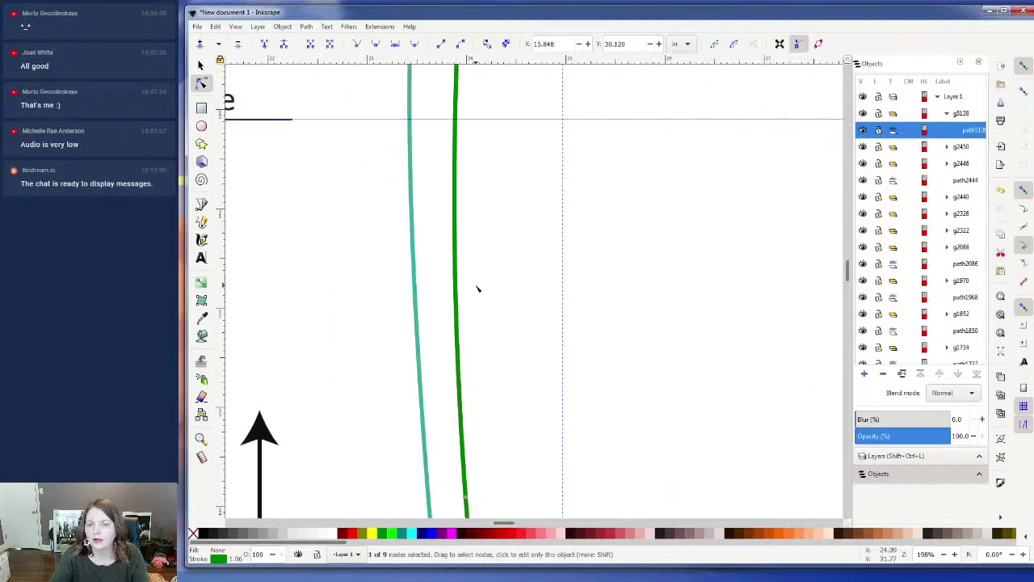
pyautogui.doubleClick(456, 122)
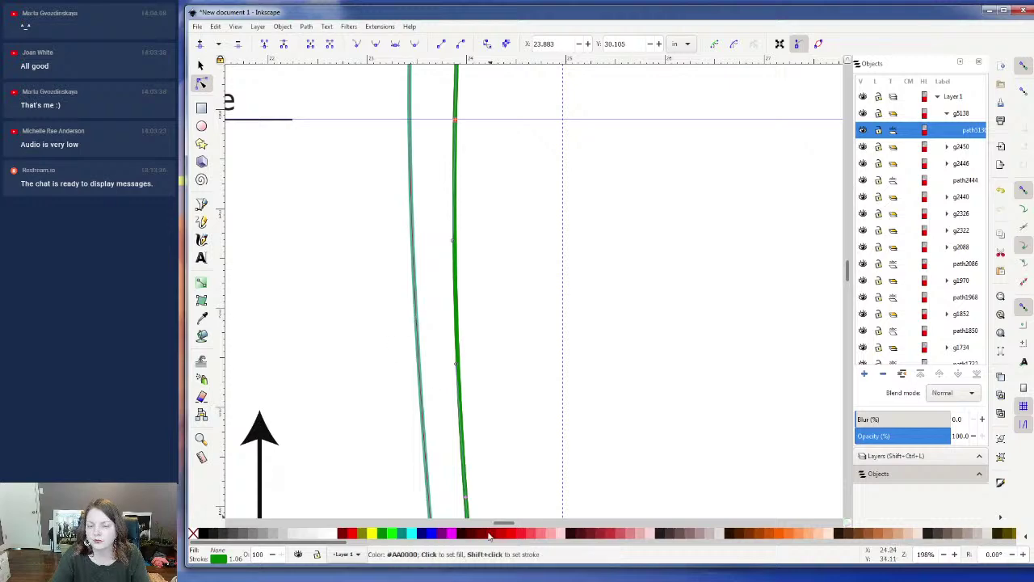
# - Select the two added nodes on the lengthen/shorten guide and break the green path at them
pyautogui.moveTo(509, 527); pyautogui.dragTo(491, 527)
pyautogui.keyDown('ctrl'); pyautogui.scroll(-1, 511, 443); pyautogui.keyUp('ctrl')
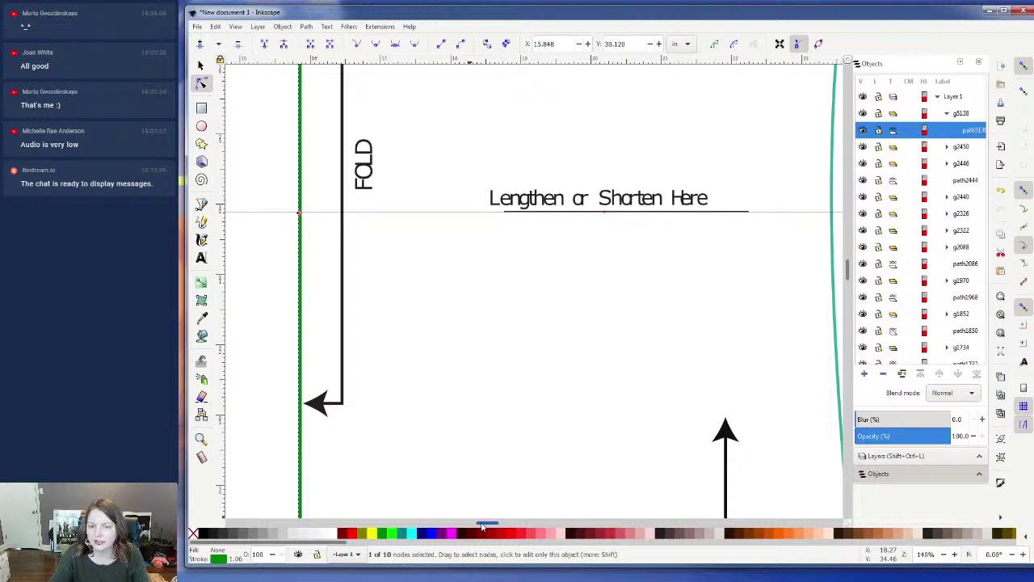
pyautogui.moveTo(482, 527); pyautogui.dragTo(496, 526)
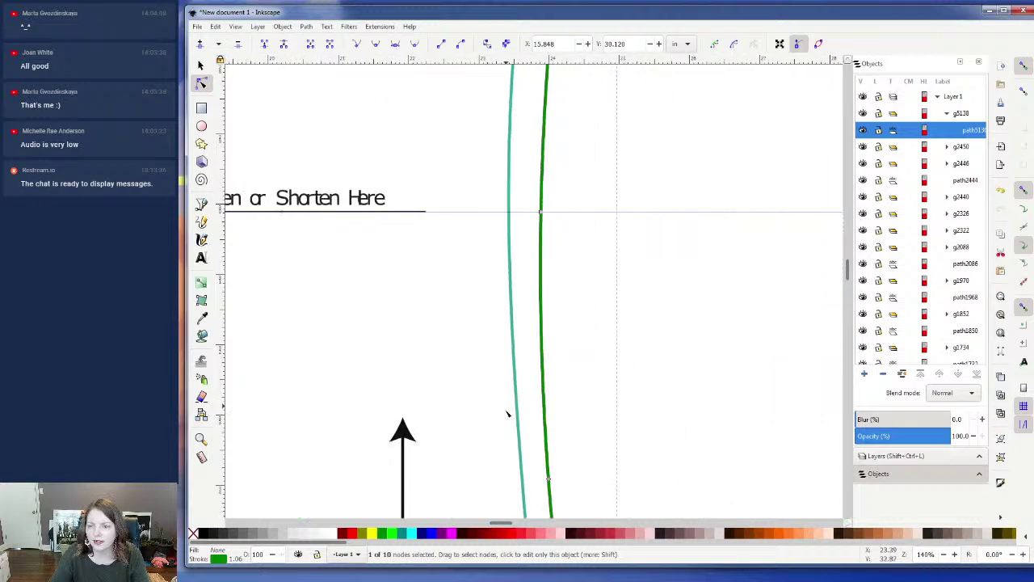
pyautogui.click(541, 213)
pyautogui.keyDown('ctrl'); pyautogui.scroll(-1, 478, 289); pyautogui.keyUp('ctrl')
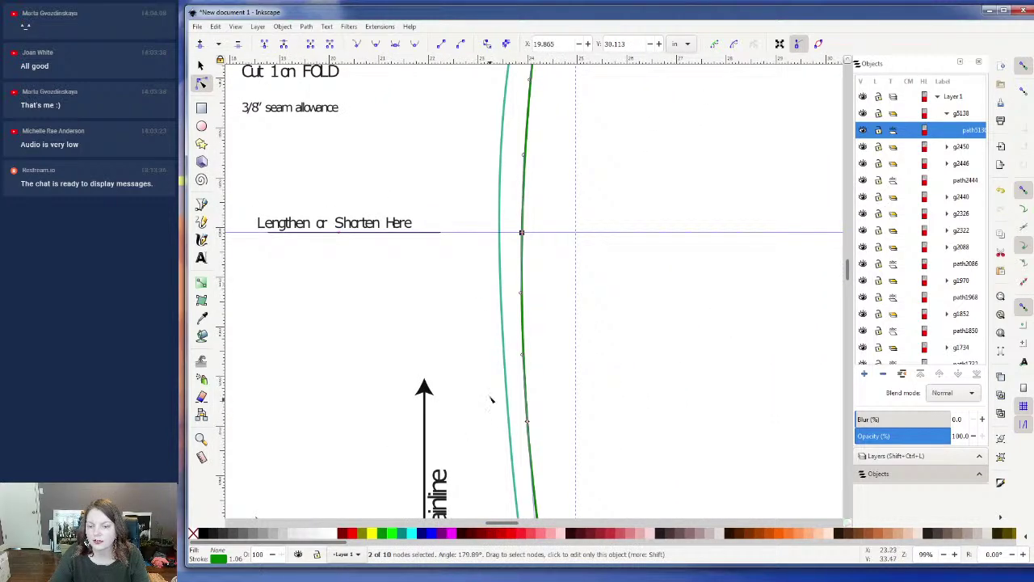
pyautogui.moveTo(495, 527); pyautogui.dragTo(479, 526)
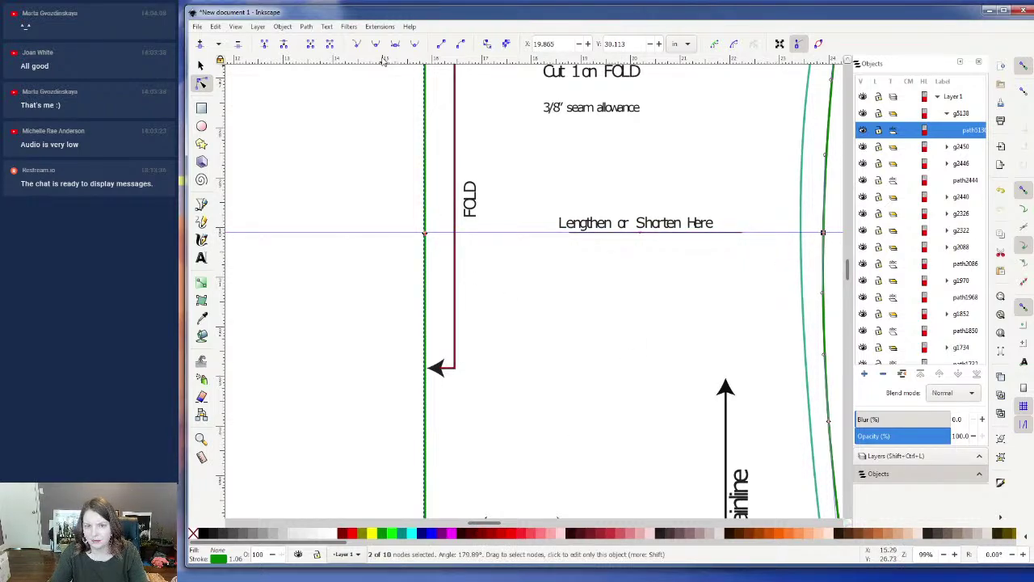
pyautogui.click(284, 46)
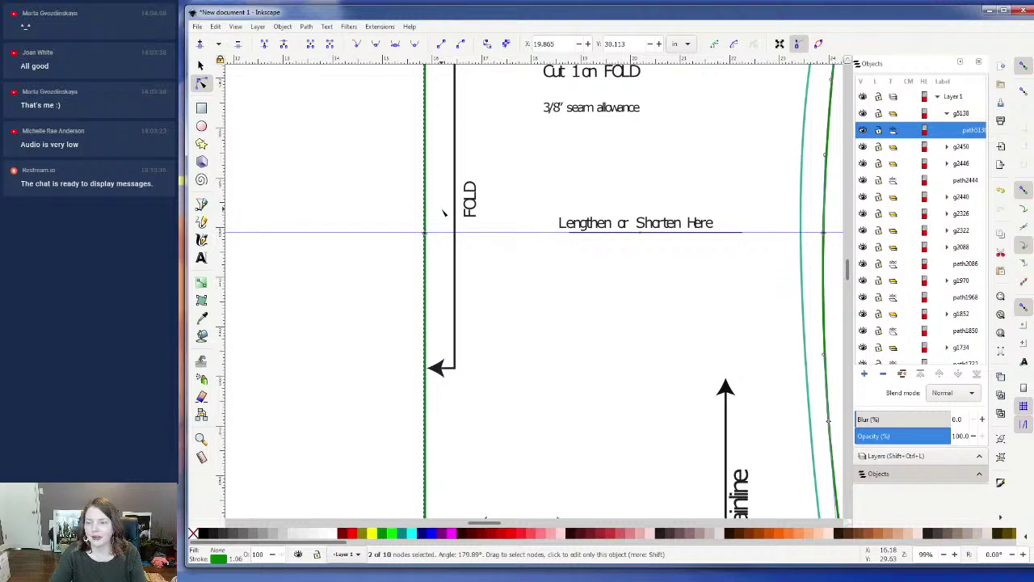
# - Break apart the cut green outline into separate upper and lower paths
pyautogui.click(412, 212)
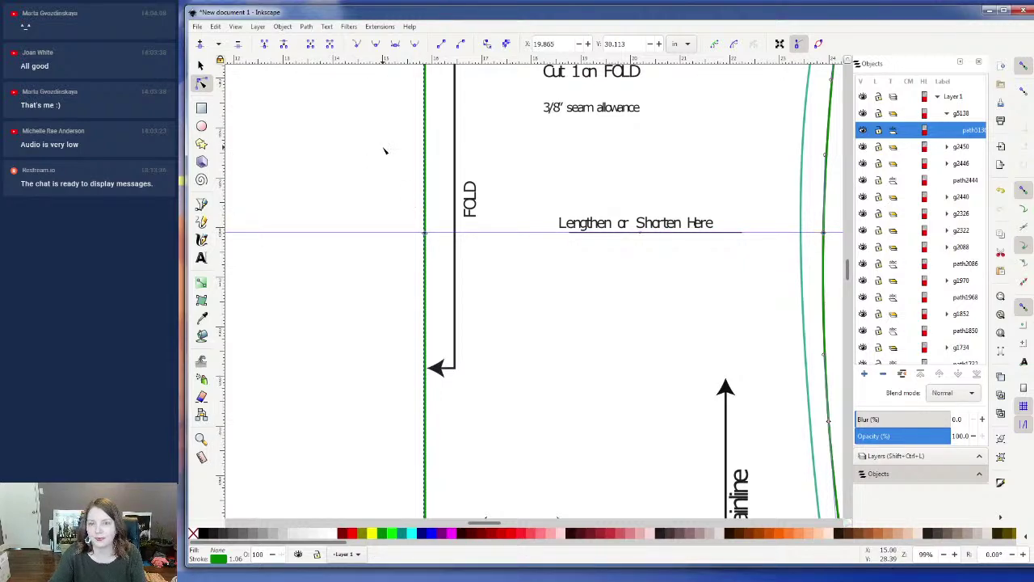
pyautogui.click(307, 26)
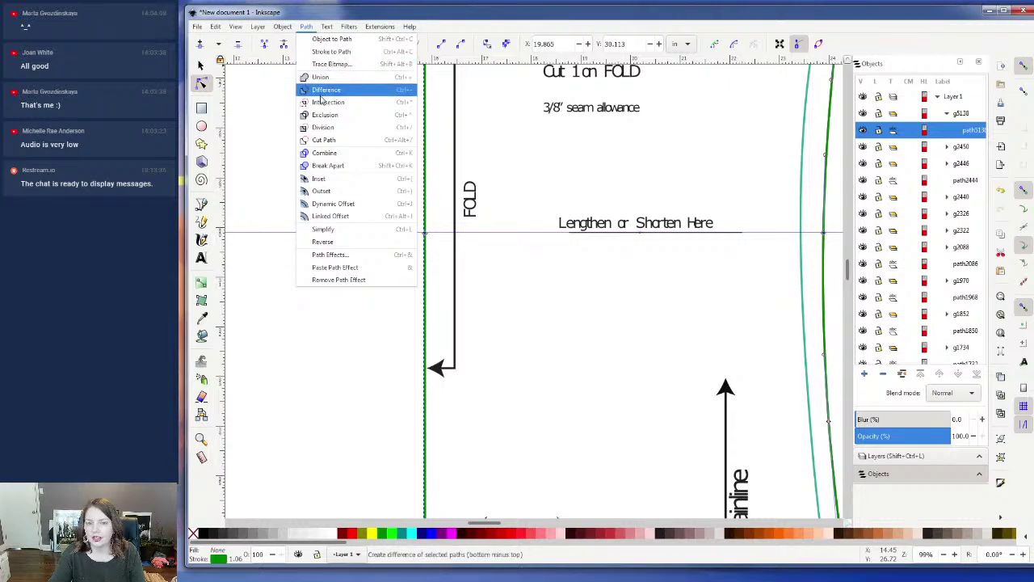
pyautogui.click(338, 165)
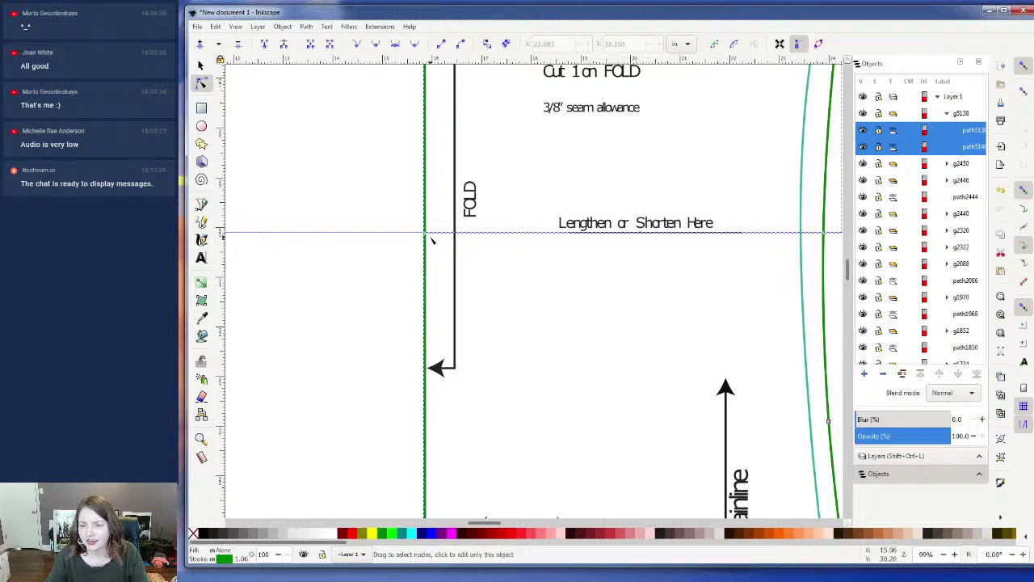
# - Clear the selection and select only the green outline's lower section, below the lengthen/shorten guide
pyautogui.scroll(-1, 431, 240)
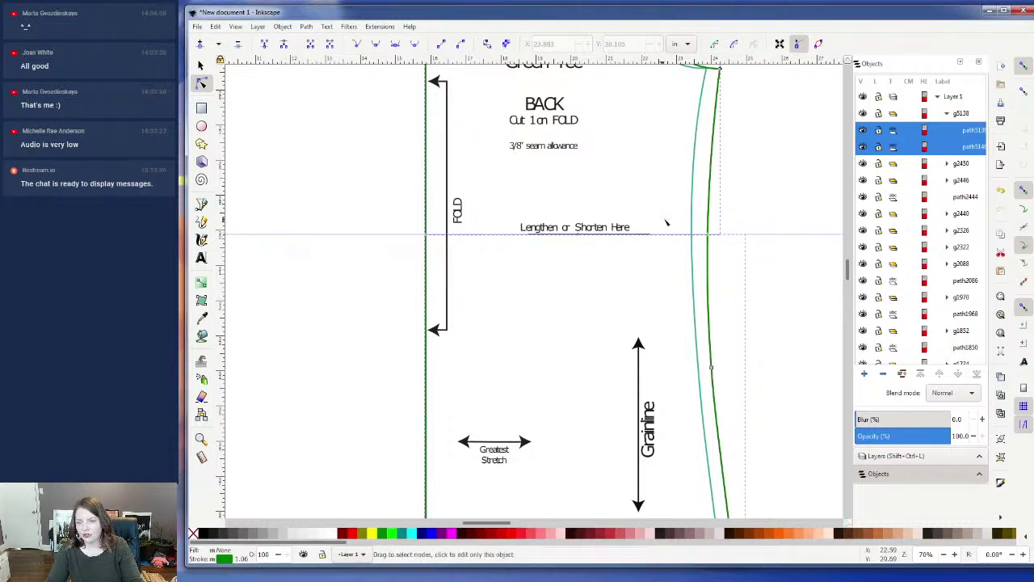
pyautogui.click(747, 239)
pyautogui.moveTo(746, 239); pyautogui.dragTo(349, 339)
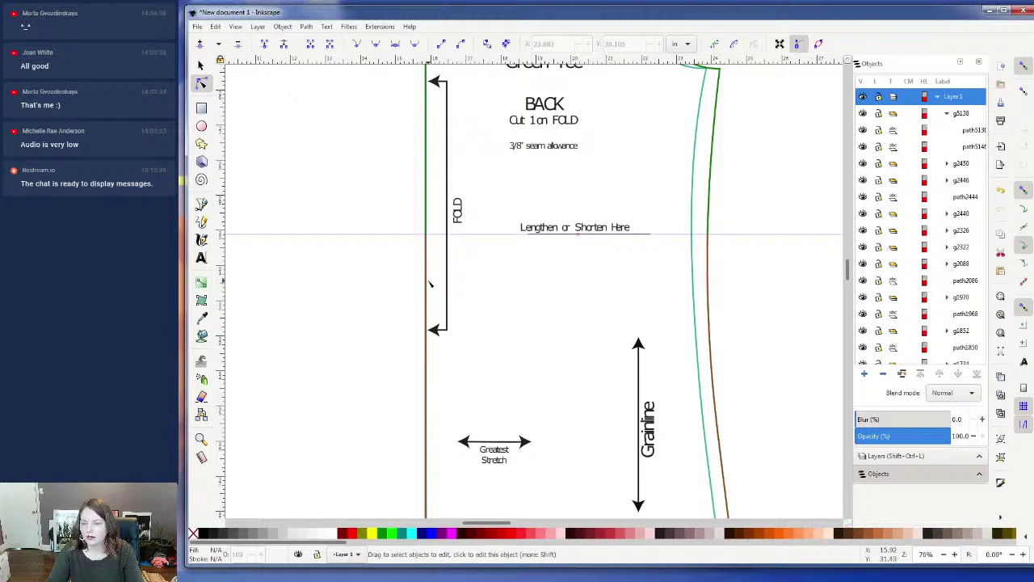
pyautogui.click(429, 284)
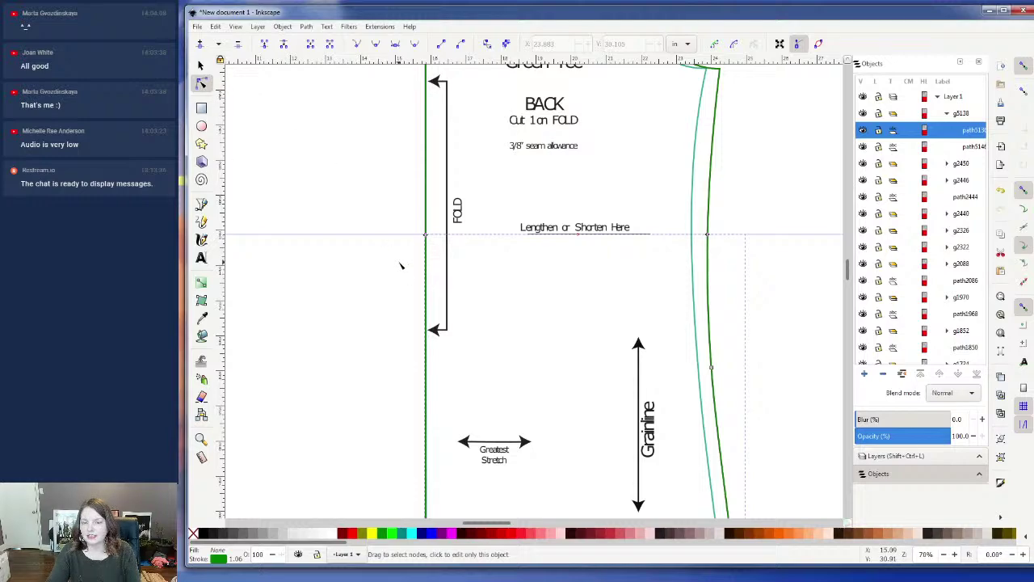
pyautogui.keyDown('ctrl'); pyautogui.scroll(-1, 744, 289); pyautogui.keyUp('ctrl')
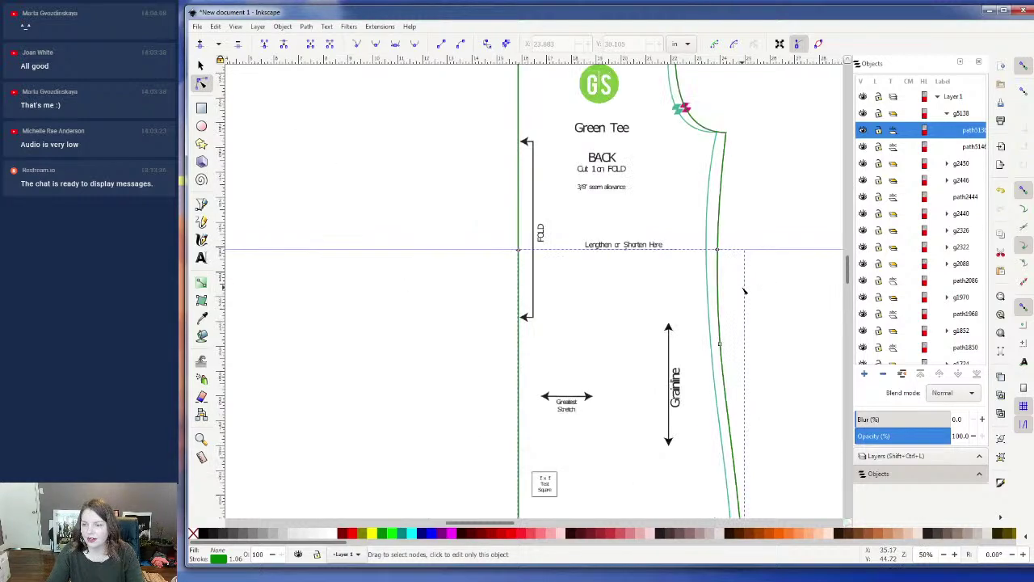
pyautogui.scroll(-5, 744, 290)
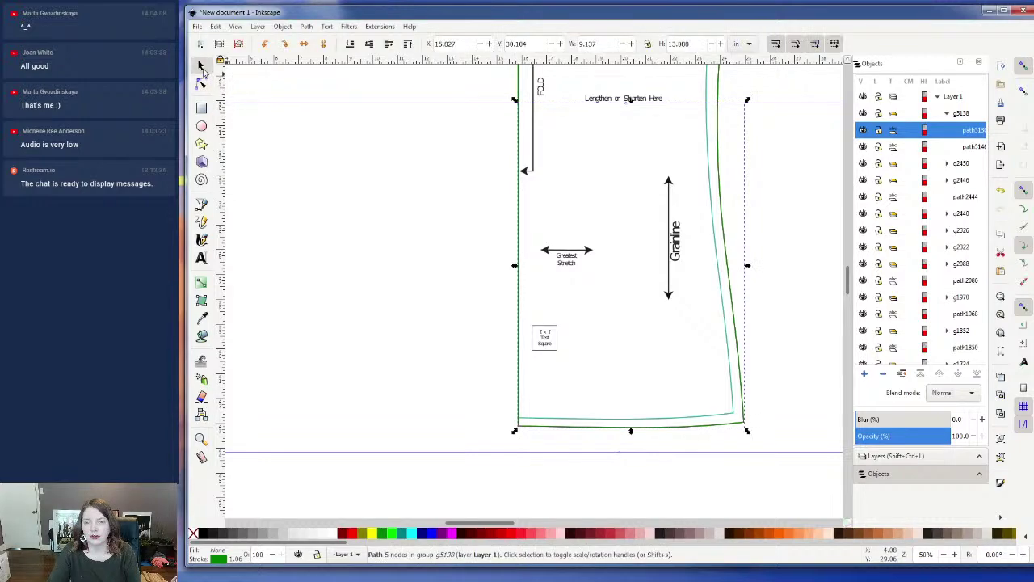
pyautogui.click(202, 68)
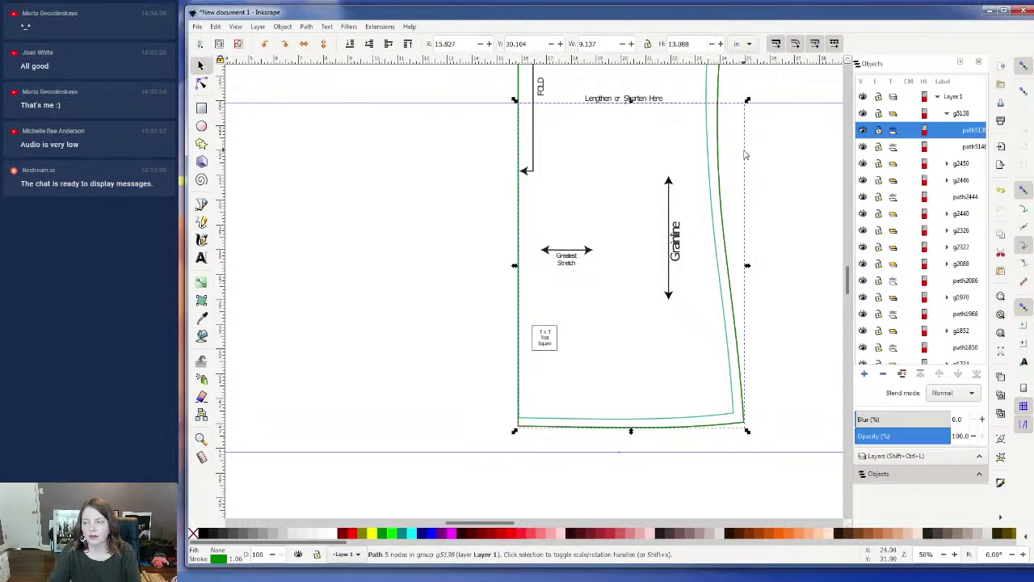
pyautogui.click(674, 395)
pyautogui.click(736, 315)
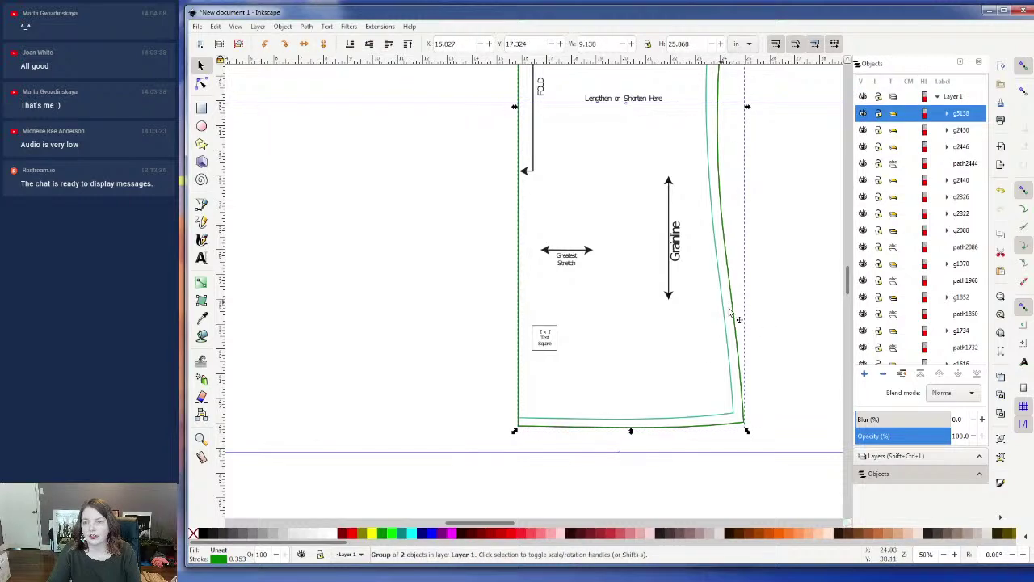
pyautogui.click(202, 84)
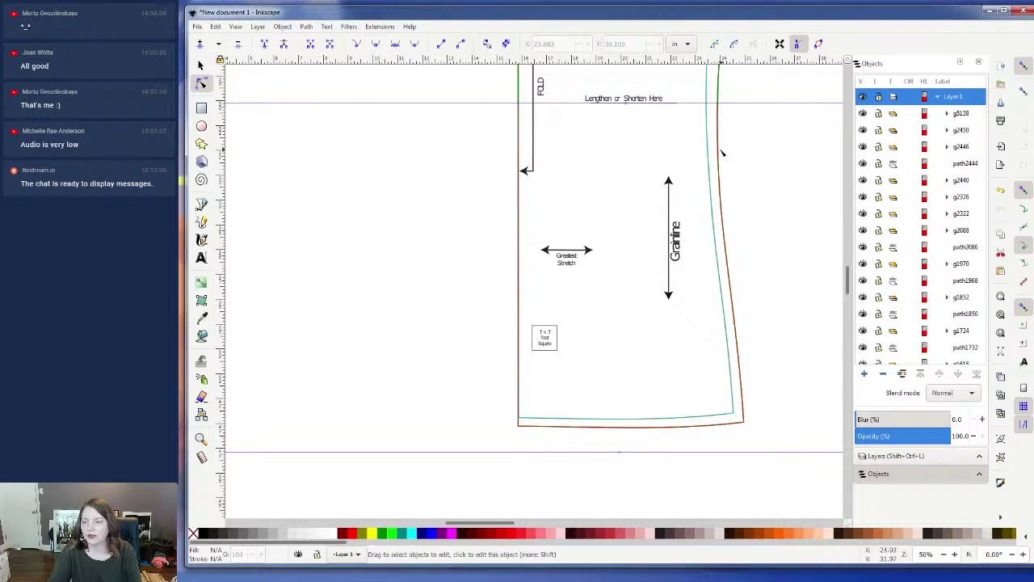
pyautogui.click(720, 152)
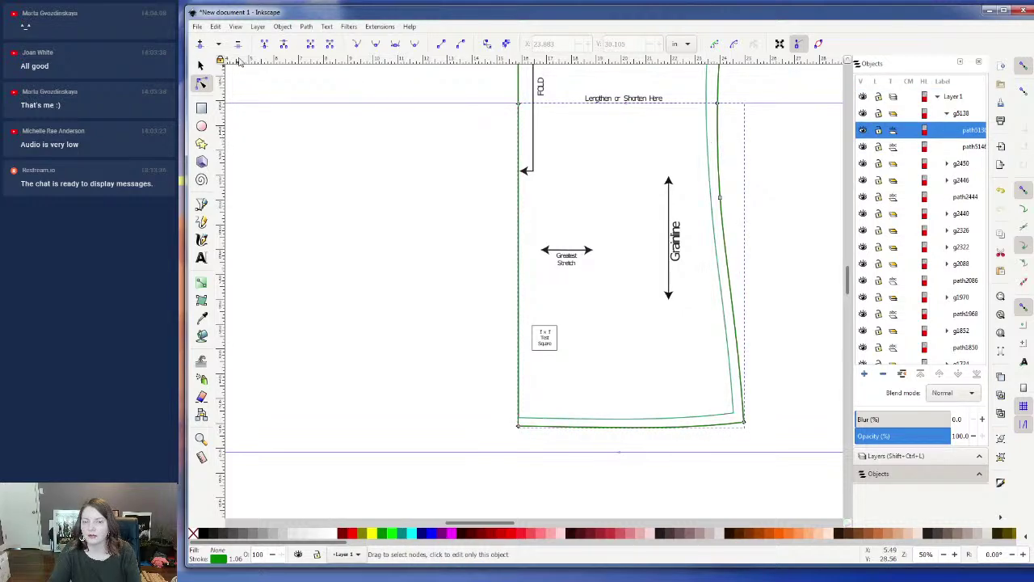
pyautogui.click(201, 65)
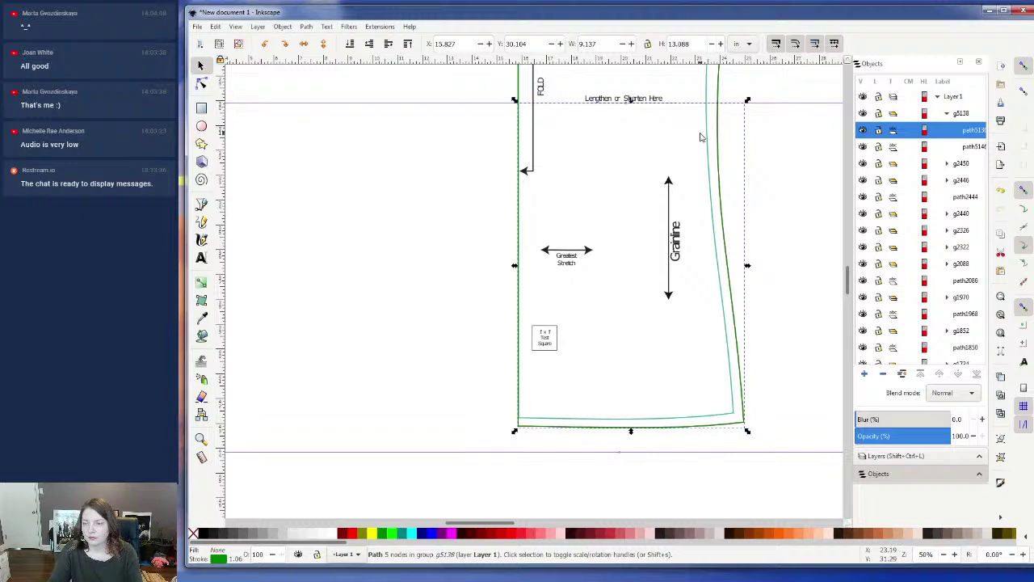
pyautogui.moveTo(707, 139)
pyautogui.mouseDown()
pyautogui.moveTo(705, 148)
pyautogui.moveTo(718, 150)
pyautogui.mouseUp()
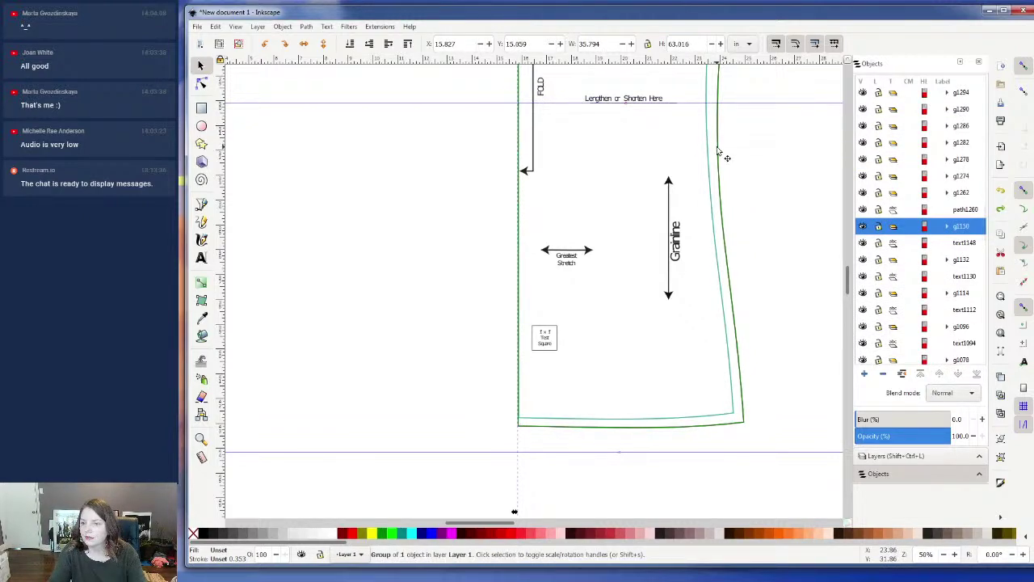
pyautogui.click(717, 151)
# - Select only the green outline's lower section and move it down 1 inch by adding 1 to its vertical position
pyautogui.click(201, 83)
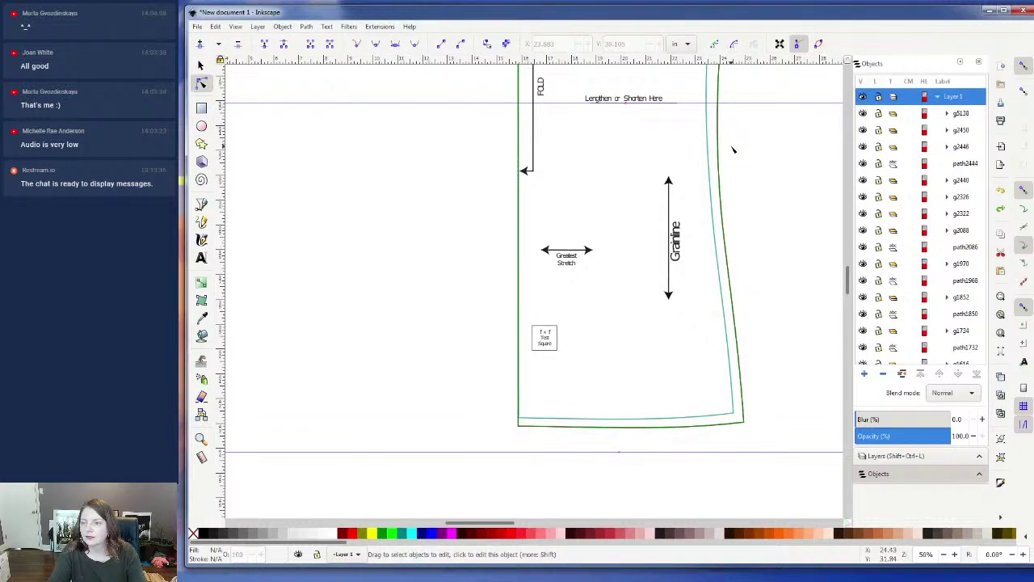
pyautogui.click(721, 151)
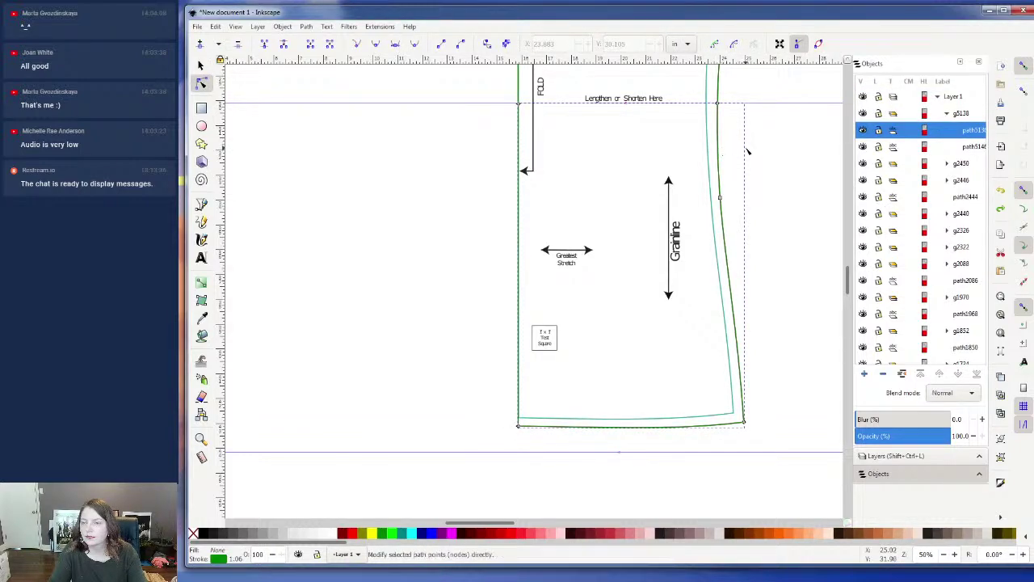
pyautogui.click(203, 69)
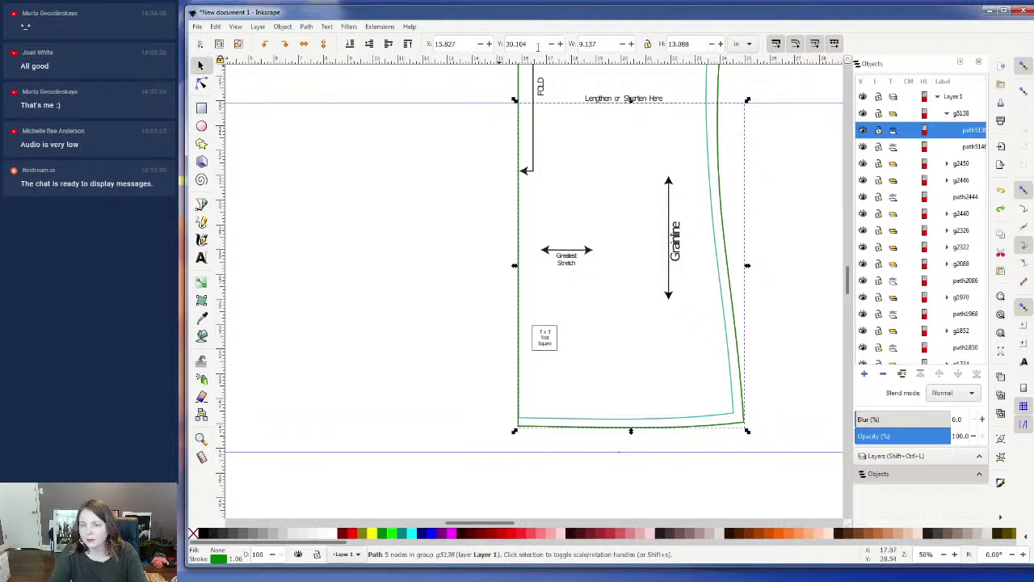
pyautogui.doubleClick(539, 44)
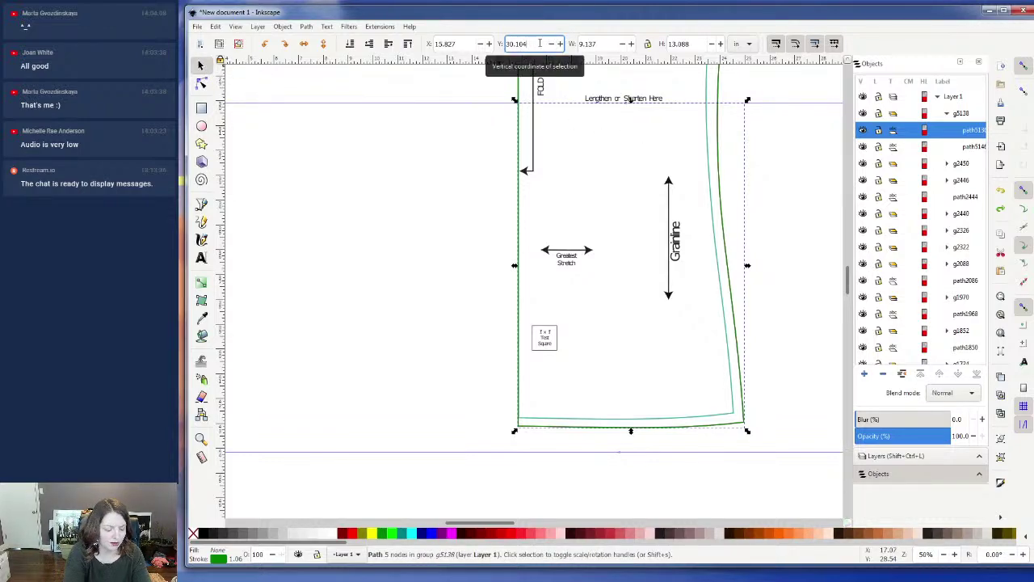
pyautogui.write('+')
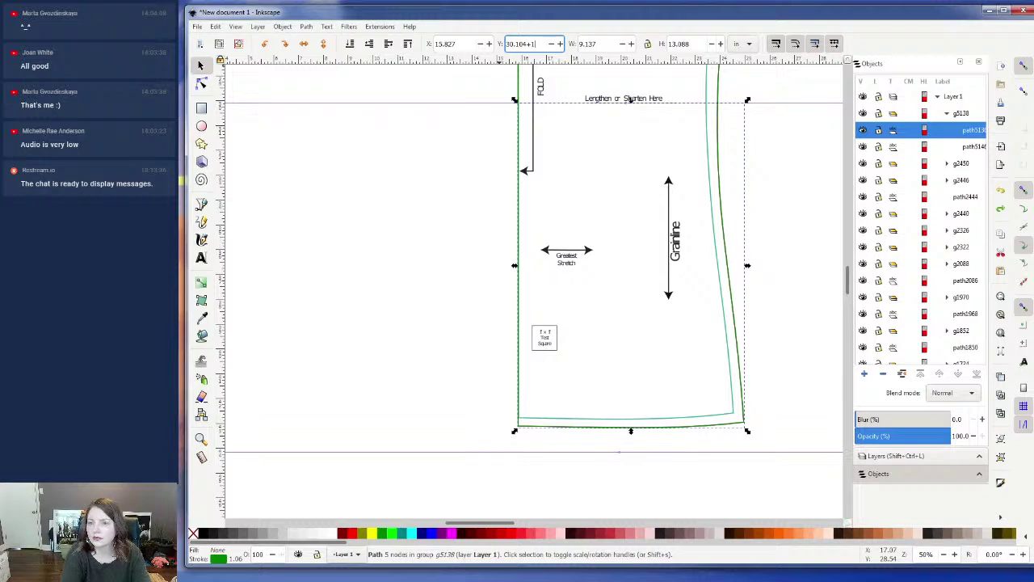
pyautogui.write('1')
pyautogui.press('Return')
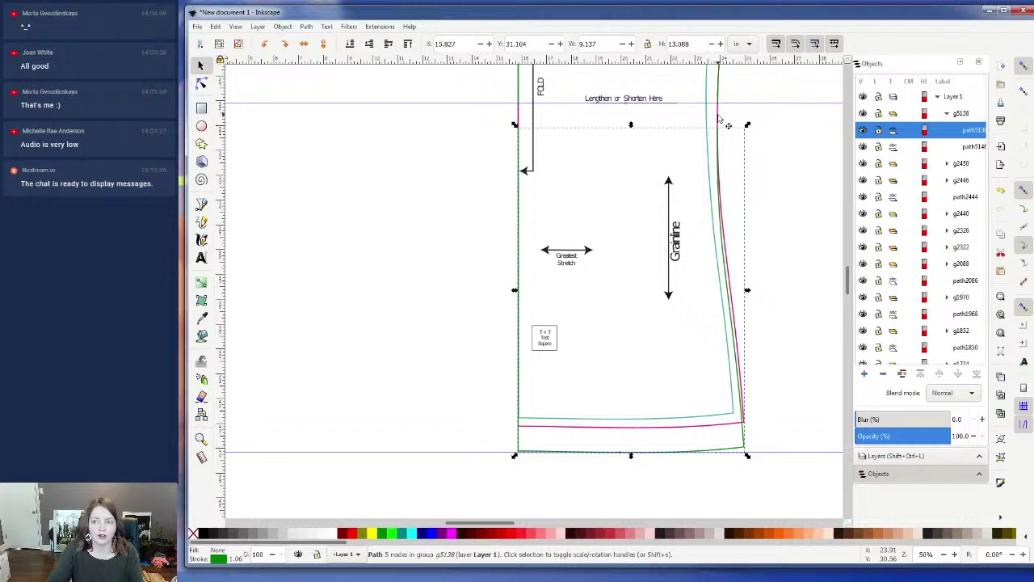
# - Select both the lower and upper sections of the green outline for node editing and try to join their nodes at the fold edge
pyautogui.click(808, 200)
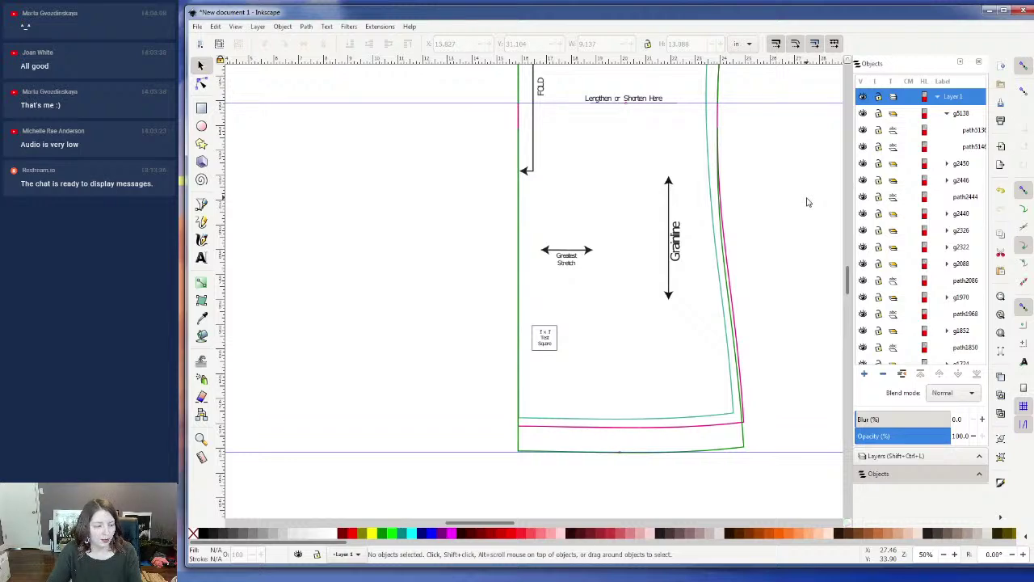
pyautogui.click(519, 201)
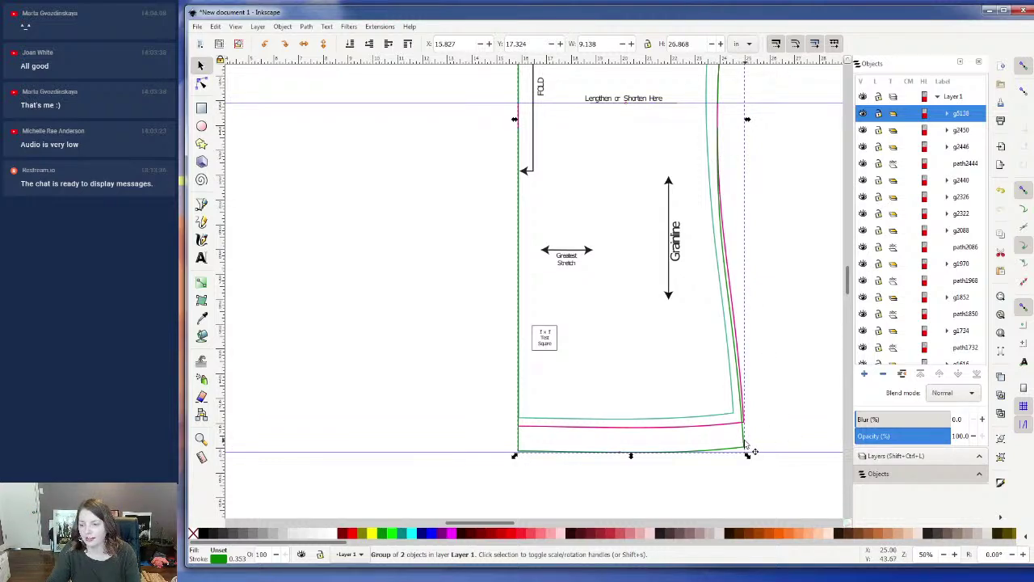
pyautogui.click(201, 83)
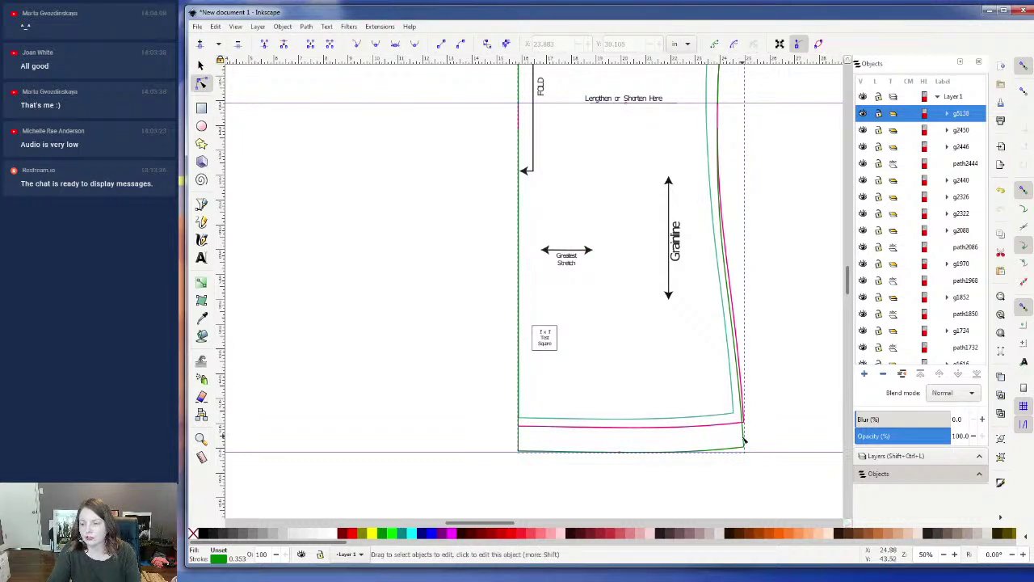
pyautogui.click(739, 432)
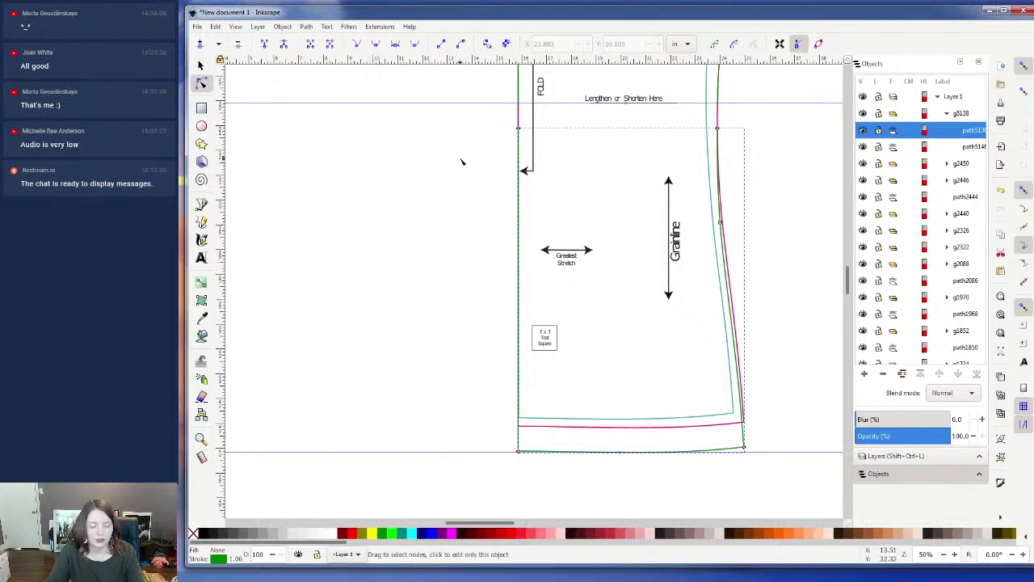
pyautogui.scroll(3, 493, 162)
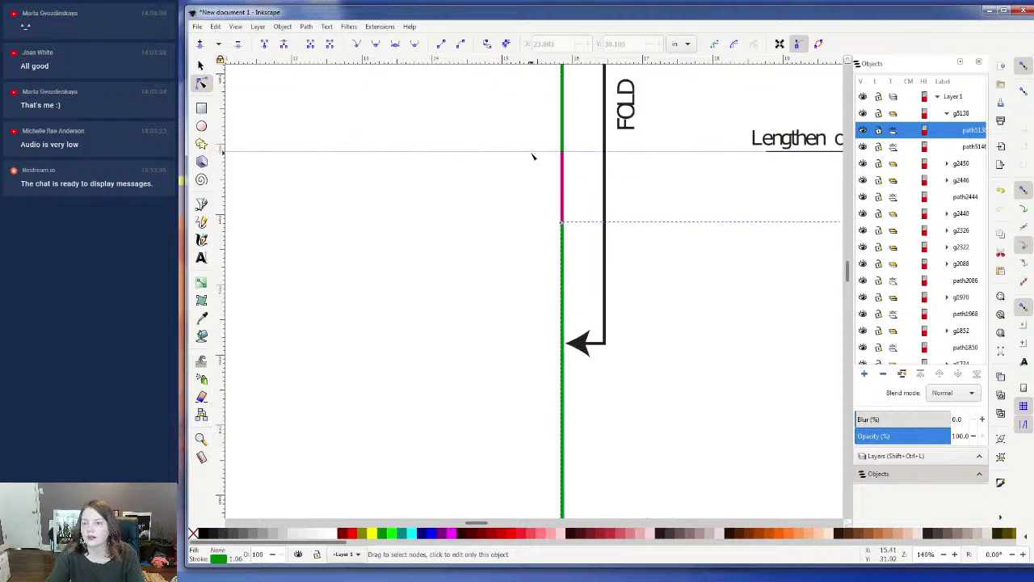
pyautogui.click(563, 154)
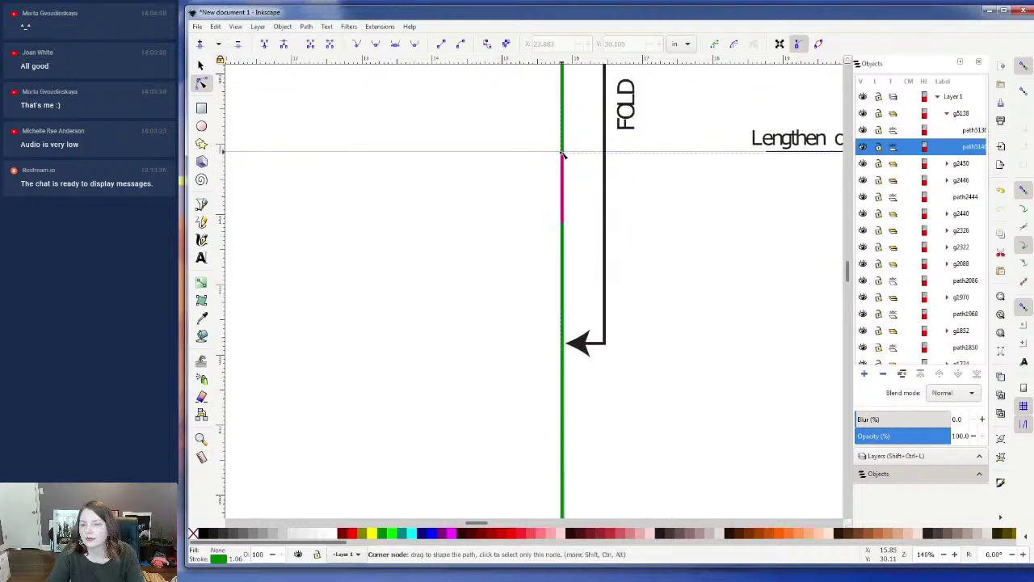
pyautogui.keyDown('shift'); pyautogui.click(563, 227); pyautogui.keyUp('shift')
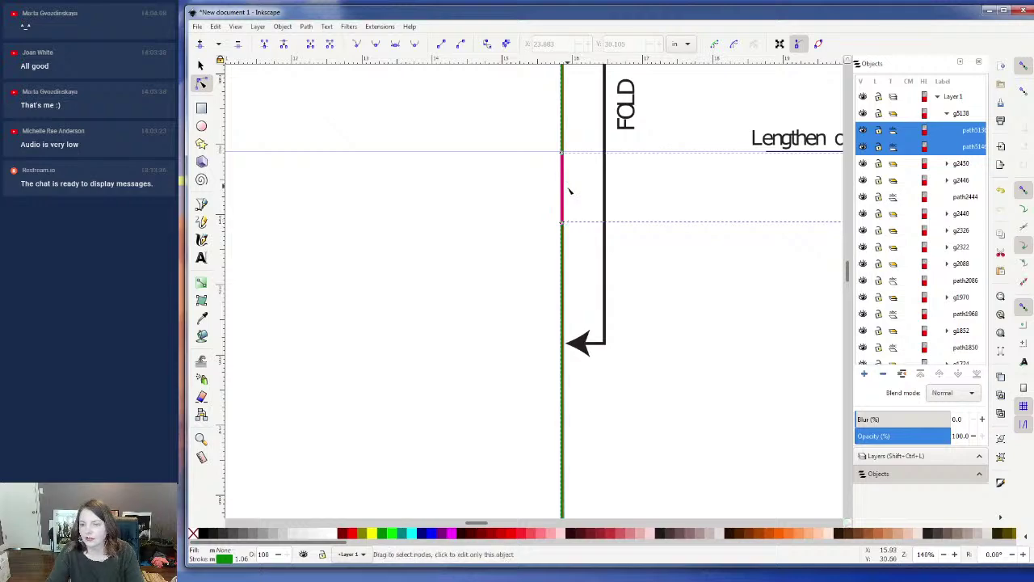
pyautogui.click(310, 46)
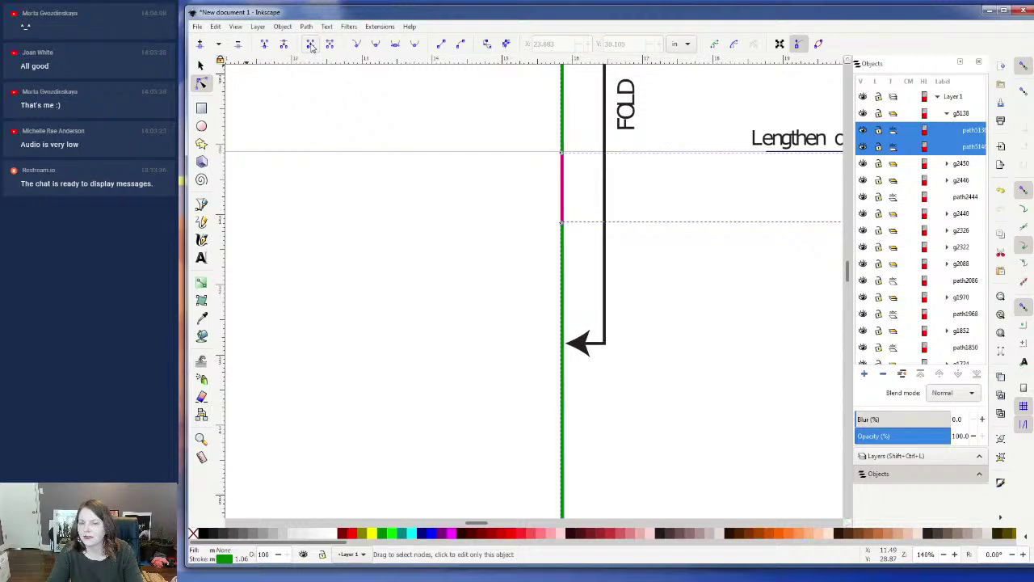
pyautogui.click(311, 46)
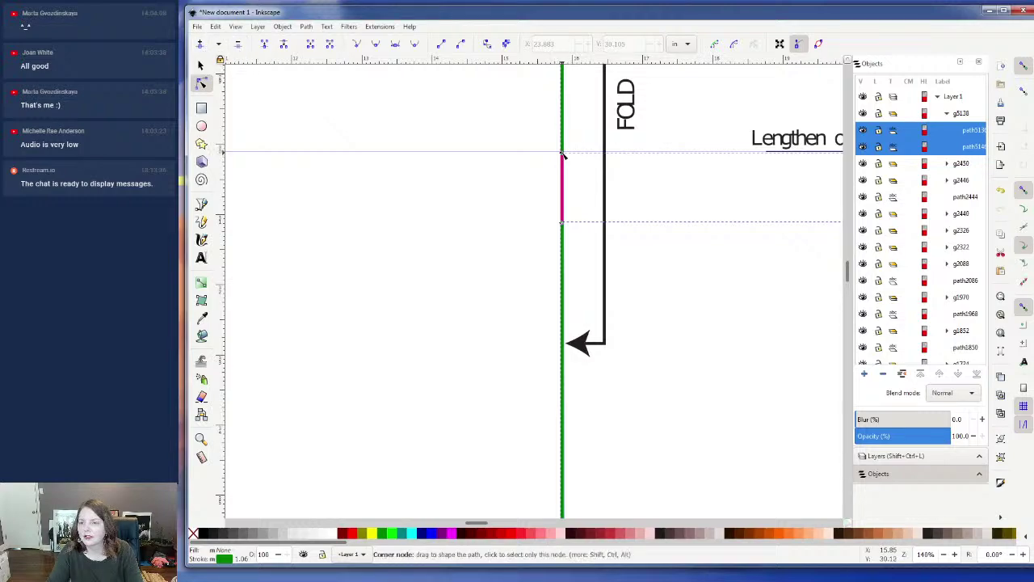
# - Snap the lower section's upper end nodes at the fold edge and side seam onto the upper section's end nodes on the lengthen/shorten guide
pyautogui.click(563, 222)
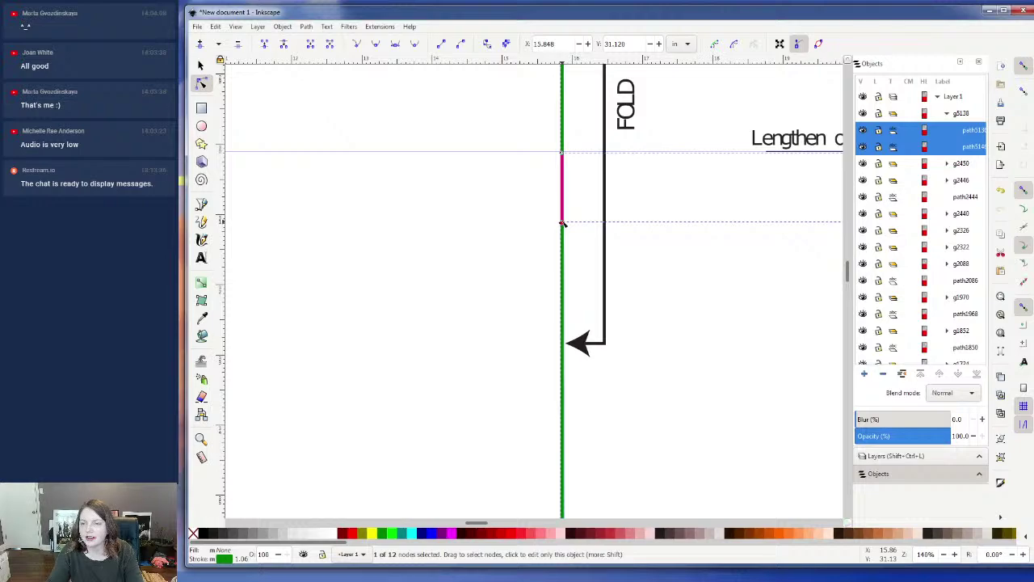
pyautogui.moveTo(563, 222); pyautogui.dragTo(563, 152)
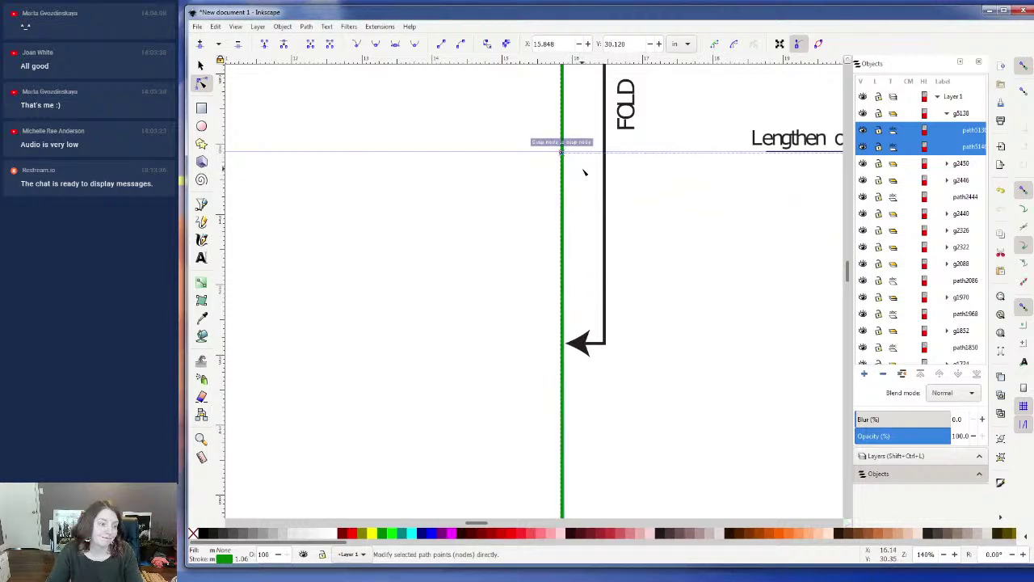
pyautogui.scroll(-3, 634, 349)
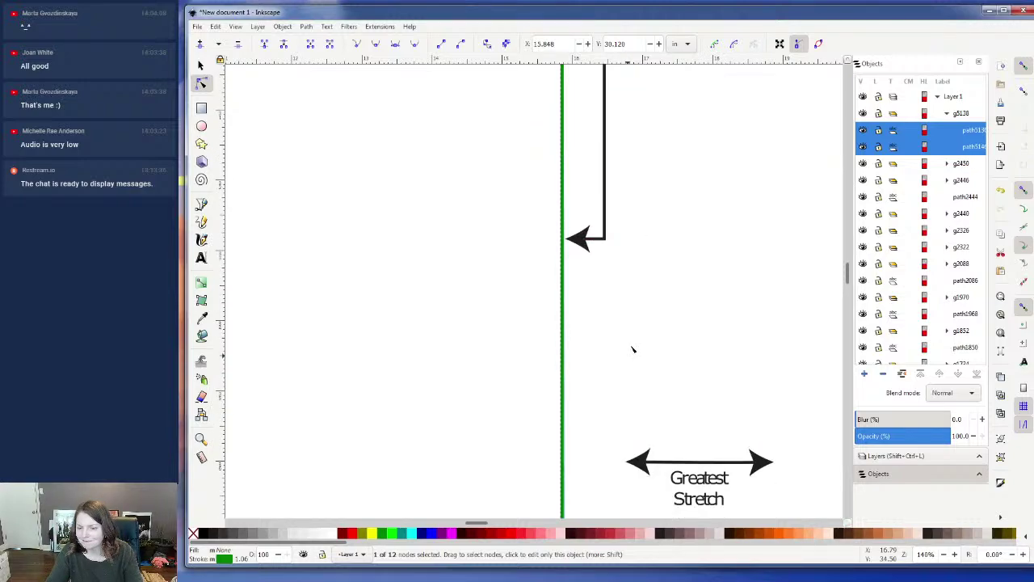
pyautogui.scroll(6, 573, 400)
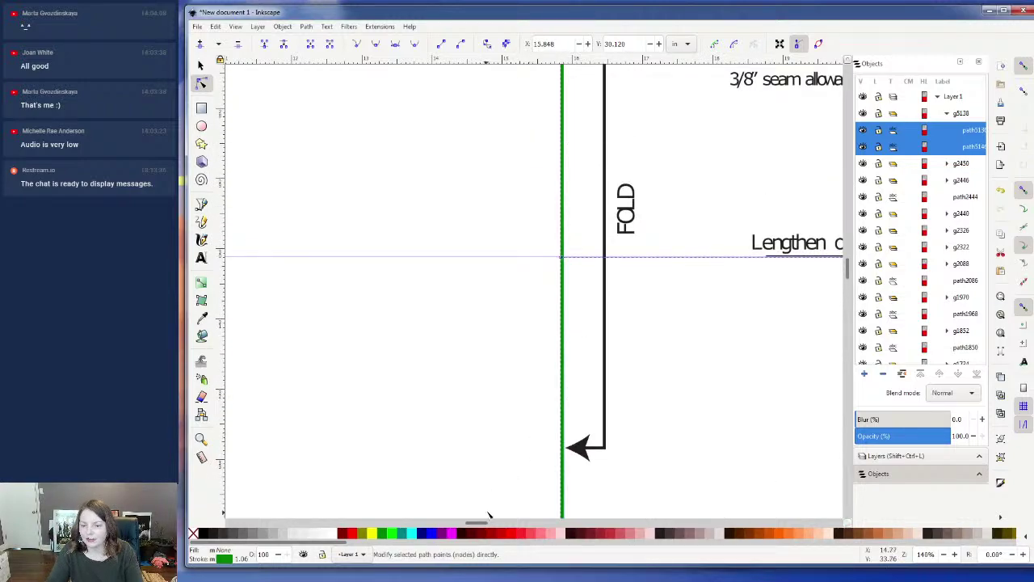
pyautogui.moveTo(487, 524)
pyautogui.mouseDown()
pyautogui.moveTo(522, 525)
pyautogui.moveTo(505, 525)
pyautogui.mouseUp()
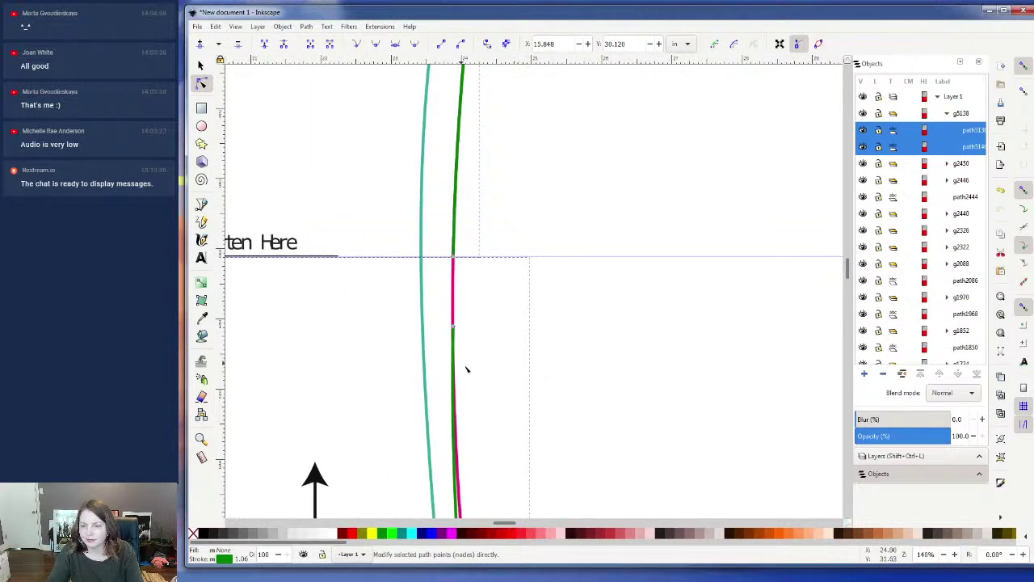
pyautogui.moveTo(453, 331); pyautogui.dragTo(454, 260)
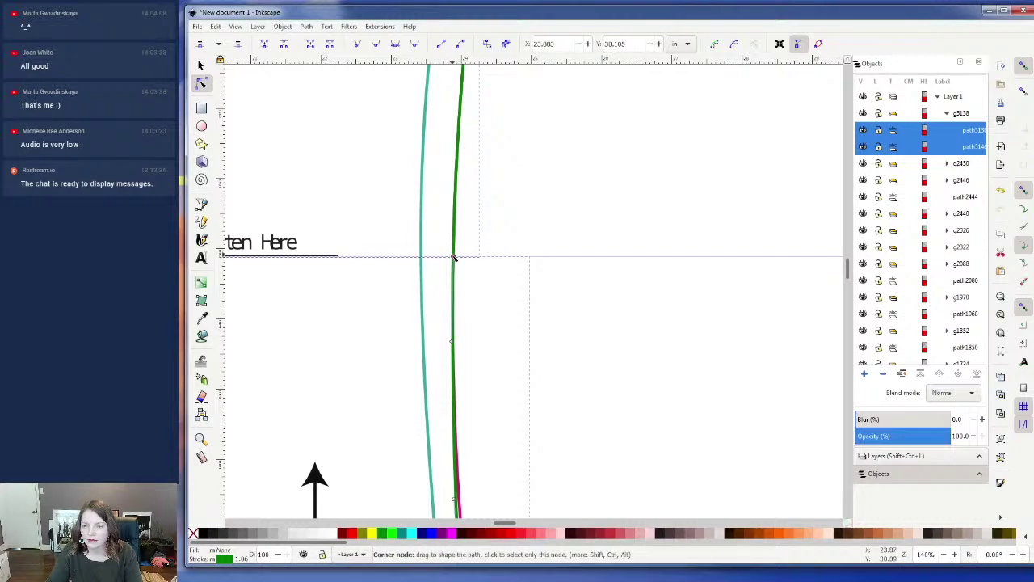
# - Select the lower side-seam segment's two nodes on the green outline and nudge them outward to X 24.570 in
pyautogui.scroll(-1, 499, 276)
pyautogui.keyDown('ctrl'); pyautogui.scroll(-1, 499, 276); pyautogui.keyUp('ctrl')
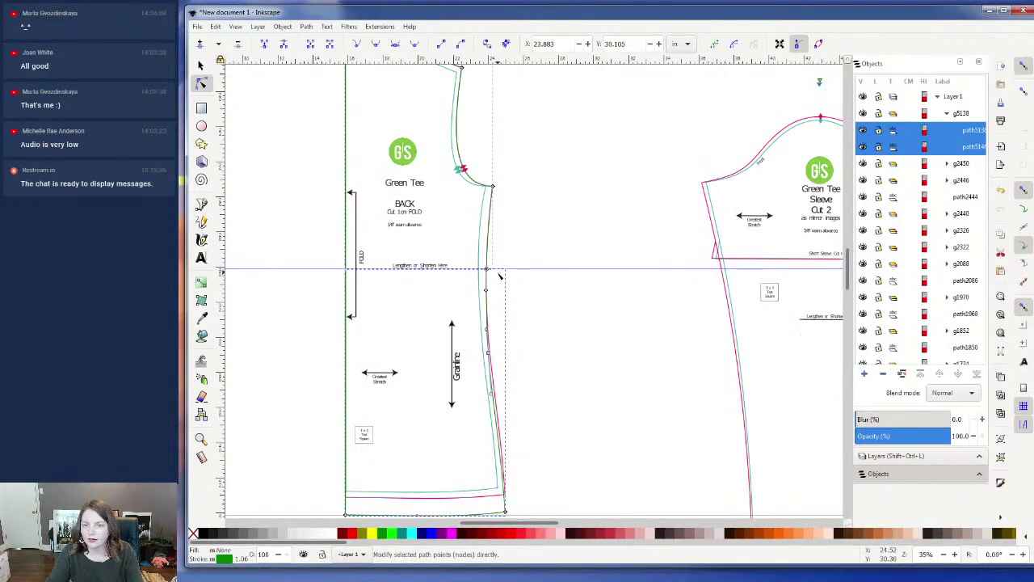
pyautogui.scroll(-3, 499, 274)
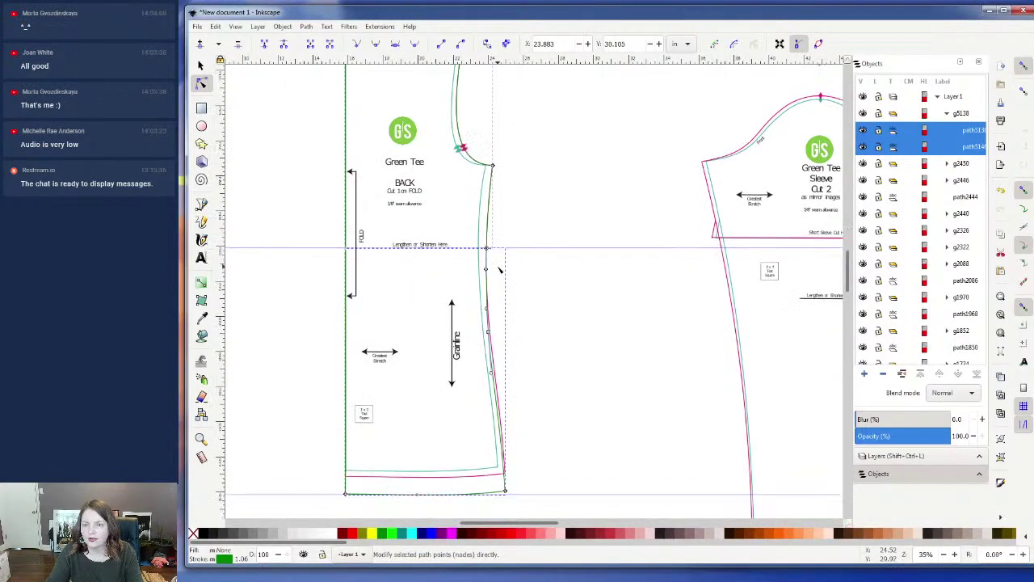
pyautogui.click(503, 402)
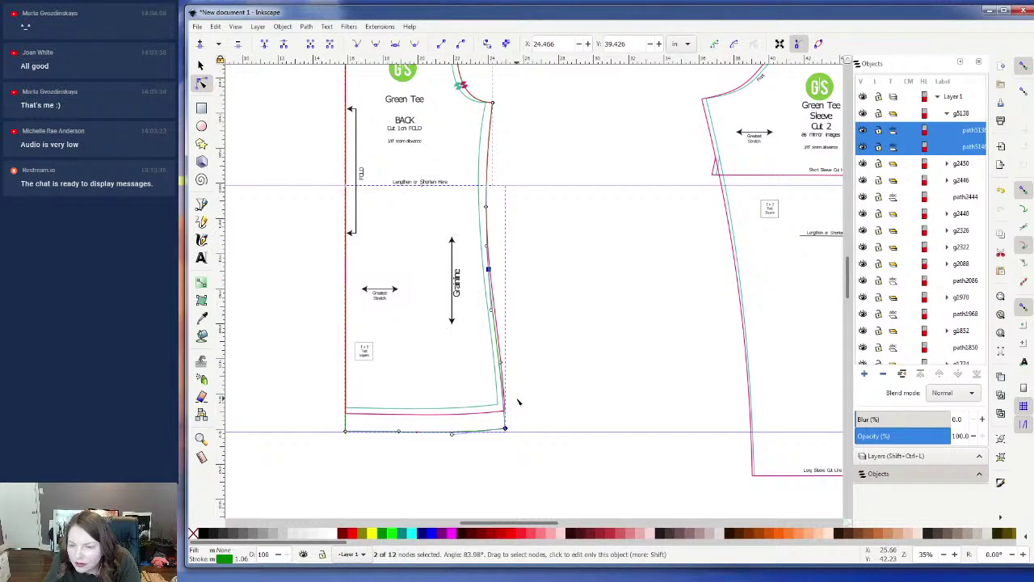
pyautogui.press('Right')
pyautogui.press('Right')
pyautogui.press('Right')
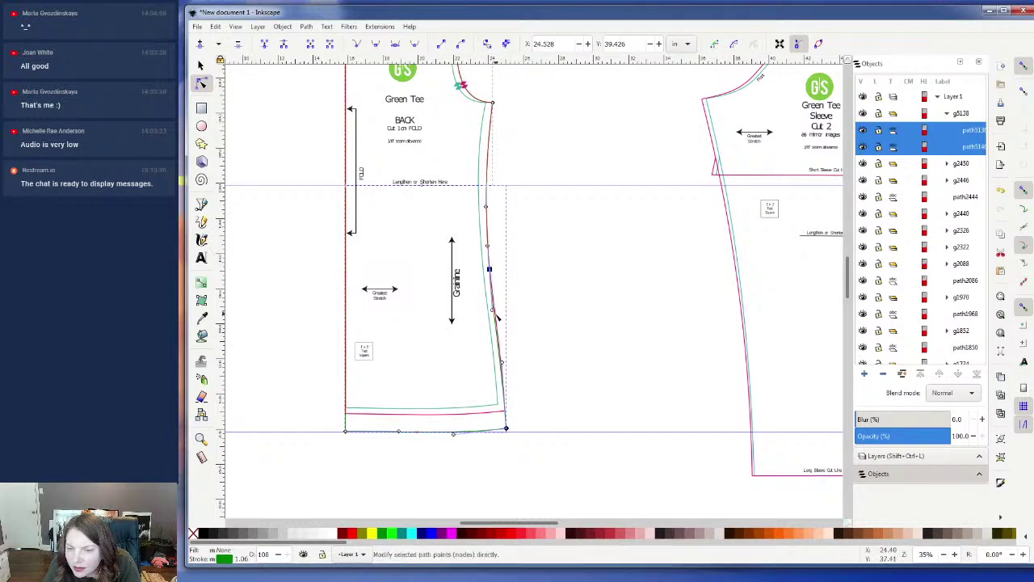
pyautogui.press('Right')
pyautogui.press('Right')
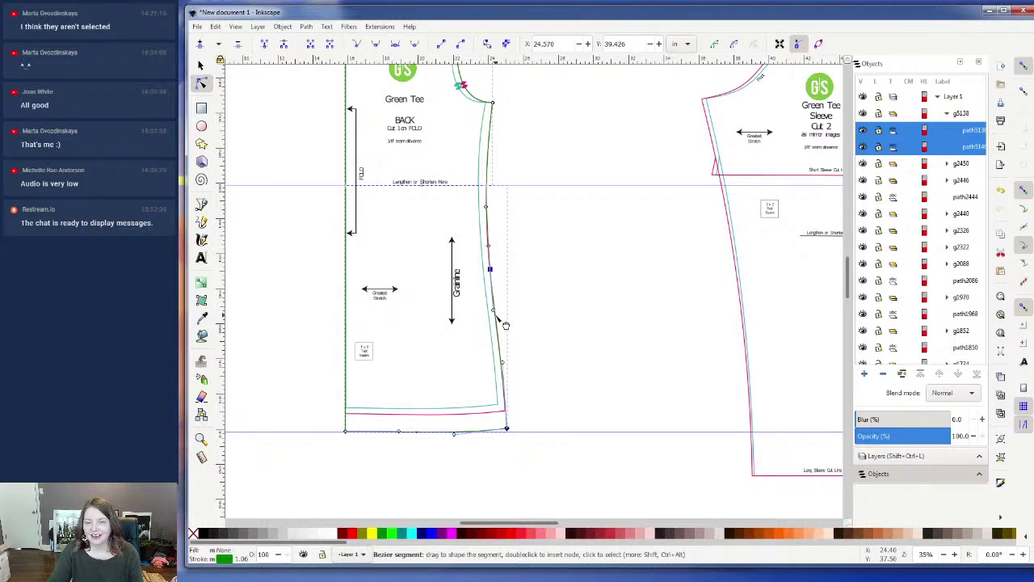
pyautogui.scroll(3, 502, 322)
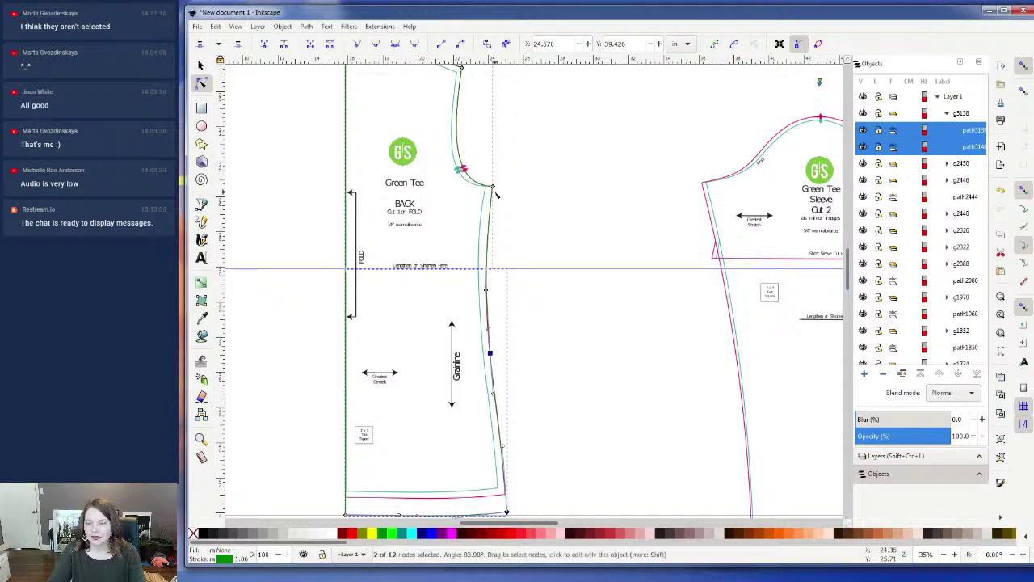
pyautogui.scroll(3, 507, 99)
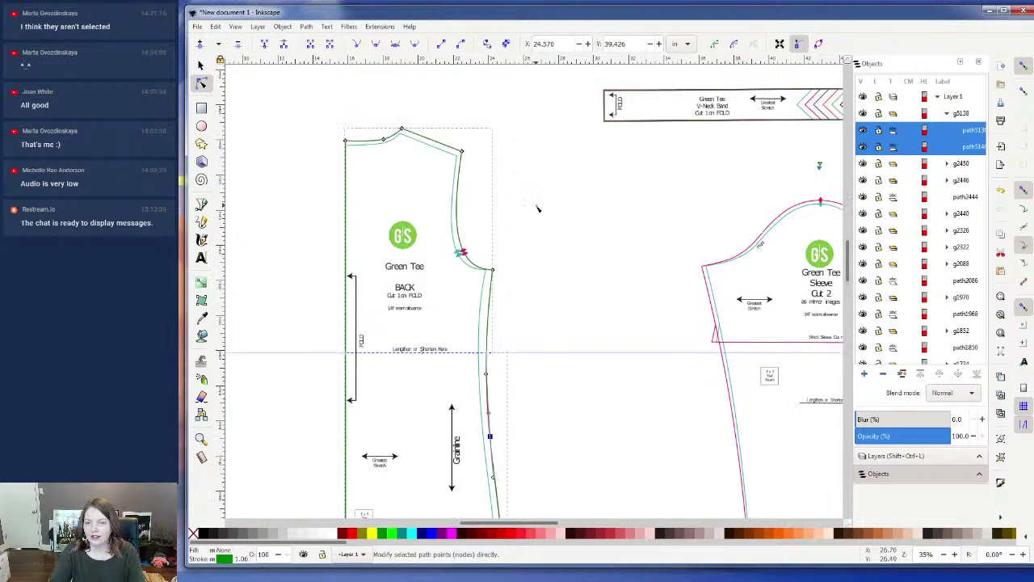
pyautogui.scroll(-4, 500, 237)
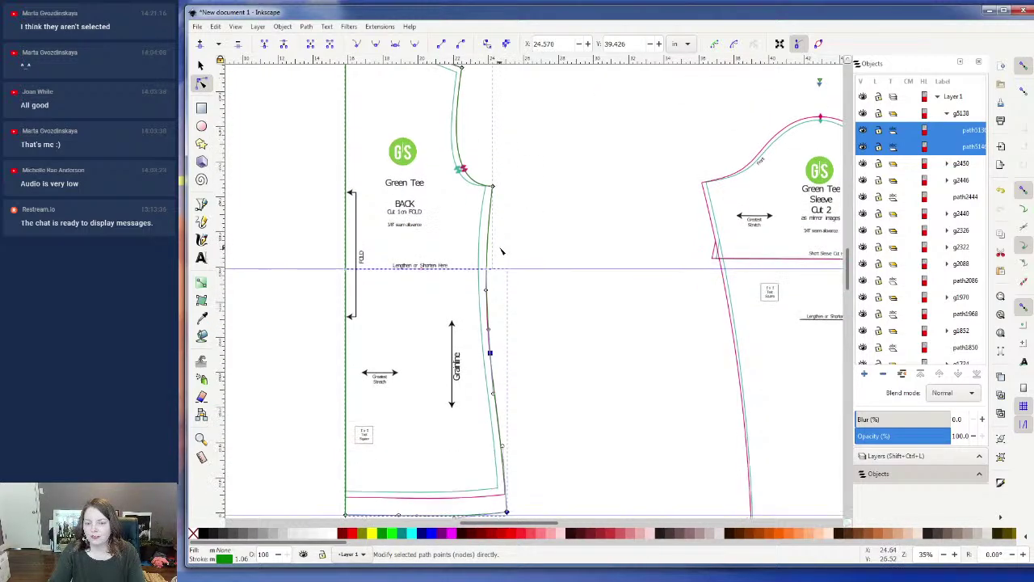
# - Merge the upper and lower sections of the back piece's green outline into one path with Union
pyautogui.scroll(4, 501, 243)
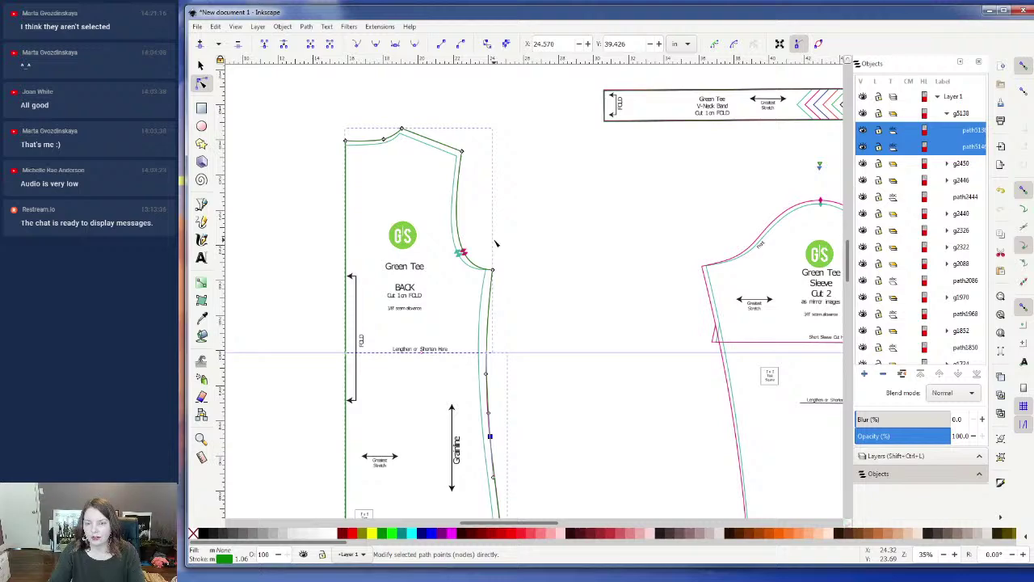
pyautogui.click(310, 29)
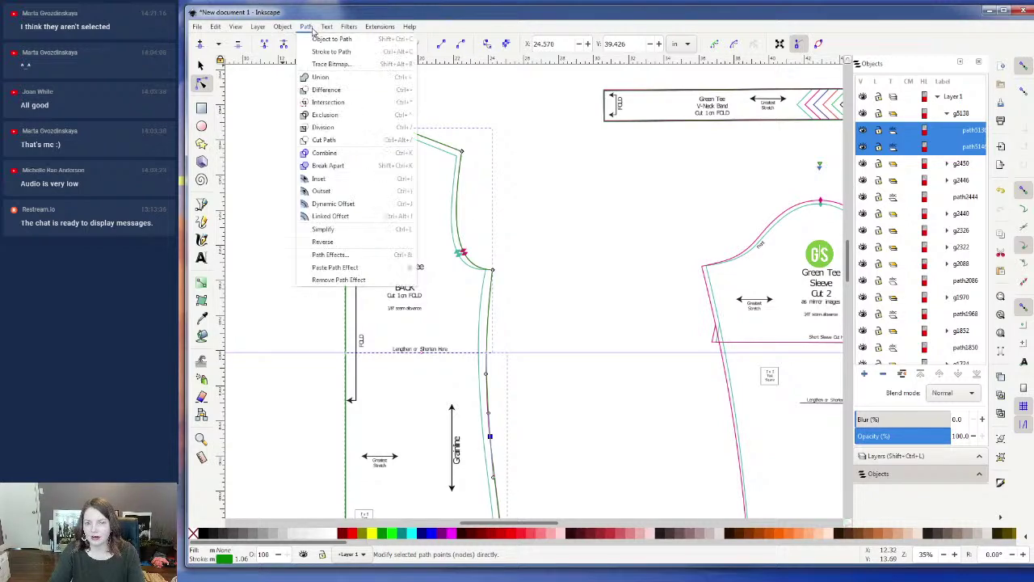
pyautogui.click(320, 77)
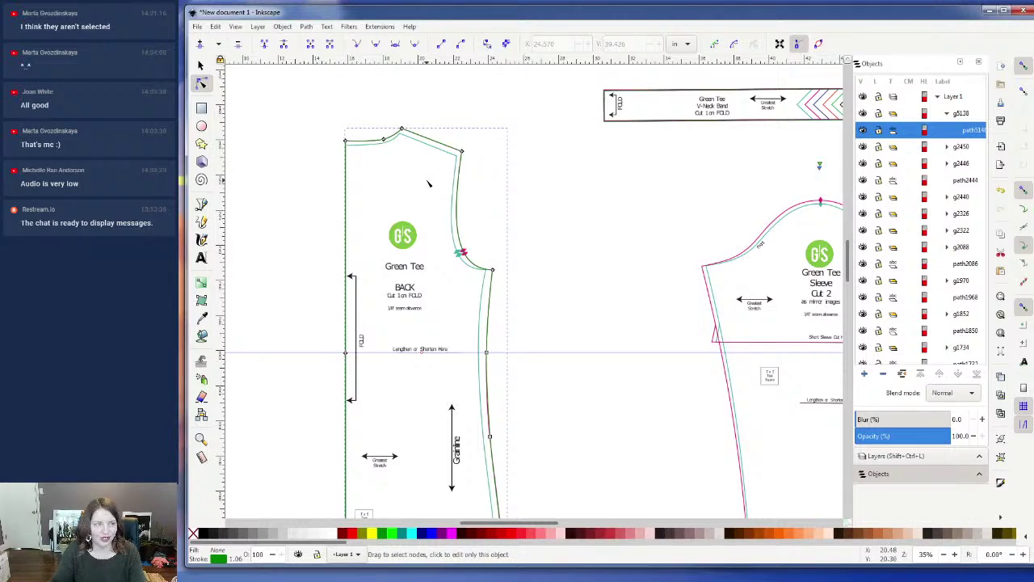
# - Examine the merged green outline from the shoulder down the side seam to the hem corner
pyautogui.scroll(-3, 460, 218)
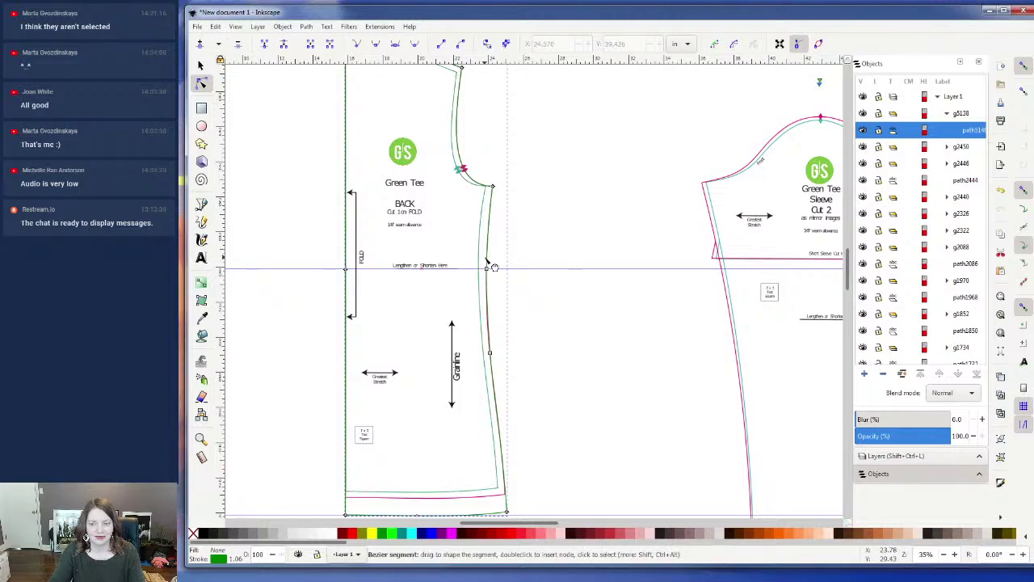
pyautogui.click(487, 261)
pyautogui.scroll(-1, 489, 259)
pyautogui.scroll(6, 468, 270)
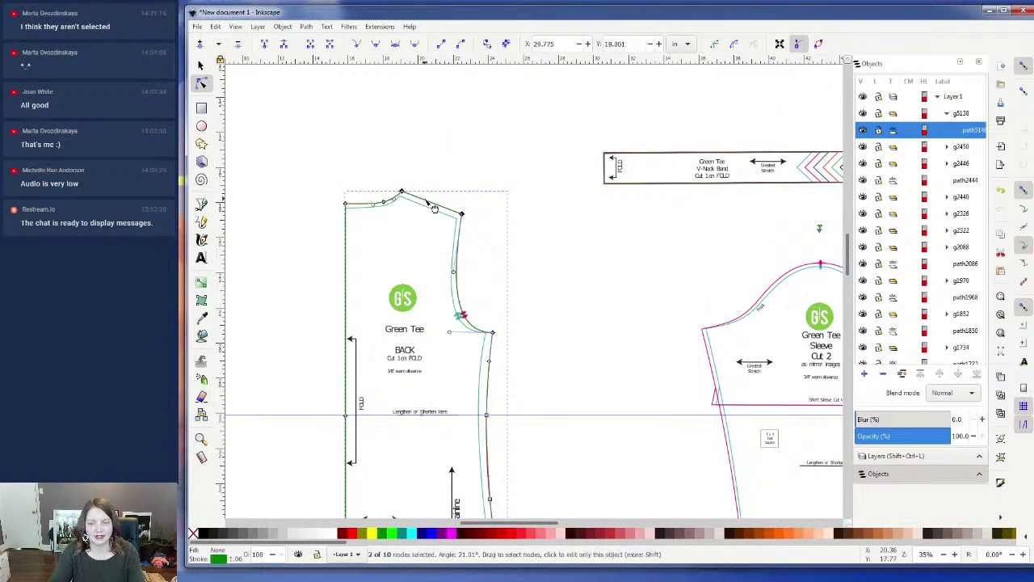
pyautogui.scroll(-2, 356, 393)
pyautogui.scroll(-2, 356, 394)
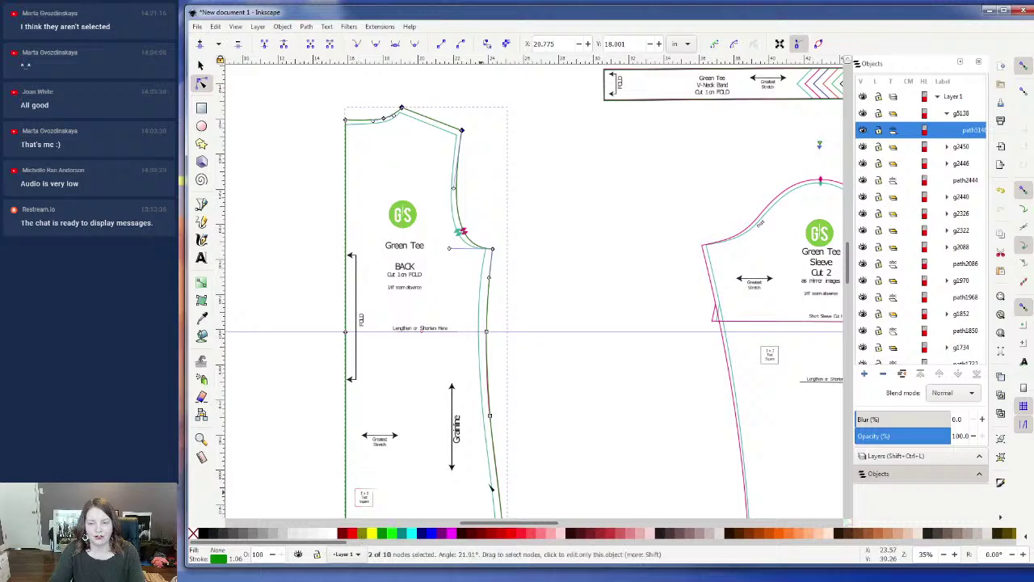
pyautogui.scroll(-7, 501, 469)
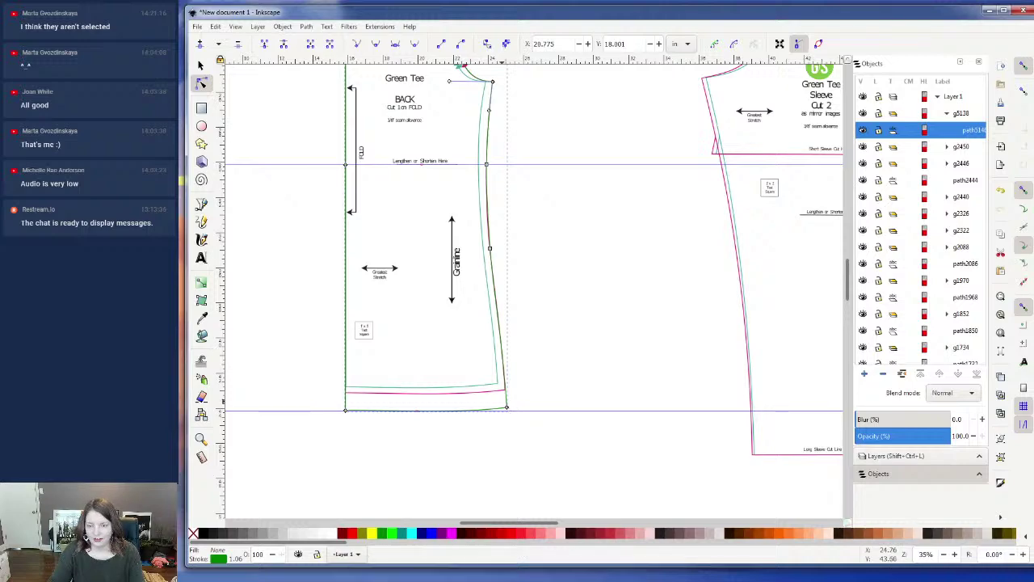
pyautogui.click(488, 402)
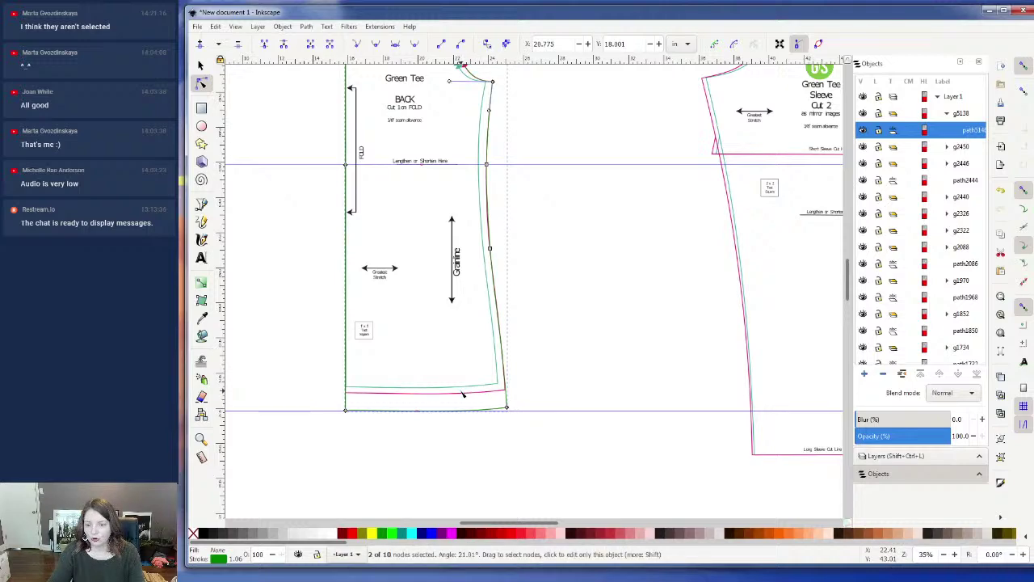
pyautogui.click(513, 409)
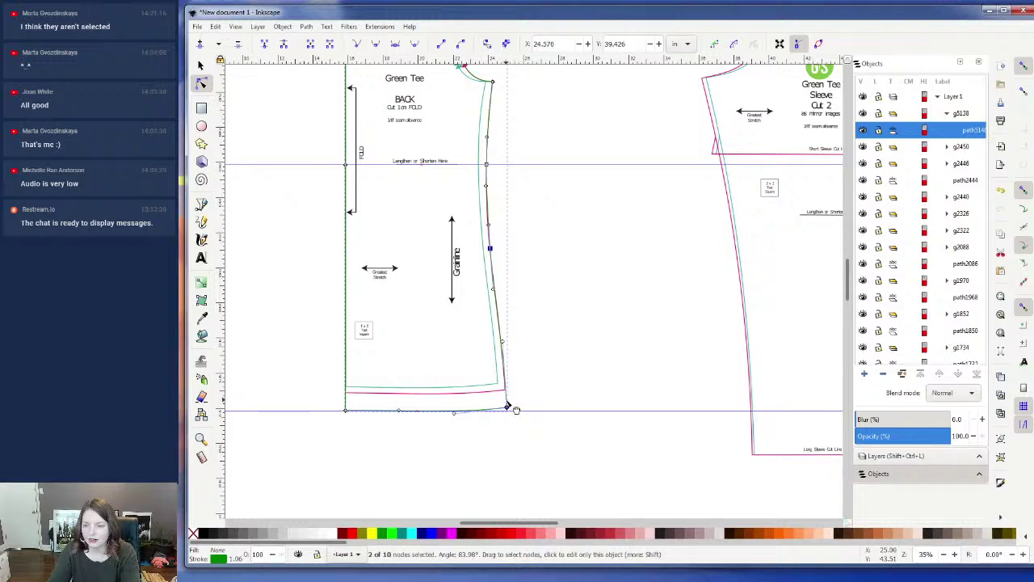
# - Select the merged green outline as a group and delete it from the back piece
pyautogui.click(202, 66)
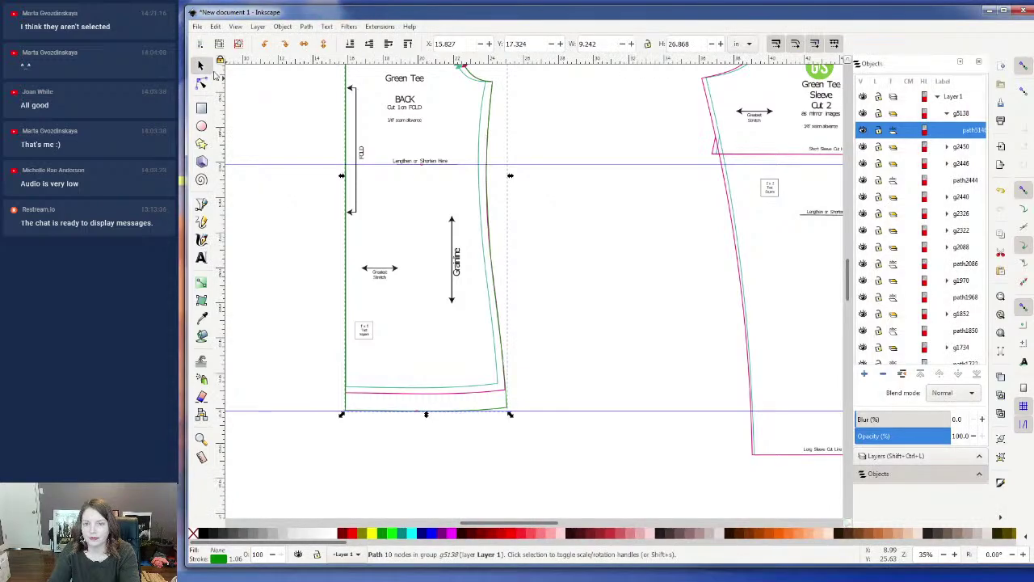
pyautogui.click(510, 413)
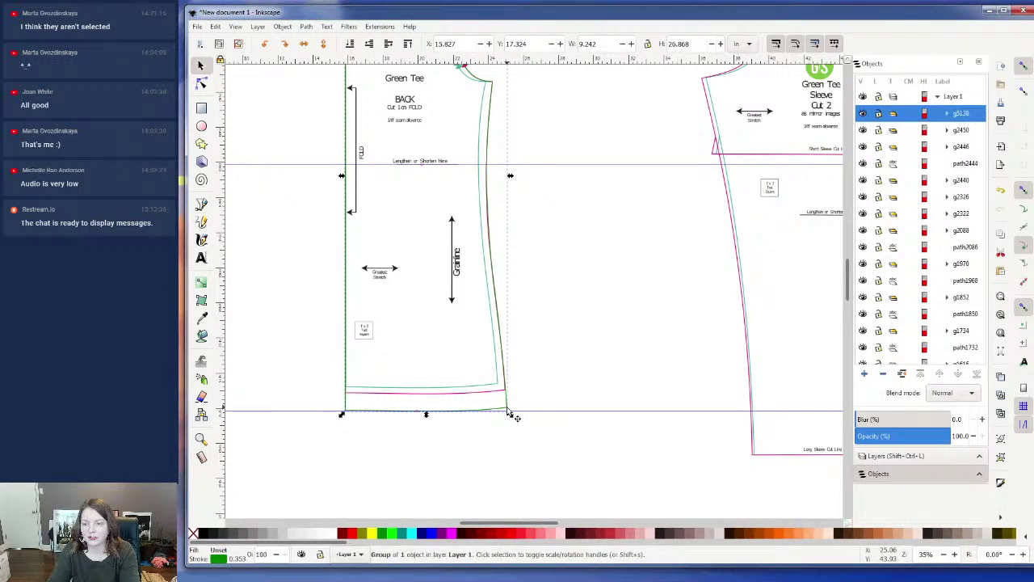
pyautogui.press('Escape')
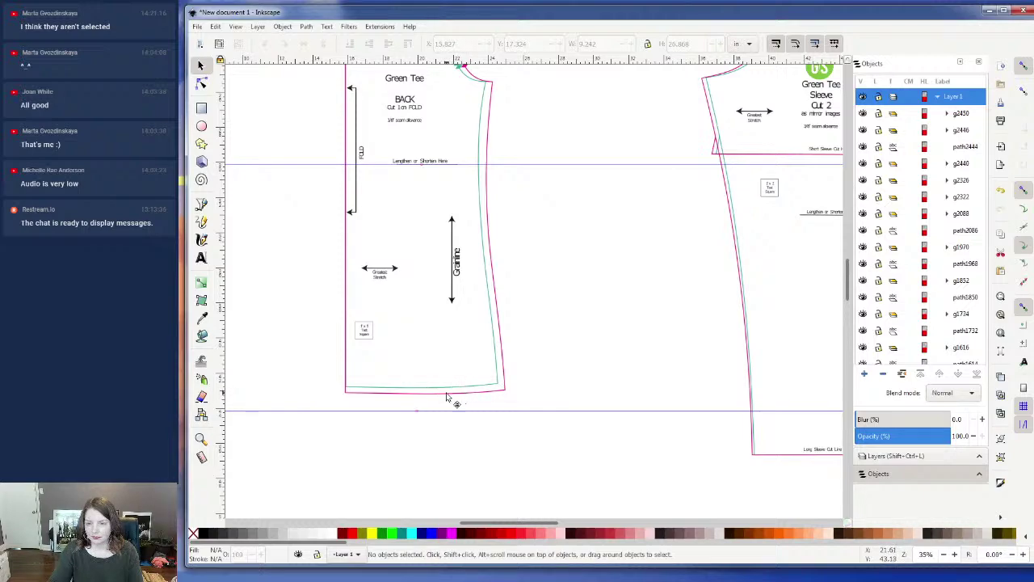
# - Draw a green rectangle about 12.3 in wide across the back piece above the hem and set its height to 1 in
pyautogui.click(446, 397)
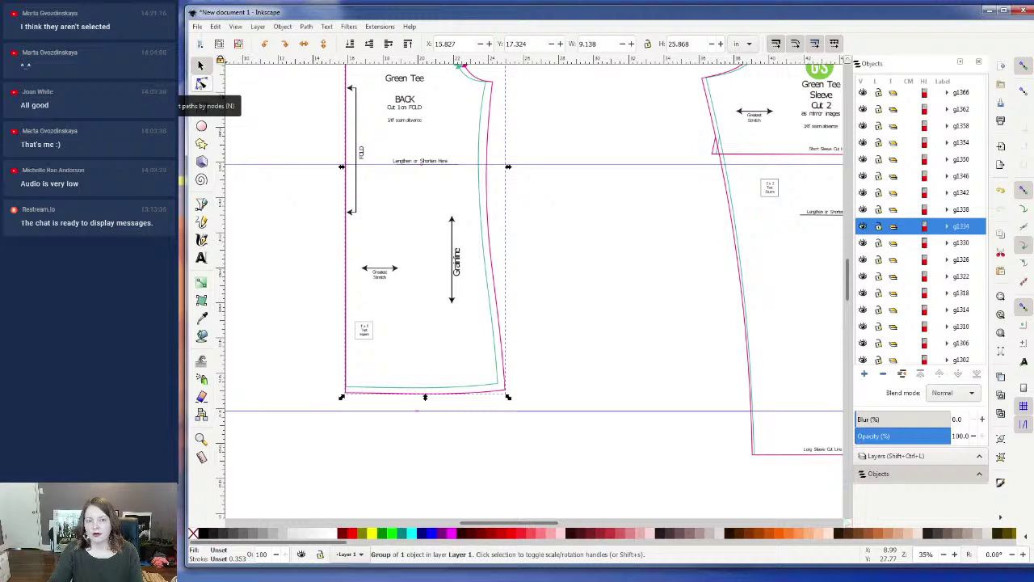
pyautogui.click(202, 109)
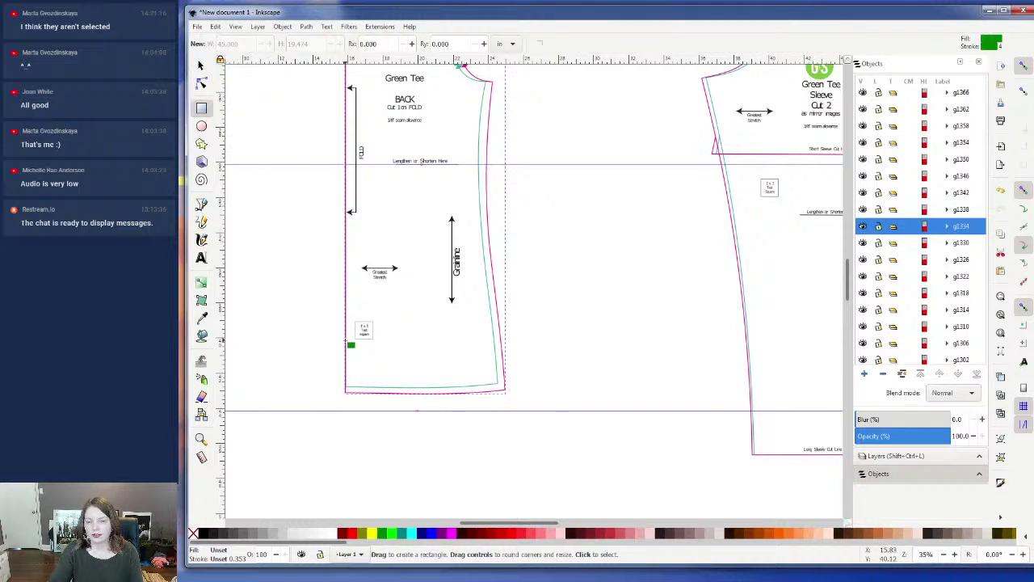
pyautogui.moveTo(321, 349); pyautogui.dragTo(539, 394)
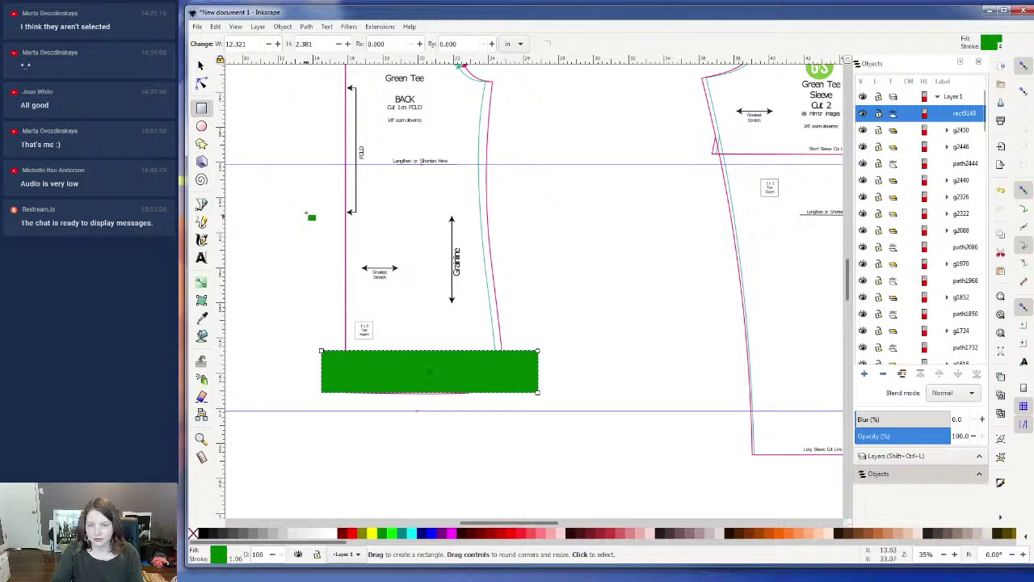
pyautogui.doubleClick(304, 45)
pyautogui.write('1')
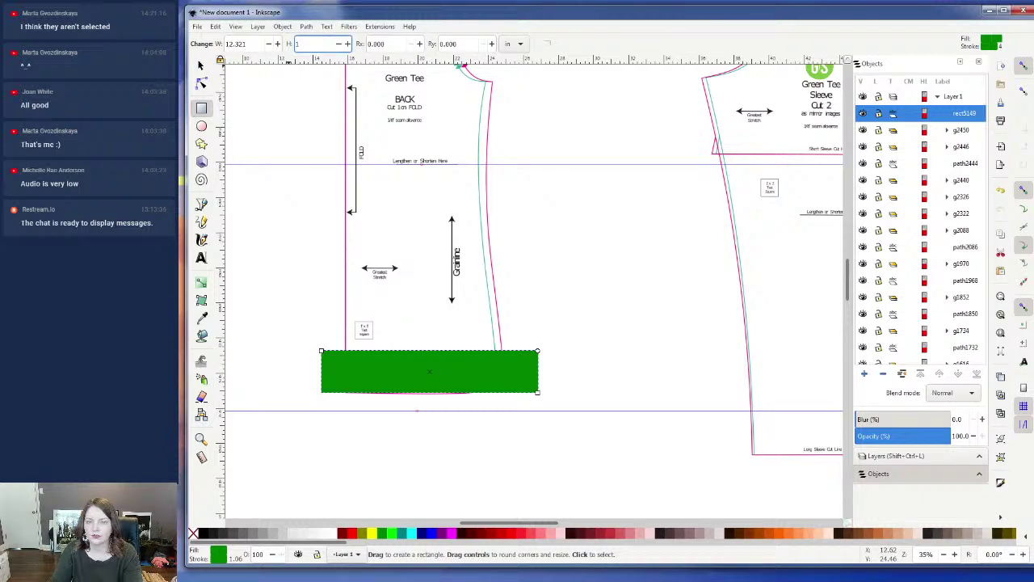
pyautogui.press('Return')
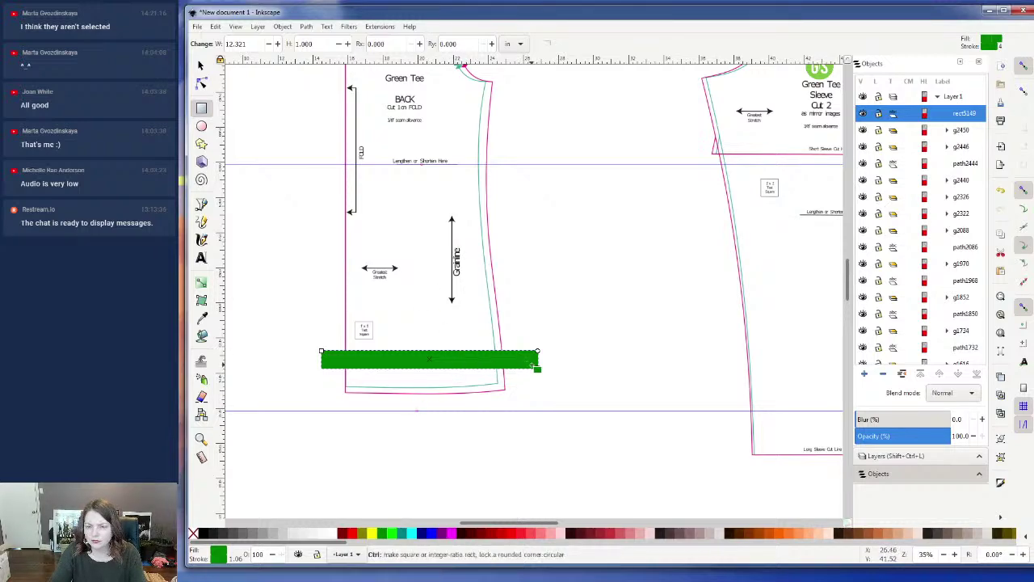
# - Move the 1 in rectangle down over the magenta hem, to about X 14.62 in and Y 42.13 in
pyautogui.scroll(2, 533, 366)
pyautogui.scroll(-1, 512, 363)
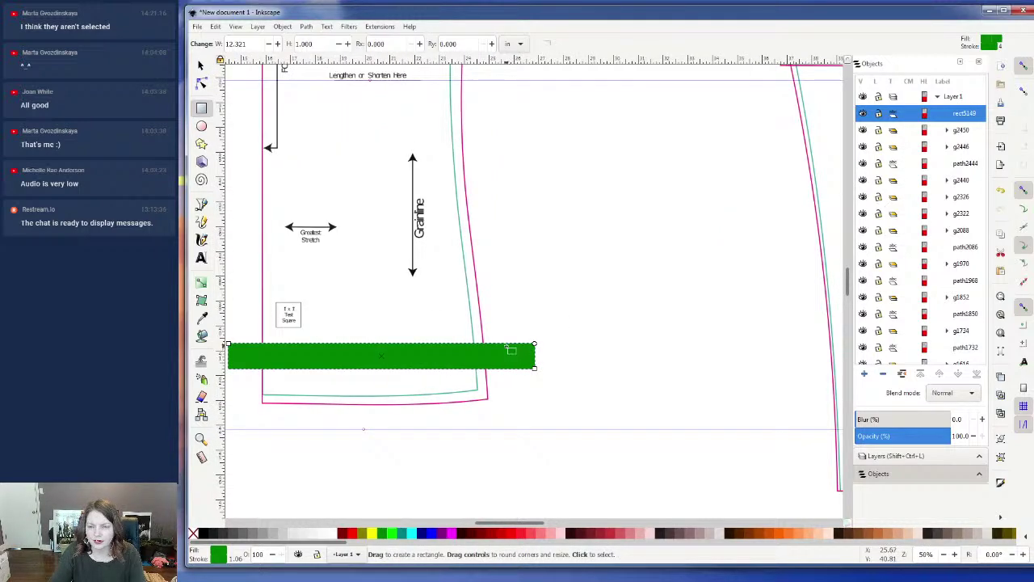
pyautogui.click(201, 66)
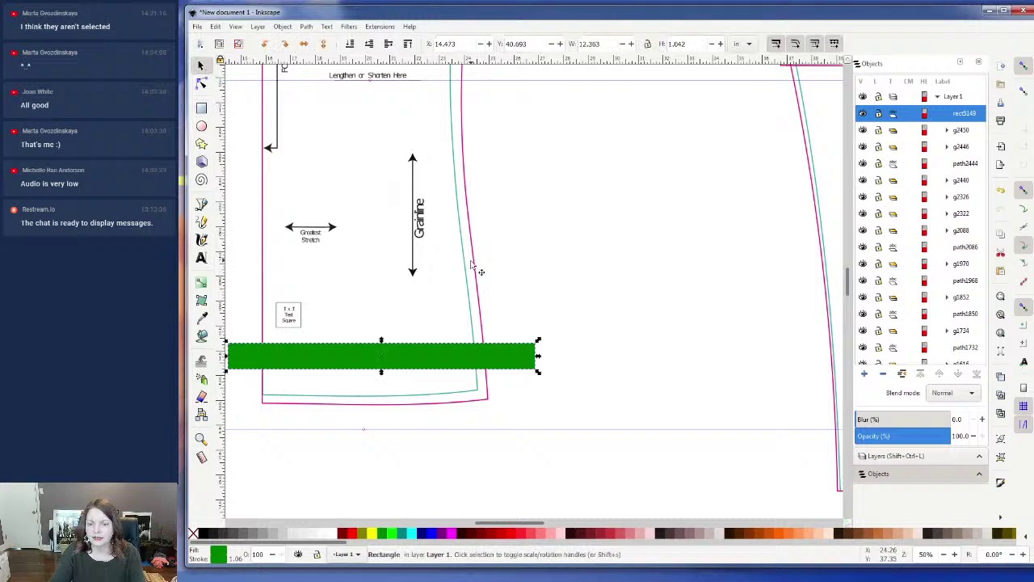
pyautogui.moveTo(505, 350); pyautogui.dragTo(509, 388)
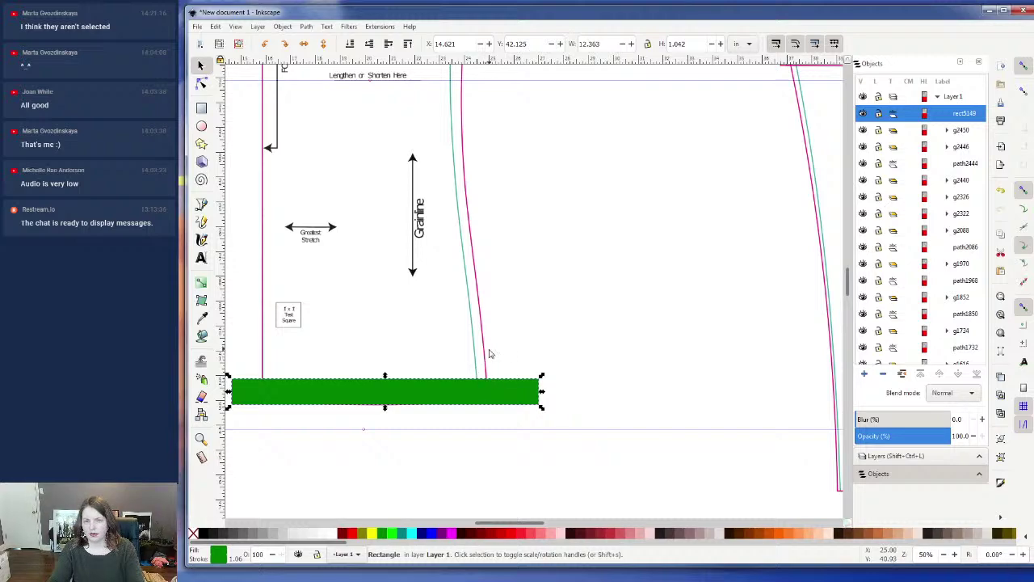
# - Select the back piece's magenta outline together with the green rectangle and subtract the rectangle using Difference
pyautogui.click(202, 84)
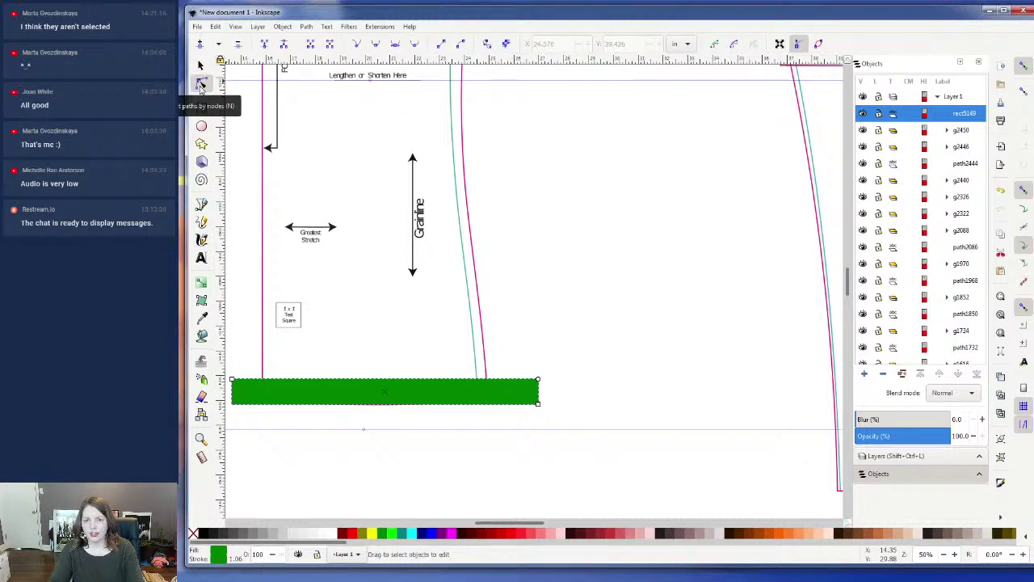
pyautogui.click(464, 165)
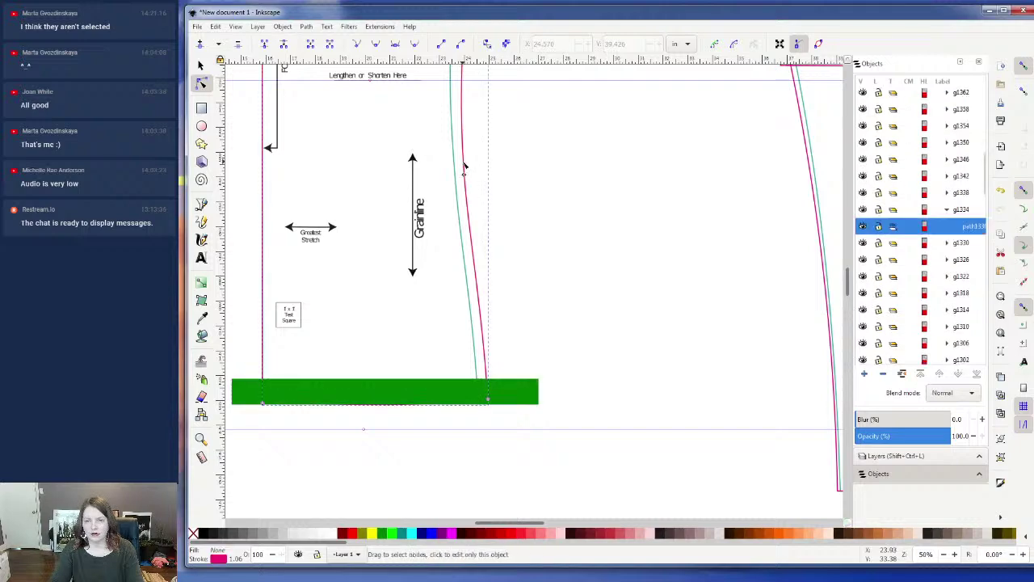
pyautogui.click(513, 386)
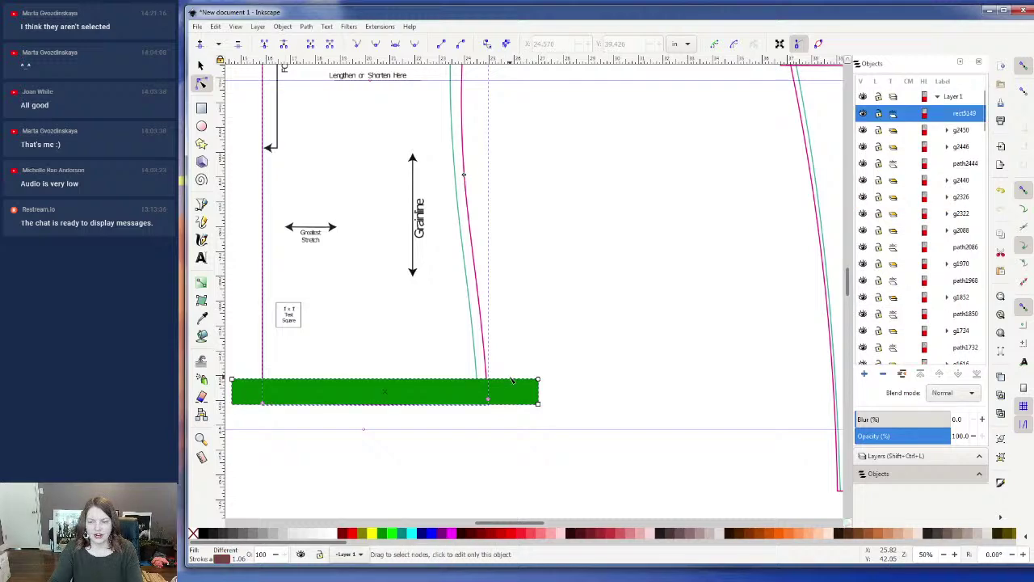
pyautogui.click(304, 28)
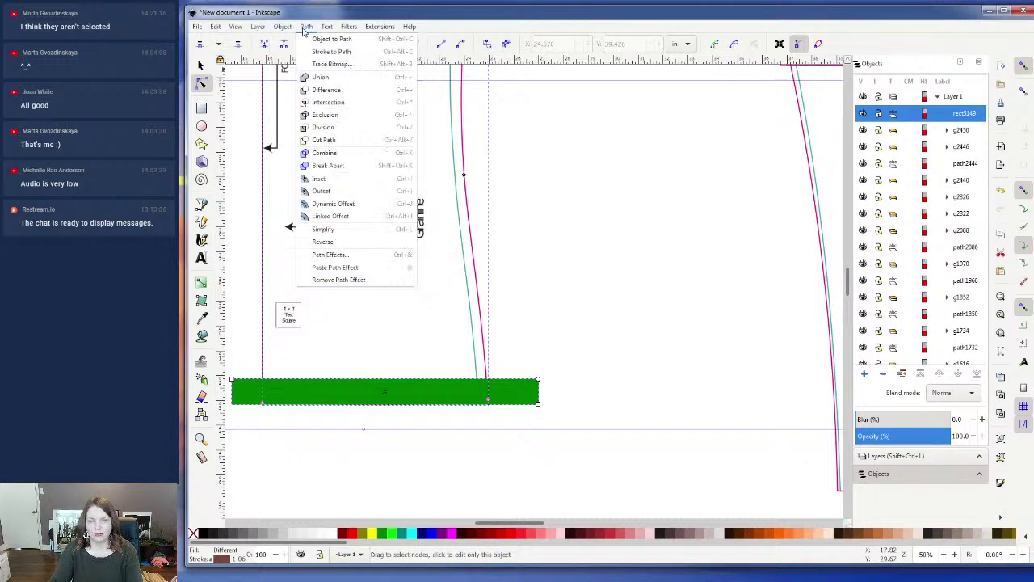
pyautogui.click(325, 89)
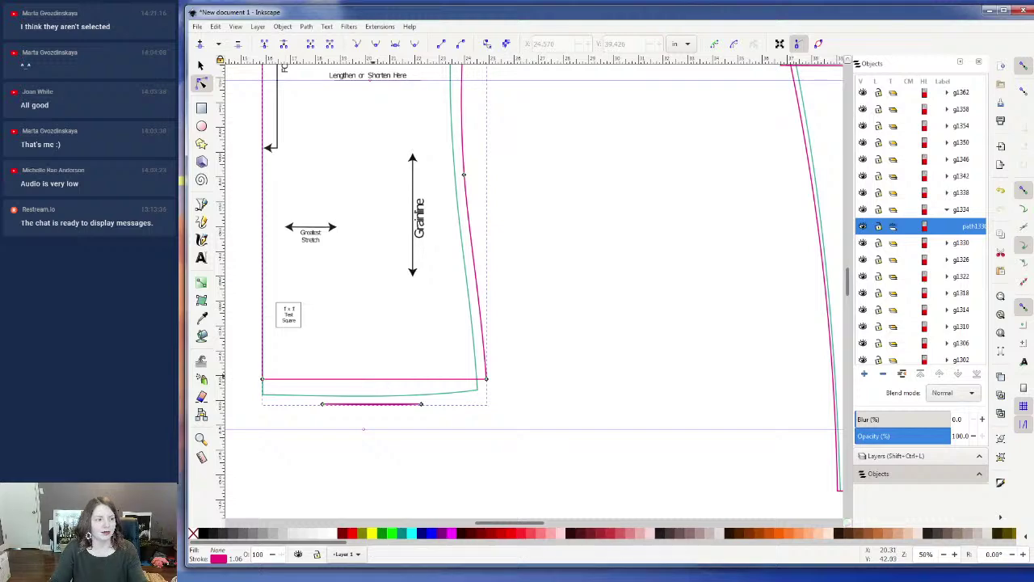
pyautogui.click(306, 26)
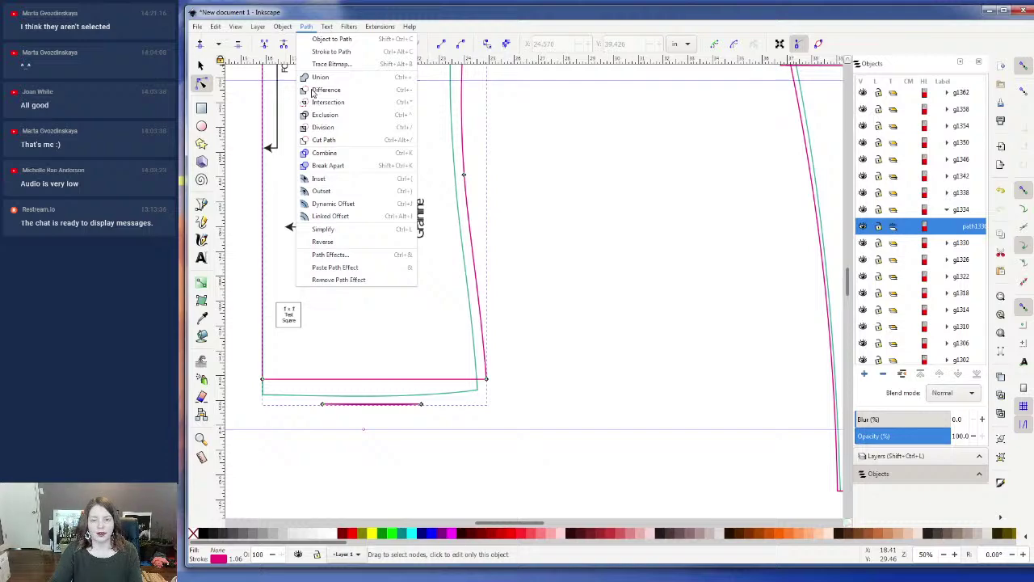
pyautogui.click(322, 153)
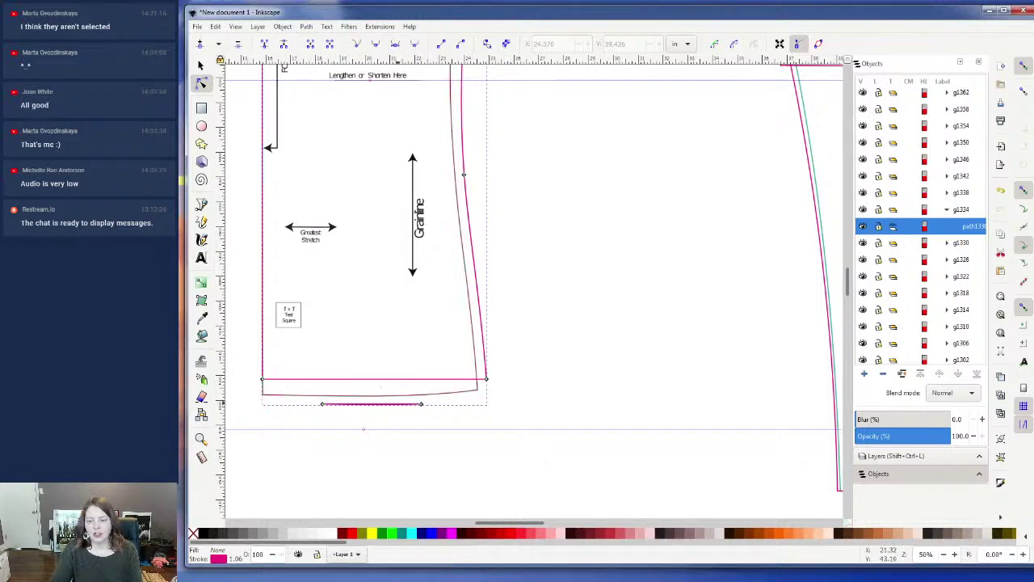
# - Select the straight hem segment of the cut magenta outline and convert it to a curve
pyautogui.click(407, 388)
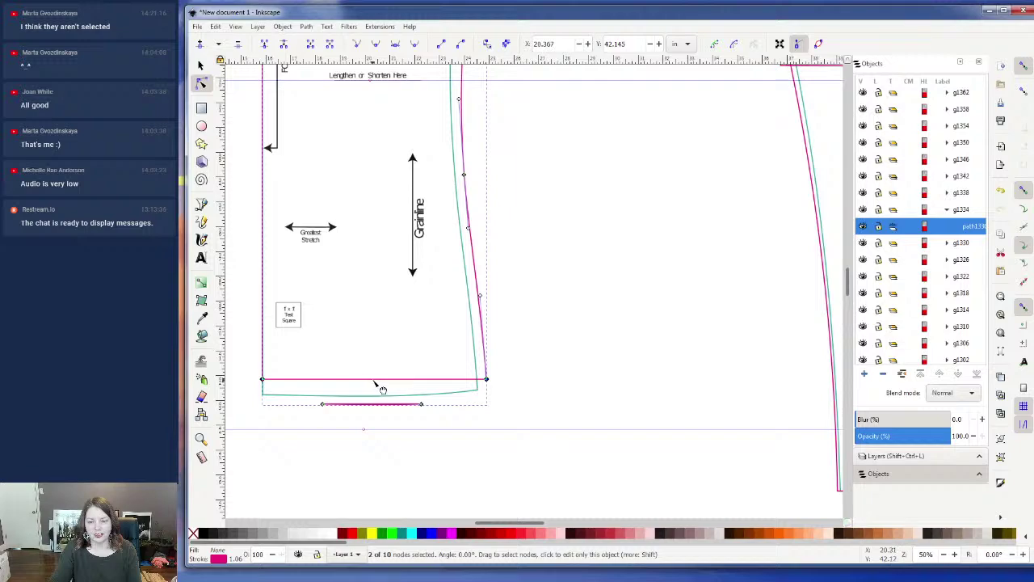
pyautogui.click(549, 341)
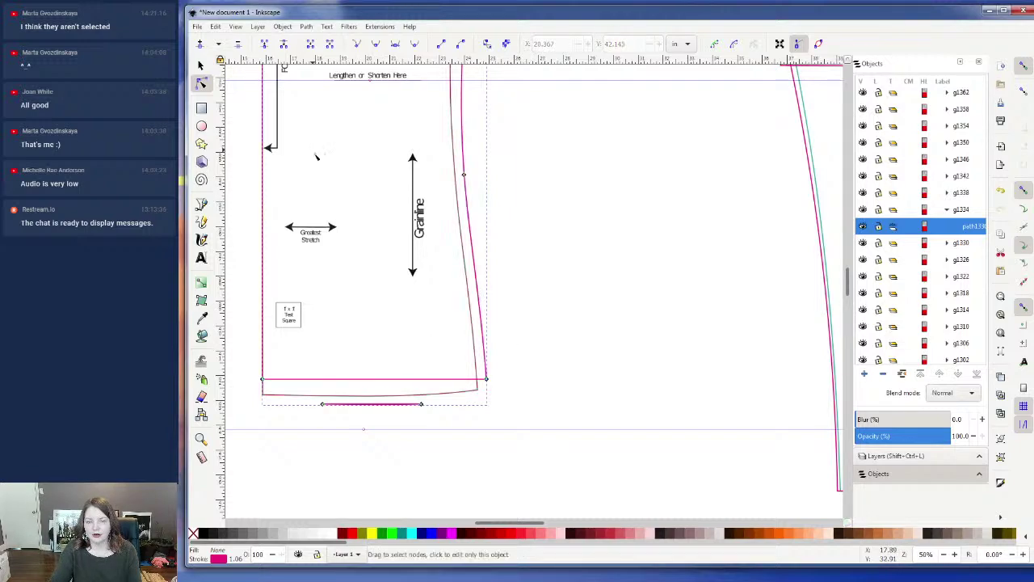
pyautogui.click(370, 380)
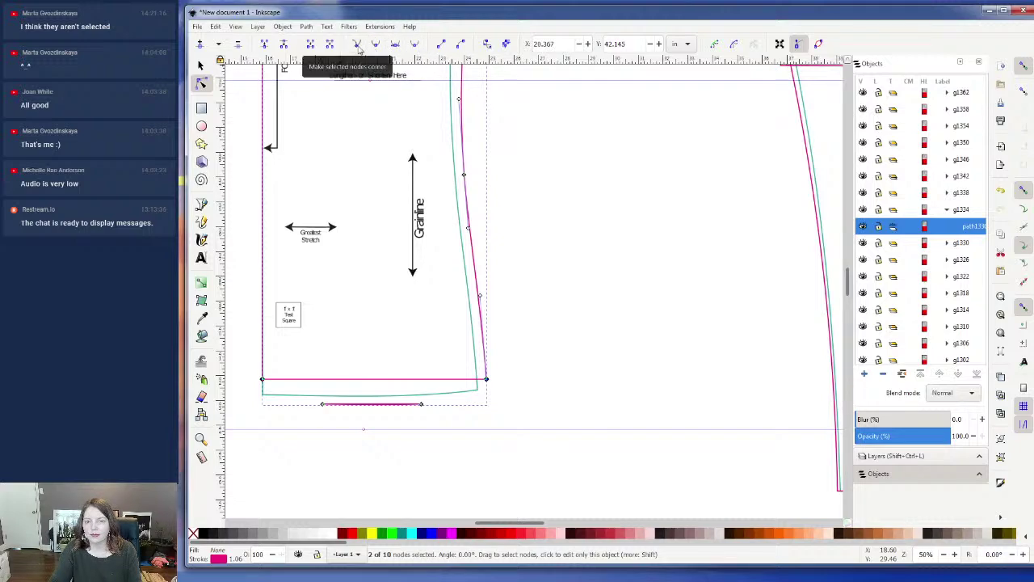
pyautogui.click(460, 43)
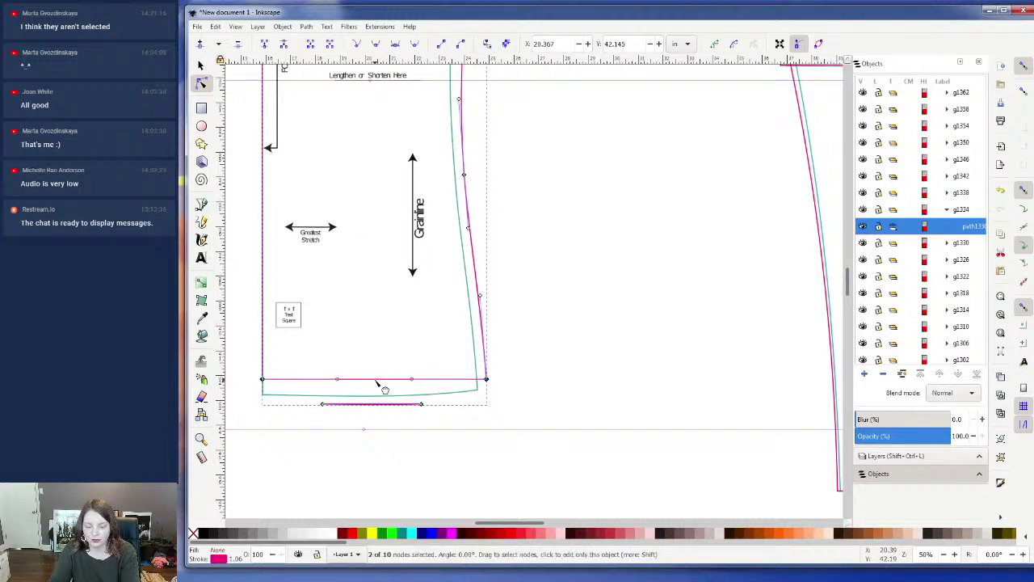
# - Shift the hem segment down to Y 42.208 in and bow it downward with its two handles to follow the teal hem
pyautogui.moveTo(379, 379); pyautogui.dragTo(377, 388)
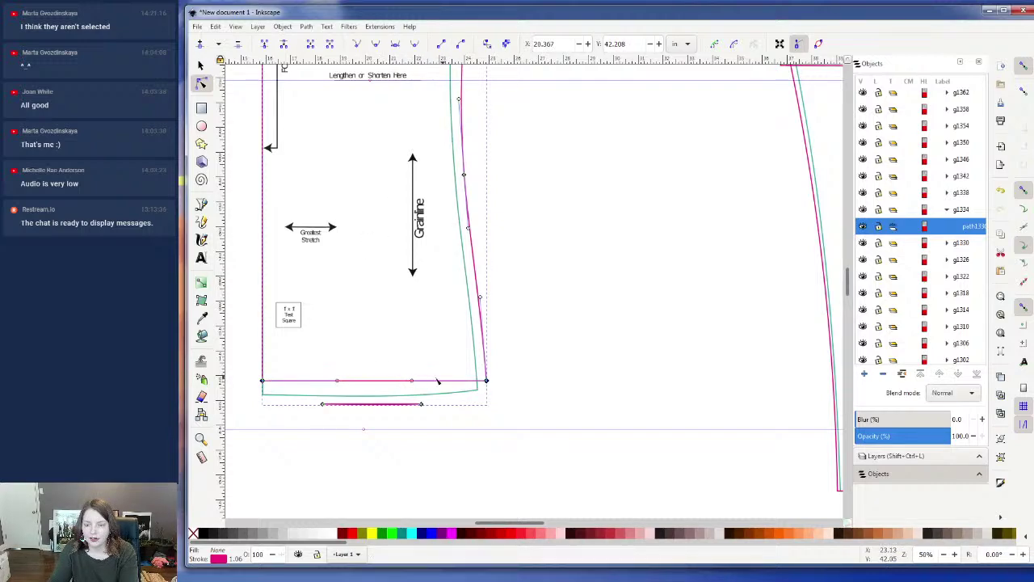
pyautogui.moveTo(412, 382); pyautogui.dragTo(408, 386)
pyautogui.moveTo(339, 383); pyautogui.dragTo(331, 387)
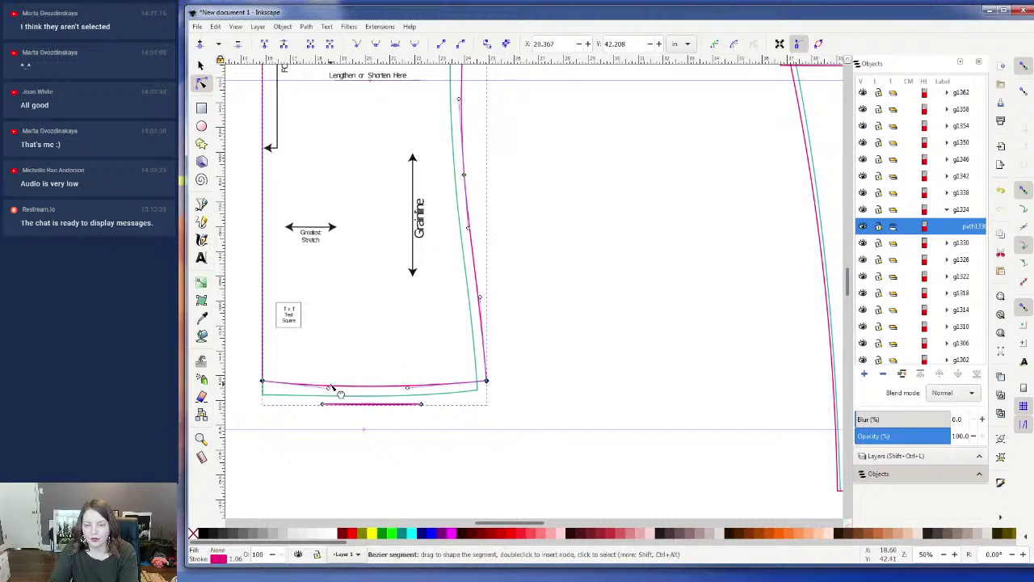
pyautogui.click(487, 382)
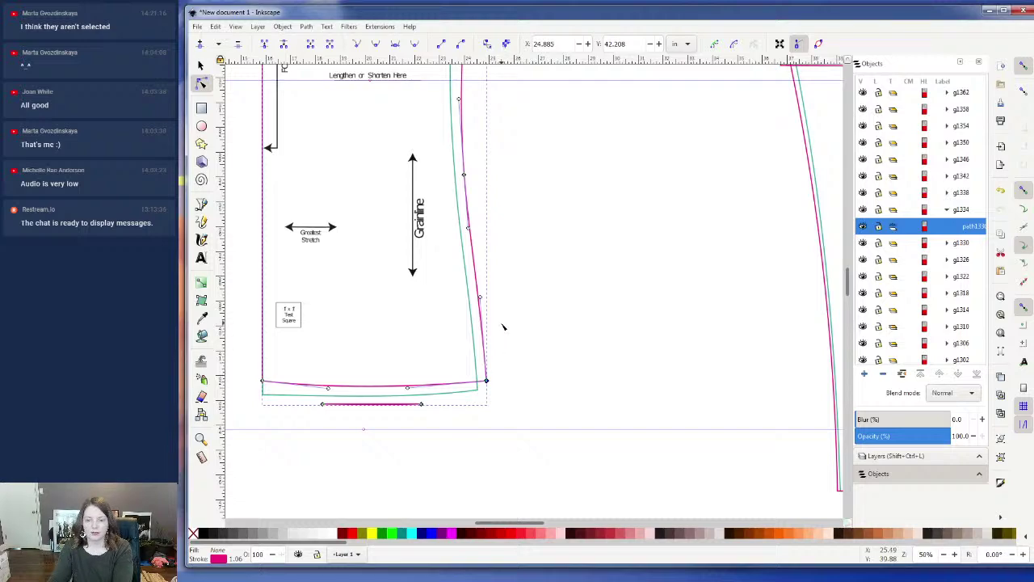
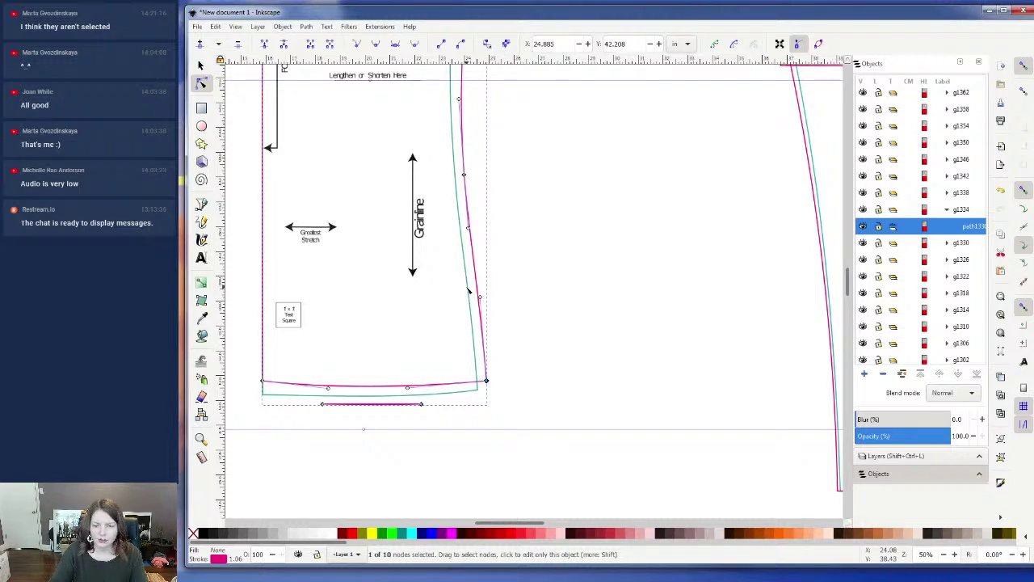
# - Undo the hem reshaping, the Difference cut and the green rectangle on the back piece
pyautogui.hotkey('ctrl', 'z')
pyautogui.hotkey('ctrl', 'z')
pyautogui.hotkey('ctrl', 'z')
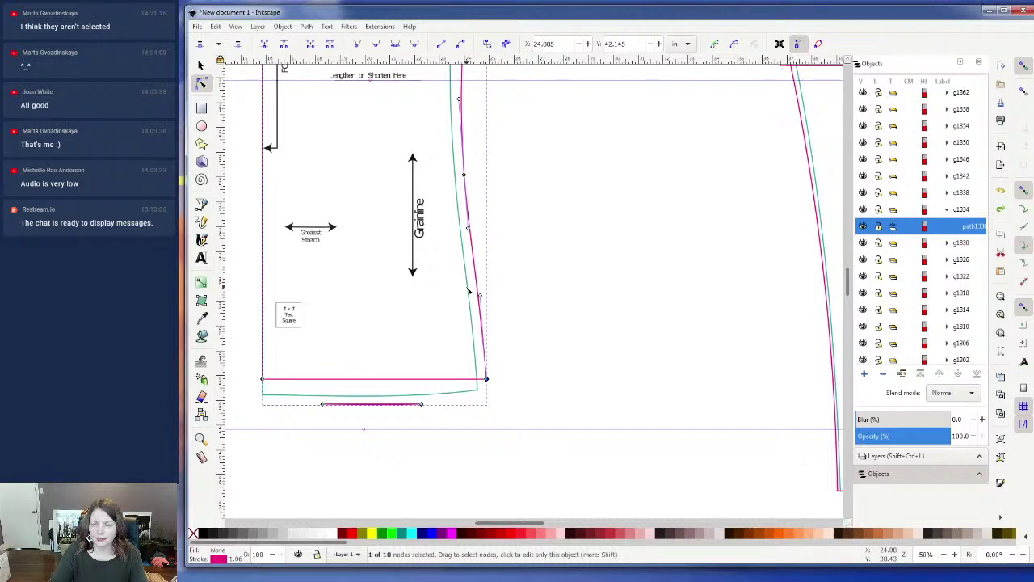
pyautogui.hotkey('ctrl', 'z')
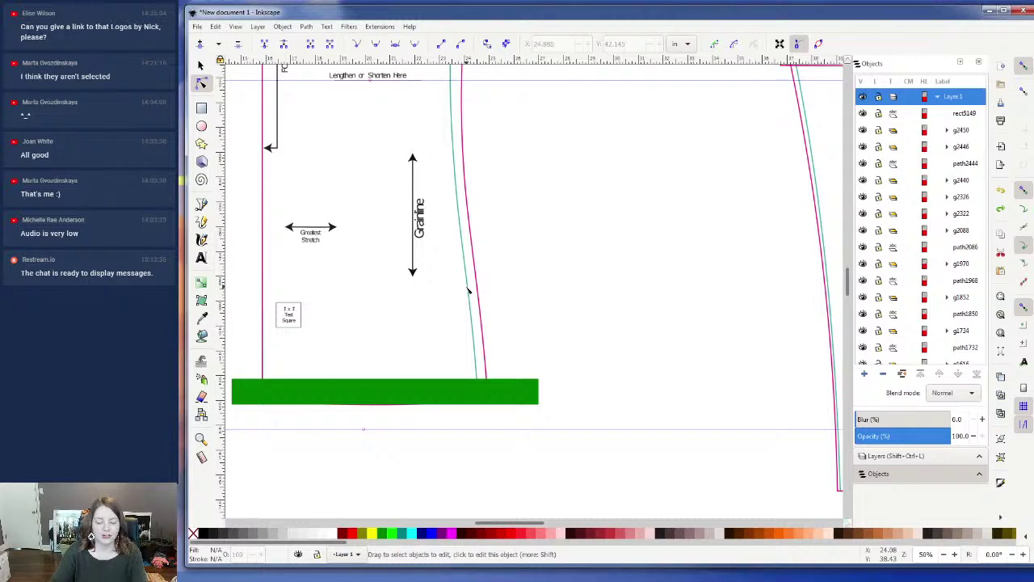
pyautogui.hotkey('ctrl', 'z')
pyautogui.hotkey('ctrl', 'z')
pyautogui.hotkey('ctrl', 'z')
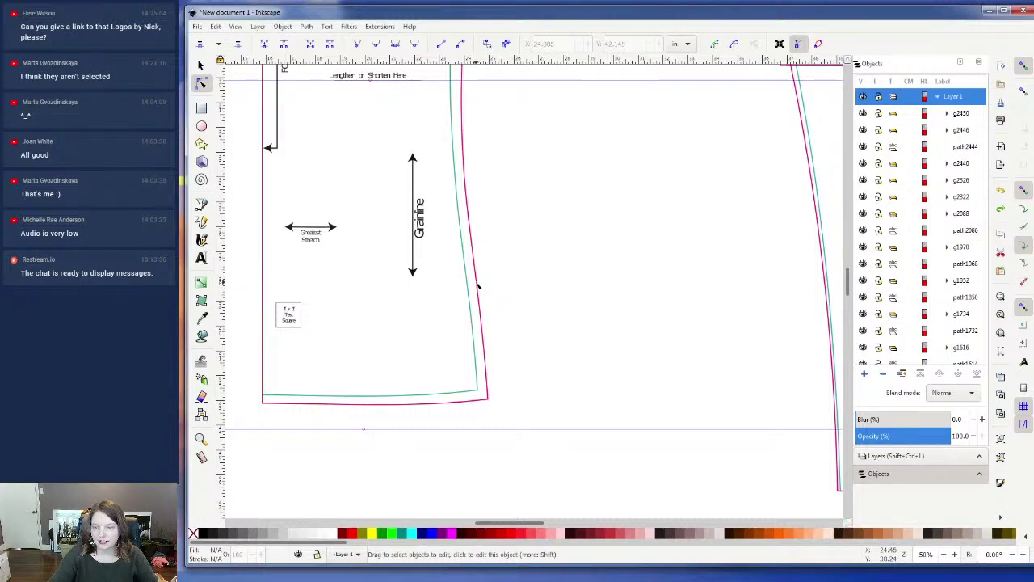
# - Examine the back piece's magenta and teal side seams between the underarm, the Lengthen or Shorten line and the hem
pyautogui.click(477, 286)
pyautogui.scroll(6, 489, 282)
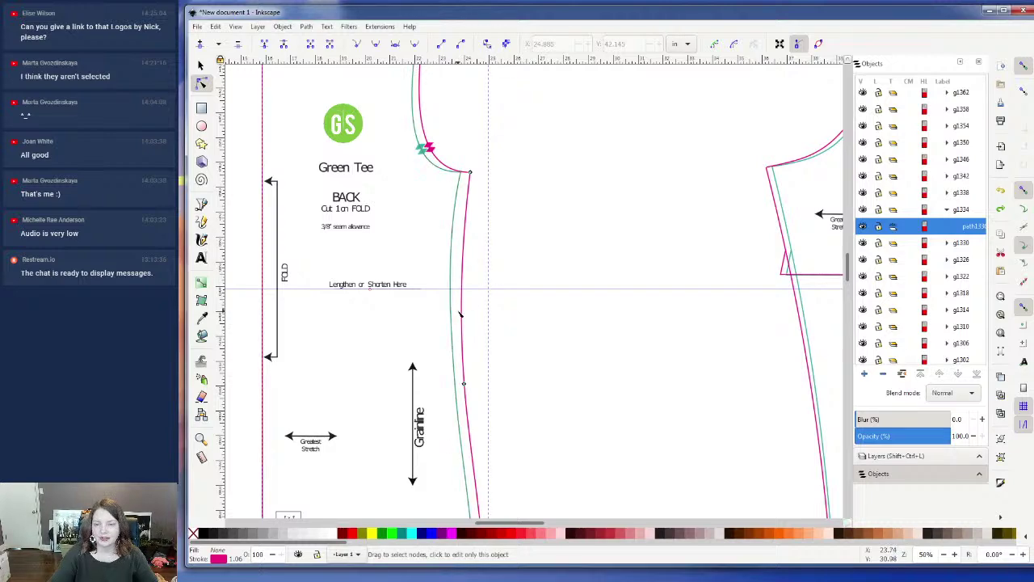
pyautogui.scroll(-1, 469, 322)
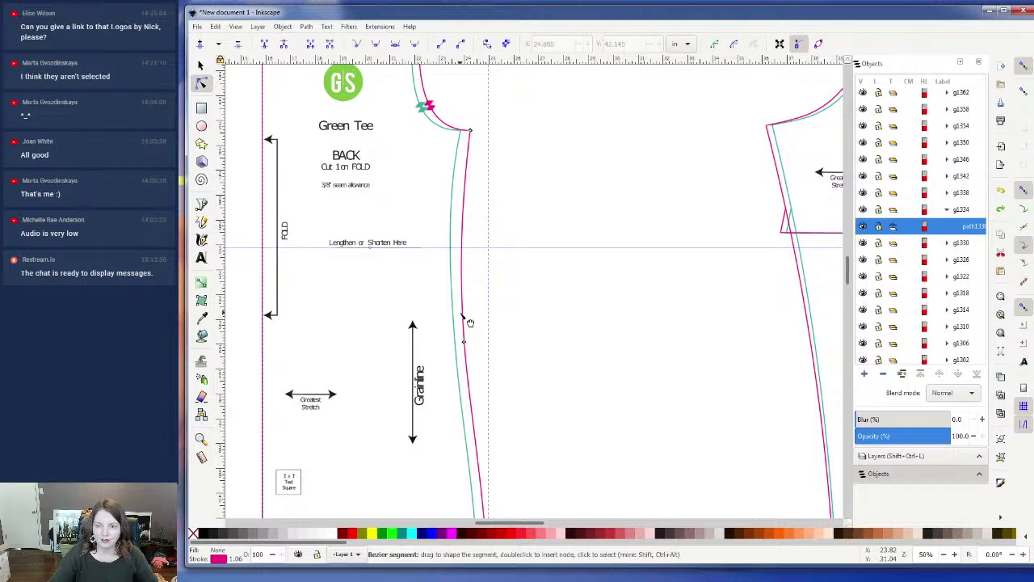
pyautogui.scroll(-3, 470, 322)
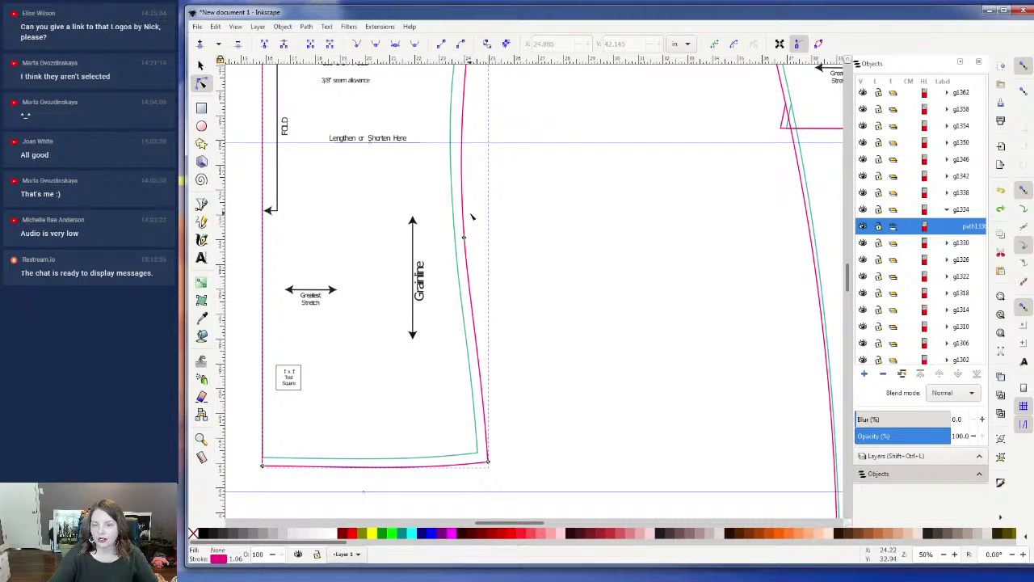
pyautogui.scroll(1, 487, 263)
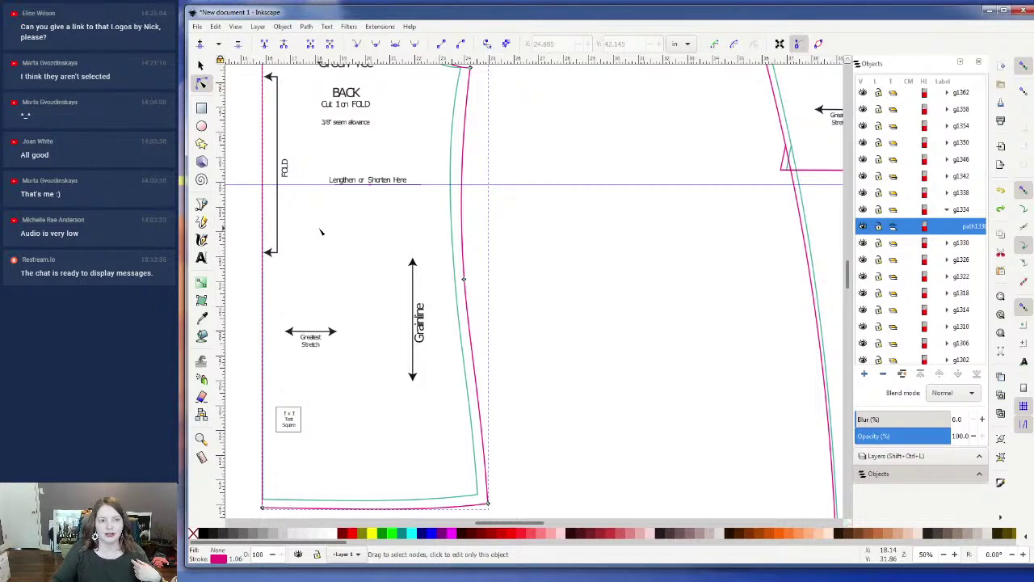
pyautogui.scroll(2, 517, 234)
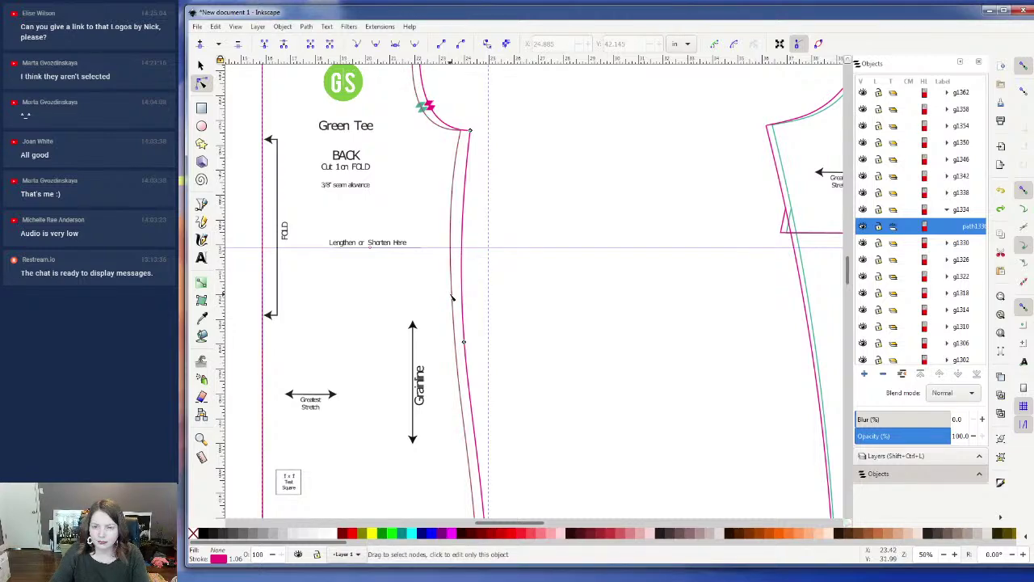
pyautogui.scroll(1, 428, 289)
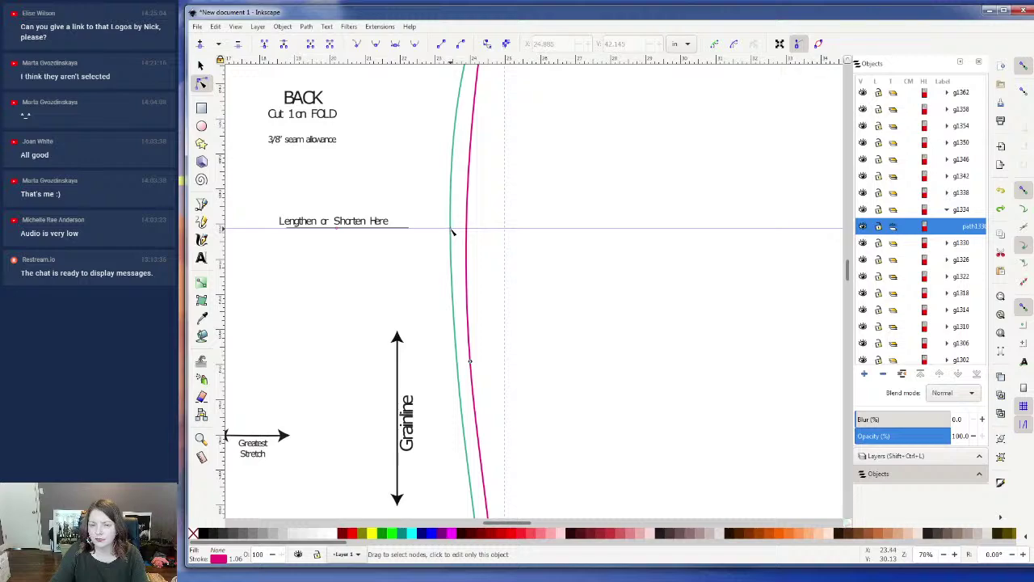
# - Duplicate the back piece's teal outline, give the copy a blue stroke and deselect it
pyautogui.click(451, 232)
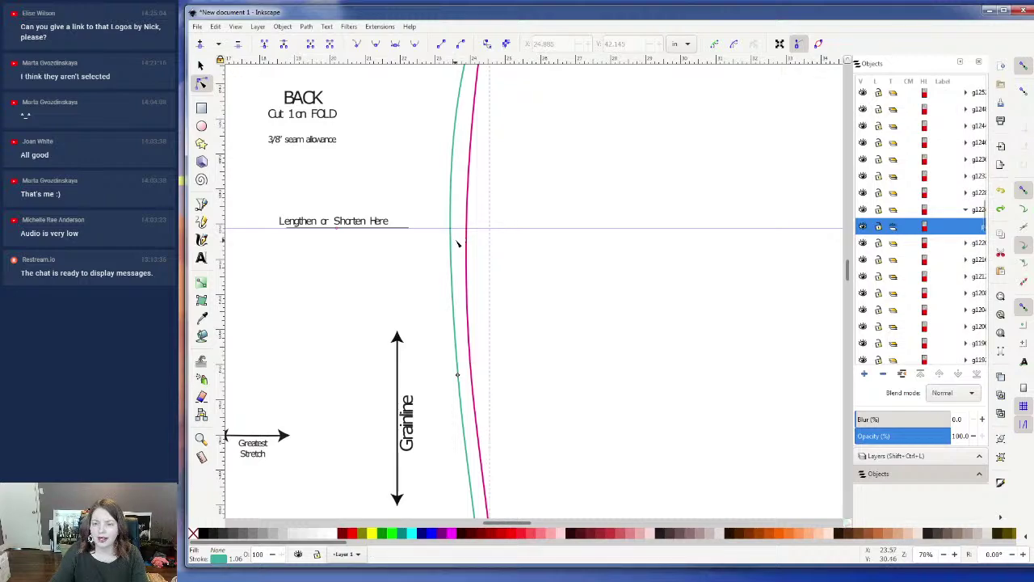
pyautogui.scroll(-1, 457, 240)
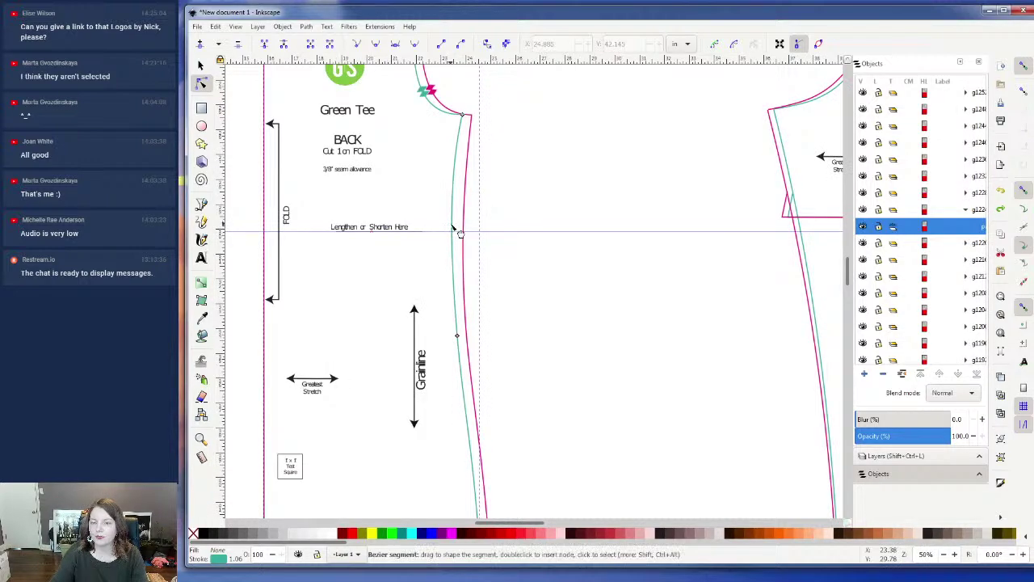
pyautogui.click(460, 234)
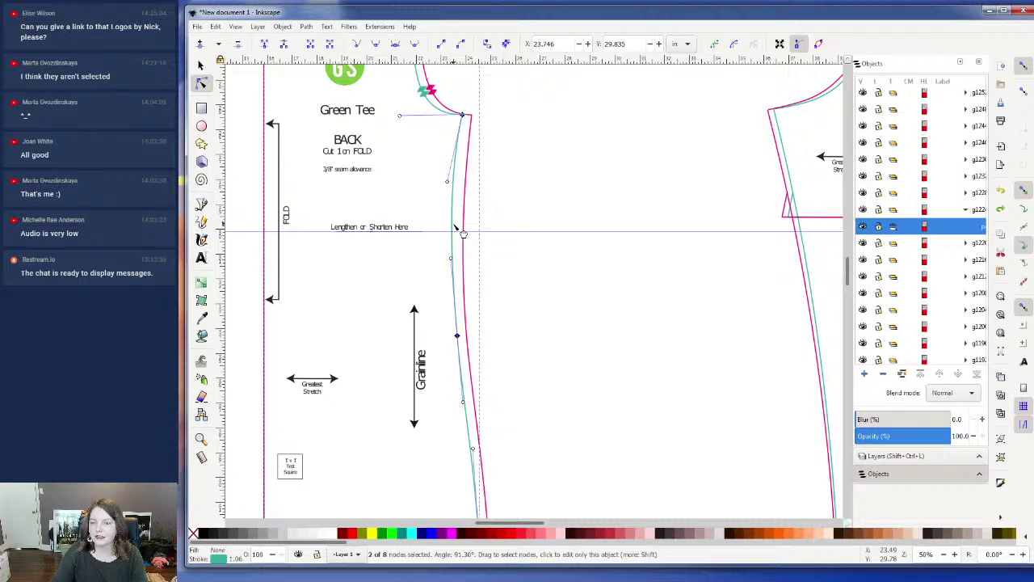
pyautogui.click(236, 27)
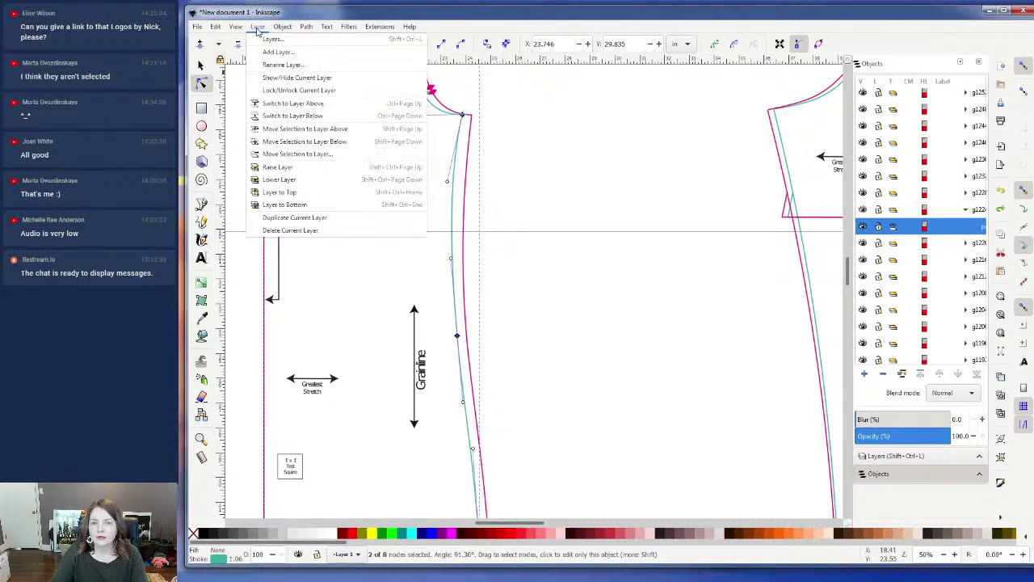
pyautogui.moveTo(215, 26)
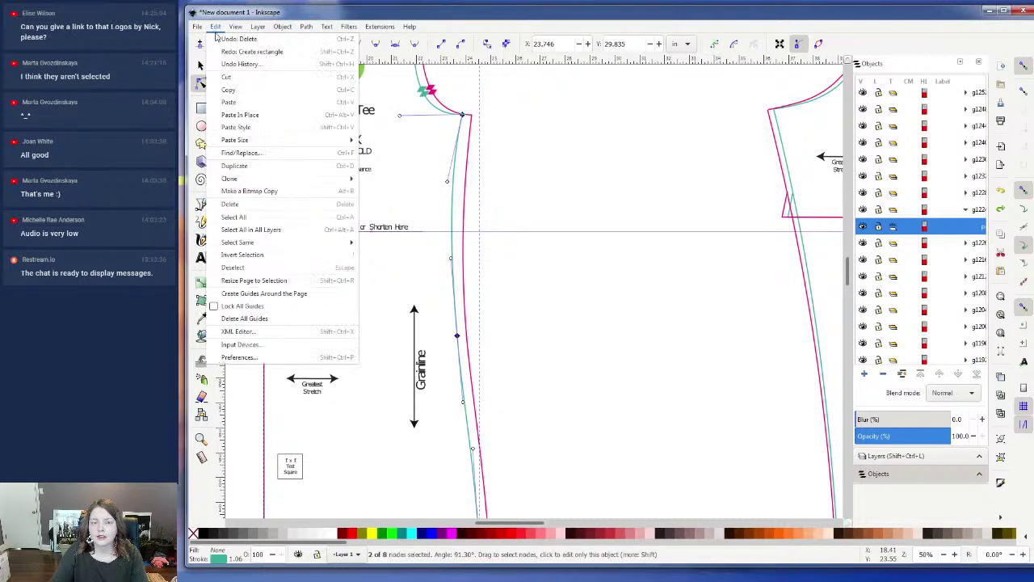
pyautogui.click(244, 167)
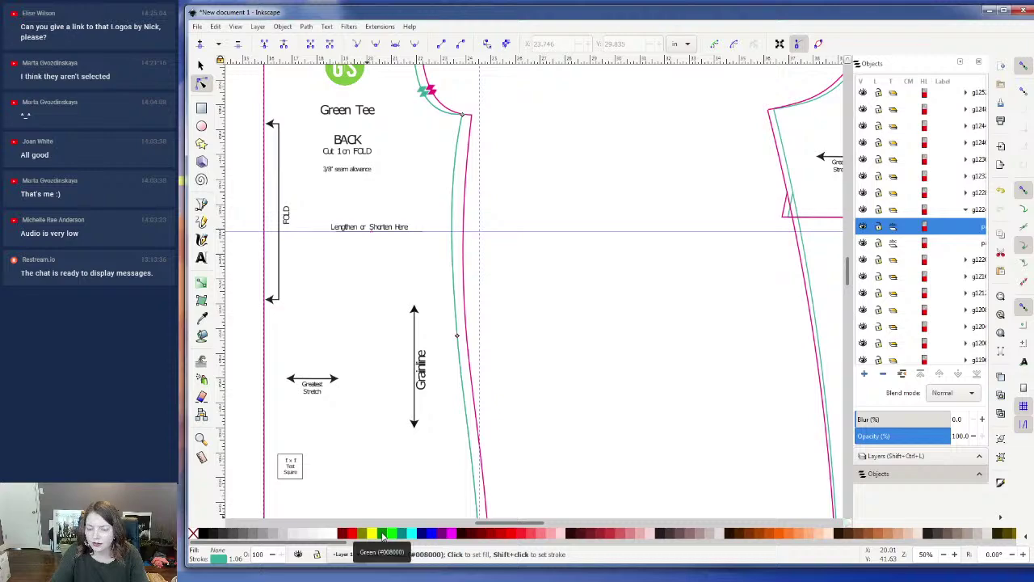
pyautogui.rightClick(433, 538)
pyautogui.click(457, 557)
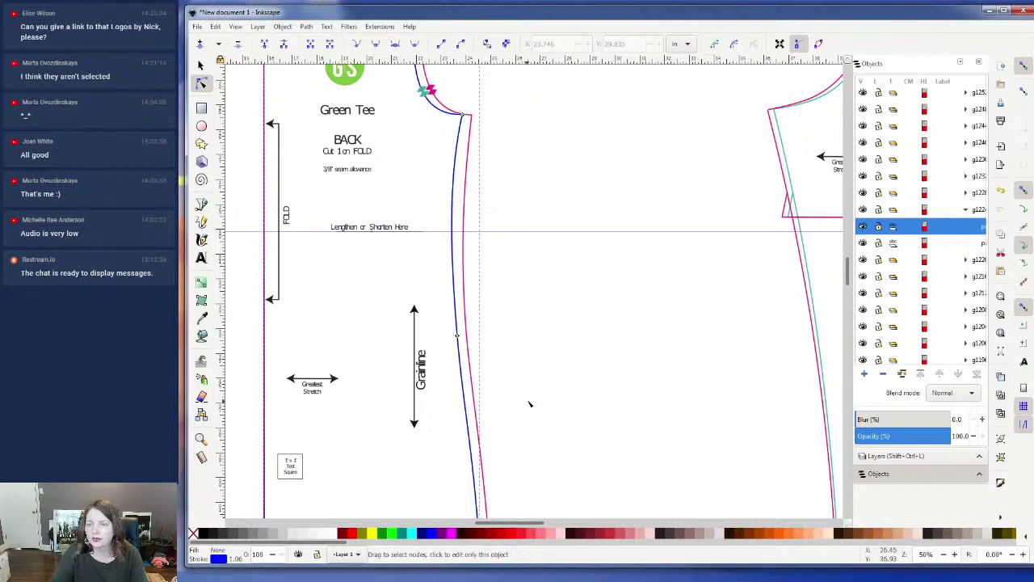
pyautogui.press('Escape')
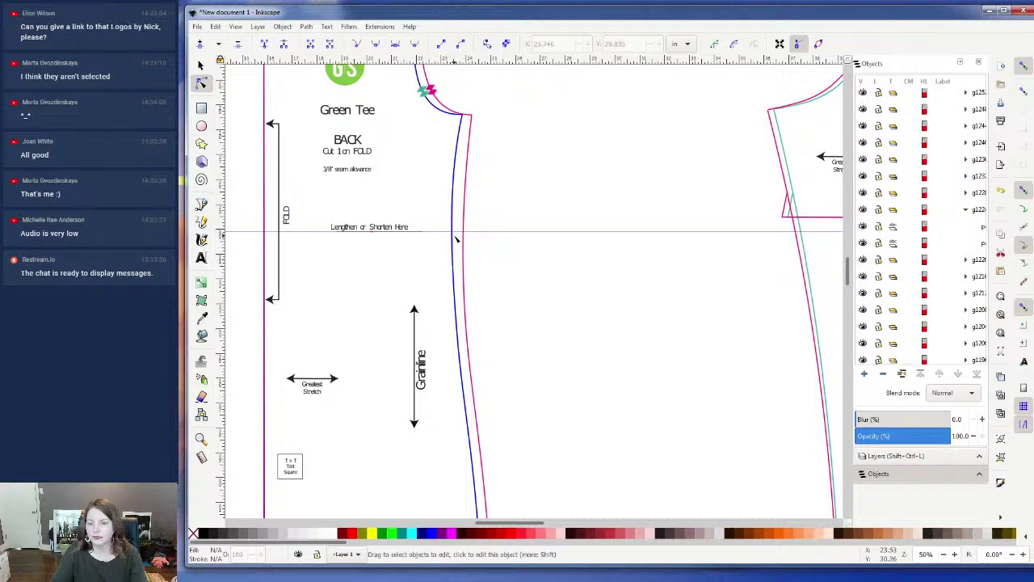
# - Insert a node on the blue outline's side seam at the Lengthen or Shorten line and line it up with the teal seam
pyautogui.click(456, 239)
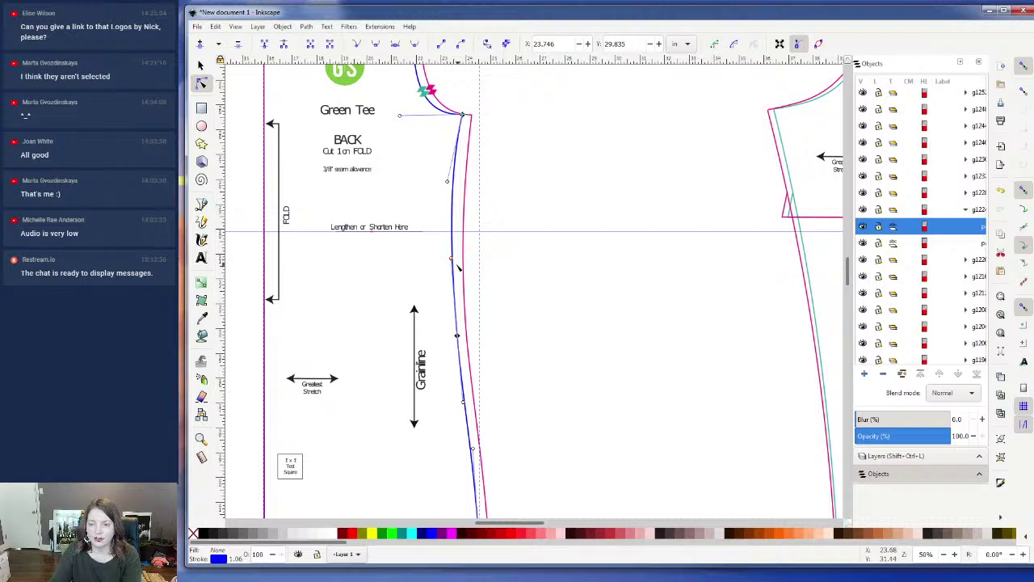
pyautogui.moveTo(453, 260); pyautogui.dragTo(464, 269)
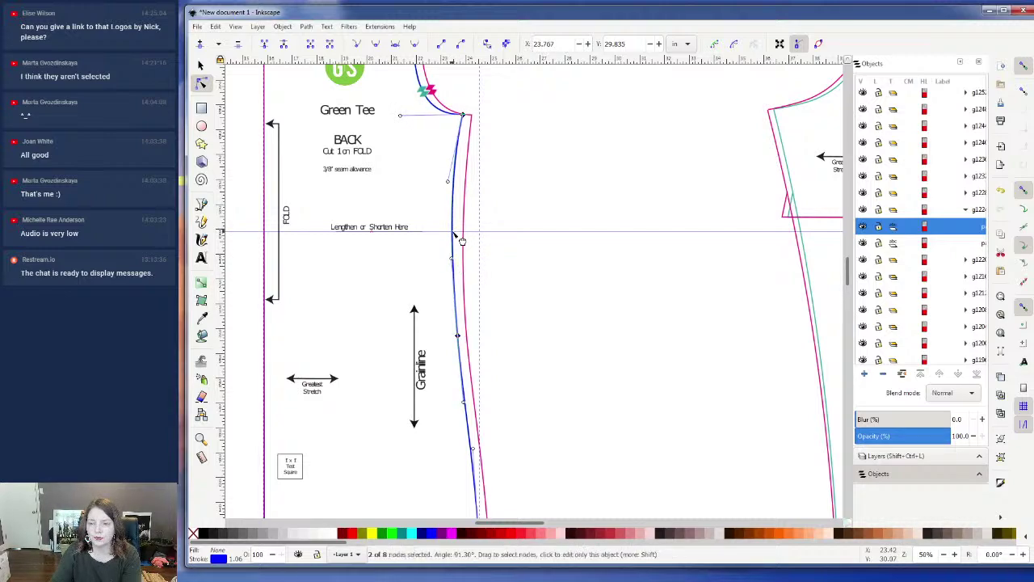
pyautogui.click(454, 233)
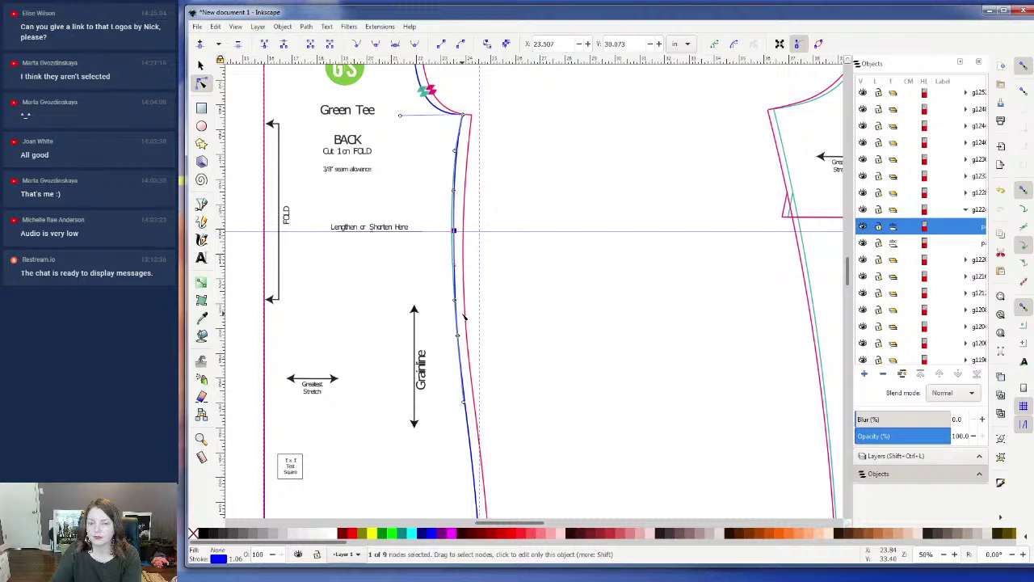
pyautogui.moveTo(455, 232); pyautogui.dragTo(452, 233)
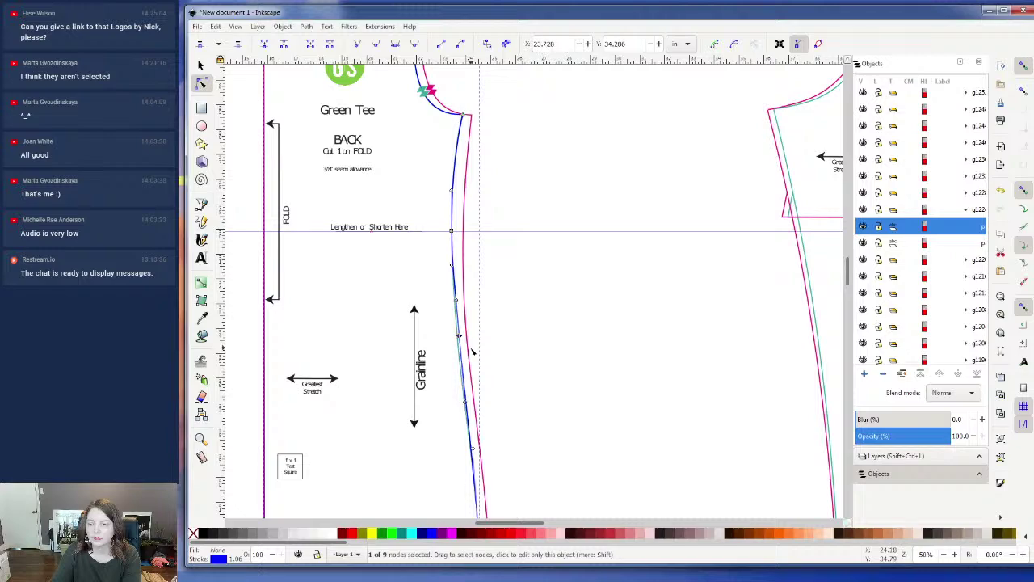
# - Try to shift the blue side seam's node beside the grainline arrow outward to the magenta seam
pyautogui.moveTo(459, 336); pyautogui.dragTo(468, 350)
pyautogui.moveTo(463, 301); pyautogui.dragTo(462, 307)
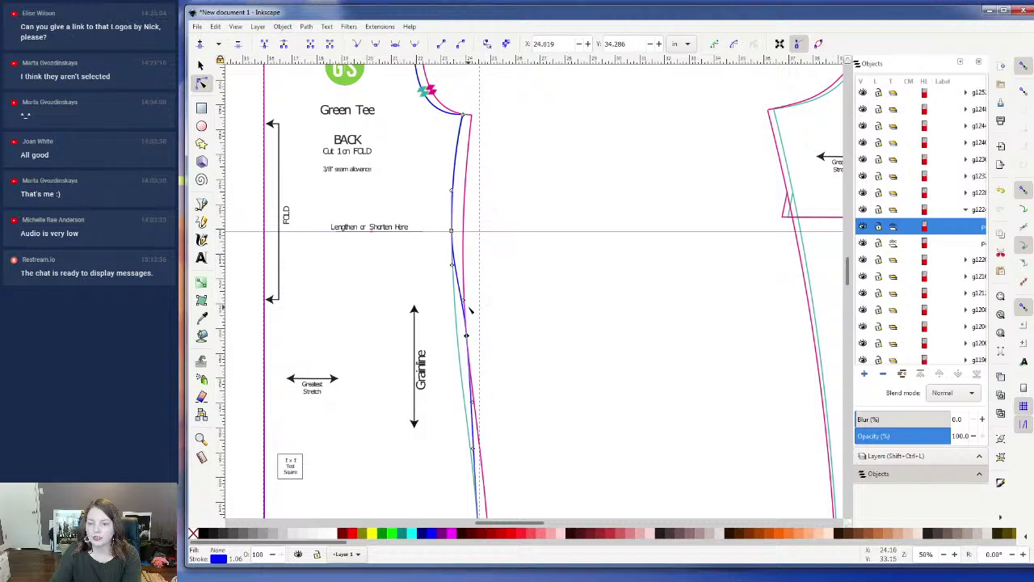
pyautogui.moveTo(476, 406); pyautogui.dragTo(464, 338)
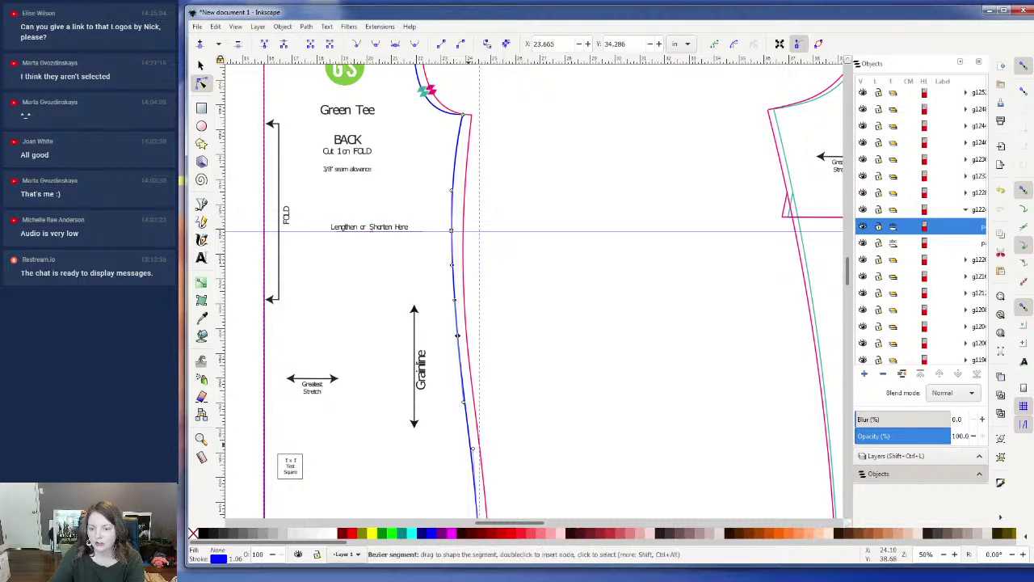
# - Break the blue outline at the corner node where the side seam meets the hem
pyautogui.scroll(-3, 481, 450)
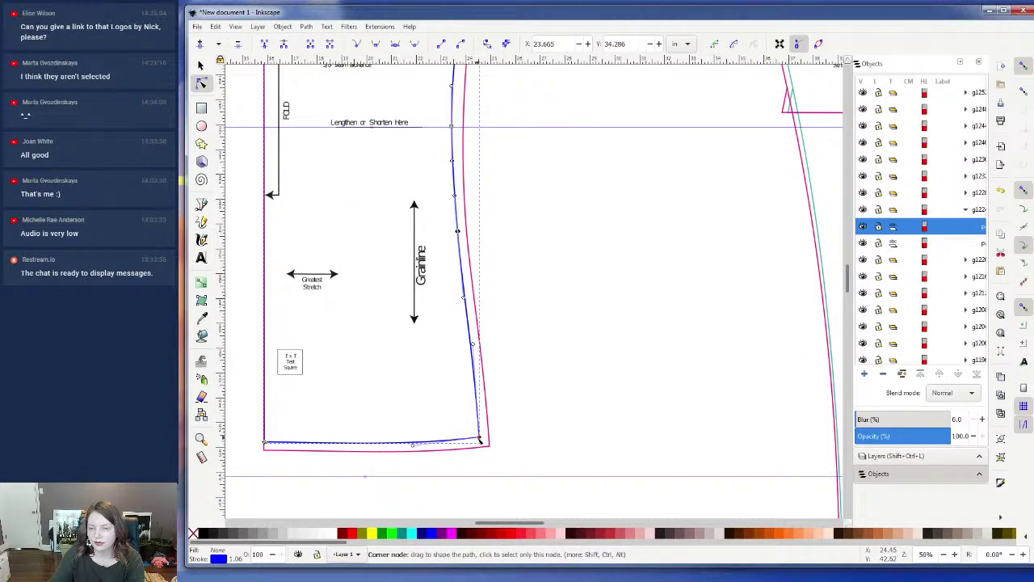
pyautogui.click(482, 439)
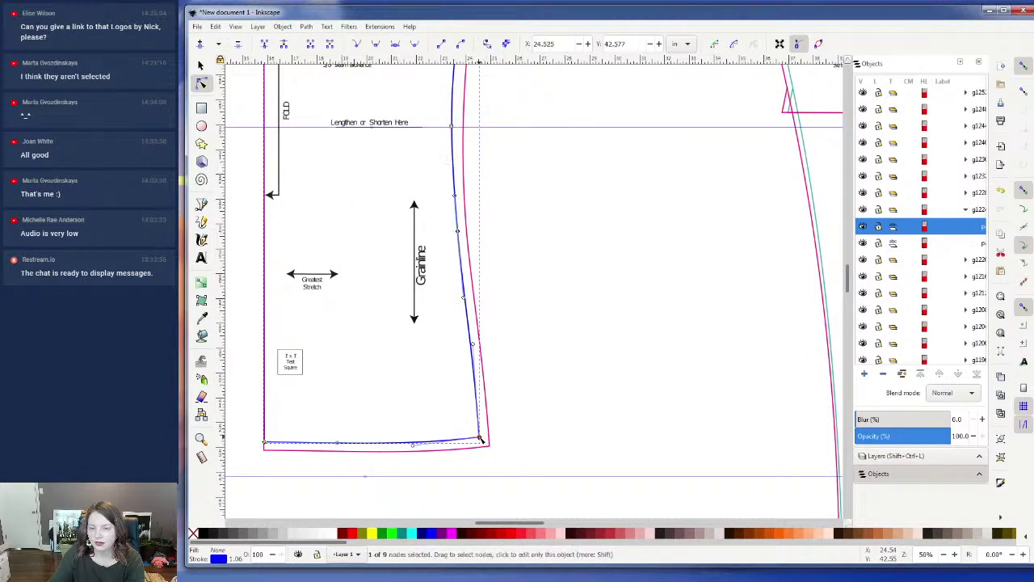
pyautogui.click(285, 44)
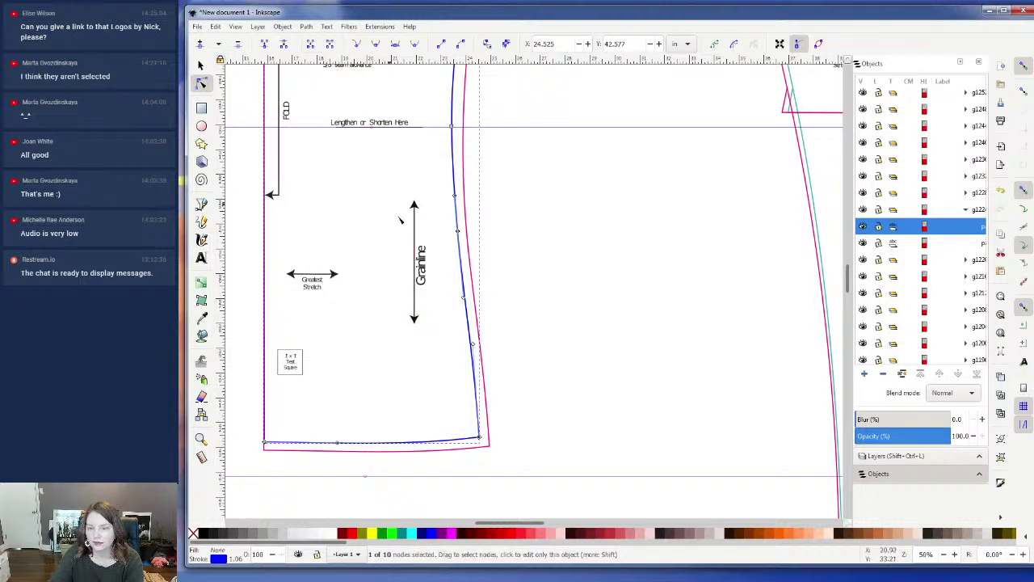
# - Move the loose lower end of the blue side seam to the magenta hem corner at X 24.921 in, Y 42.869 in
pyautogui.moveTo(482, 440); pyautogui.dragTo(498, 445)
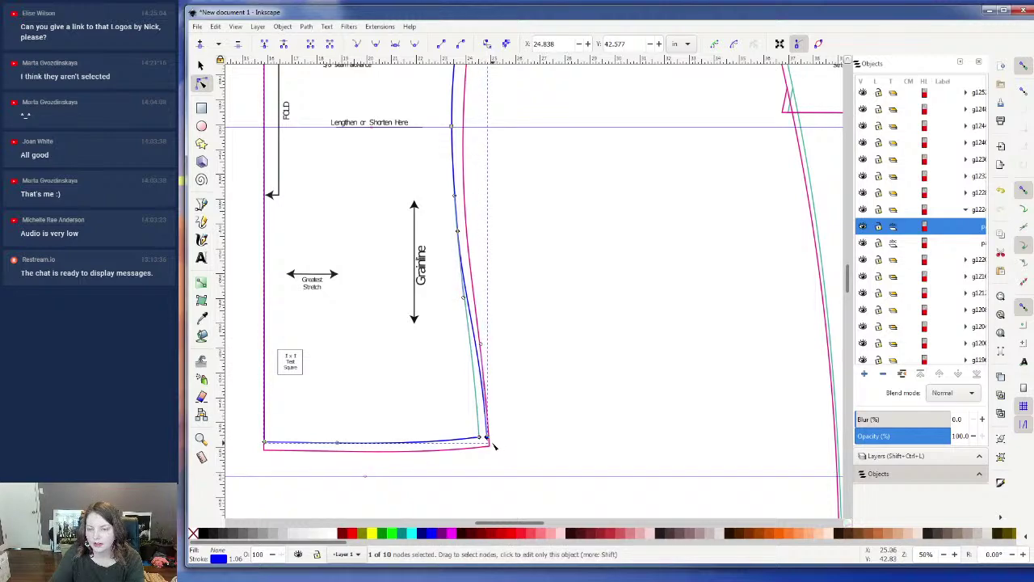
pyautogui.press('Right')
pyautogui.press('Right')
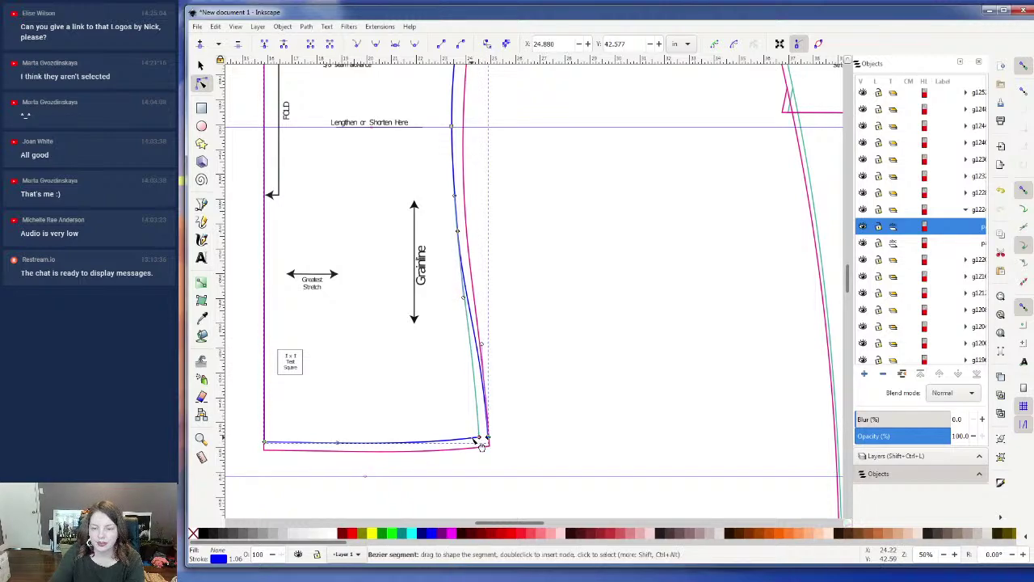
pyautogui.press('Down')
pyautogui.press('Down')
pyautogui.press('Down')
pyautogui.press('Down')
pyautogui.press('Down')
pyautogui.press('Down')
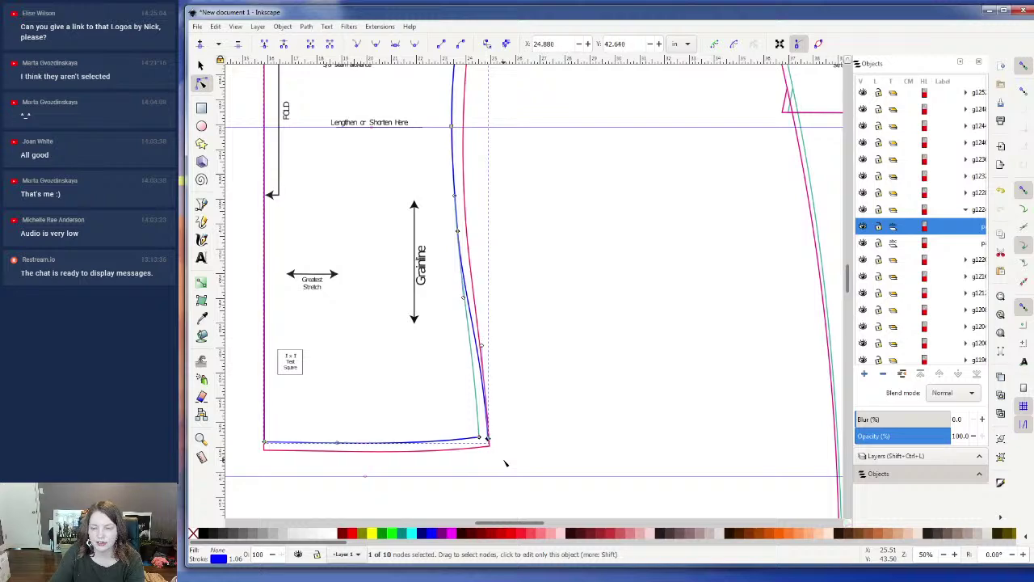
pyautogui.press('Down')
pyautogui.press('Down')
pyautogui.press('Down')
pyautogui.press('Down')
pyautogui.press('Down')
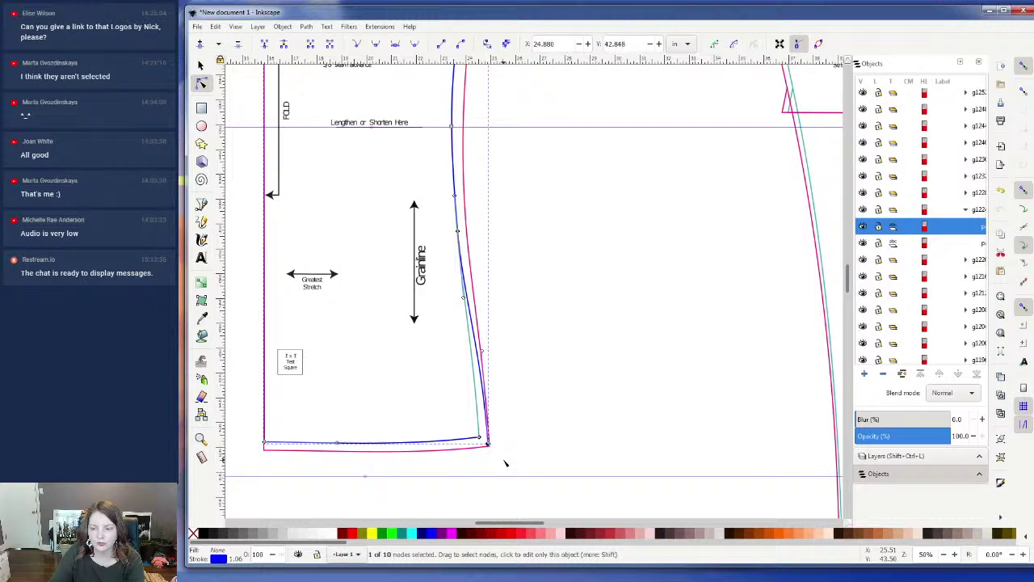
pyautogui.press('Right')
pyautogui.press('Right')
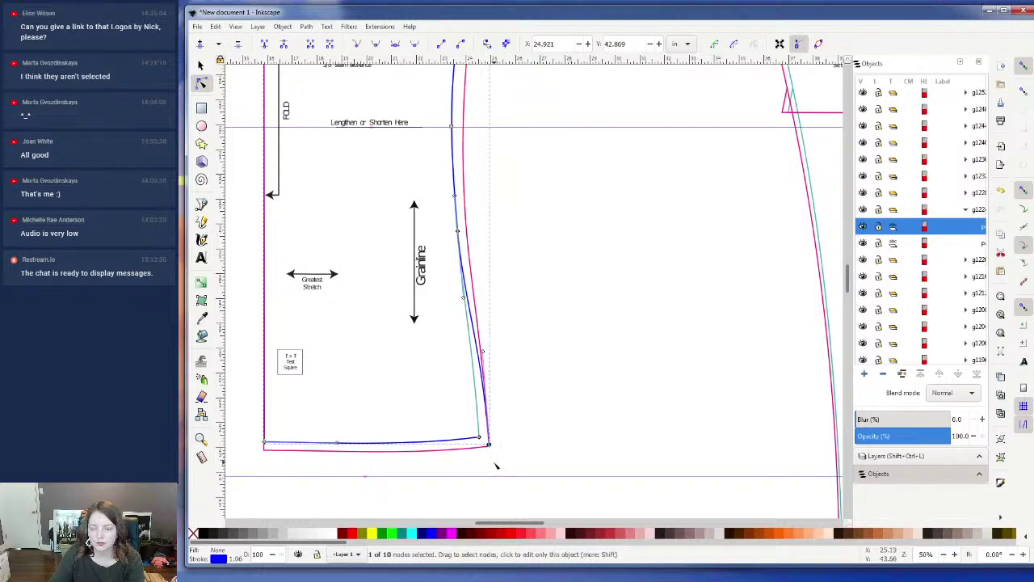
# - Shift the blue side seam's lower section outward and move the node beside the grainline arrow to X 23.894 in
pyautogui.scroll(5, 541, 408)
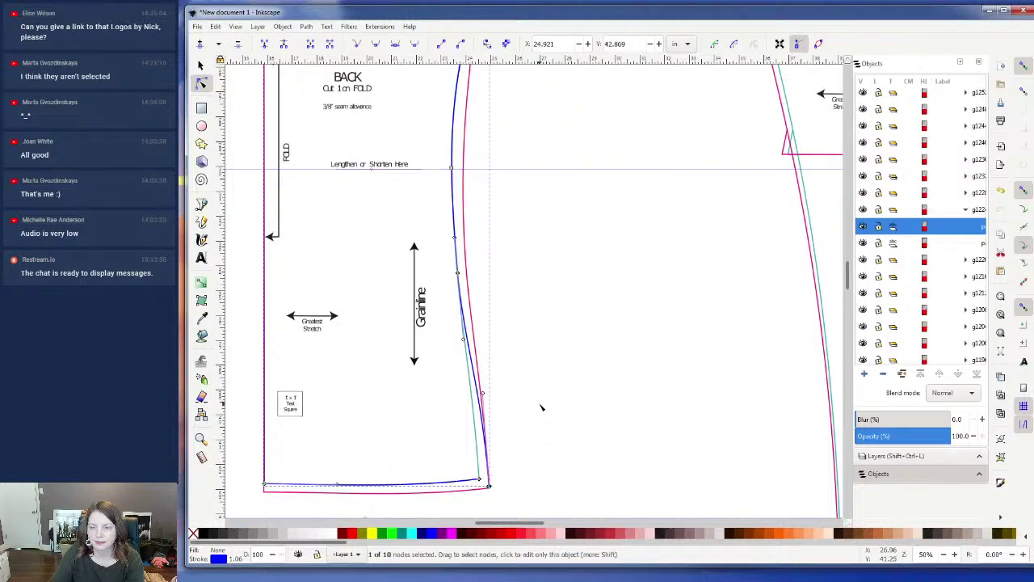
pyautogui.scroll(-2, 541, 408)
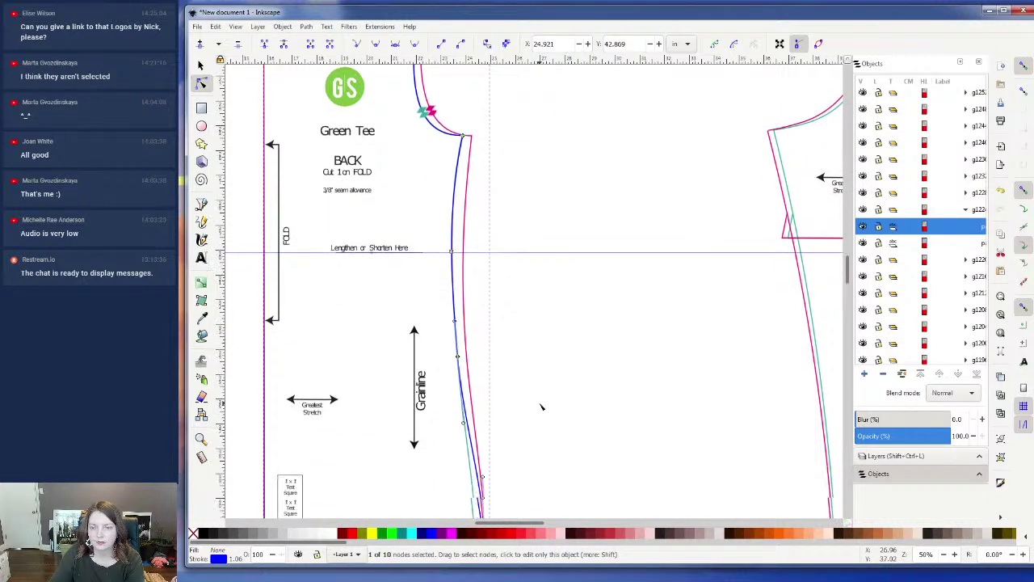
pyautogui.click(480, 406)
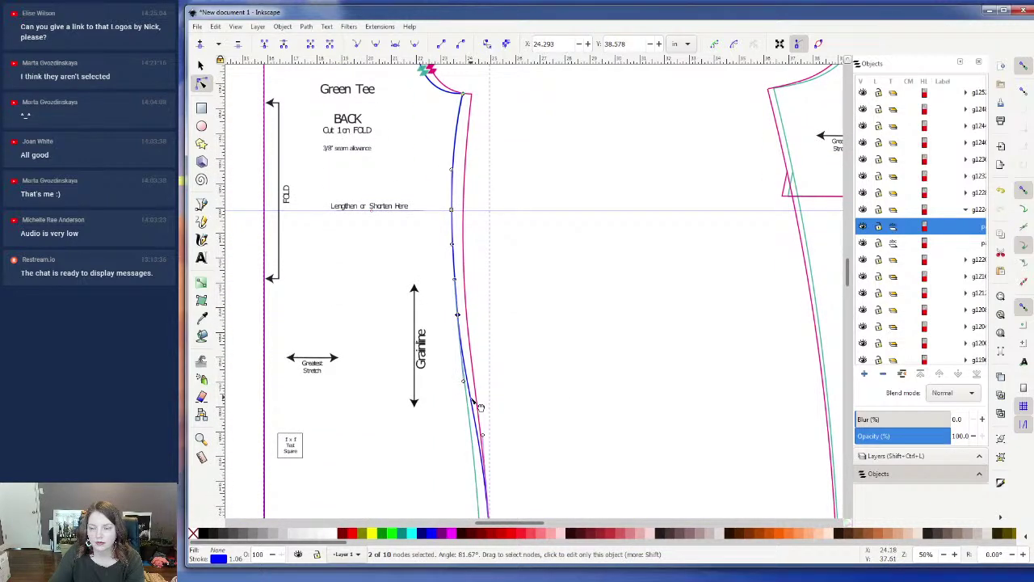
pyautogui.moveTo(465, 390); pyautogui.dragTo(479, 395)
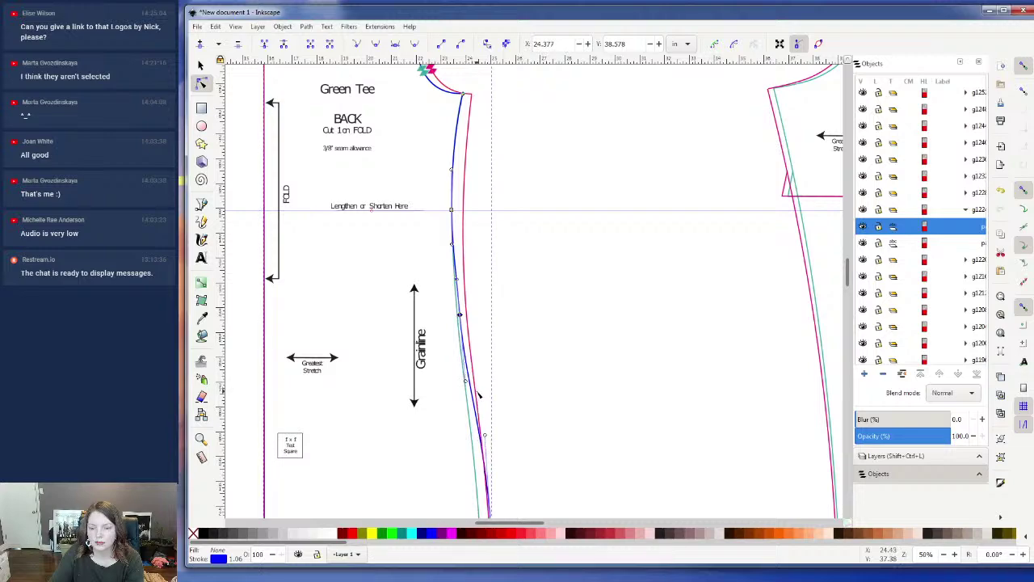
pyautogui.click(461, 315)
pyautogui.moveTo(464, 317); pyautogui.dragTo(472, 320)
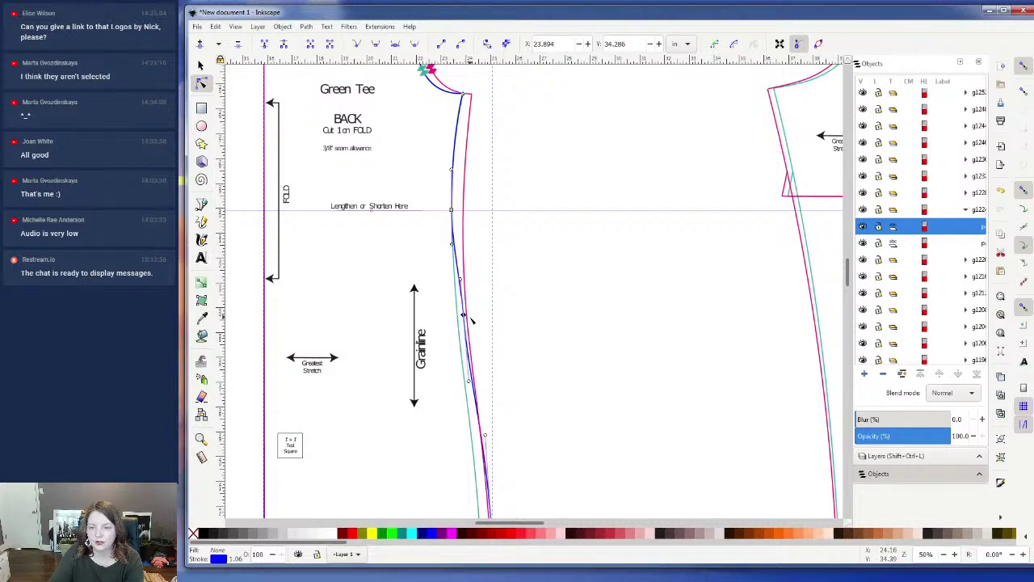
# - Adjust the lower curve handle of the blue node at the Lengthen or Shorten line to soften the side seam's bend
pyautogui.scroll(-2, 544, 289)
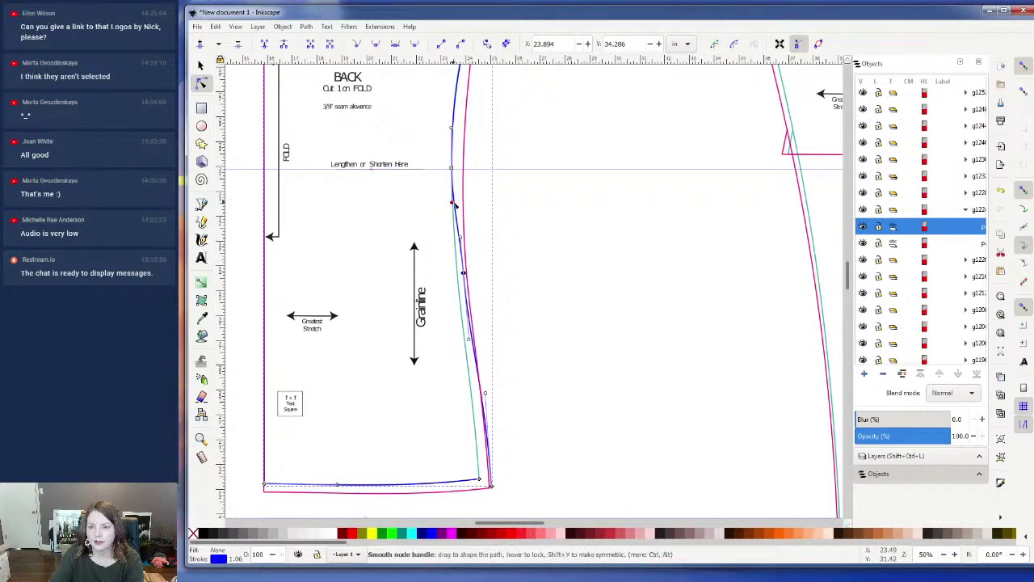
pyautogui.moveTo(456, 206); pyautogui.dragTo(453, 207)
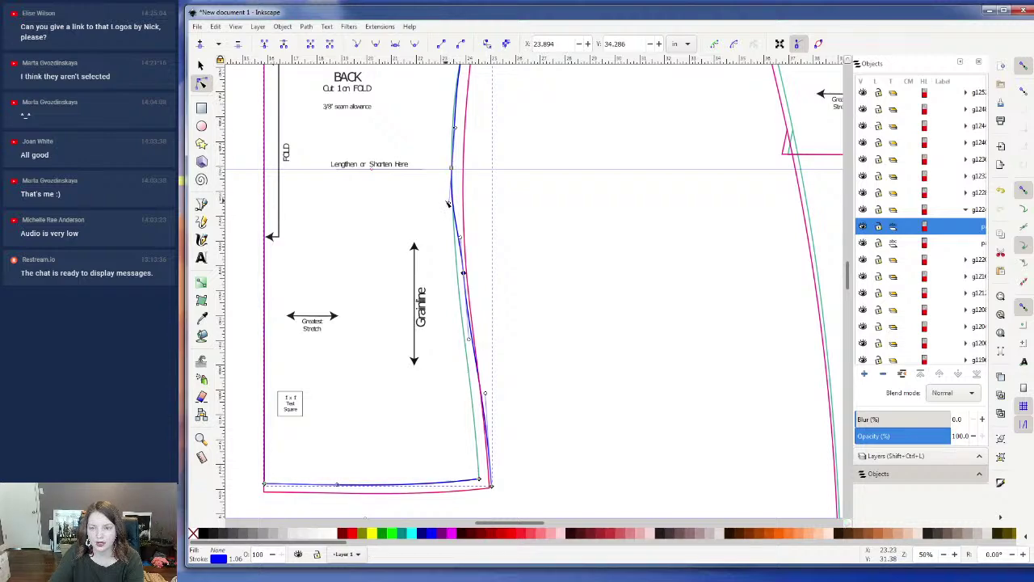
pyautogui.hotkey('ctrl', 'z')
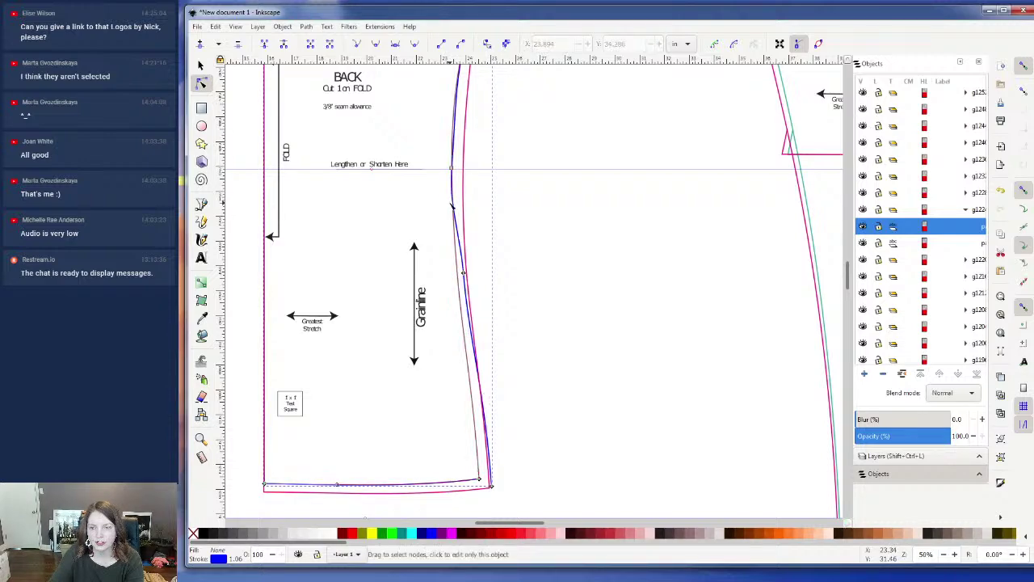
pyautogui.click(464, 210)
pyautogui.moveTo(451, 201); pyautogui.dragTo(450, 205)
pyautogui.click(535, 272)
pyautogui.scroll(-1, 525, 267)
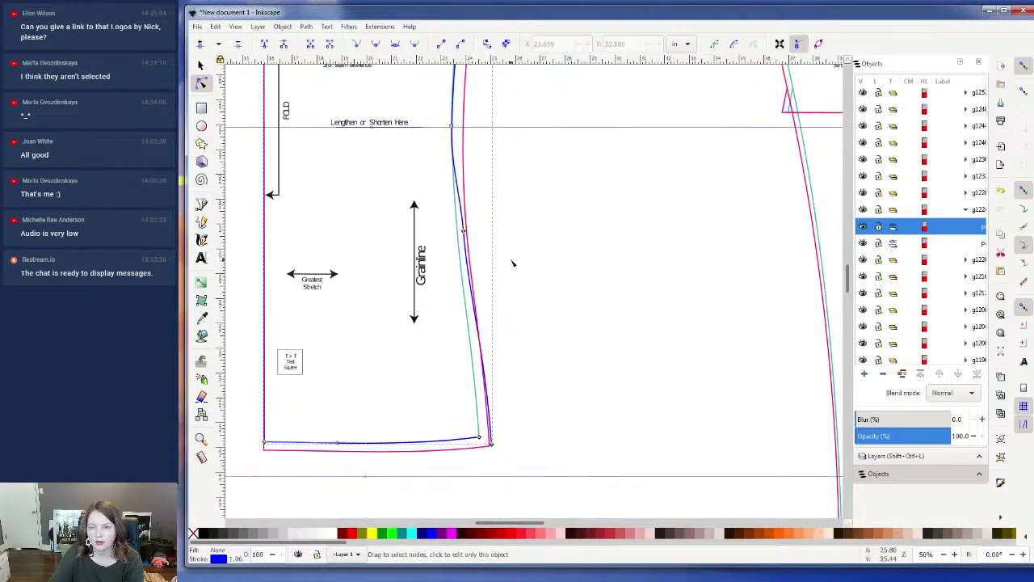
# - Nudge the blue node beside the grainline arrow inward to X 23.769 in
pyautogui.click(464, 216)
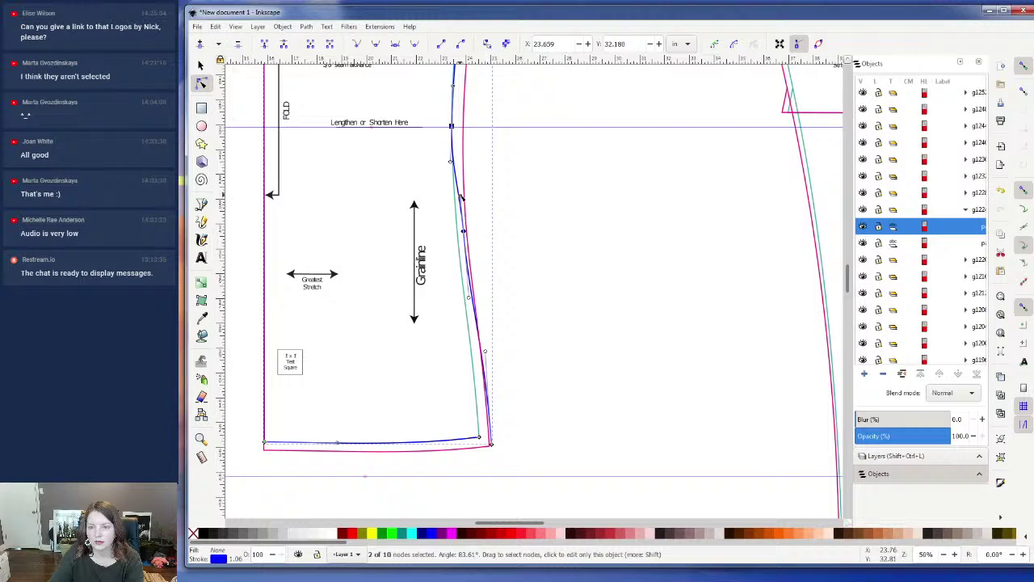
pyautogui.click(519, 203)
pyautogui.click(463, 232)
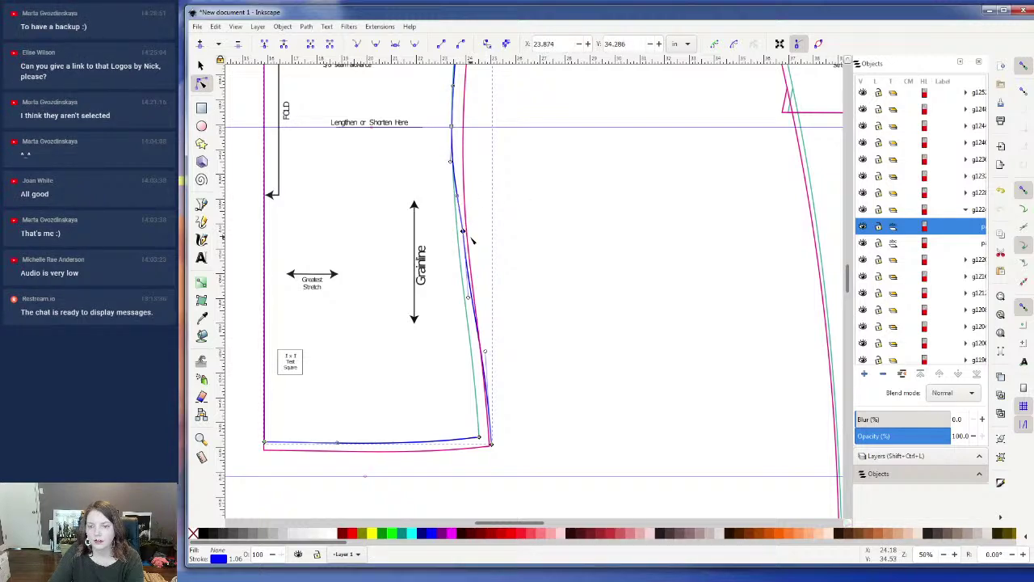
pyautogui.press('Left')
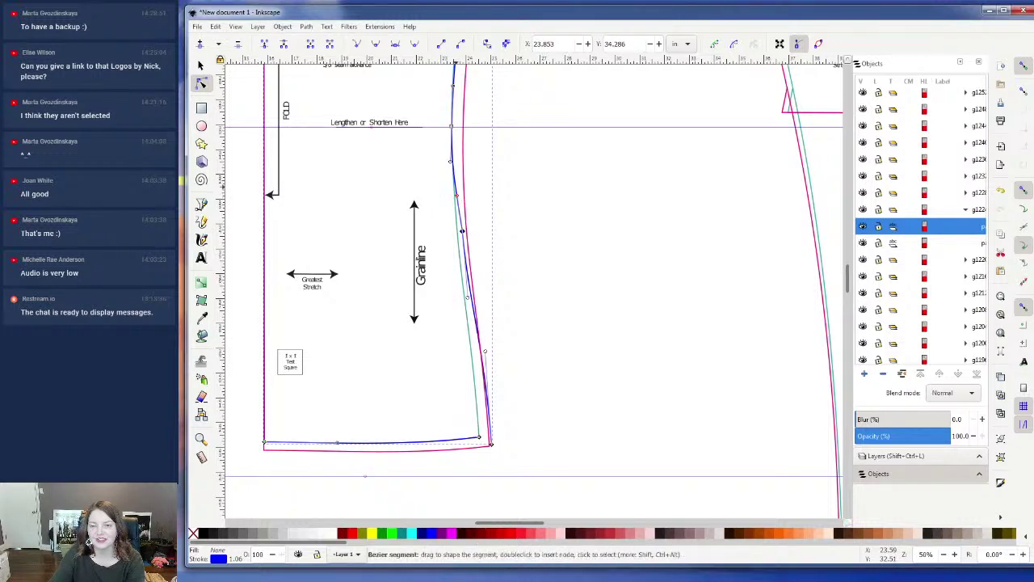
pyautogui.scroll(1, 444, 158)
pyautogui.scroll(1, 444, 158)
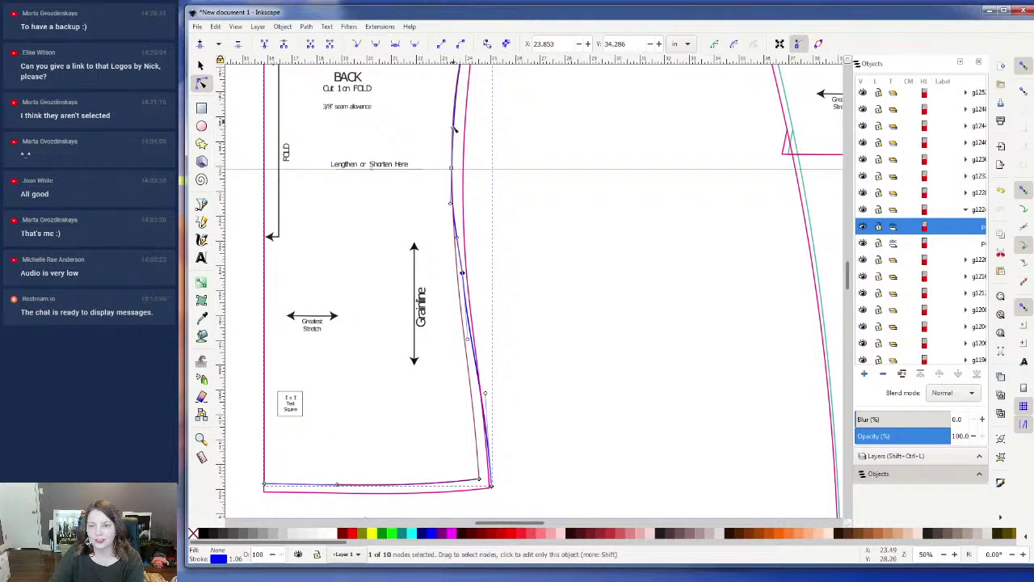
pyautogui.scroll(4, 455, 123)
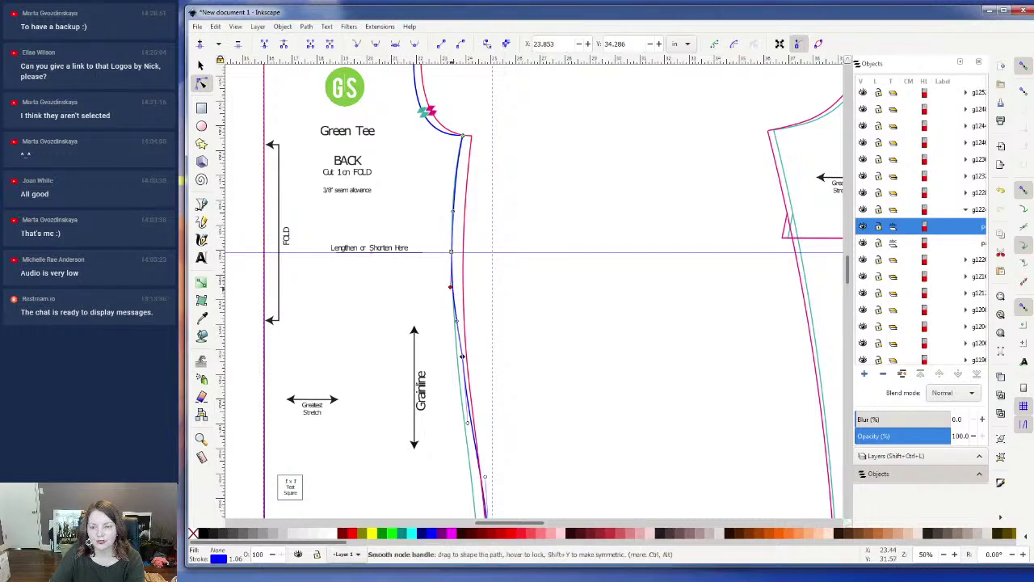
pyautogui.scroll(-2, 452, 307)
pyautogui.moveTo(463, 316); pyautogui.dragTo(463, 317)
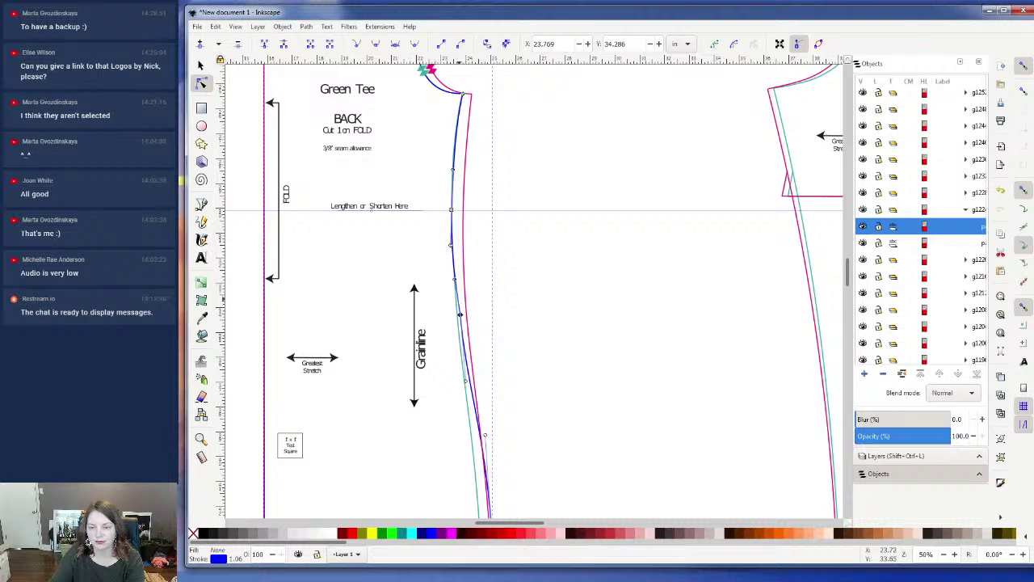
# - Move the blue node beside the grainline arrow outward to X 23.999 in and pull its lower handle slightly inward
pyautogui.moveTo(462, 315); pyautogui.dragTo(476, 315)
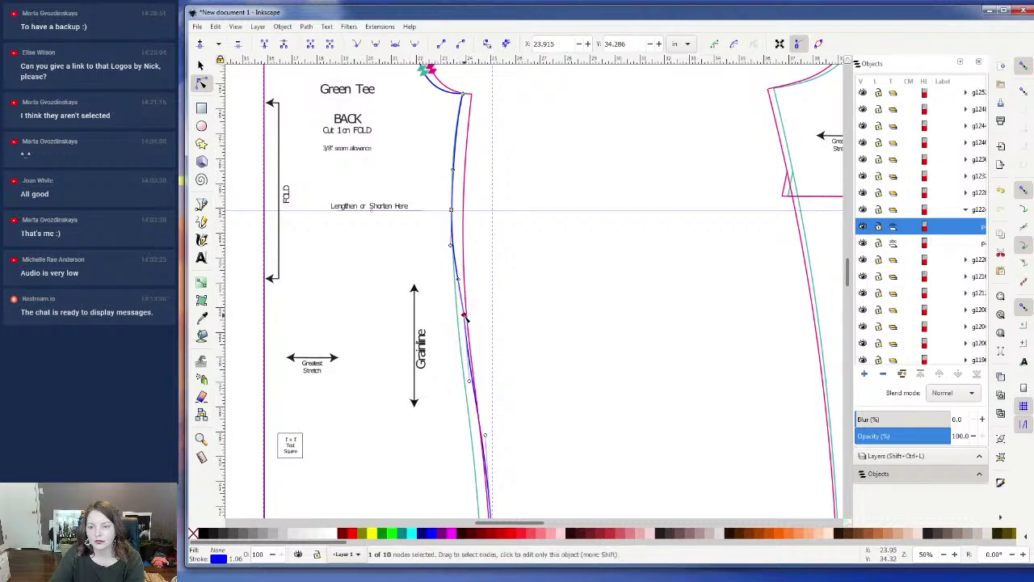
pyautogui.press('Right')
pyautogui.press('Right')
pyautogui.press('Right')
pyautogui.press('Right')
pyautogui.press('Right')
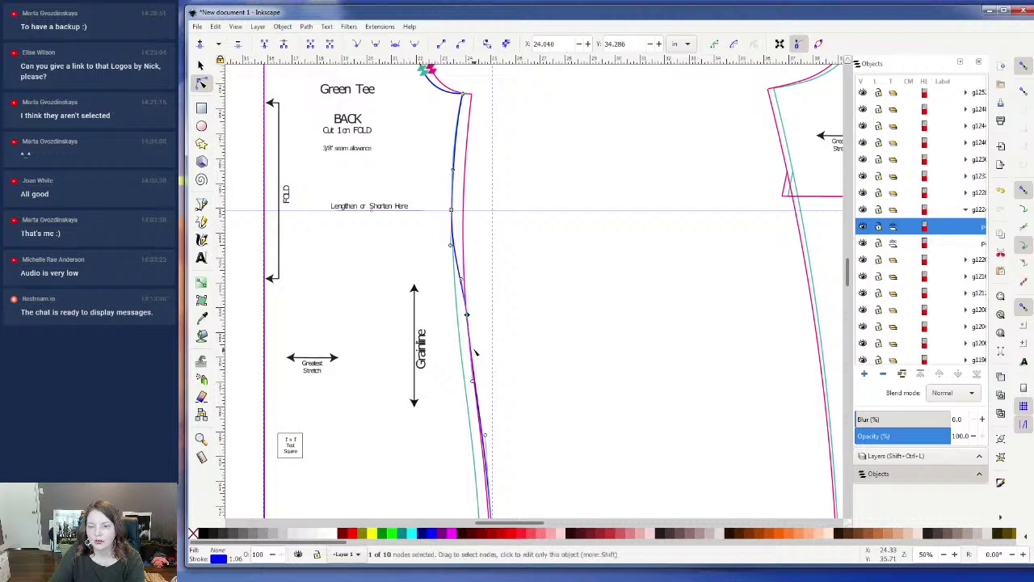
pyautogui.press('Left')
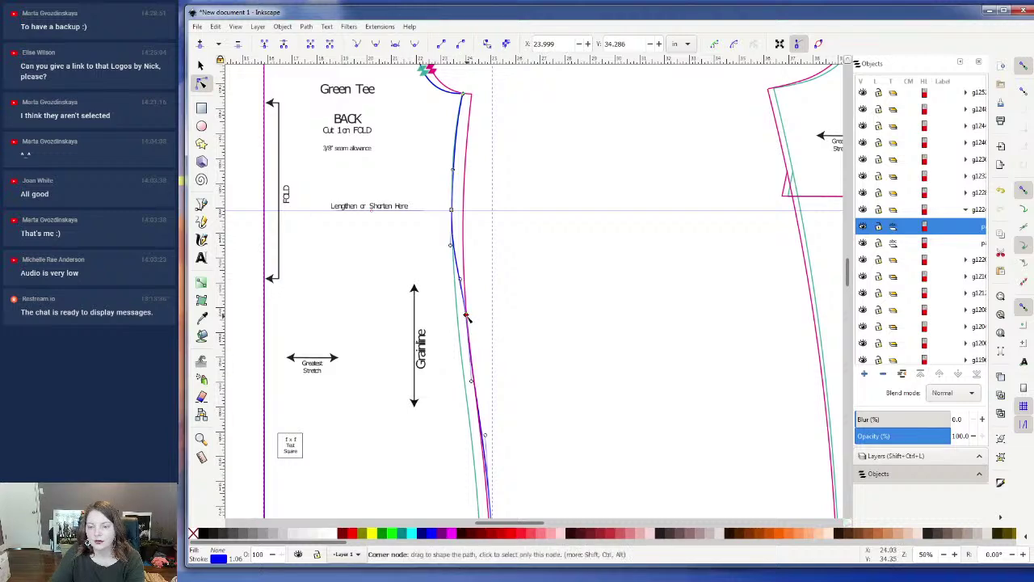
pyautogui.moveTo(471, 380); pyautogui.dragTo(470, 384)
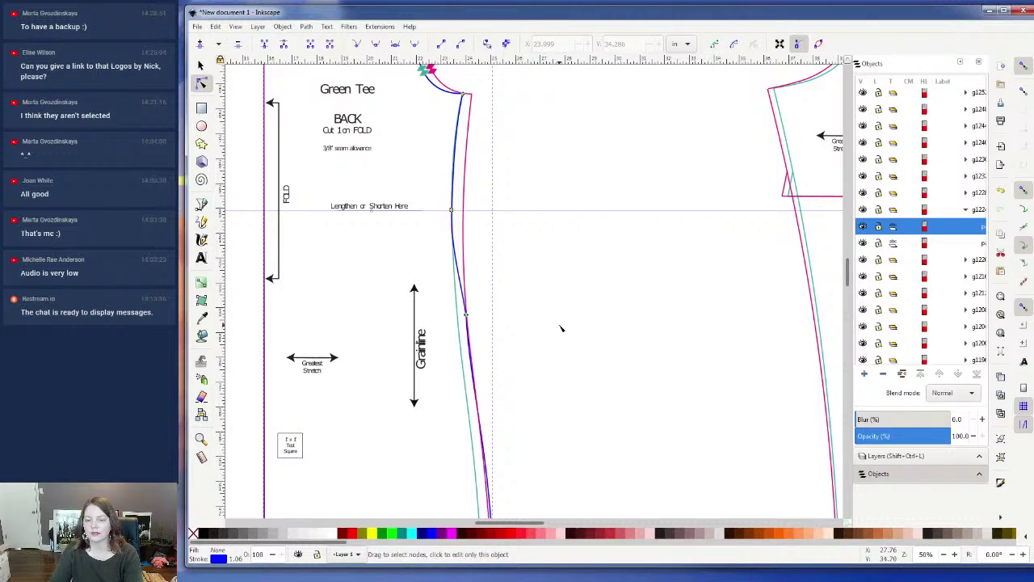
# - Insert a side seam node just above the grainline node and shift both inward, placing the new one at X 23.744 in
pyautogui.scroll(-2, 561, 328)
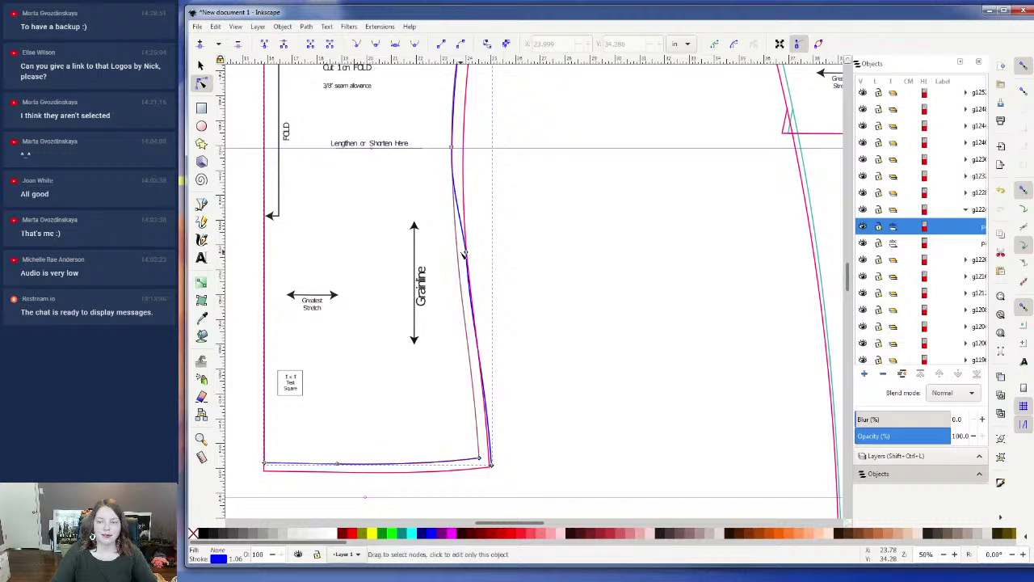
pyautogui.click(470, 243)
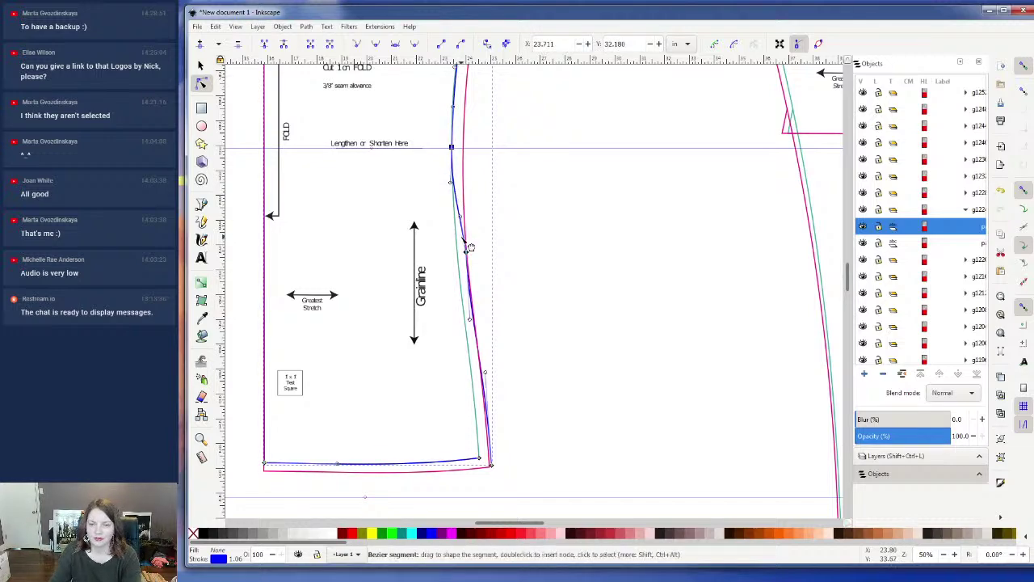
pyautogui.click(462, 235)
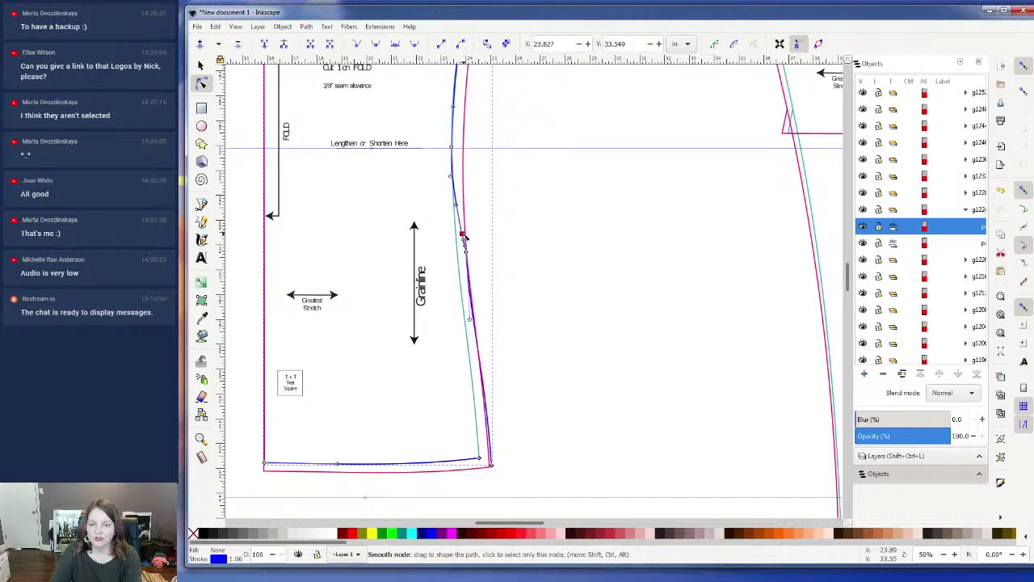
pyautogui.moveTo(467, 254); pyautogui.dragTo(462, 239)
pyautogui.click(462, 237)
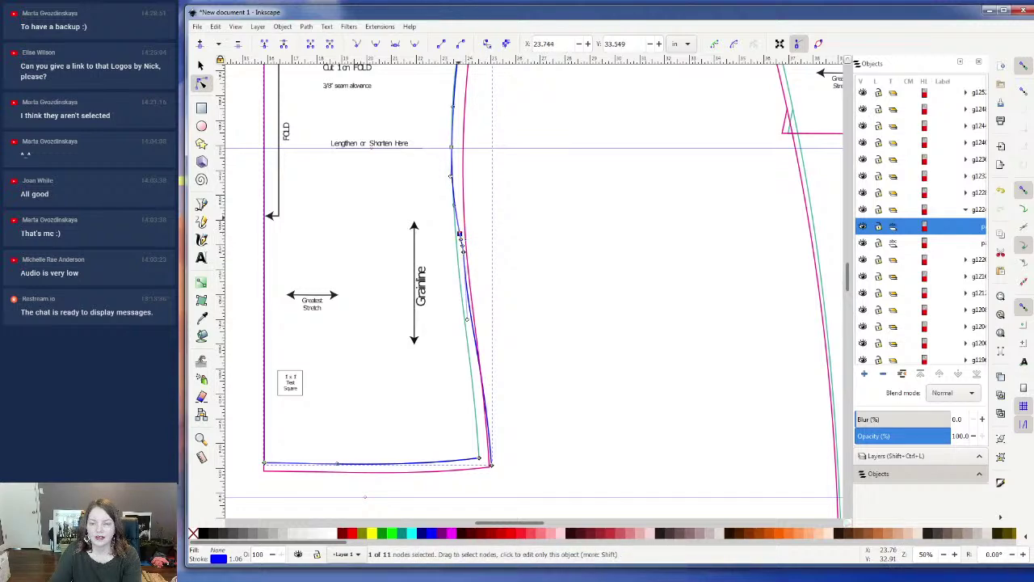
# - Make the three blue side seam nodes from the Lengthen or Shorten line down to the grainline arrow auto-smooth
pyautogui.moveTo(444, 198); pyautogui.dragTo(483, 273)
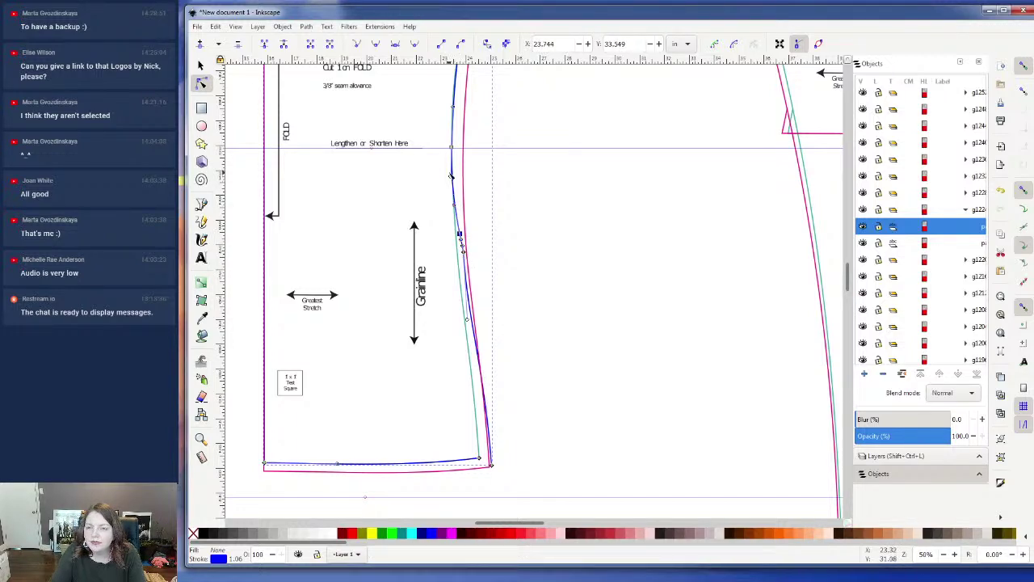
pyautogui.moveTo(447, 133); pyautogui.dragTo(487, 256)
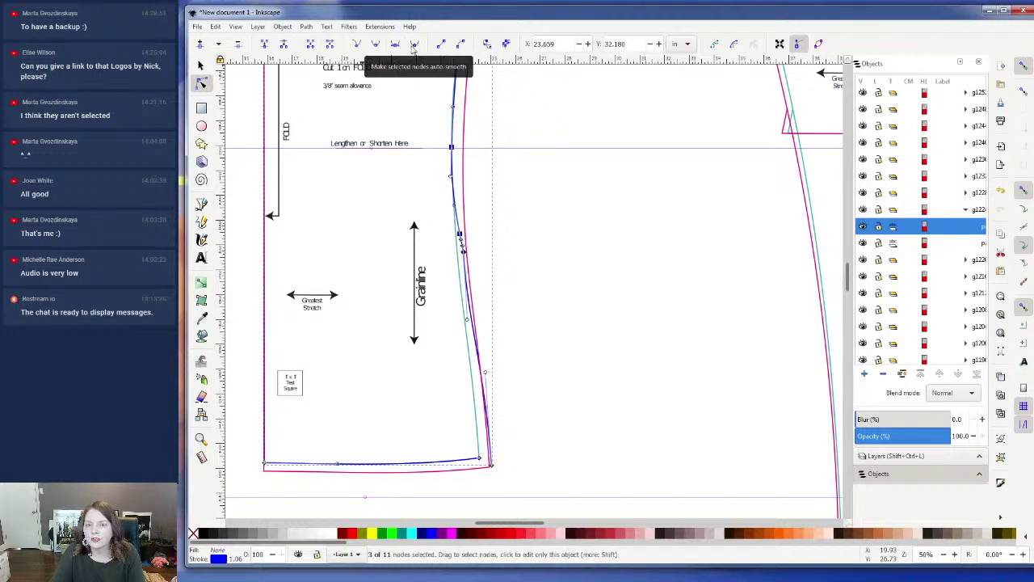
pyautogui.click(413, 45)
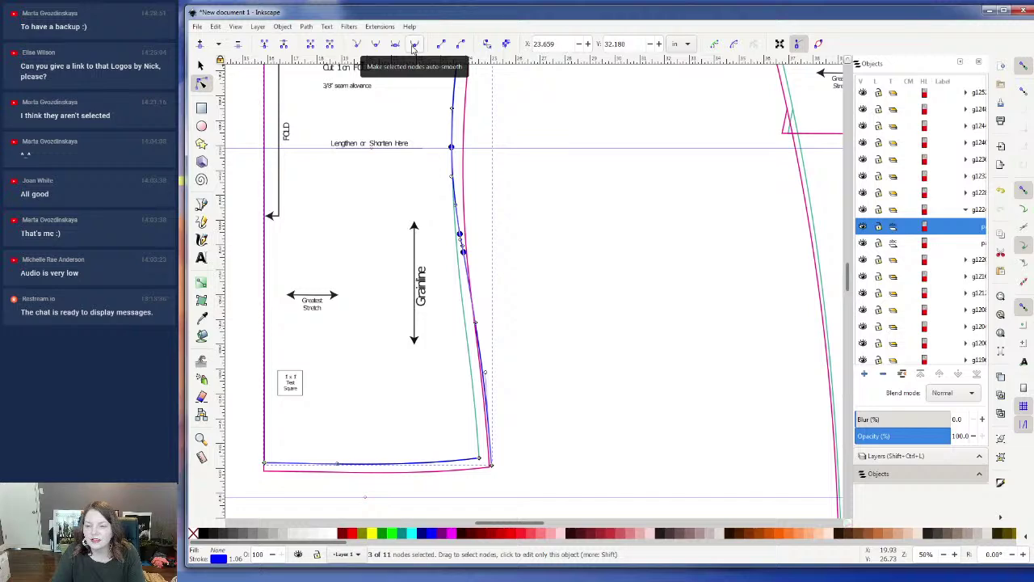
pyautogui.click(574, 260)
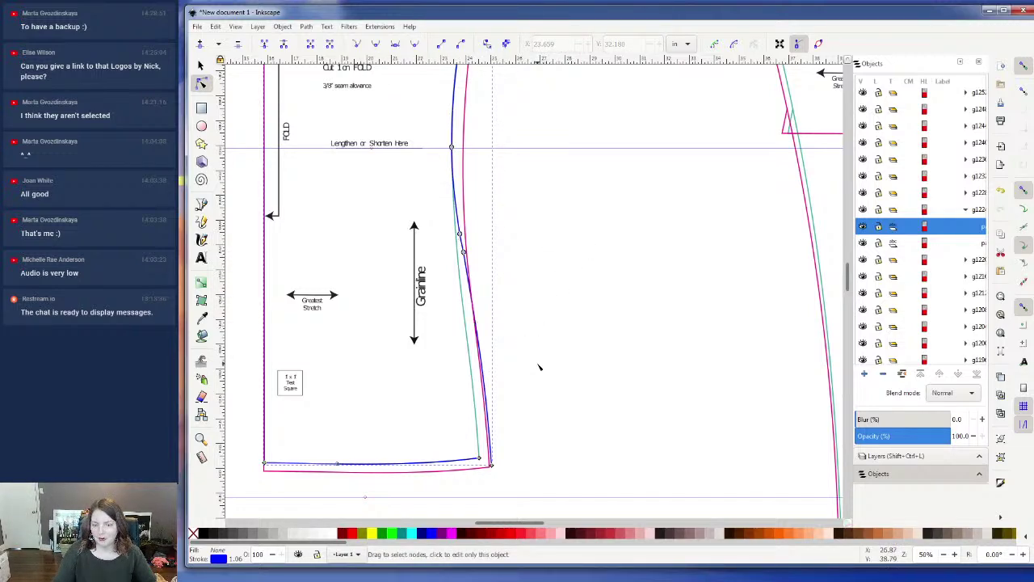
# - Shift the lowest blue side seam section inward onto the magenta seam and join its end node with the hem's end node
pyautogui.click(492, 433)
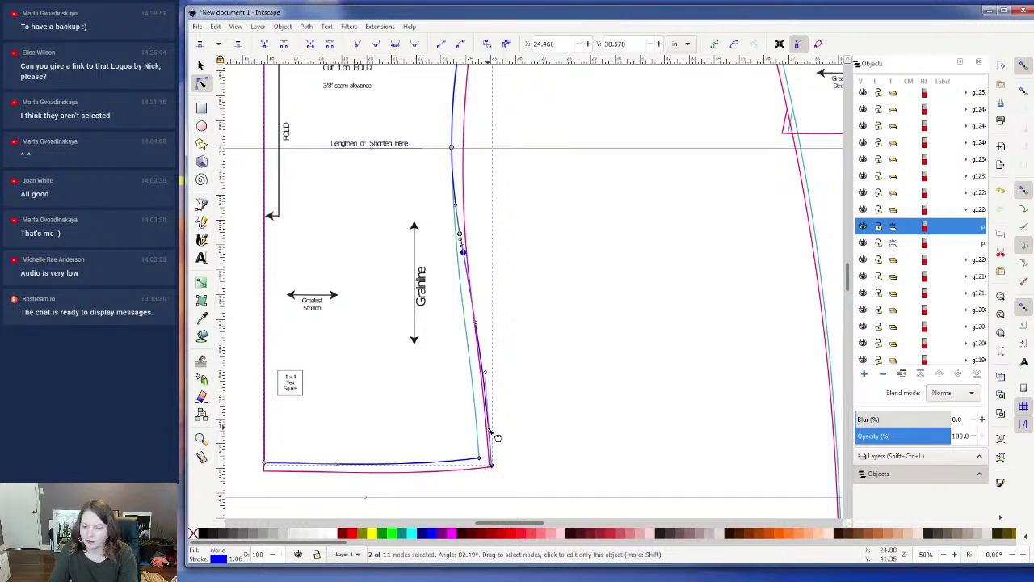
pyautogui.moveTo(498, 437); pyautogui.dragTo(492, 434)
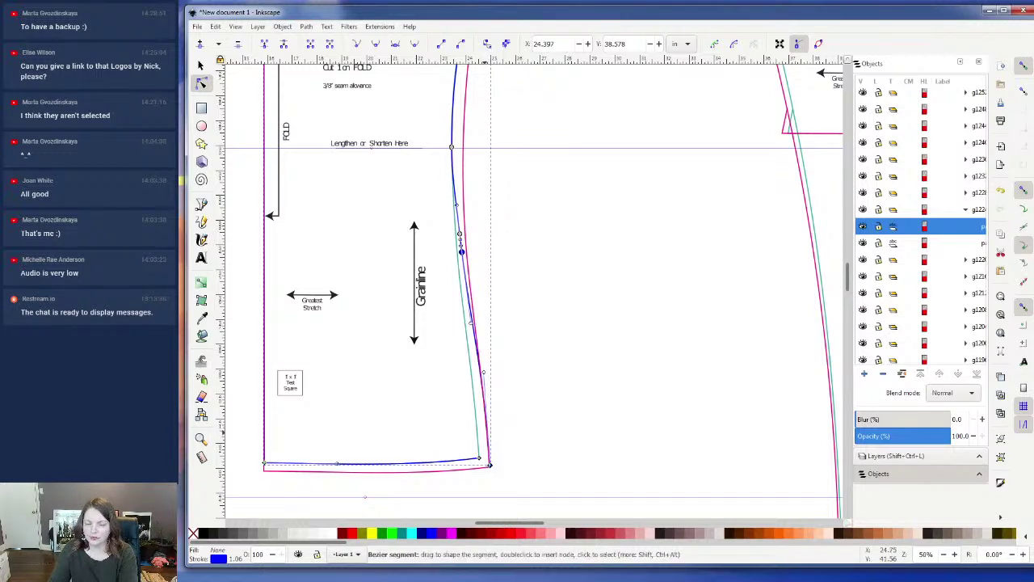
pyautogui.click(479, 459)
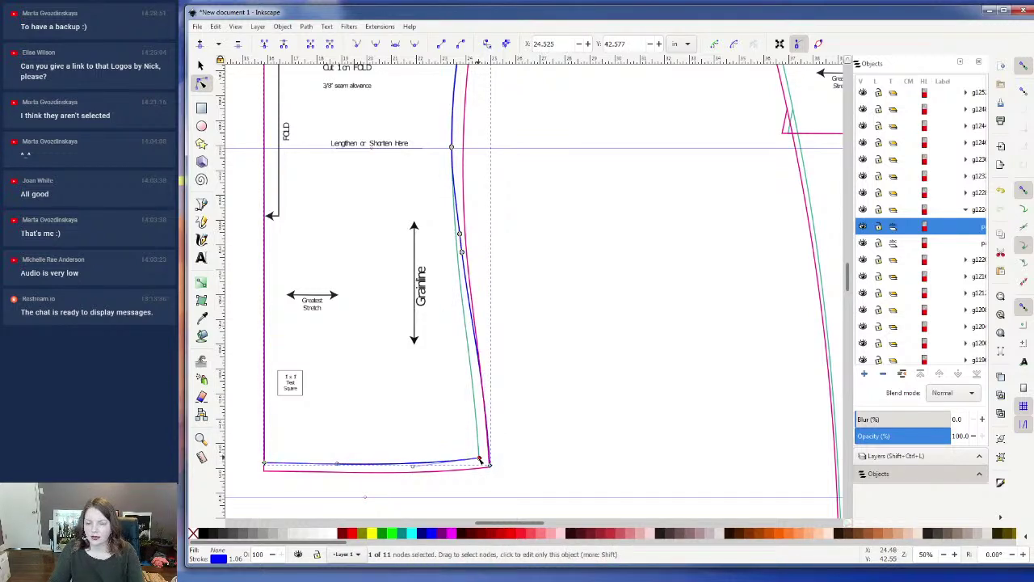
pyautogui.moveTo(479, 458)
pyautogui.mouseDown()
pyautogui.moveTo(491, 466)
pyautogui.moveTo(480, 458)
pyautogui.mouseUp()
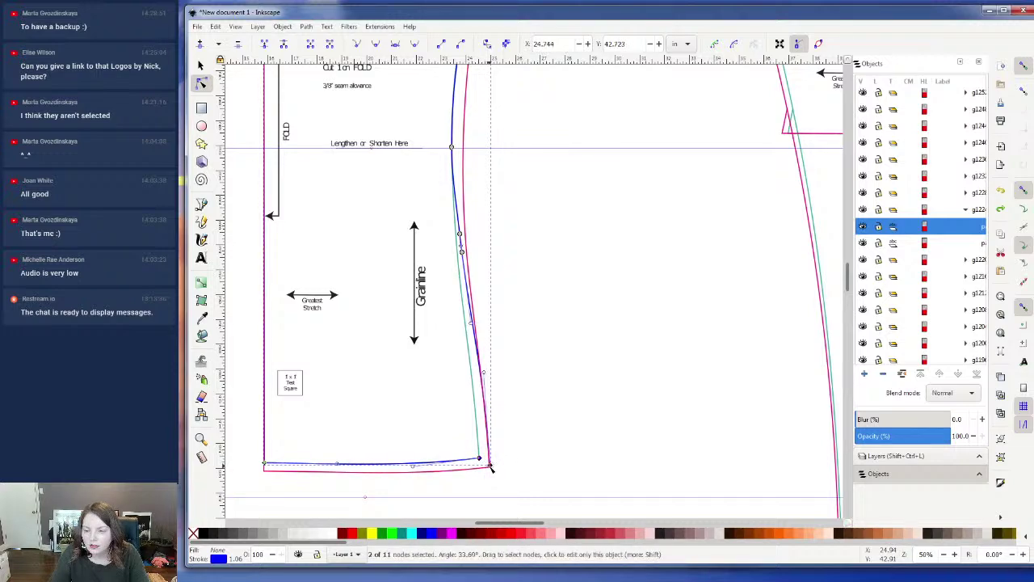
pyautogui.click(470, 323)
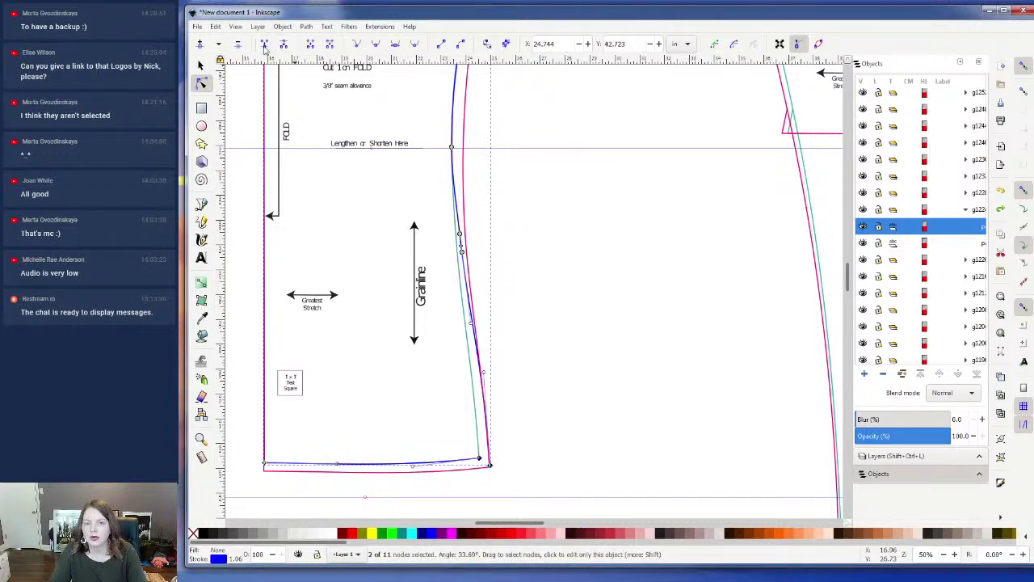
pyautogui.click(264, 46)
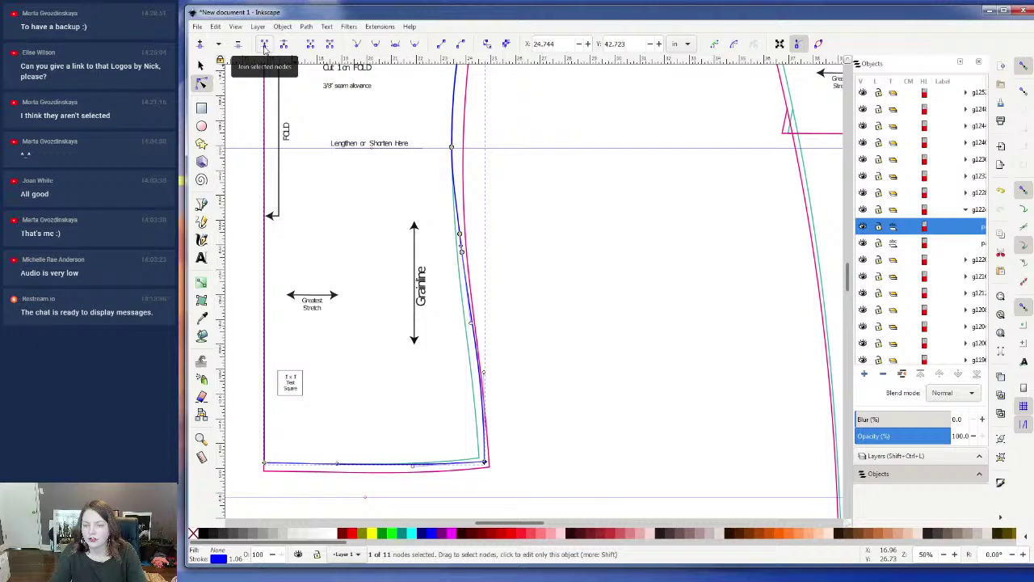
# - Move the joined blue hem corner node outward and down to X 24.911 in, Y 42.890 in
pyautogui.press('Right')
pyautogui.press('Right')
pyautogui.press('Right')
pyautogui.press('Right')
pyautogui.press('Right')
pyautogui.press('Right')
pyautogui.press('Right')
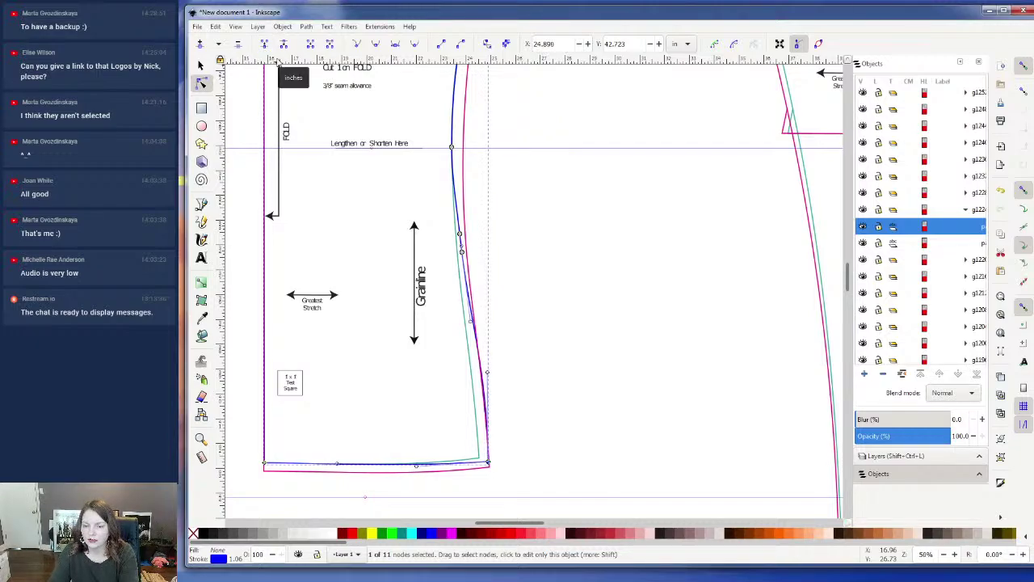
pyautogui.press('Right')
pyautogui.press('Down')
pyautogui.press('Down')
pyautogui.press('Down')
pyautogui.press('Down')
pyautogui.press('Down')
pyautogui.press('Down')
pyautogui.press('Down')
pyautogui.press('Down')
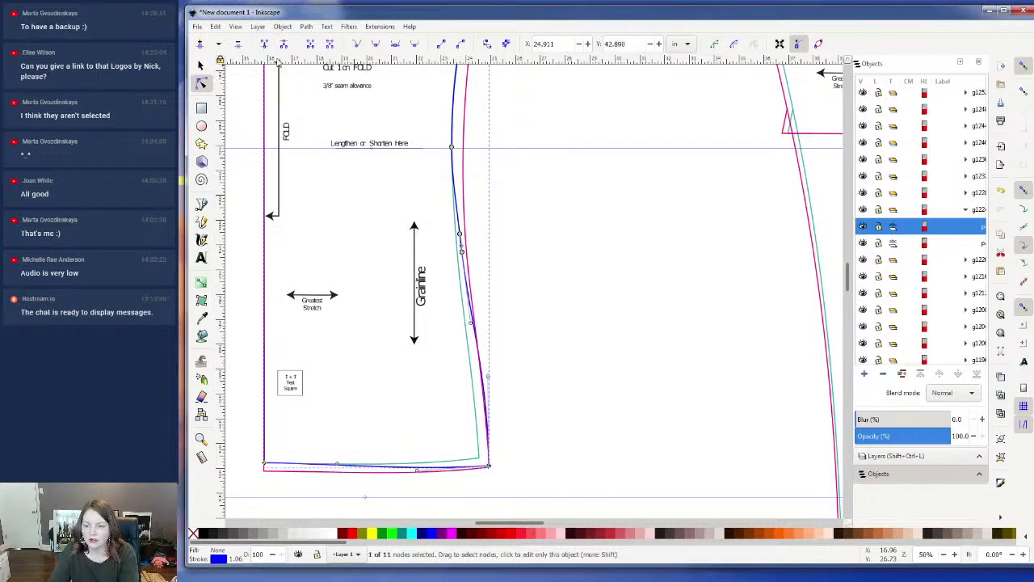
# - Lower the joined blue hem corner node onto the magenta hem at X 24.911 in, Y 42.952 in
pyautogui.press('Right')
pyautogui.press('Right')
pyautogui.press('Down')
pyautogui.press('Down')
pyautogui.press('Down')
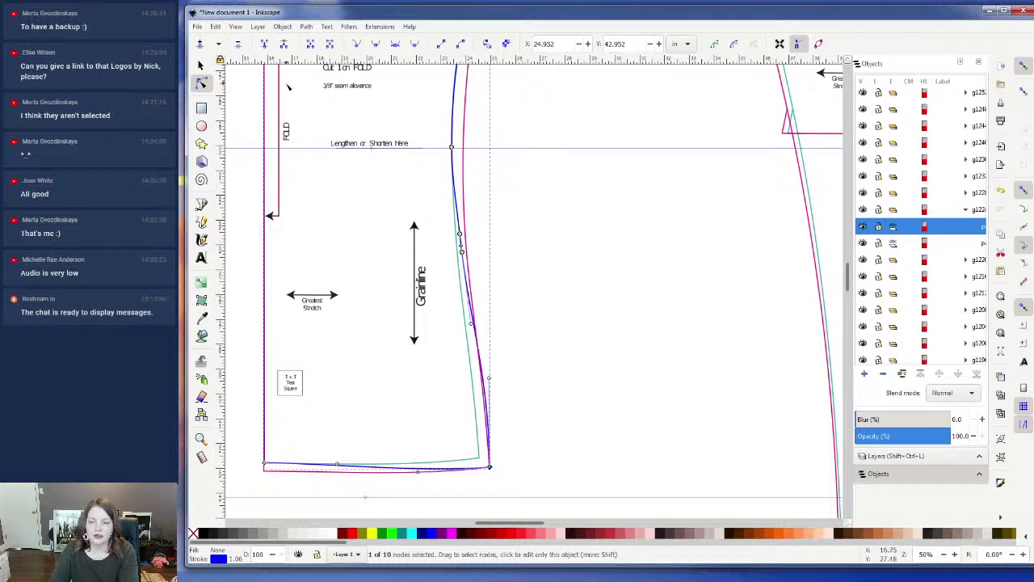
pyautogui.press('Left')
pyautogui.press('Left')
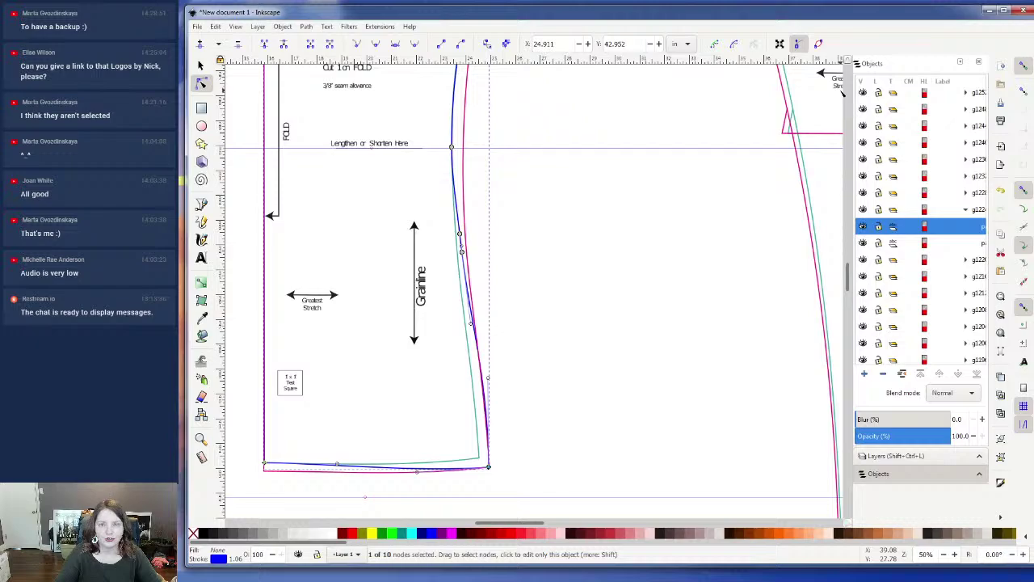
# - Close the graded document without saving, open FBA - Step 1.svg from the Nicole's Inkscape Streams folder, and place its window fully in view
pyautogui.click(1025, 11)
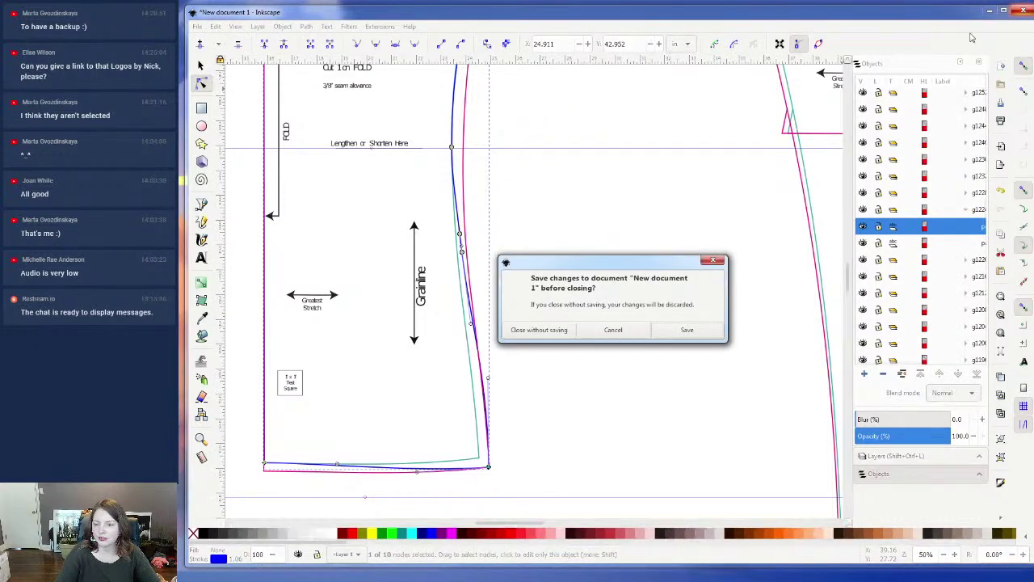
pyautogui.click(535, 336)
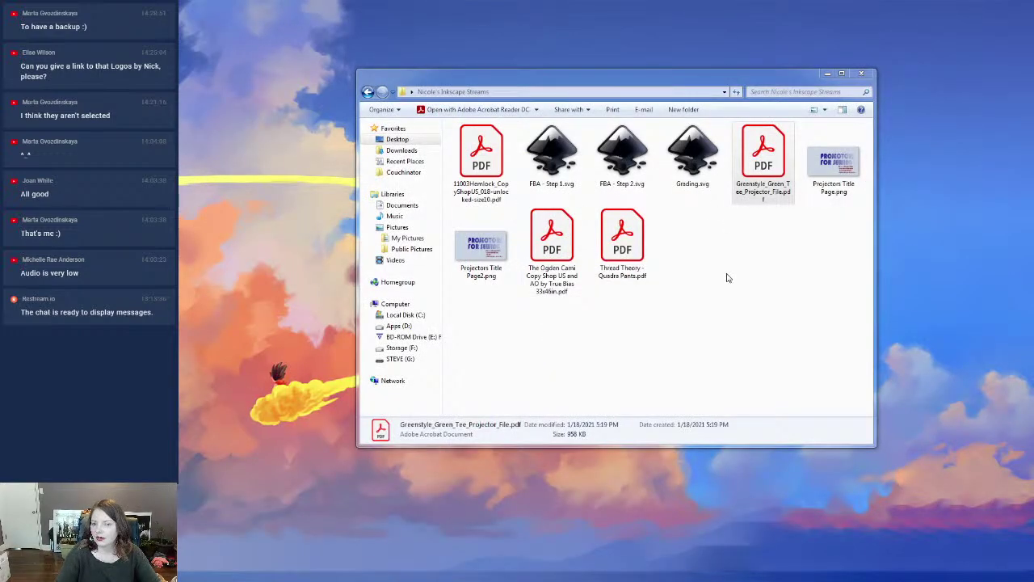
pyautogui.click(554, 159)
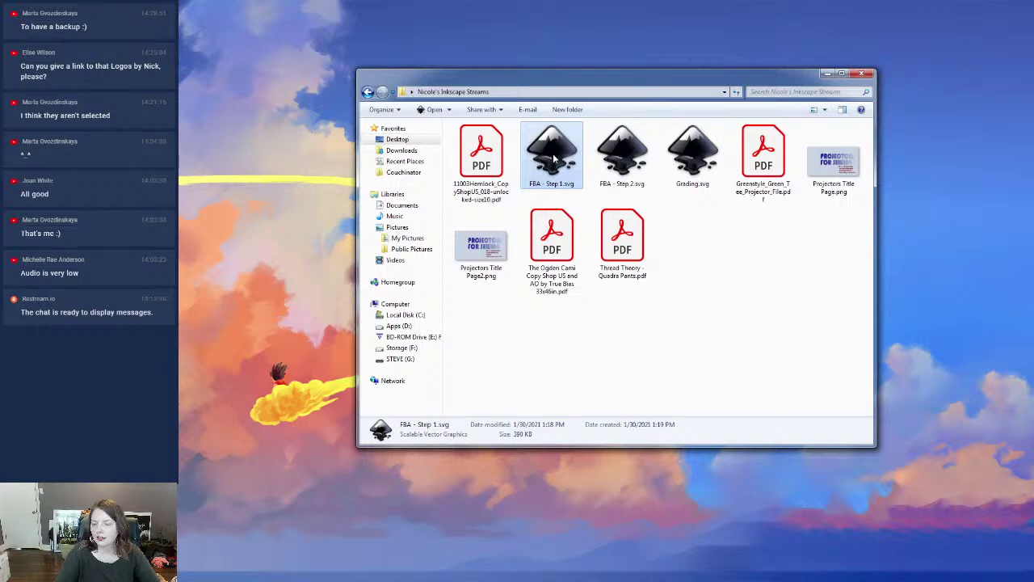
pyautogui.doubleClick(554, 160)
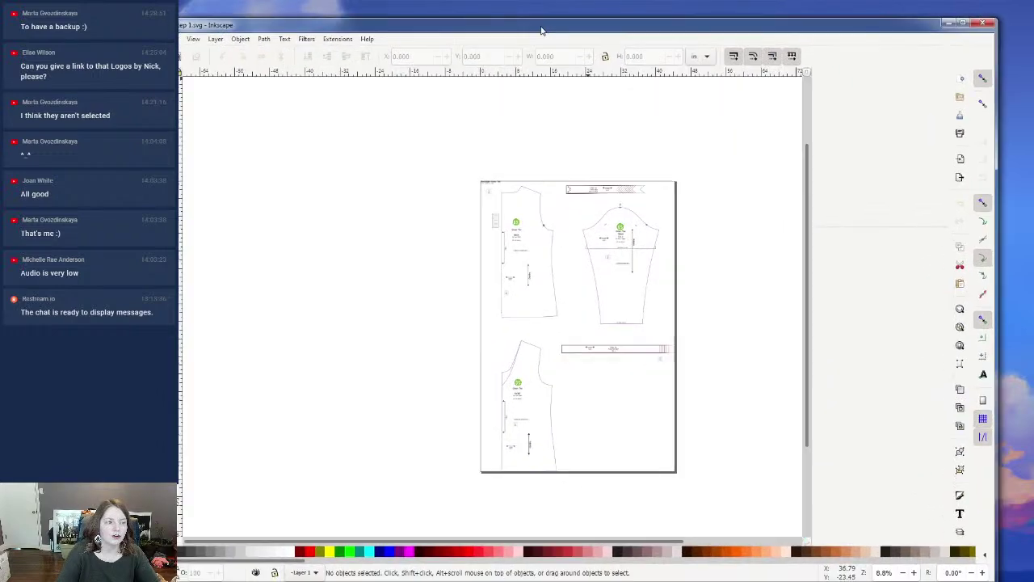
pyautogui.moveTo(591, 15); pyautogui.dragTo(576, 16)
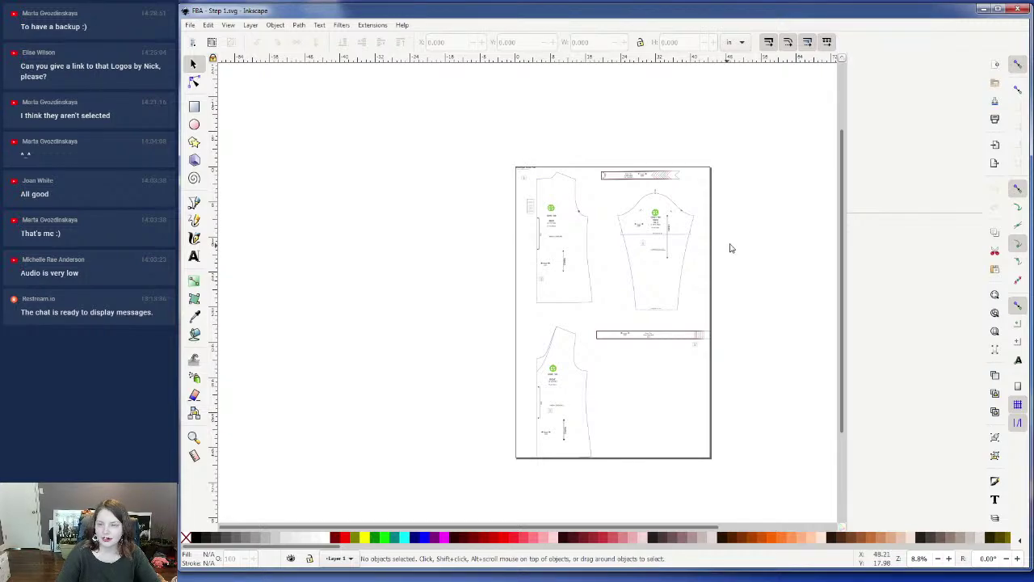
# - Ungroup the whole Green Tee pattern twice so its pieces become separate groups, and clear the selection
pyautogui.click(584, 219)
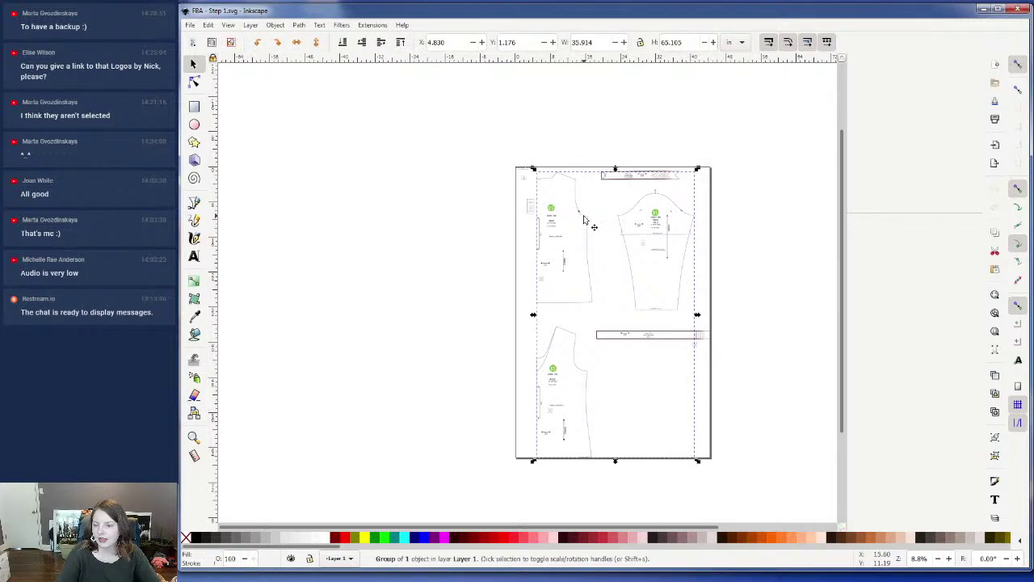
pyautogui.click(275, 25)
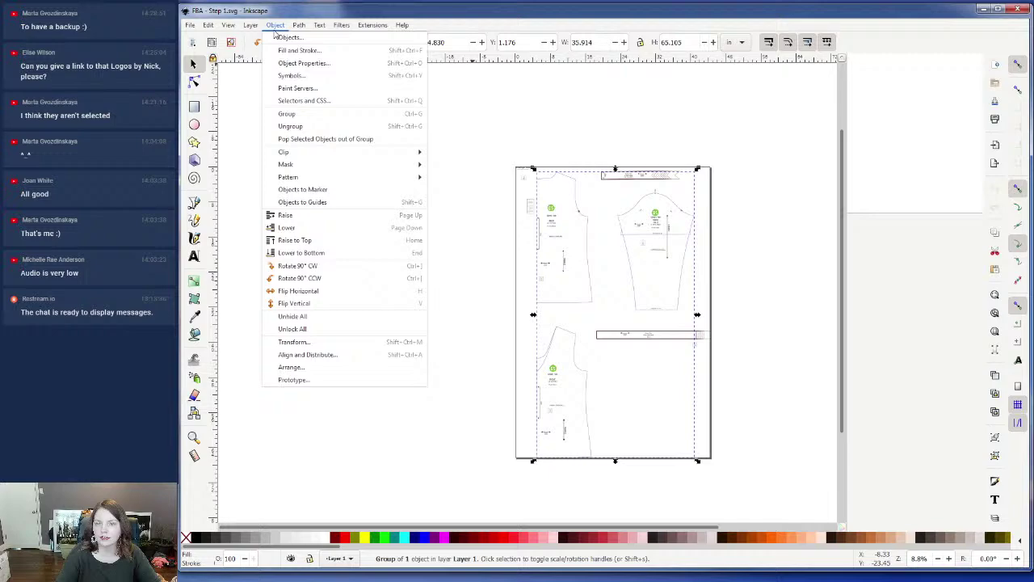
pyautogui.click(291, 126)
pyautogui.click(276, 27)
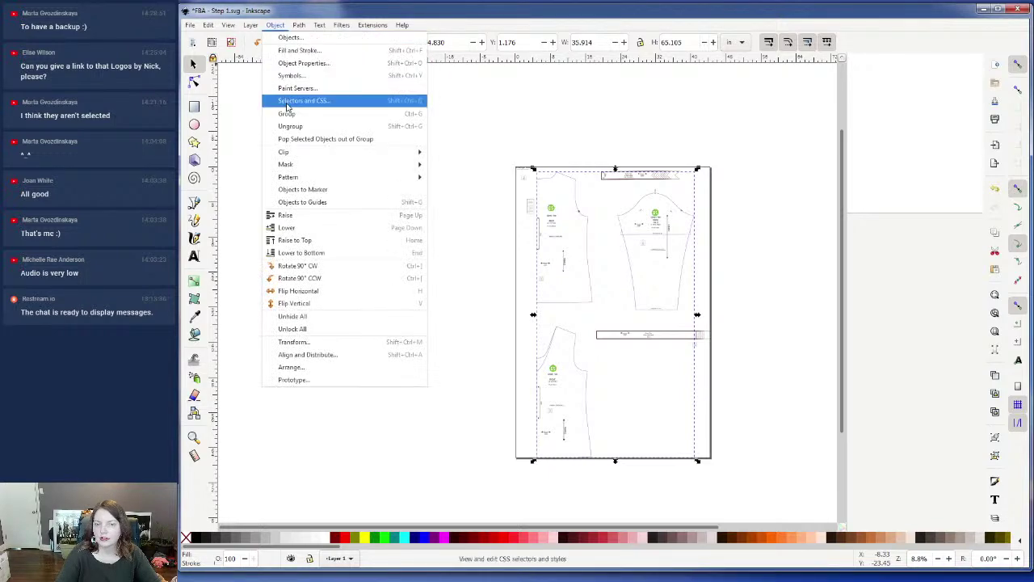
pyautogui.click(288, 127)
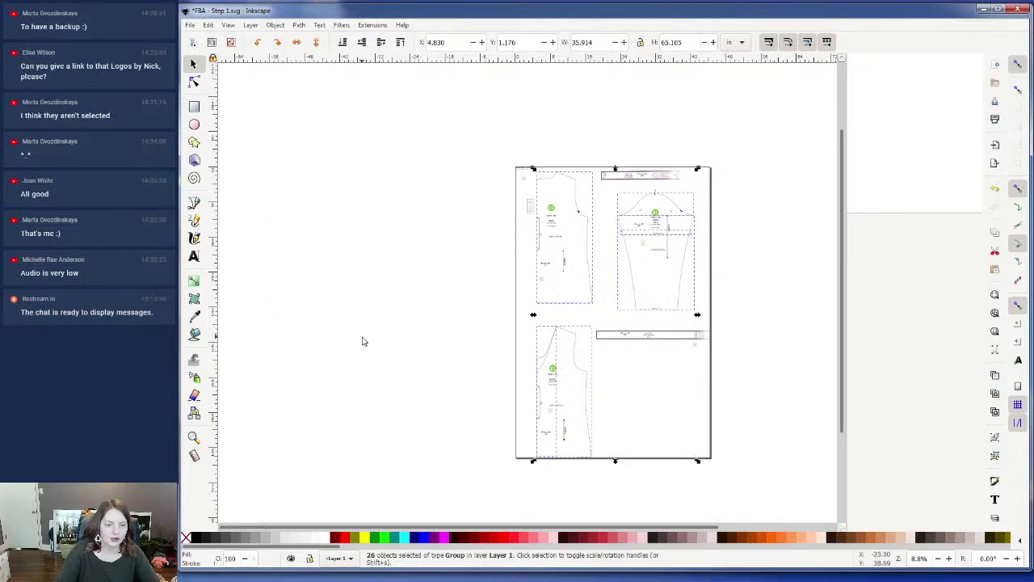
pyautogui.click(434, 342)
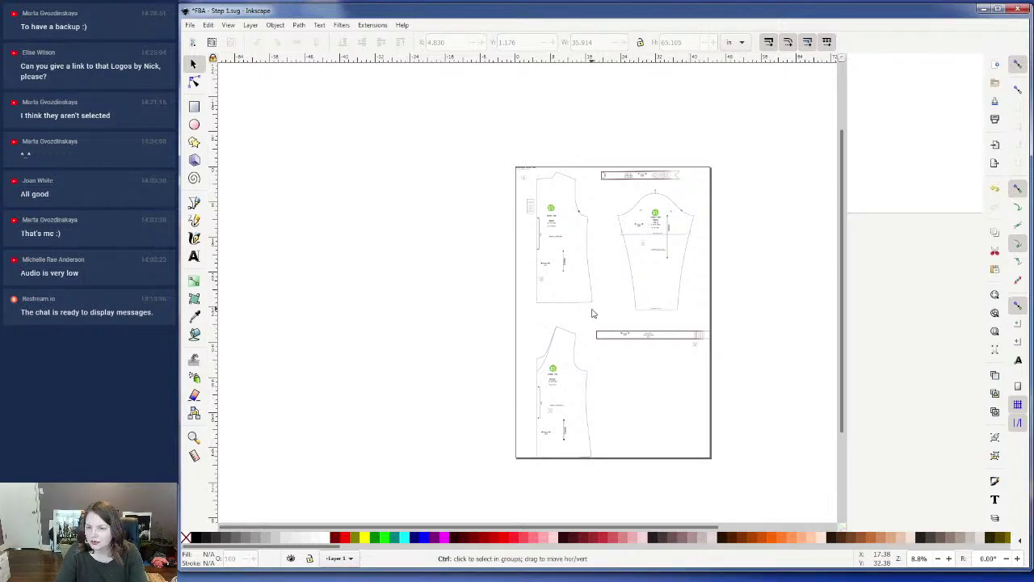
# - Draw a small green circle about 0.38 in wide on the front piece as the bust point, beside the Green Tee label
pyautogui.scroll(2, 596, 401)
pyautogui.scroll(-4, 595, 400)
pyautogui.keyDown('ctrl'); pyautogui.scroll(3, 593, 399); pyautogui.keyUp('ctrl')
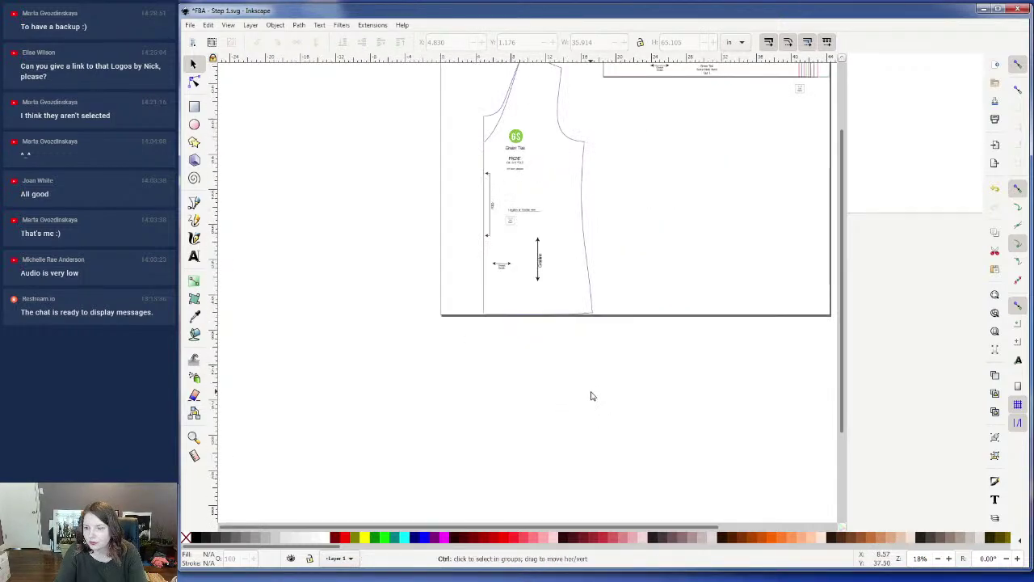
pyautogui.scroll(2, 592, 371)
pyautogui.scroll(2, 594, 339)
pyautogui.keyDown('ctrl'); pyautogui.scroll(1, 589, 335); pyautogui.keyUp('ctrl')
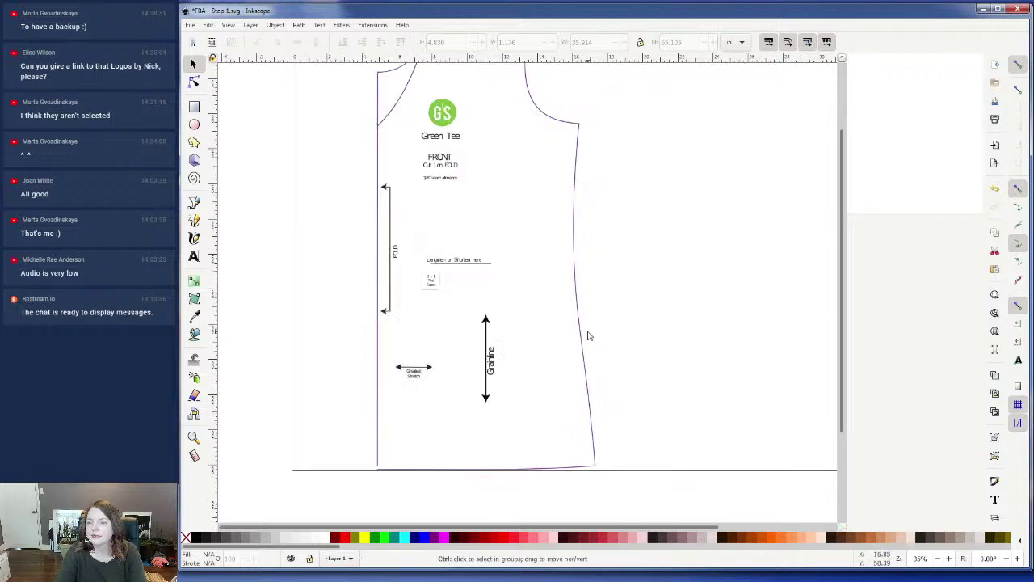
pyautogui.keyDown('ctrl'); pyautogui.scroll(-1, 587, 332); pyautogui.keyUp('ctrl')
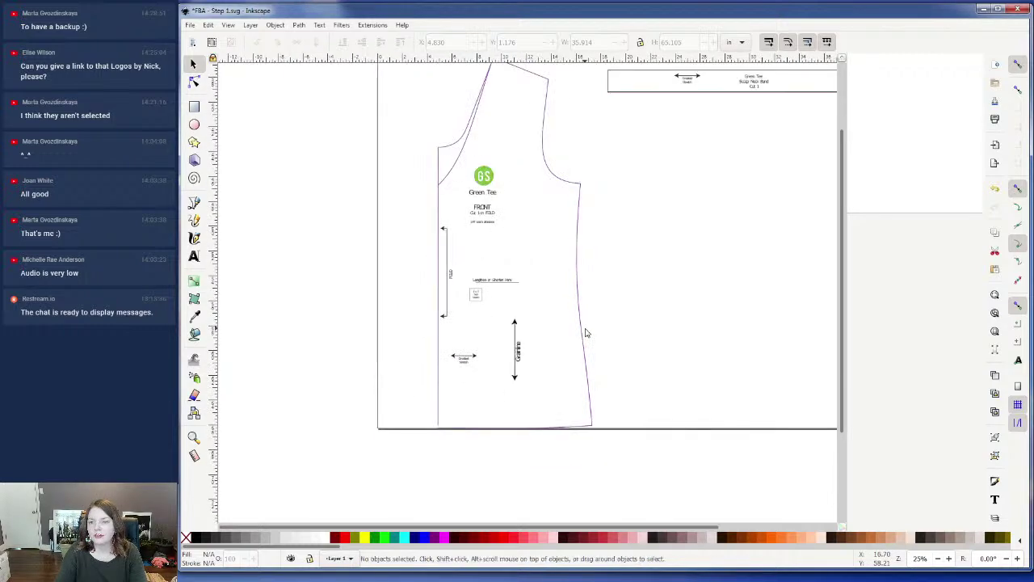
pyautogui.scroll(1, 587, 332)
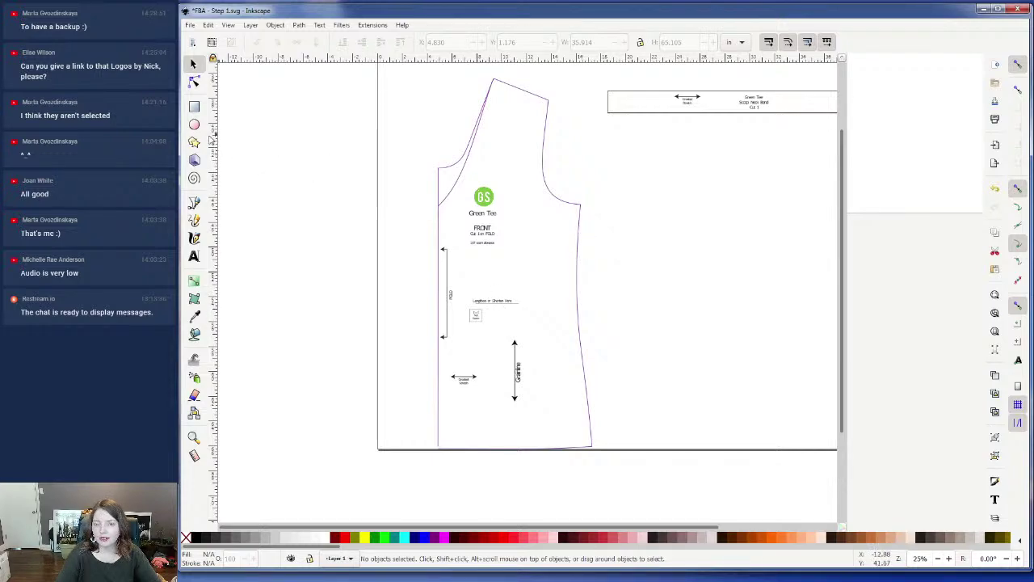
pyautogui.click(194, 124)
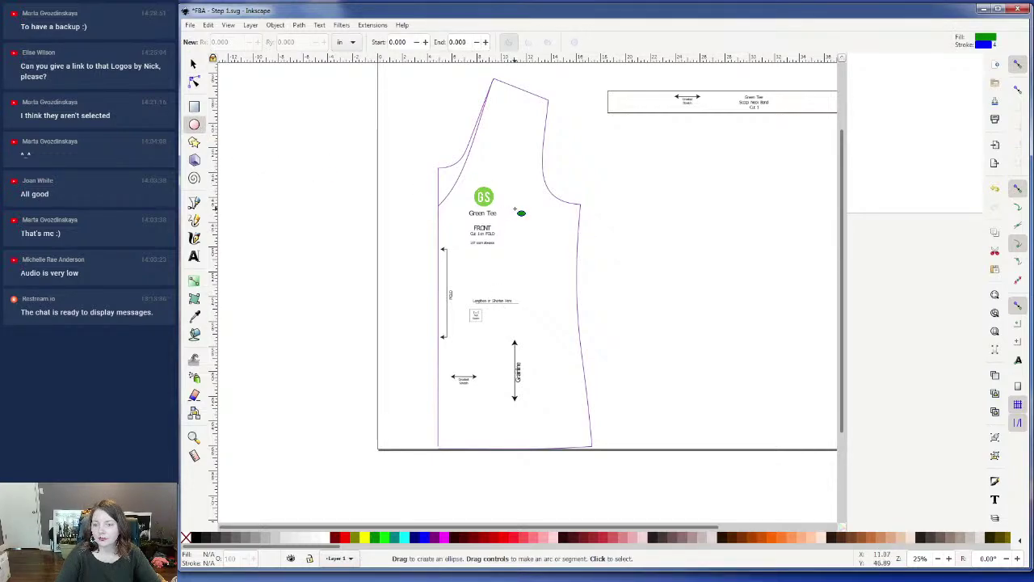
pyautogui.moveTo(515, 209)
pyautogui.mouseDown()
pyautogui.moveTo(539, 236)
pyautogui.moveTo(517, 215)
pyautogui.mouseUp()
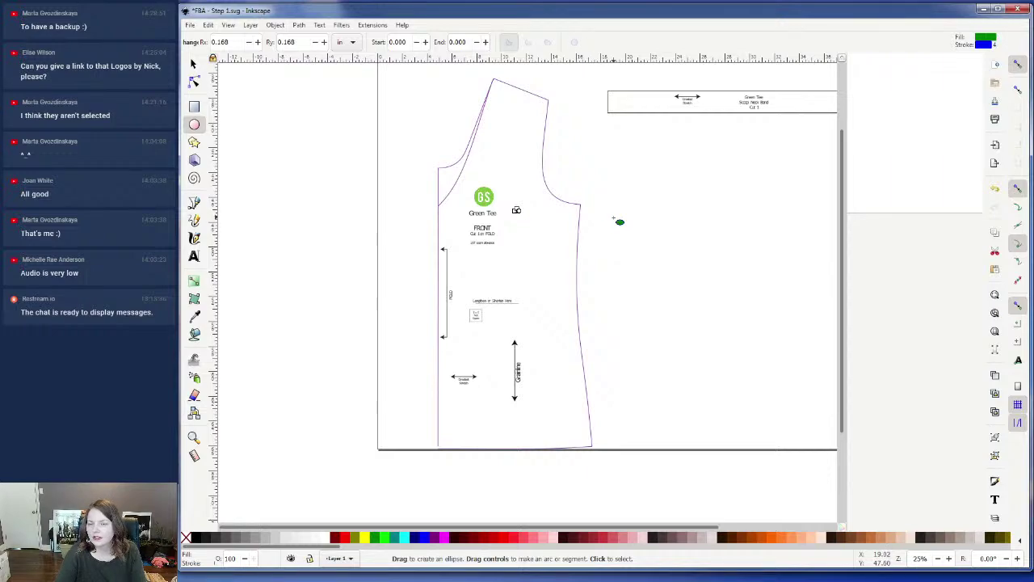
pyautogui.click(193, 63)
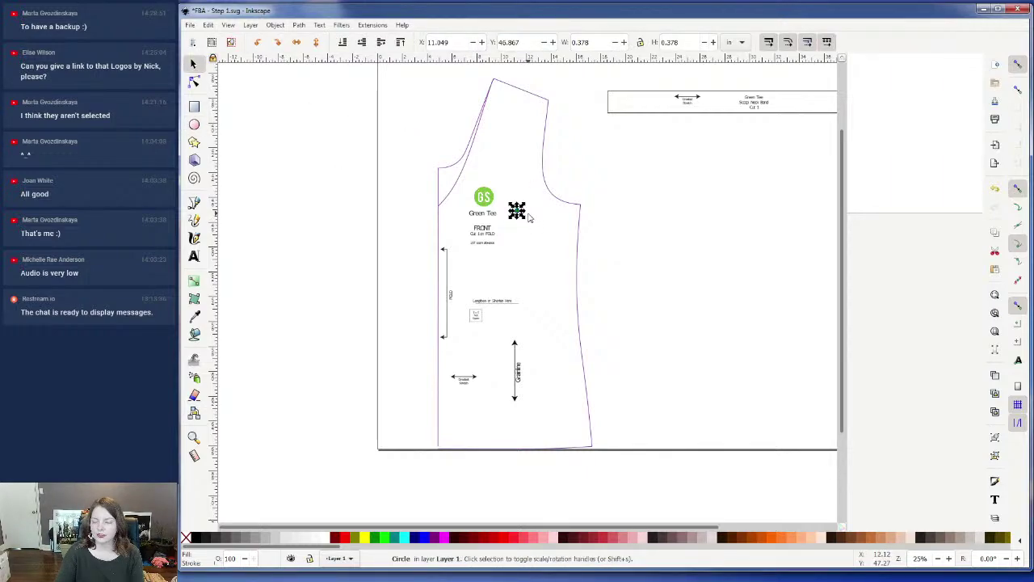
# - Move the small green circle off the front piece into the empty area beyond the side seam
pyautogui.scroll(2, 546, 245)
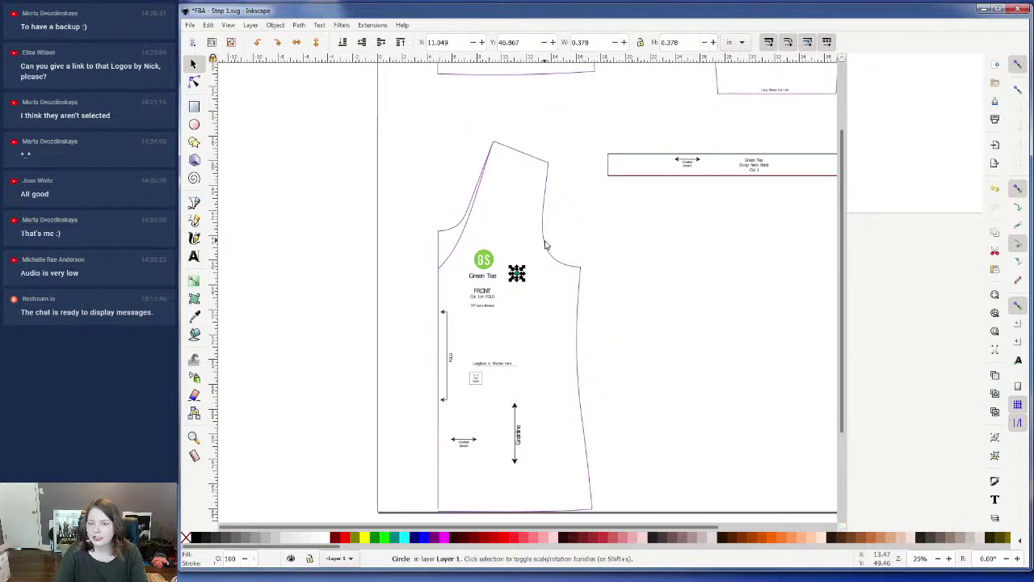
pyautogui.scroll(1, 545, 245)
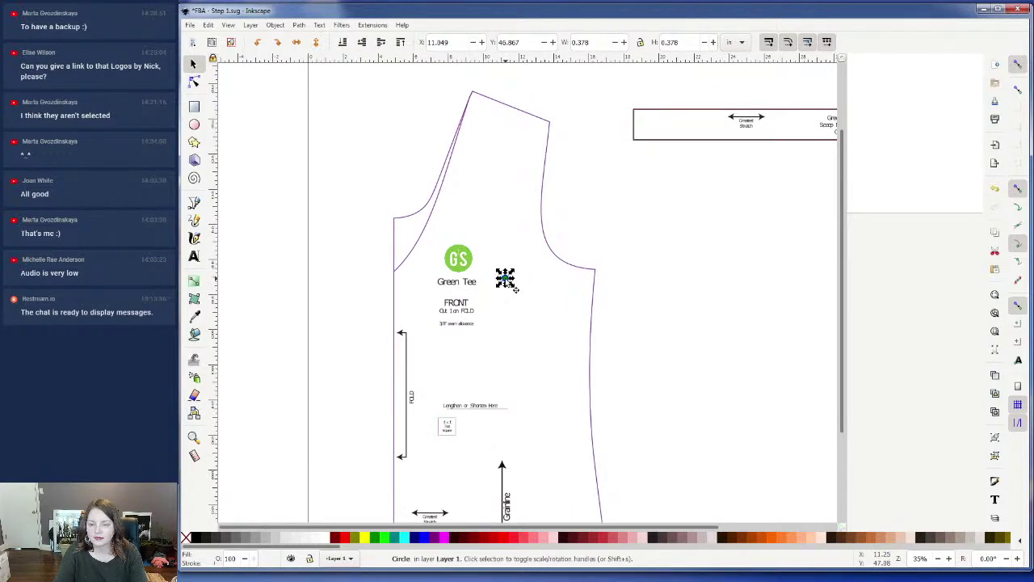
pyautogui.moveTo(514, 288); pyautogui.dragTo(670, 273)
# - Try to move the front piece's two outline groups sideways without its labels and markings
pyautogui.click(417, 219)
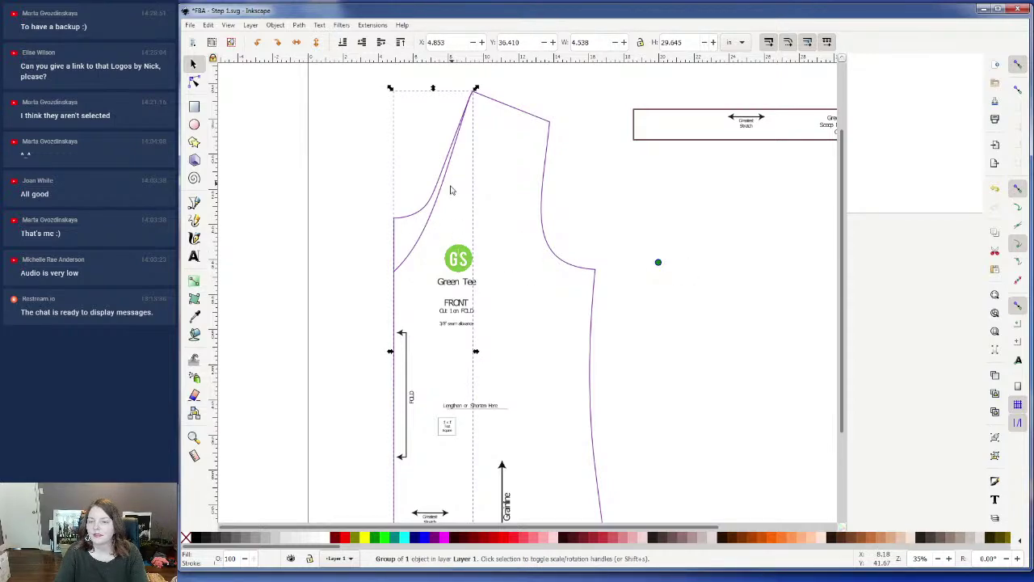
pyautogui.keyDown('shift'); pyautogui.click(547, 161); pyautogui.keyUp('shift')
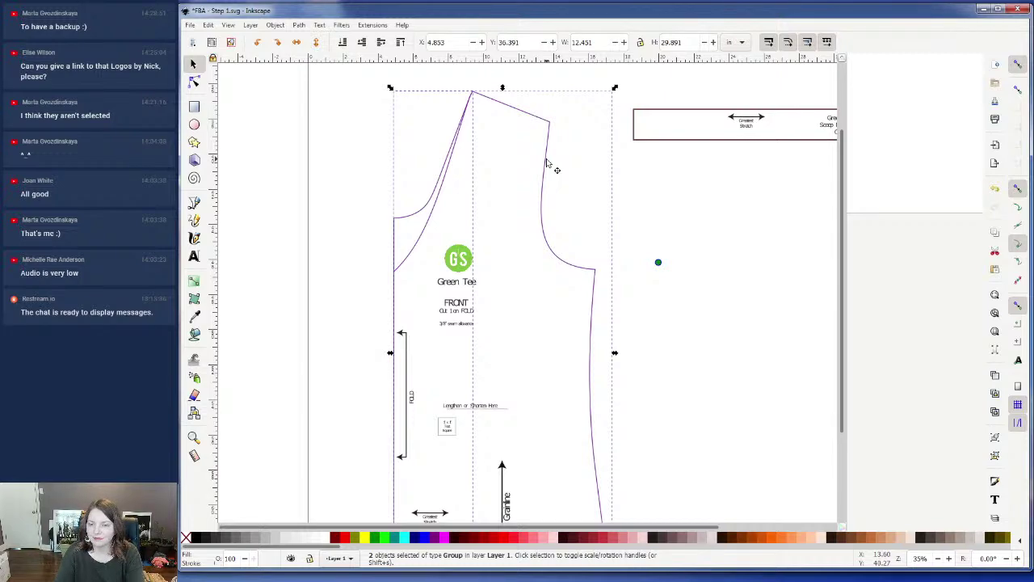
pyautogui.moveTo(547, 162); pyautogui.dragTo(507, 162)
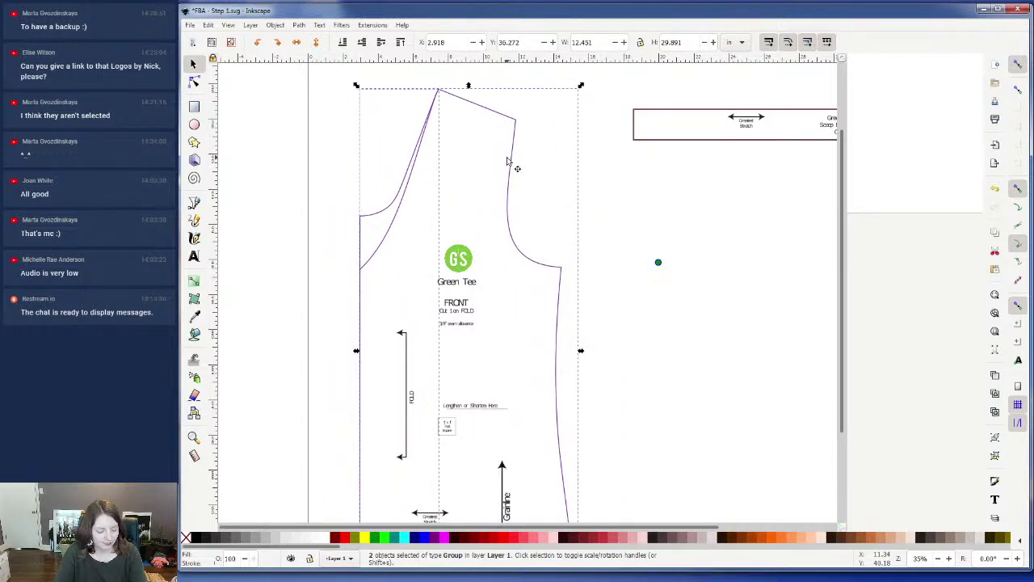
pyautogui.press('Escape')
# - Group the front piece's outlines, labels and markings, and move the group so its fold edge sits at X 0 in
pyautogui.moveTo(365, 77); pyautogui.dragTo(638, 487)
pyautogui.hotkey('ctrl', 'g')
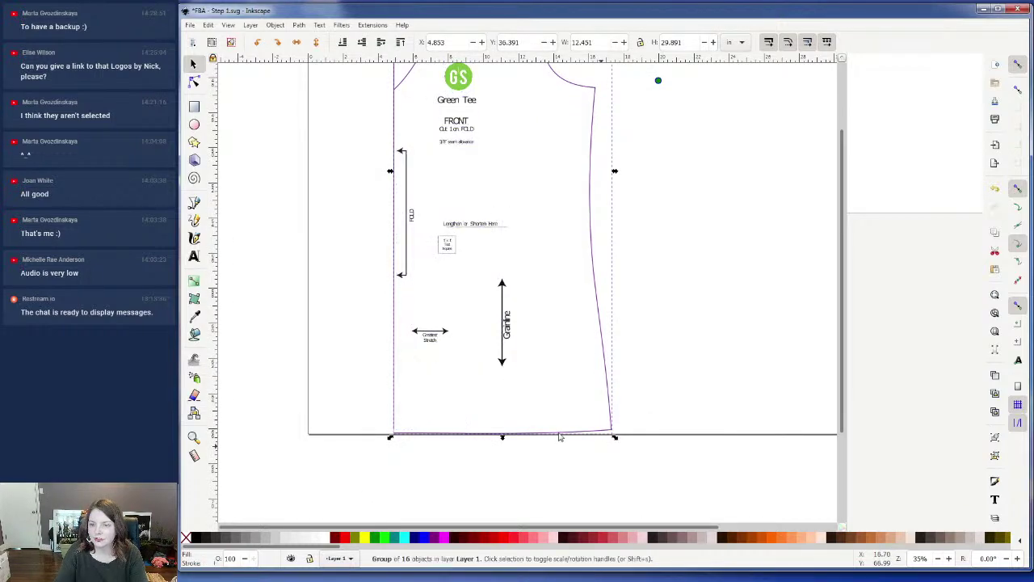
pyautogui.scroll(4, 525, 363)
pyautogui.moveTo(577, 233); pyautogui.dragTo(496, 219)
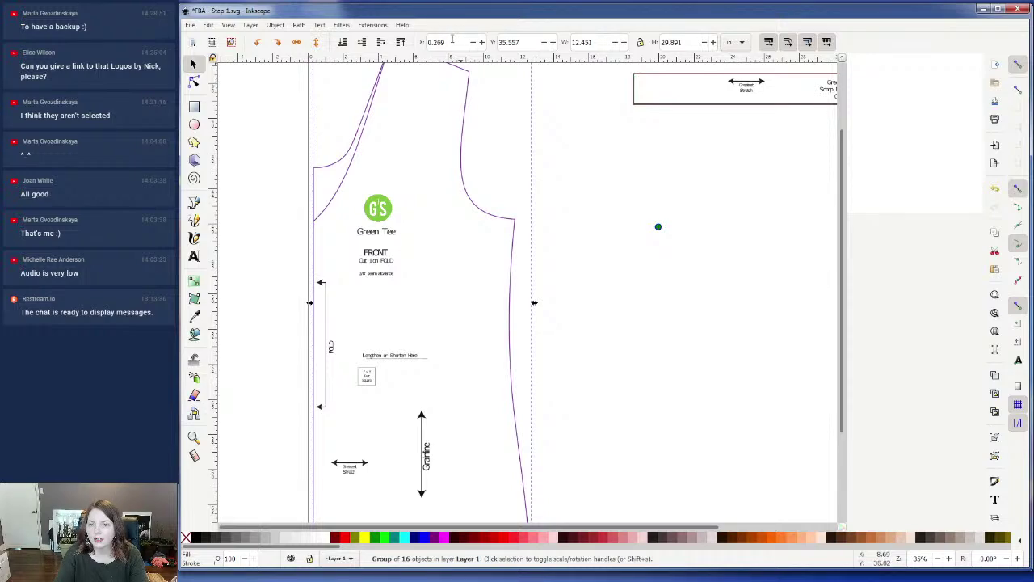
pyautogui.tripleClick(451, 41)
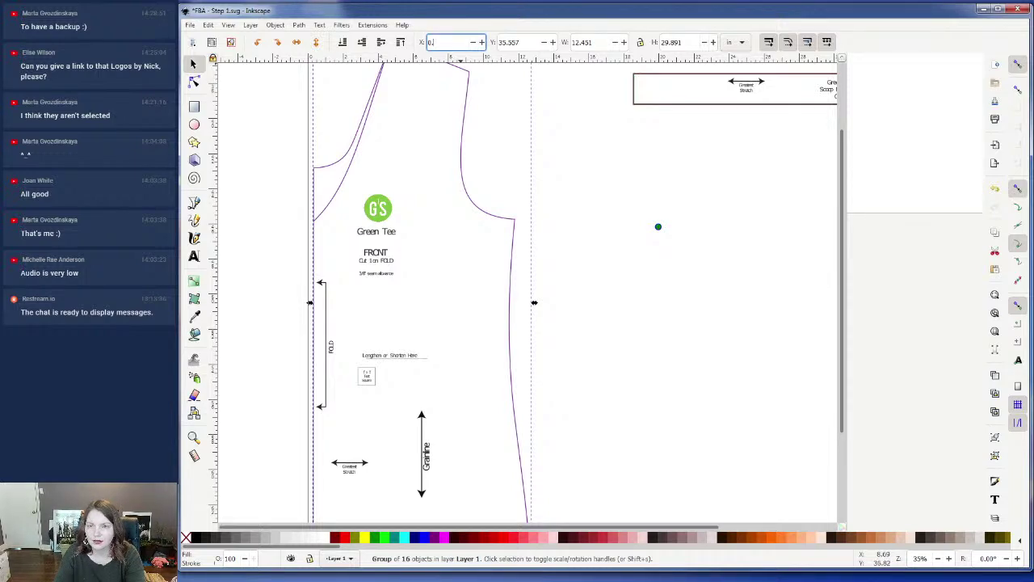
pyautogui.press('Return')
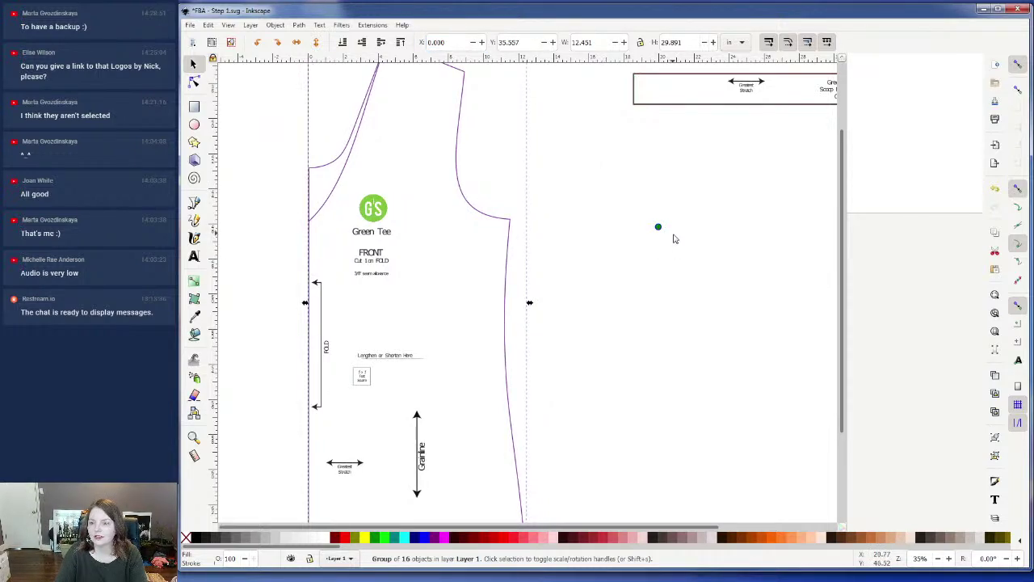
# - Move the green circle back onto the front piece and set its X position to 3 in
pyautogui.moveTo(658, 227); pyautogui.dragTo(434, 246)
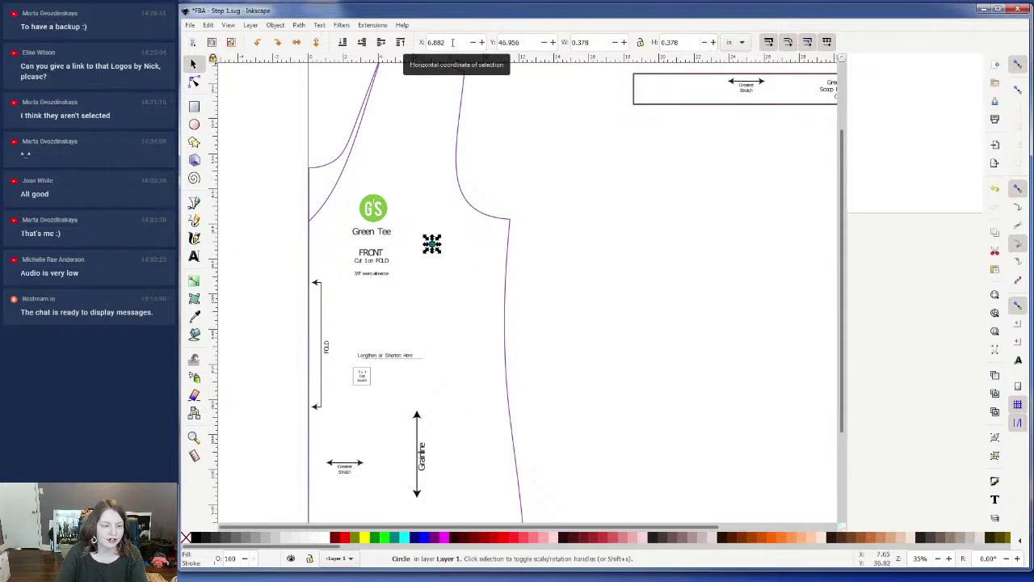
pyautogui.tripleClick(452, 42)
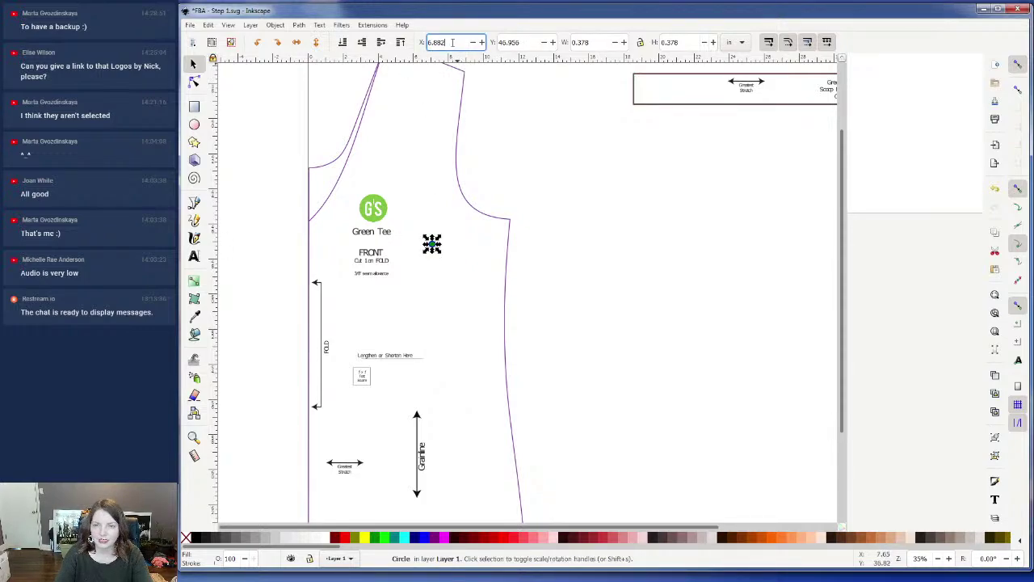
pyautogui.doubleClick(449, 42)
pyautogui.write('3')
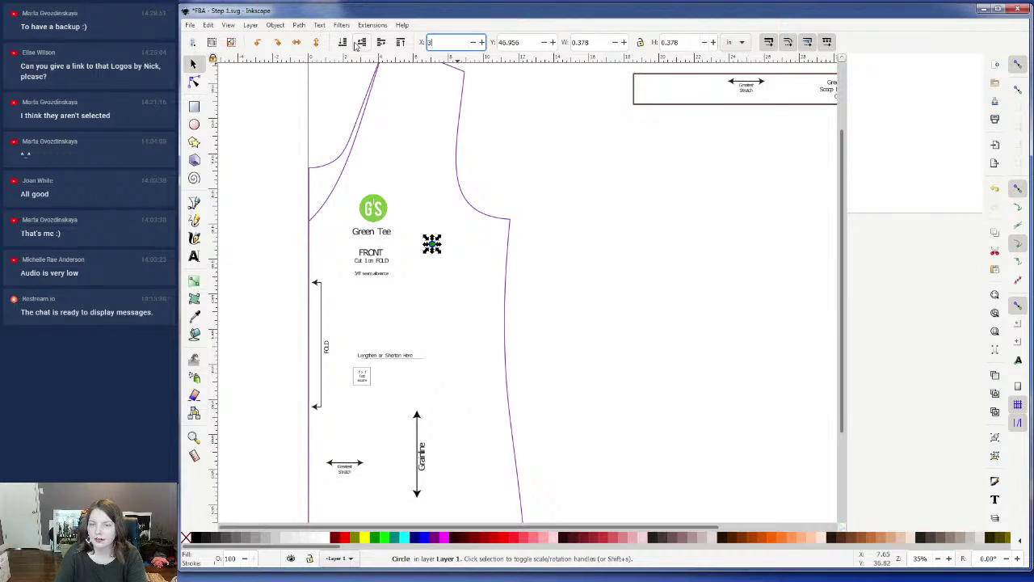
pyautogui.press('Return')
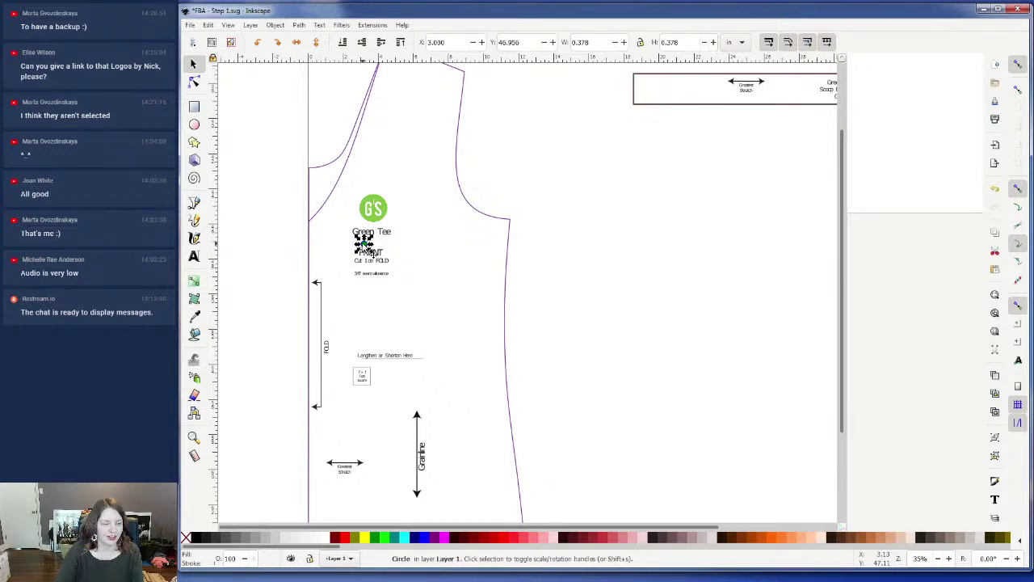
pyautogui.click(573, 239)
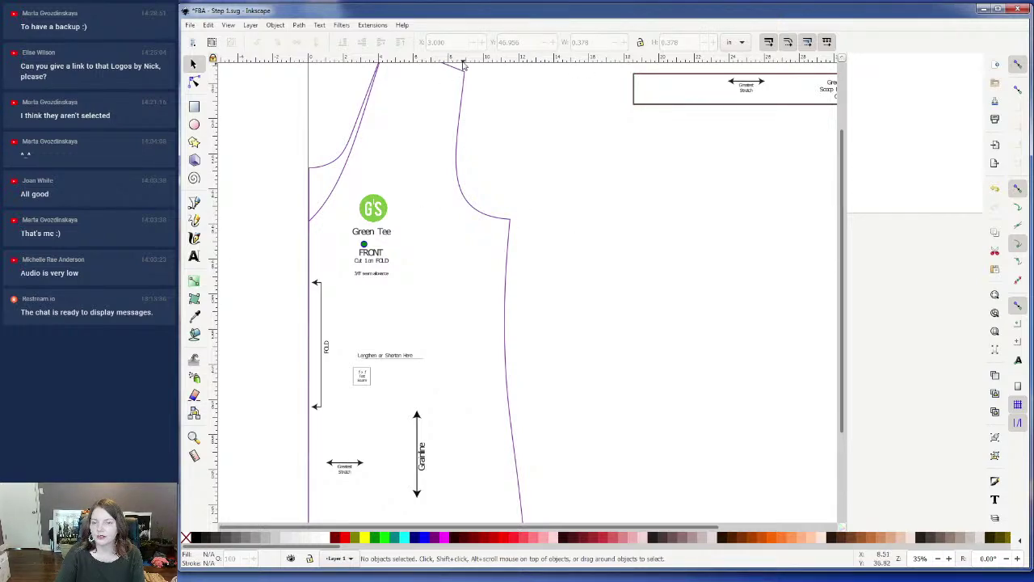
# - Add a horizontal guide at the front piece's underarm point and set its Y position to 47.728 in
pyautogui.moveTo(465, 59); pyautogui.dragTo(511, 224)
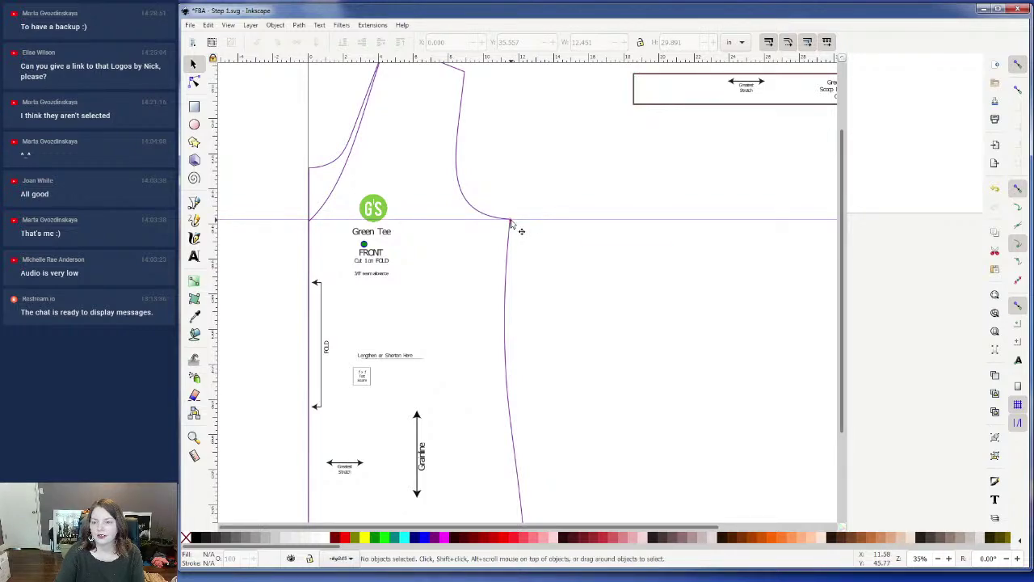
pyautogui.doubleClick(514, 221)
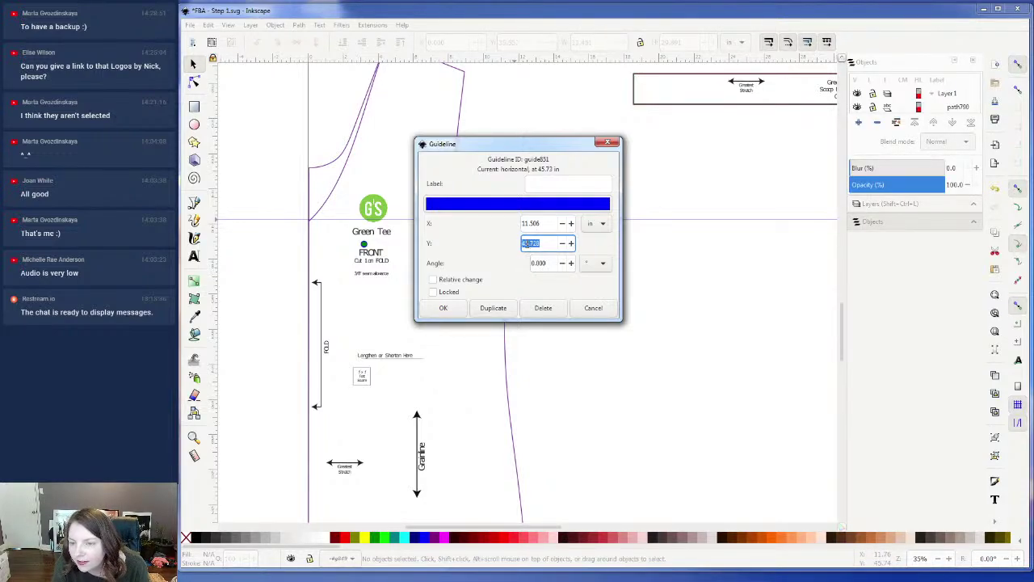
pyautogui.click(527, 243)
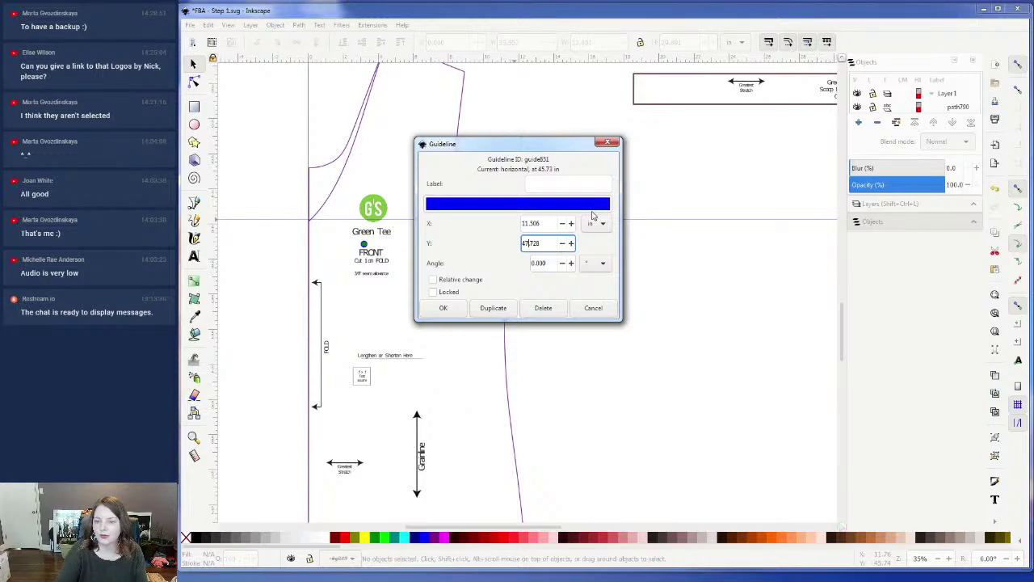
pyautogui.click(457, 310)
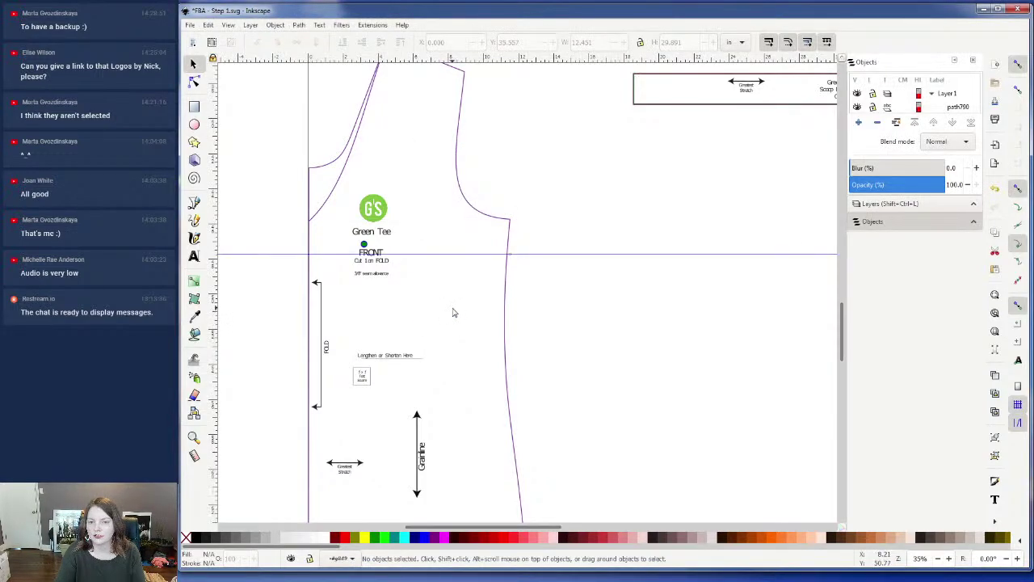
# - Nudge the green bust point circle straight down to Y 47.498 in so it sits on the horizontal guide
pyautogui.click(364, 246)
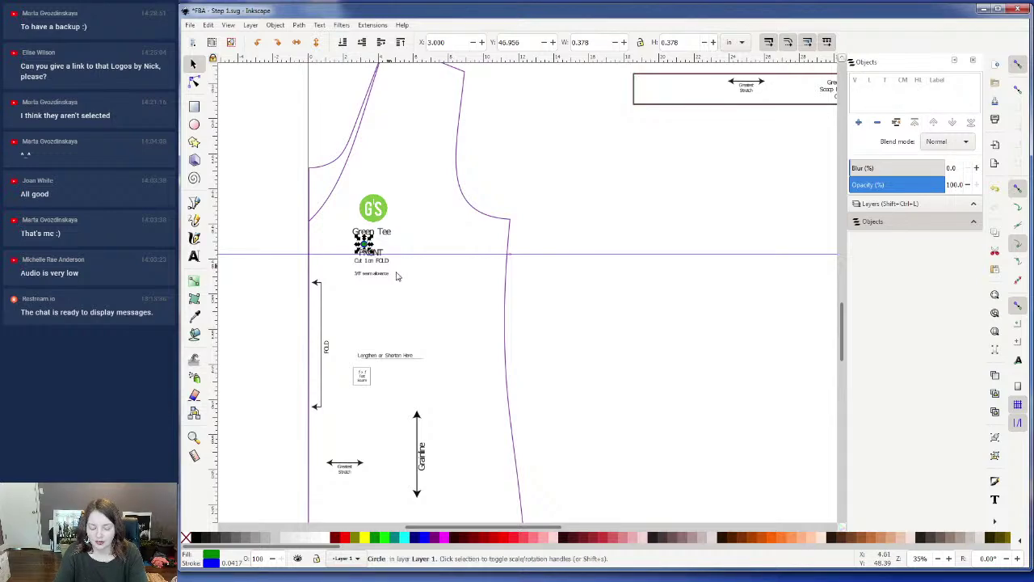
pyautogui.press('Down')
pyautogui.press('Down')
pyautogui.press('Down')
pyautogui.press('Down')
pyautogui.press('Down')
pyautogui.press('Down')
pyautogui.press('Down')
pyautogui.press('Down')
pyautogui.press('Down')
pyautogui.press('Down')
pyautogui.press('Down')
pyautogui.press('Down')
pyautogui.press('Down')
pyautogui.press('Down')
pyautogui.press('Down')
pyautogui.press('Down')
pyautogui.press('Down')
pyautogui.press('Down')
pyautogui.press('Down')
pyautogui.press('Down')
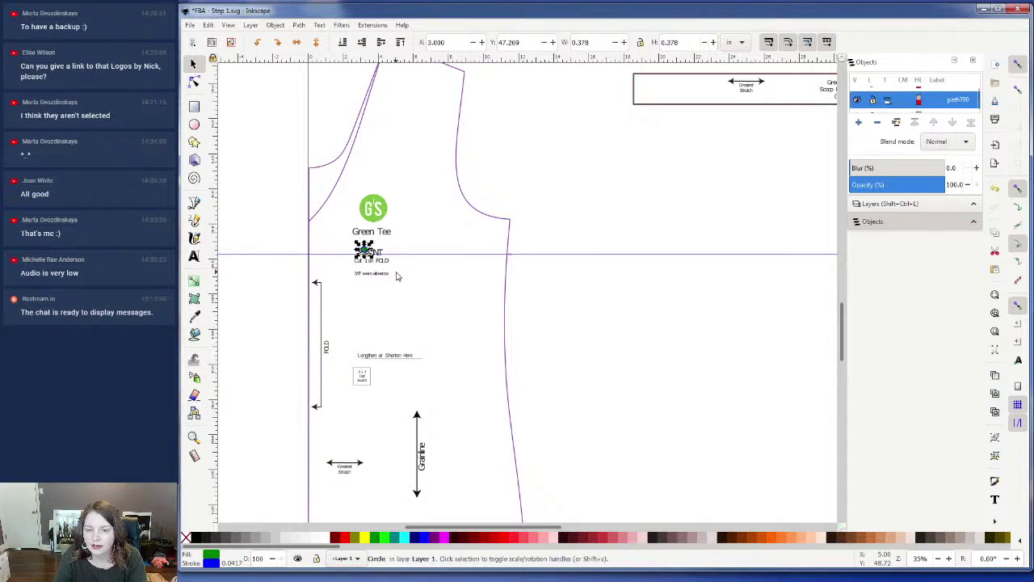
pyautogui.press('Down')
pyautogui.press('Down')
pyautogui.press('Down')
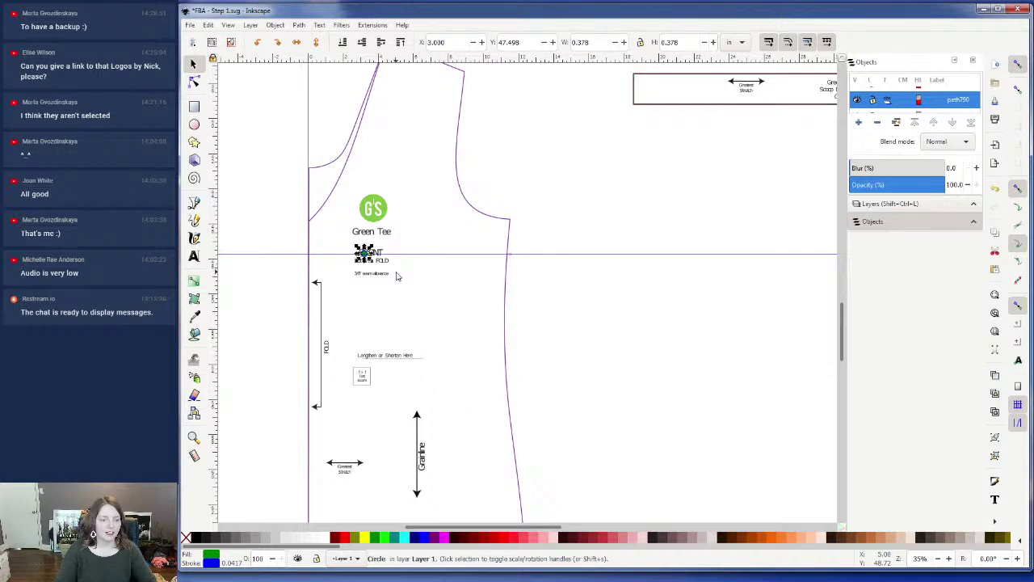
pyautogui.click(565, 286)
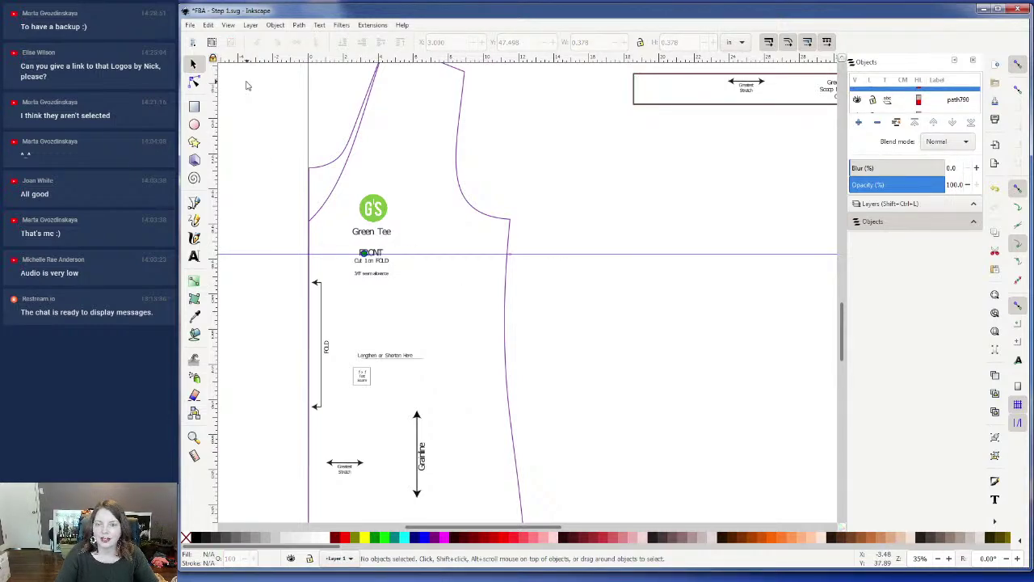
# - Ungroup the front piece into its separate outlines, labels and markings
pyautogui.click(193, 82)
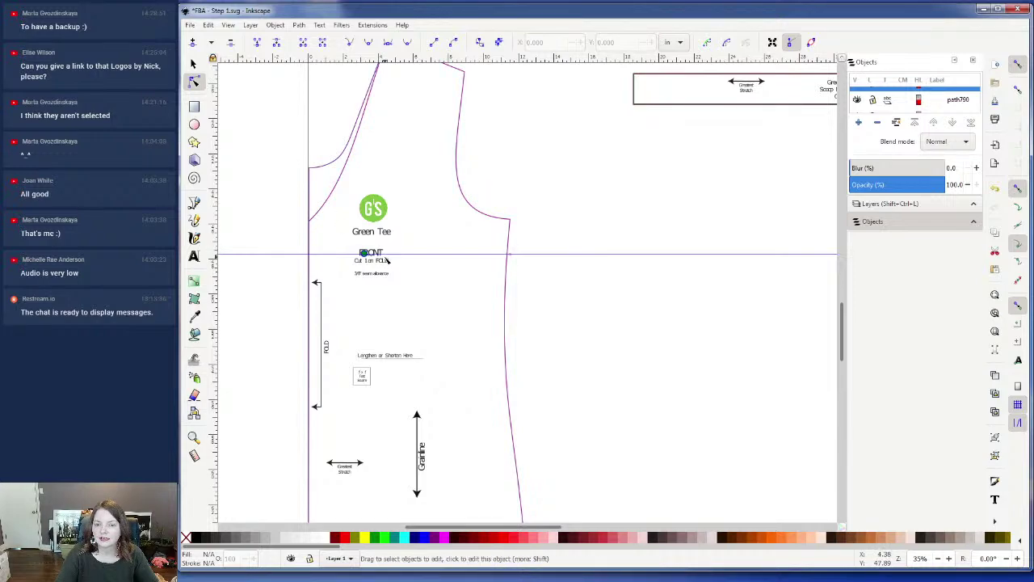
pyautogui.press('s')
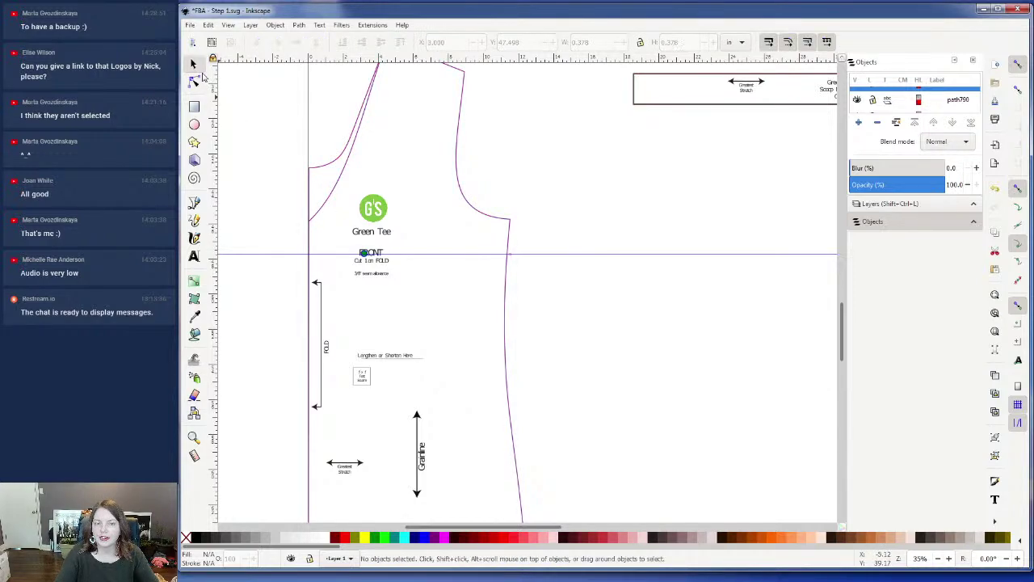
pyautogui.rightClick(433, 204)
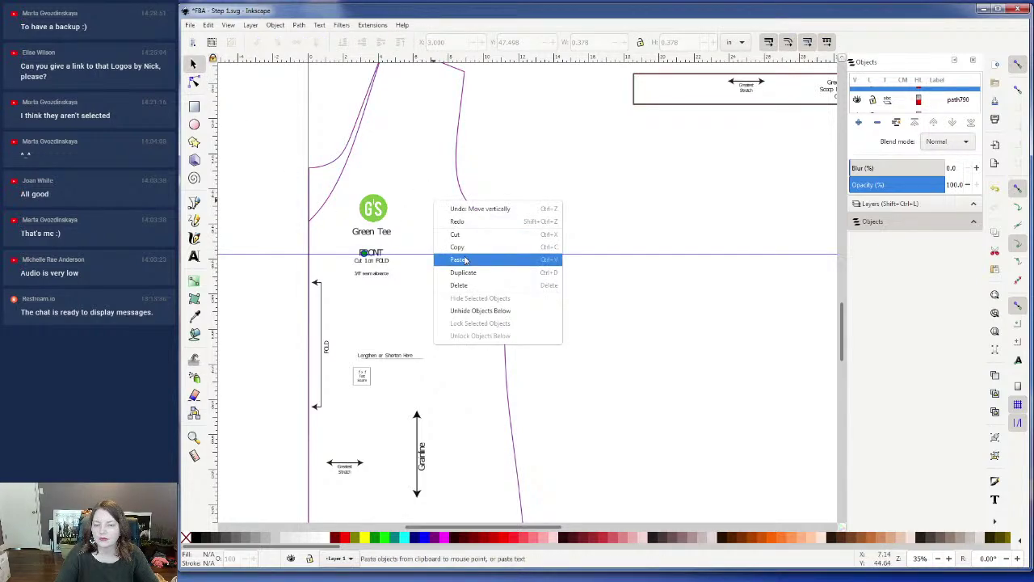
pyautogui.click(459, 191)
pyautogui.click(466, 201)
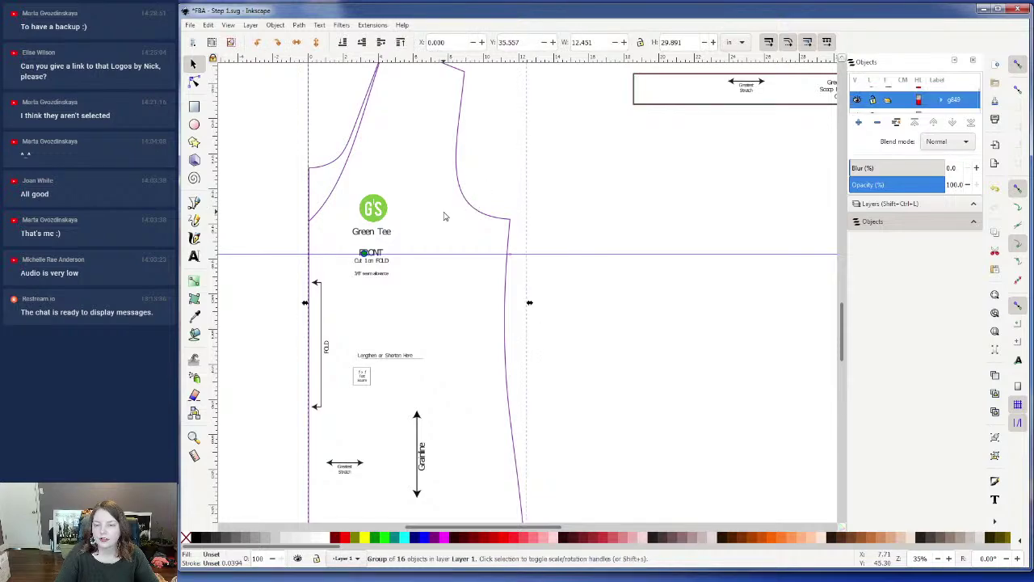
pyautogui.rightClick(445, 213)
pyautogui.click(284, 32)
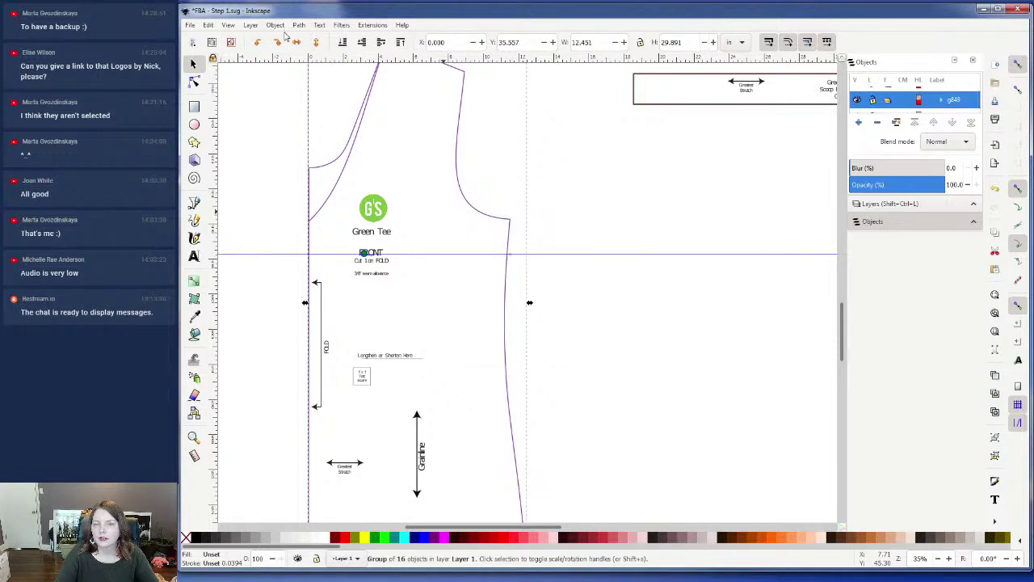
pyautogui.click(275, 25)
pyautogui.click(305, 136)
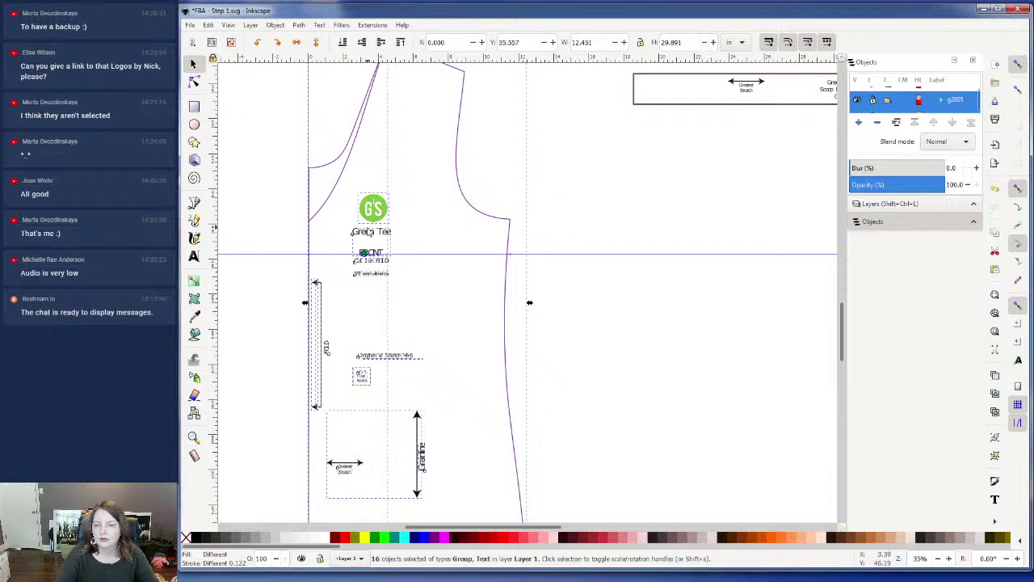
# - Move the Green Tee FRONT title above the logo, and the Cut 1 on FOLD and seam allowance notes further below the green circle
pyautogui.click(370, 235)
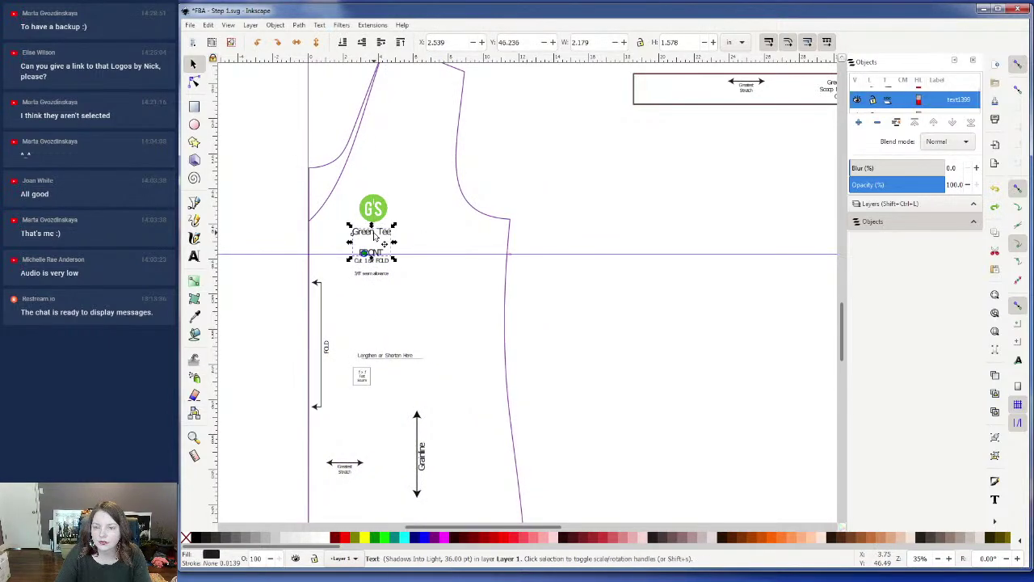
pyautogui.moveTo(375, 234); pyautogui.dragTo(403, 138)
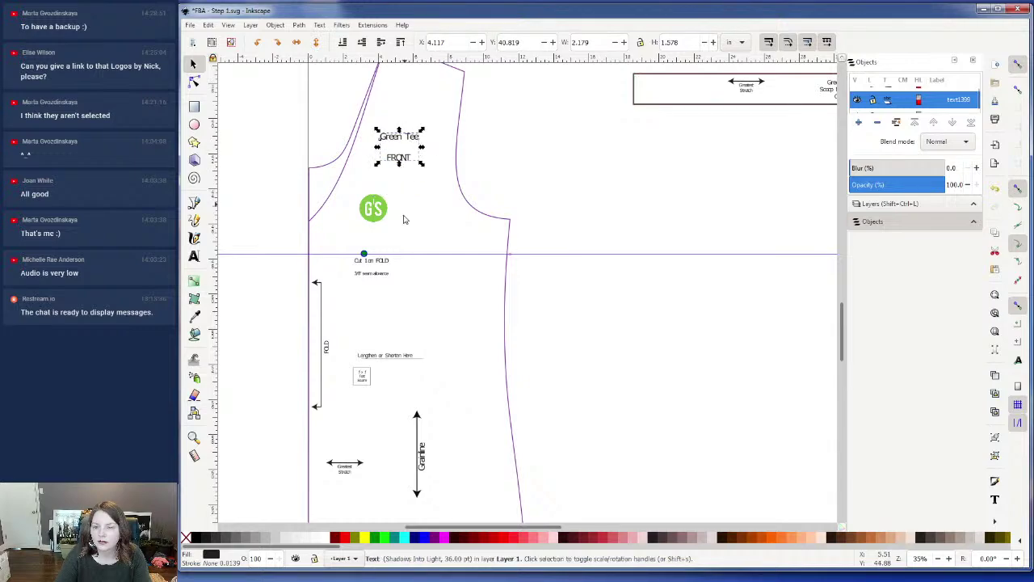
pyautogui.click(377, 263)
pyautogui.moveTo(377, 262); pyautogui.dragTo(396, 331)
pyautogui.click(371, 273)
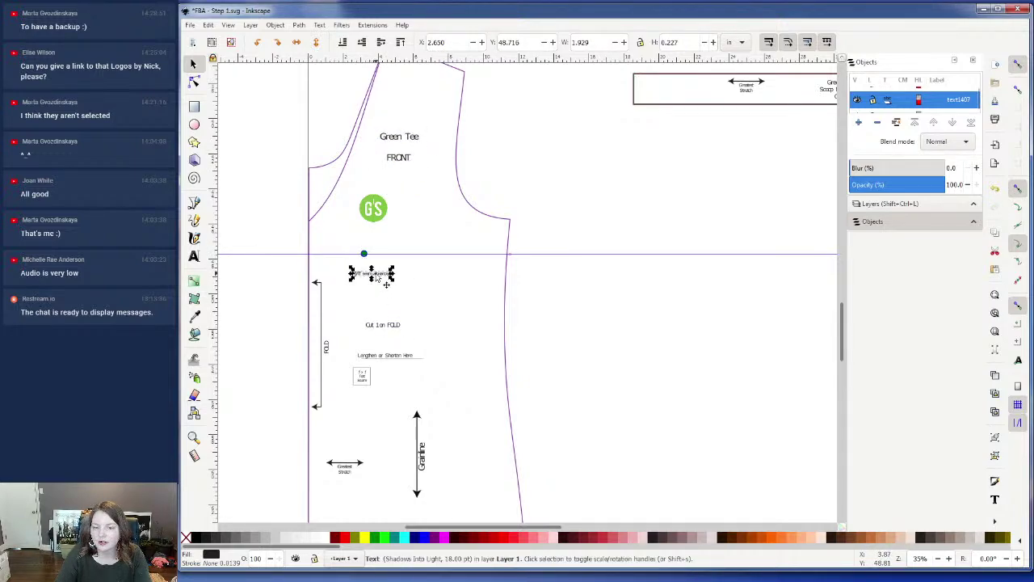
pyautogui.moveTo(376, 280); pyautogui.dragTo(378, 320)
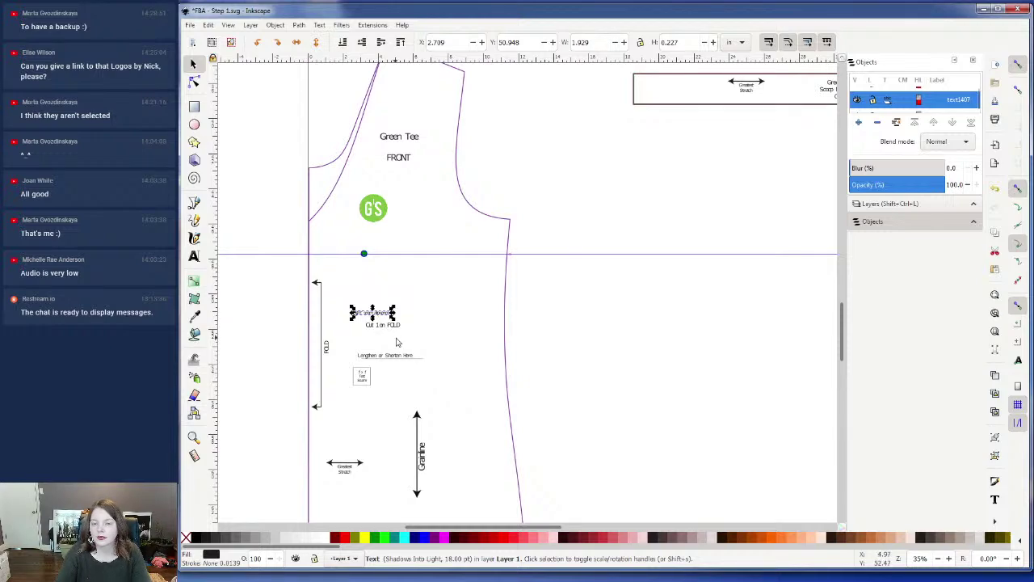
pyautogui.click(619, 297)
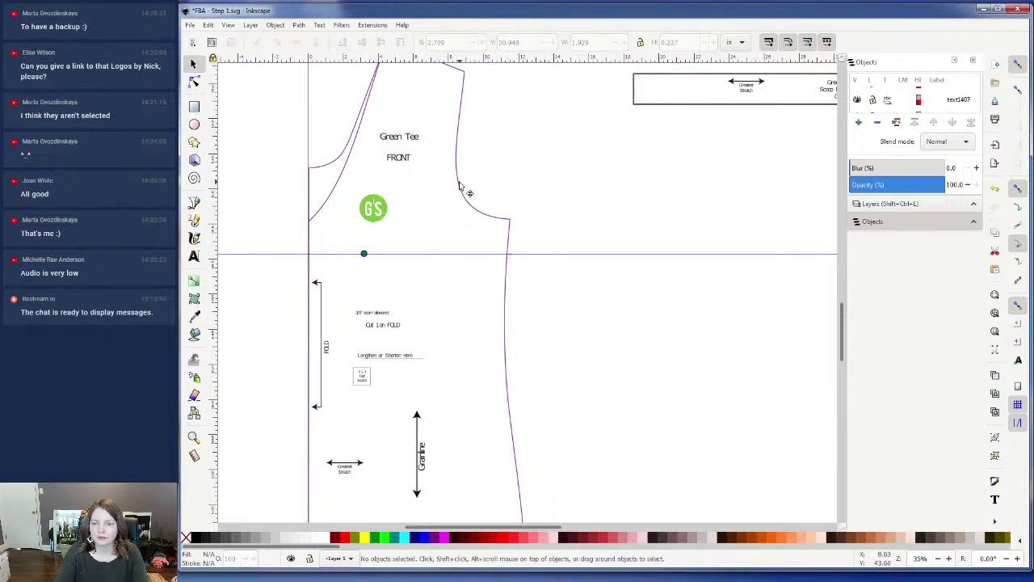
pyautogui.hotkey('ctrl', 'a')
pyautogui.press('Escape')
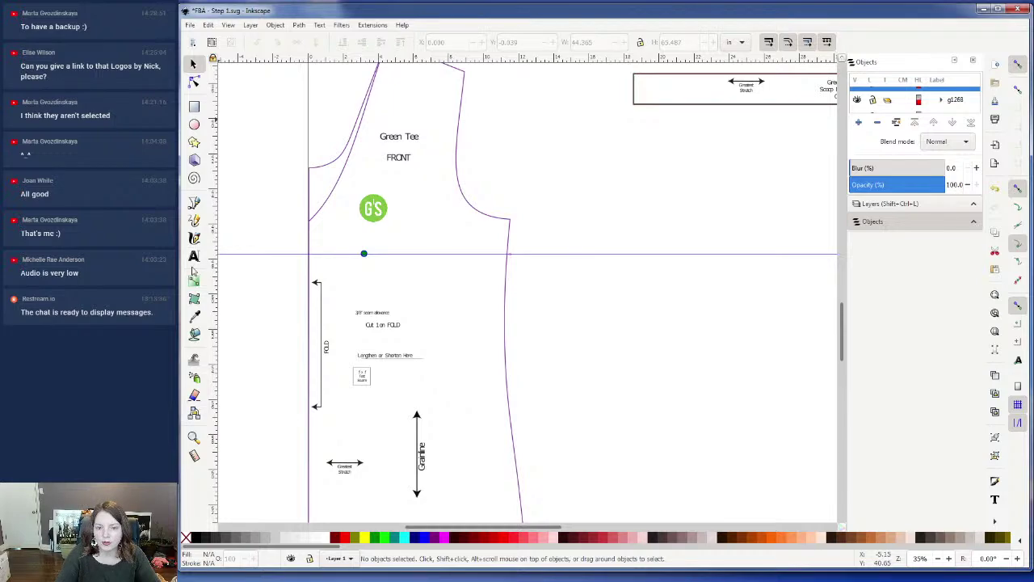
# - Draw a straight horizontal line about 8.35 in long along the guide from the green circle to the side seam
pyautogui.click(194, 204)
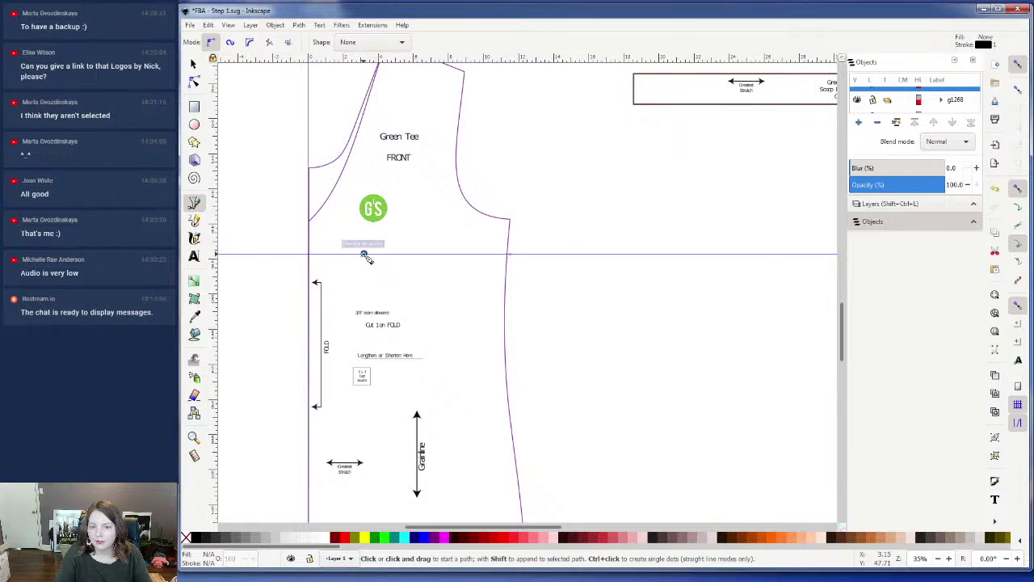
pyautogui.click(363, 254)
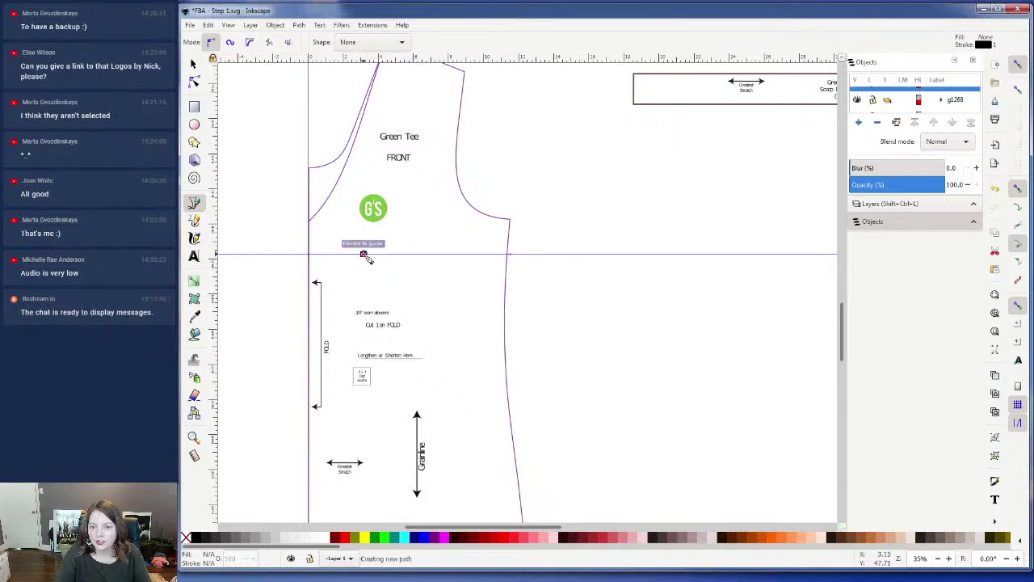
pyautogui.click(510, 255)
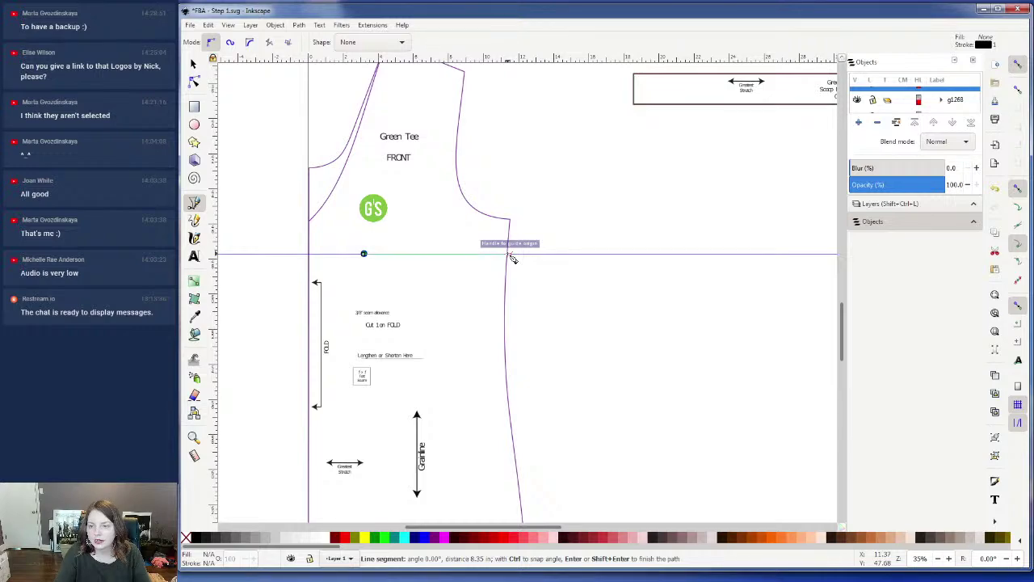
pyautogui.press('Return')
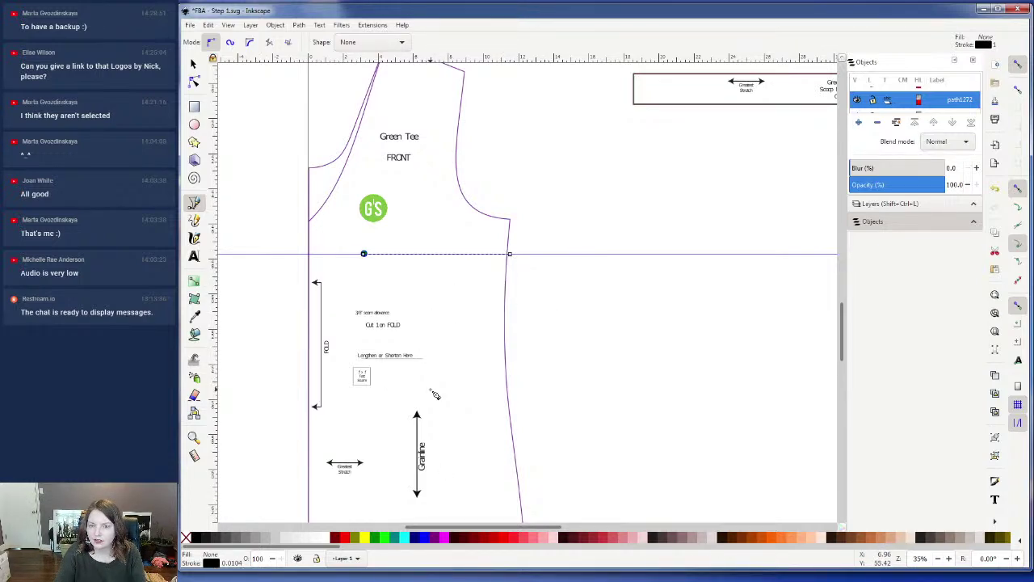
# - Shorten the horizontal bust line so its outer end meets the side seam
pyautogui.click(193, 66)
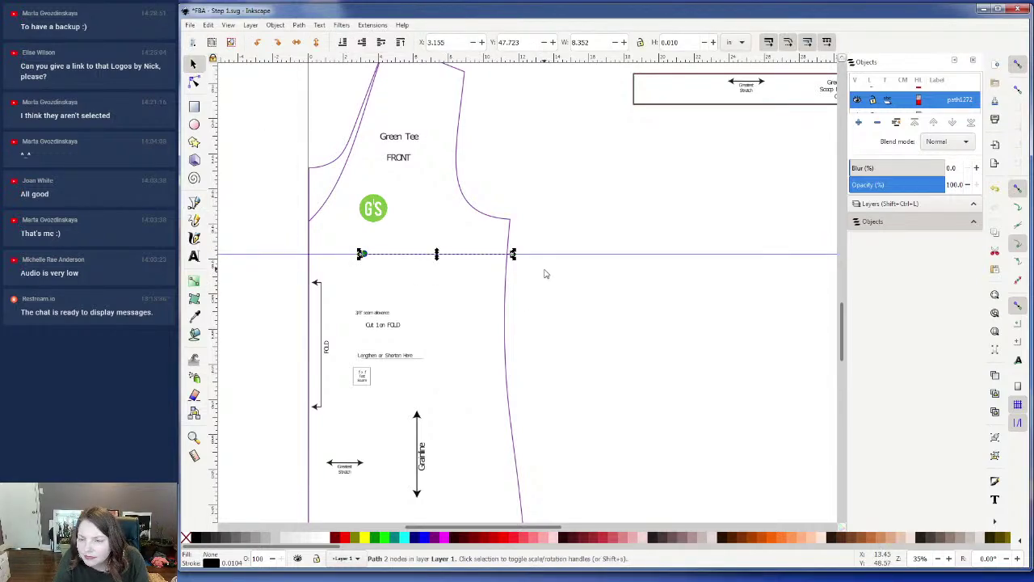
pyautogui.scroll(3, 549, 304)
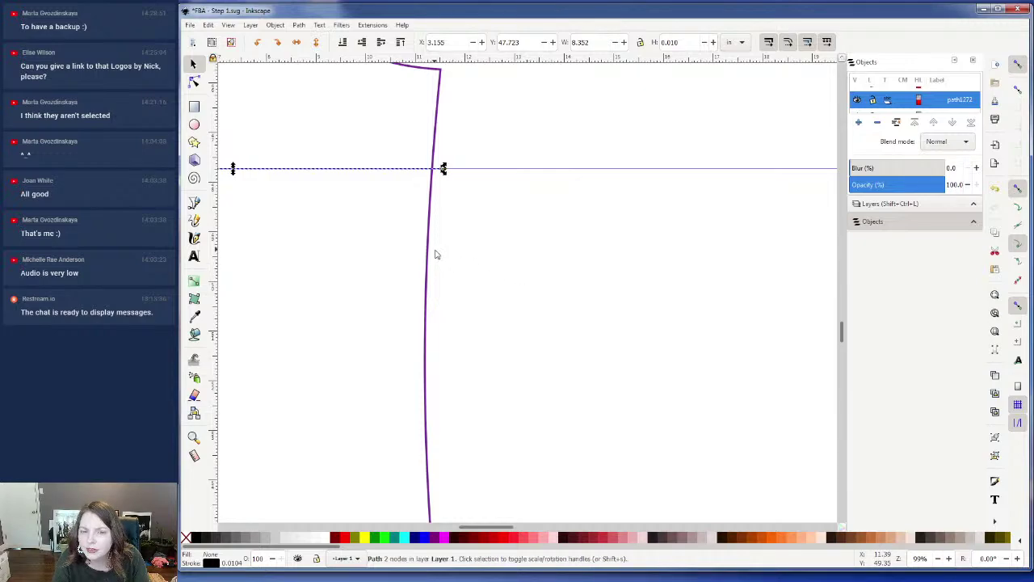
pyautogui.scroll(4, 475, 283)
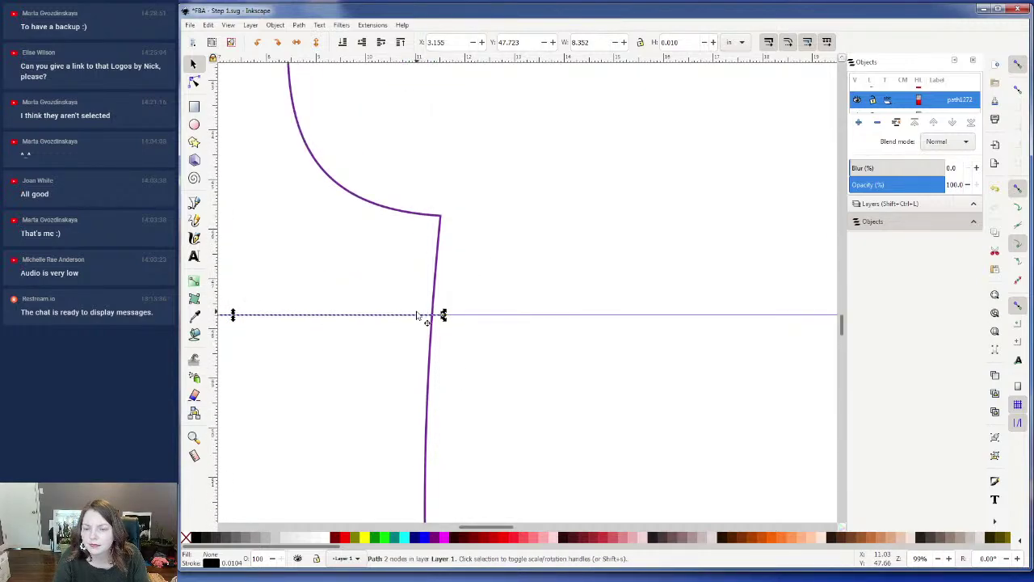
pyautogui.moveTo(442, 315)
pyautogui.mouseDown()
pyautogui.moveTo(433, 318)
pyautogui.moveTo(442, 315)
pyautogui.mouseUp()
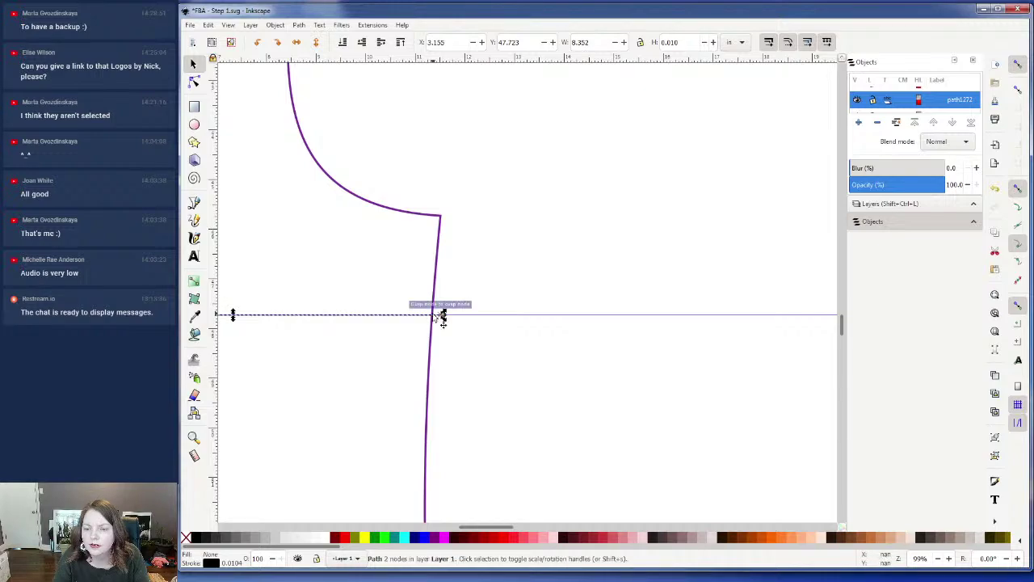
pyautogui.rightClick(386, 320)
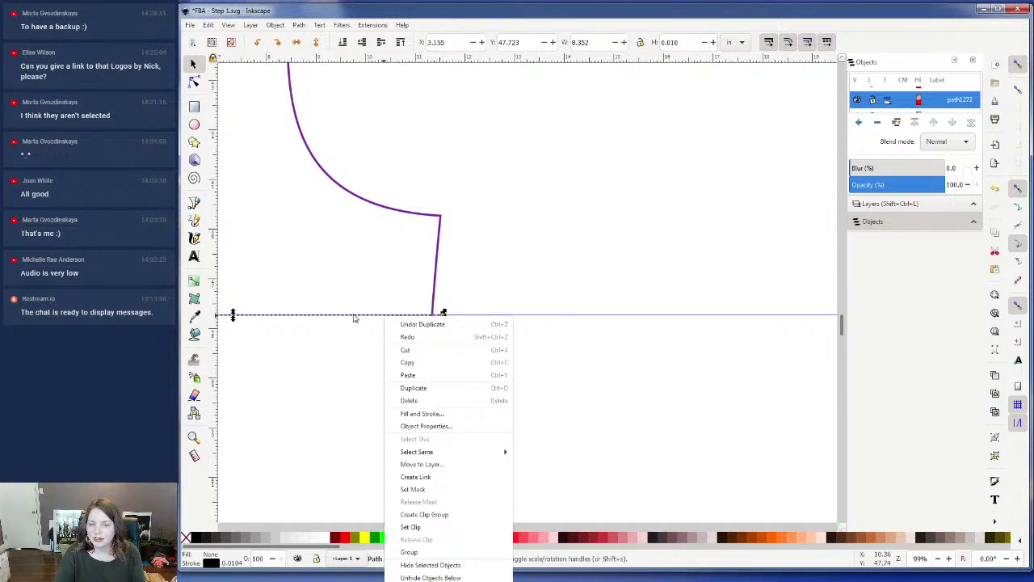
pyautogui.press('Escape')
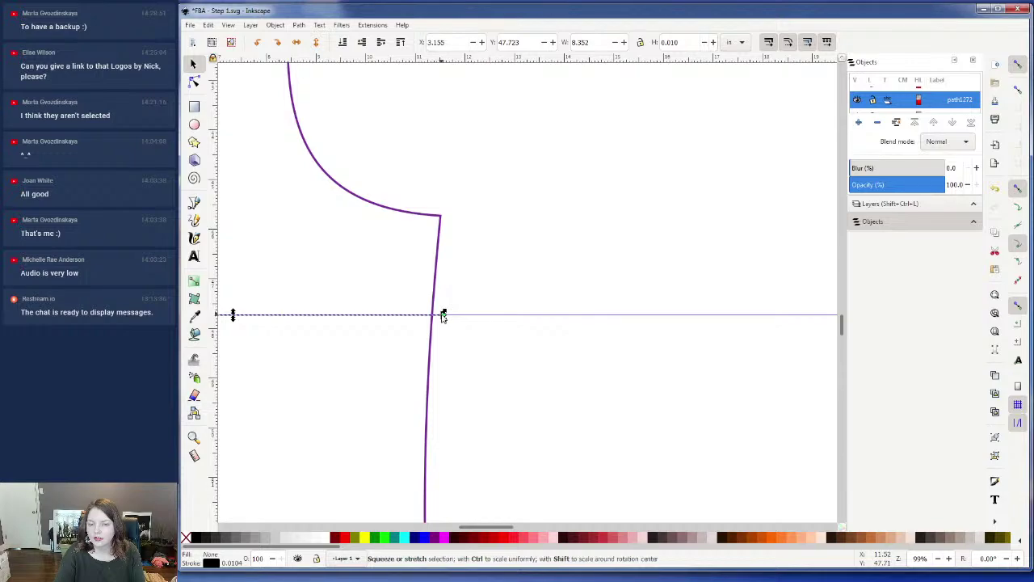
# - Rotate the short horizontal line lying along the bust-level guide by -45° so that it slopes up towards the armhole
pyautogui.click(416, 316)
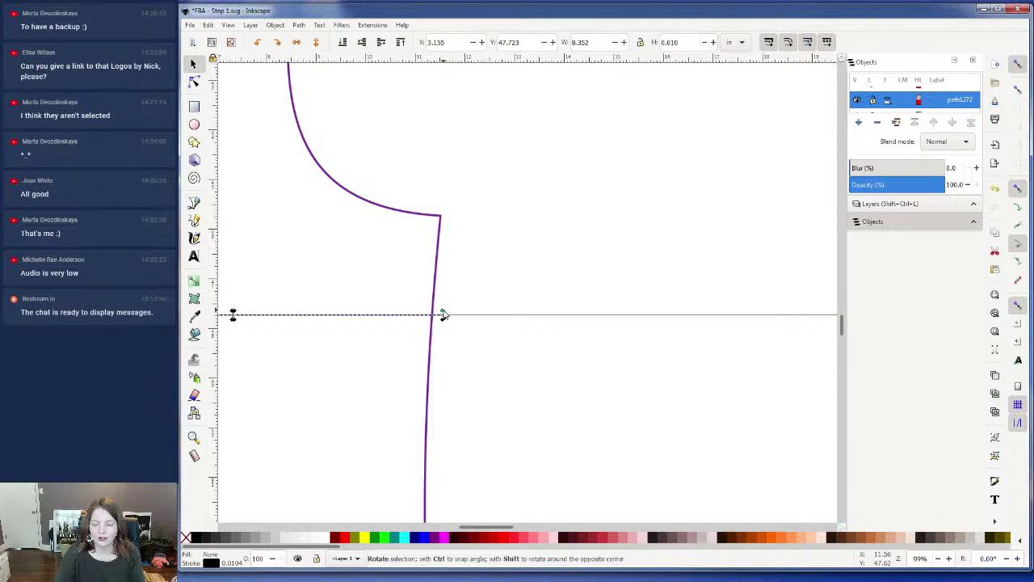
pyautogui.moveTo(443, 315); pyautogui.dragTo(377, 201)
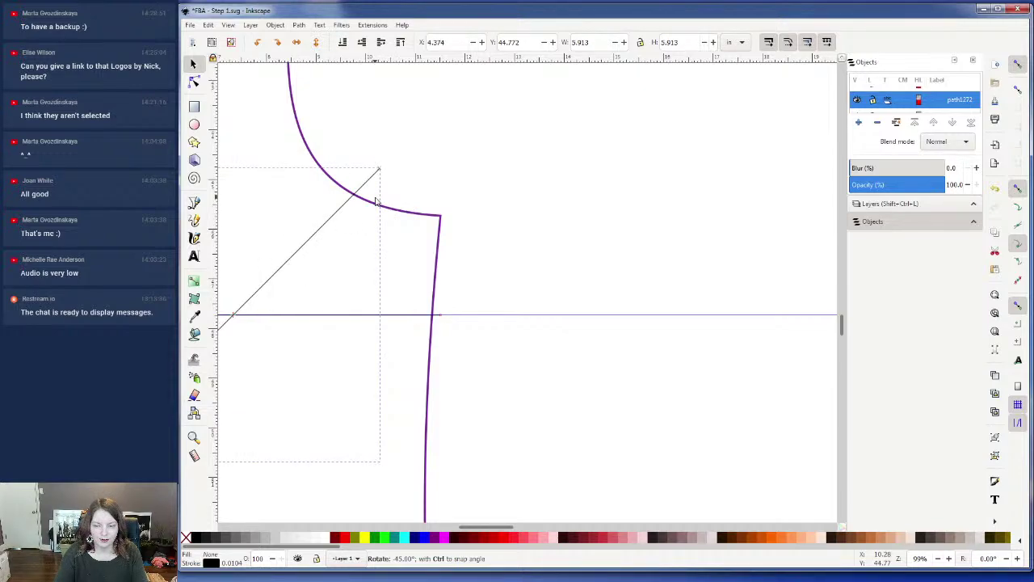
pyautogui.moveTo(377, 201); pyautogui.dragTo(377, 202)
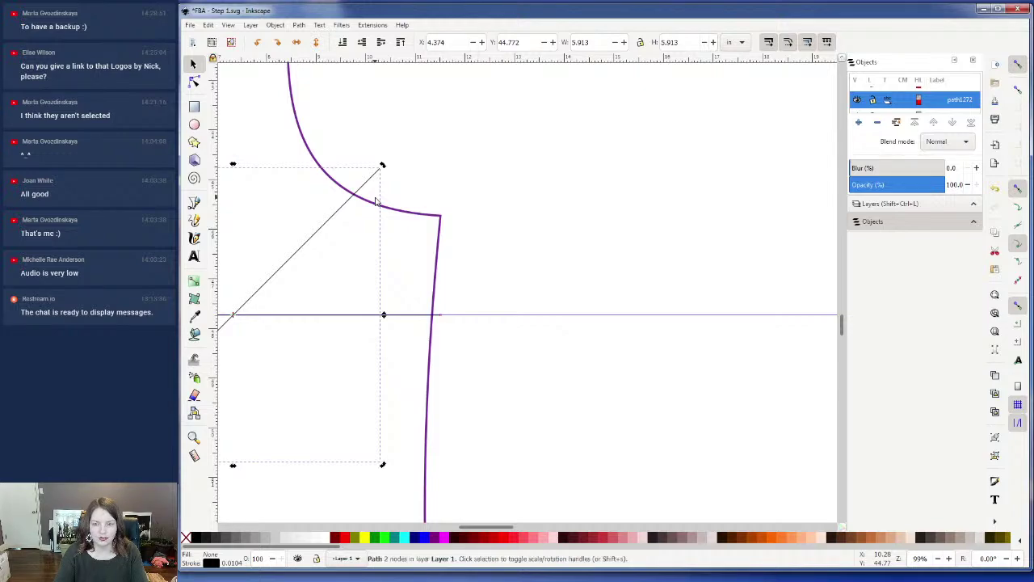
# - Move the diagonal line's lower end onto the green bust point and scale it proportionally to about 5.27 in wide, ending at the armhole curve
pyautogui.moveTo(318, 233); pyautogui.dragTo(439, 181)
pyautogui.moveTo(485, 529)
pyautogui.mouseDown()
pyautogui.moveTo(456, 529)
pyautogui.moveTo(466, 529)
pyautogui.mouseUp()
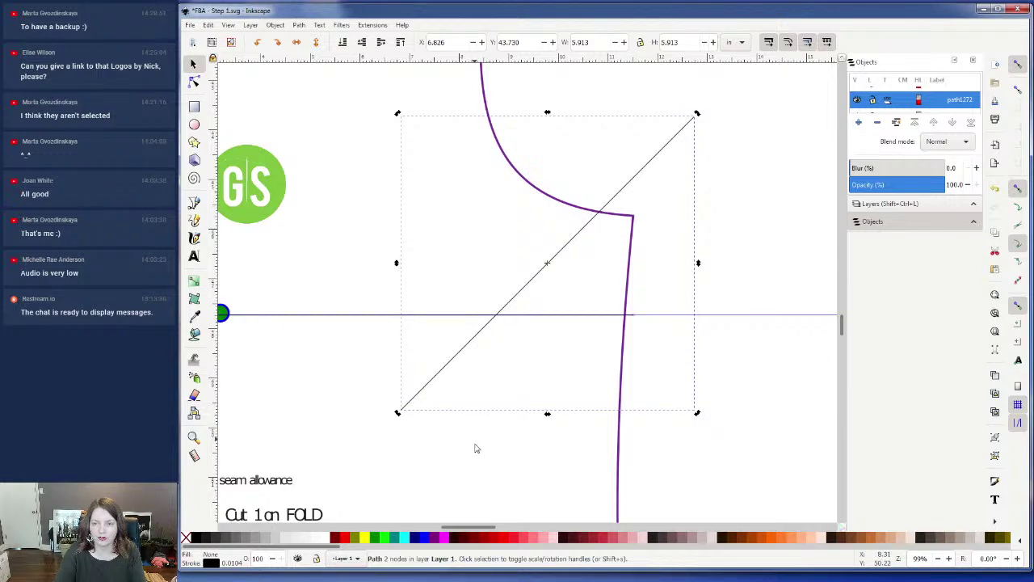
pyautogui.moveTo(563, 247); pyautogui.dragTo(410, 177)
pyautogui.keyDown('ctrl'); pyautogui.scroll(-1, 497, 363); pyautogui.keyUp('ctrl')
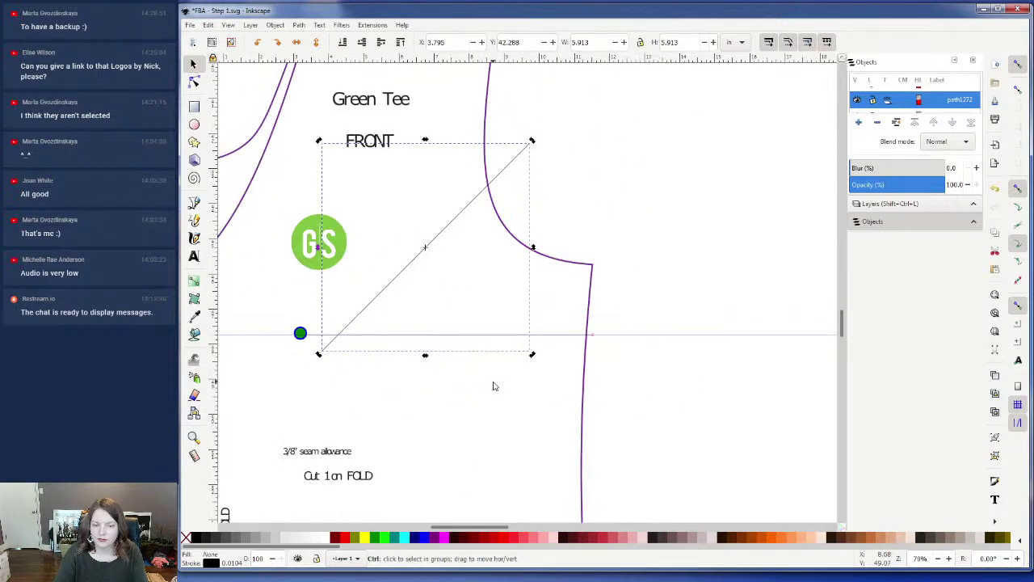
pyautogui.moveTo(411, 270); pyautogui.dragTo(386, 246)
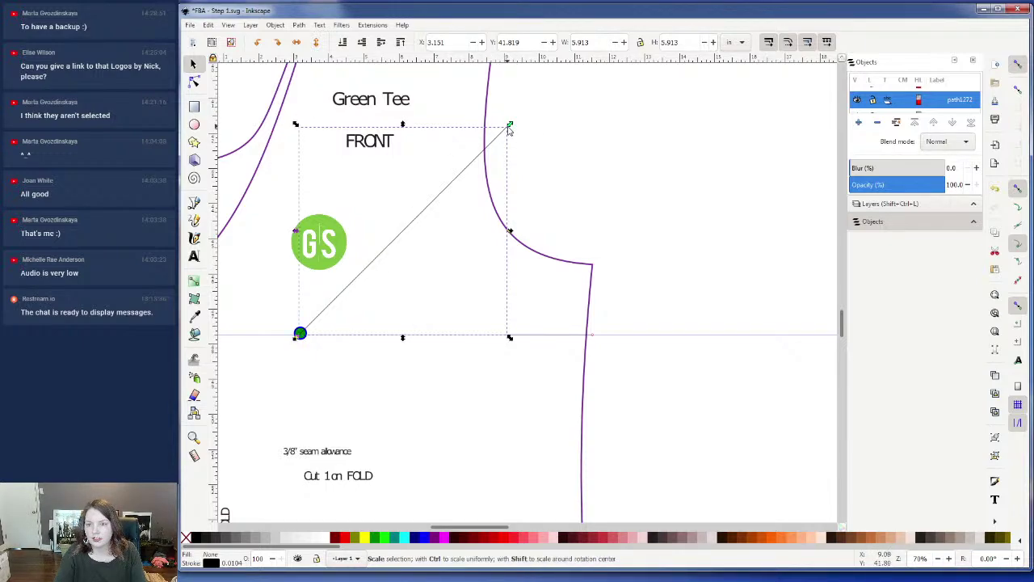
pyautogui.moveTo(508, 129); pyautogui.dragTo(491, 152)
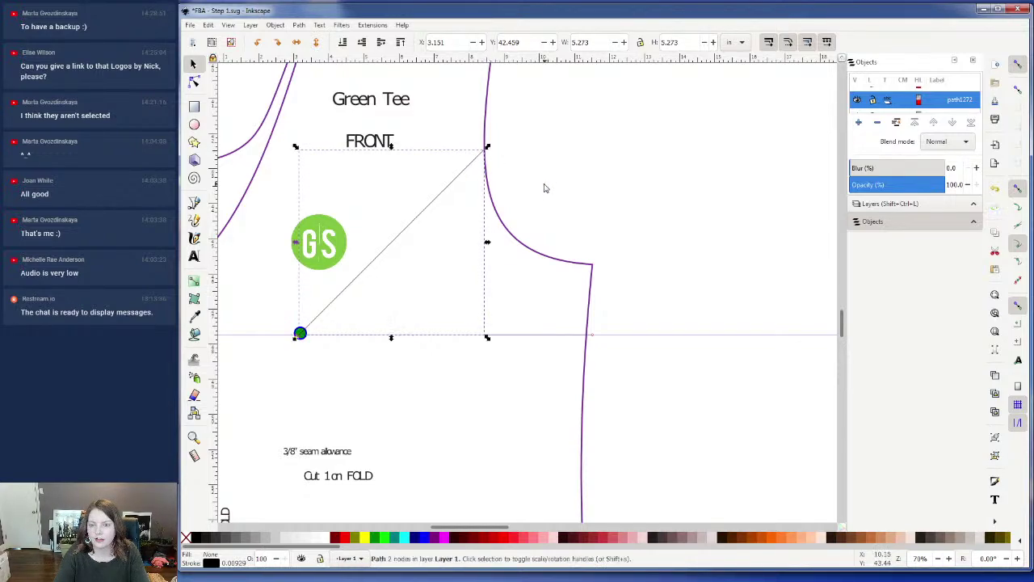
pyautogui.click(634, 186)
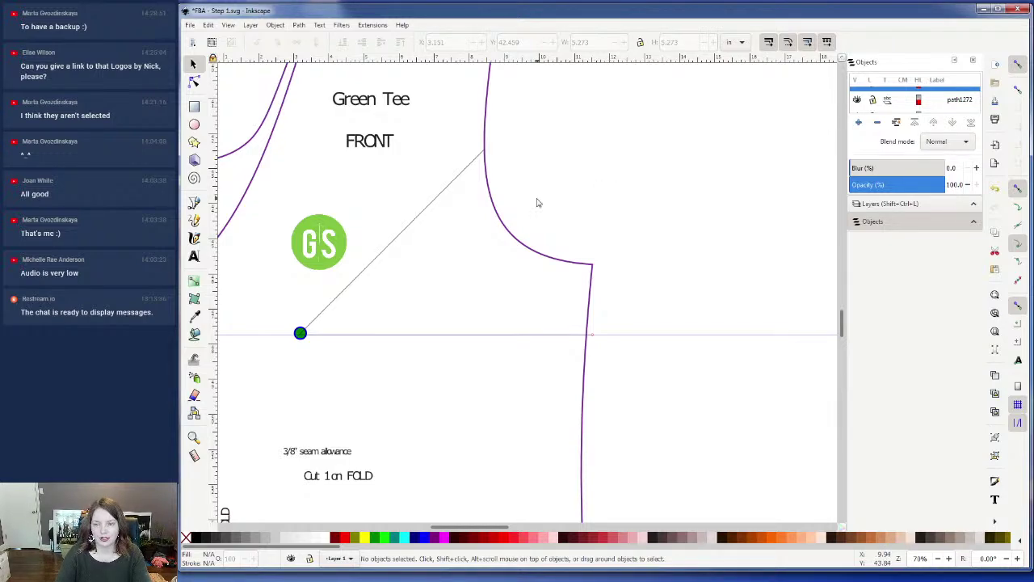
# - Duplicate in place the horizontal line and the diagonal line that start at the bust point
pyautogui.click(441, 200)
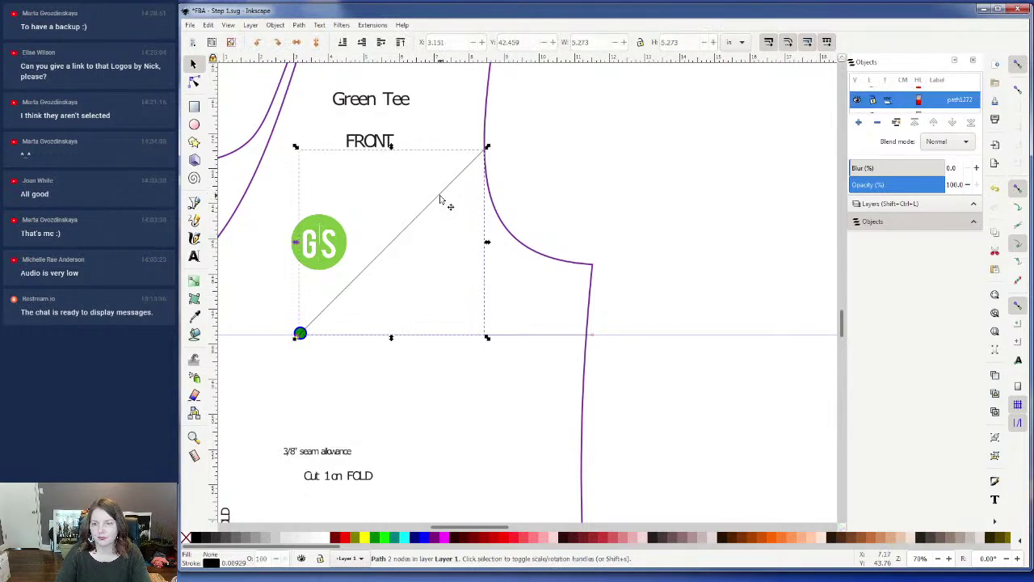
pyautogui.click(526, 339)
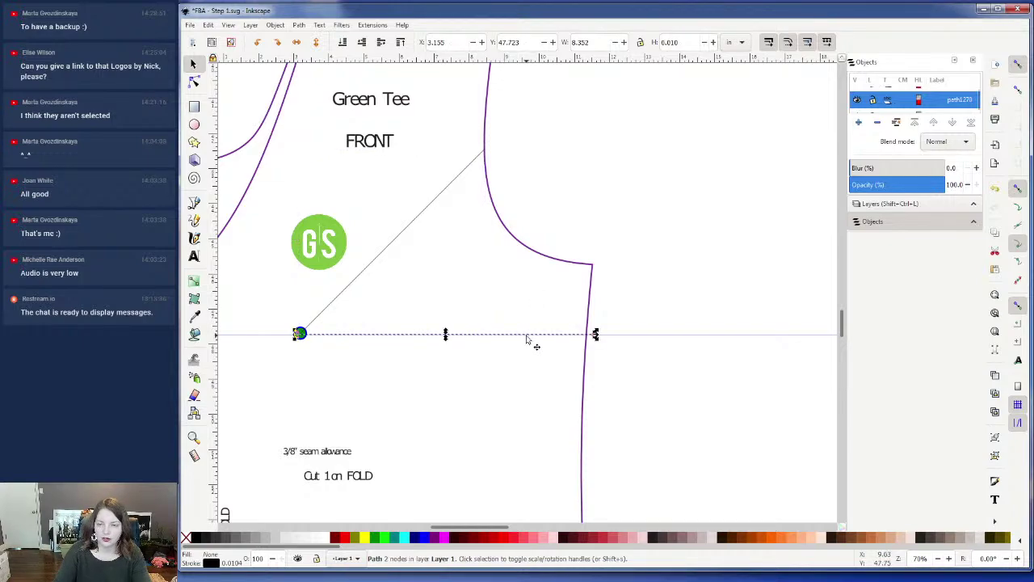
pyautogui.press('ctrl')
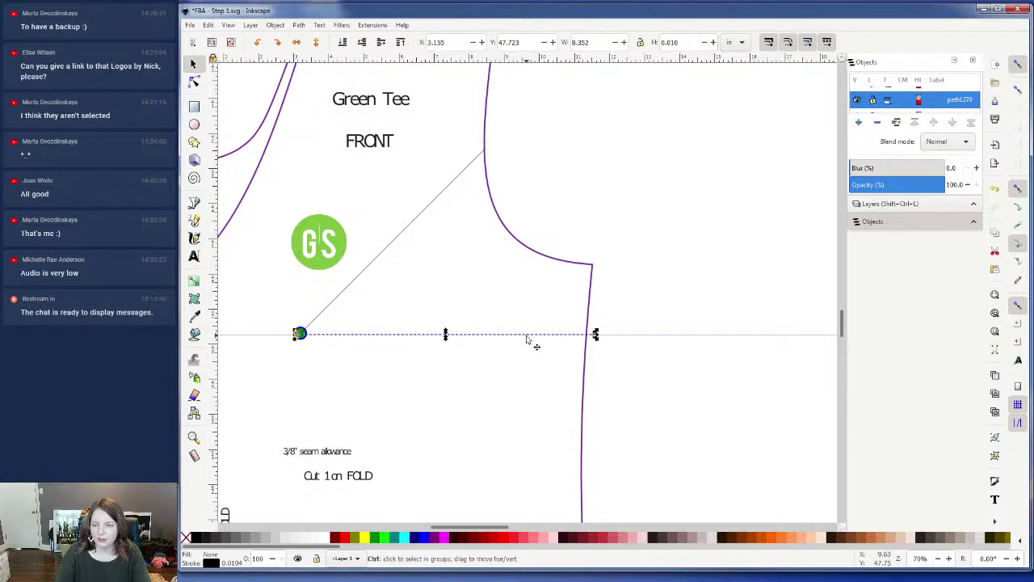
pyautogui.click(412, 232)
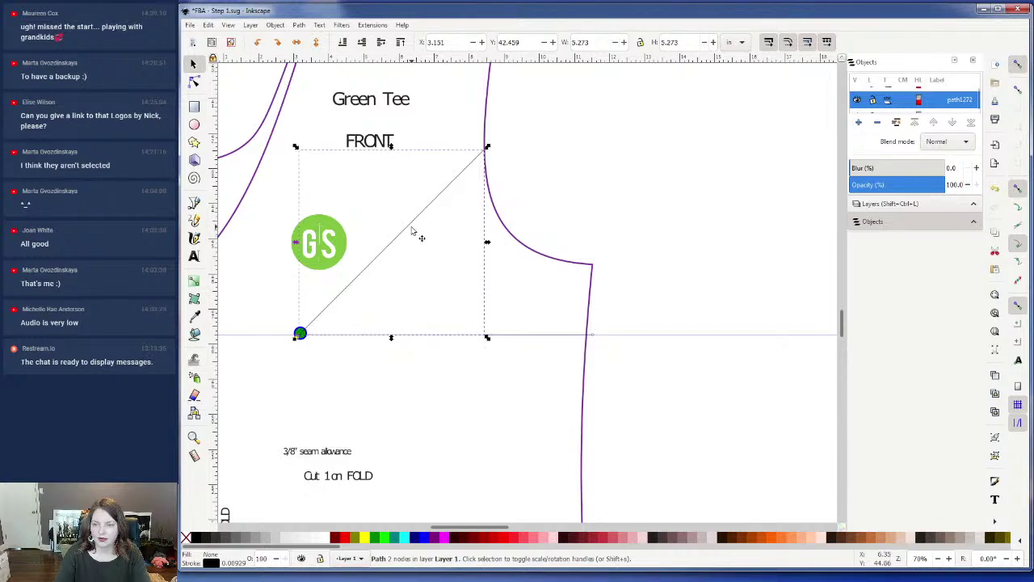
pyautogui.press('ctrl')
pyautogui.keyDown('ctrl'); pyautogui.click(412, 232); pyautogui.keyUp('ctrl')
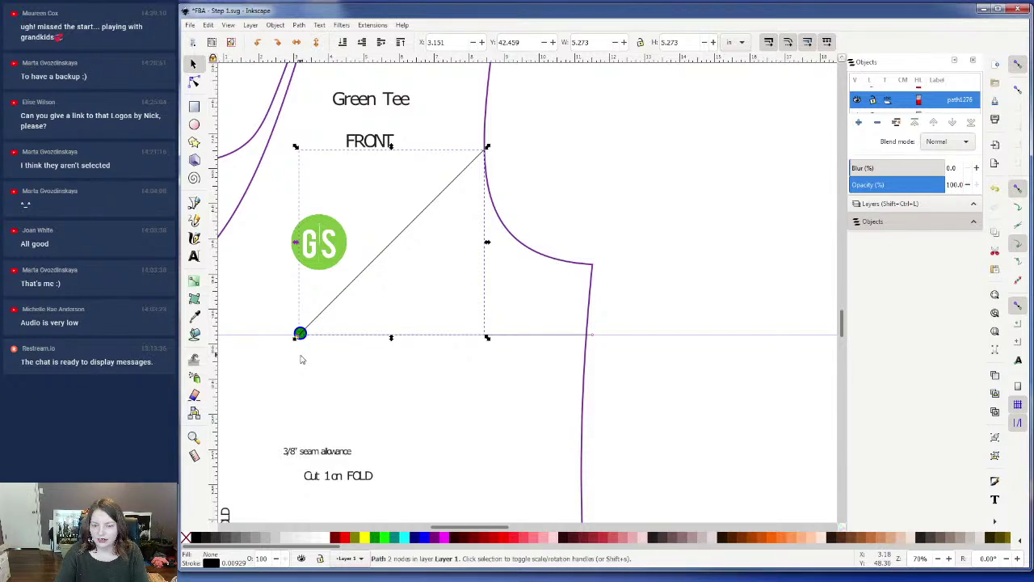
# - Draw a straight vertical line with the Pen tool from the green bust point down to the front piece's hem
pyautogui.click(300, 360)
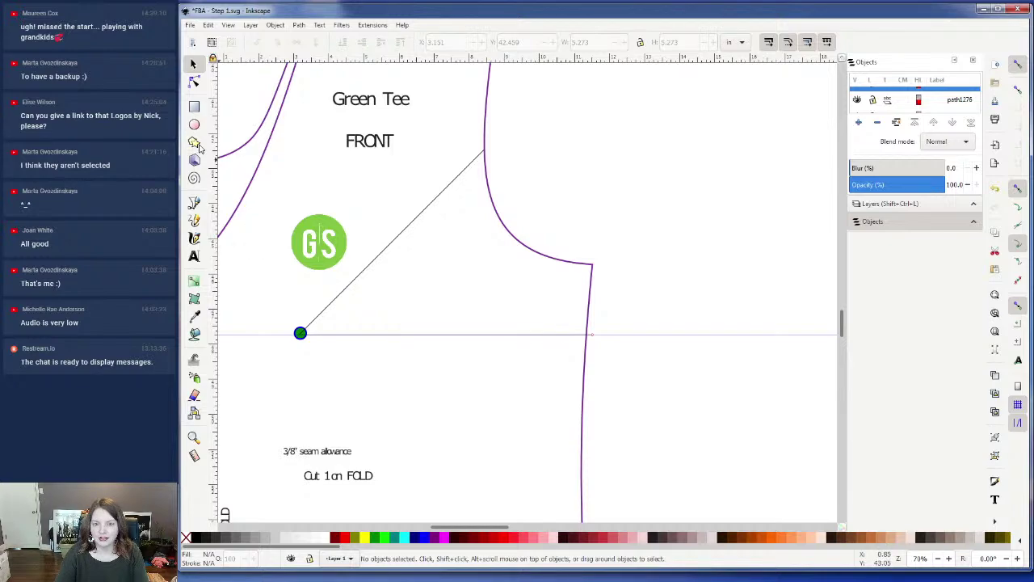
pyautogui.scroll(-5, 343, 267)
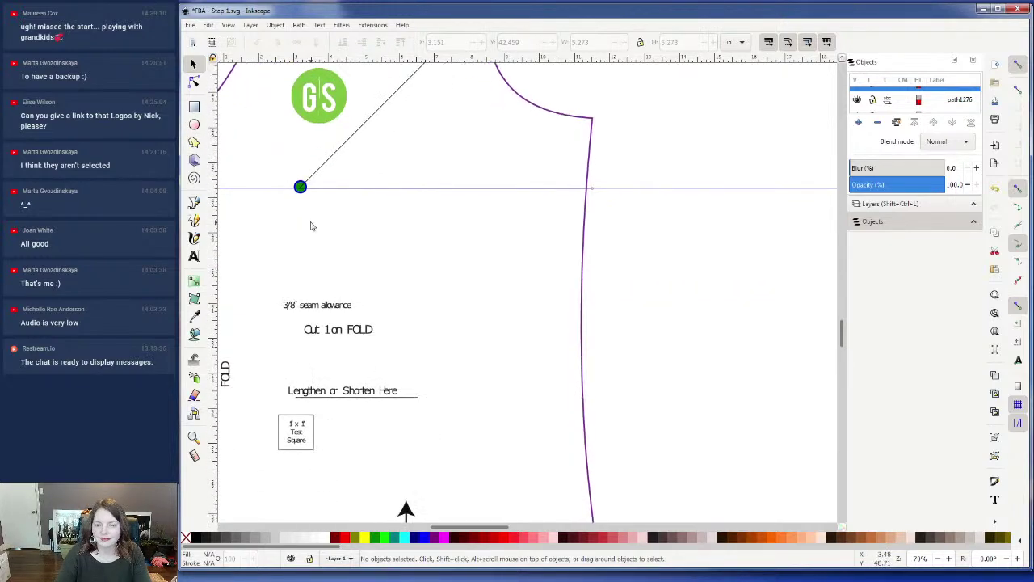
pyautogui.click(194, 202)
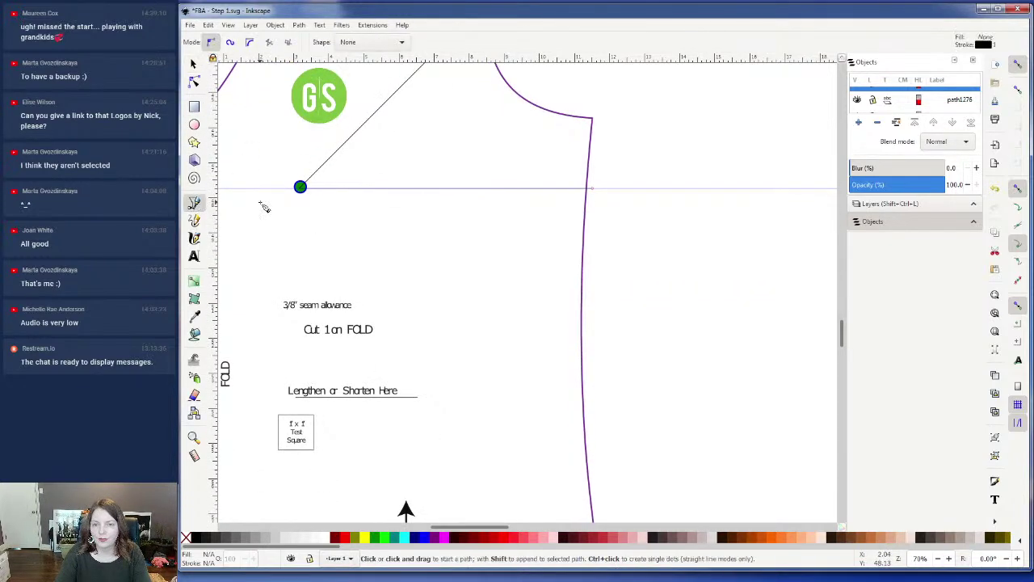
pyautogui.click(300, 187)
pyautogui.scroll(-5, 296, 267)
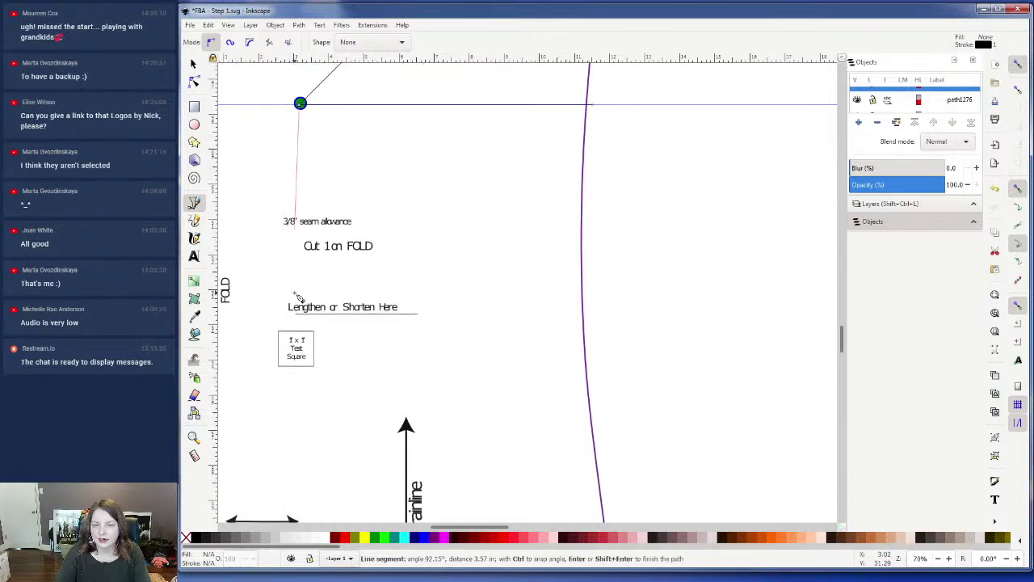
pyautogui.scroll(-5, 336, 366)
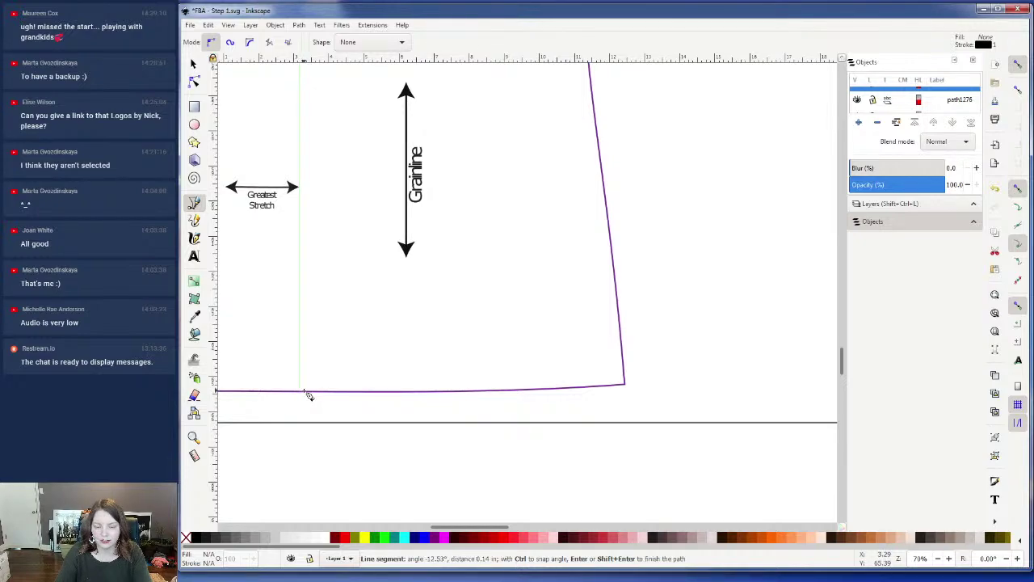
pyautogui.doubleClick(309, 395)
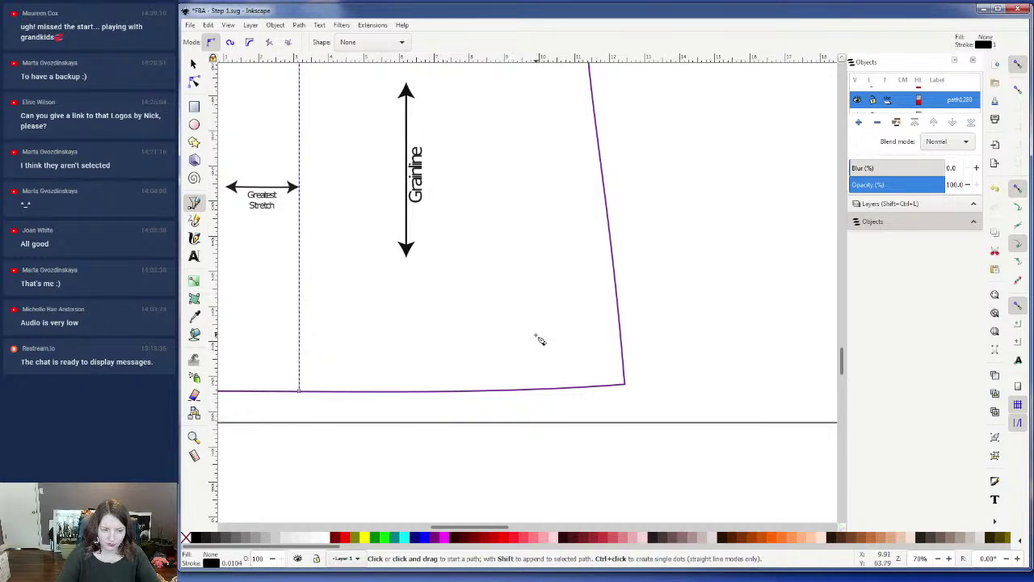
# - Break the purple front outline at the armhole node where the diagonal line ends, and apply Break Apart to the path
pyautogui.scroll(12, 557, 324)
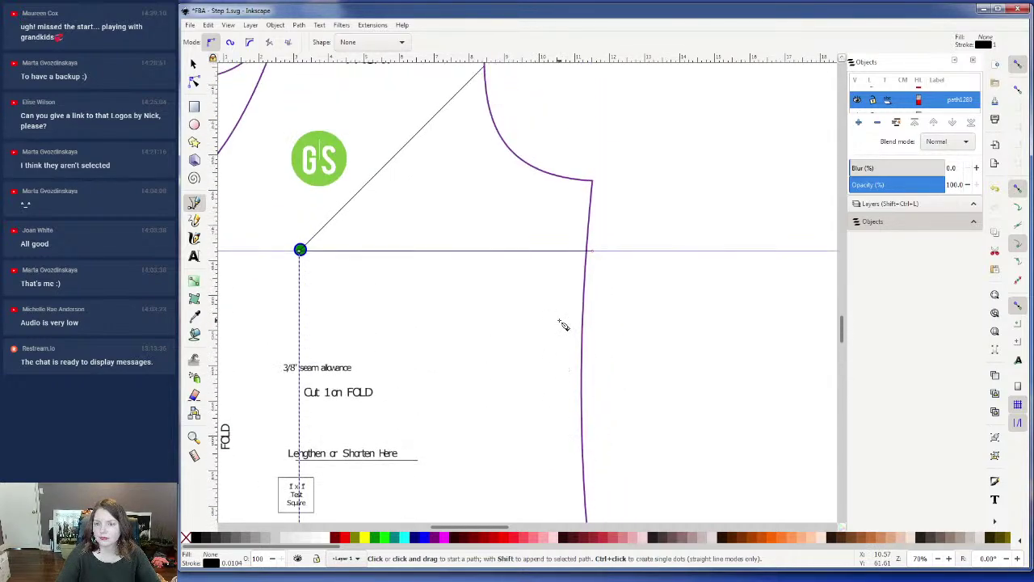
pyautogui.scroll(4, 563, 325)
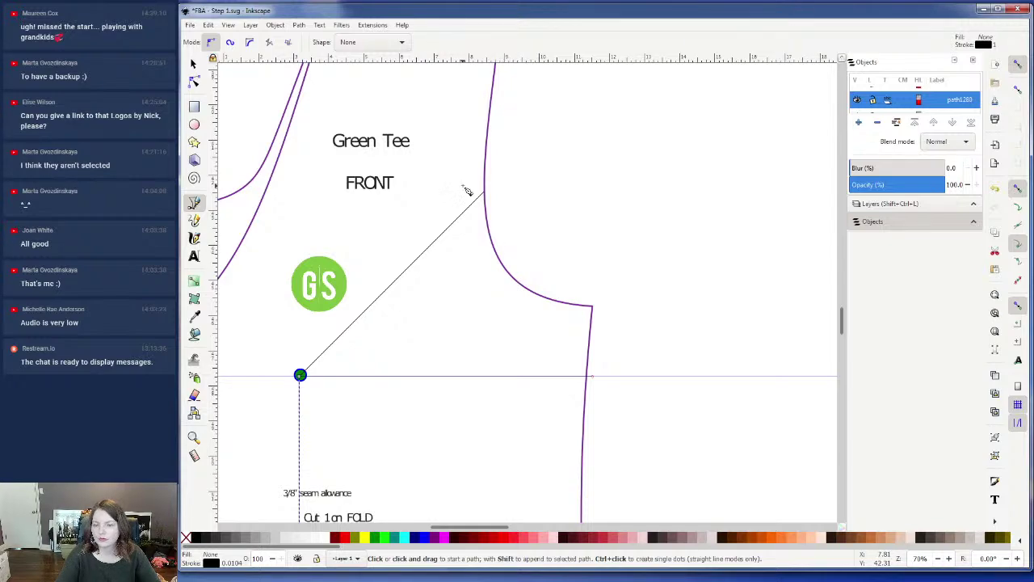
pyautogui.keyDown('ctrl'); pyautogui.scroll(2, 512, 234); pyautogui.keyUp('ctrl')
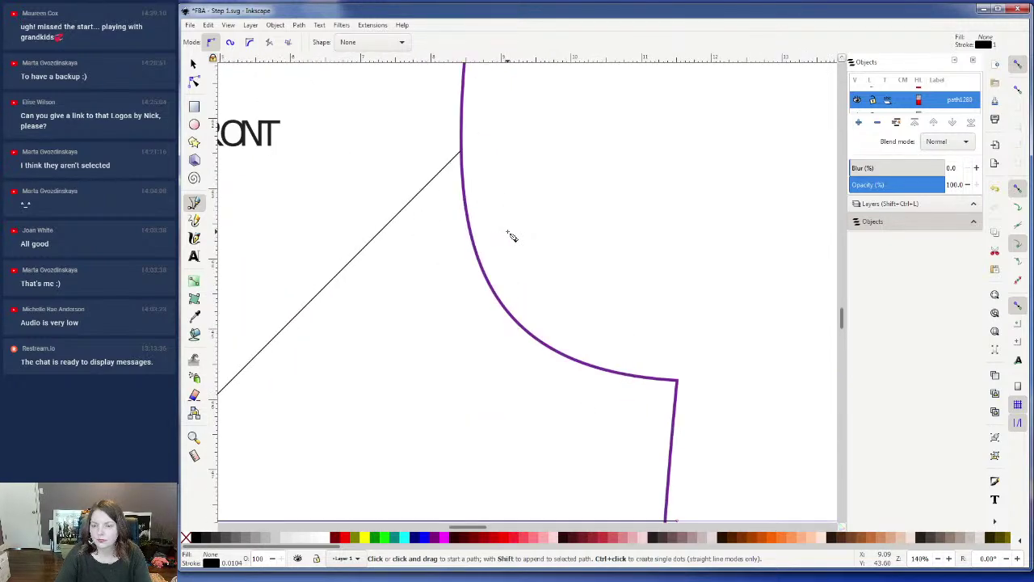
pyautogui.scroll(2, 512, 234)
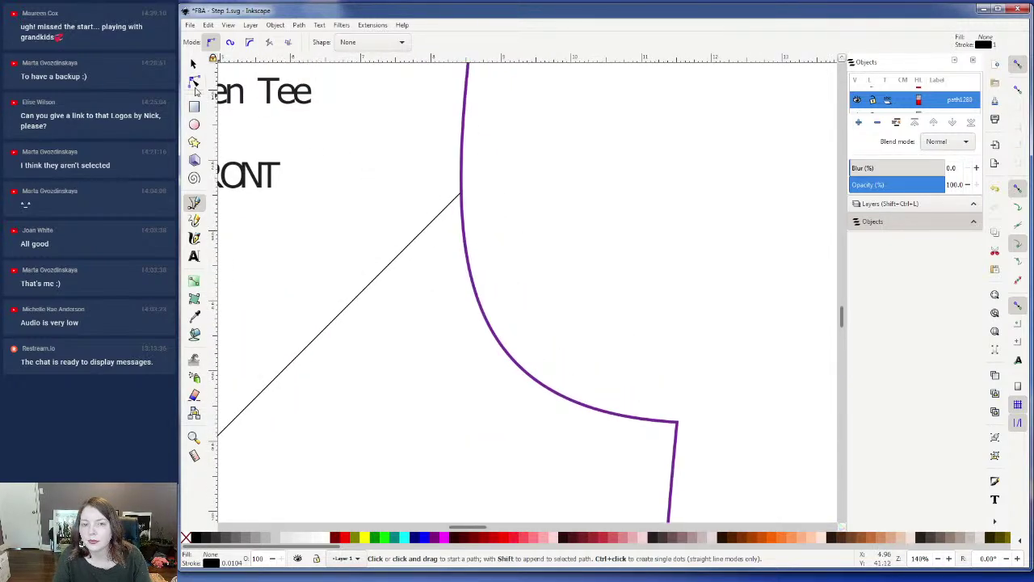
pyautogui.click(194, 83)
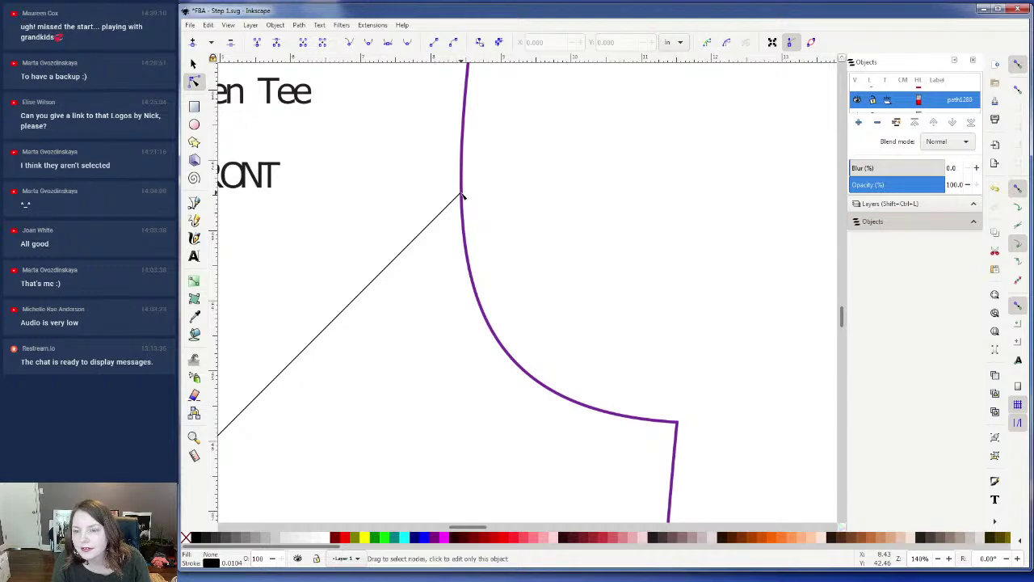
pyautogui.scroll(2, 473, 198)
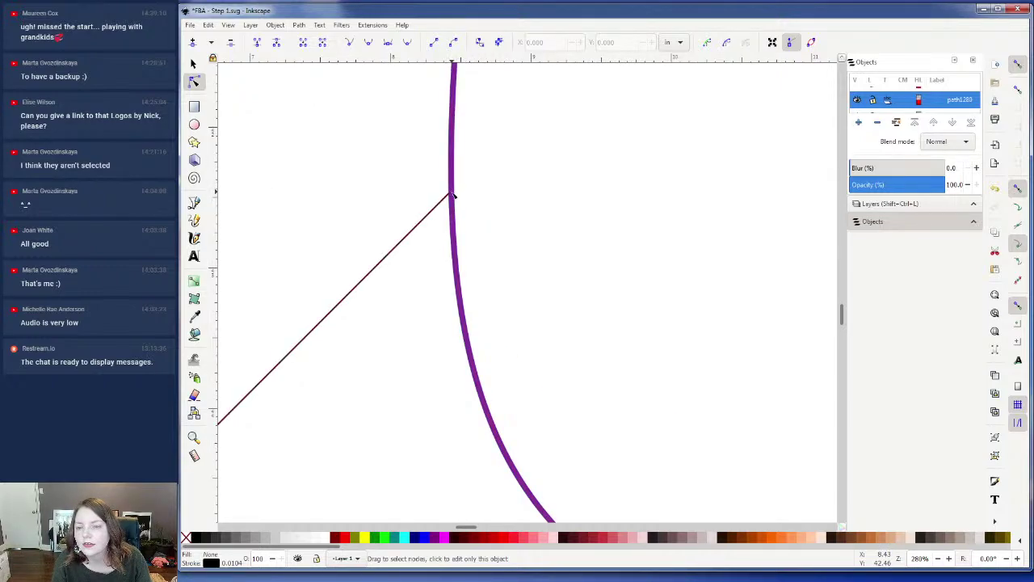
pyautogui.scroll(2, 453, 194)
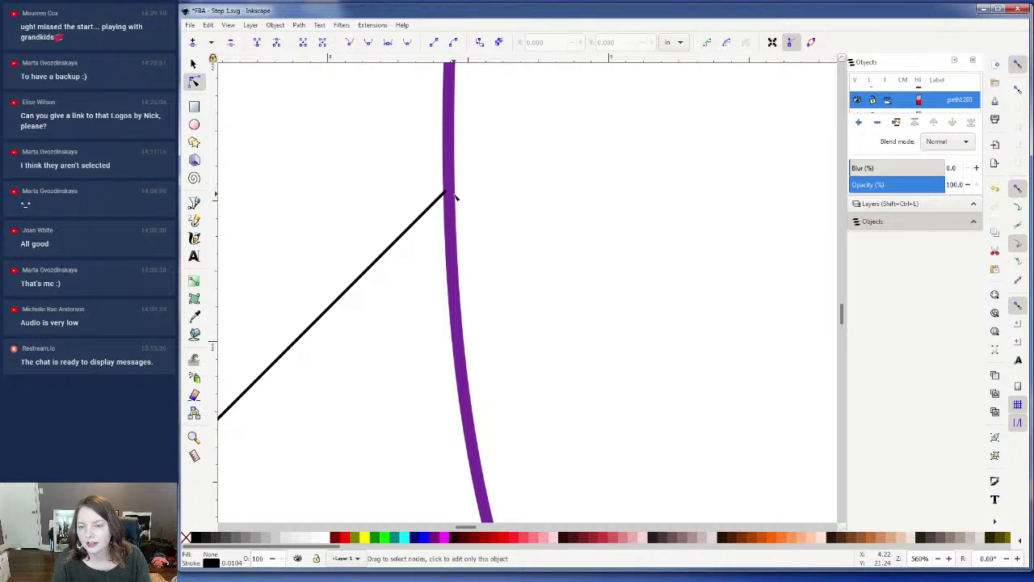
pyautogui.scroll(2, 453, 194)
pyautogui.click(443, 189)
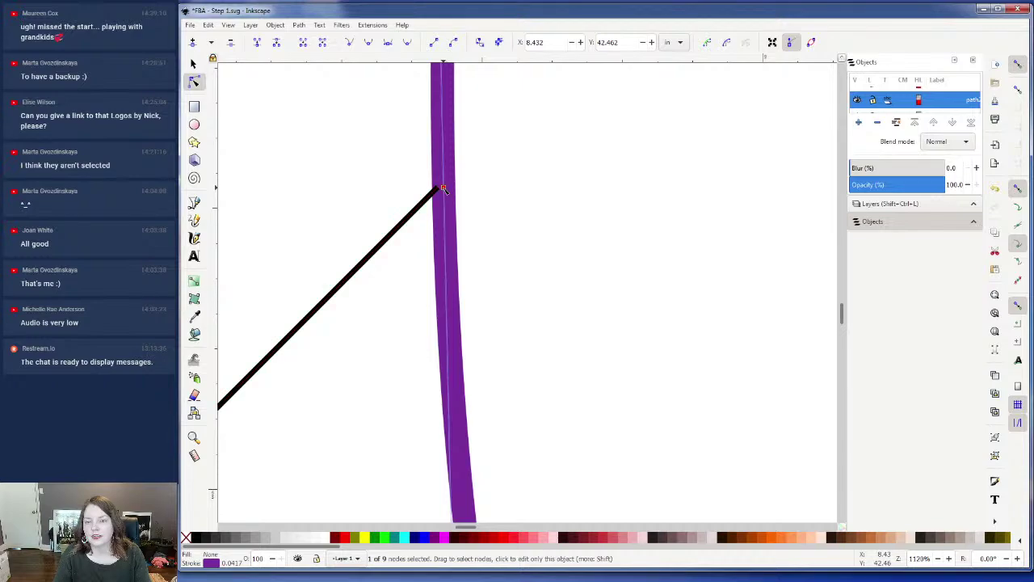
pyautogui.click(275, 45)
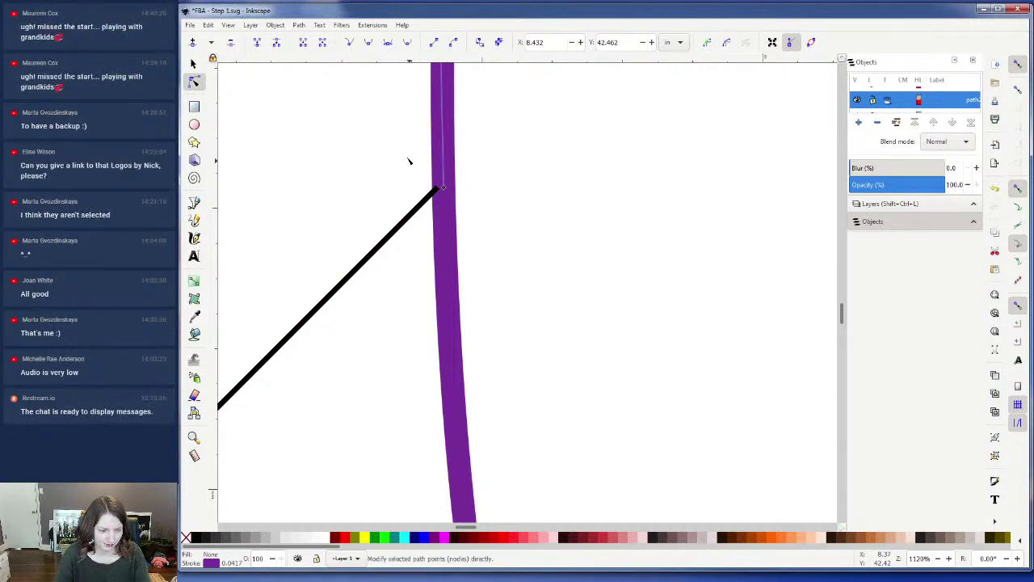
pyautogui.click(298, 24)
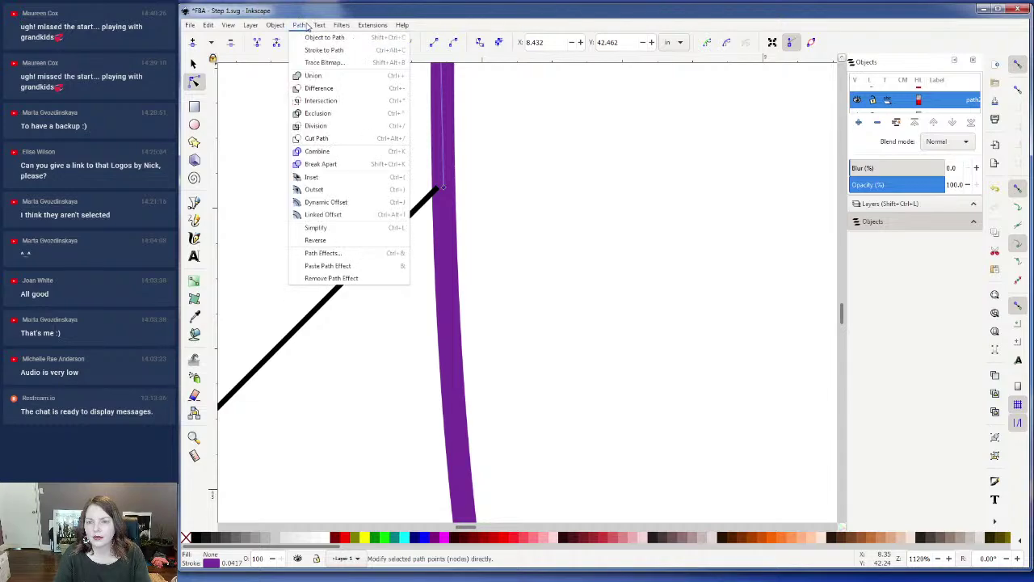
pyautogui.click(338, 162)
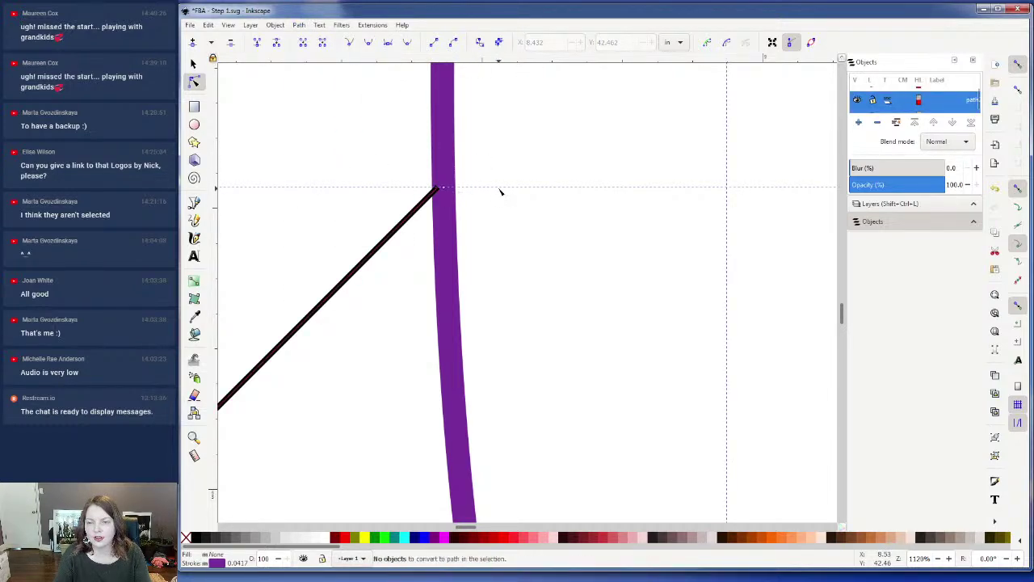
# - Shorten the horizontal bust line and its duplicate to about 8.16 in wide, ending at the purple side seam
pyautogui.scroll(-4, 422, 241)
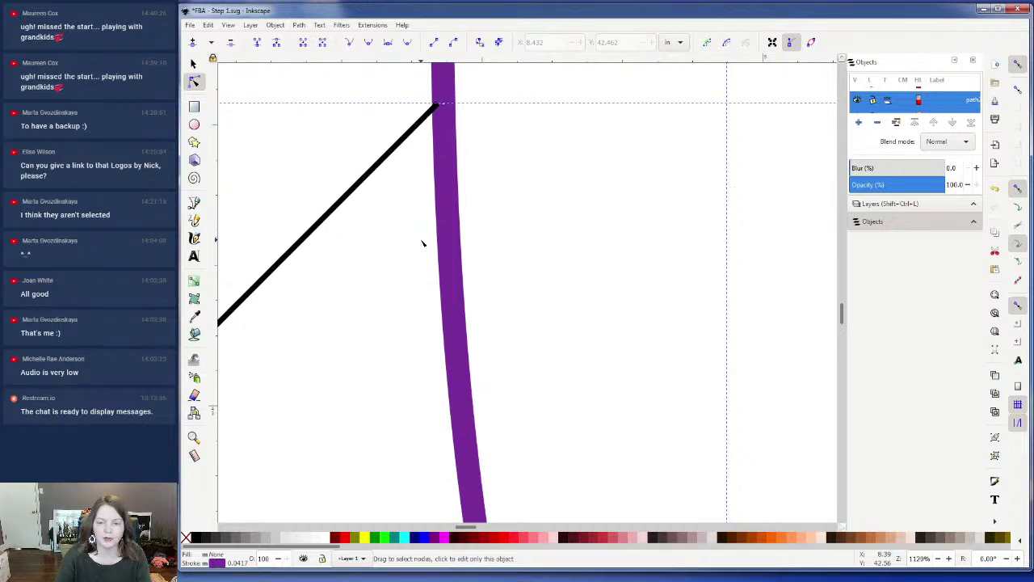
pyautogui.keyDown('ctrl'); pyautogui.scroll(-2, 422, 241); pyautogui.keyUp('ctrl')
pyautogui.scroll(-4, 446, 234)
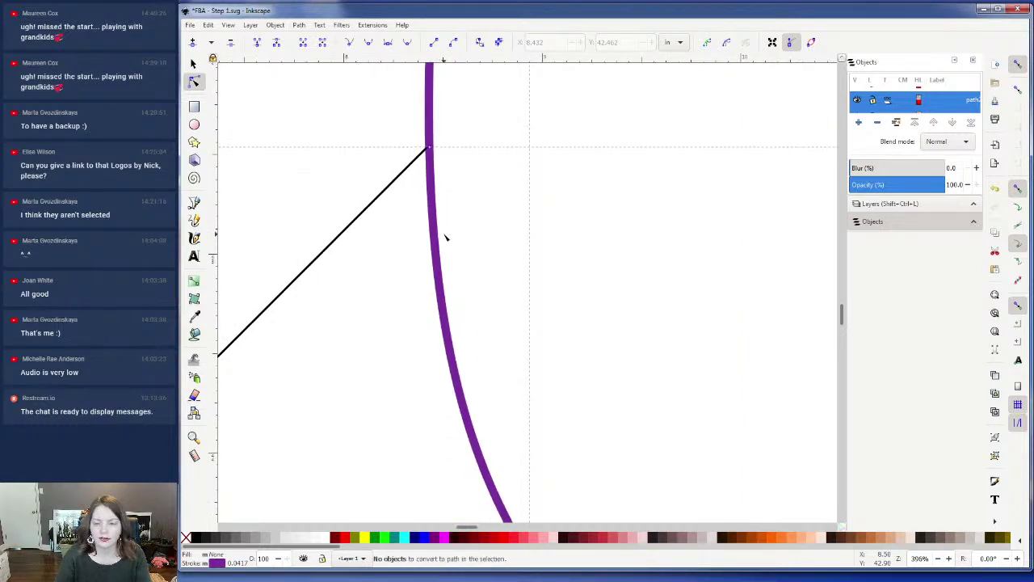
pyautogui.keyDown('ctrl'); pyautogui.scroll(-2, 447, 234); pyautogui.keyUp('ctrl')
pyautogui.keyDown('ctrl'); pyautogui.scroll(-2, 449, 241); pyautogui.keyUp('ctrl')
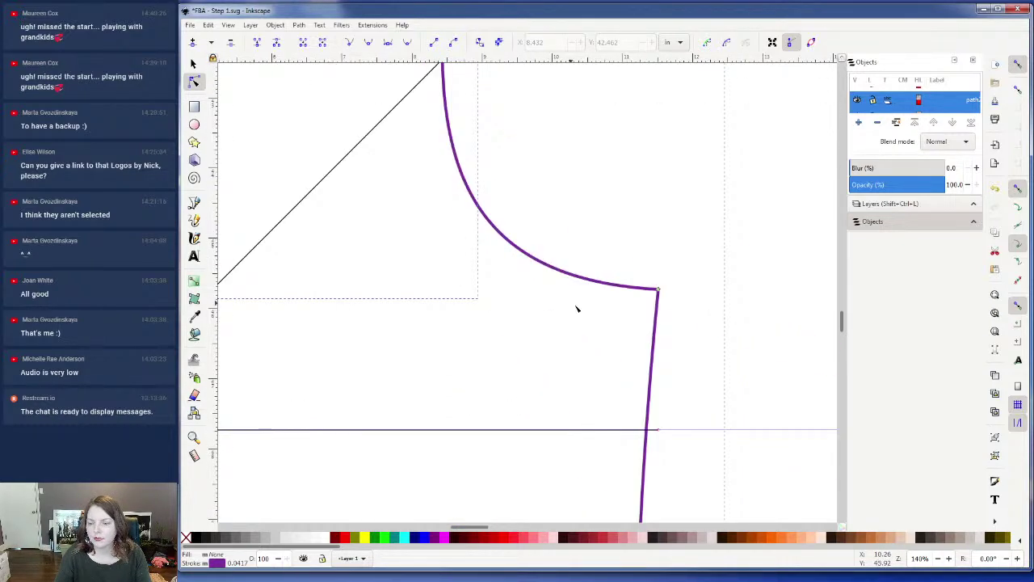
pyautogui.keyDown('ctrl'); pyautogui.scroll(4, 655, 404); pyautogui.keyUp('ctrl')
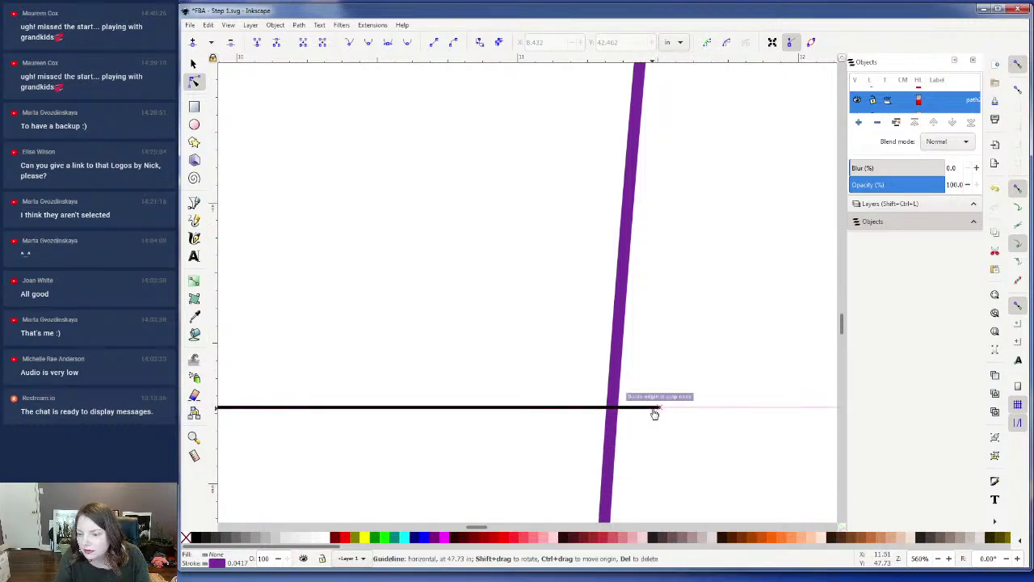
pyautogui.click(193, 61)
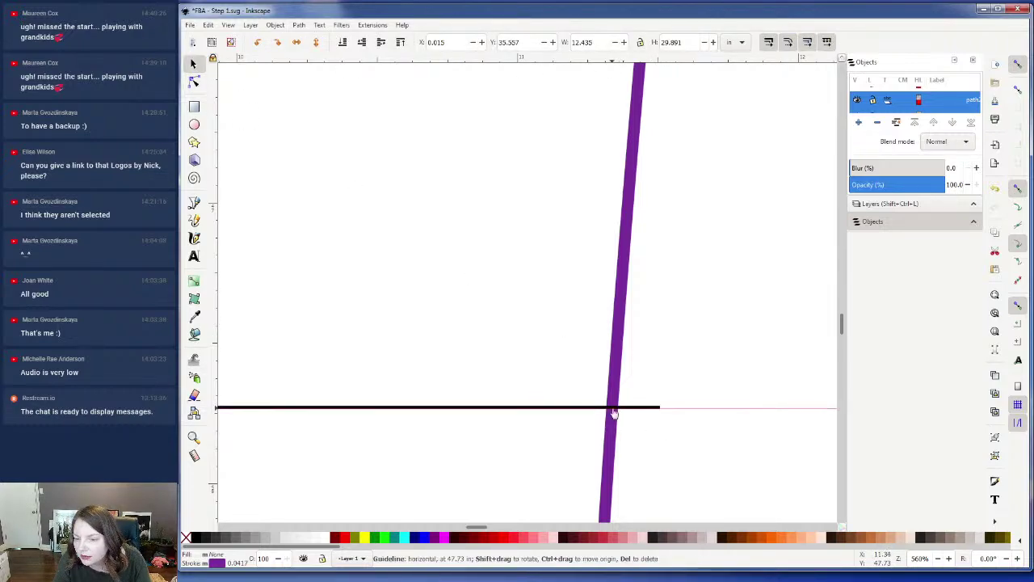
pyautogui.click(631, 410)
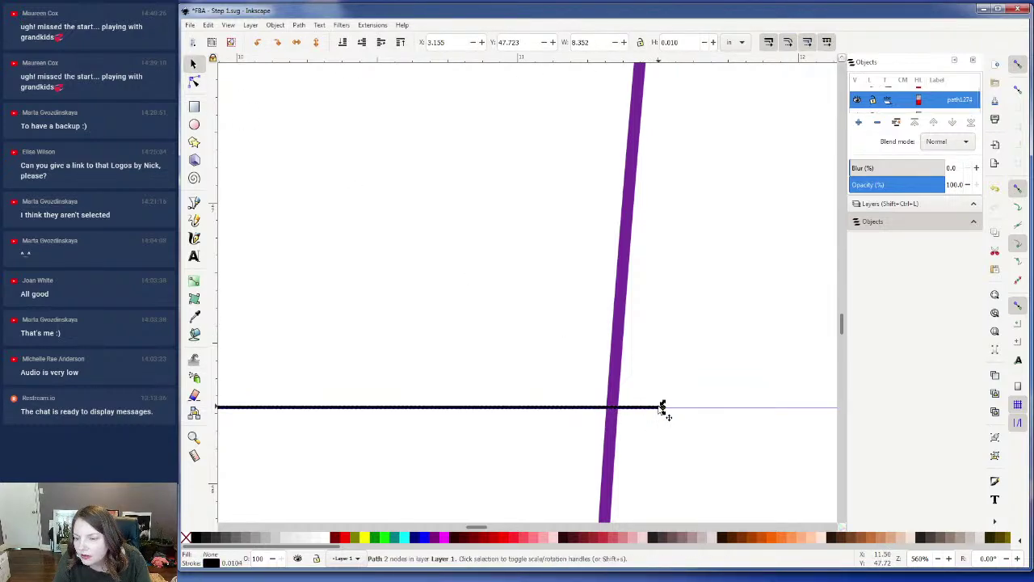
pyautogui.moveTo(664, 409); pyautogui.dragTo(611, 409)
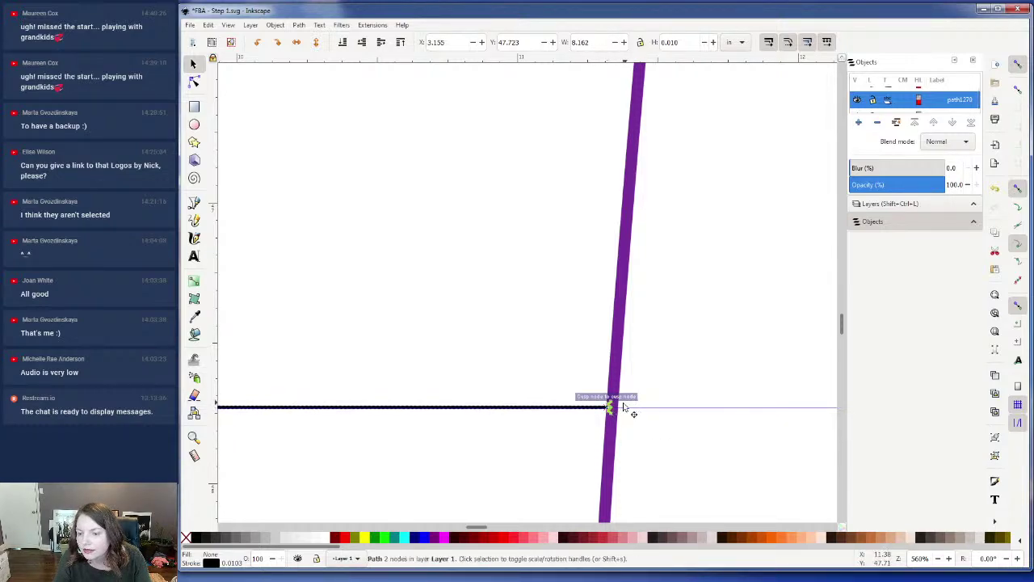
pyautogui.press('Escape')
# - Add a node on the purple side seam where the horizontal line meets it, break the path there, and apply Break Apart
pyautogui.press('n')
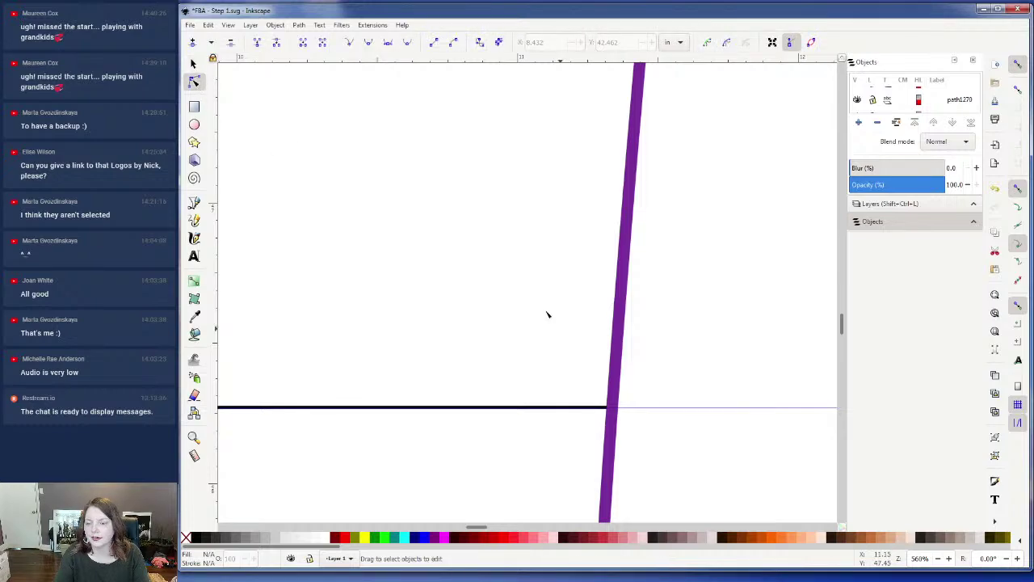
pyautogui.scroll(2, 642, 395)
pyautogui.scroll(-1, 627, 443)
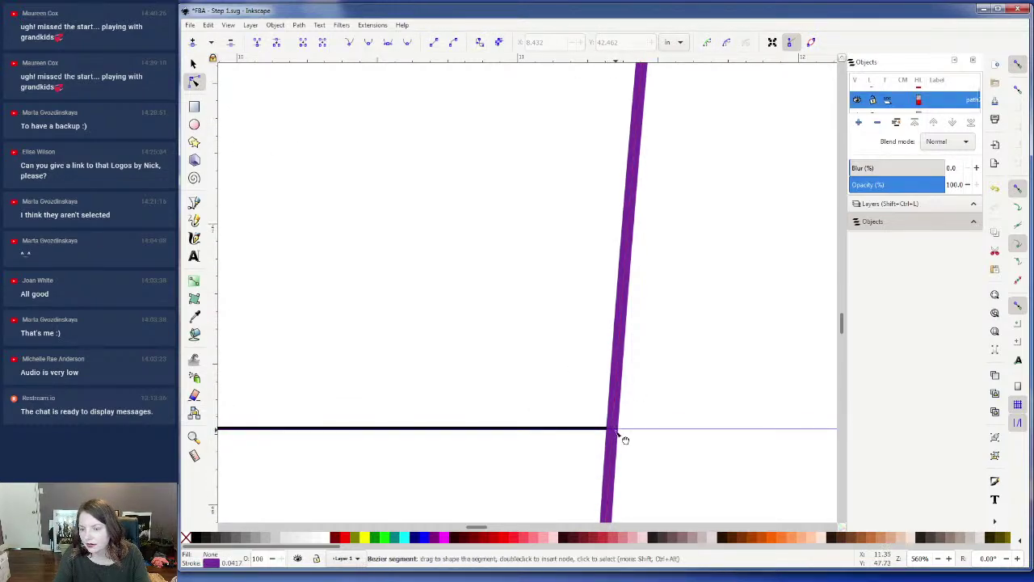
pyautogui.scroll(4, 614, 428)
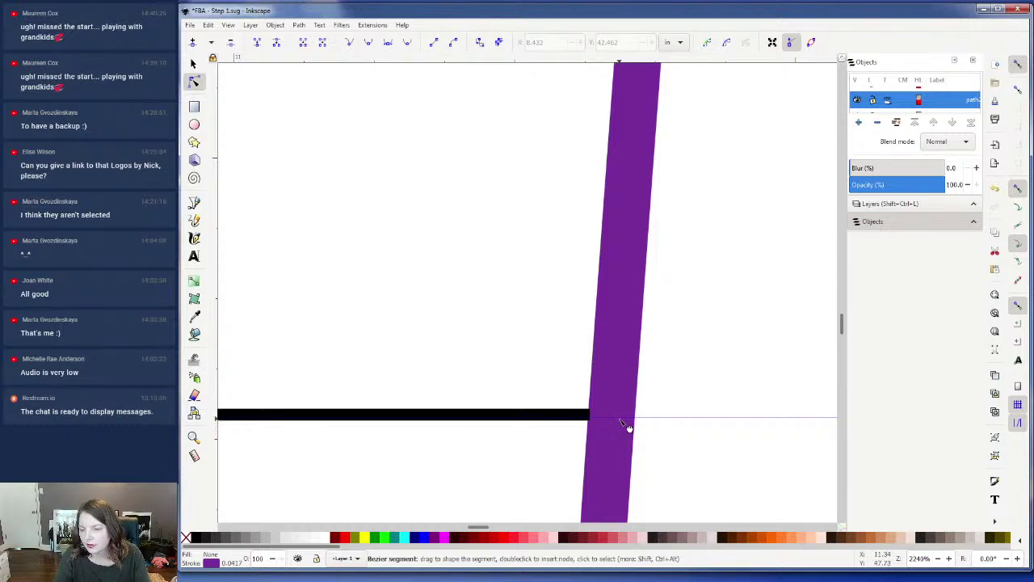
pyautogui.click(614, 420)
pyautogui.click(611, 418)
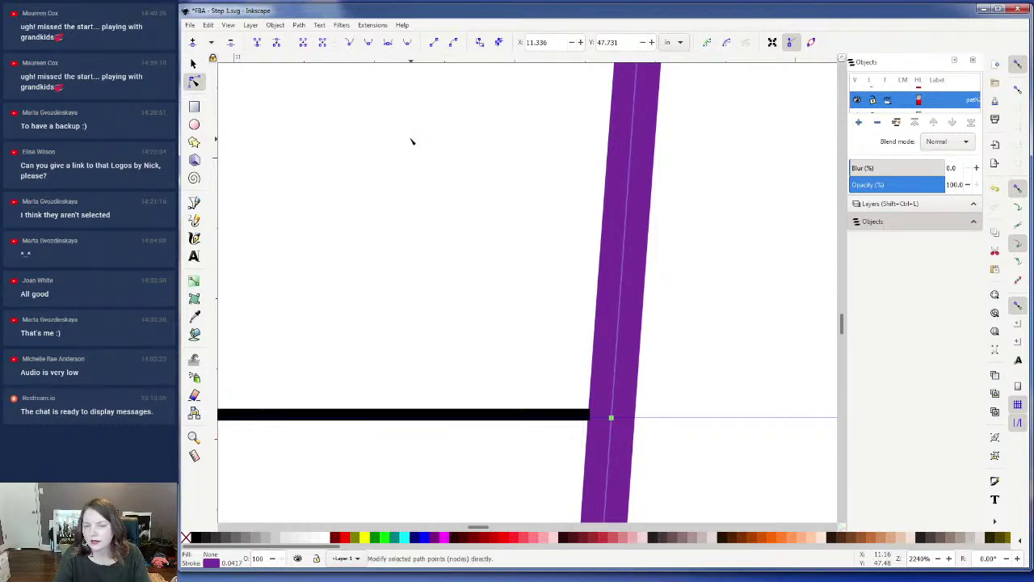
pyautogui.click(275, 44)
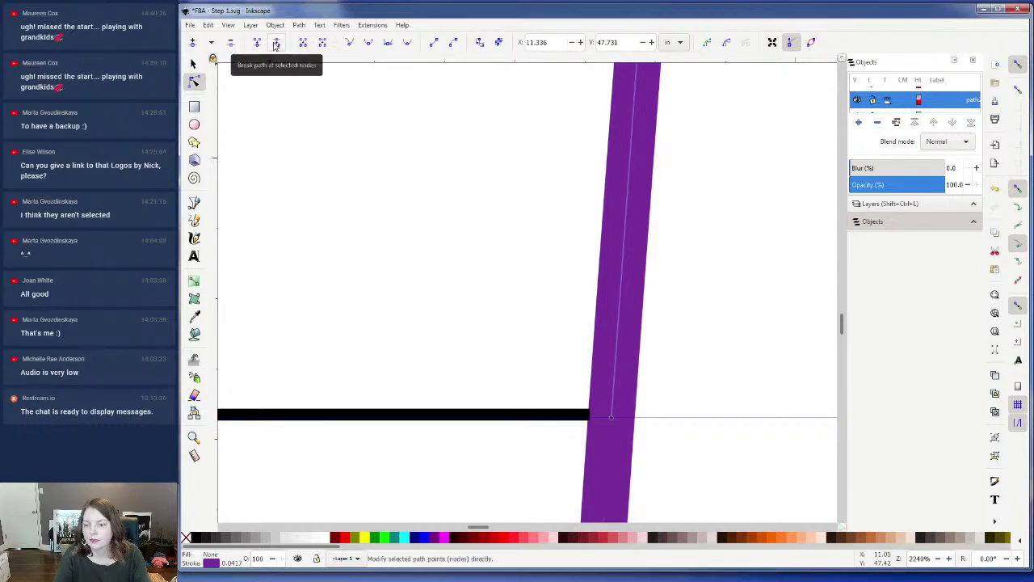
pyautogui.click(301, 26)
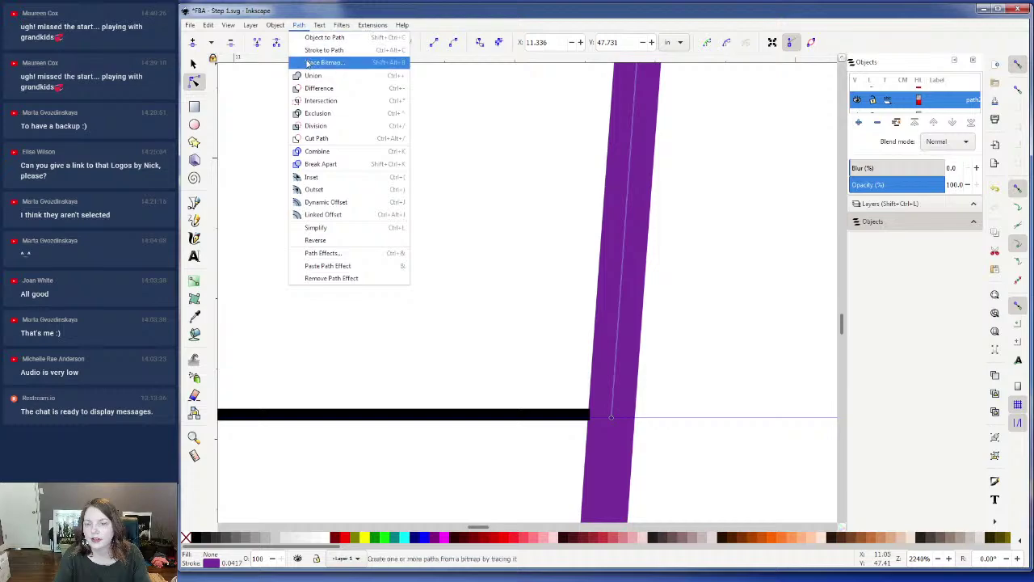
pyautogui.click(314, 165)
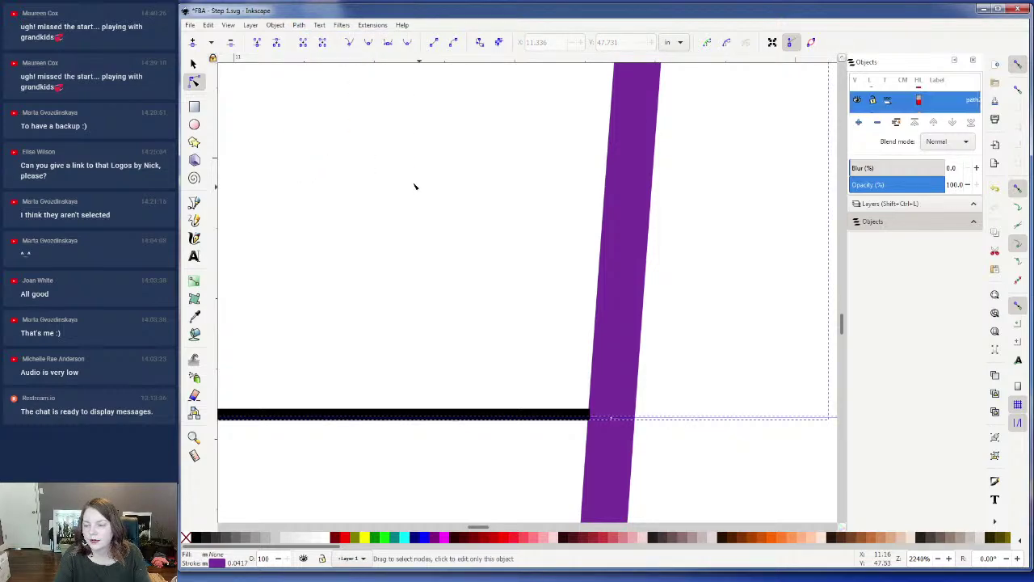
# - Adjust the vertical line's lower end node so it sits on the purple hem line
pyautogui.scroll(-6, 492, 376)
pyautogui.scroll(-2, 494, 378)
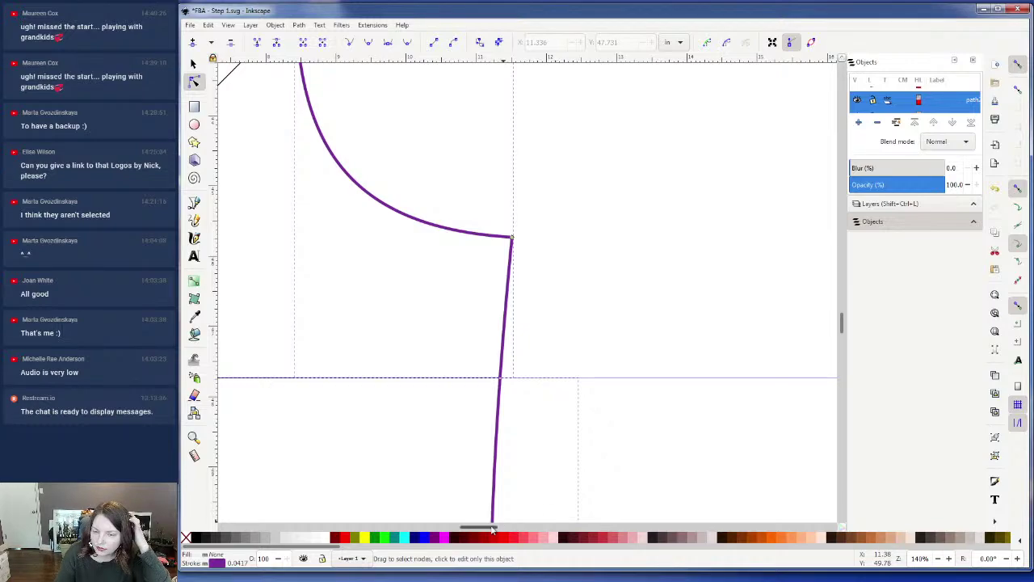
pyautogui.moveTo(493, 526)
pyautogui.mouseDown()
pyautogui.moveTo(464, 527)
pyautogui.moveTo(475, 525)
pyautogui.mouseUp()
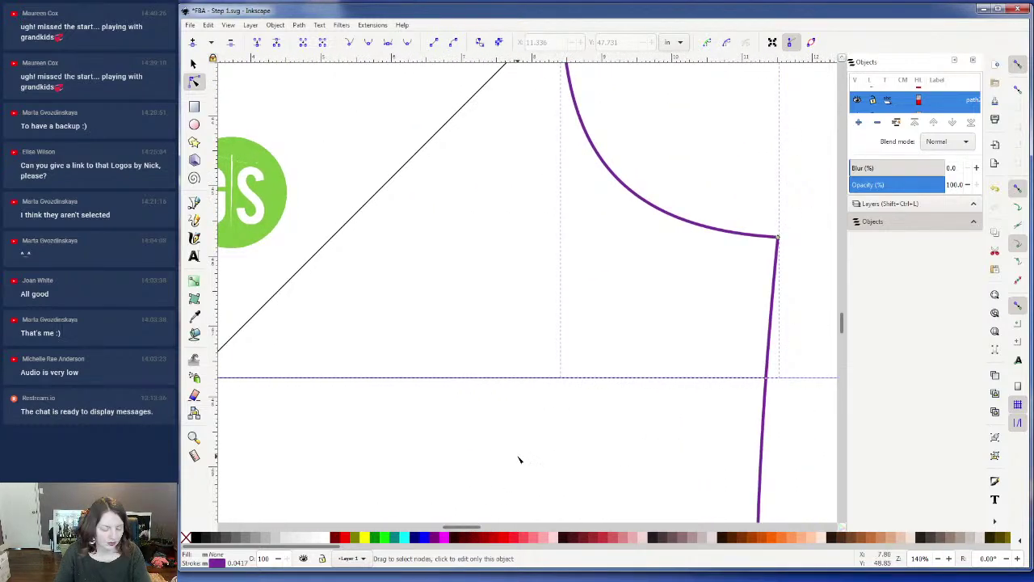
pyautogui.scroll(-2, 519, 459)
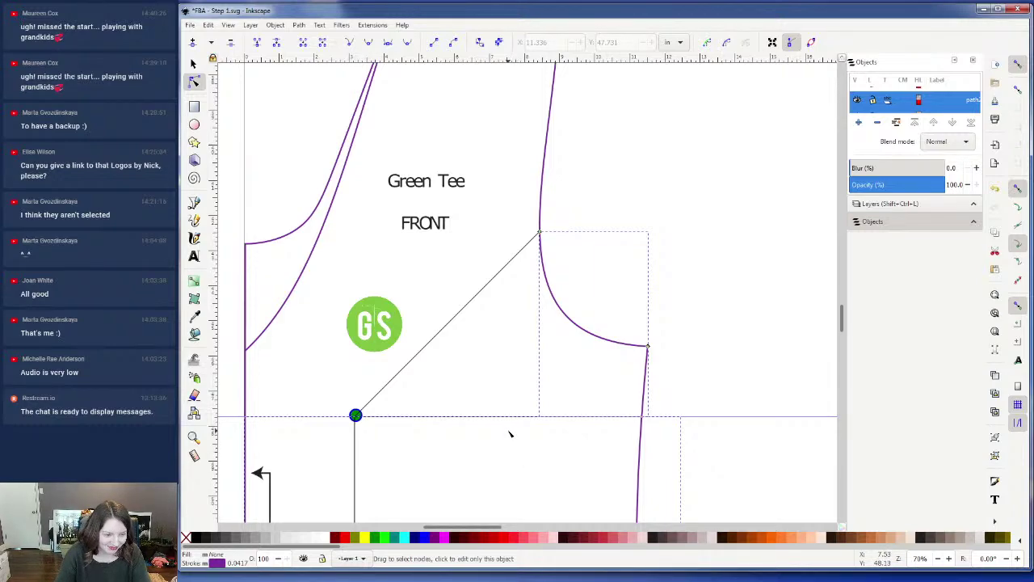
pyautogui.scroll(-2, 510, 434)
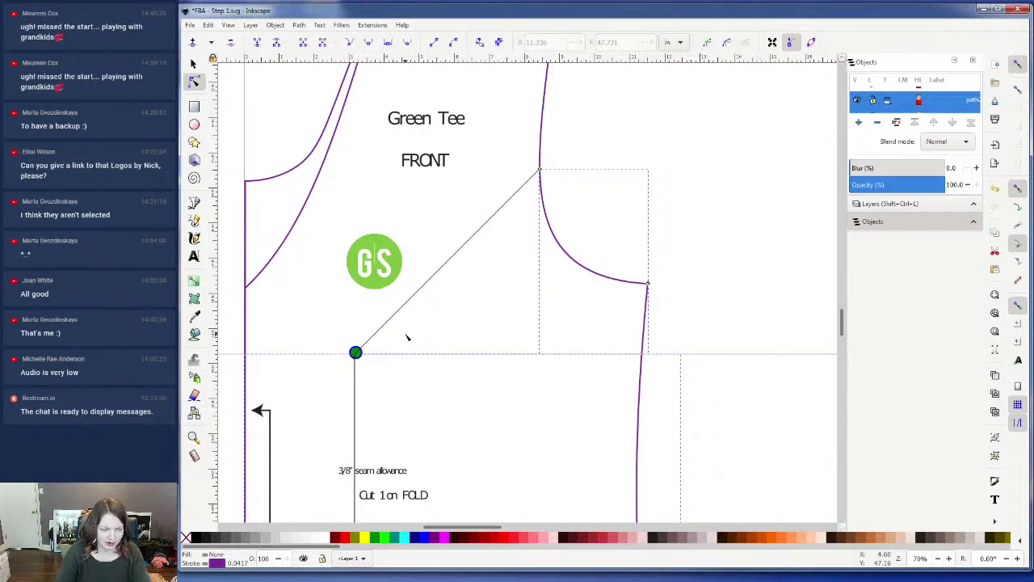
pyautogui.scroll(-5, 446, 335)
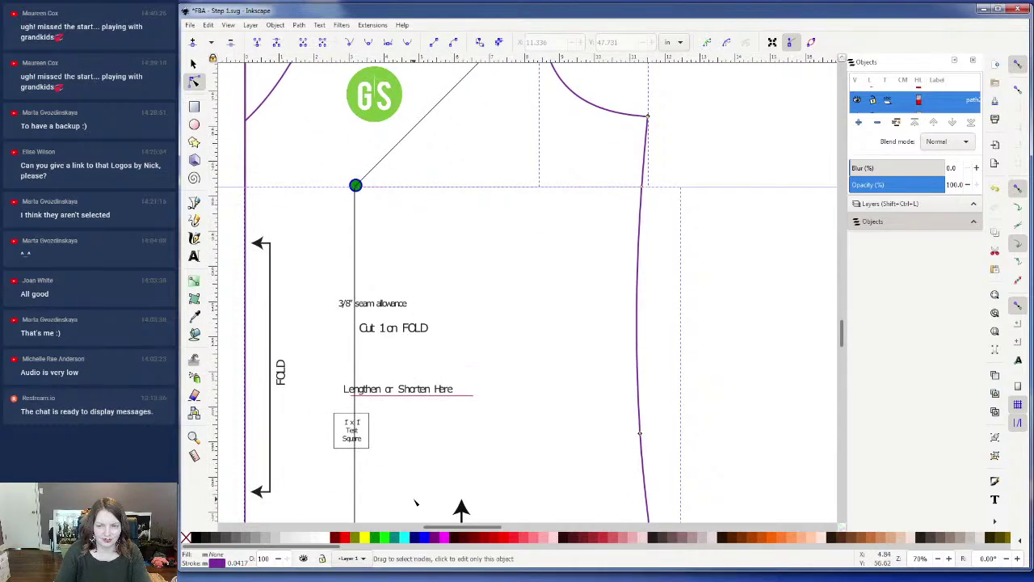
pyautogui.scroll(-8, 643, 256)
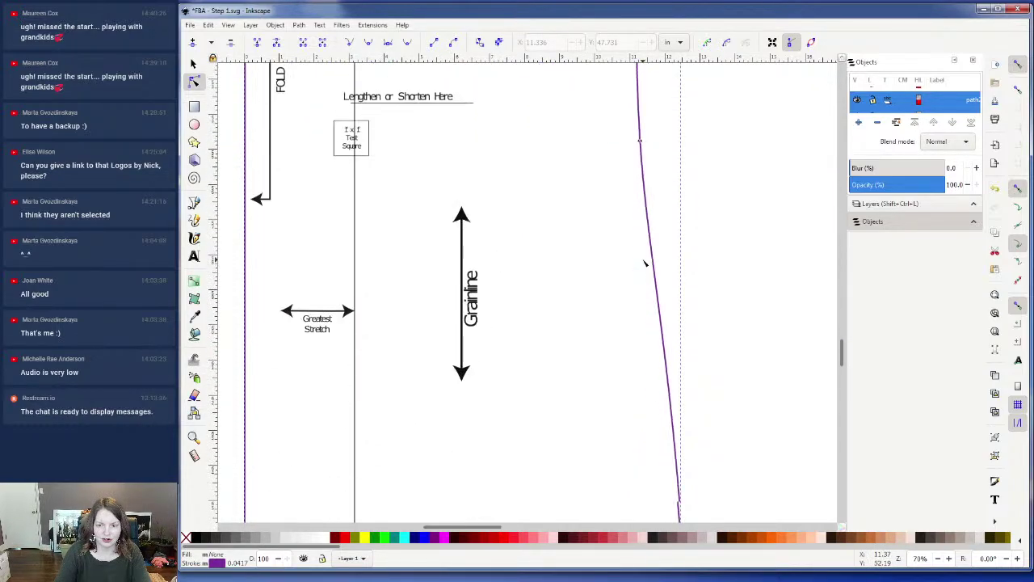
pyautogui.scroll(-4, 645, 263)
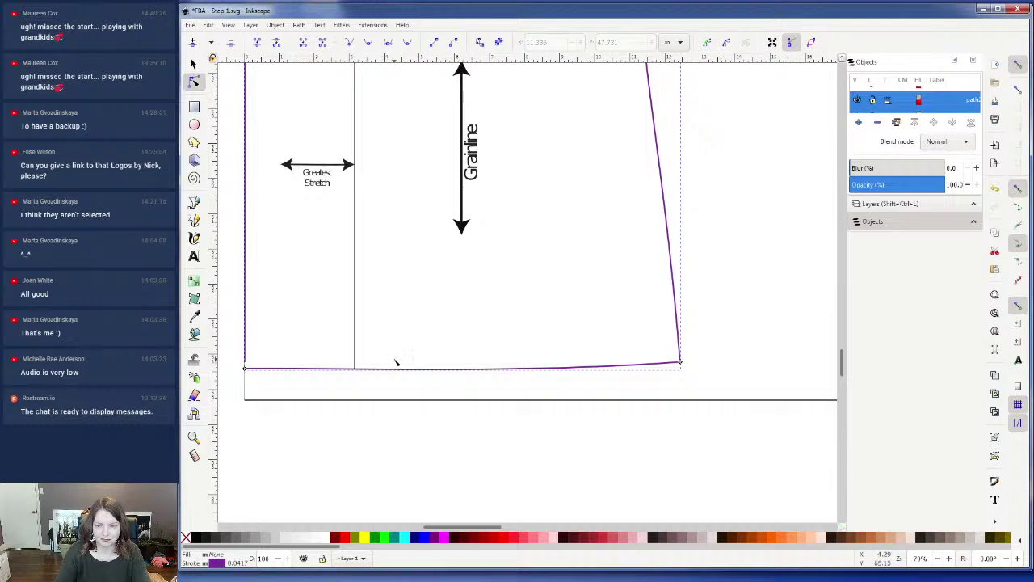
pyautogui.scroll(8, 432, 358)
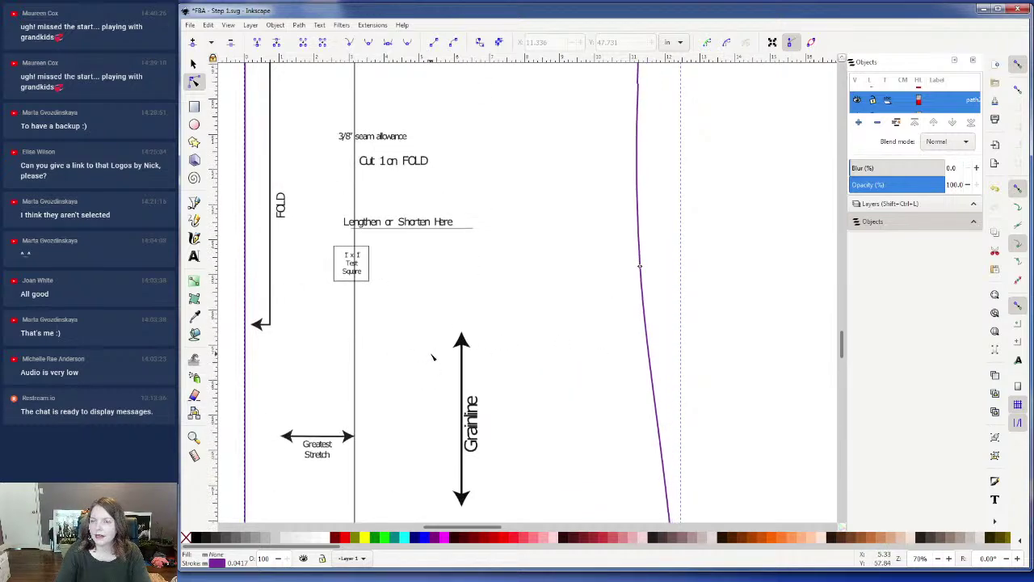
pyautogui.scroll(-7, 432, 355)
pyautogui.scroll(-1, 432, 355)
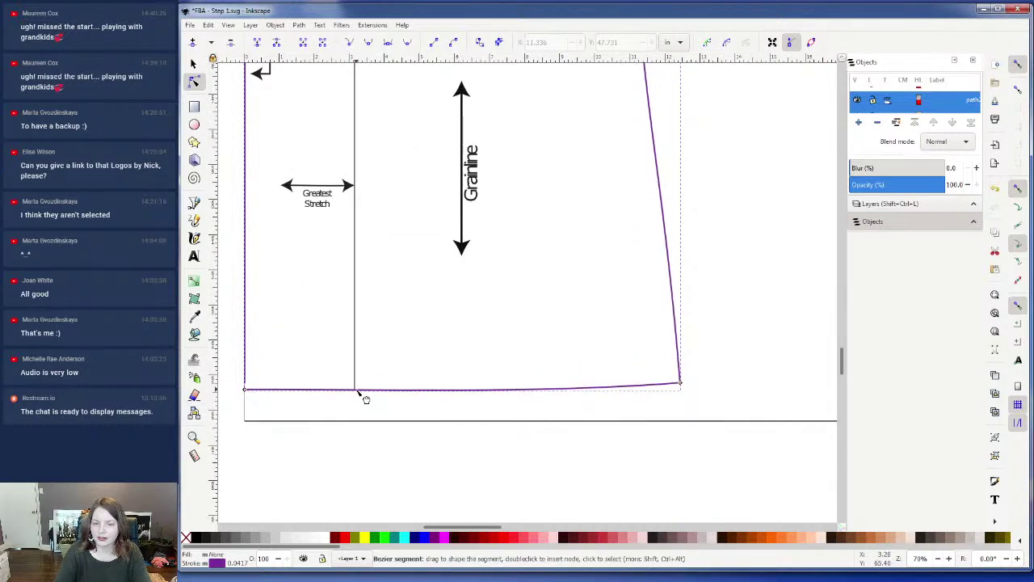
pyautogui.scroll(3, 362, 400)
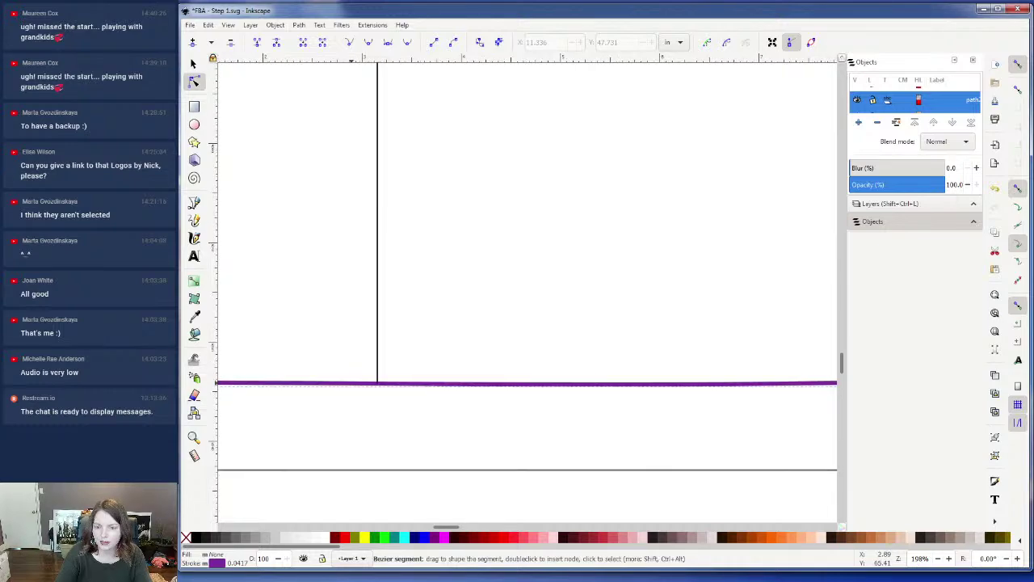
pyautogui.scroll(2, 381, 387)
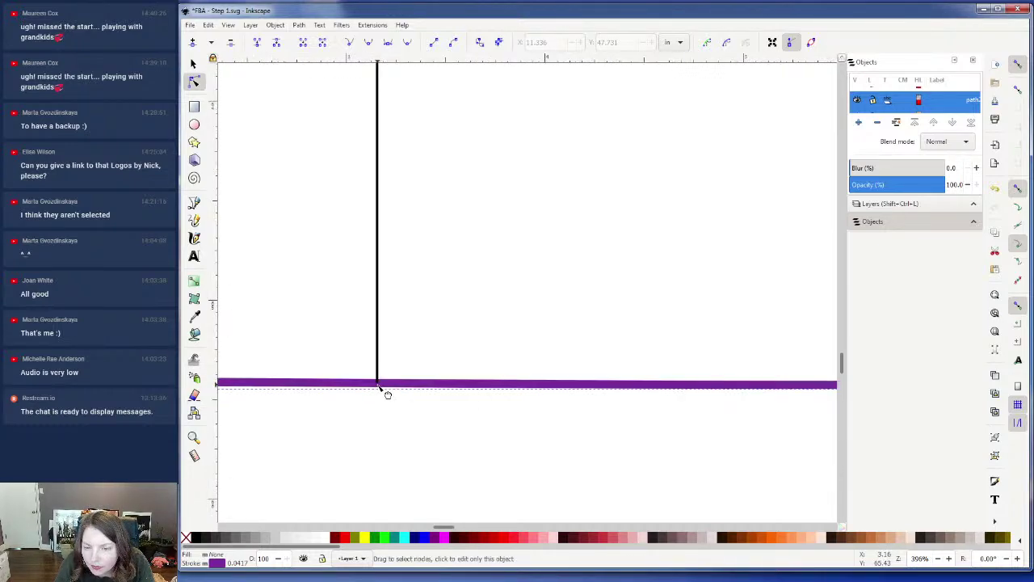
pyautogui.click(379, 385)
pyautogui.click(378, 377)
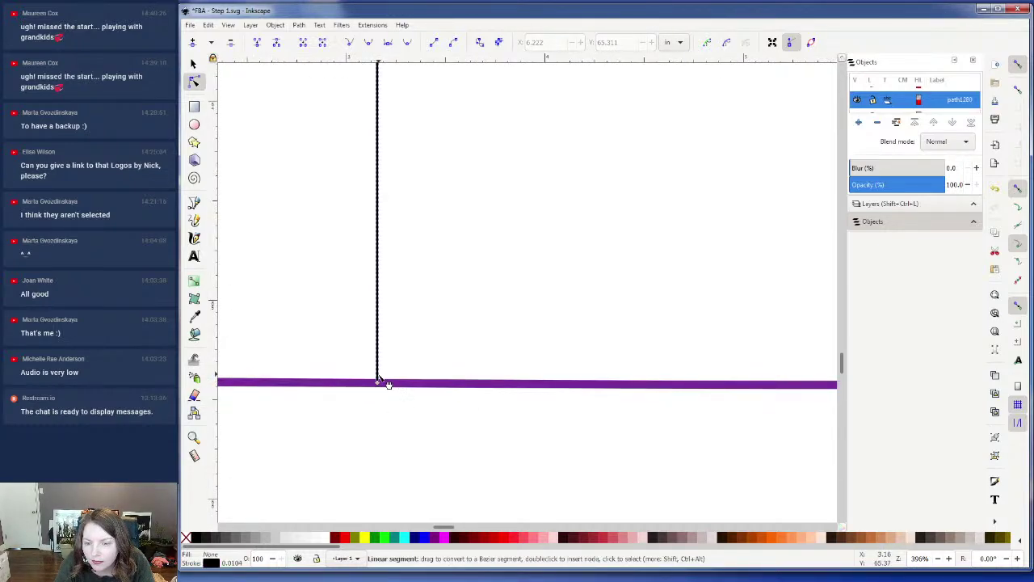
pyautogui.click(379, 383)
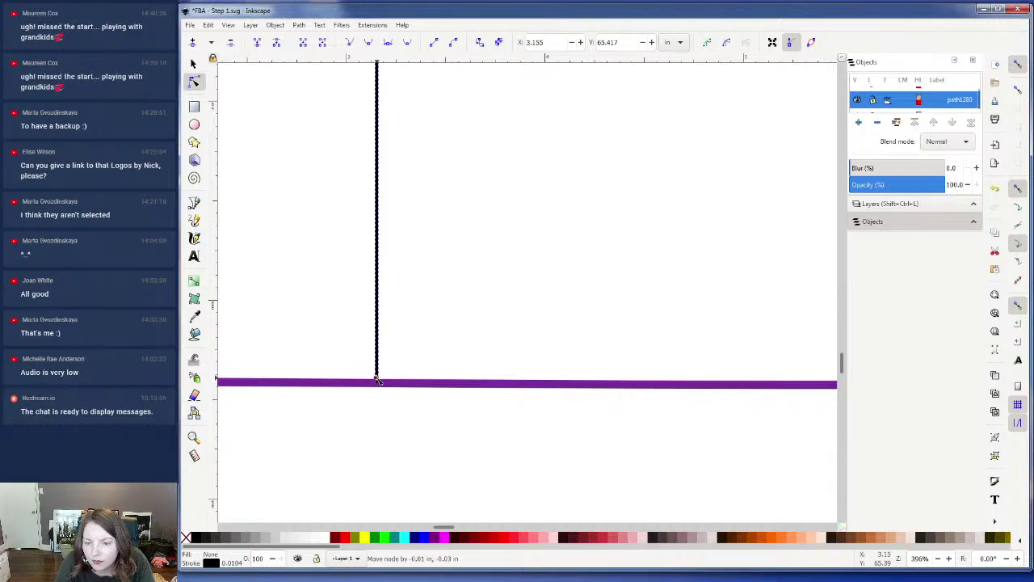
pyautogui.scroll(3, 383, 391)
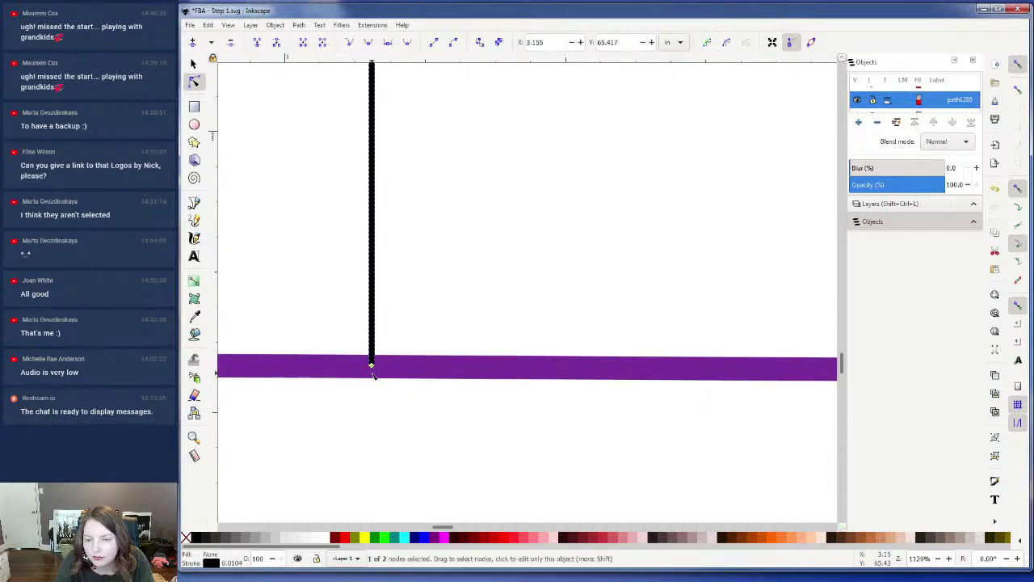
# - Add a node on the purple hem where the vertical line meets it, break the path there, and apply Break Apart
pyautogui.click(375, 373)
pyautogui.click(368, 371)
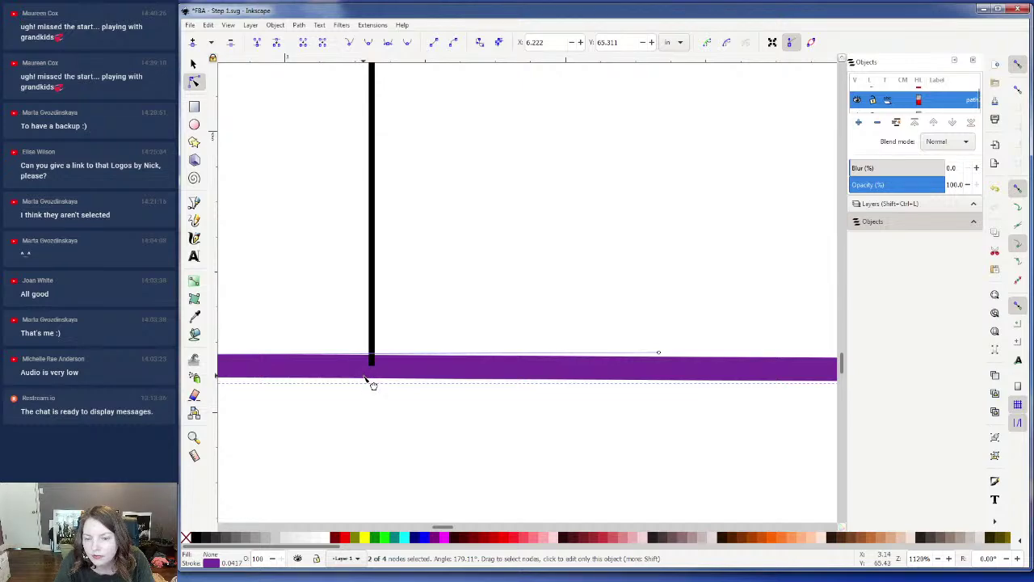
pyautogui.scroll(2, 370, 395)
pyautogui.click(383, 358)
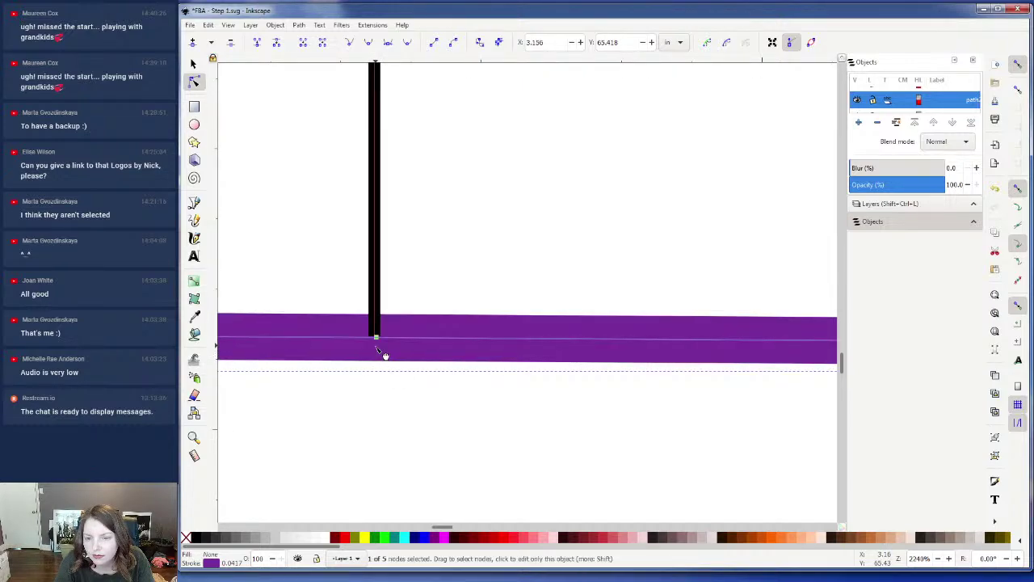
pyautogui.click(376, 340)
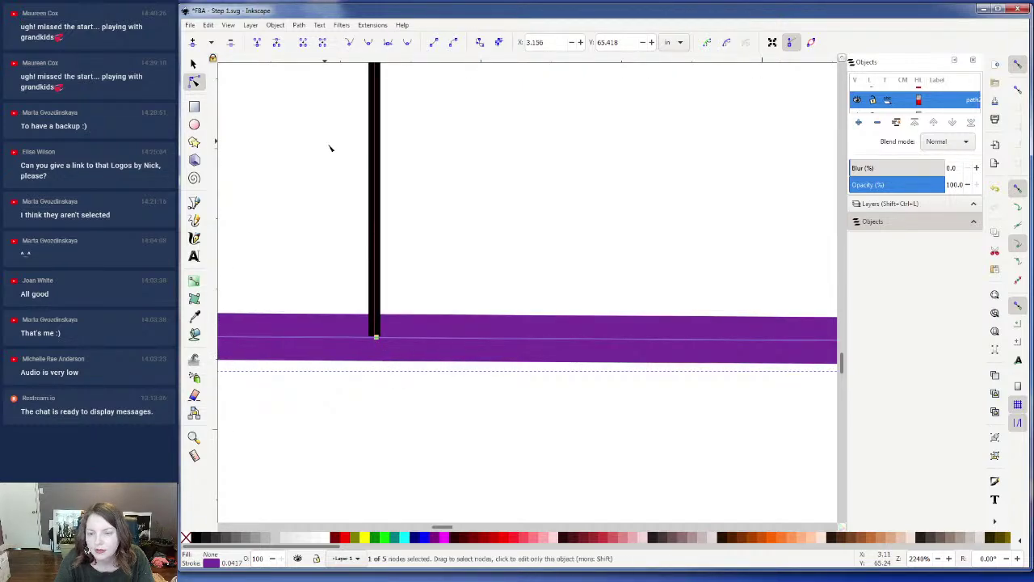
pyautogui.click(277, 45)
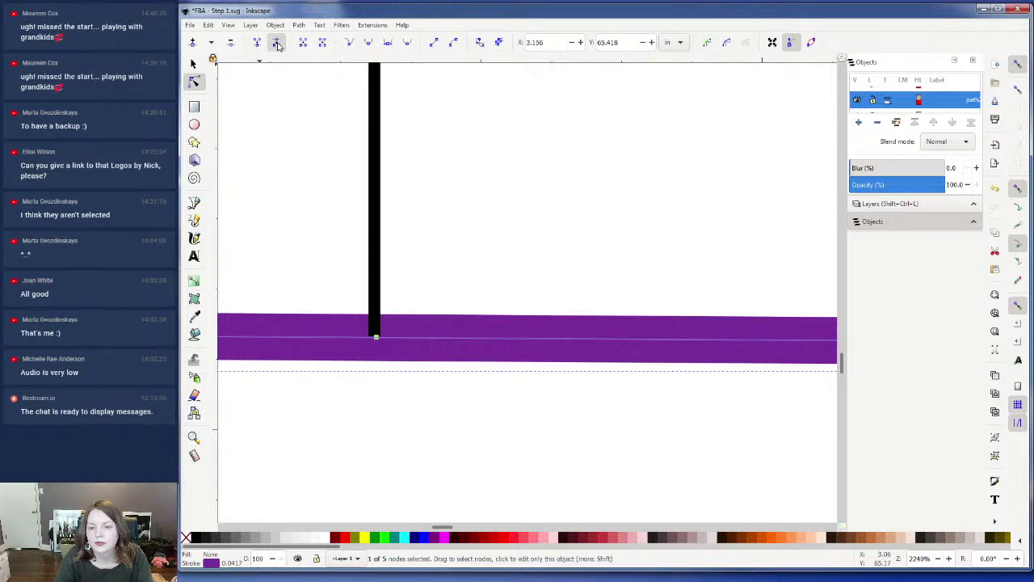
pyautogui.click(299, 25)
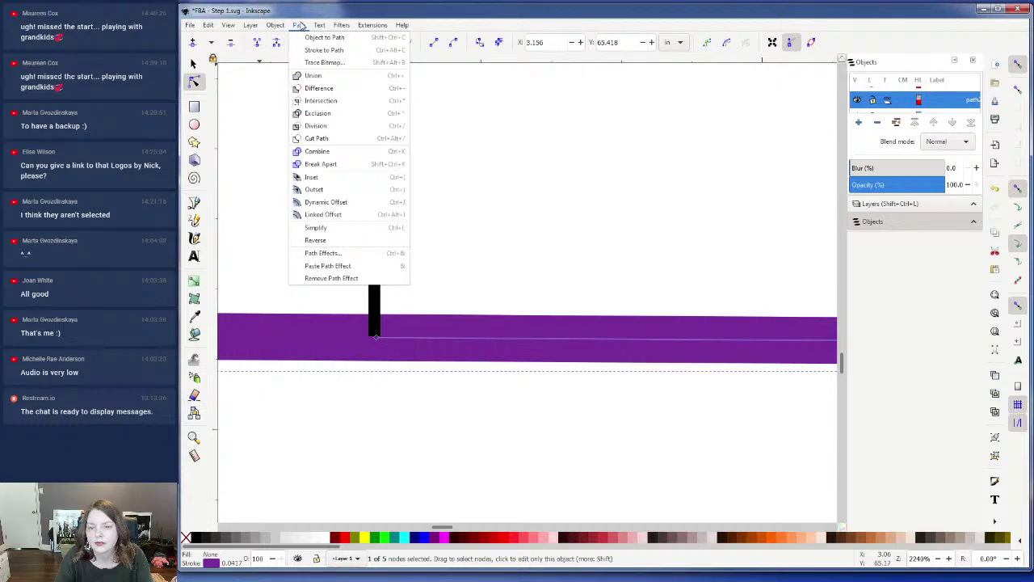
pyautogui.click(323, 141)
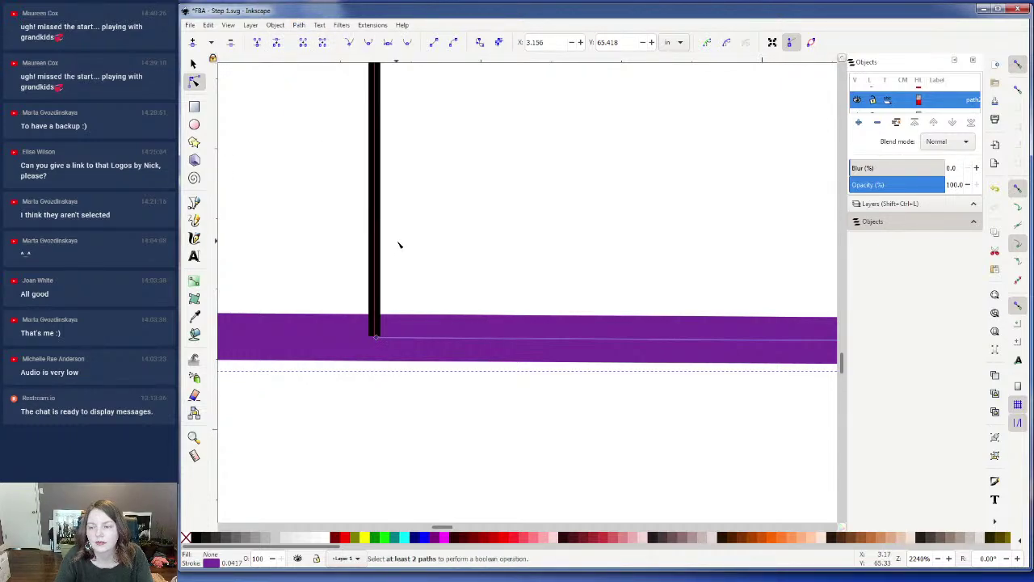
pyautogui.click(299, 25)
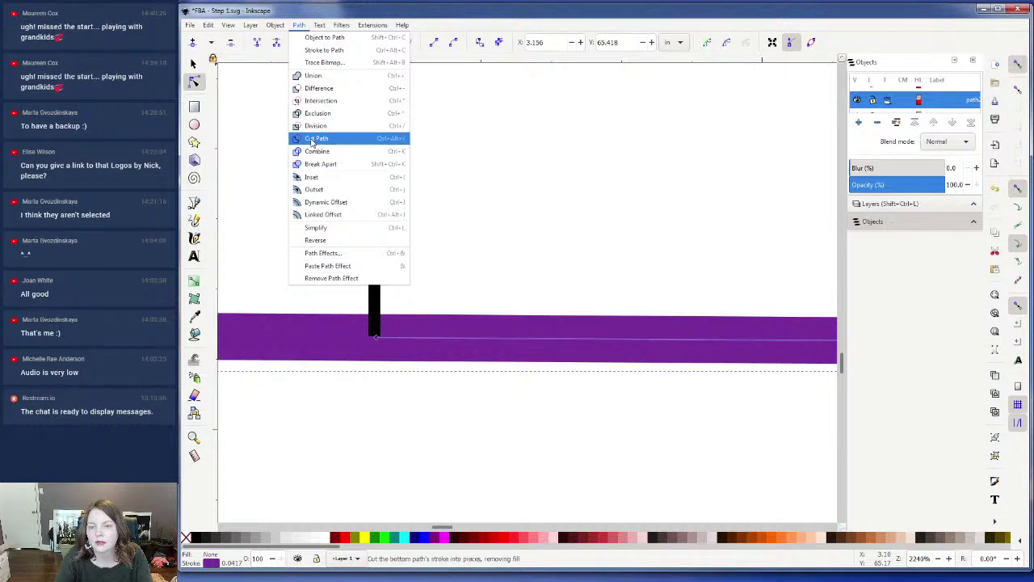
pyautogui.click(317, 163)
# - Group the horizontal bust line, the vertical line and the purple lower side seam and hem piece, and enlarge the object list
pyautogui.scroll(-6, 335, 185)
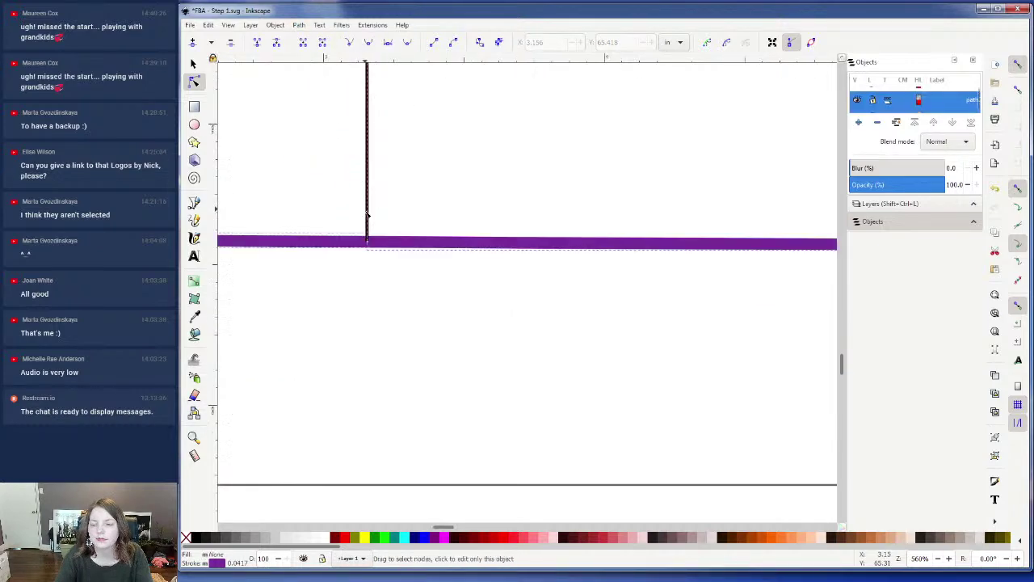
pyautogui.scroll(2, 494, 267)
pyautogui.scroll(-3, 492, 266)
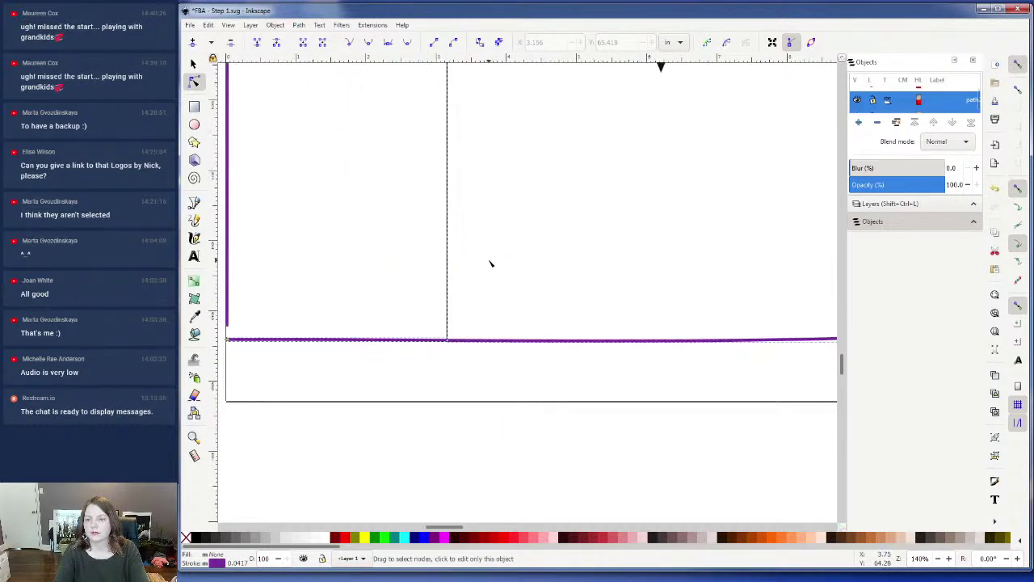
pyautogui.scroll(1, 495, 294)
pyautogui.scroll(3, 493, 294)
pyautogui.scroll(-2, 492, 294)
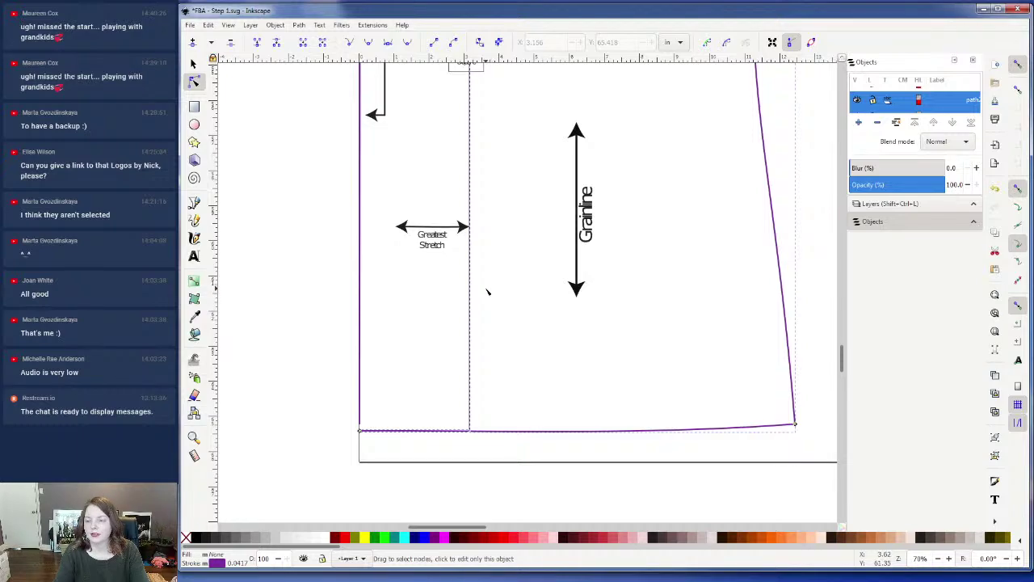
pyautogui.scroll(4, 606, 369)
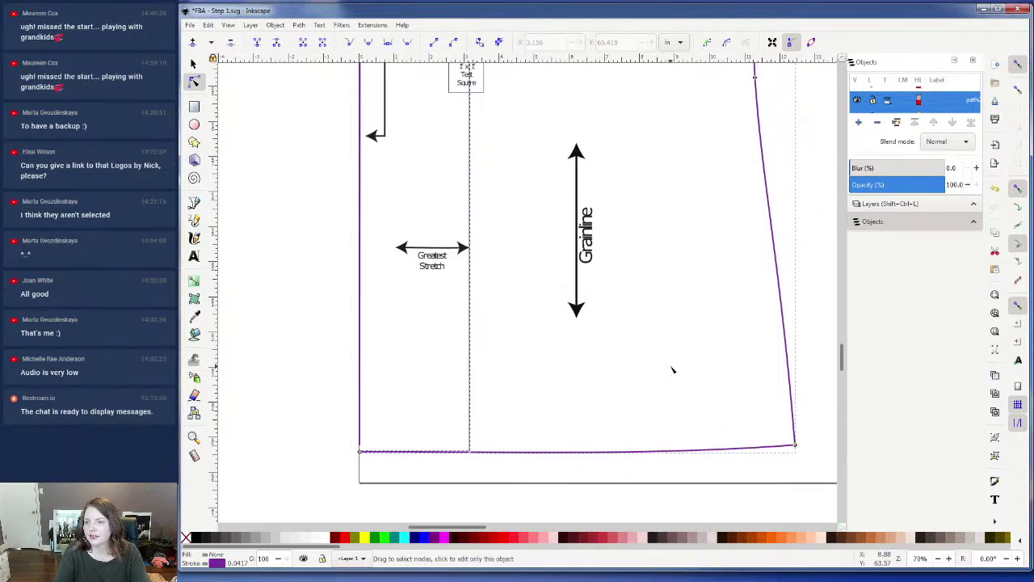
pyautogui.scroll(8, 672, 370)
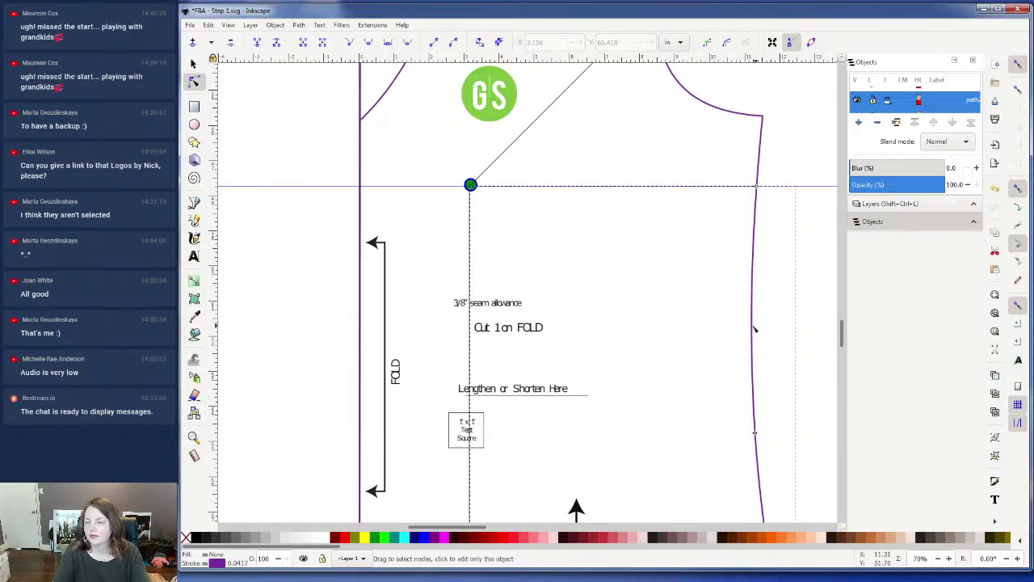
pyautogui.click(648, 187)
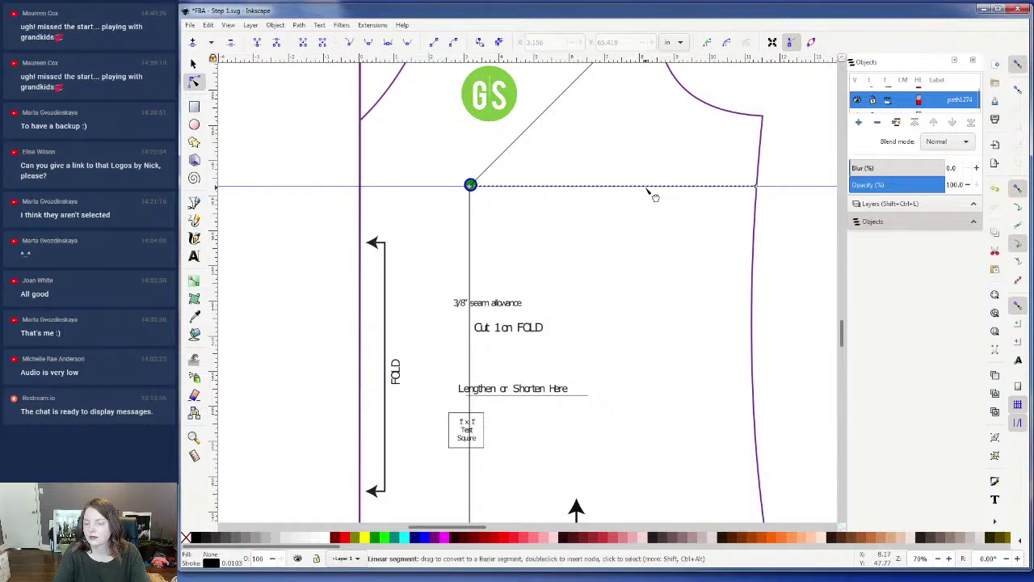
pyautogui.keyDown('shift'); pyautogui.click(471, 269); pyautogui.keyUp('shift')
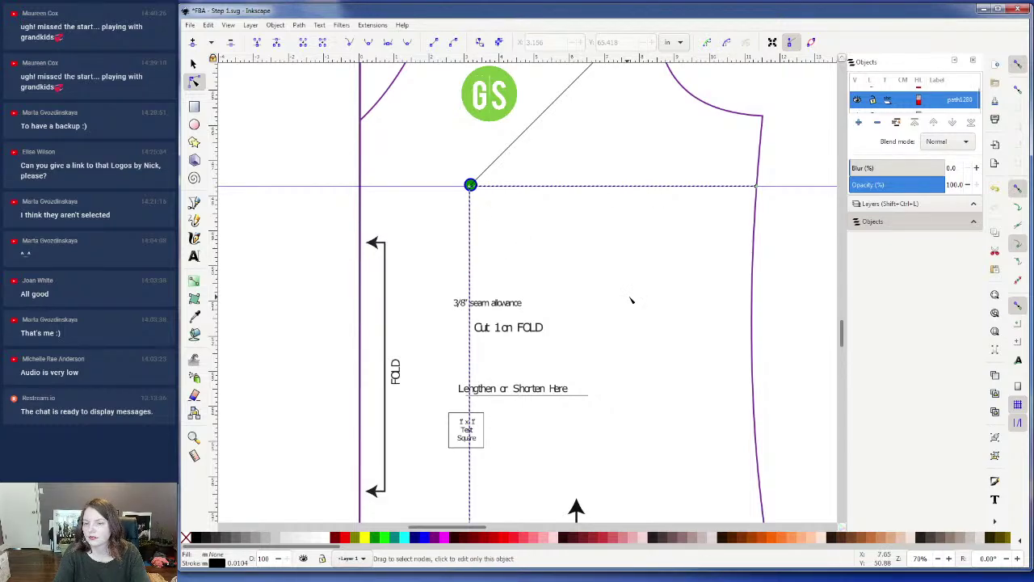
pyautogui.scroll(-5, 632, 300)
pyautogui.keyDown('shift'); pyautogui.click(756, 282); pyautogui.keyUp('shift')
pyautogui.scroll(-8, 755, 291)
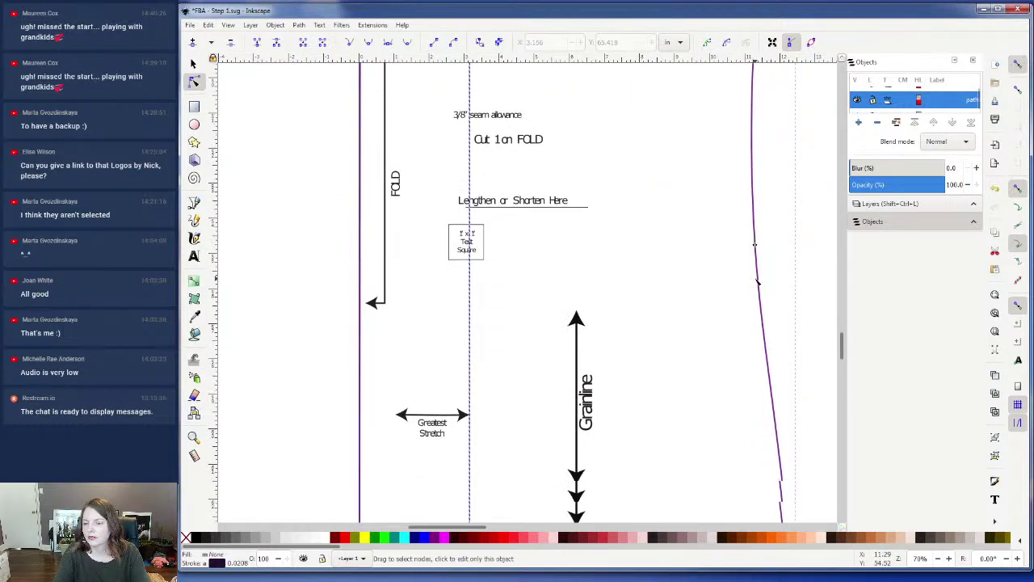
pyautogui.hotkey('ctrl', 'a')
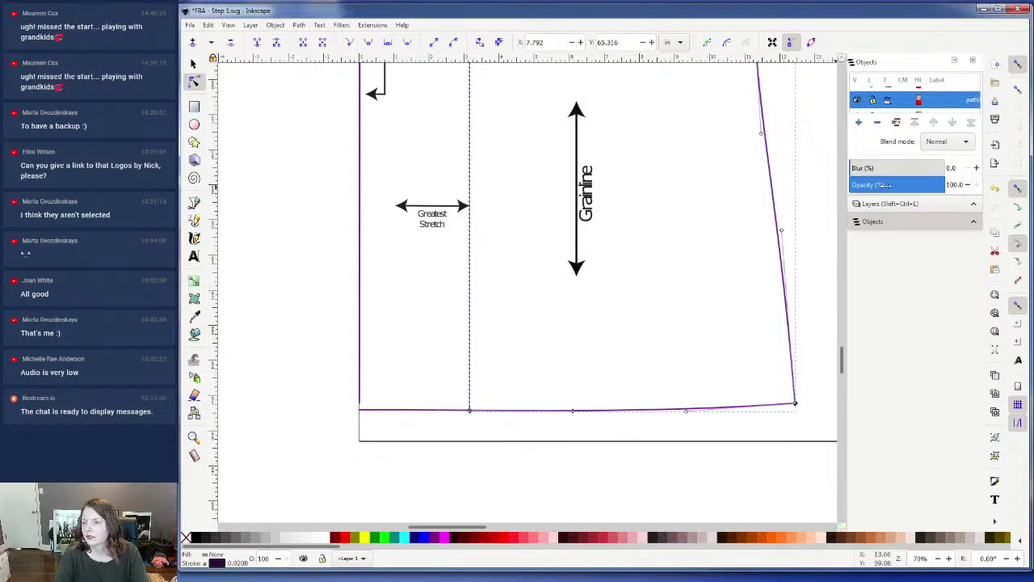
pyautogui.moveTo(931, 230); pyautogui.dragTo(922, 508)
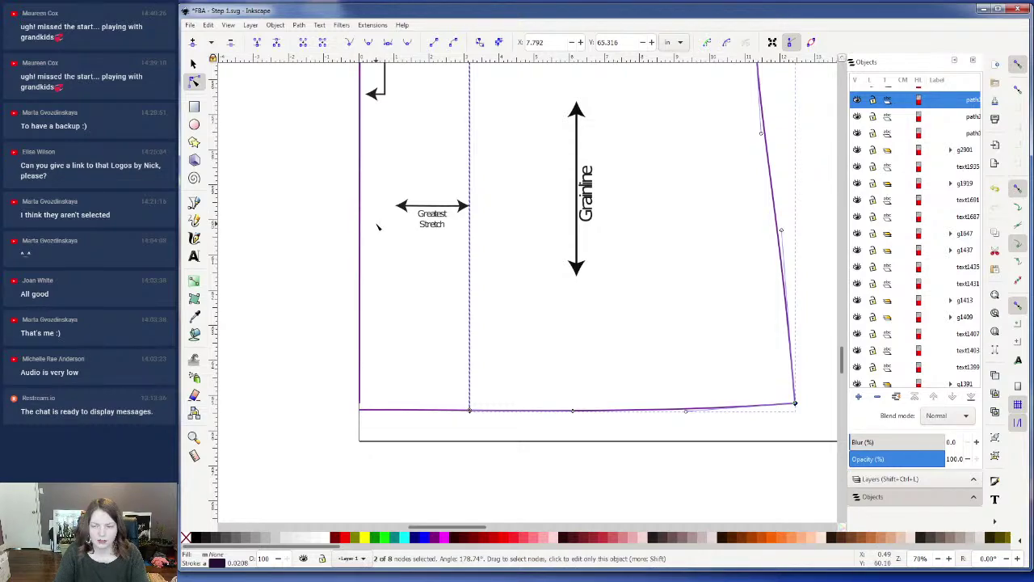
pyautogui.click(378, 227)
pyautogui.scroll(6, 723, 274)
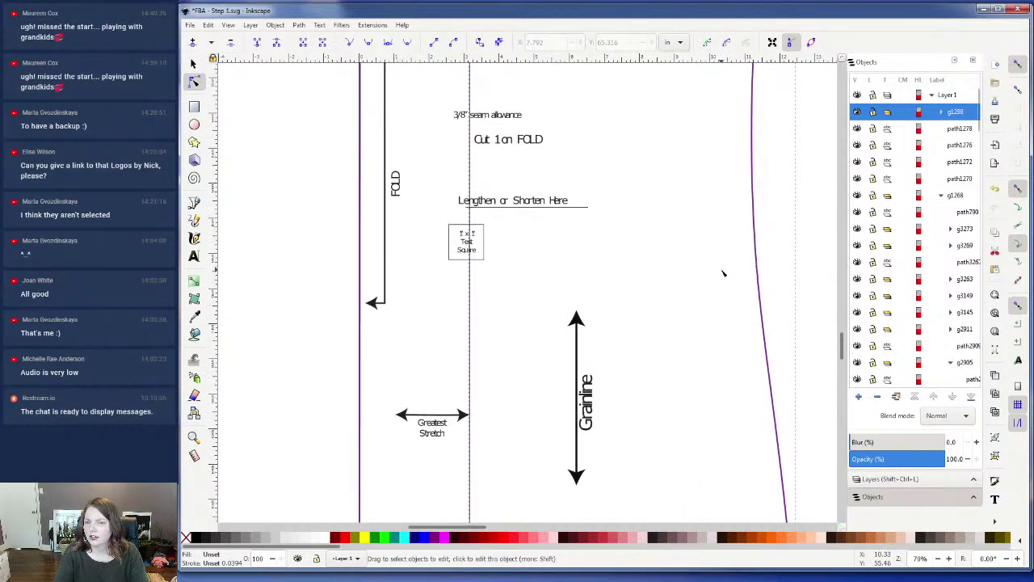
pyautogui.scroll(3, 724, 274)
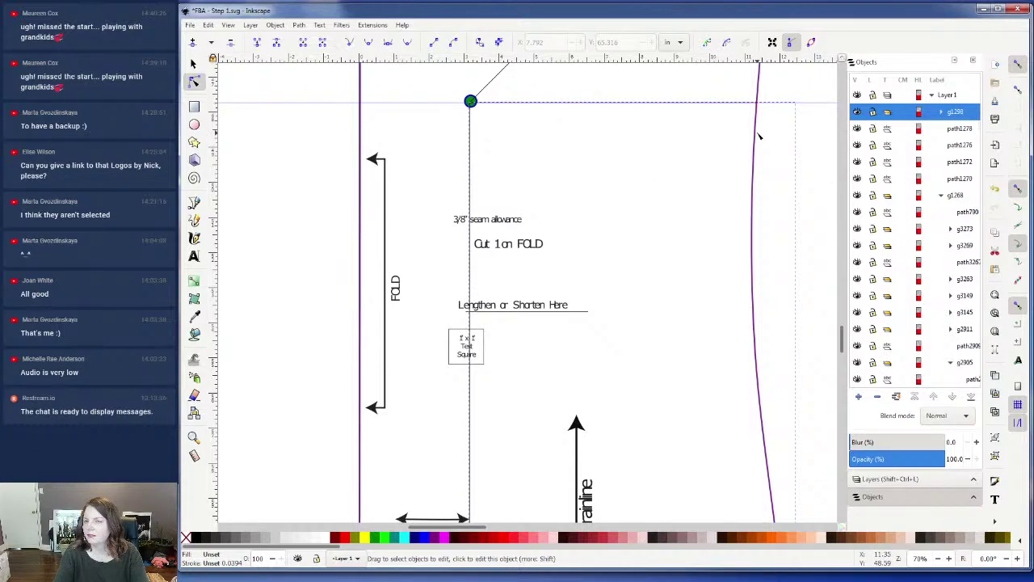
# - Try moving the grouped lower side piece away from the front pattern, and undo the move
pyautogui.click(193, 65)
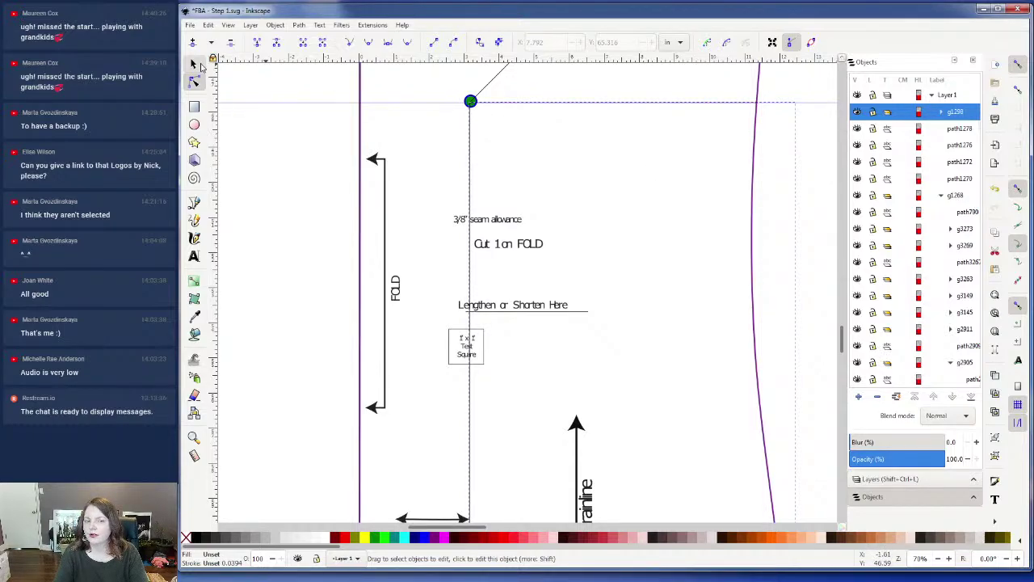
pyautogui.scroll(-8, 767, 169)
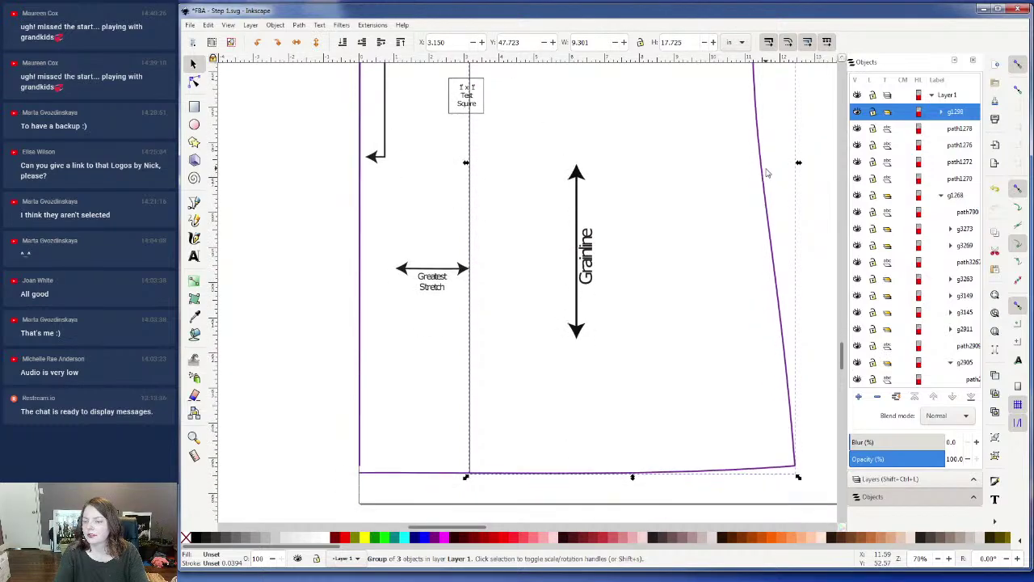
pyautogui.scroll(3, 767, 172)
pyautogui.scroll(8, 768, 172)
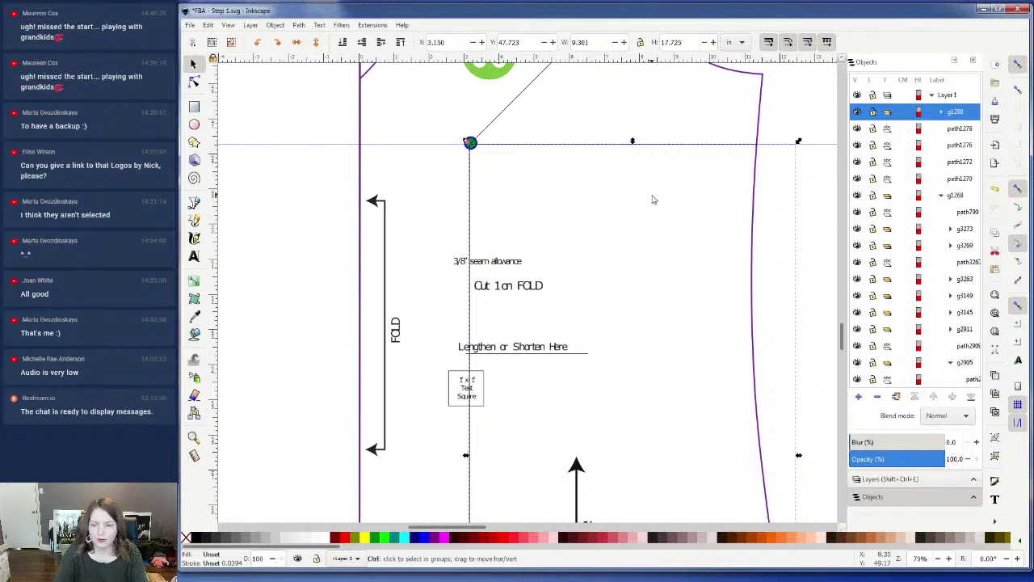
pyautogui.keyDown('ctrl'); pyautogui.scroll(-4, 651, 197); pyautogui.keyUp('ctrl')
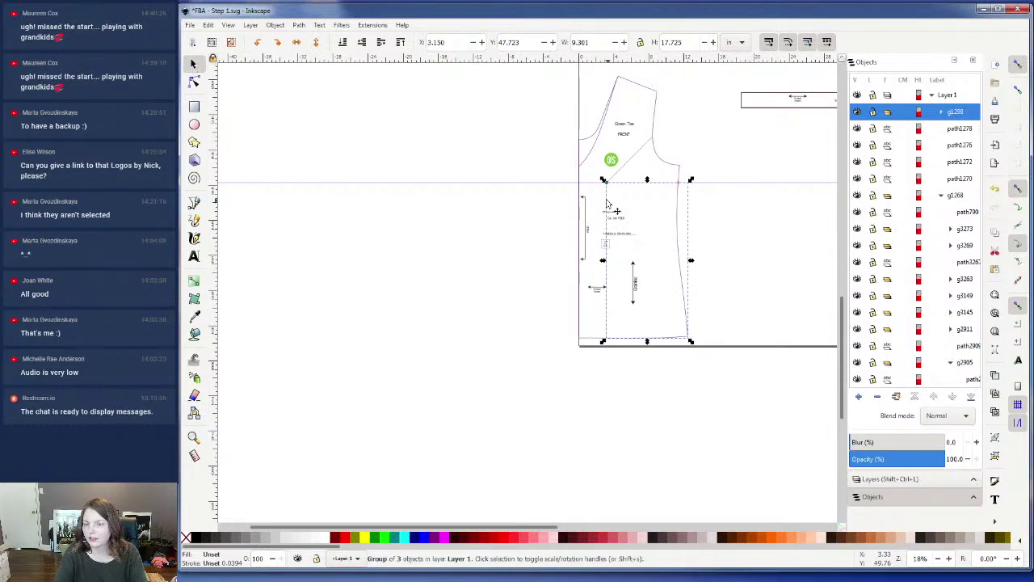
pyautogui.moveTo(681, 223); pyautogui.dragTo(726, 303)
pyautogui.scroll(3, 607, 198)
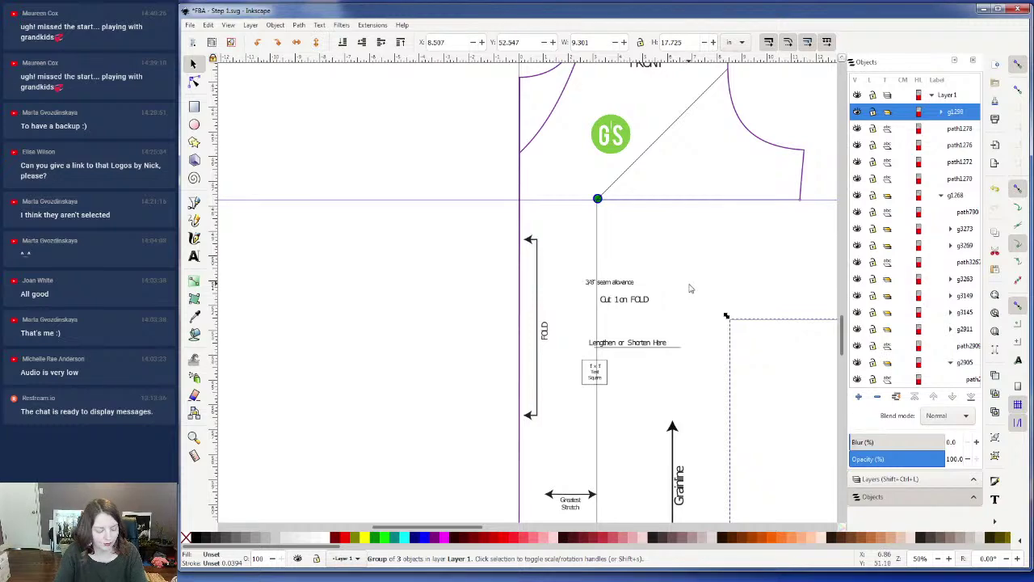
pyautogui.hotkey('ctrl', 'z')
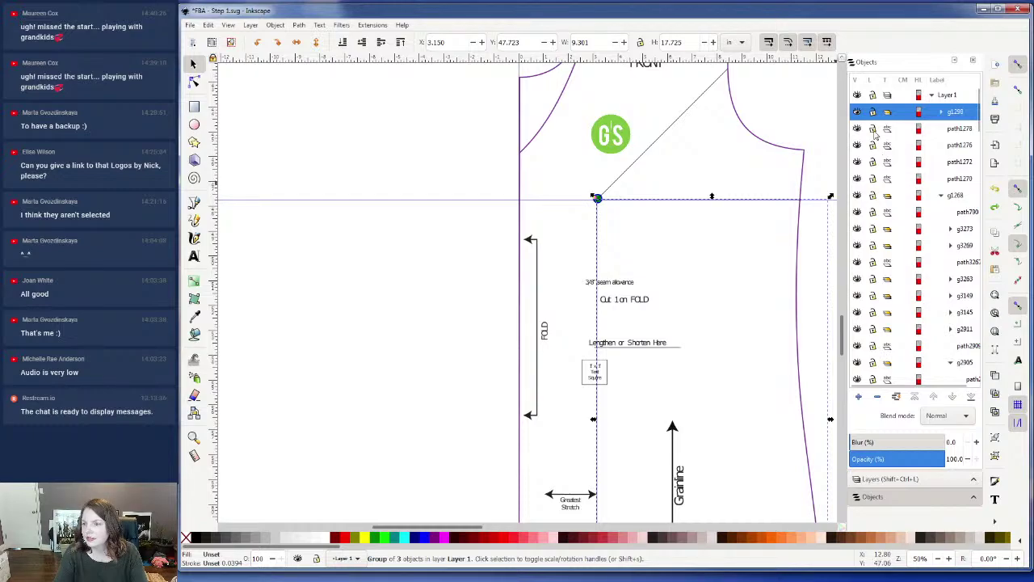
# - Toggle the new group's visibility off and on to check which lines it contains
pyautogui.click(859, 113)
pyautogui.click(858, 113)
pyautogui.click(859, 113)
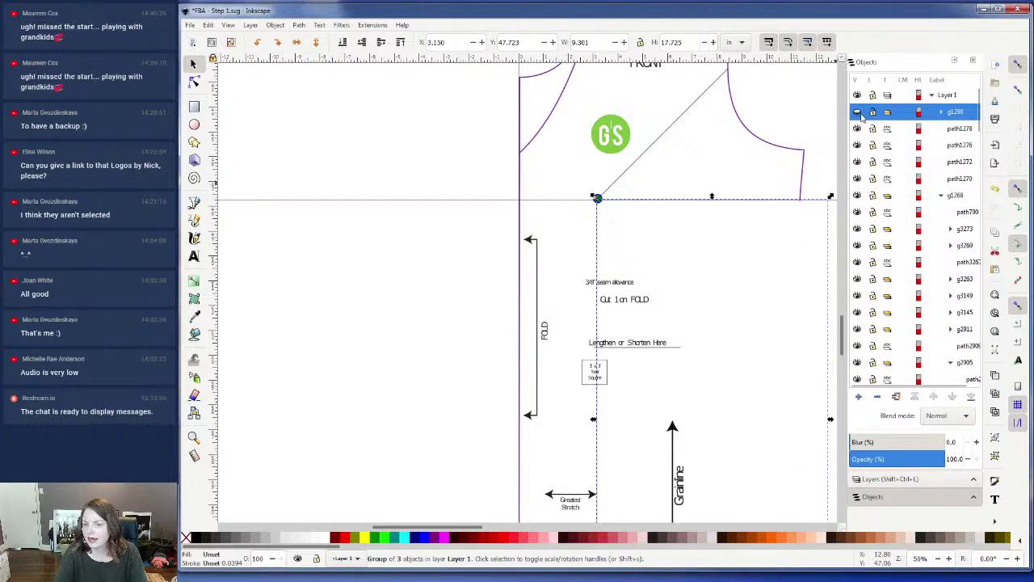
pyautogui.click(859, 113)
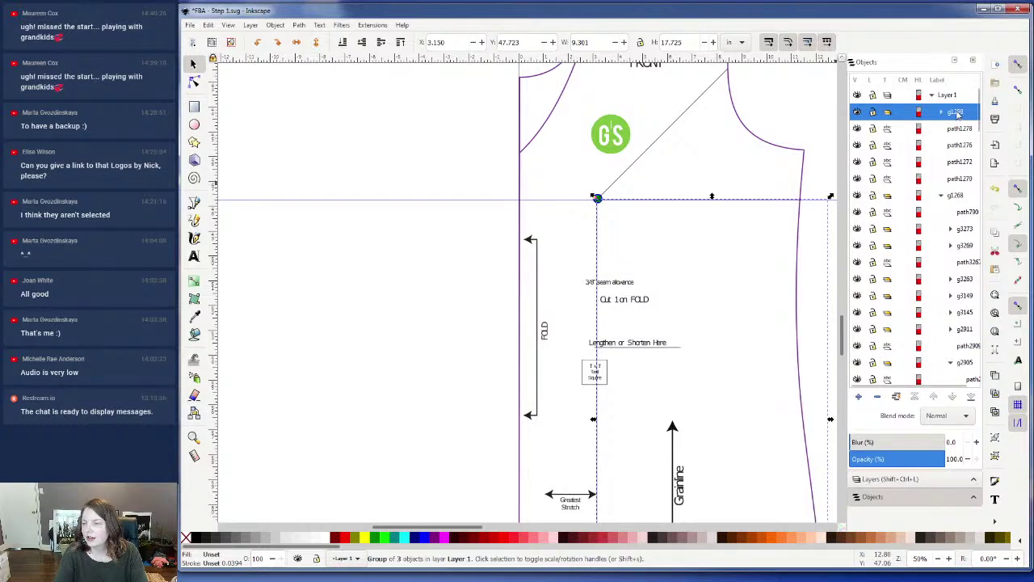
# - Rename Layer 1 as Lower FBA
pyautogui.rightClick(958, 115)
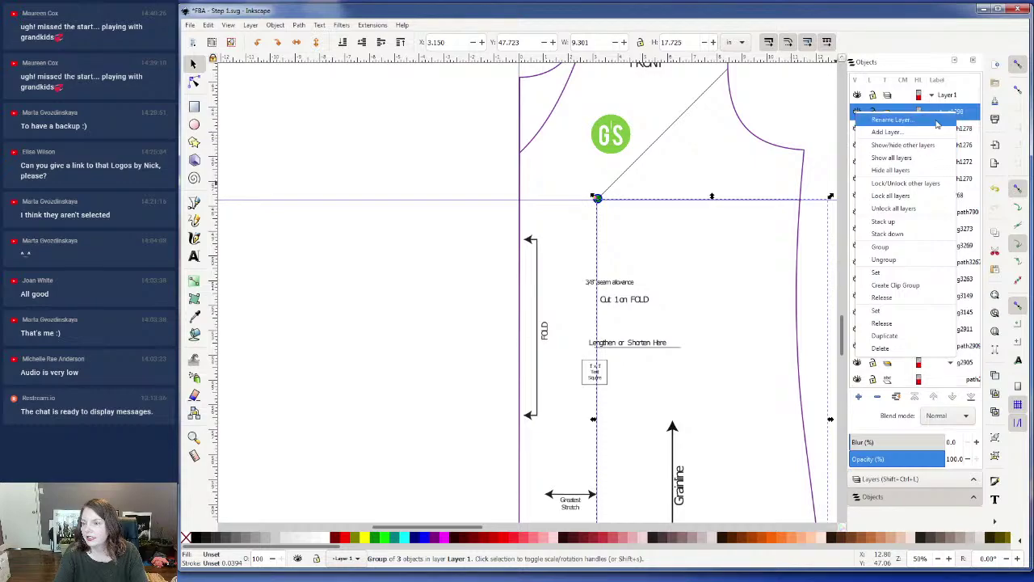
pyautogui.click(937, 119)
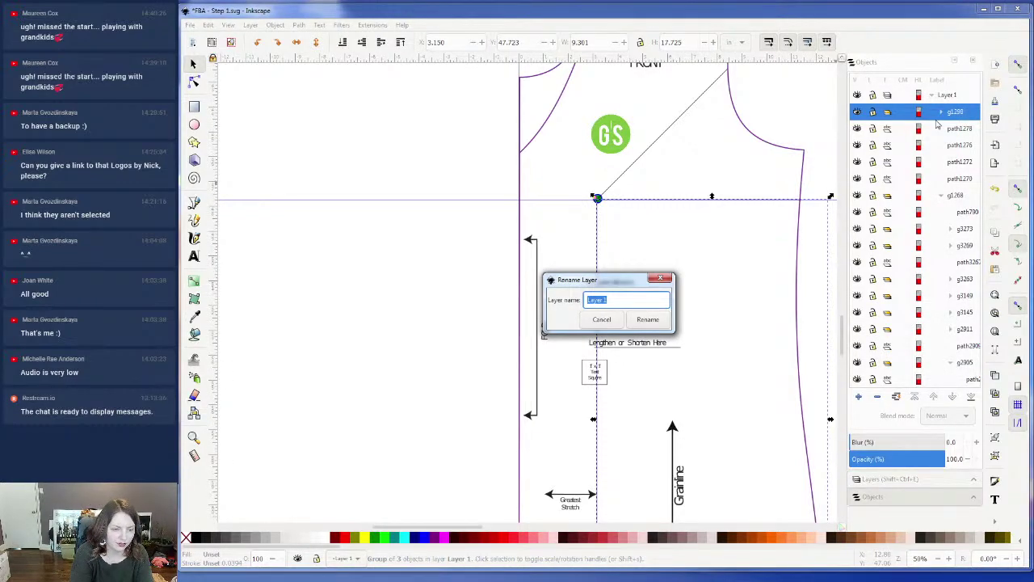
pyautogui.write('L')
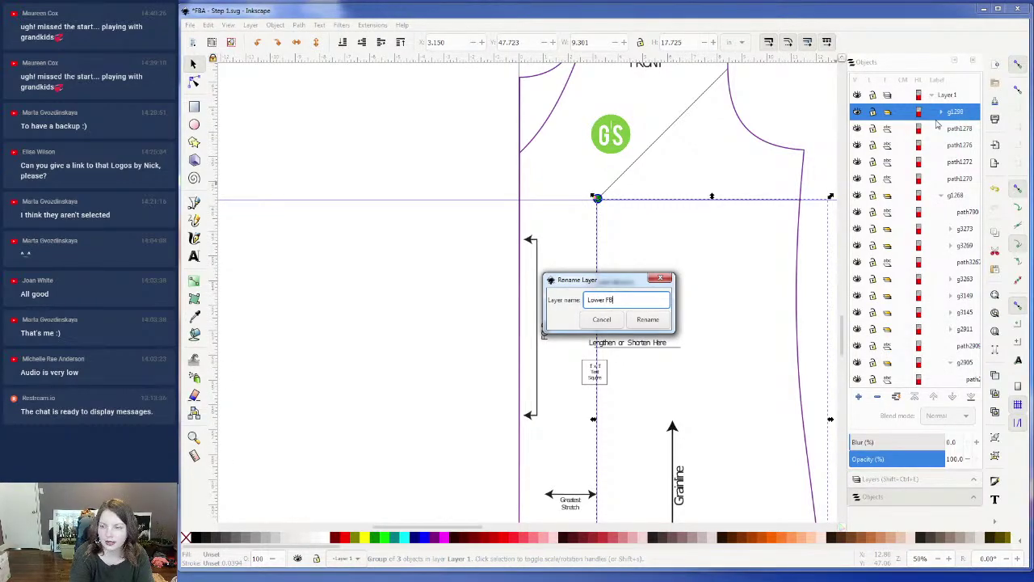
pyautogui.click(647, 320)
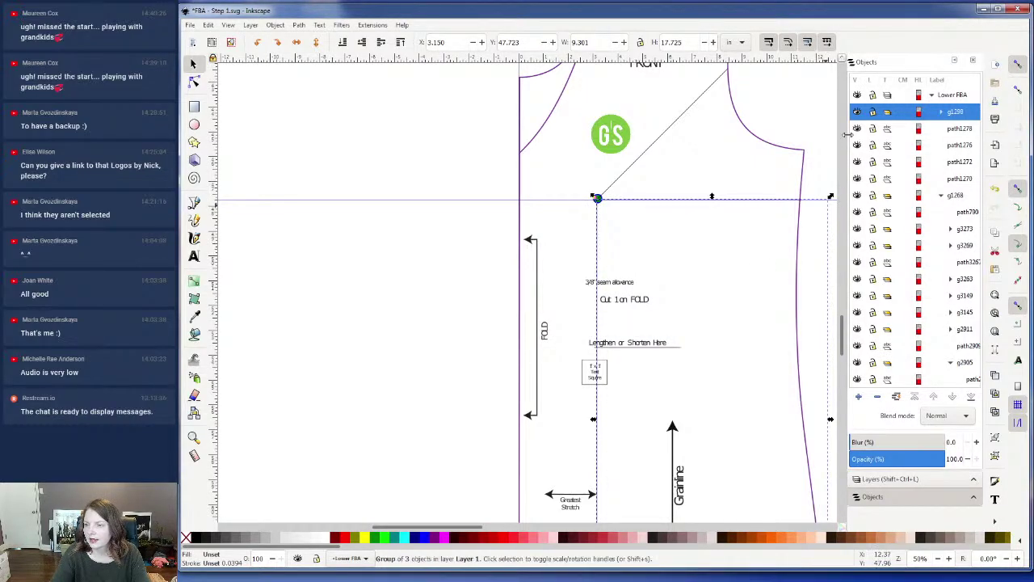
# - Hide and reshow the Lower FBA layer and the new group in turn to compare what each one contains
pyautogui.click(857, 95)
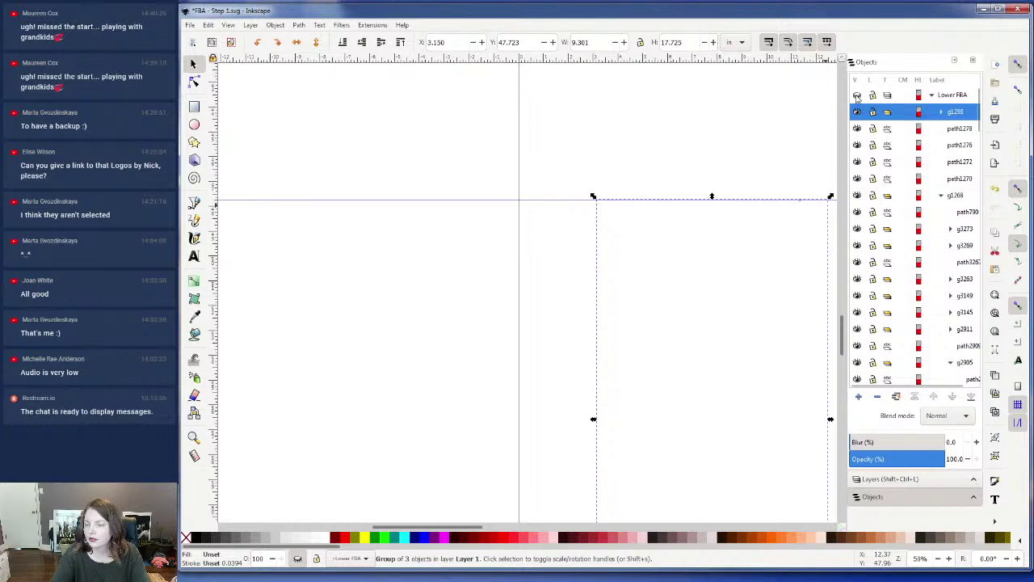
pyautogui.click(857, 96)
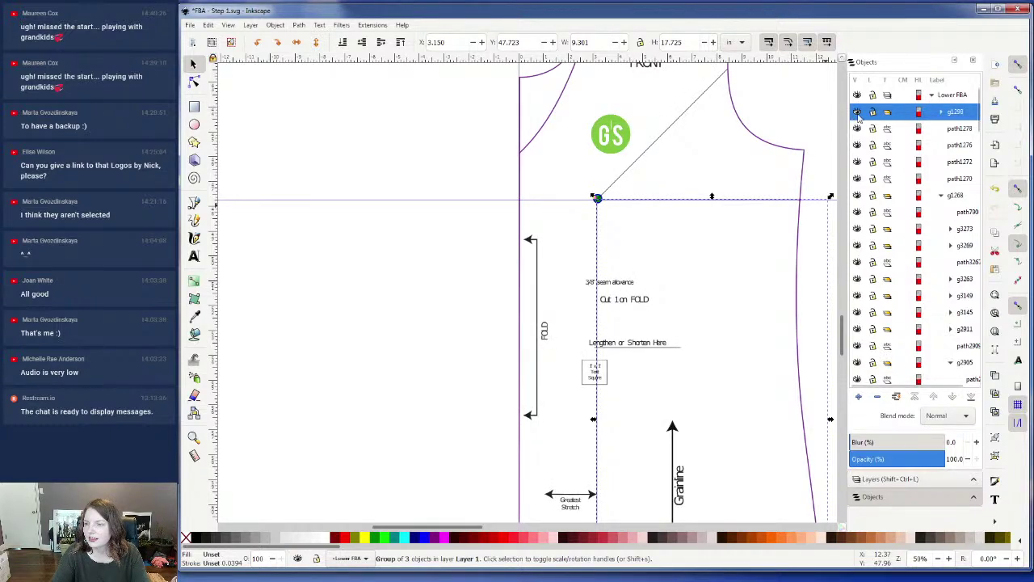
pyautogui.click(857, 113)
pyautogui.click(857, 113)
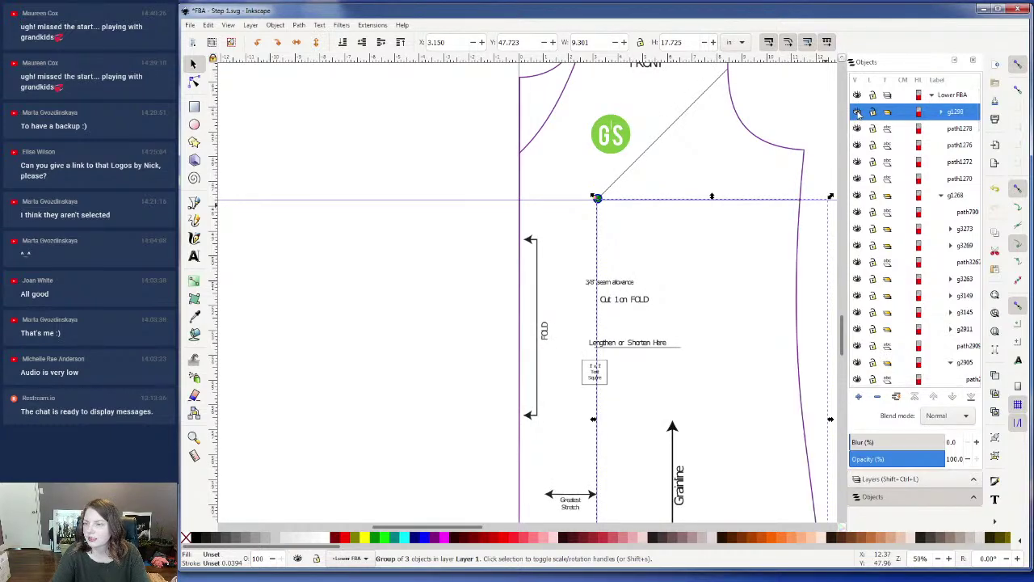
# - Rename the Lower FBA layer as test
pyautogui.doubleClick(956, 95)
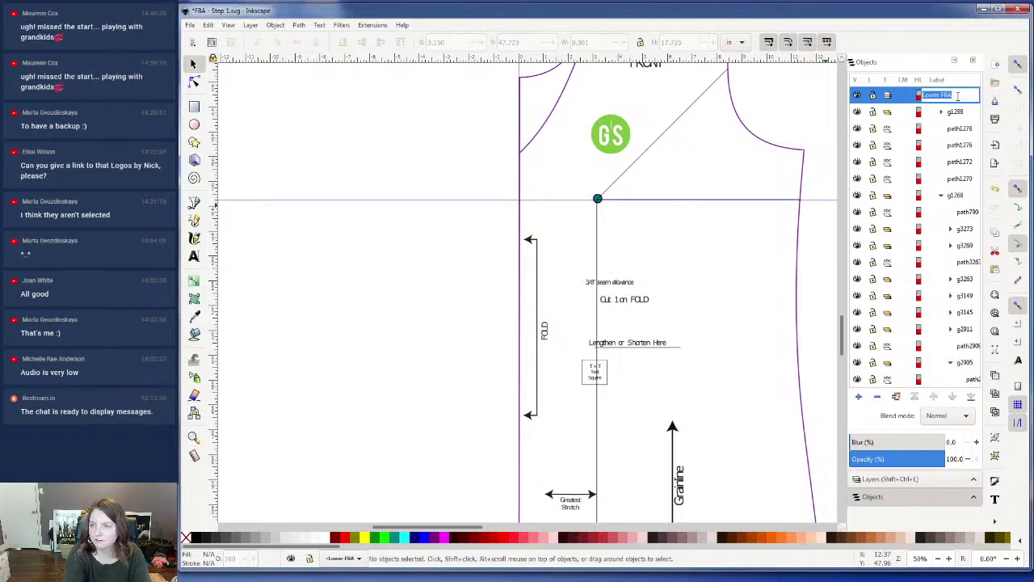
pyautogui.write('te')
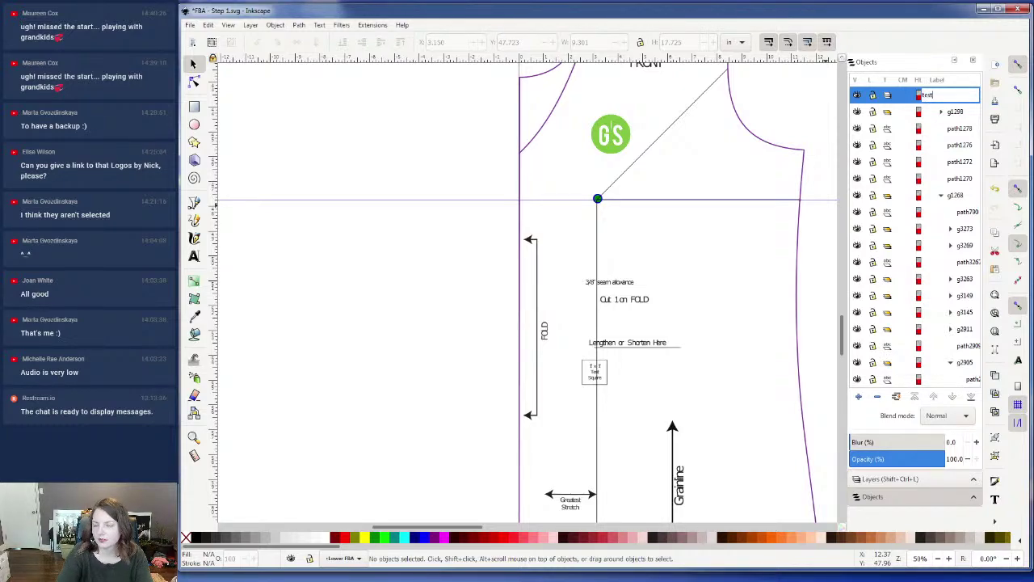
pyautogui.write('st')
pyautogui.press('Return')
# - Rename the lower side piece's group g1298, inside the test layer, as Lower FBA
pyautogui.click(896, 112)
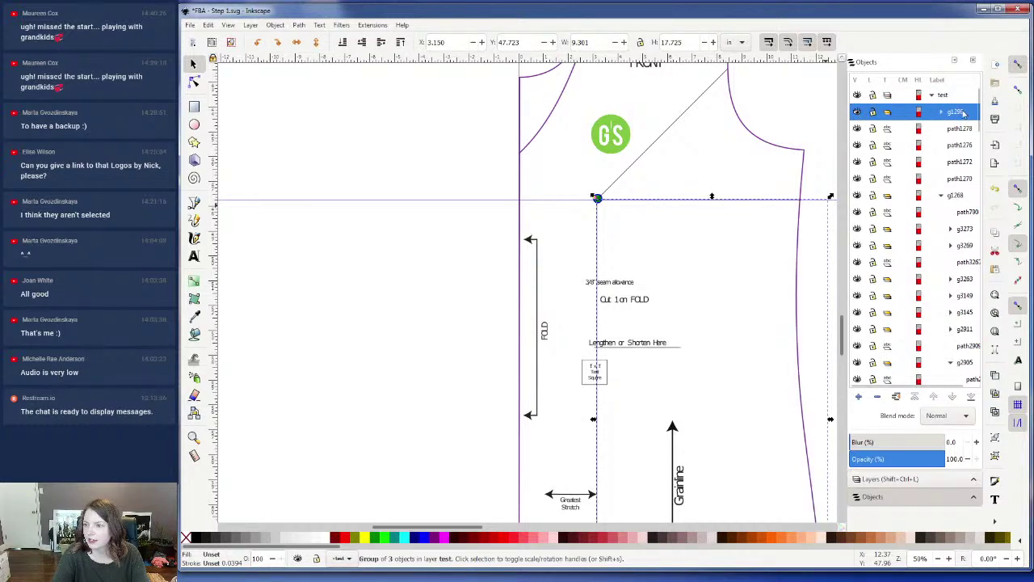
pyautogui.rightClick(962, 116)
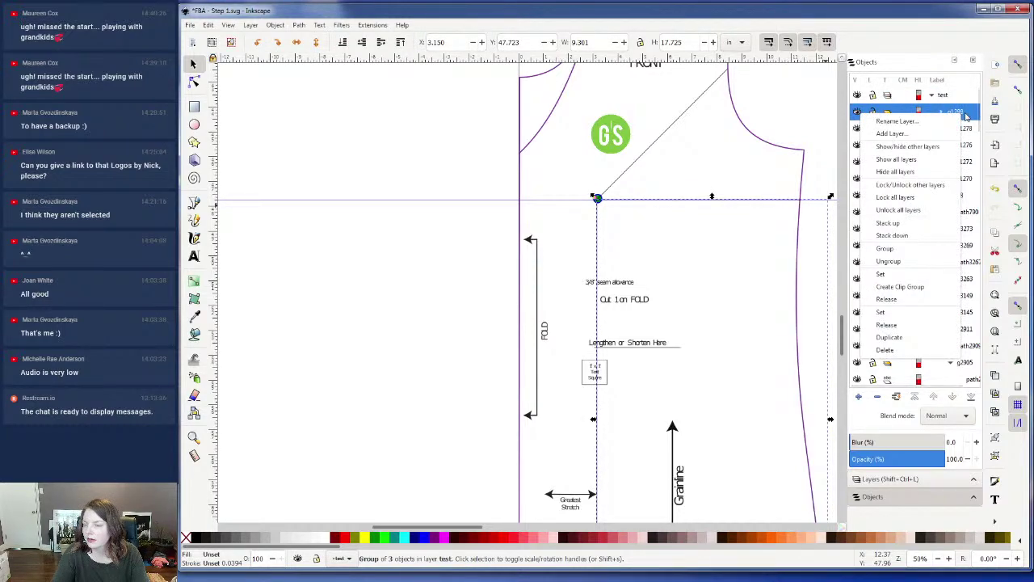
pyautogui.press('Escape')
pyautogui.write('Lower FBA')
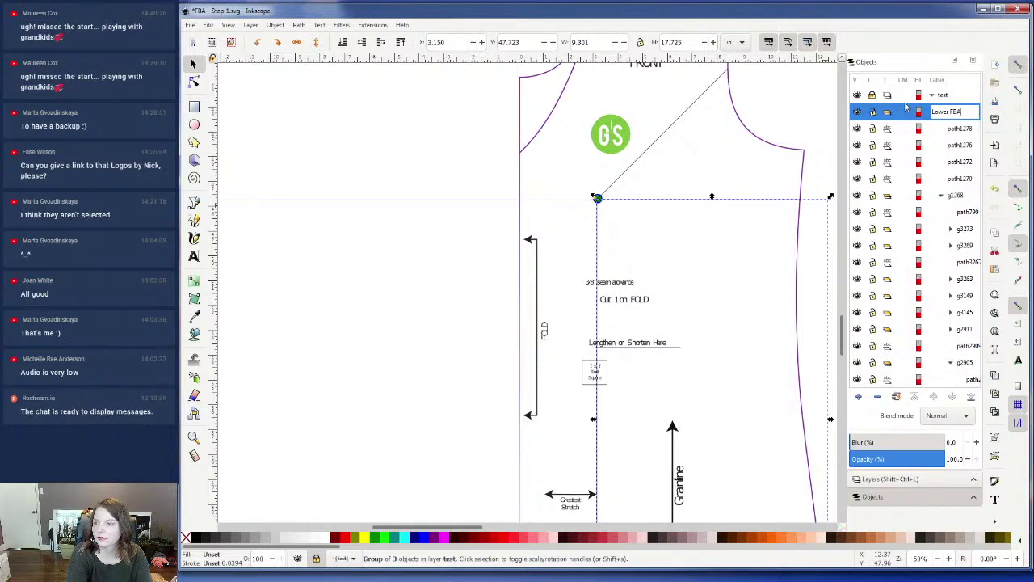
pyautogui.press('Return')
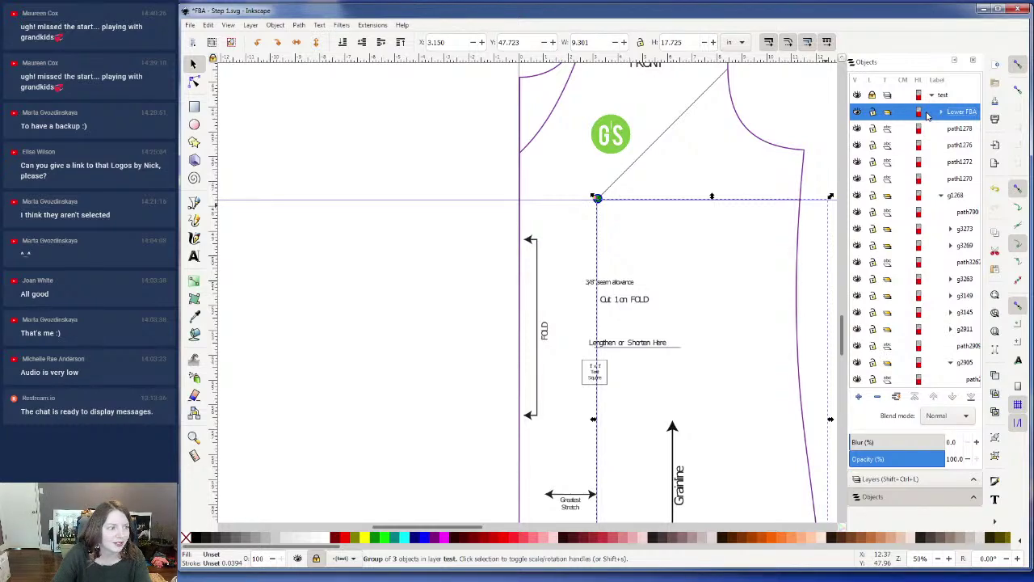
# - Hide the Lower FBA group and inspect the lines remaining around the bust point and side seam
pyautogui.click(858, 115)
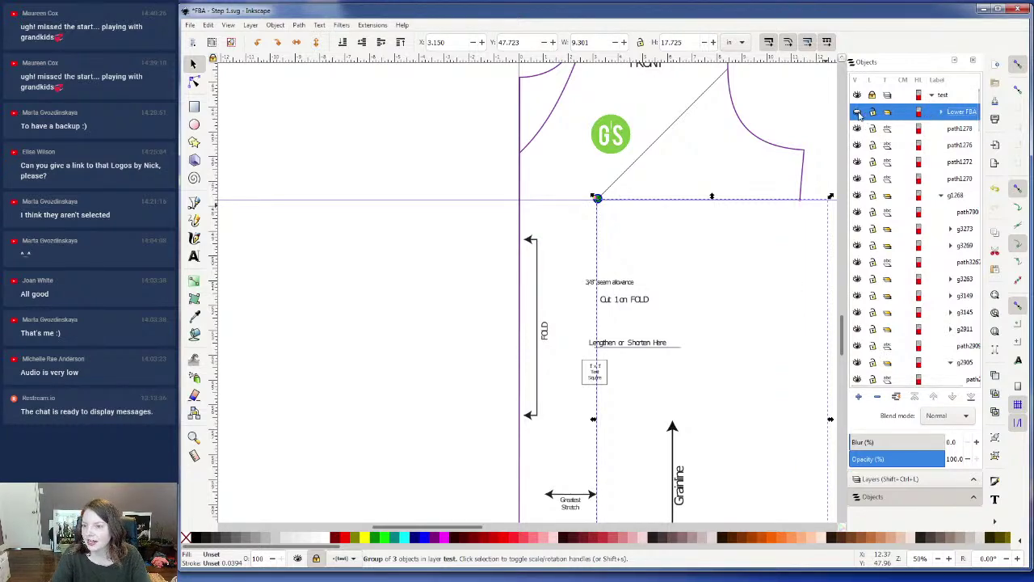
pyautogui.click(797, 139)
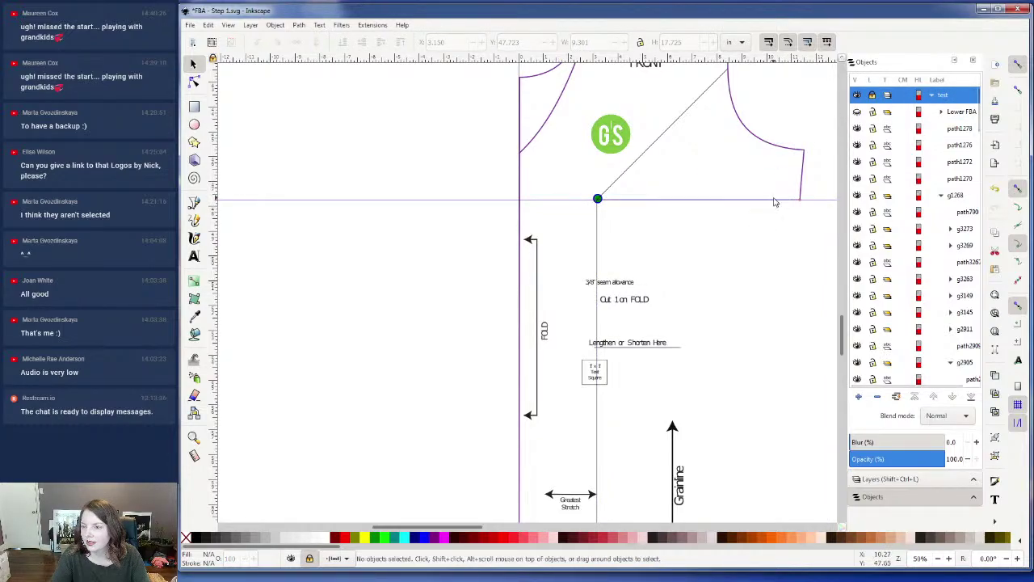
pyautogui.keyDown('ctrl'); pyautogui.scroll(2, 756, 200); pyautogui.keyUp('ctrl')
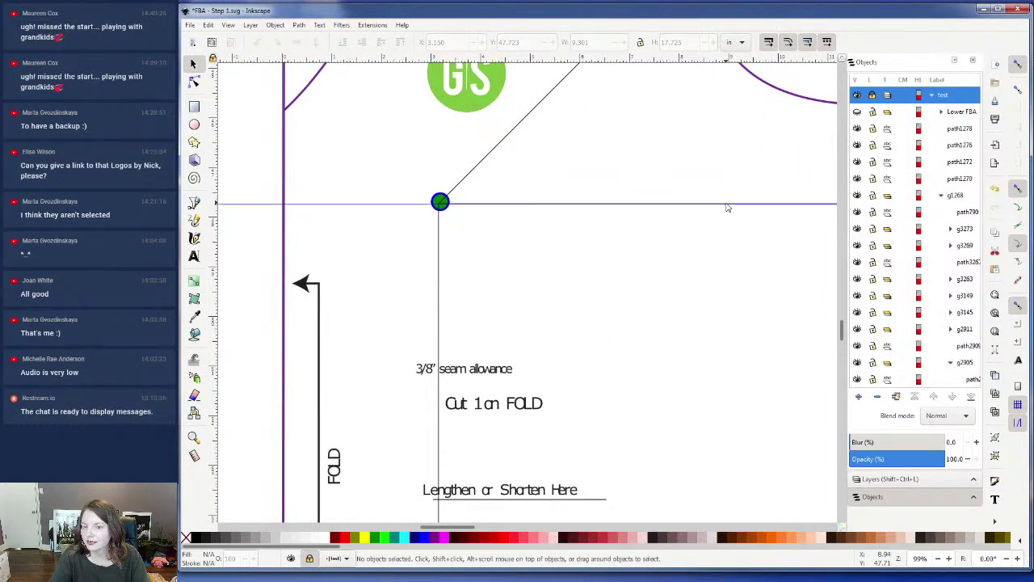
pyautogui.scroll(-1, 727, 207)
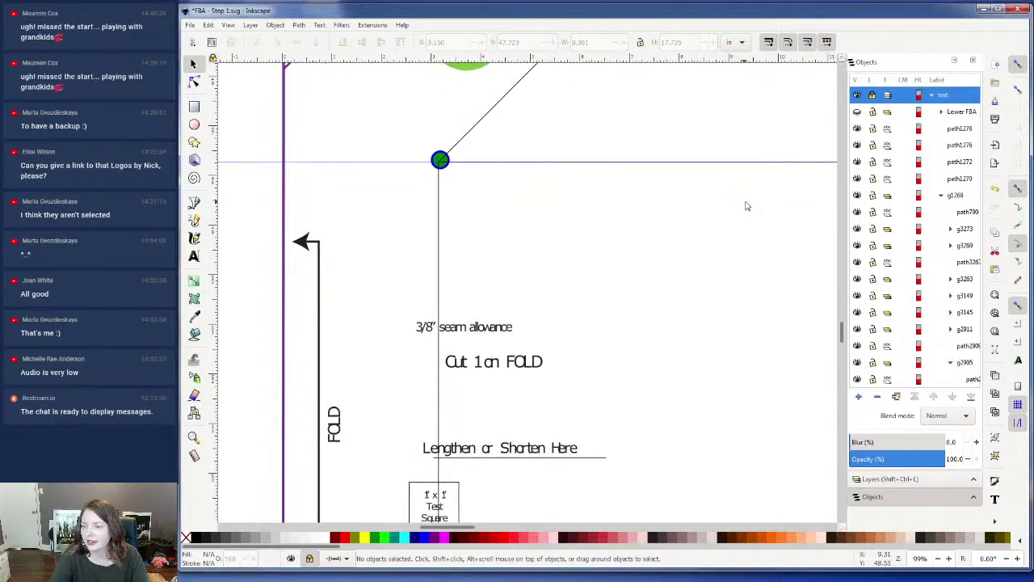
pyautogui.keyDown('ctrl'); pyautogui.scroll(-2, 730, 210); pyautogui.keyUp('ctrl')
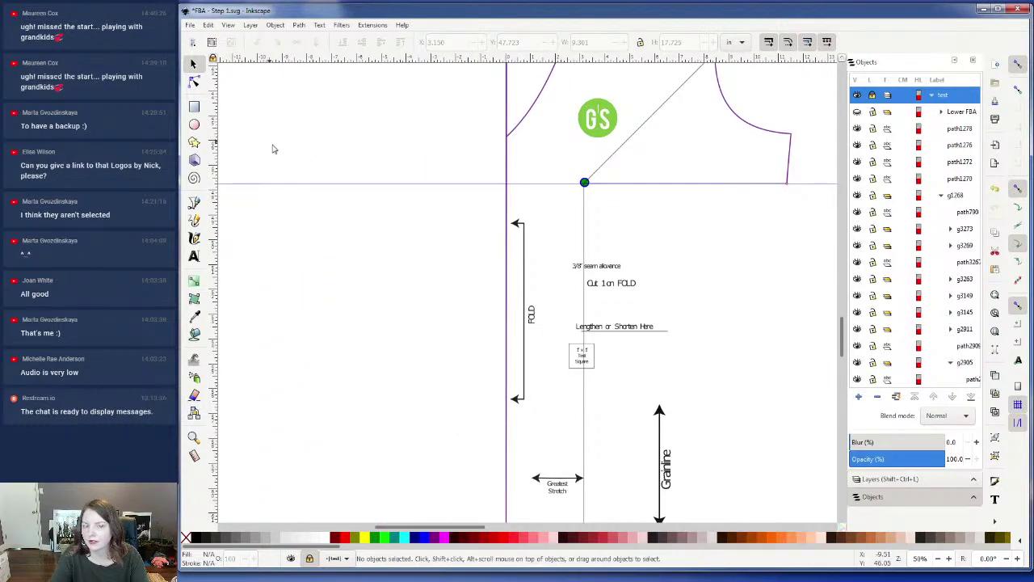
pyautogui.click(193, 82)
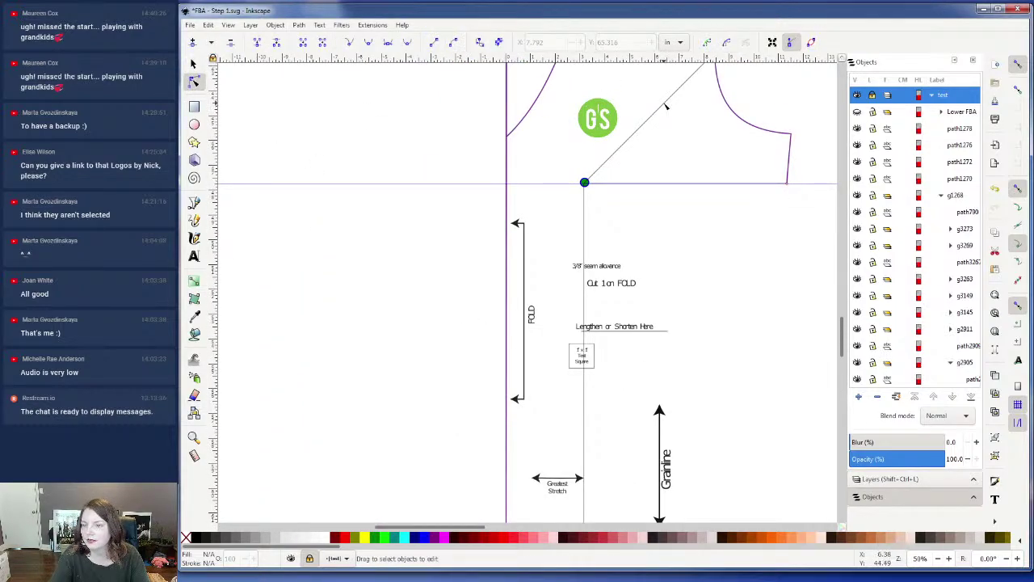
pyautogui.scroll(2, 666, 105)
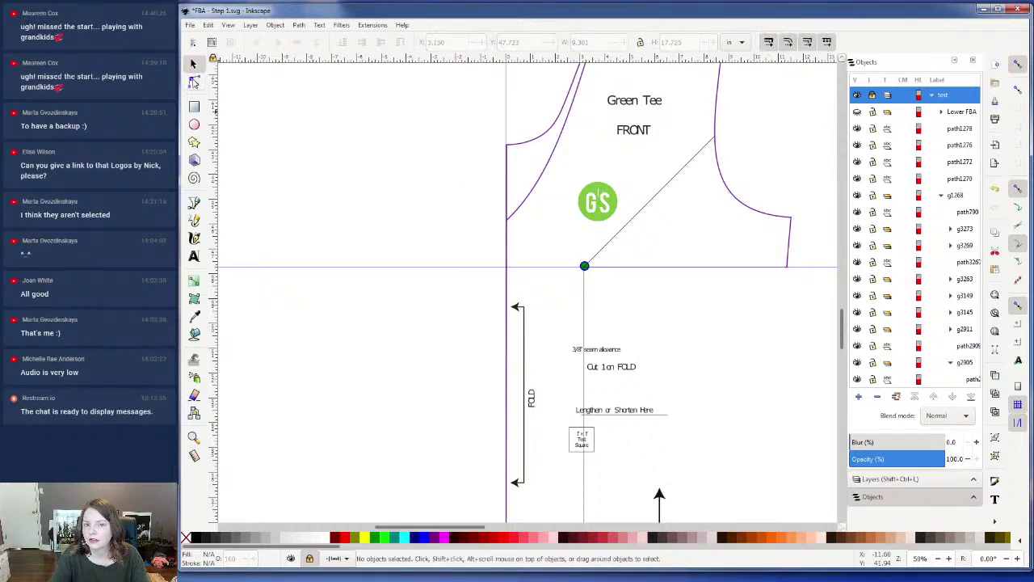
# - Save the document, undo hiding the Lower FBA group, and save it again
pyautogui.click(186, 26)
pyautogui.click(207, 101)
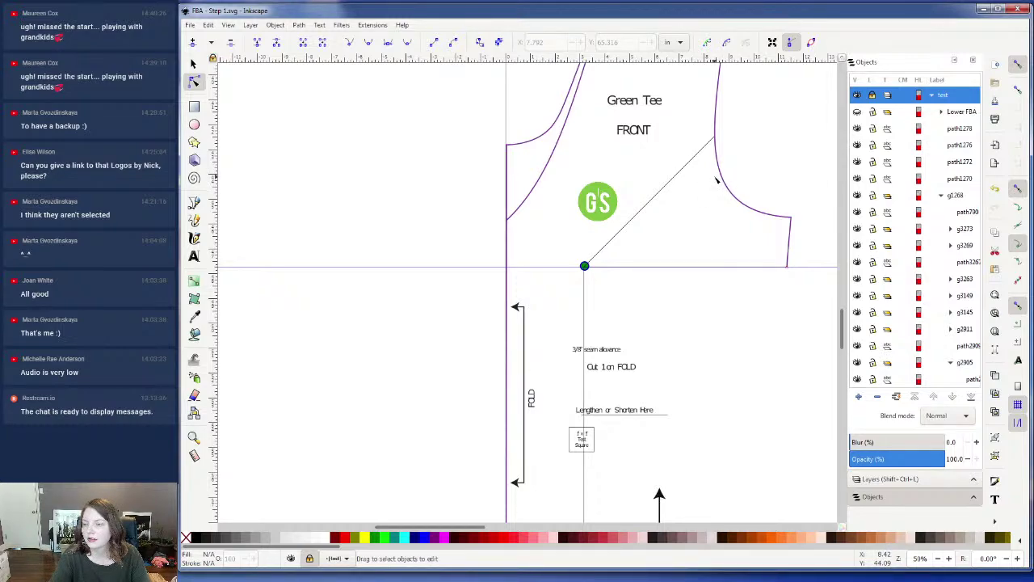
pyautogui.hotkey('ctrl', 'z')
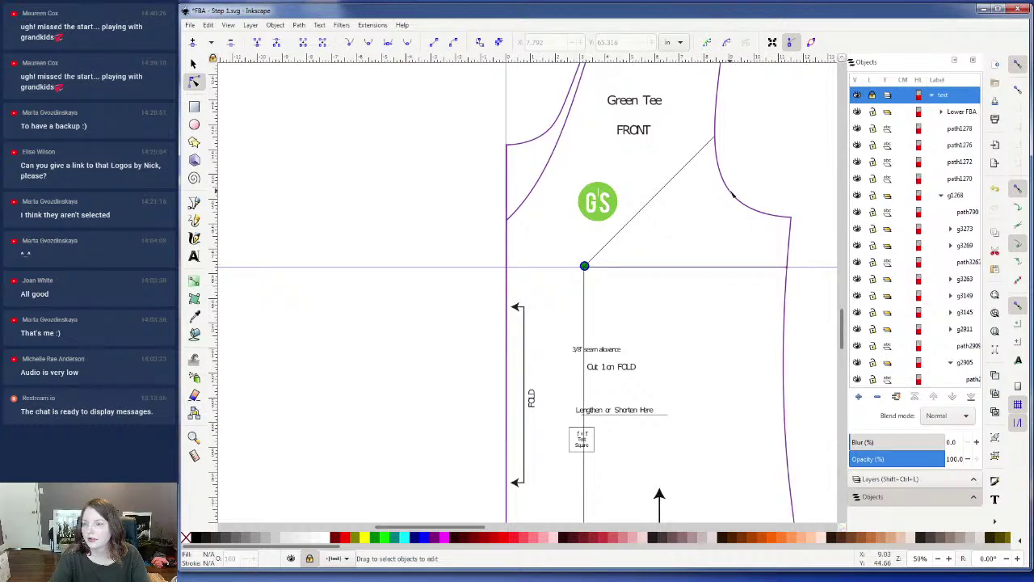
pyautogui.click(191, 27)
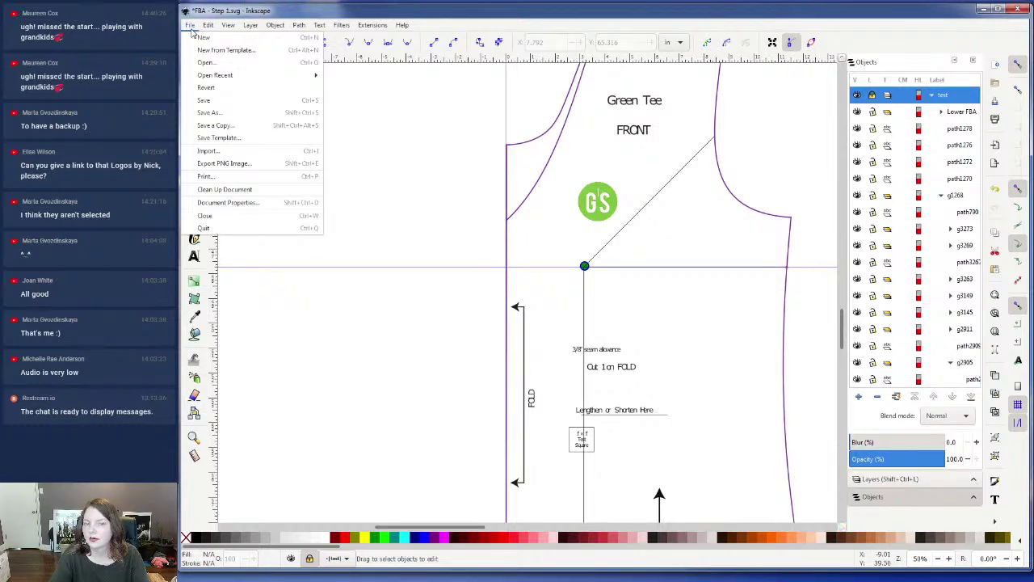
pyautogui.click(210, 102)
pyautogui.scroll(-2, 691, 240)
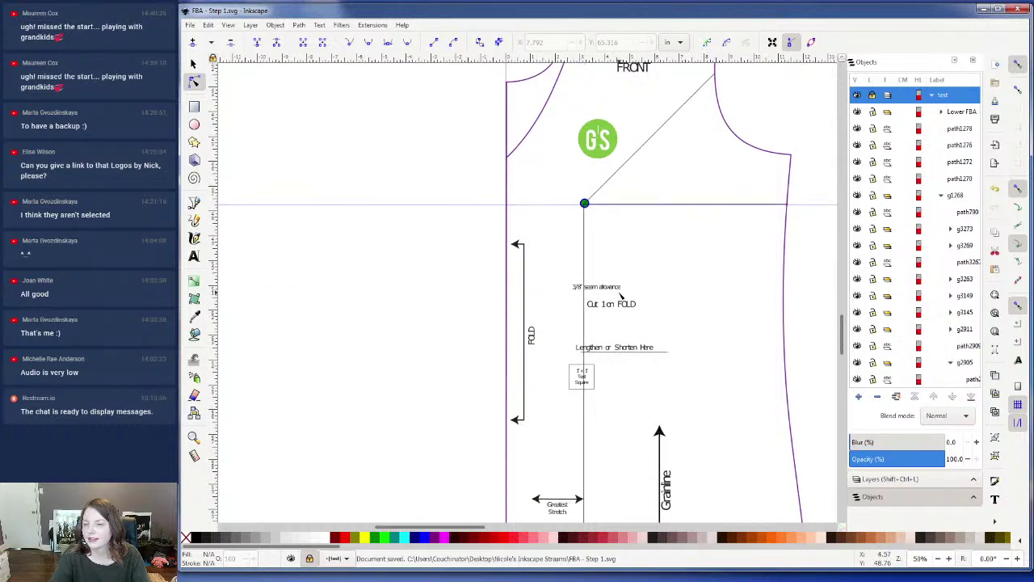
pyautogui.scroll(3, 663, 239)
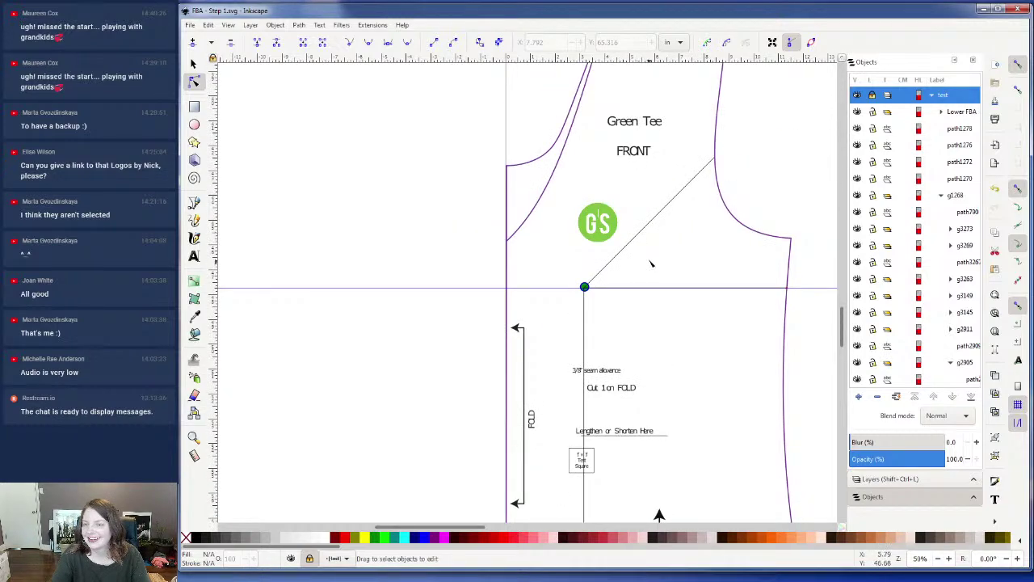
pyautogui.scroll(2, 651, 267)
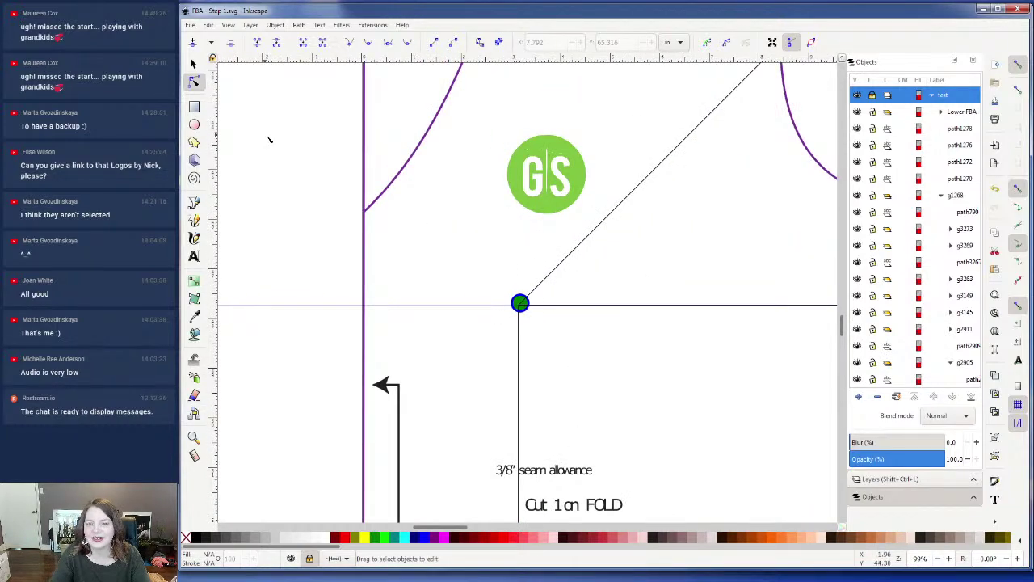
pyautogui.click(196, 63)
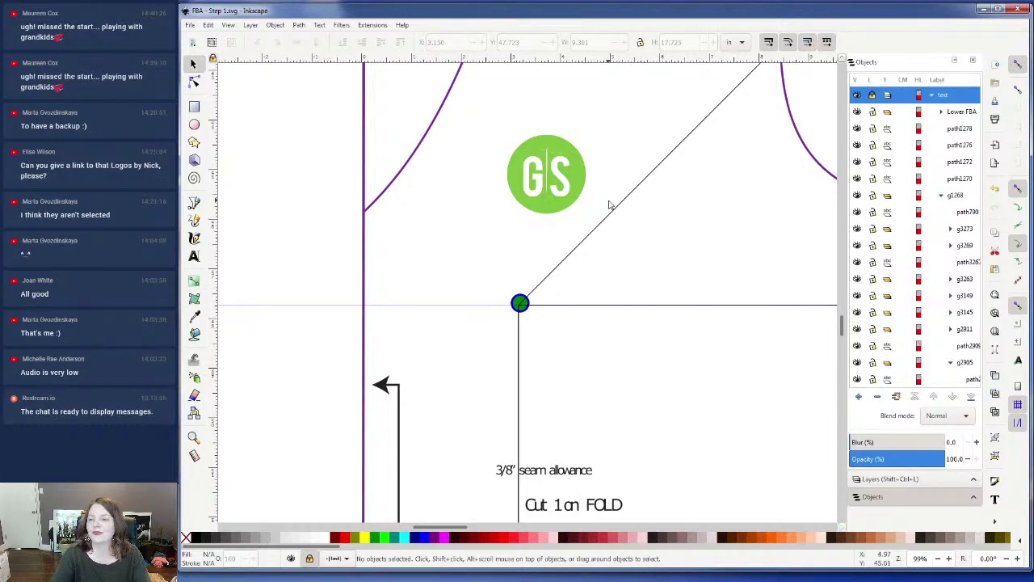
pyautogui.scroll(4, 653, 210)
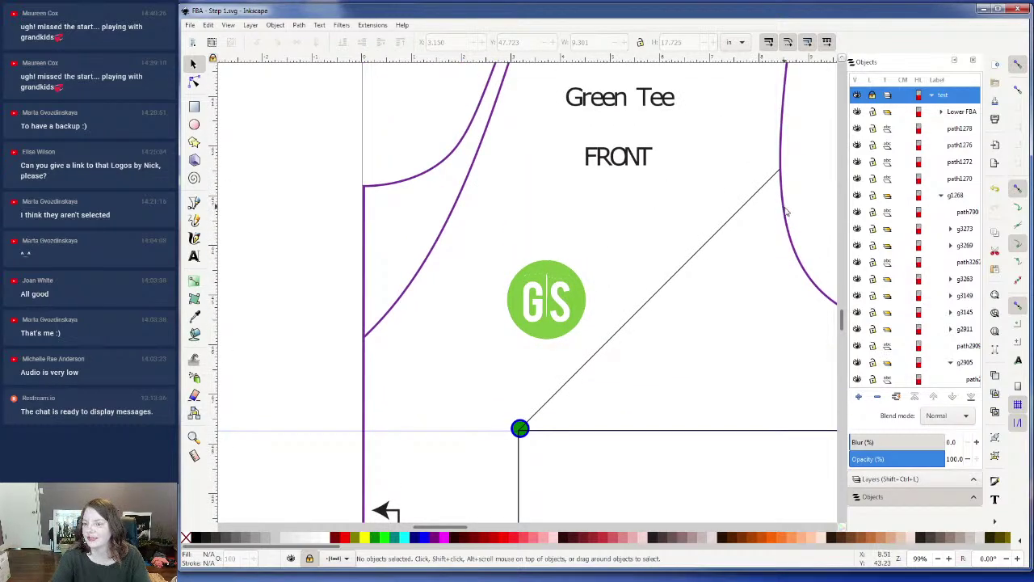
# - Close the document and reopen FBA - Step 1.svg from its folder
pyautogui.click(1019, 9)
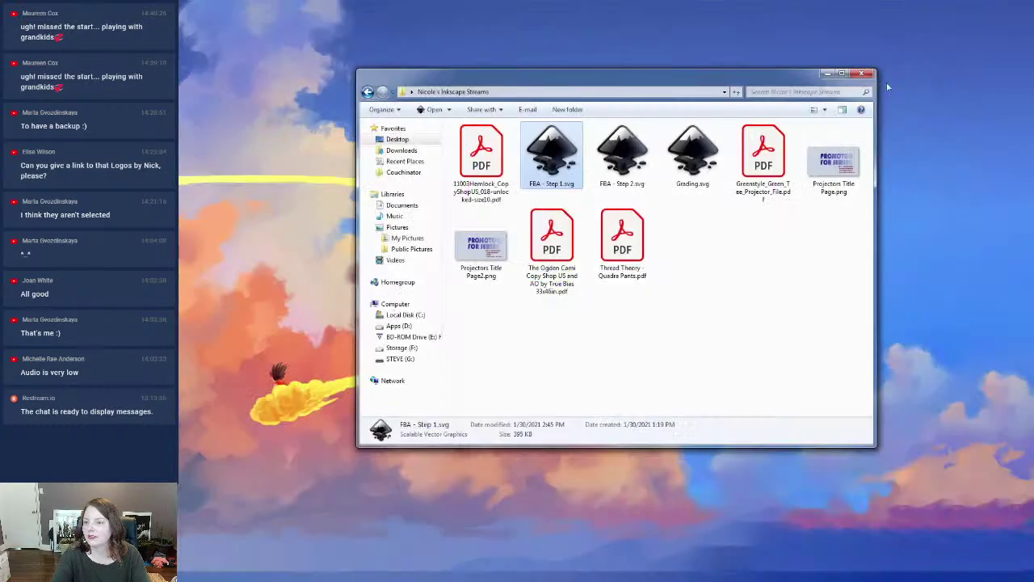
pyautogui.click(555, 156)
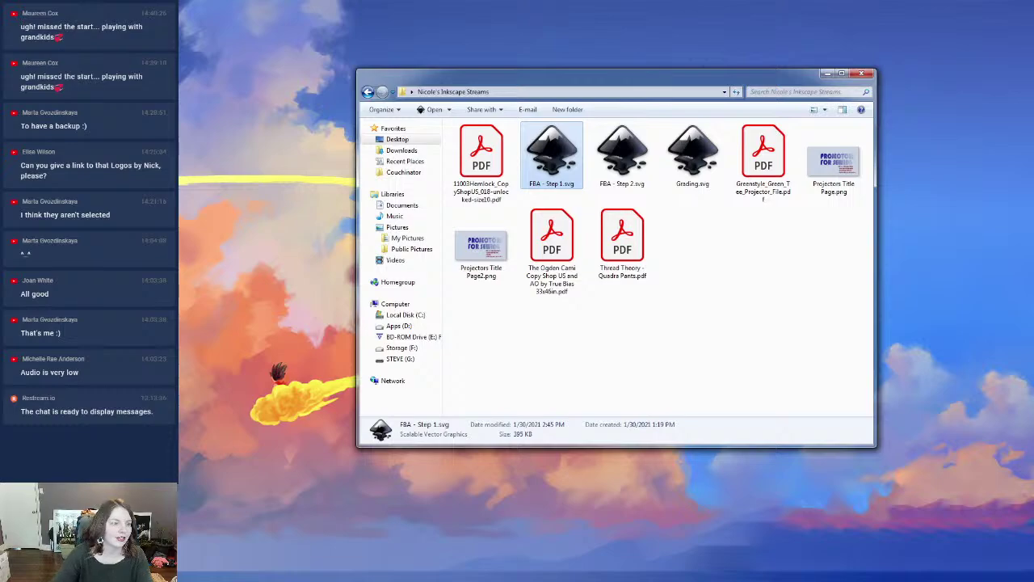
pyautogui.doubleClick(555, 156)
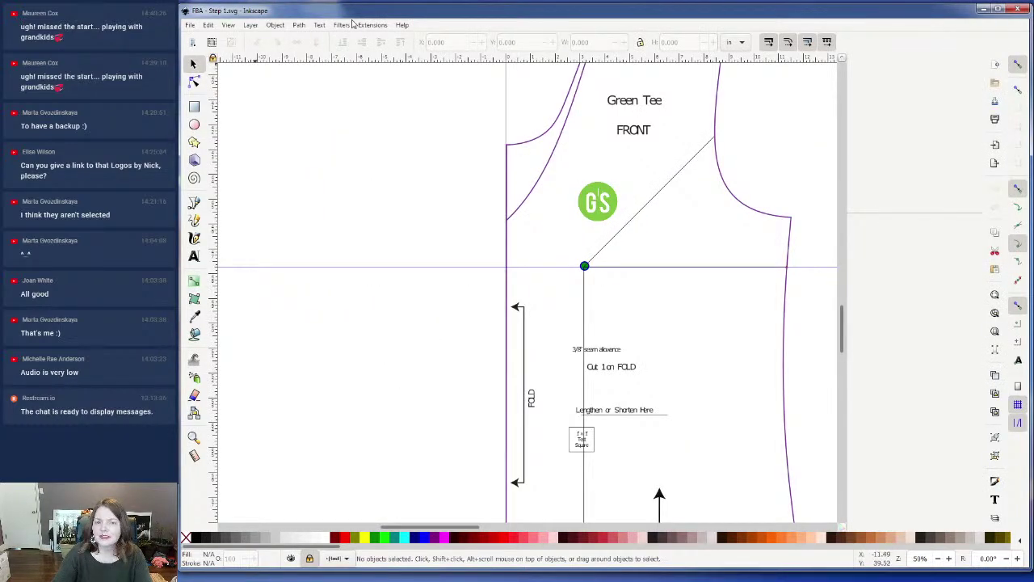
pyautogui.scroll(3, 689, 219)
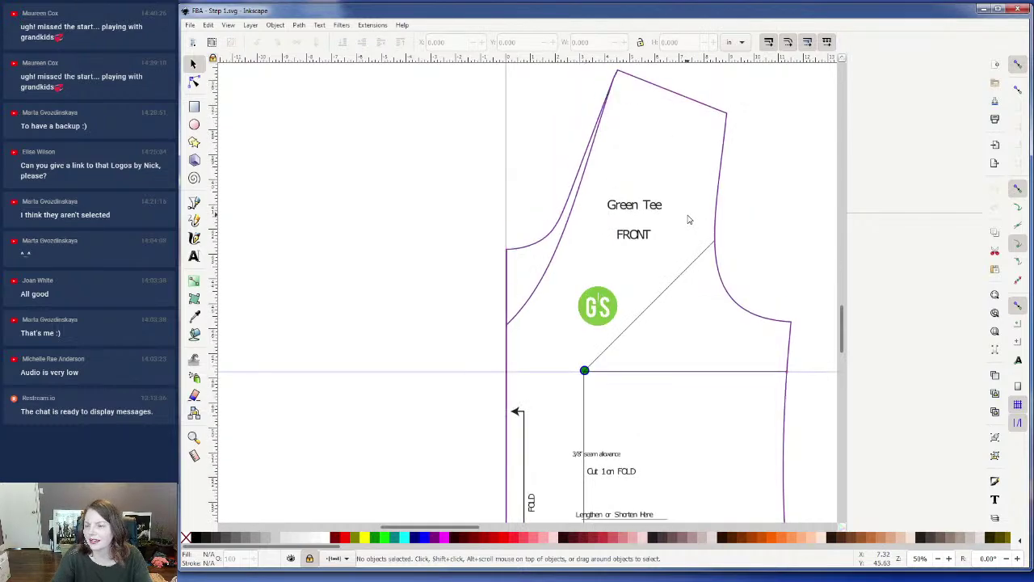
pyautogui.scroll(1, 689, 219)
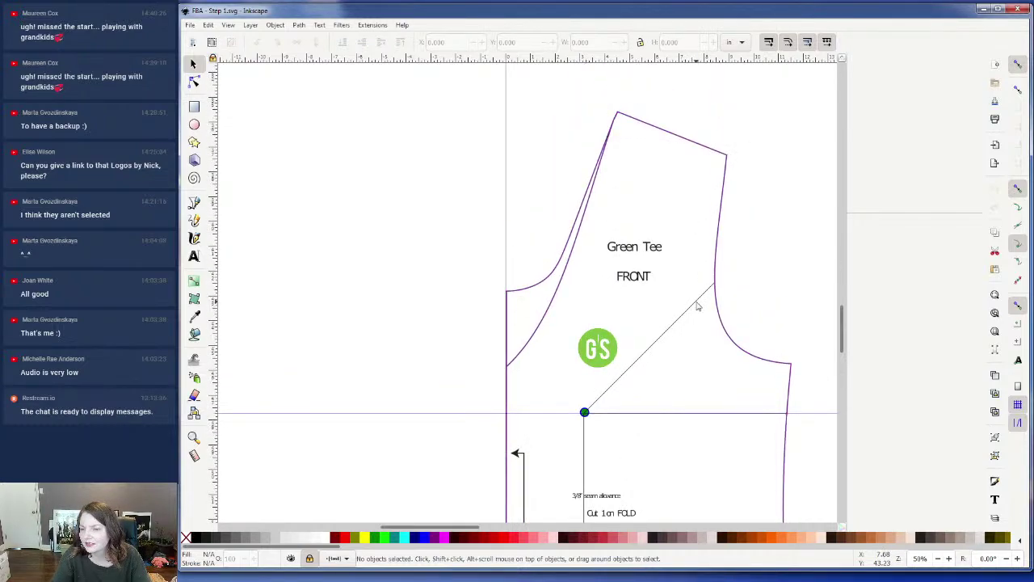
# - Bring up the document's object list to show its layers and groups
pyautogui.click(193, 82)
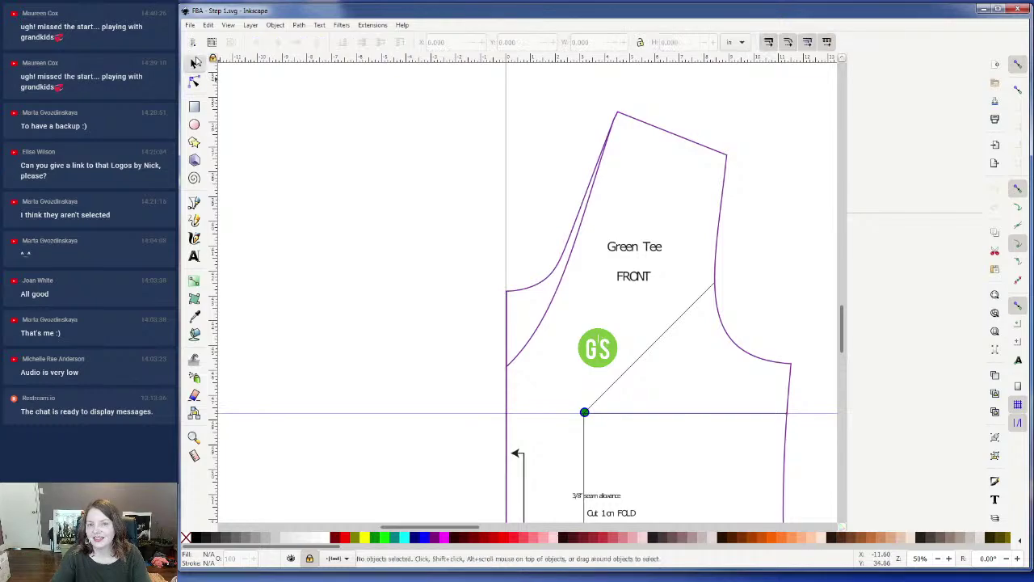
pyautogui.press('s')
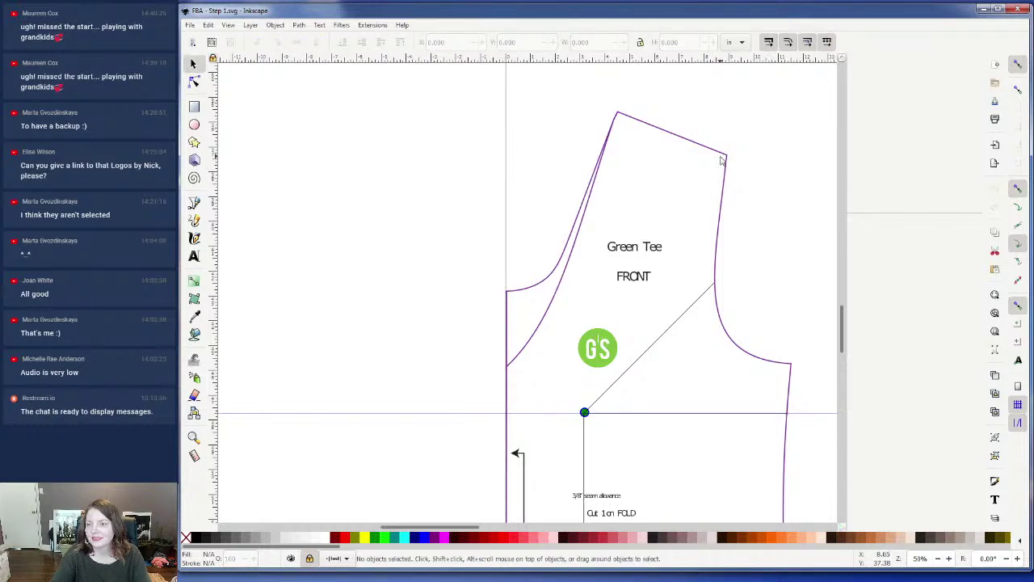
pyautogui.moveTo(272, 13)
pyautogui.mouseDown()
pyautogui.moveTo(246, 12)
pyautogui.moveTo(273, 10)
pyautogui.mouseUp()
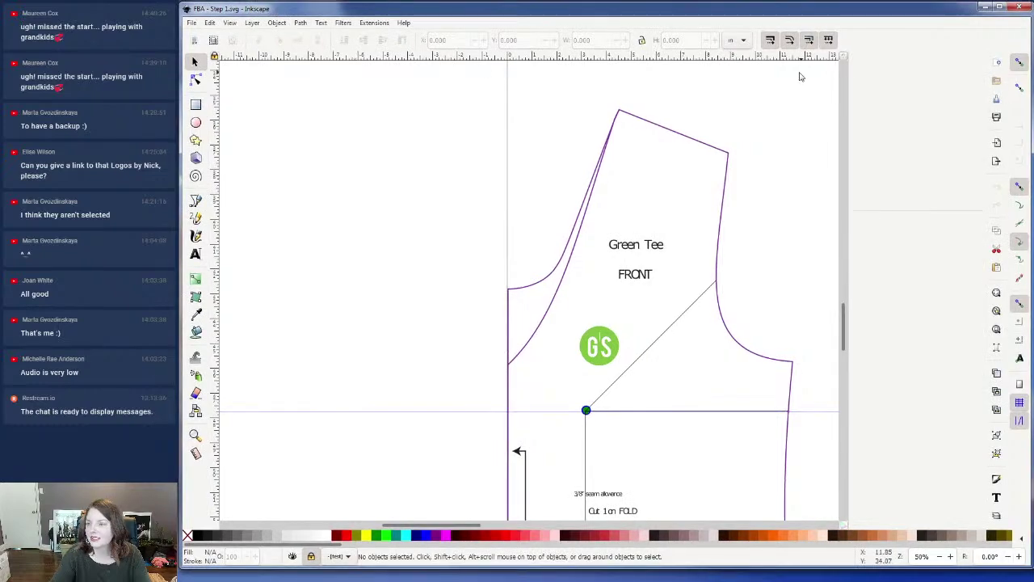
pyautogui.click(285, 24)
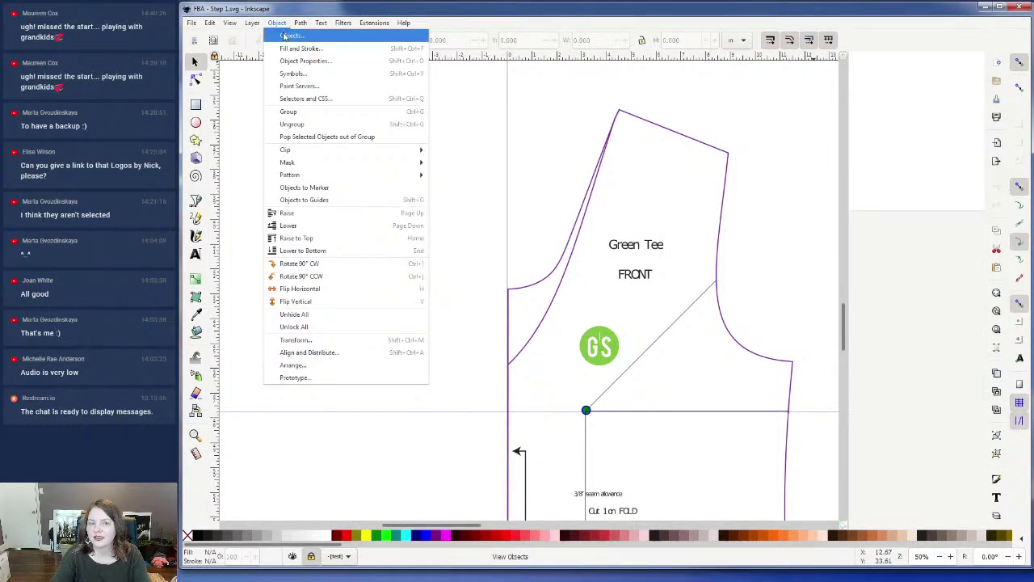
pyautogui.click(289, 36)
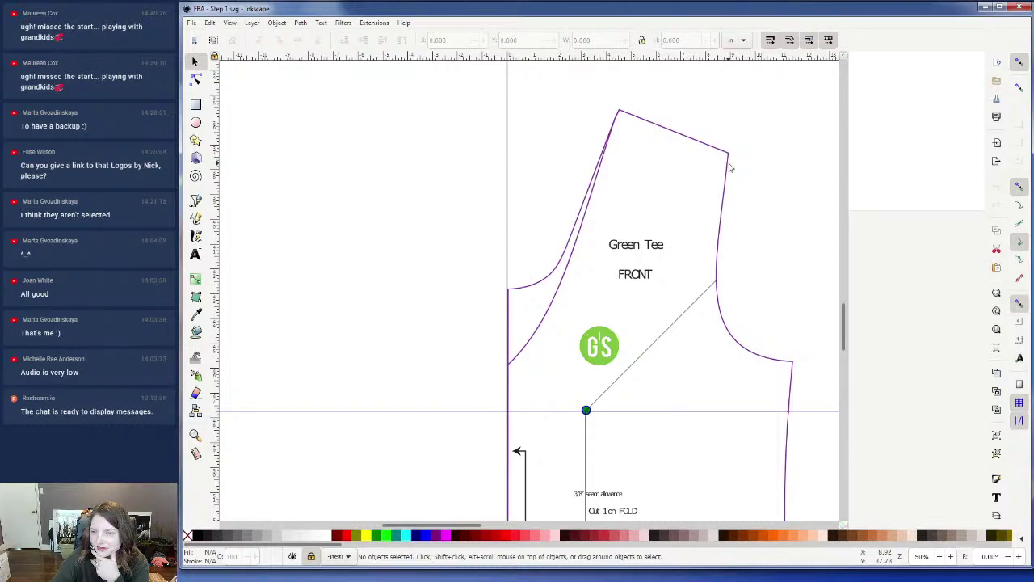
pyautogui.scroll(-1, 687, 198)
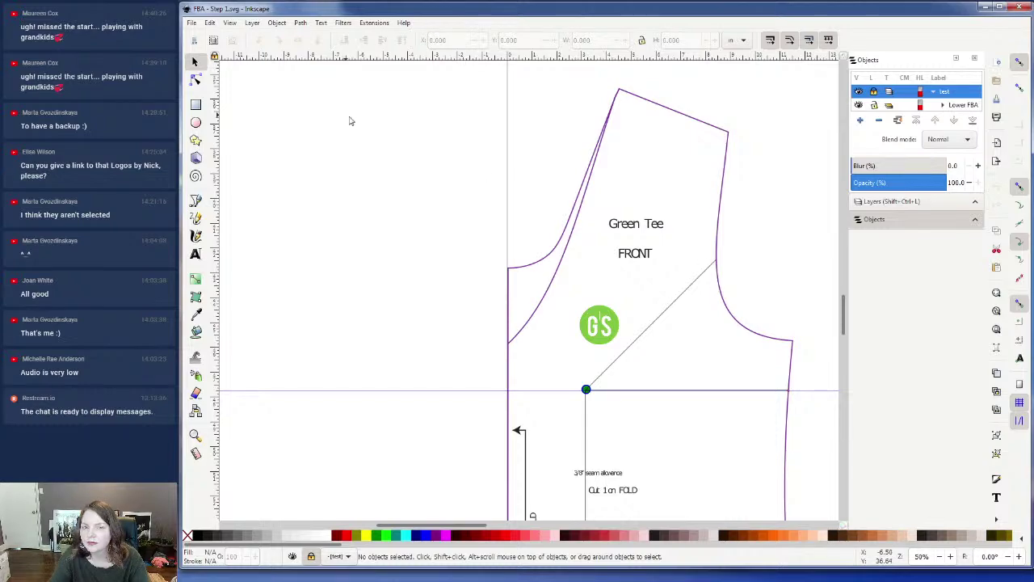
pyautogui.scroll(-4, 622, 124)
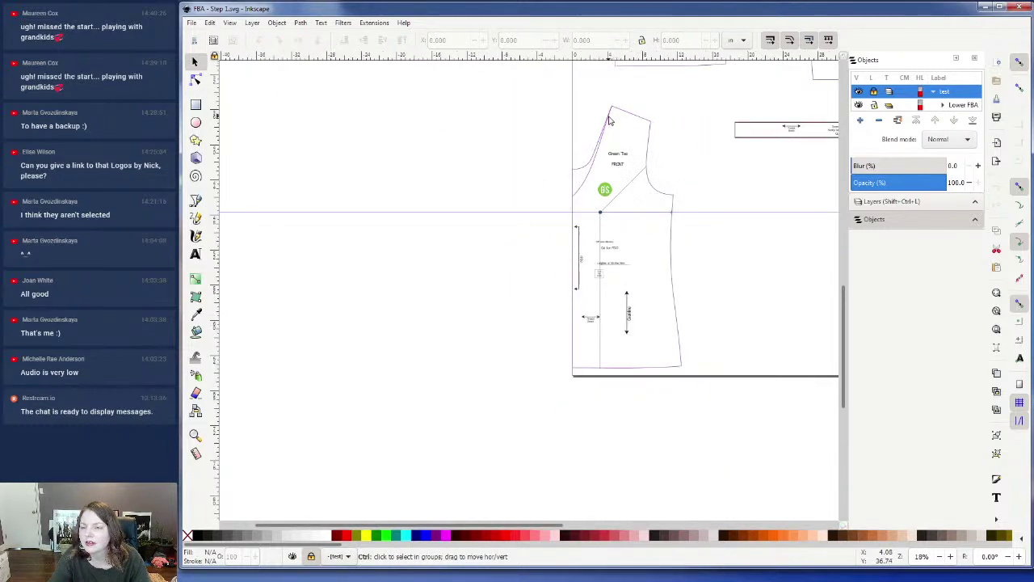
pyautogui.scroll(3, 522, 134)
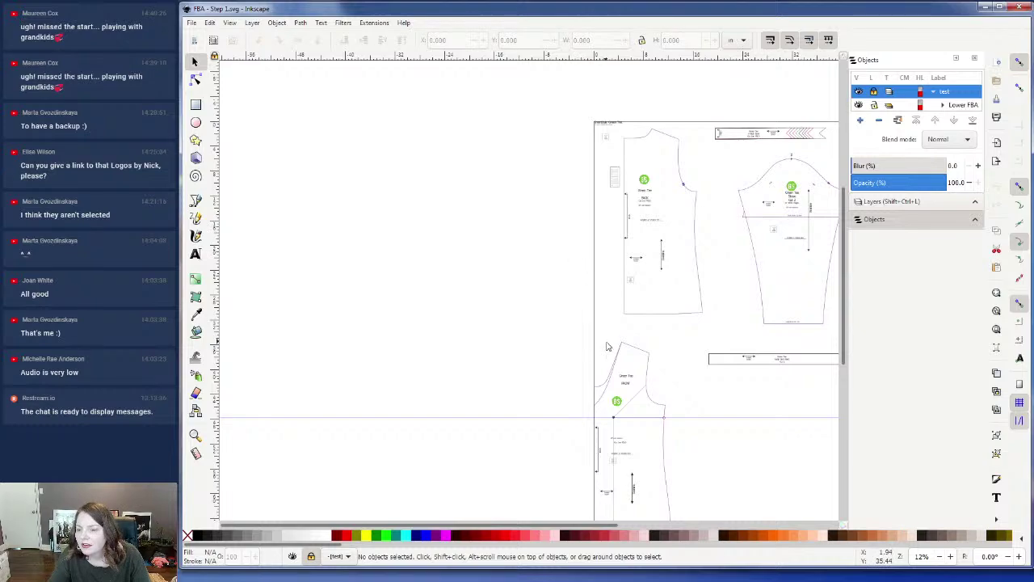
pyautogui.scroll(-2, 683, 372)
pyautogui.keyDown('ctrl'); pyautogui.scroll(-2, 683, 370); pyautogui.keyUp('ctrl')
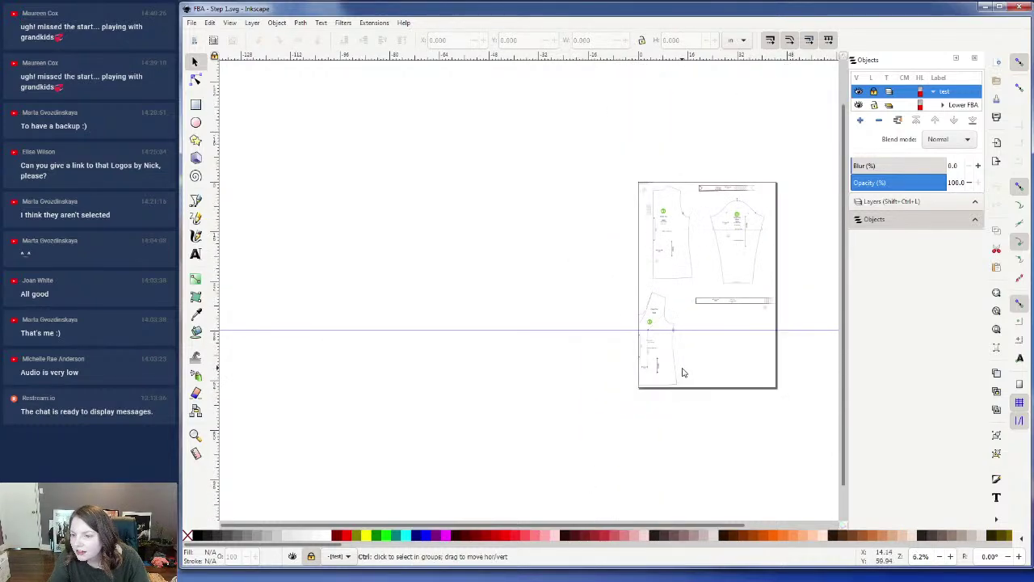
# - Close FBA - Step 1.svg and reopen it from the Nicole's Inkscape Streams folder
pyautogui.keyDown('ctrl'); pyautogui.scroll(2, 681, 369); pyautogui.keyUp('ctrl')
pyautogui.keyDown('ctrl'); pyautogui.scroll(2, 681, 369); pyautogui.keyUp('ctrl')
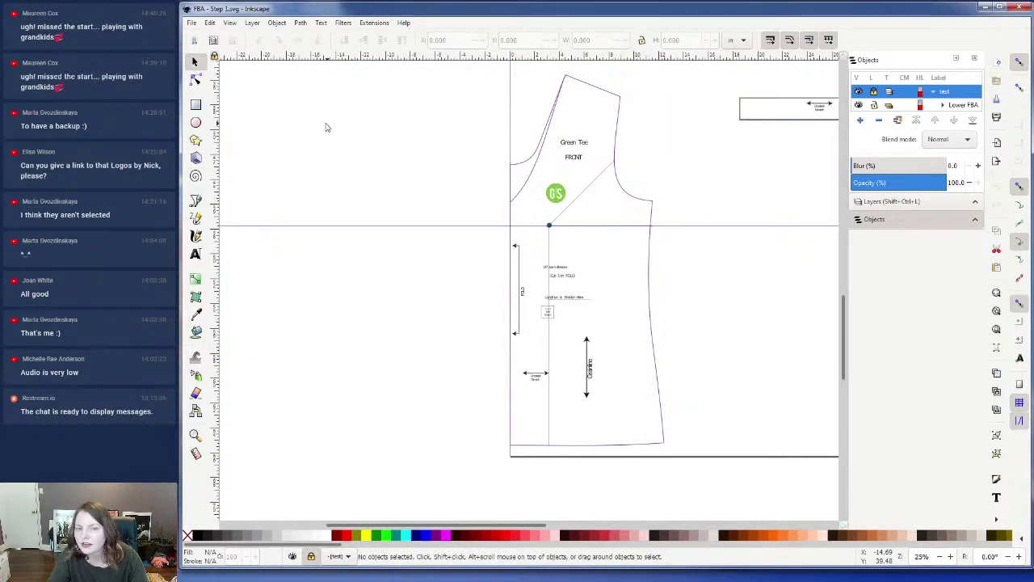
pyautogui.click(196, 78)
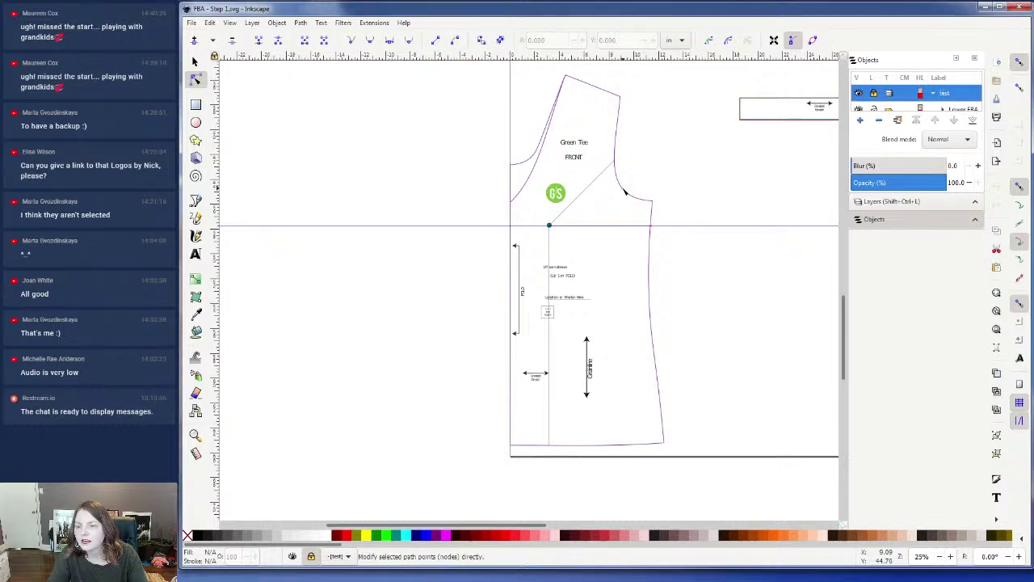
pyautogui.click(1015, 9)
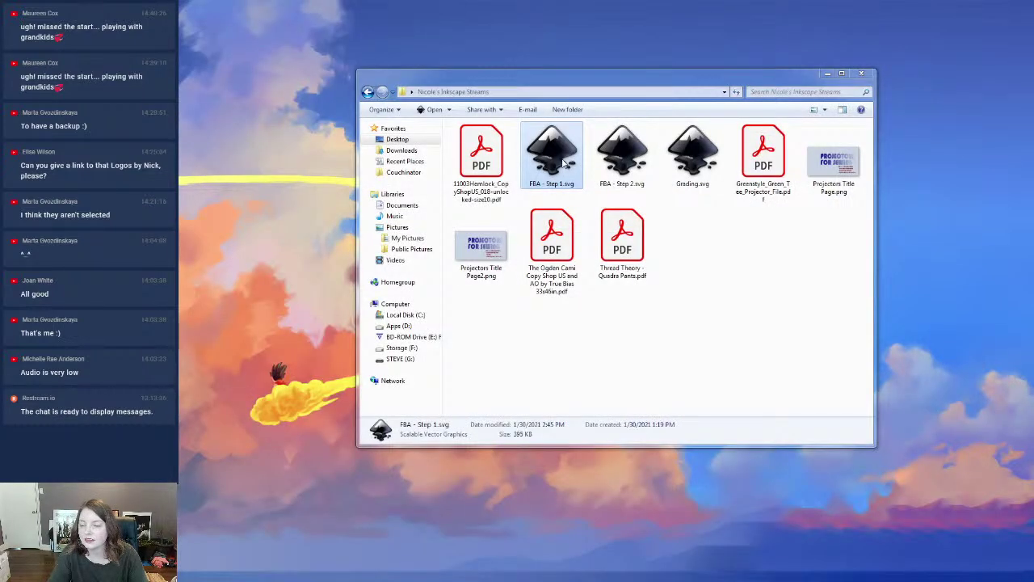
pyautogui.click(658, 282)
pyautogui.click(658, 281)
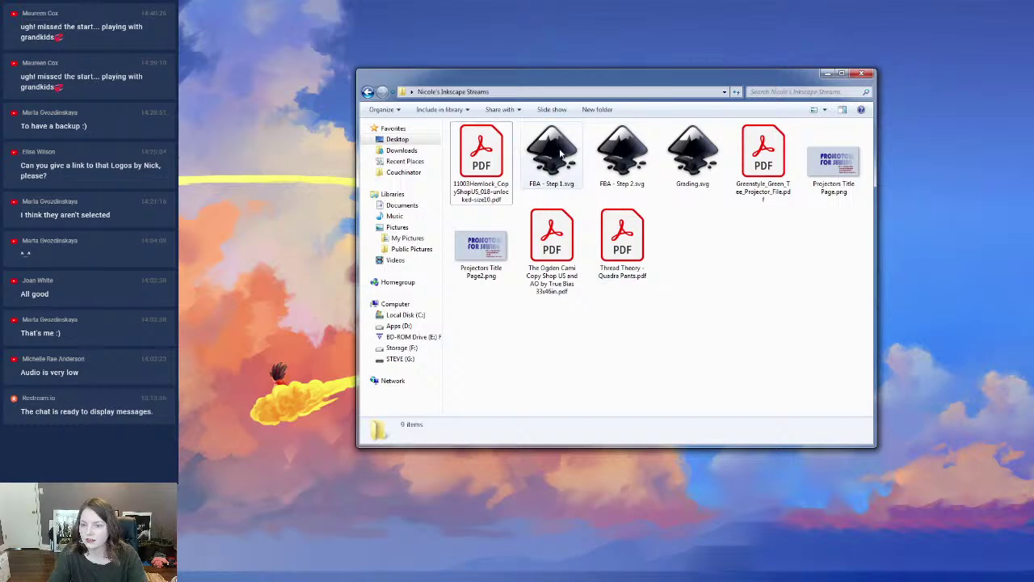
pyautogui.click(561, 153)
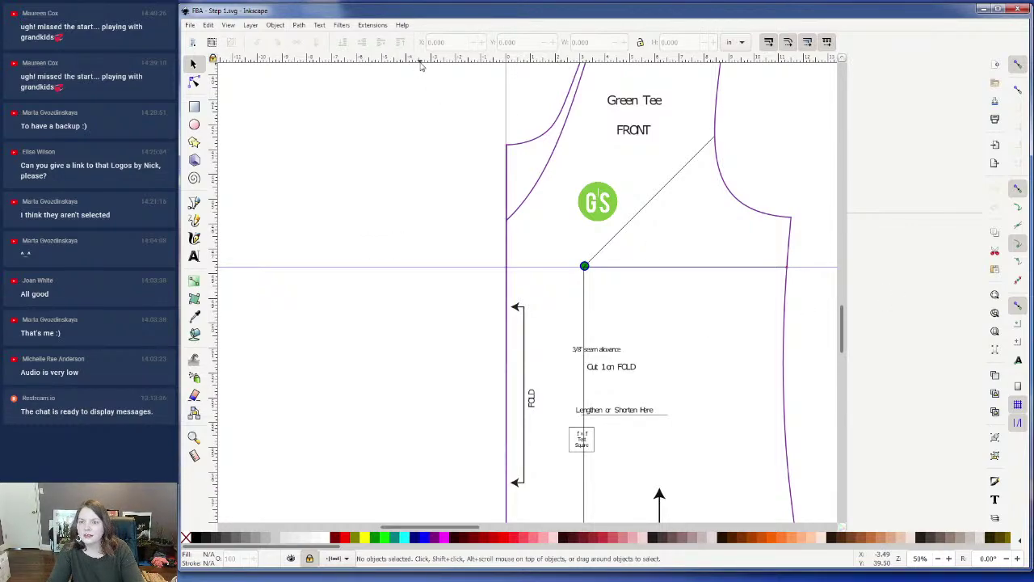
# - Bring up the document's object list and switch to the node editing tool
pyautogui.click(275, 25)
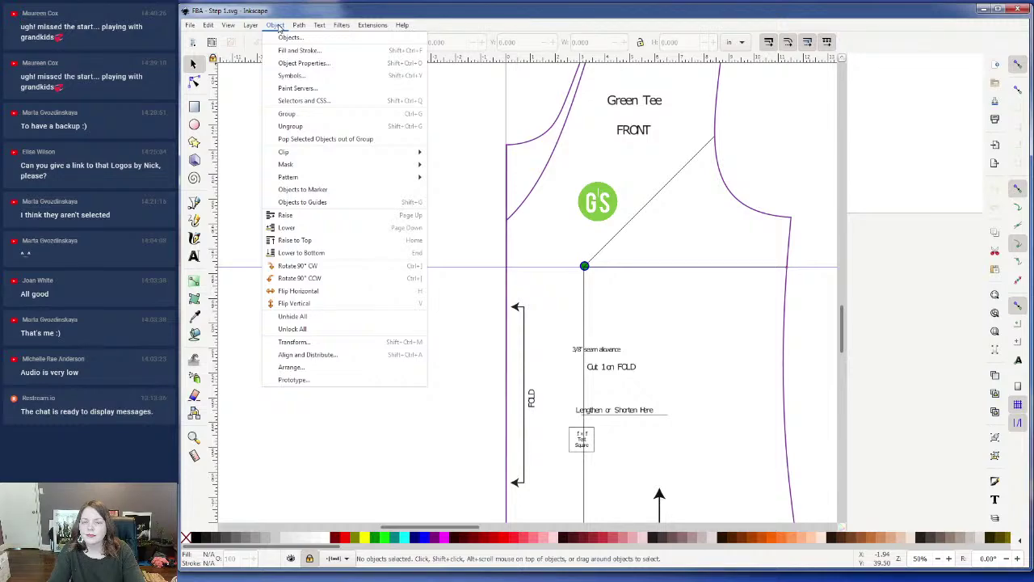
pyautogui.click(275, 25)
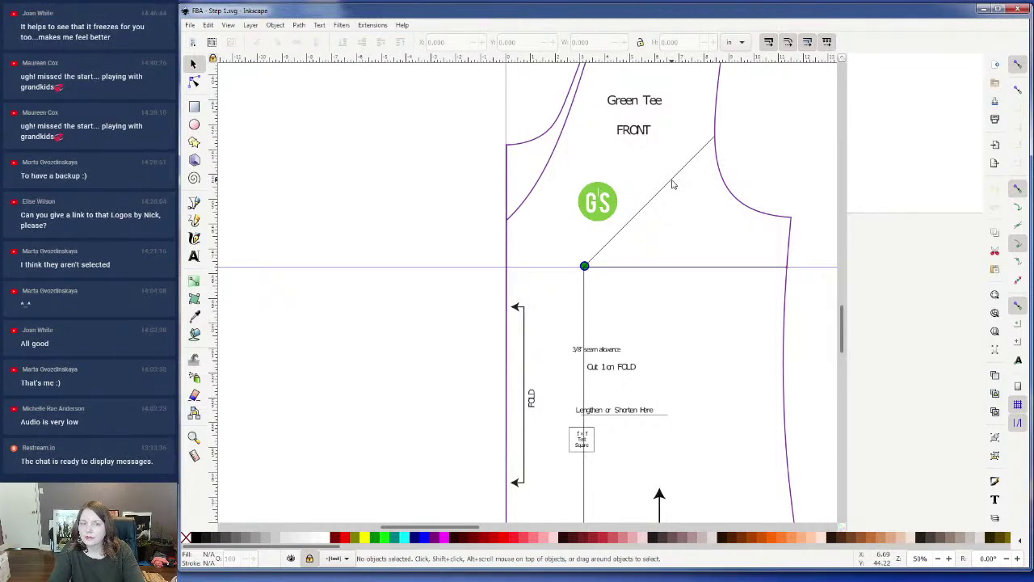
pyautogui.scroll(-4, 671, 185)
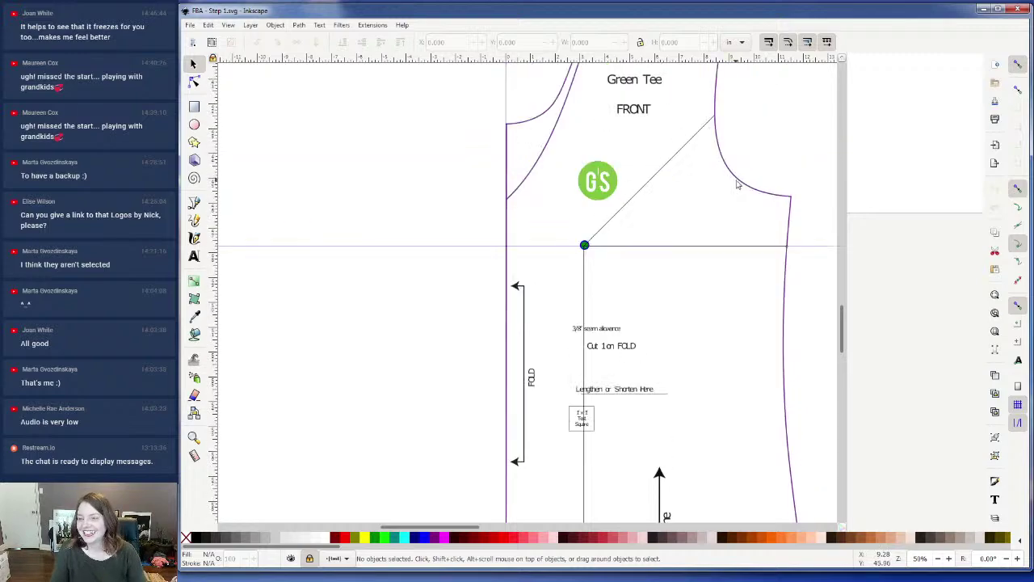
pyautogui.scroll(3, 737, 188)
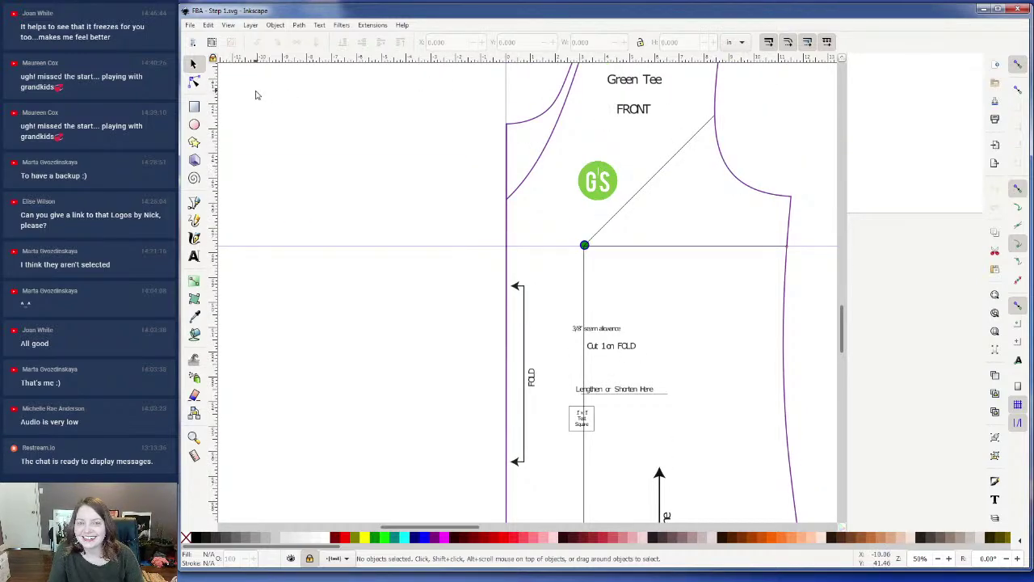
pyautogui.click(193, 81)
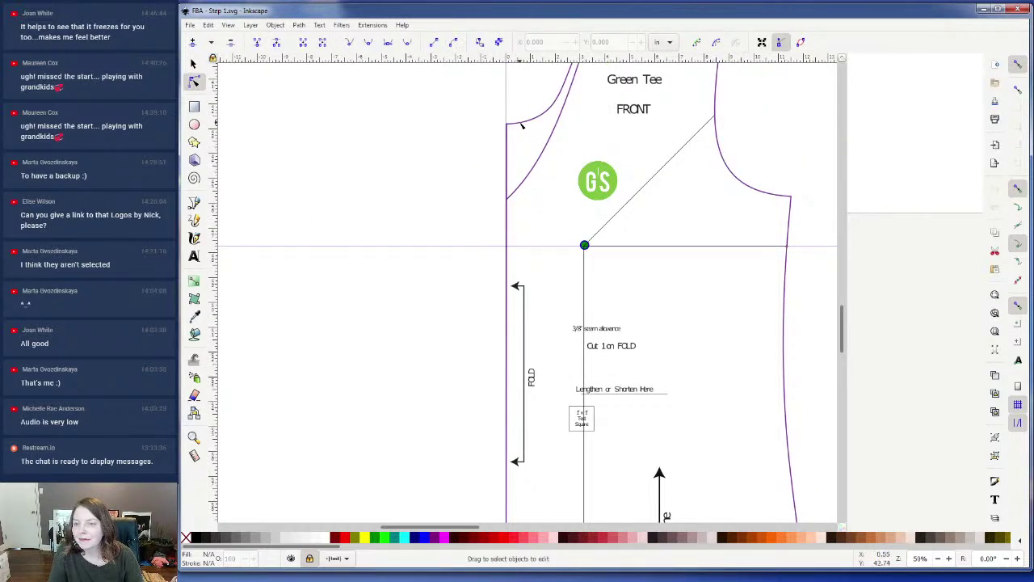
# - Move the horizontal guide away from the Green Tee front's bust line to the empty area above the page
pyautogui.scroll(6, 581, 169)
pyautogui.scroll(2, 625, 180)
pyautogui.scroll(-5, 625, 180)
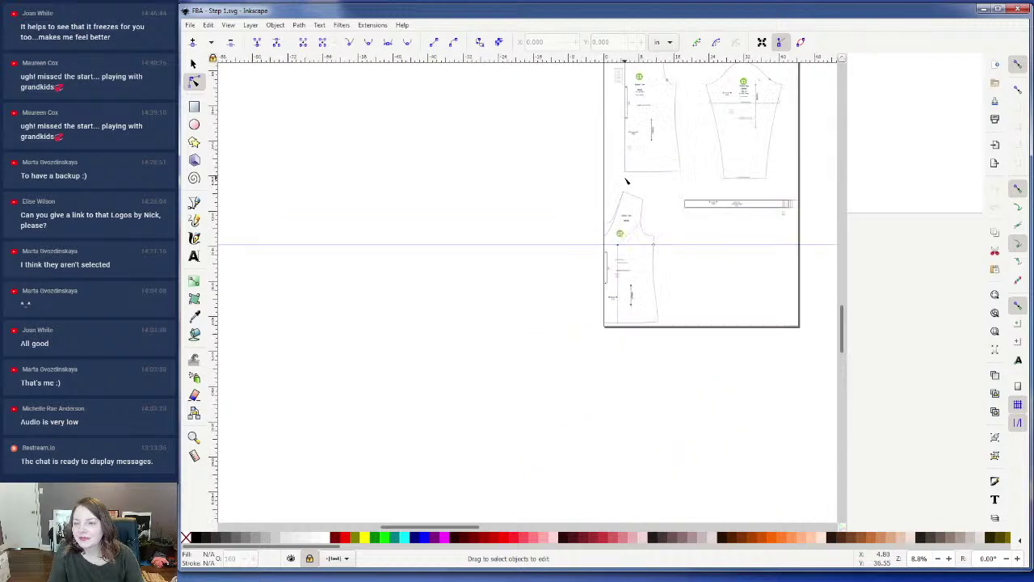
pyautogui.scroll(2, 681, 164)
pyautogui.scroll(3, 654, 150)
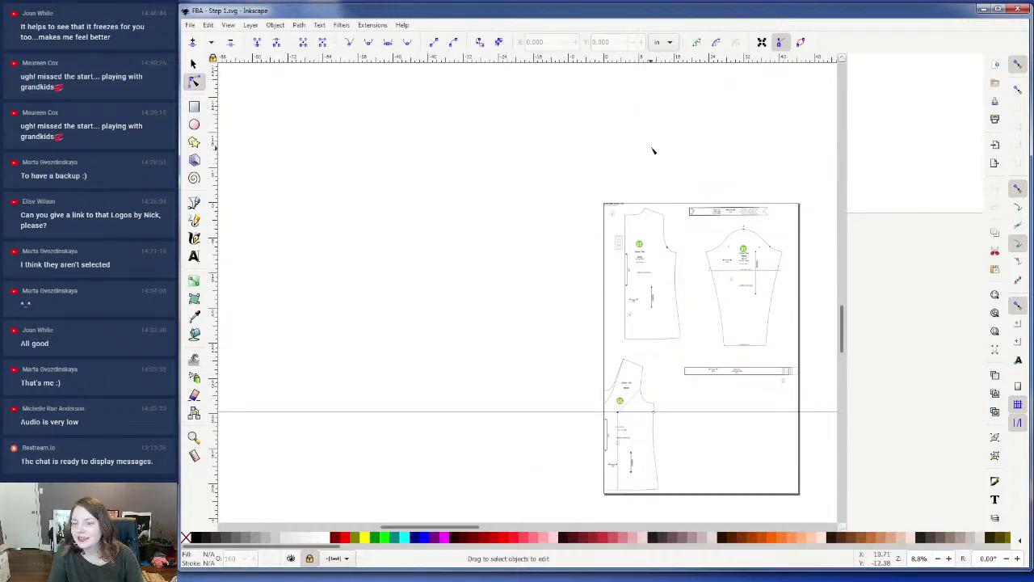
pyautogui.doubleClick(598, 413)
pyautogui.click(647, 506)
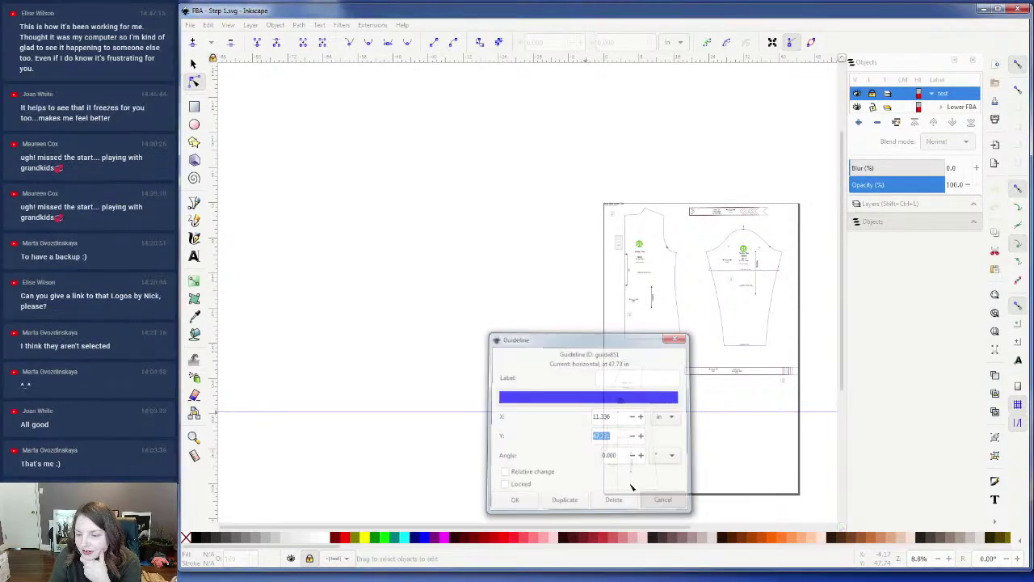
pyautogui.moveTo(526, 414); pyautogui.dragTo(551, 158)
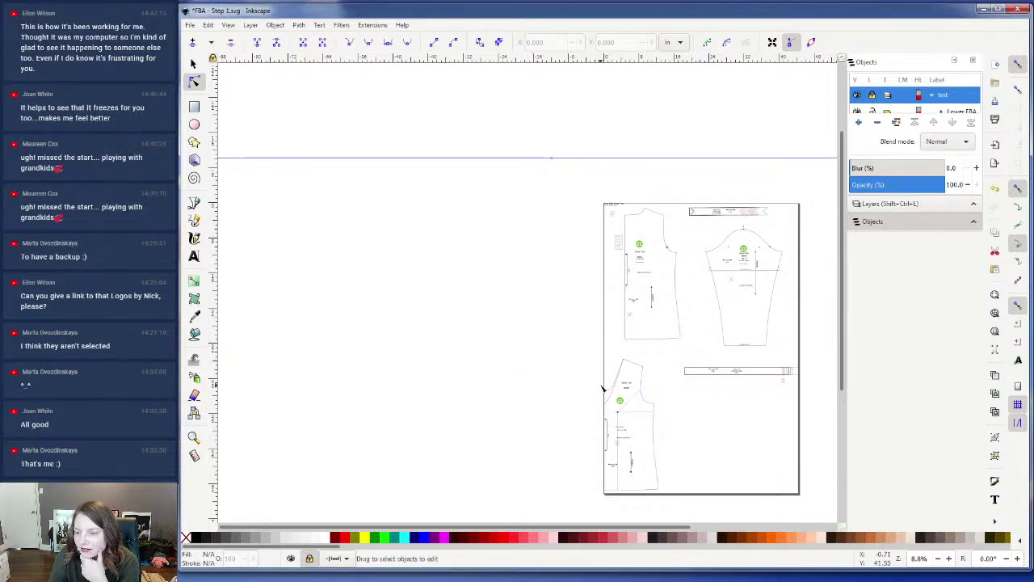
pyautogui.click(194, 106)
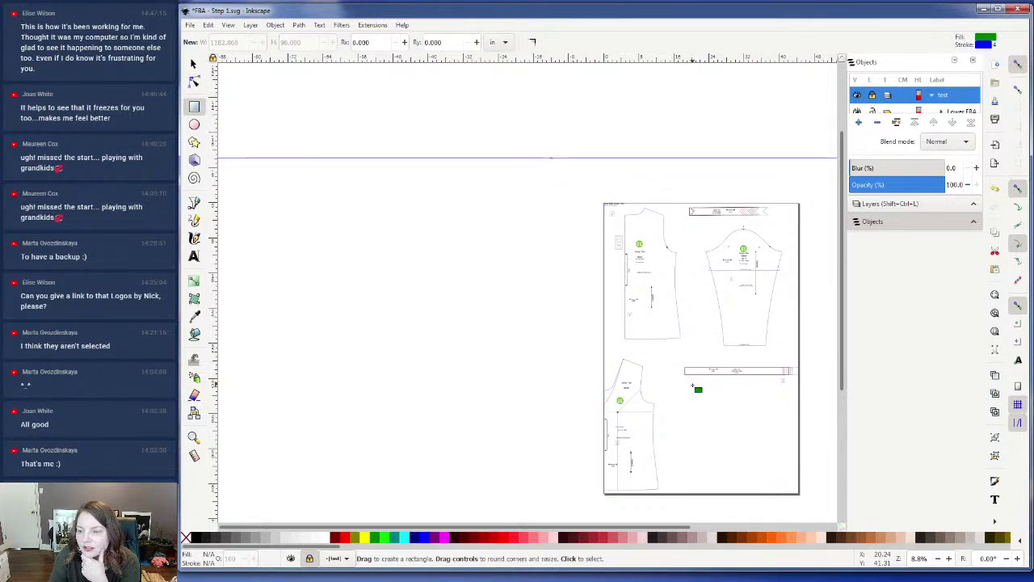
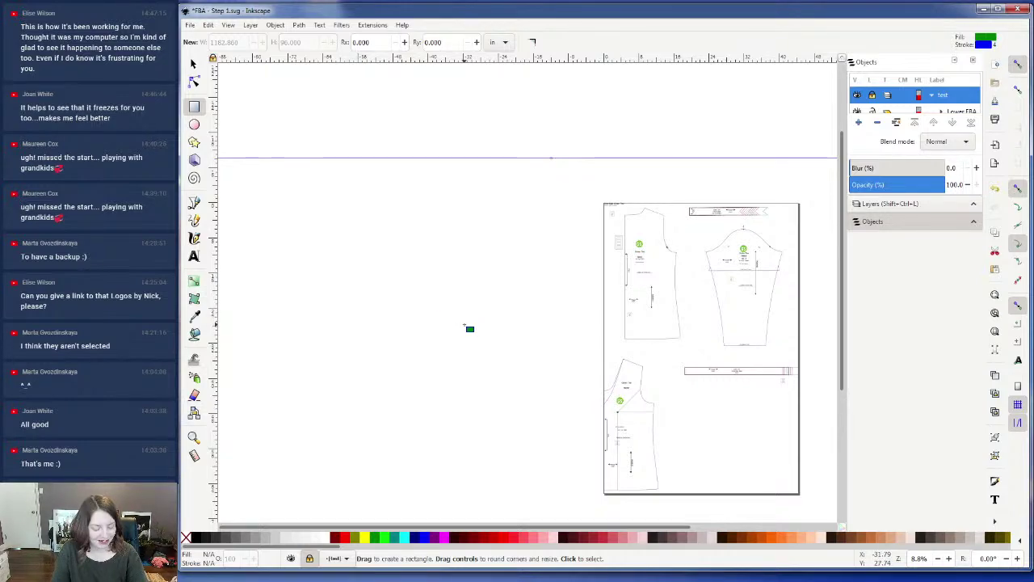
pyautogui.scroll(-3, 468, 321)
pyautogui.click(197, 82)
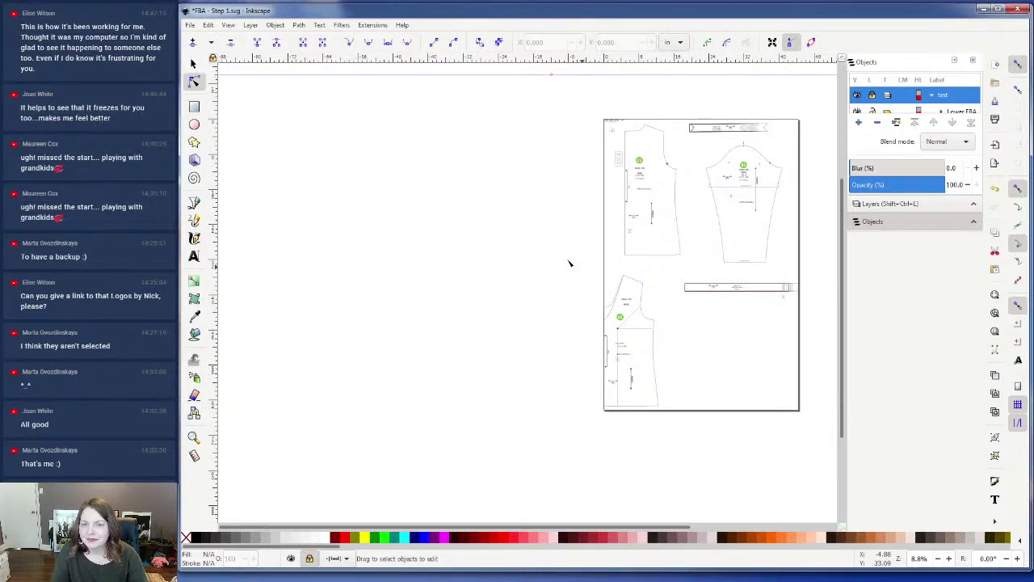
pyautogui.scroll(6, 658, 350)
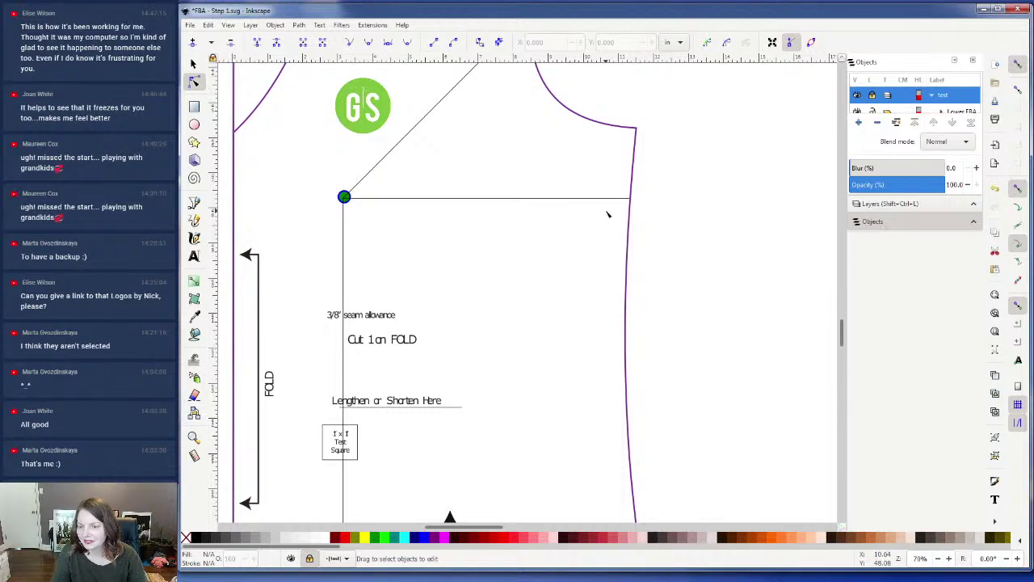
pyautogui.scroll(4, 525, 122)
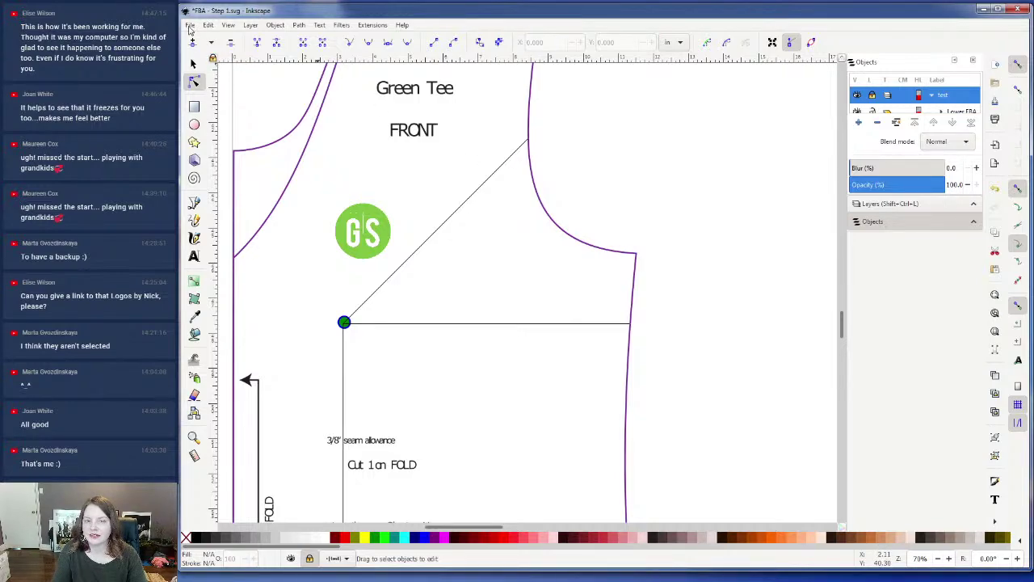
# - Save and close FBA - Step 1.svg, and reopen it from its folder
pyautogui.click(190, 27)
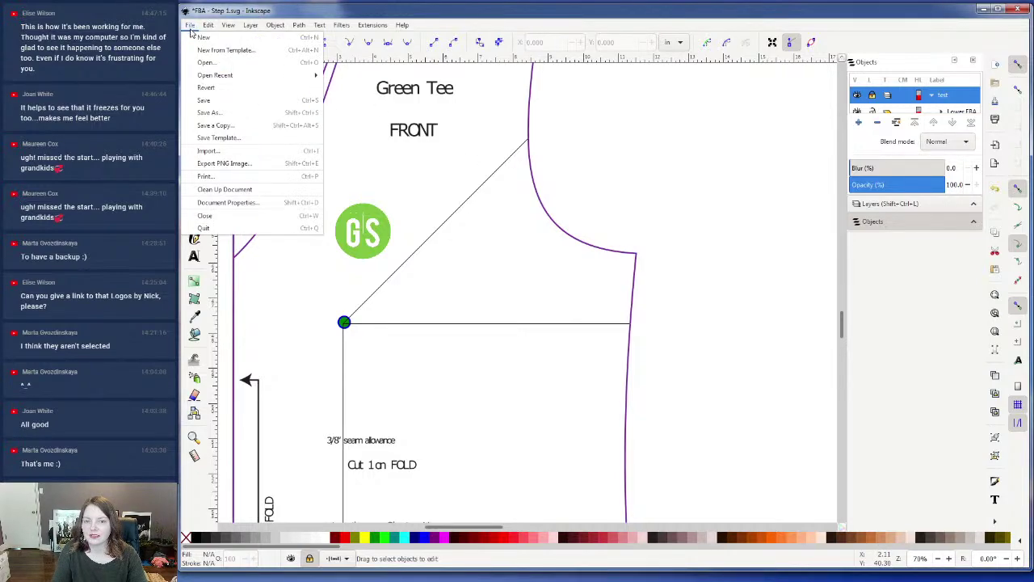
pyautogui.click(209, 101)
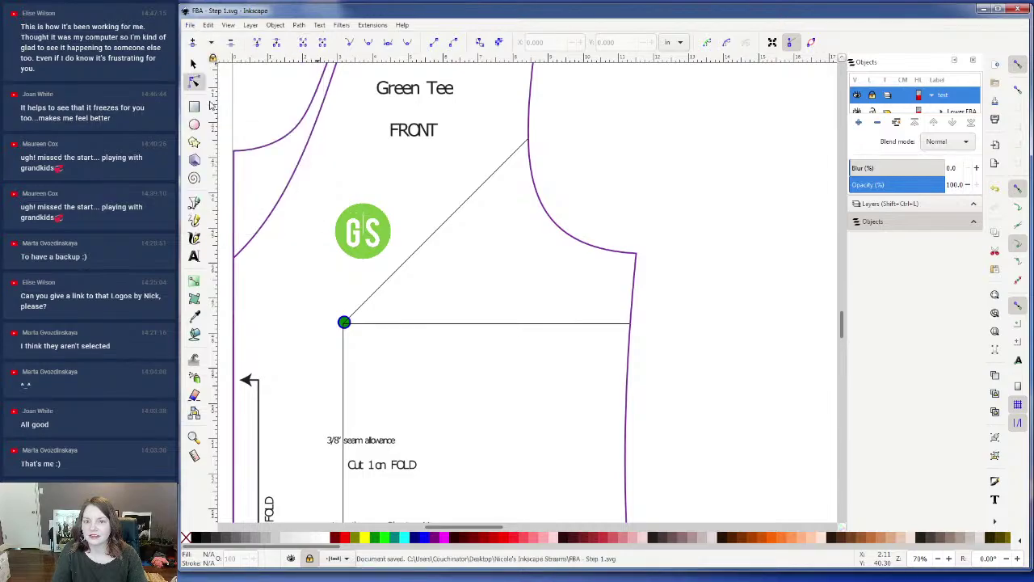
pyautogui.click(1016, 12)
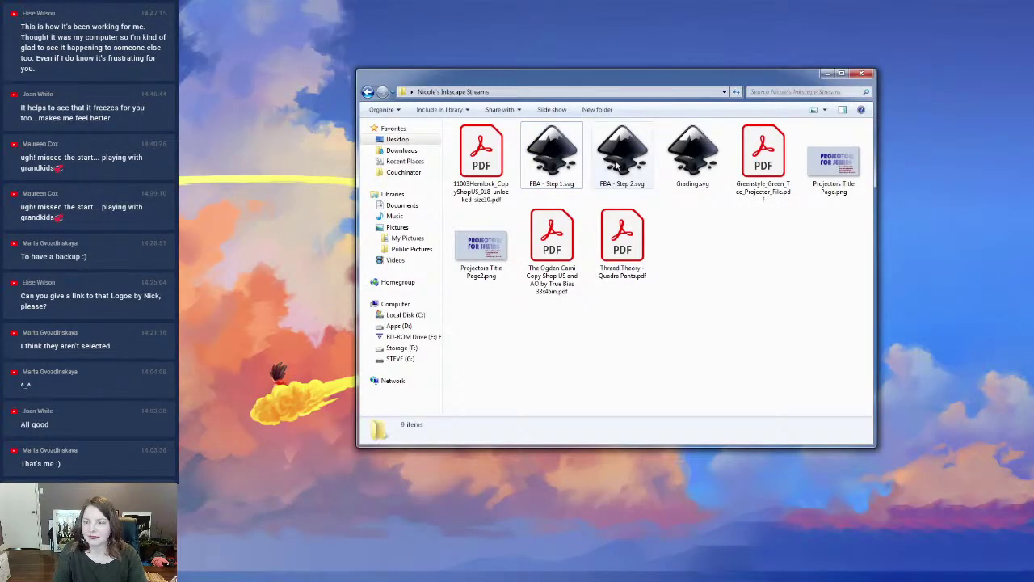
pyautogui.click(562, 153)
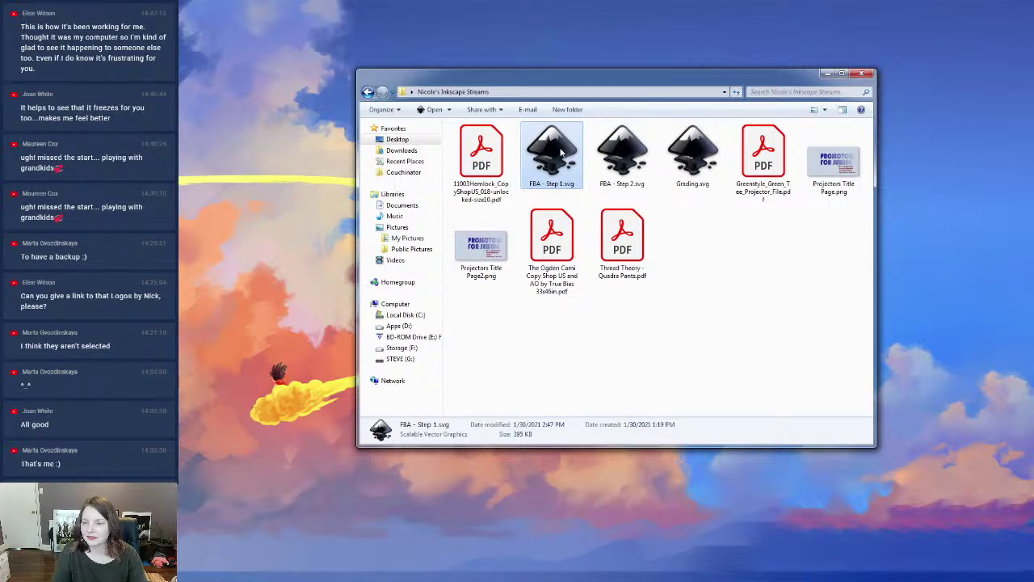
pyautogui.doubleClick(551, 161)
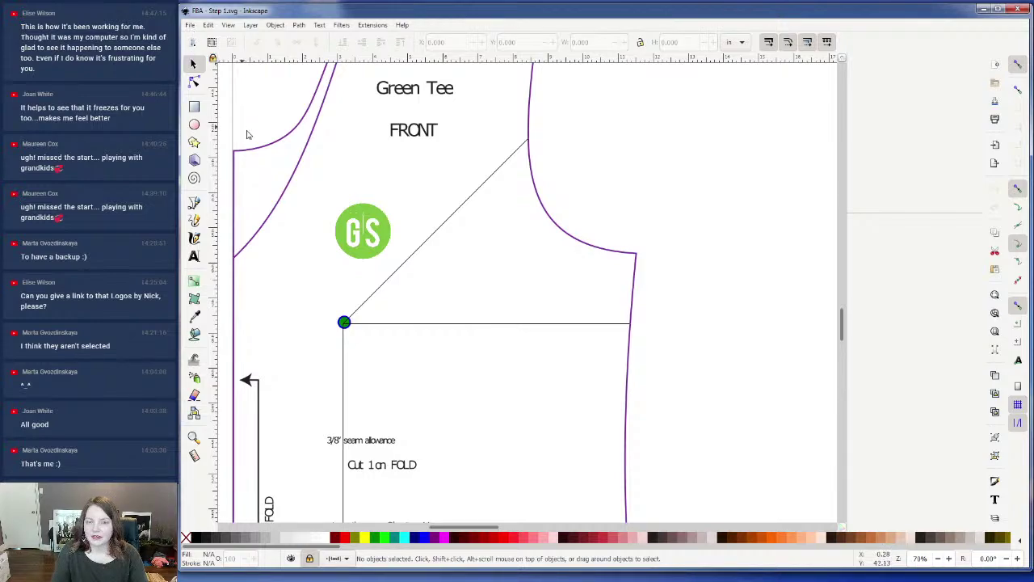
# - Look over the Green Tee back, sleeve and neck band pieces with the node editing tool active
pyautogui.click(195, 85)
pyautogui.scroll(15, 485, 167)
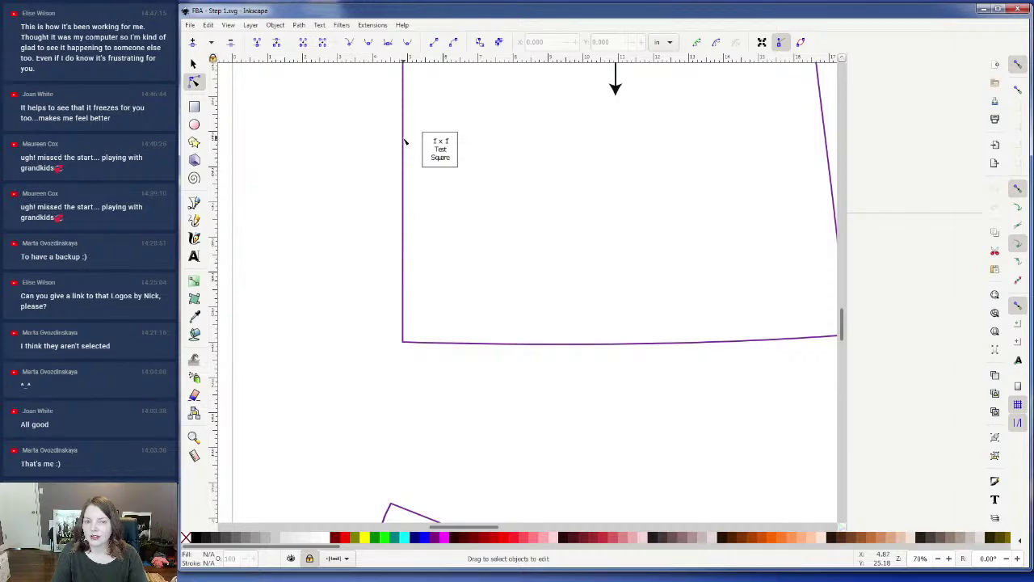
pyautogui.scroll(12, 405, 142)
pyautogui.keyDown('ctrl'); pyautogui.scroll(-3, 406, 141); pyautogui.keyUp('ctrl')
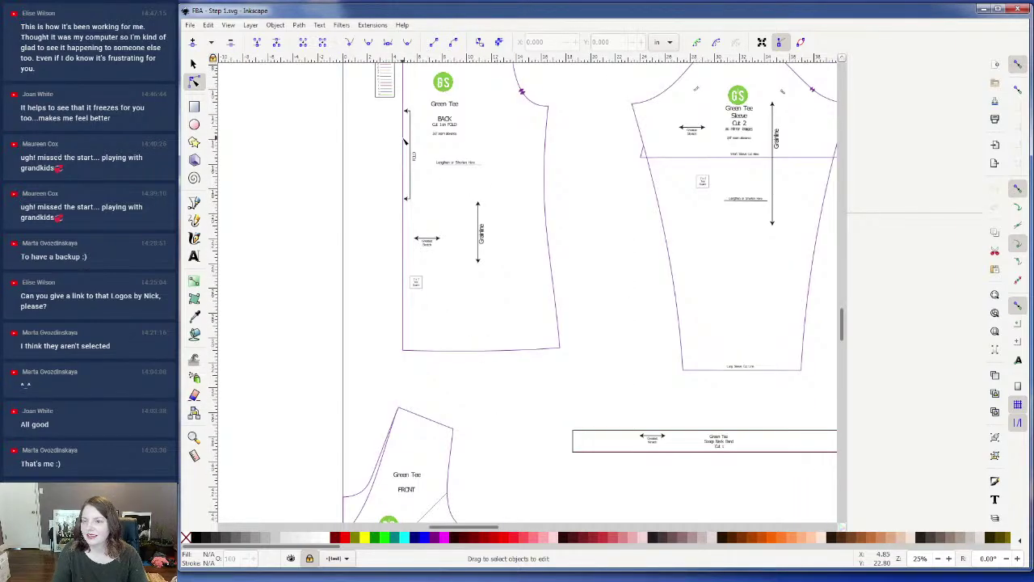
pyautogui.scroll(3, 405, 141)
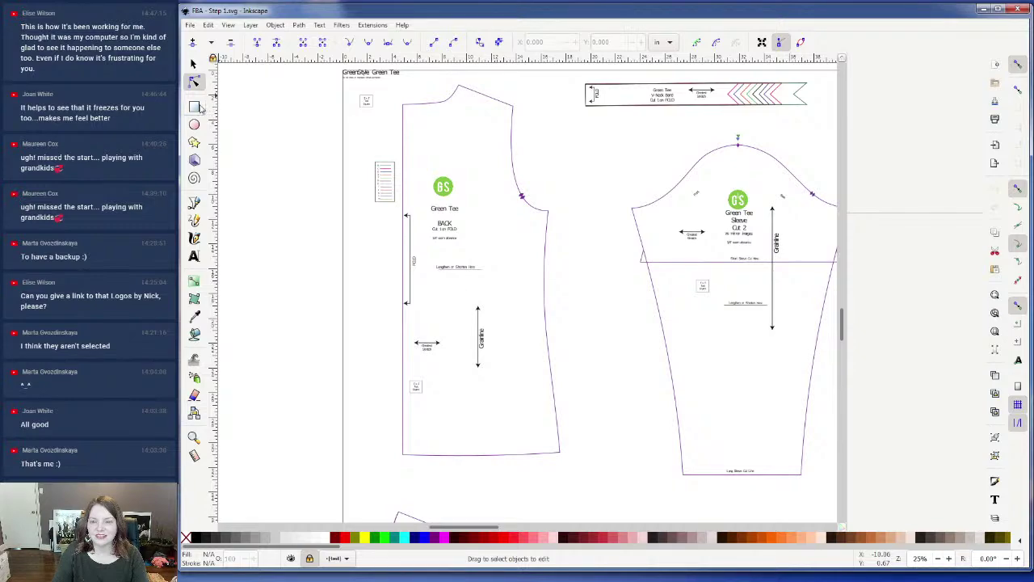
pyautogui.click(298, 25)
pyautogui.click(524, 109)
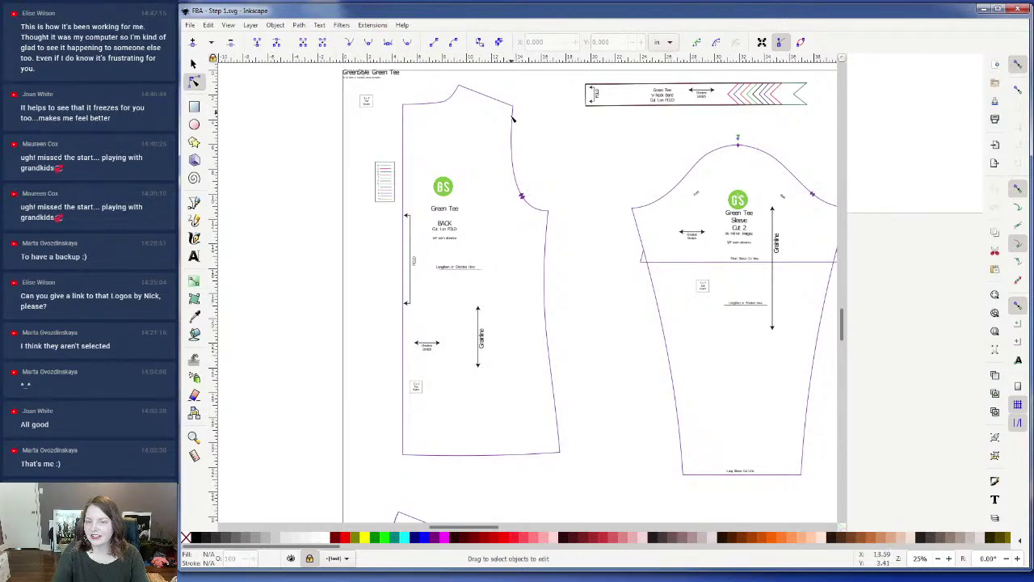
pyautogui.scroll(-3, 554, 197)
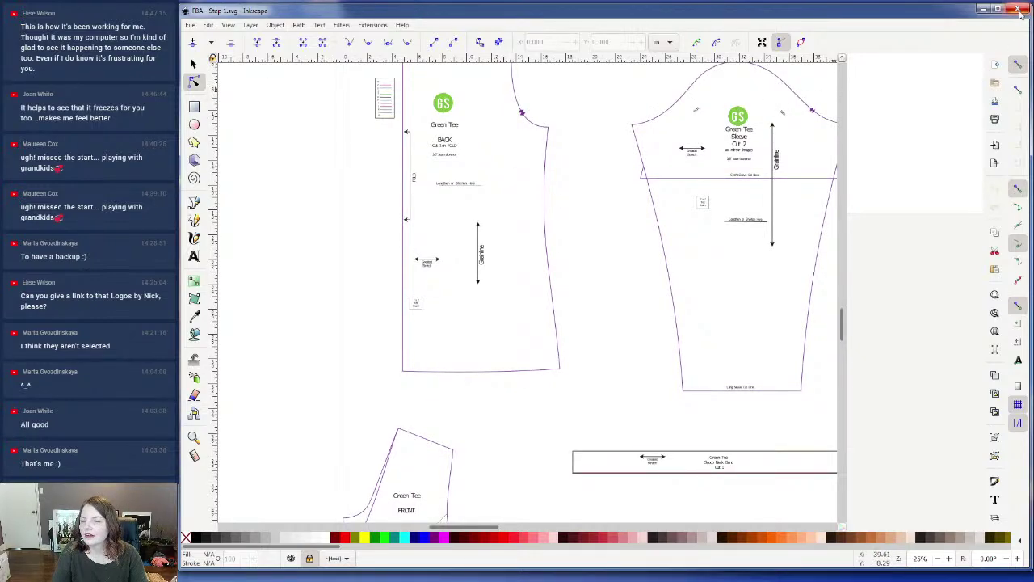
# - Close FBA - Step 1.svg and open Grading.svg from the same folder
pyautogui.moveTo(937, 15); pyautogui.dragTo(880, 149)
pyautogui.click(964, 144)
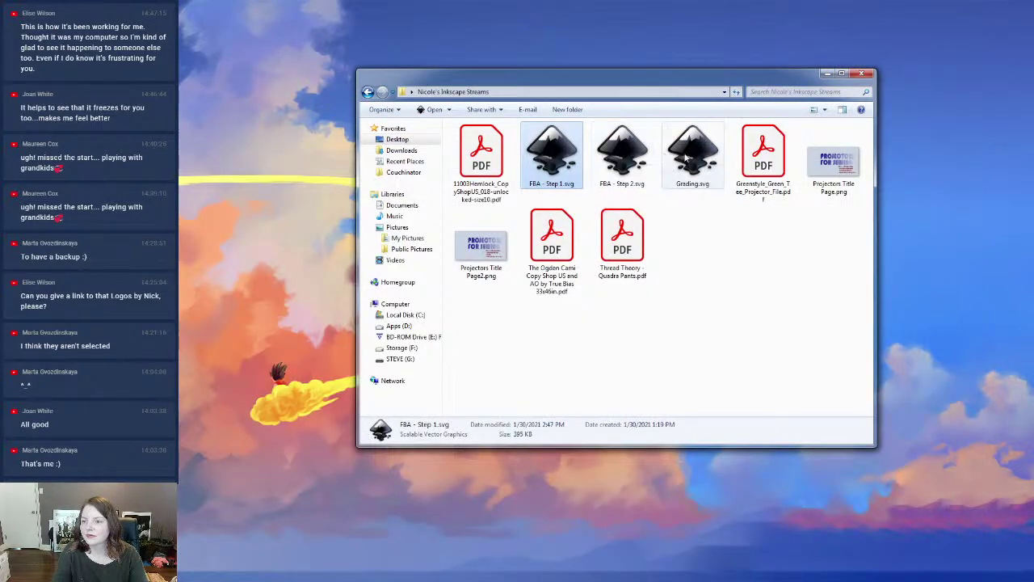
pyautogui.doubleClick(687, 158)
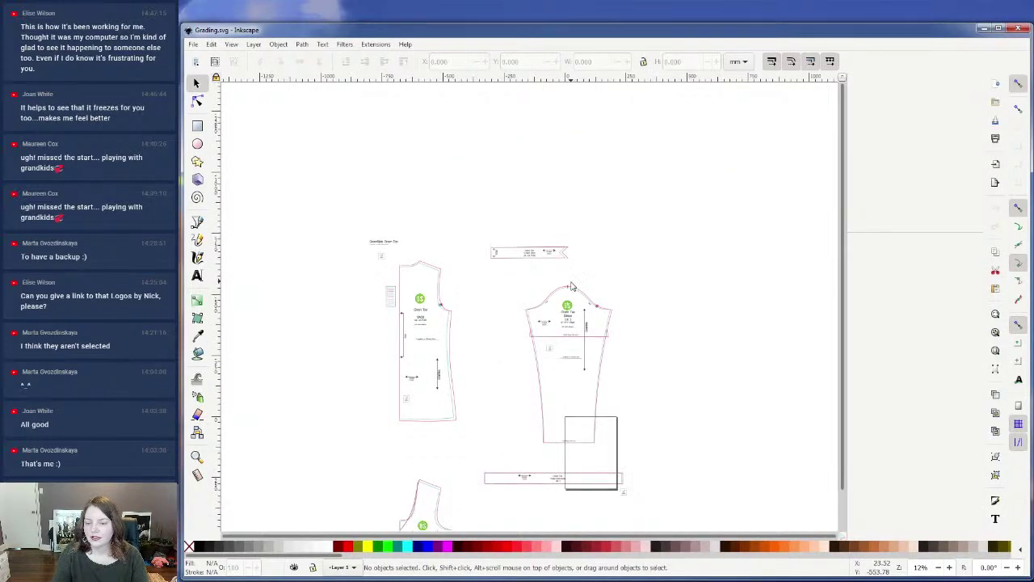
pyautogui.scroll(-4, 531, 279)
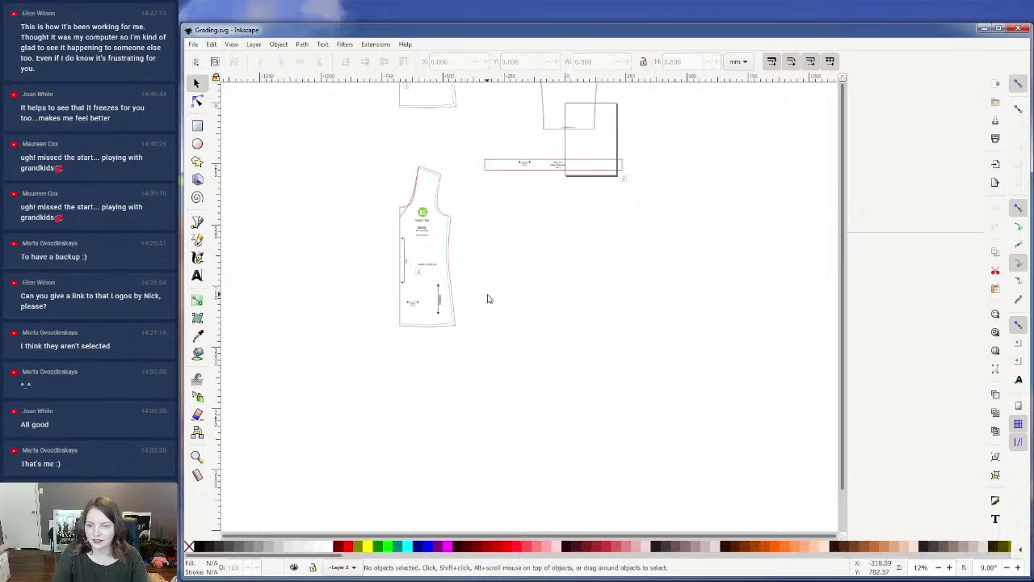
pyautogui.keyDown('ctrl'); pyautogui.scroll(5, 487, 295); pyautogui.keyUp('ctrl')
pyautogui.hscroll(3, 580, 534)
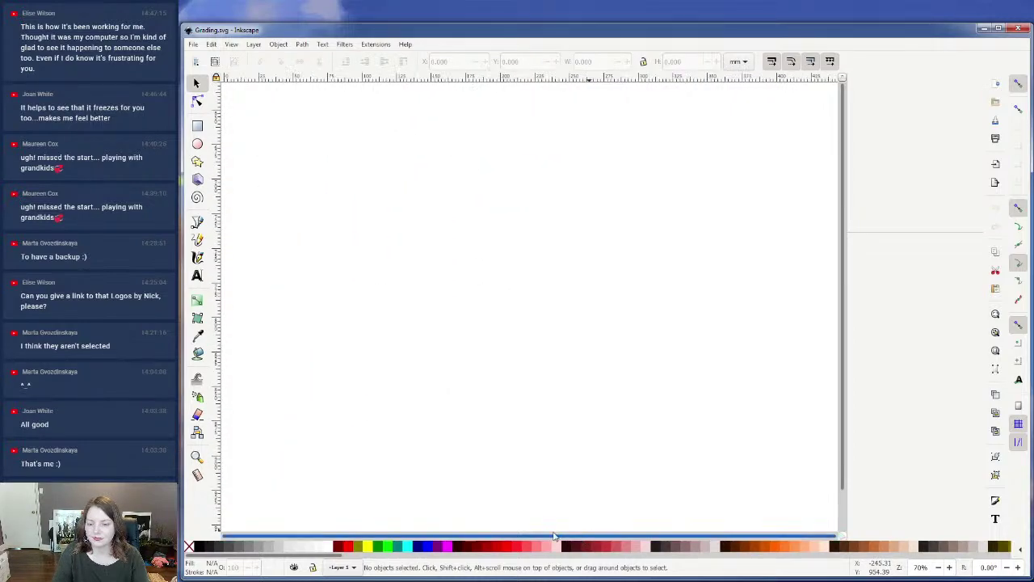
pyautogui.keyDown('ctrl'); pyautogui.scroll(-8, 554, 512); pyautogui.keyUp('ctrl')
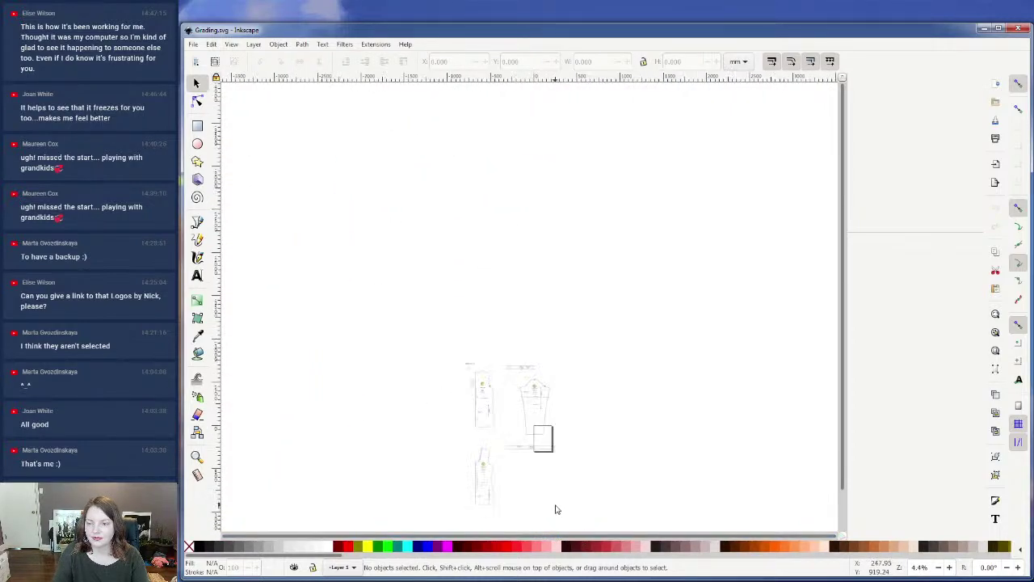
pyautogui.scroll(-3, 488, 483)
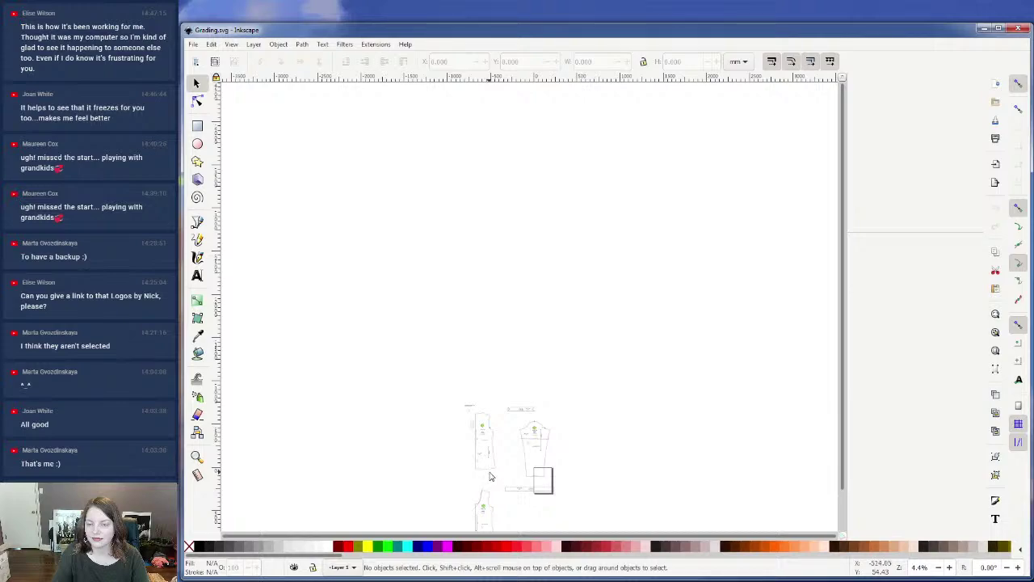
# - Ungroup the Green Tee artwork in Grading.svg down to its separate parts and delete the front's magenta outline
pyautogui.keyDown('ctrl'); pyautogui.scroll(6, 490, 475); pyautogui.keyUp('ctrl')
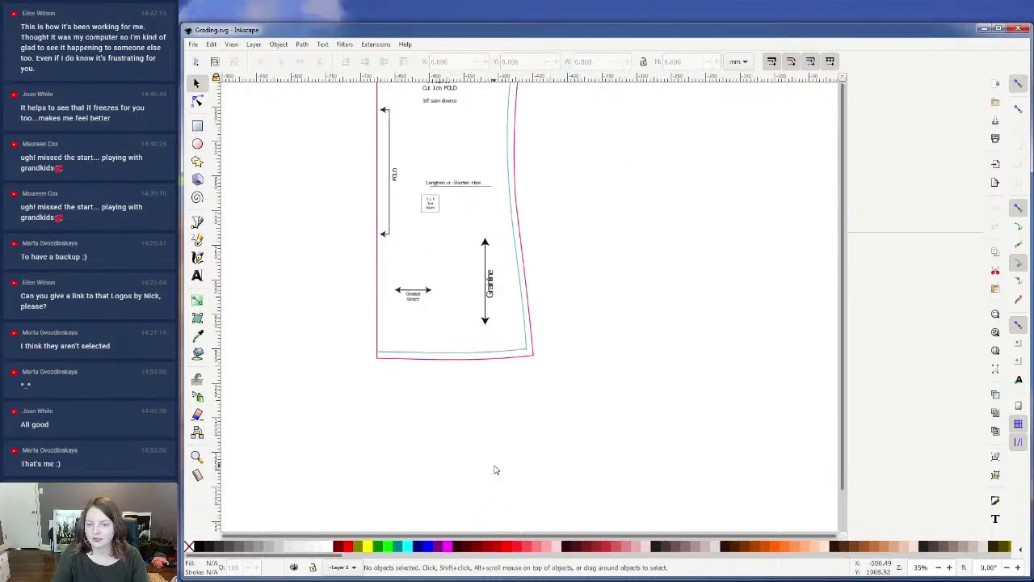
pyautogui.scroll(3, 495, 469)
pyautogui.click(520, 307)
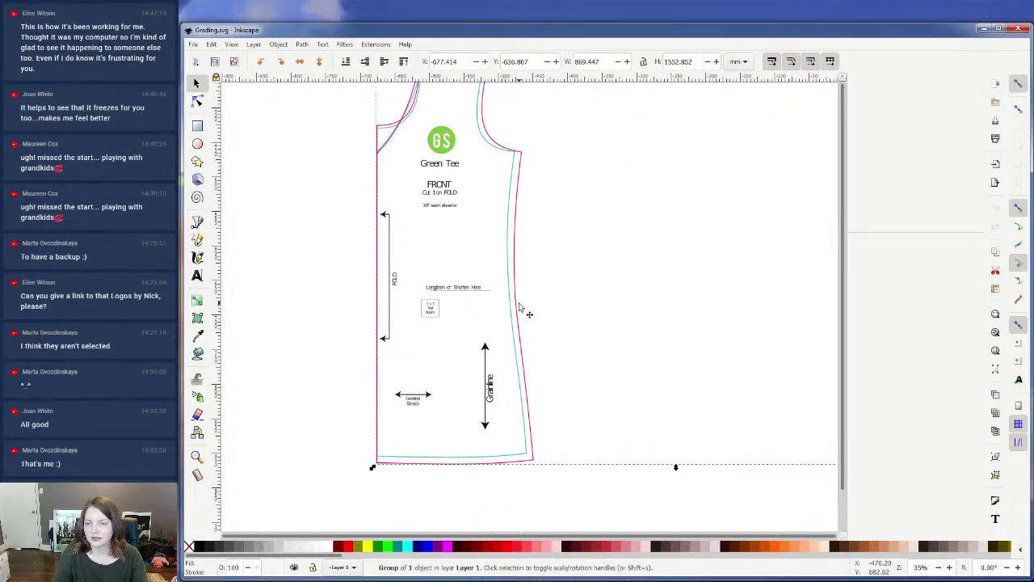
pyautogui.rightClick(491, 276)
pyautogui.click(519, 264)
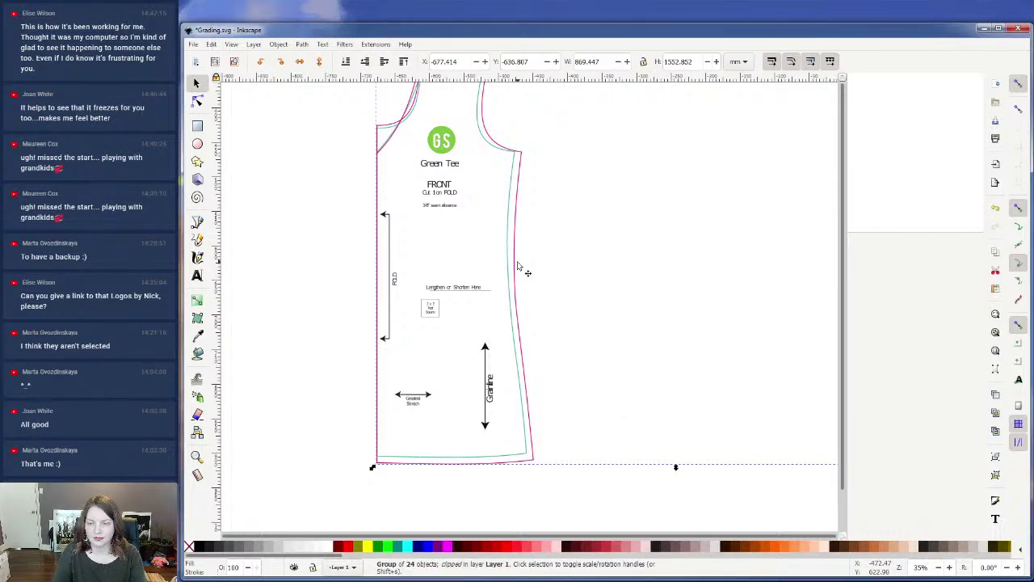
pyautogui.hotkey('ctrl', 'shift', 'g')
pyautogui.scroll(1, 532, 286)
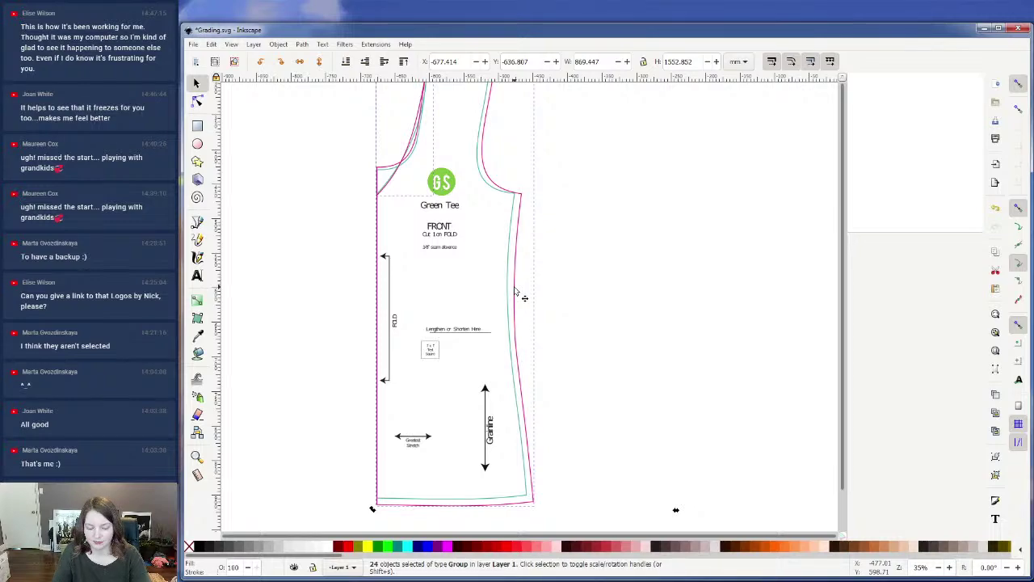
pyautogui.press('Delete')
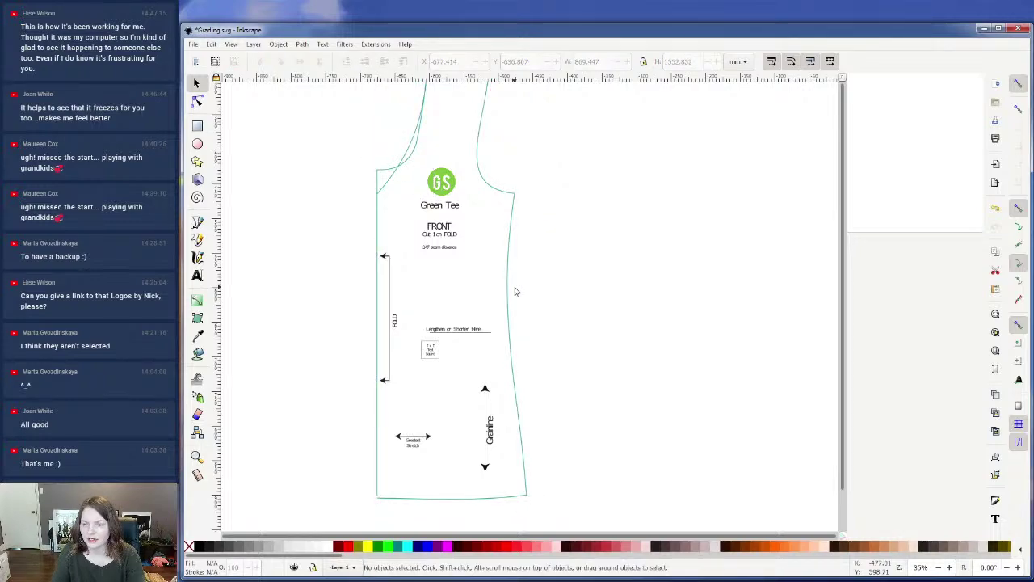
# - Draw a small bust point circle with a radius of about 3 mm between the front's Green Tee and FRONT labels
pyautogui.scroll(2, 484, 282)
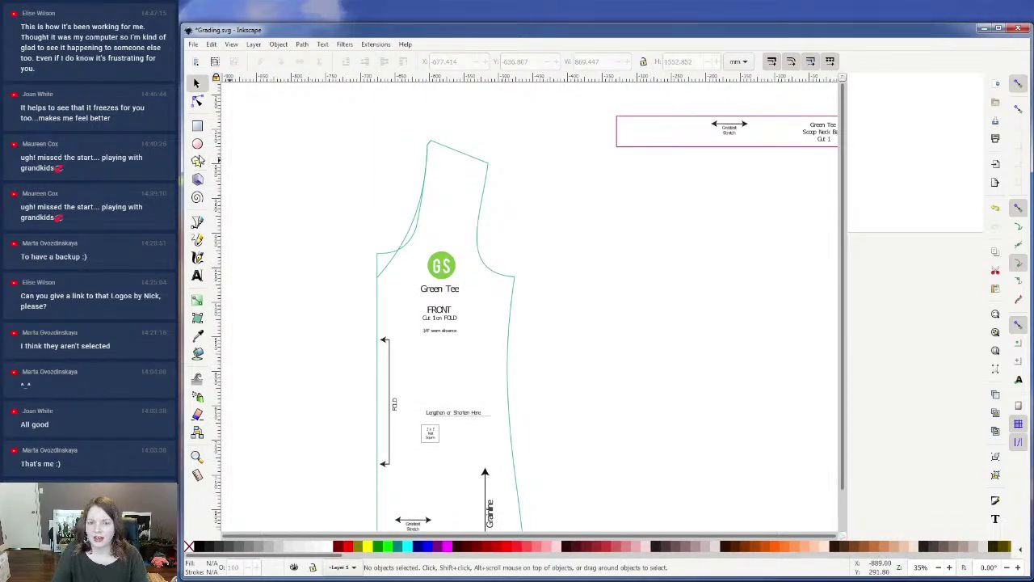
pyautogui.click(197, 143)
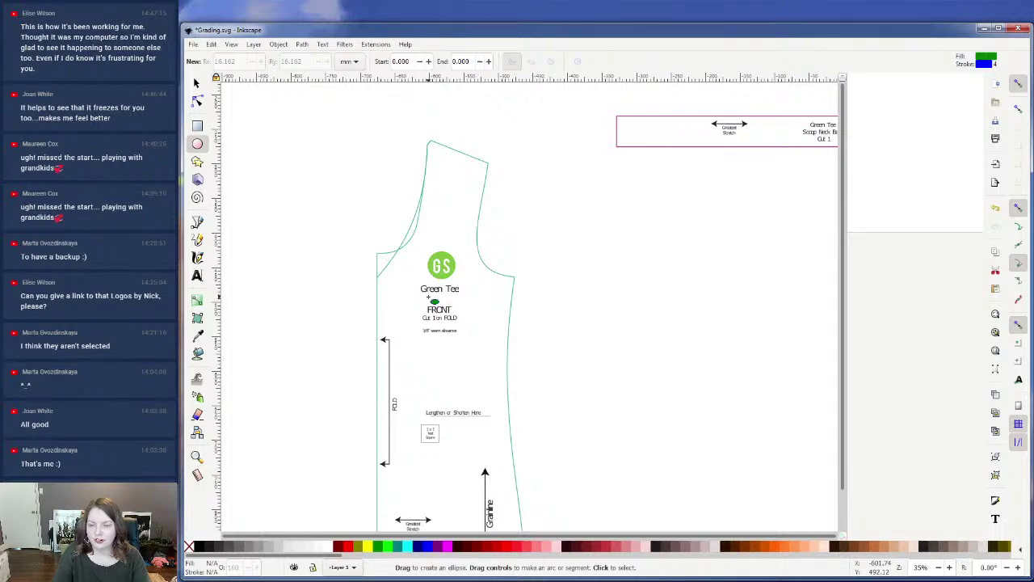
pyautogui.press('ctrl')
pyautogui.moveTo(433, 296); pyautogui.dragTo(433, 298)
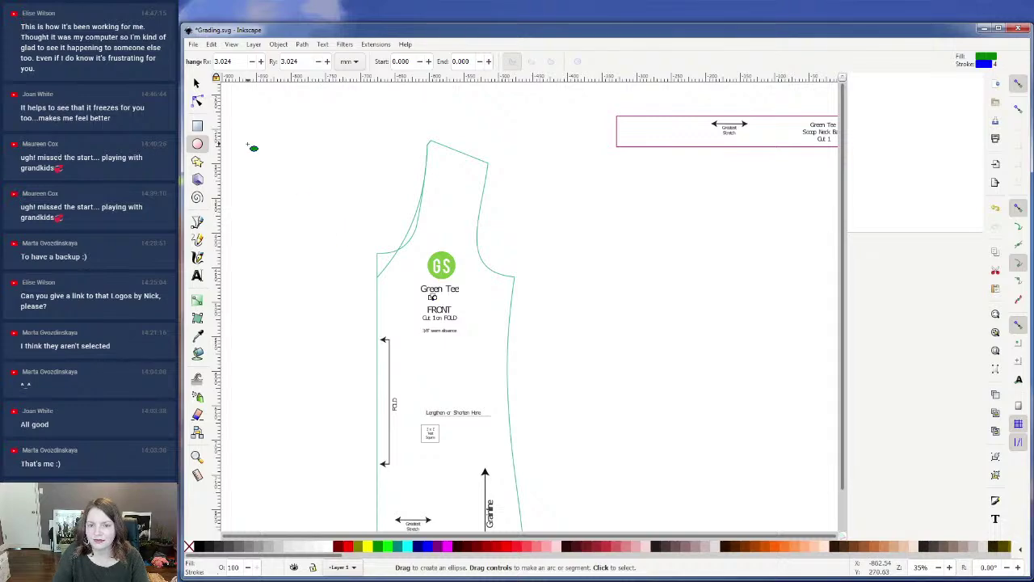
pyautogui.click(310, 211)
pyautogui.click(197, 300)
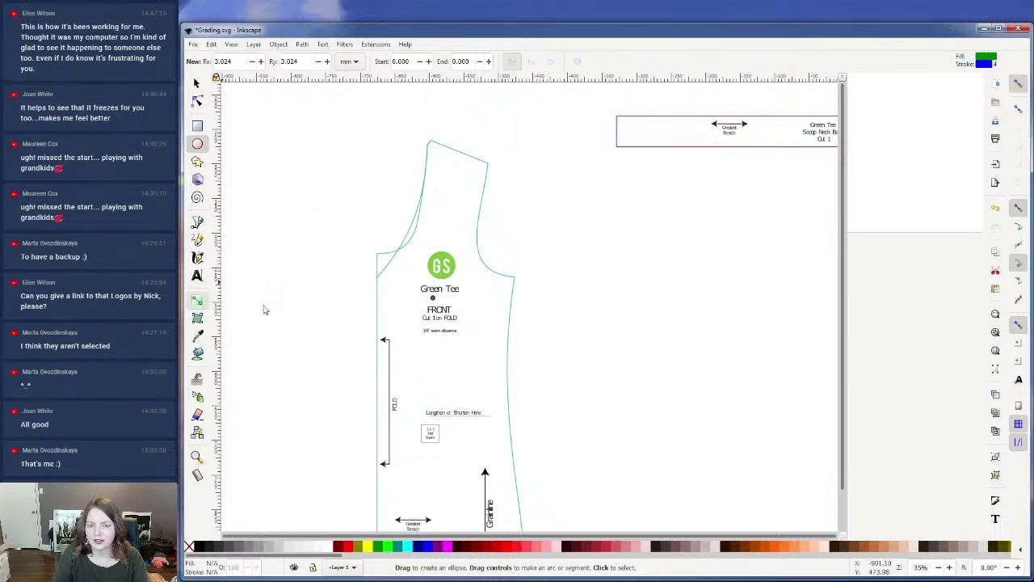
pyautogui.keyDown('ctrl'); pyautogui.scroll(5, 439, 302); pyautogui.keyUp('ctrl')
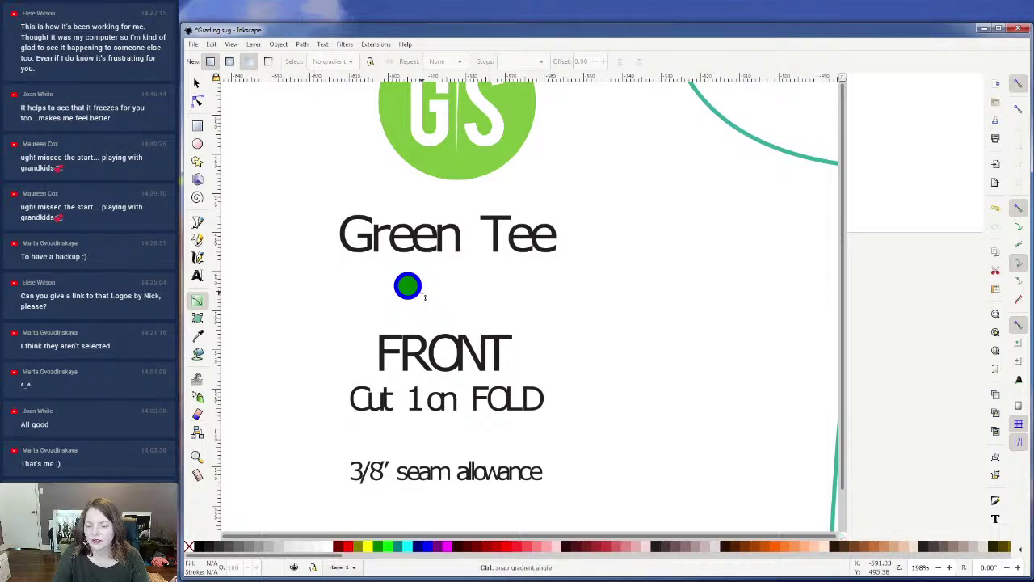
pyautogui.keyDown('ctrl'); pyautogui.scroll(-2, 421, 293); pyautogui.keyUp('ctrl')
pyautogui.press('shift')
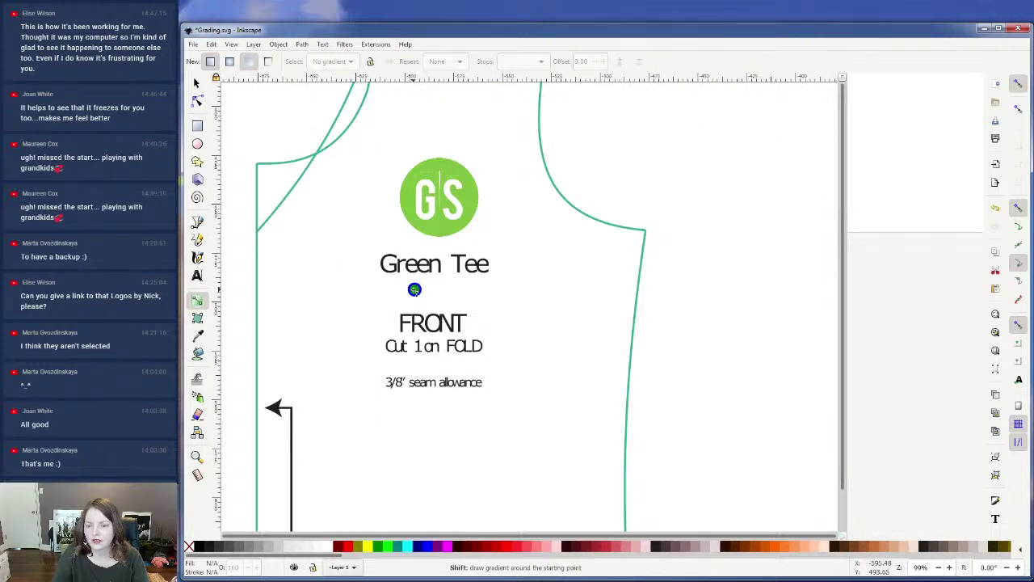
pyautogui.moveTo(414, 289); pyautogui.dragTo(642, 293)
pyautogui.click(197, 221)
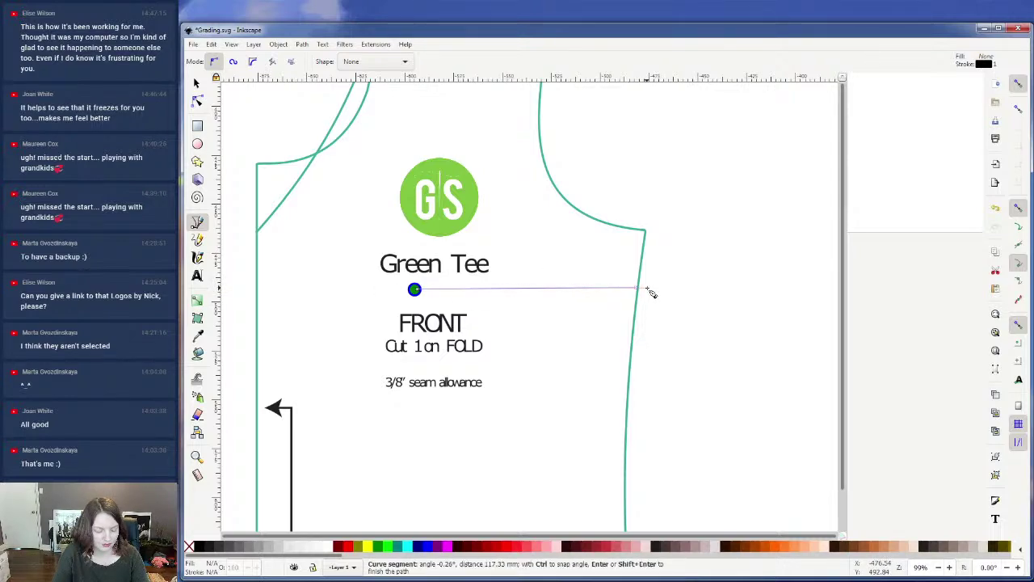
pyautogui.press('Escape')
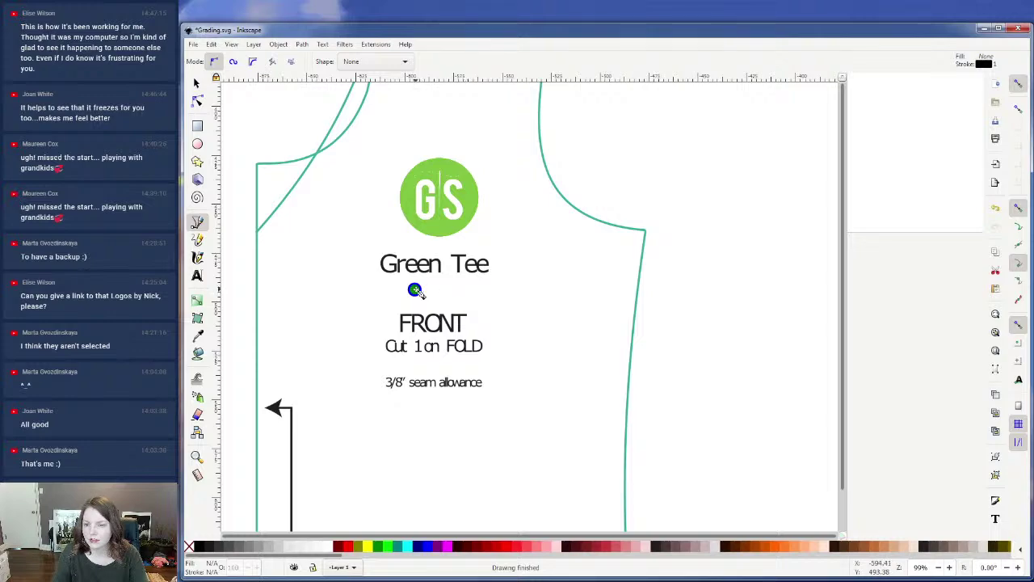
# - Draw a straight horizontal line about 112.5 mm long from the bust point circle to the front's side seam
pyautogui.moveTo(414, 289); pyautogui.dragTo(642, 295)
pyautogui.click(639, 291)
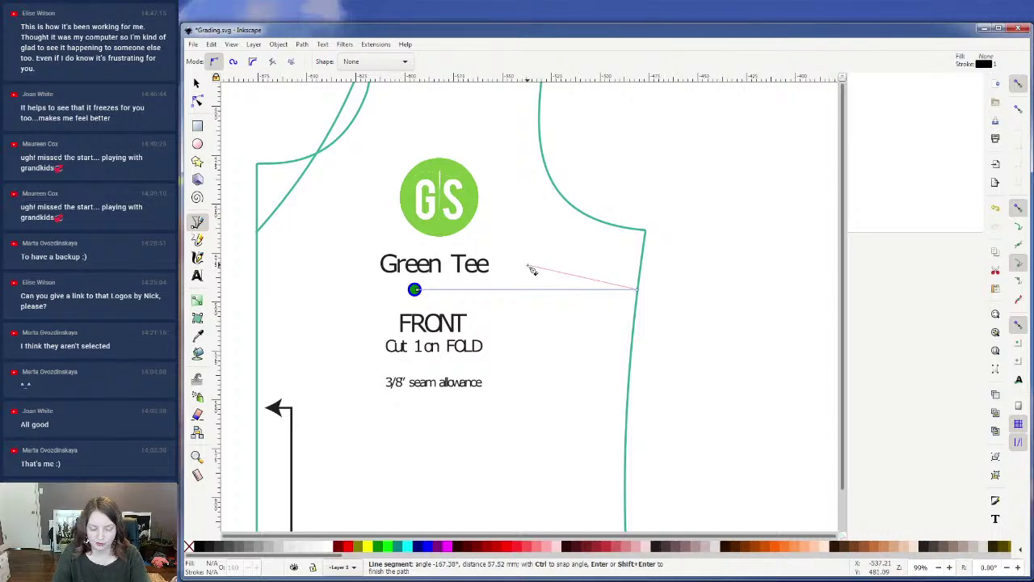
pyautogui.press('Return')
# - Duplicate the bust line, rotate the copy 45 degrees, and position and scale it to run from the bust point to the armhole
pyautogui.hotkey('ctrl', 'd')
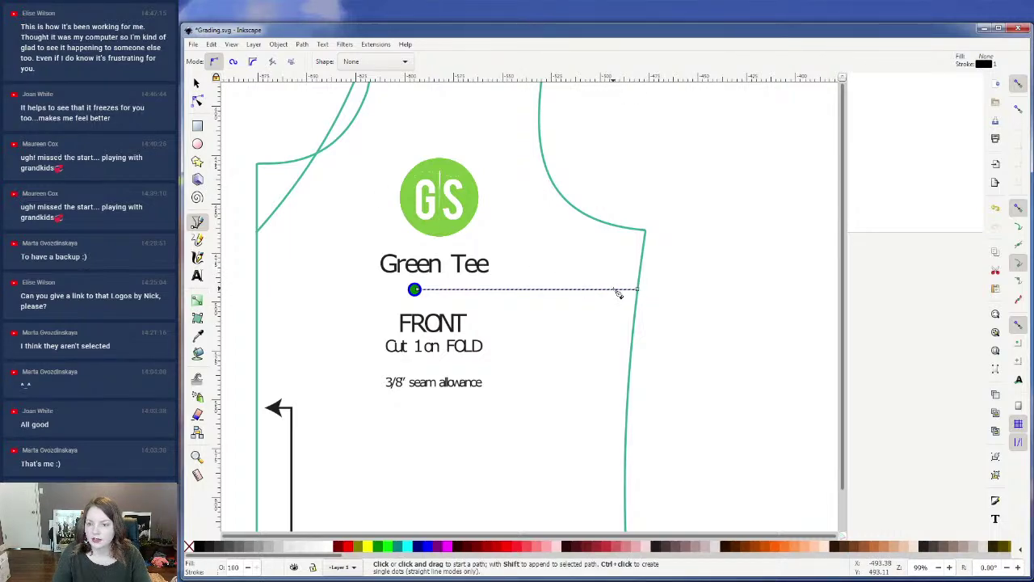
pyautogui.click(196, 84)
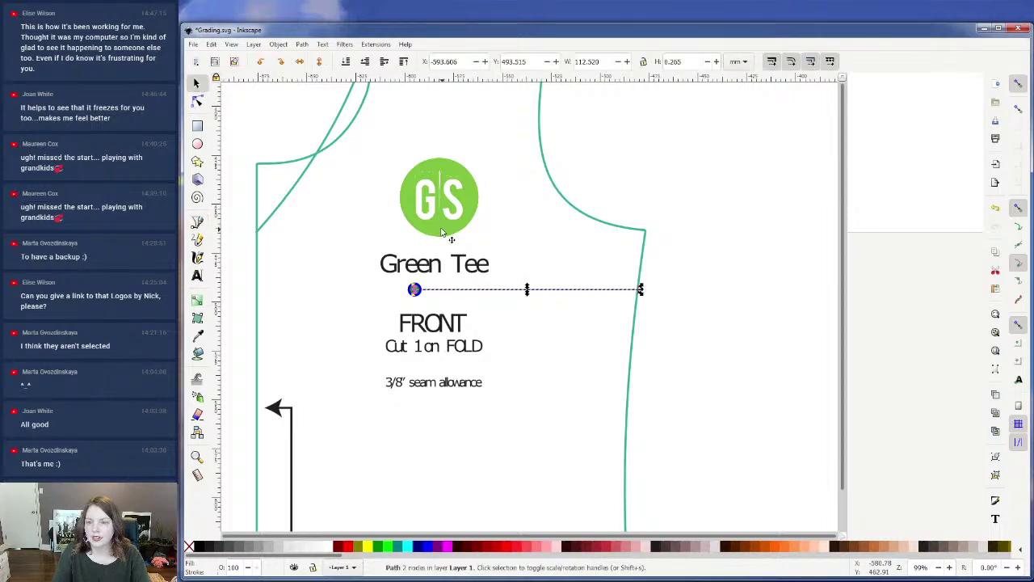
pyautogui.click(614, 294)
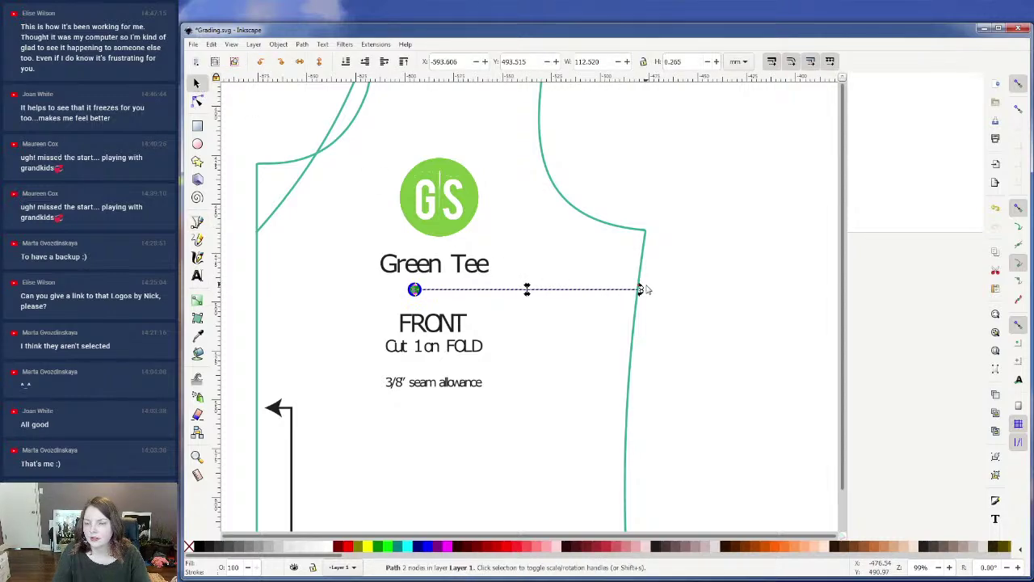
pyautogui.moveTo(641, 289); pyautogui.dragTo(608, 212)
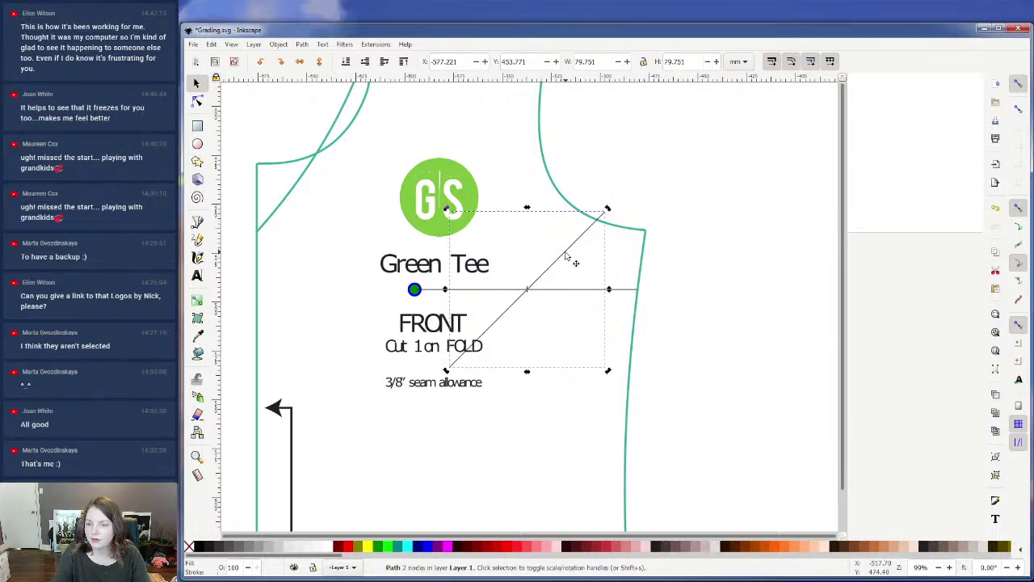
pyautogui.moveTo(569, 249); pyautogui.dragTo(533, 172)
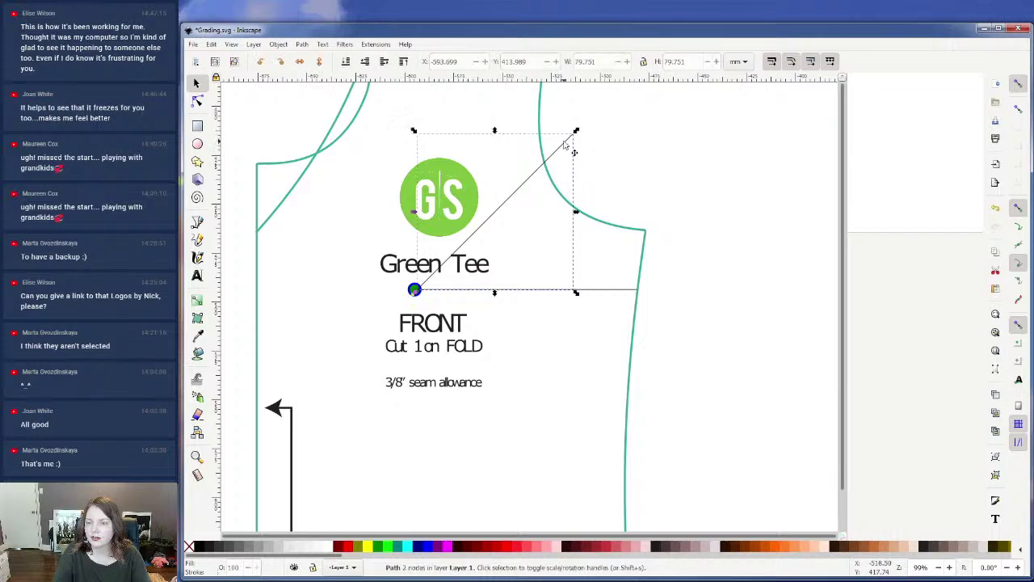
pyautogui.moveTo(575, 135); pyautogui.dragTo(547, 161)
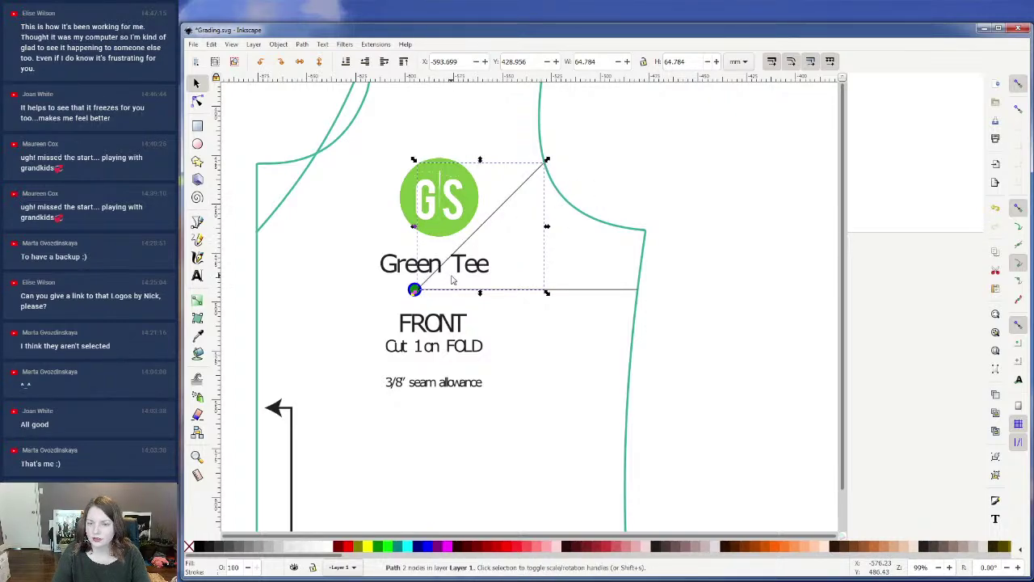
pyautogui.click(570, 291)
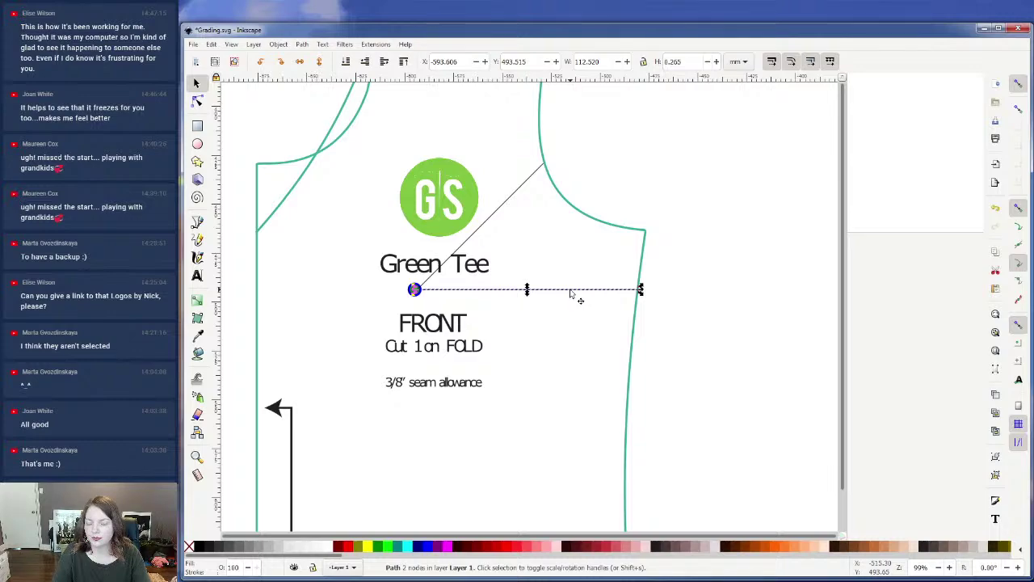
pyautogui.click(197, 222)
pyautogui.scroll(-3, 342, 299)
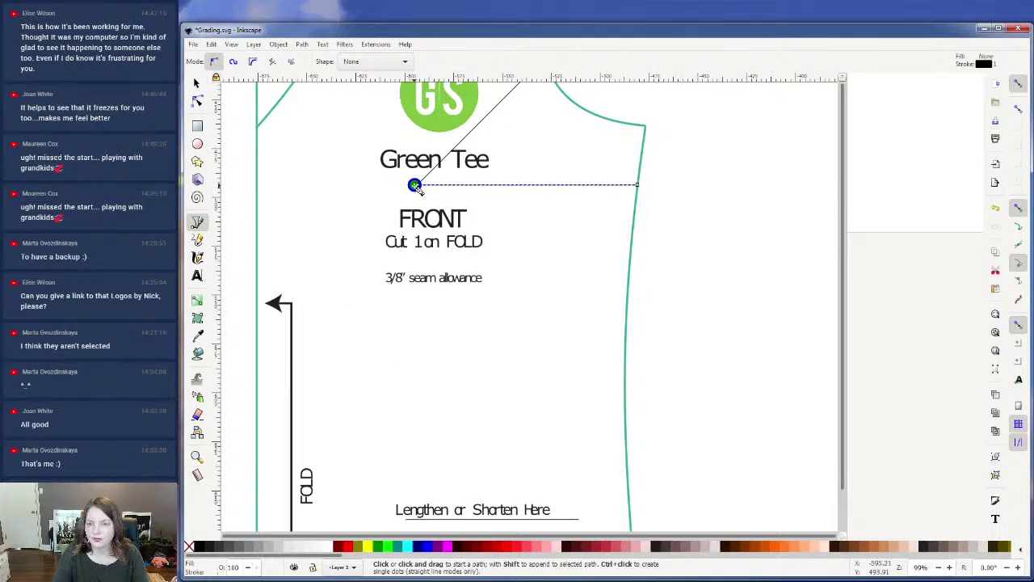
pyautogui.click(415, 186)
pyautogui.moveTo(415, 185); pyautogui.dragTo(427, 514)
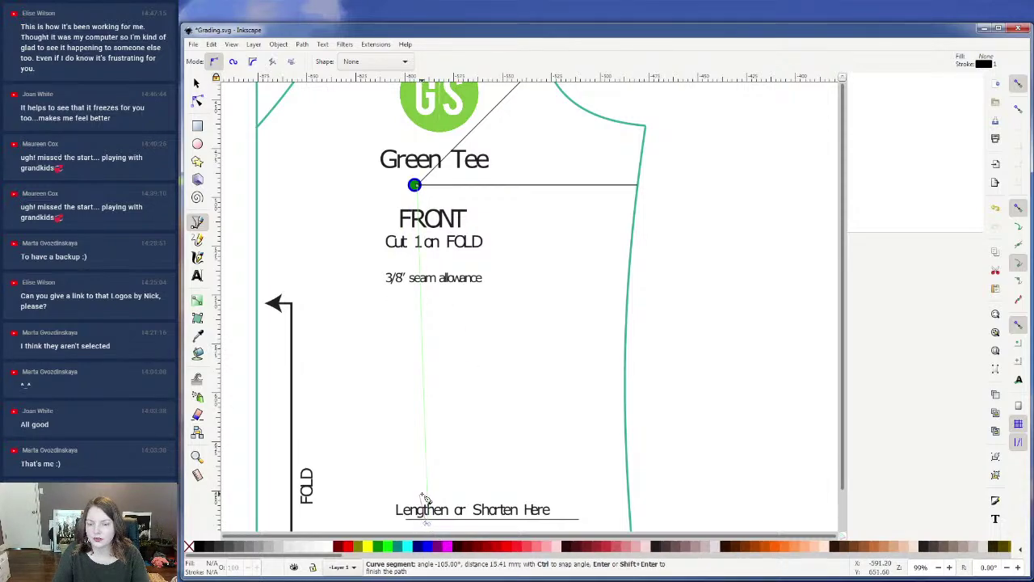
pyautogui.scroll(-3, 425, 496)
pyautogui.scroll(-3, 440, 452)
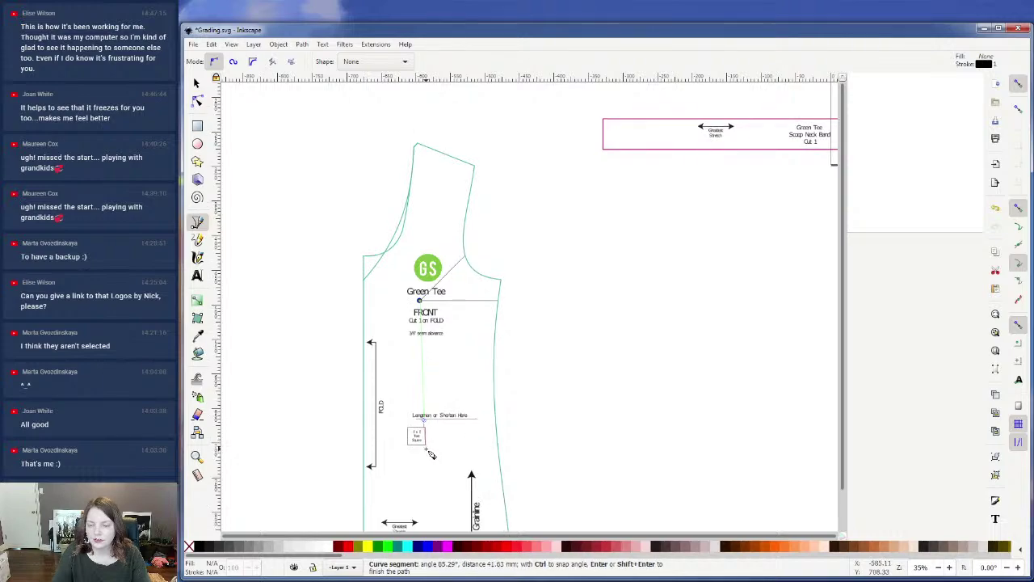
pyautogui.press('Escape')
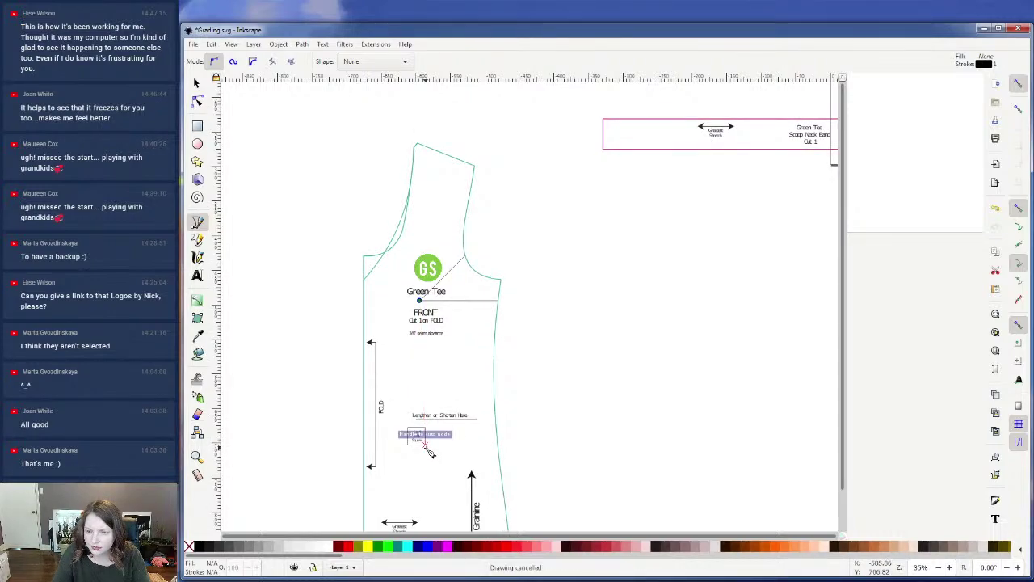
# - Draw a straight vertical line from the bust point circle down to the front's hem
pyautogui.scroll(-3, 432, 332)
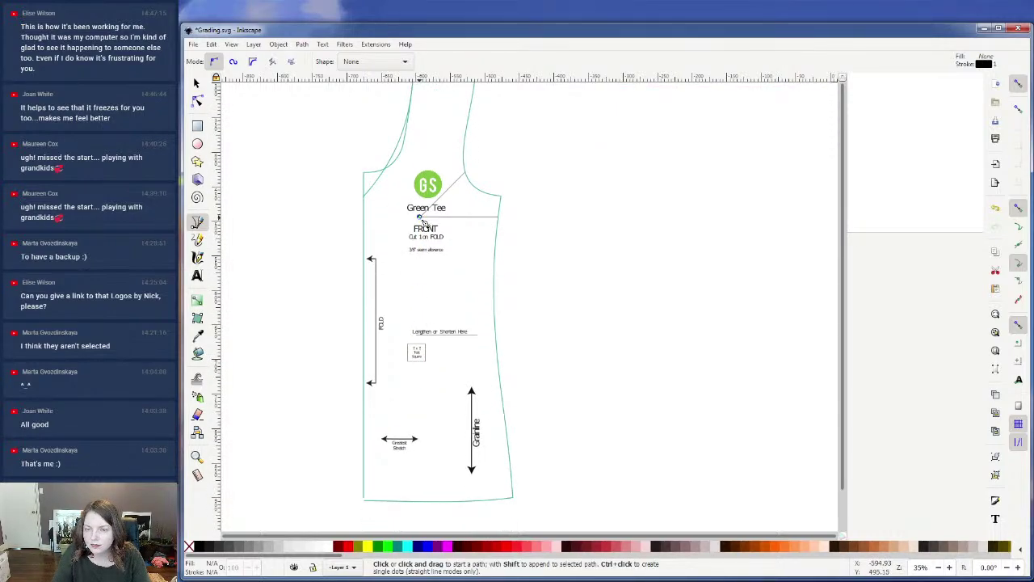
pyautogui.scroll(1, 420, 218)
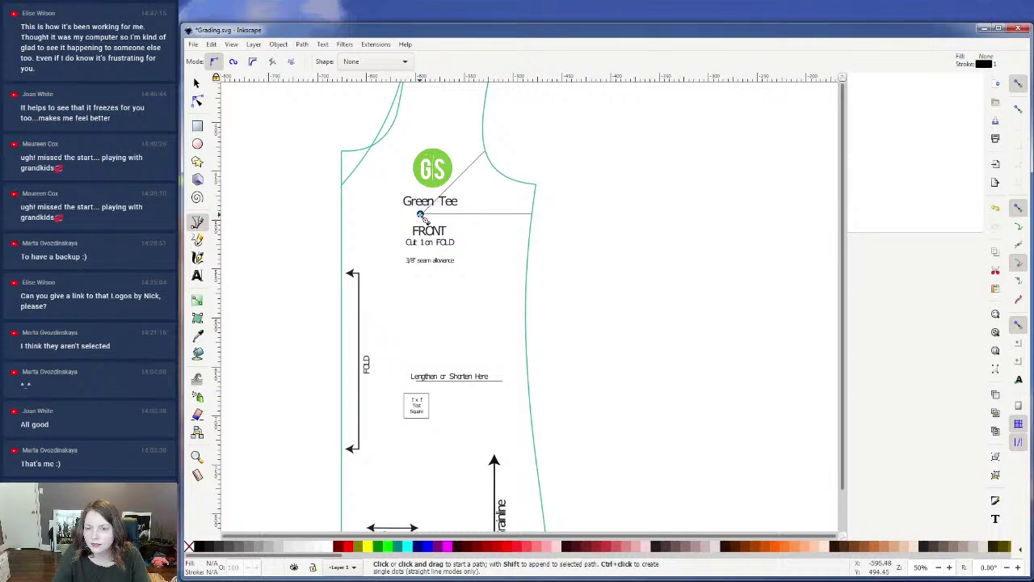
pyautogui.click(420, 215)
pyautogui.scroll(-5, 428, 393)
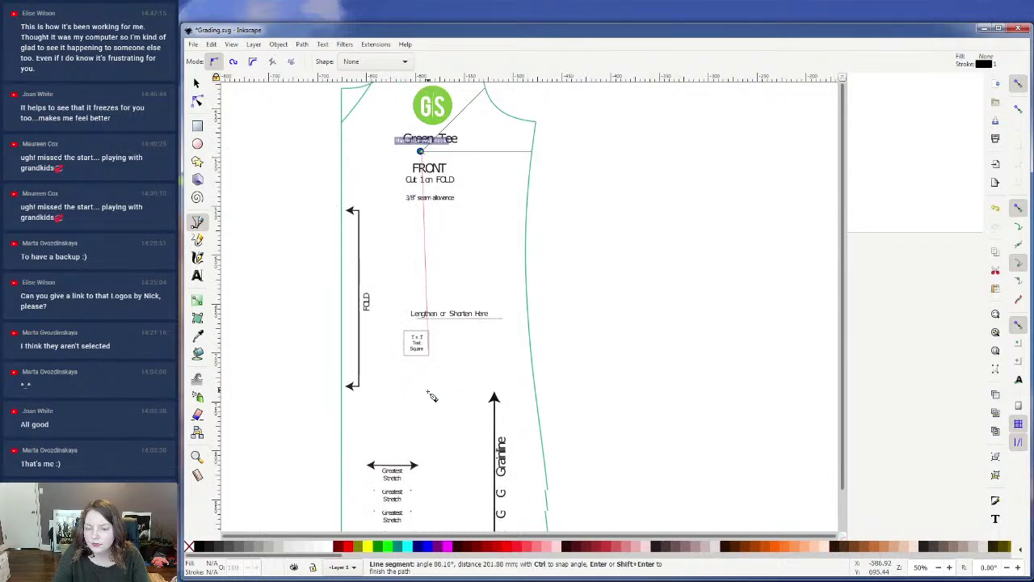
pyautogui.click(423, 470)
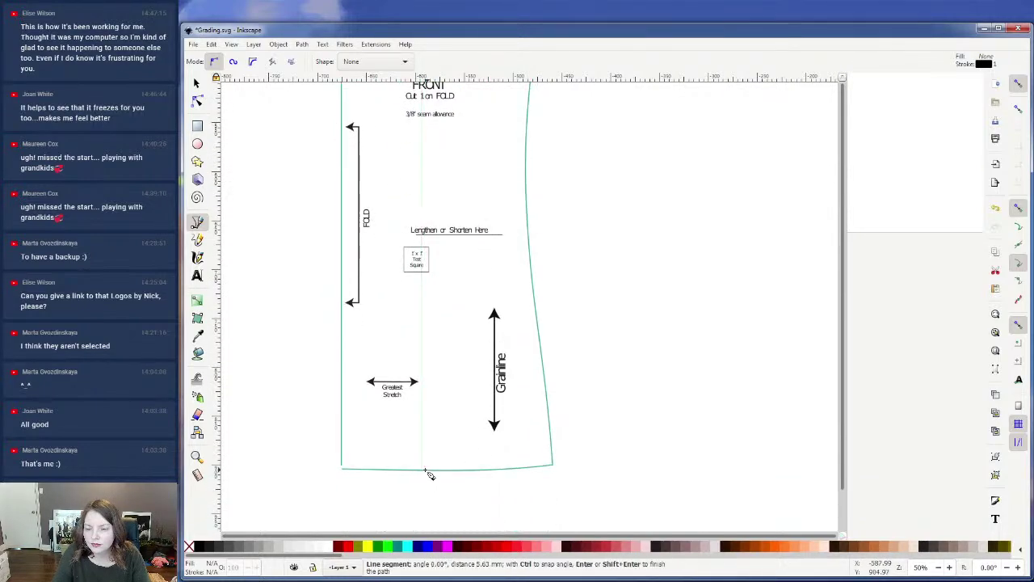
pyautogui.press('Return')
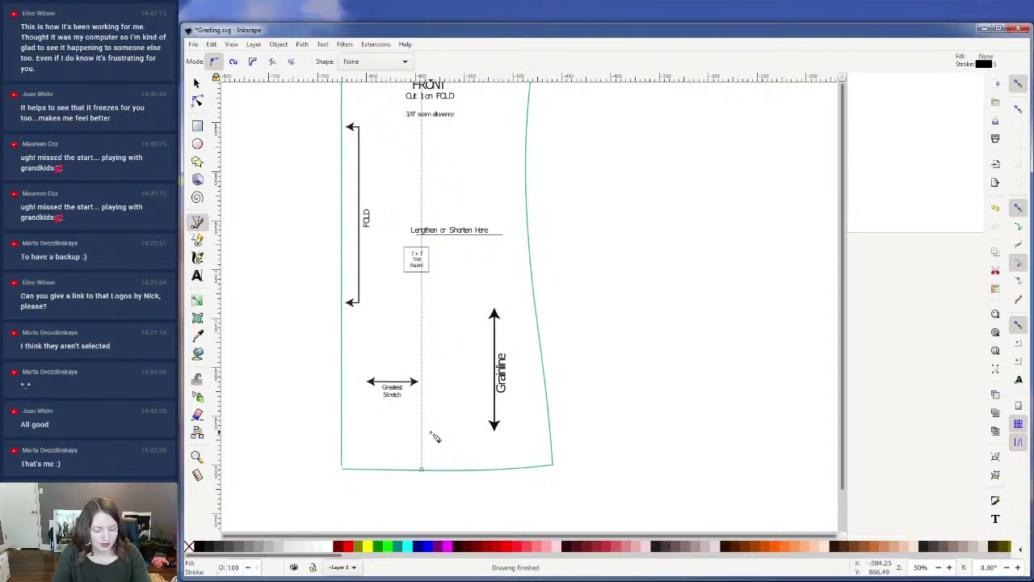
pyautogui.scroll(3, 438, 426)
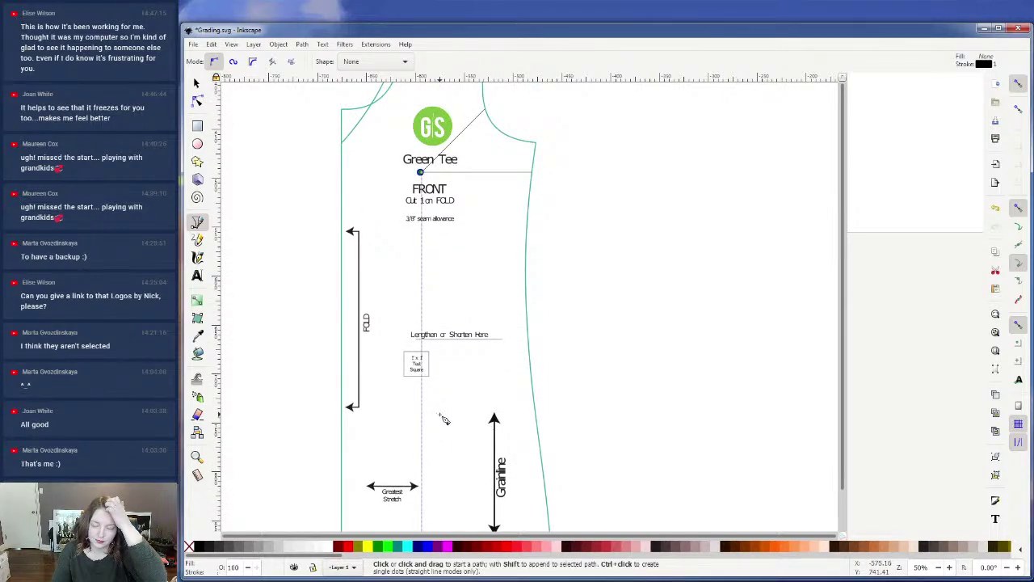
pyautogui.scroll(6, 443, 332)
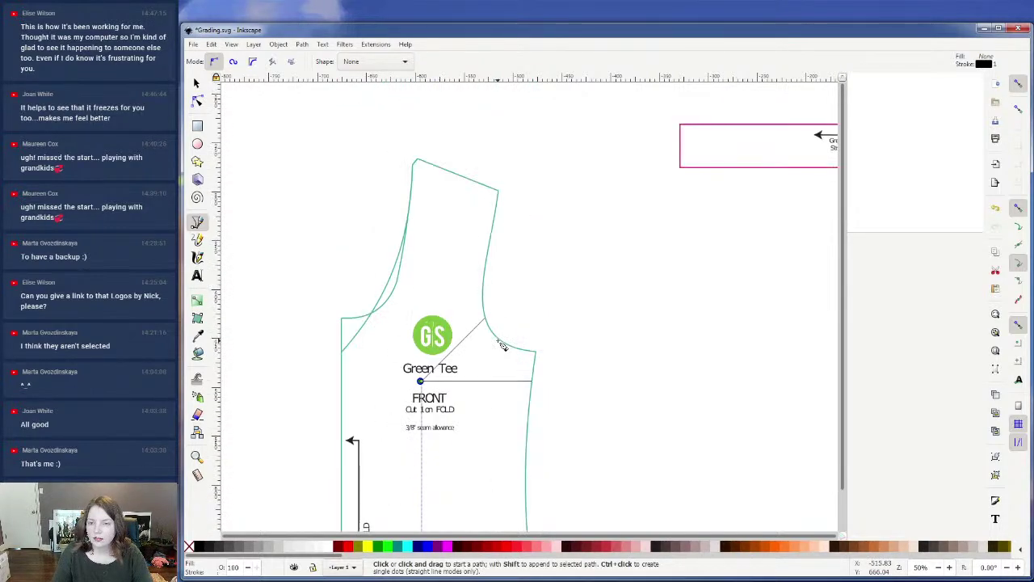
pyautogui.scroll(2, 502, 346)
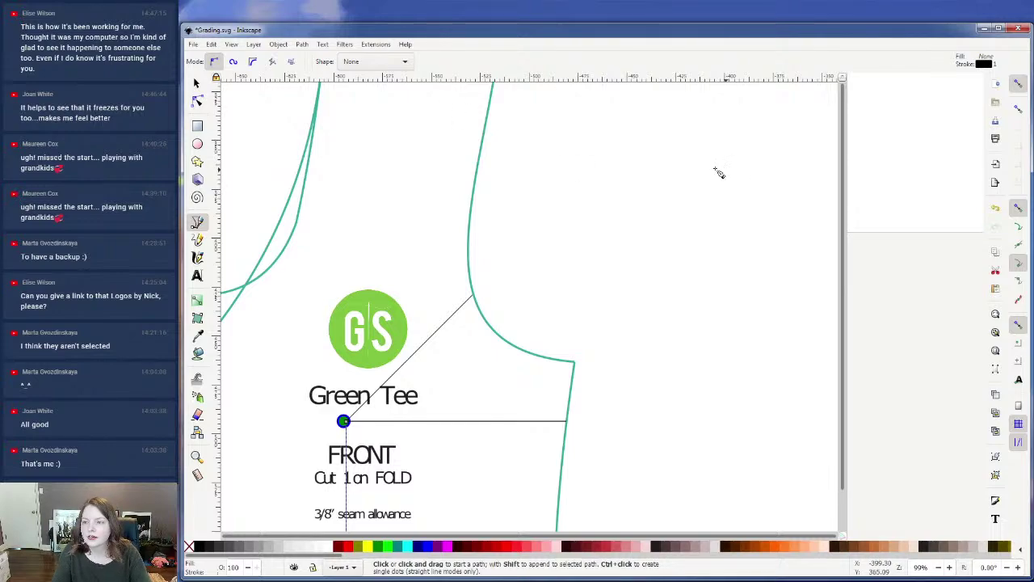
pyautogui.click(291, 47)
pyautogui.click(294, 60)
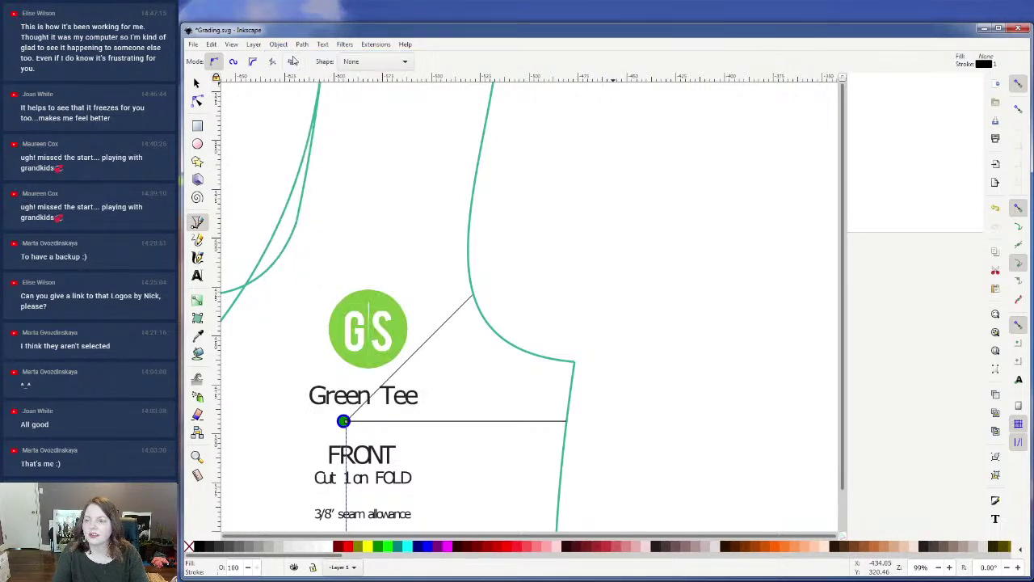
pyautogui.click(773, 141)
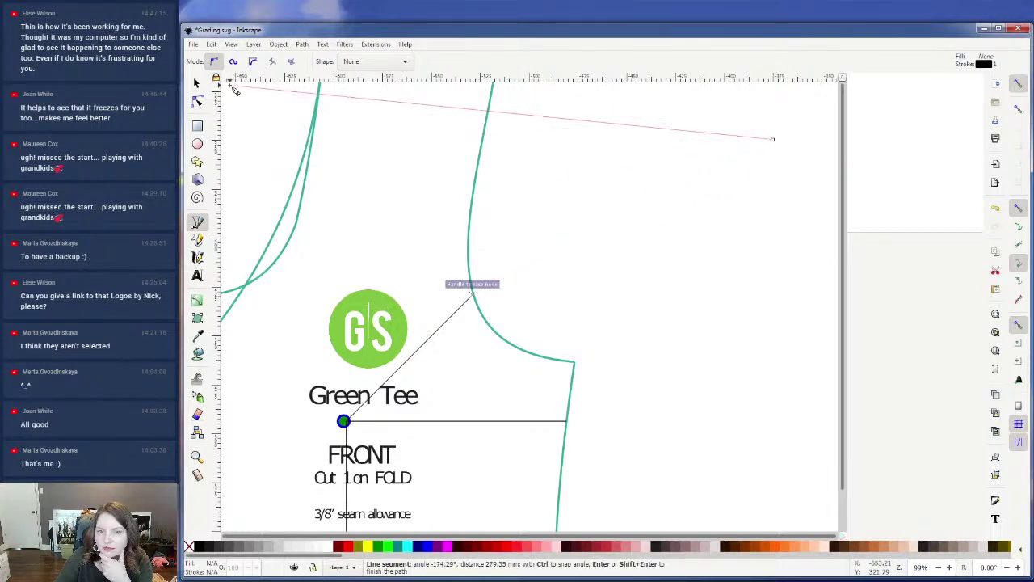
# - Insert a node on the front's armhole curve where the diagonal cut line from the bust point meets it
pyautogui.click(198, 84)
pyautogui.click(197, 101)
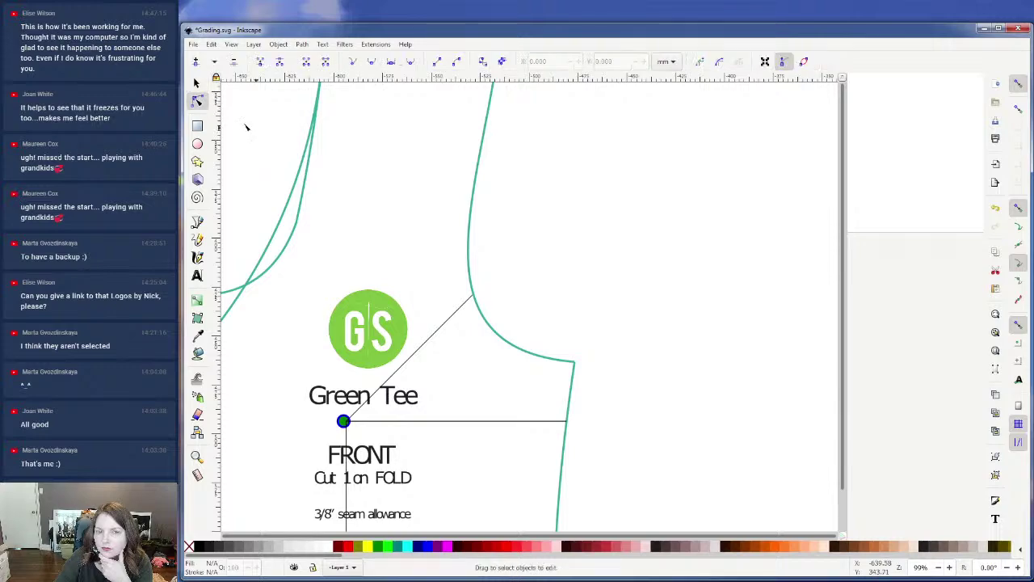
pyautogui.click(468, 230)
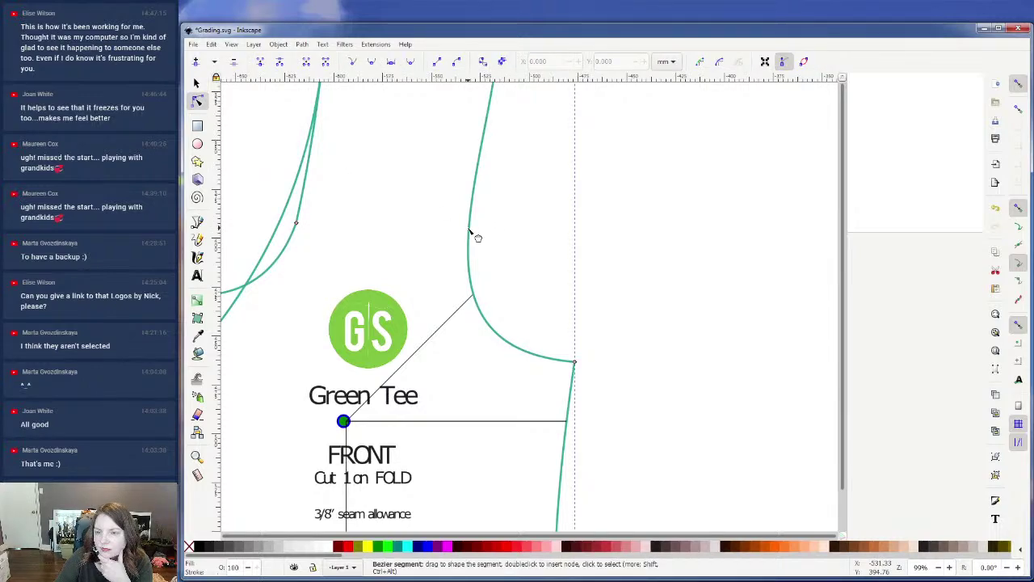
pyautogui.click(469, 230)
pyautogui.click(463, 304)
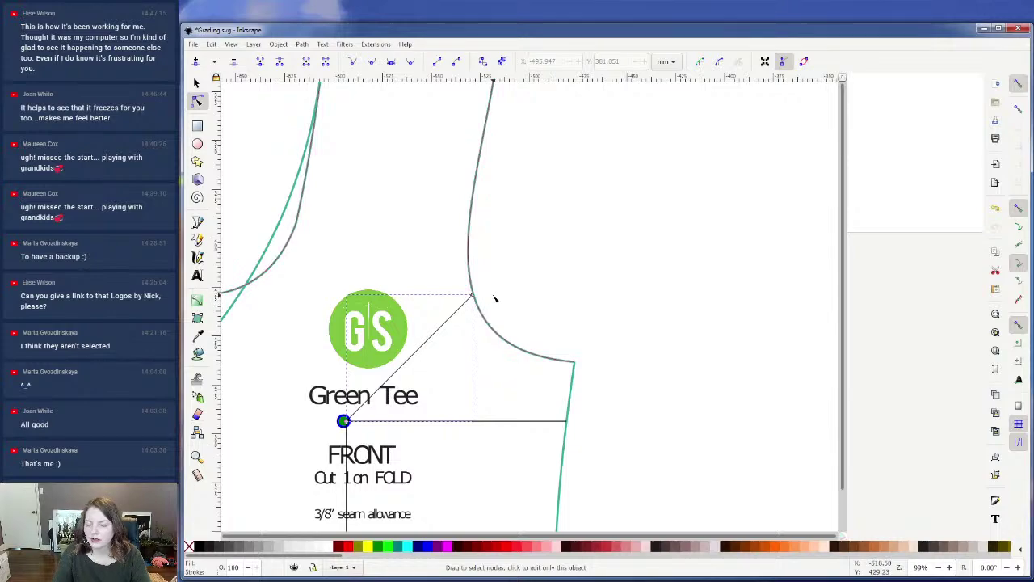
pyautogui.keyDown('ctrl'); pyautogui.scroll(2, 493, 297); pyautogui.keyUp('ctrl')
pyautogui.scroll(-2, 494, 298)
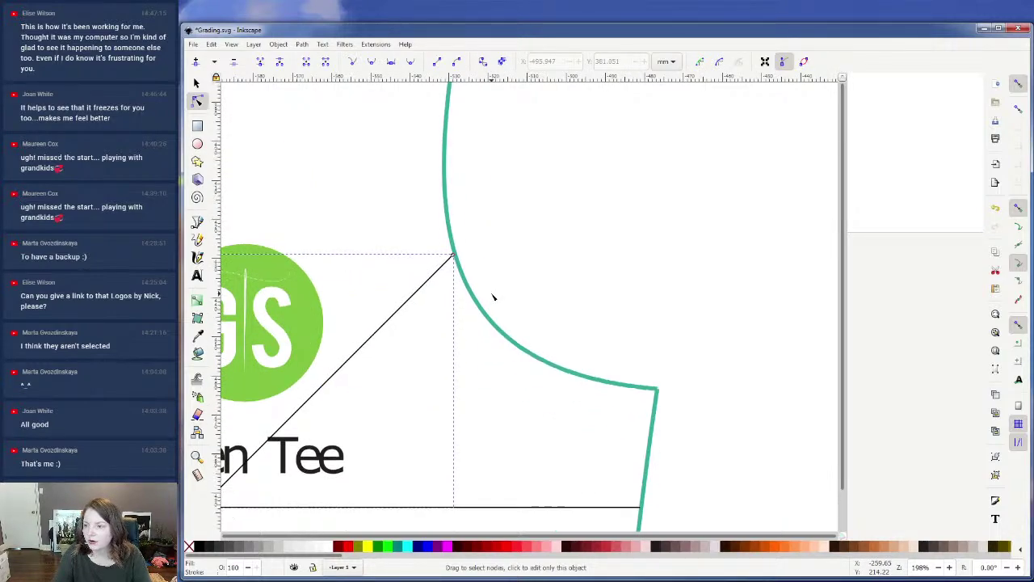
pyautogui.click(470, 258)
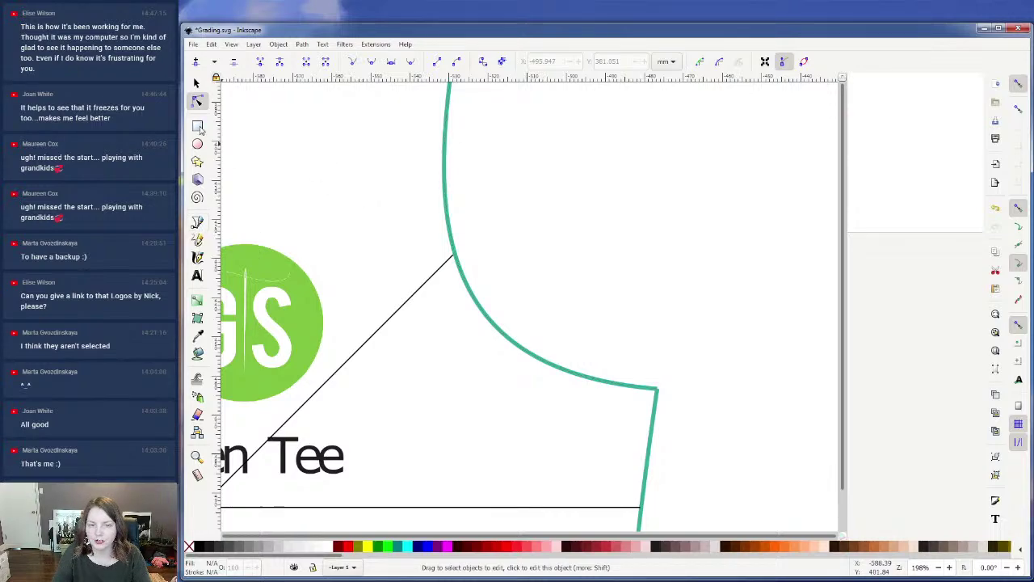
pyautogui.click(456, 257)
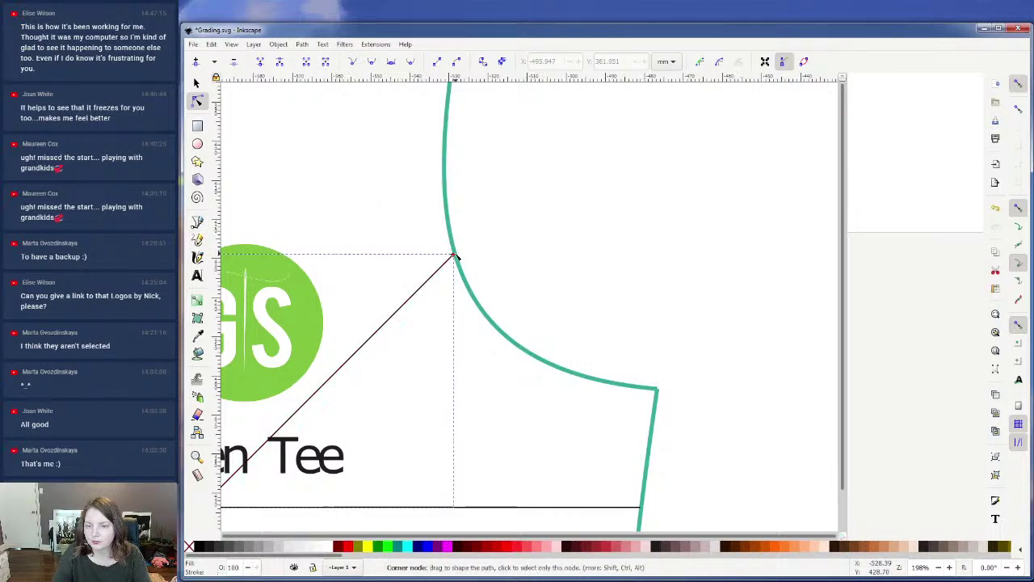
pyautogui.scroll(2, 457, 257)
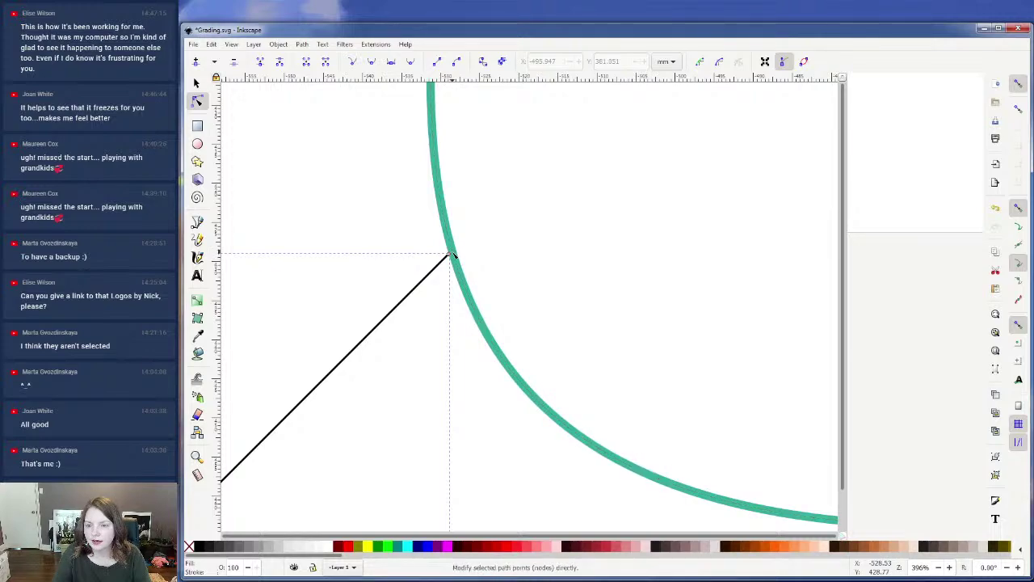
pyautogui.scroll(2, 451, 254)
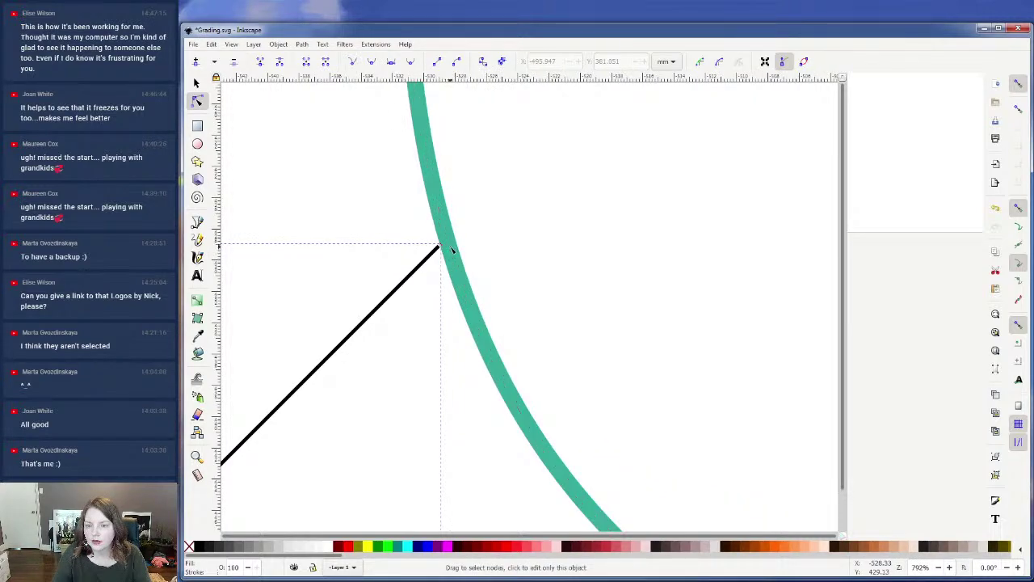
pyautogui.click(448, 242)
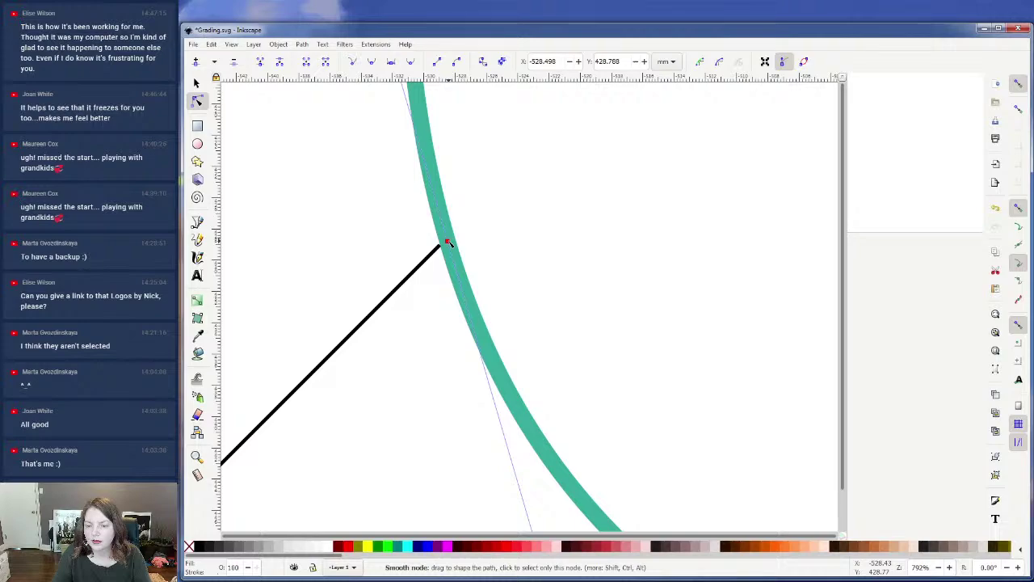
# - Break the armhole path at the new node and break it apart into separate paths
pyautogui.click(280, 63)
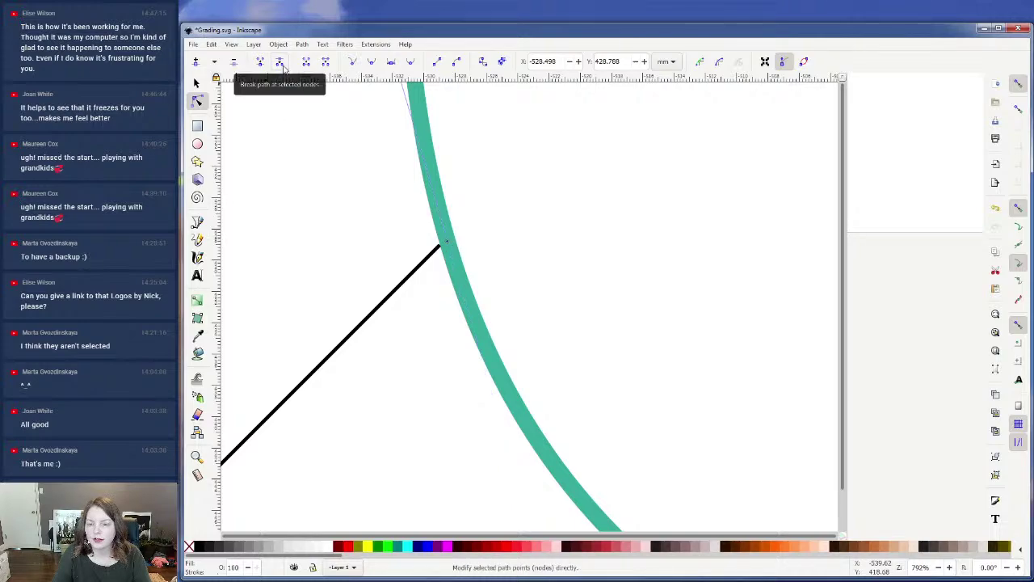
pyautogui.click(299, 44)
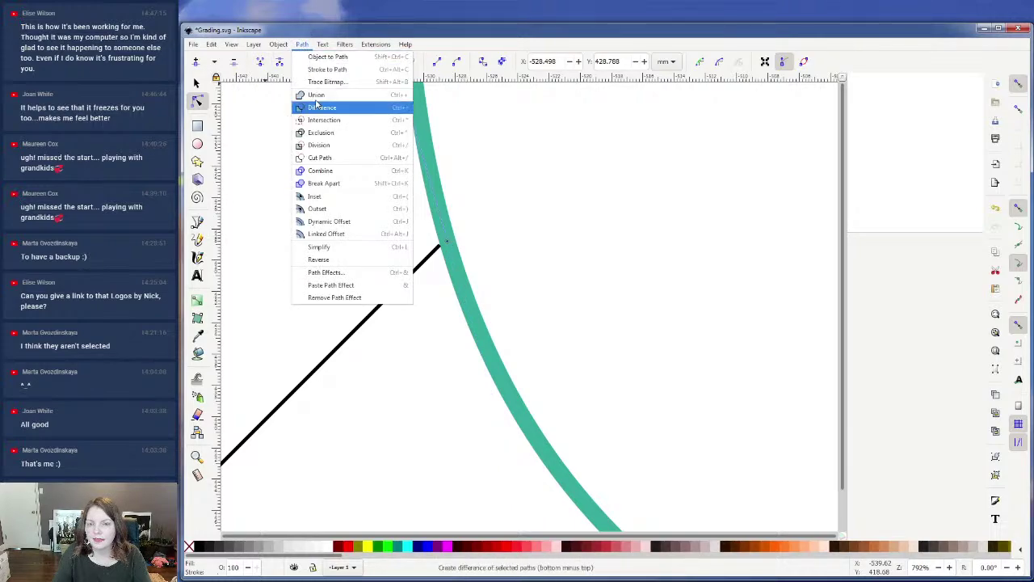
pyautogui.click(321, 159)
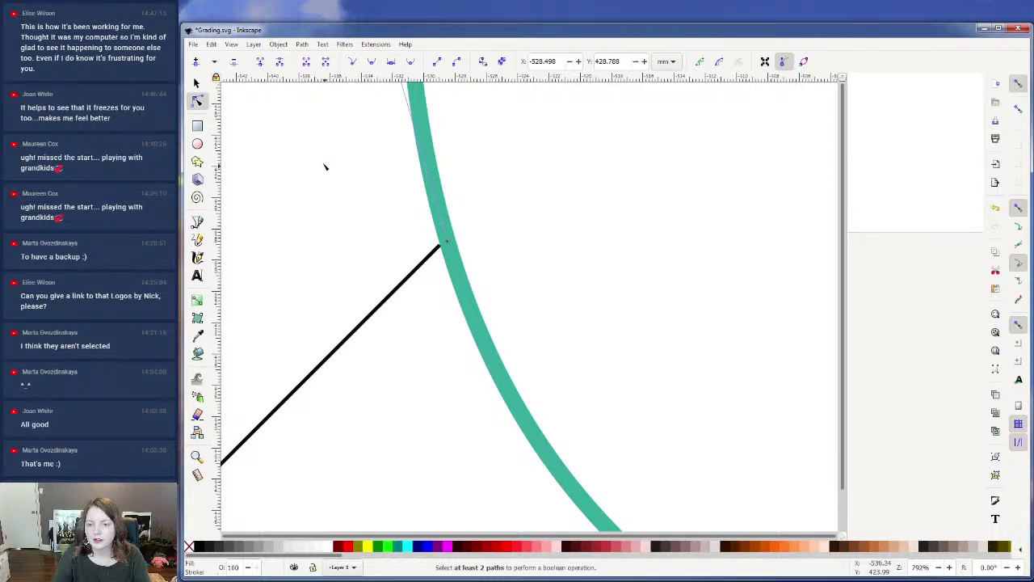
pyautogui.click(278, 45)
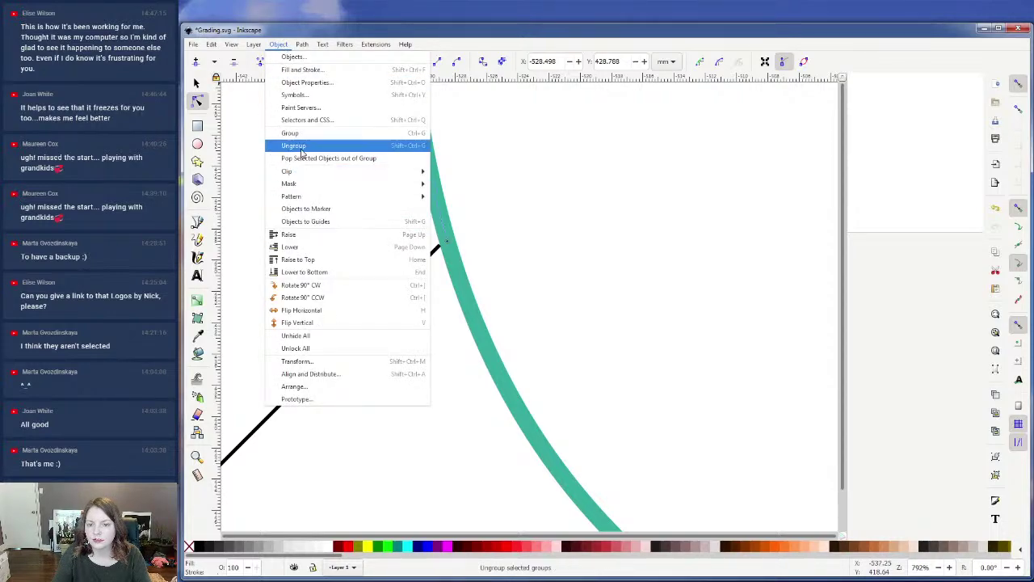
pyautogui.moveTo(301, 45)
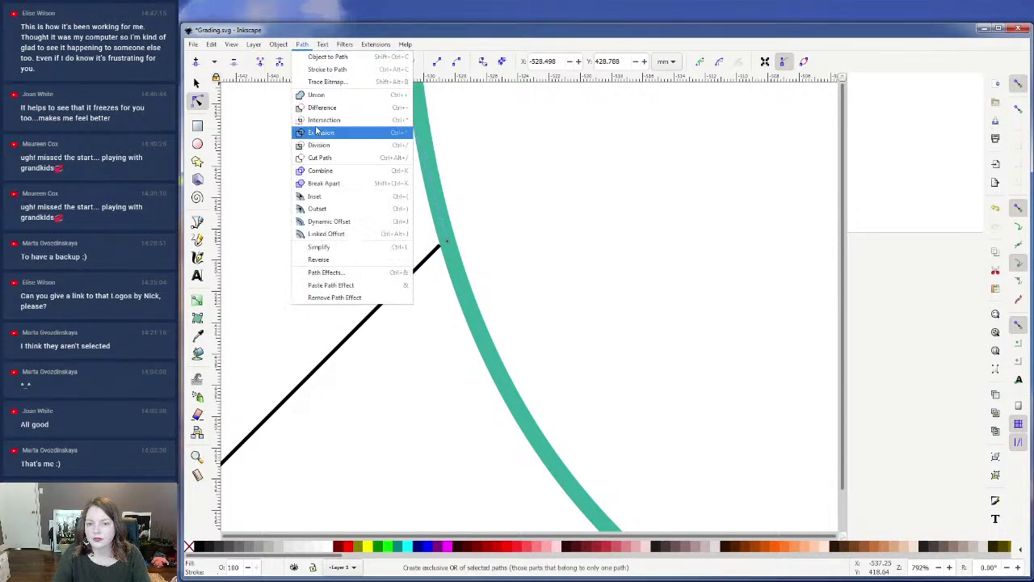
pyautogui.click(324, 186)
# - Insert a node on the front's side seam where the horizontal bust line meets it
pyautogui.scroll(-5, 469, 237)
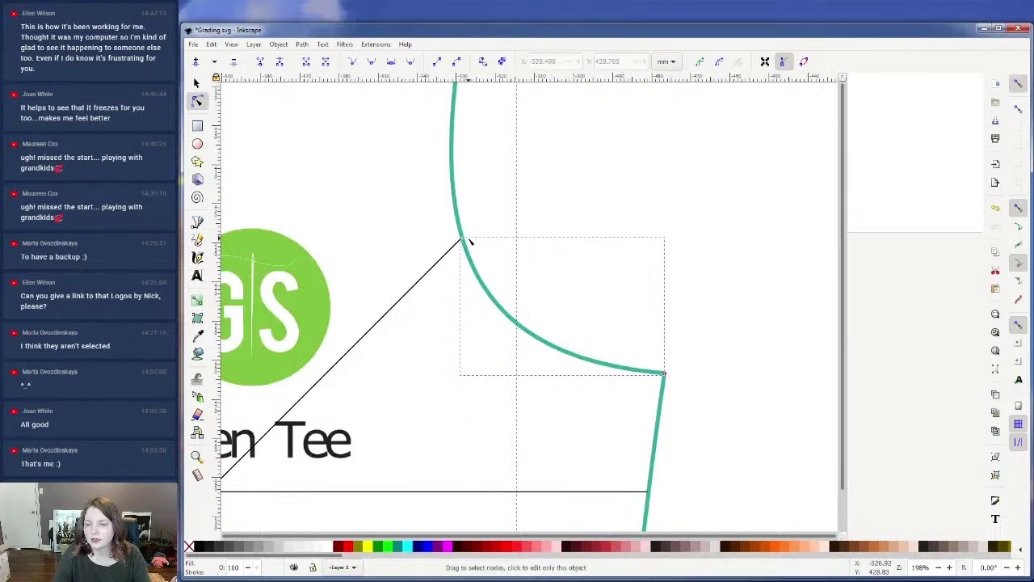
pyautogui.scroll(-3, 595, 326)
pyautogui.scroll(5, 598, 324)
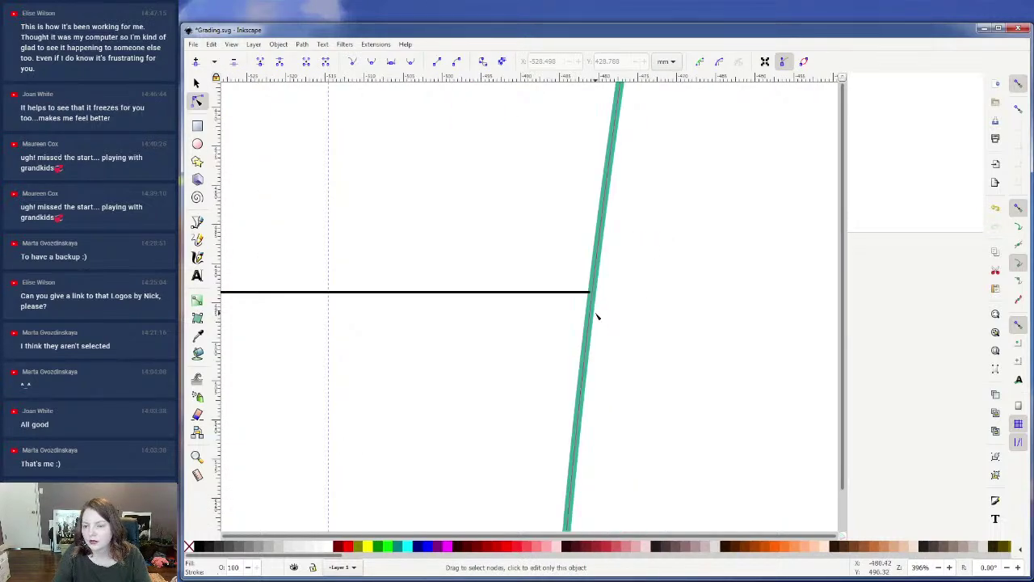
pyautogui.click(592, 275)
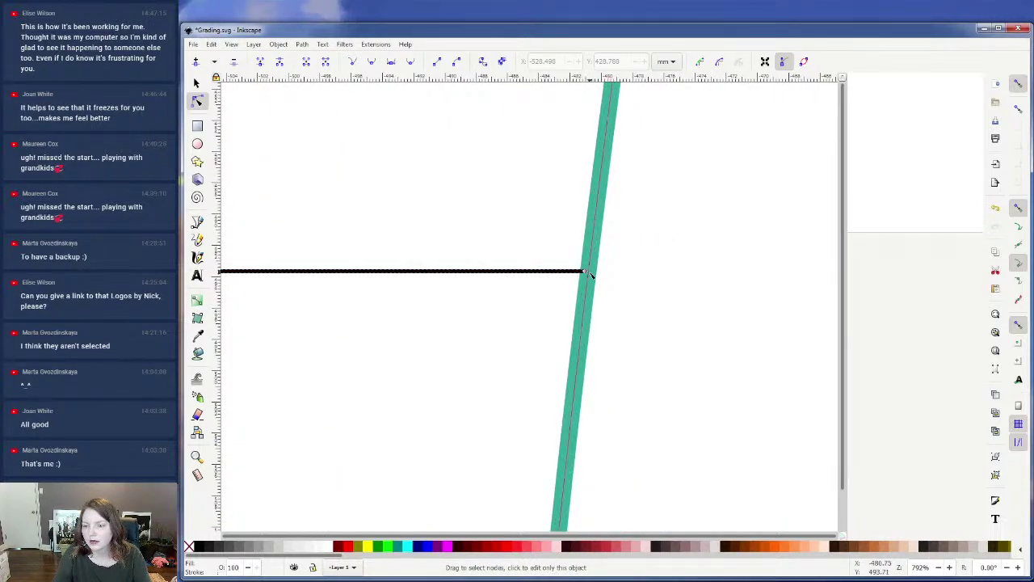
pyautogui.hotkey('ctrl', 'shift', 'c')
pyautogui.scroll(2, 592, 274)
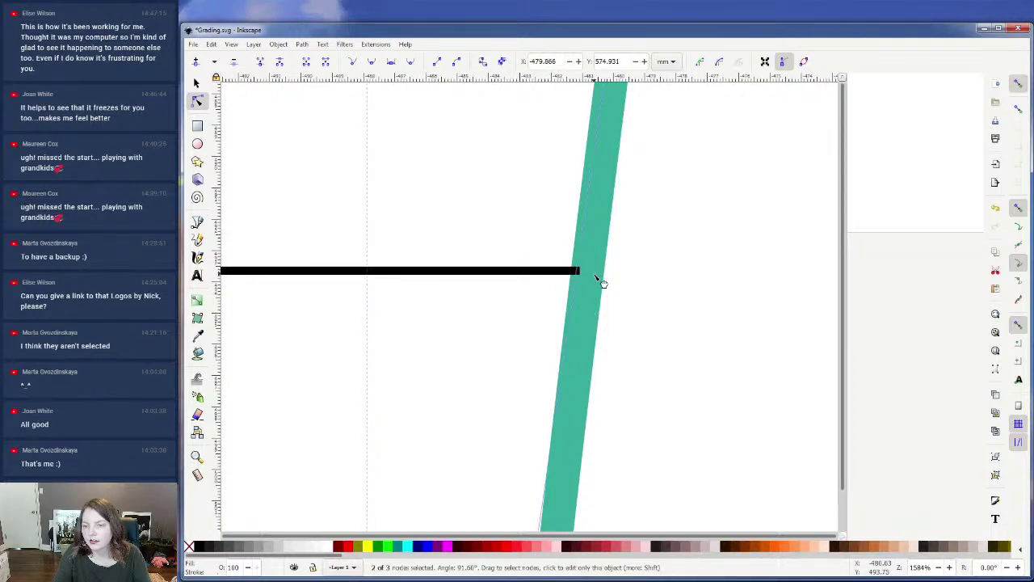
pyautogui.scroll(-1, 605, 282)
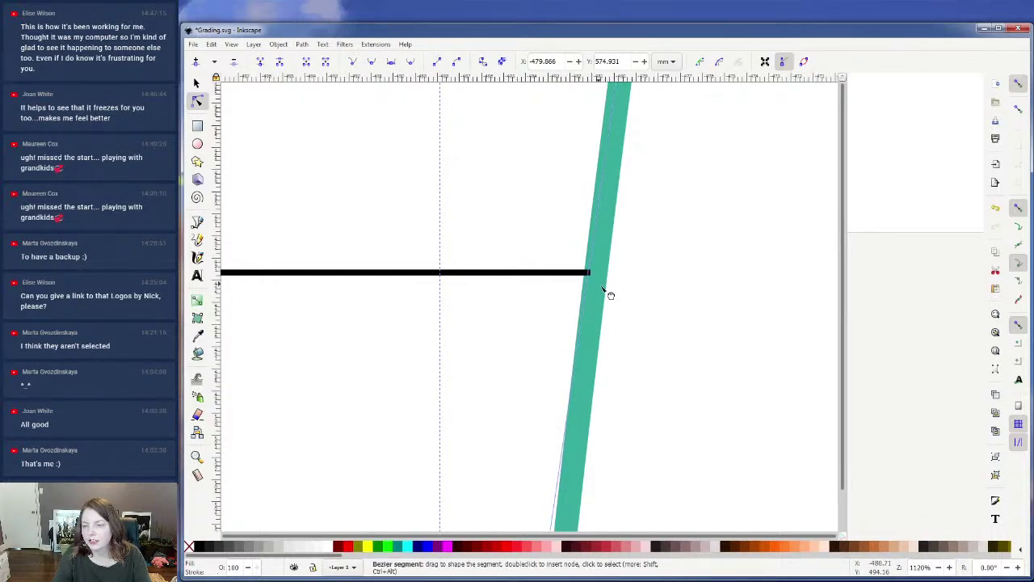
pyautogui.scroll(-2, 622, 276)
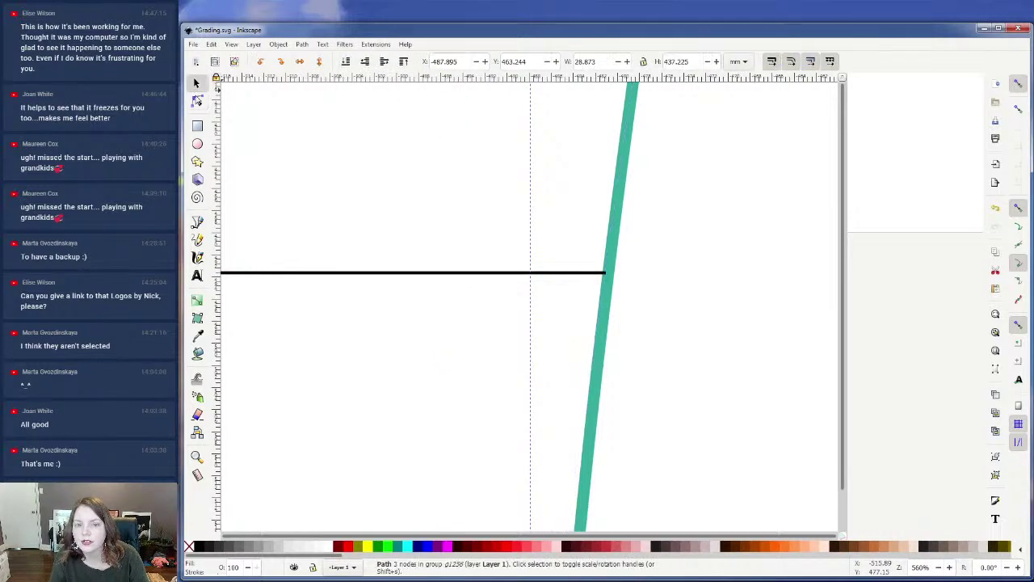
pyautogui.scroll(3, 611, 275)
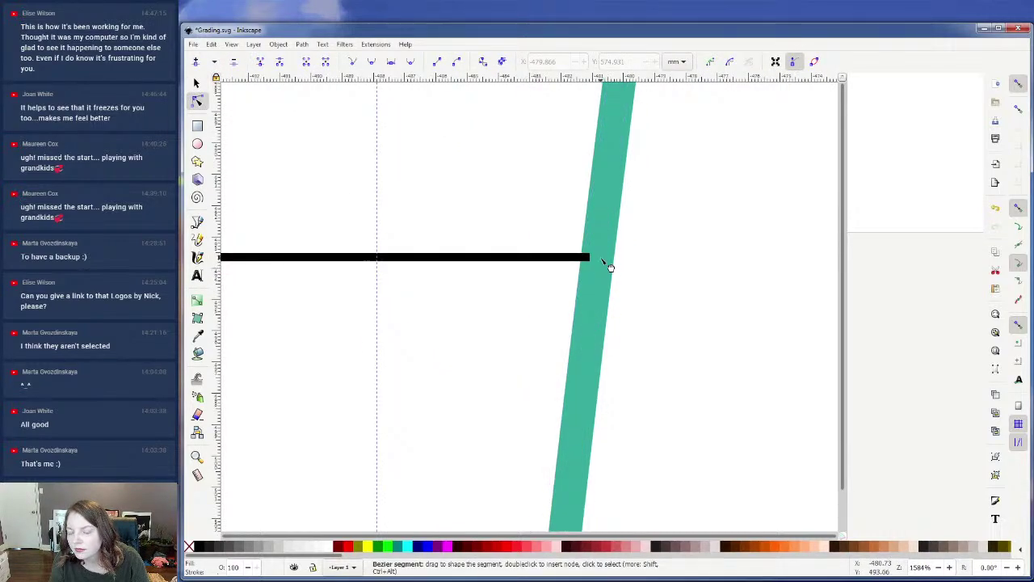
pyautogui.scroll(-5, 611, 275)
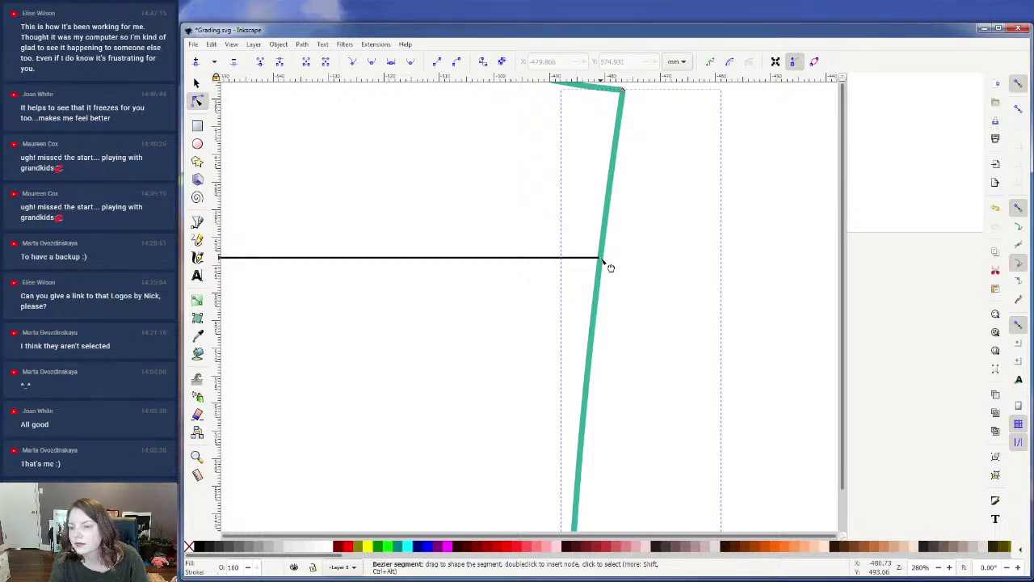
pyautogui.scroll(3, 611, 267)
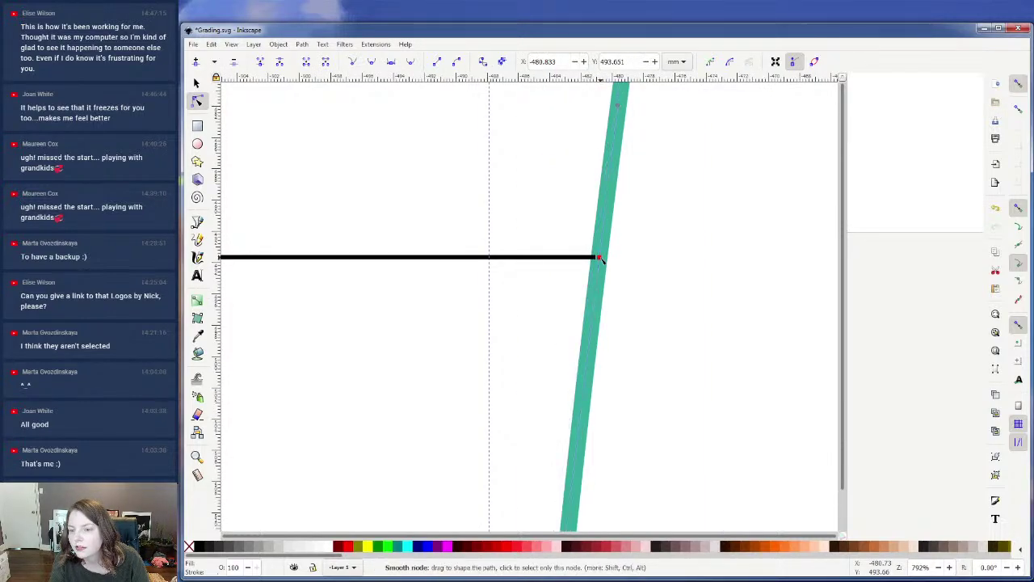
pyautogui.click(602, 257)
pyautogui.press('Escape')
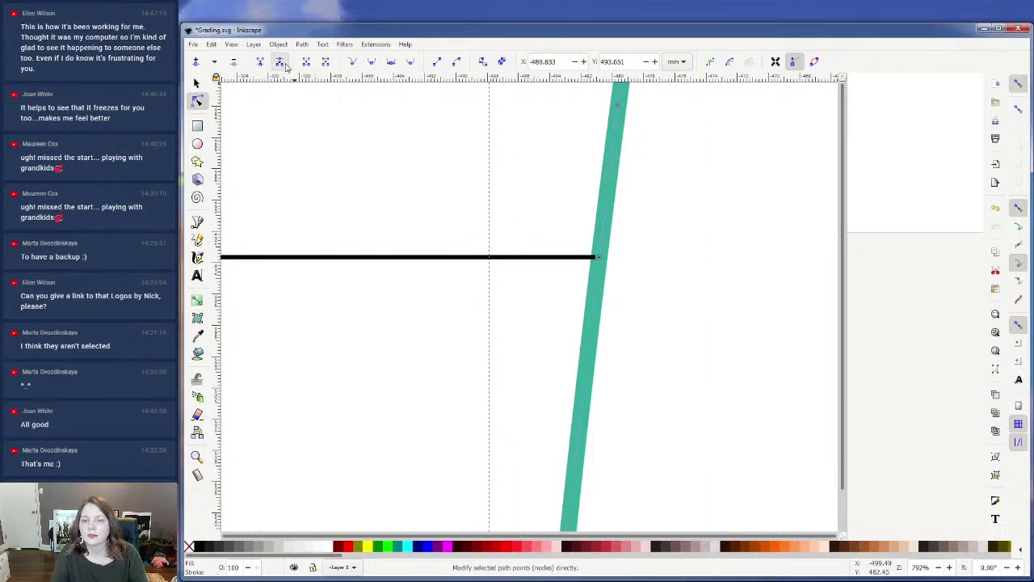
# - Break the side seam at the bust line's node and break it apart into separate upper and lower paths
pyautogui.click(301, 44)
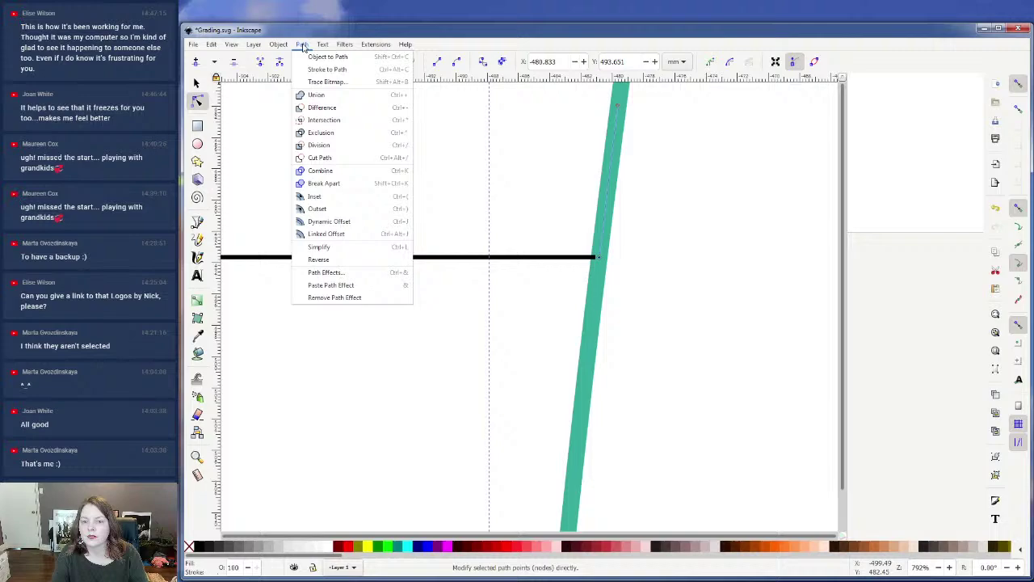
pyautogui.click(321, 186)
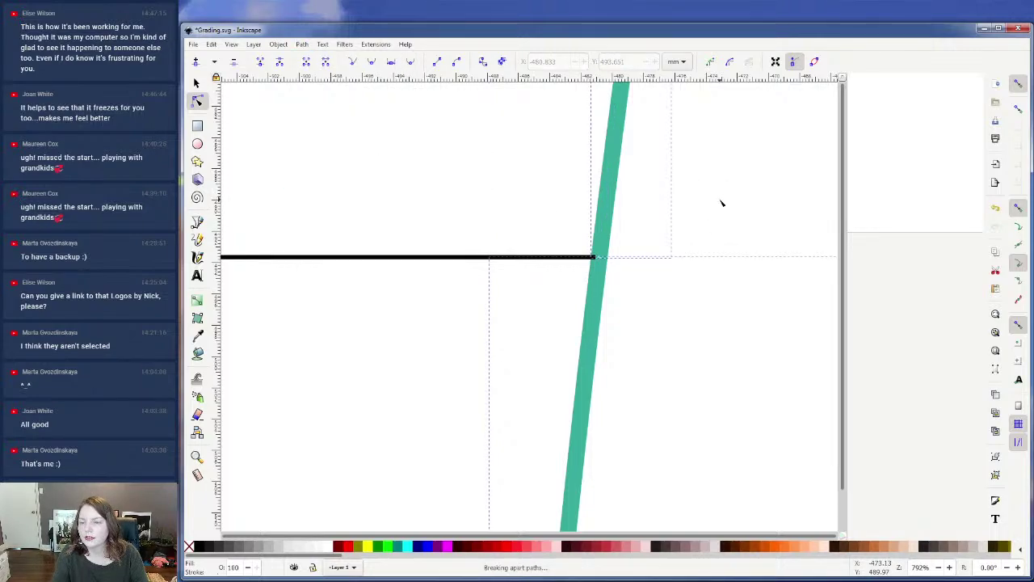
pyautogui.press('Escape')
pyautogui.scroll(3, 695, 193)
pyautogui.scroll(-4, 695, 194)
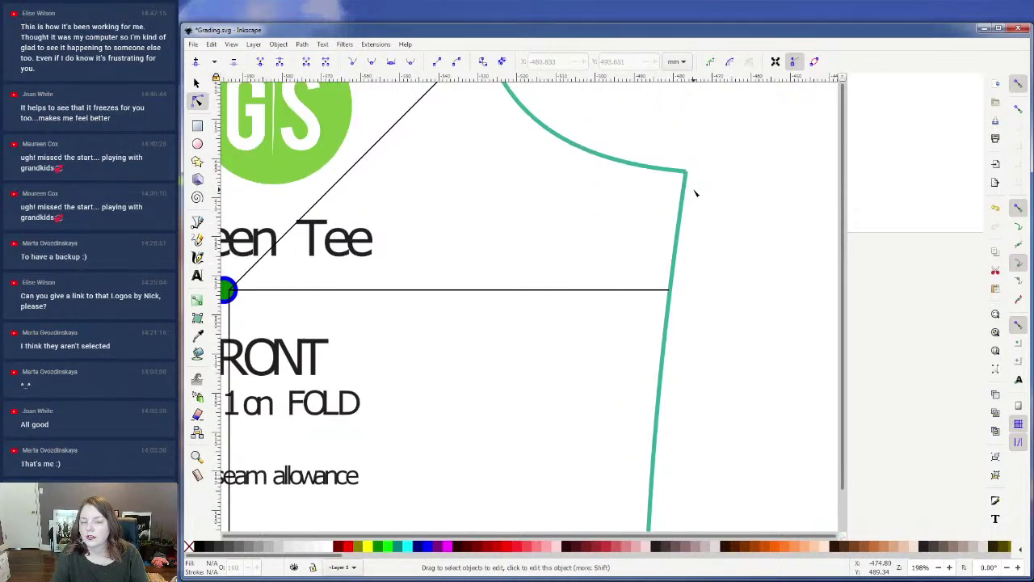
# - Group the lower armhole, upper side seam and copies of the diagonal and horizontal cut lines, and lower the group to the bottom
pyautogui.click(386, 139)
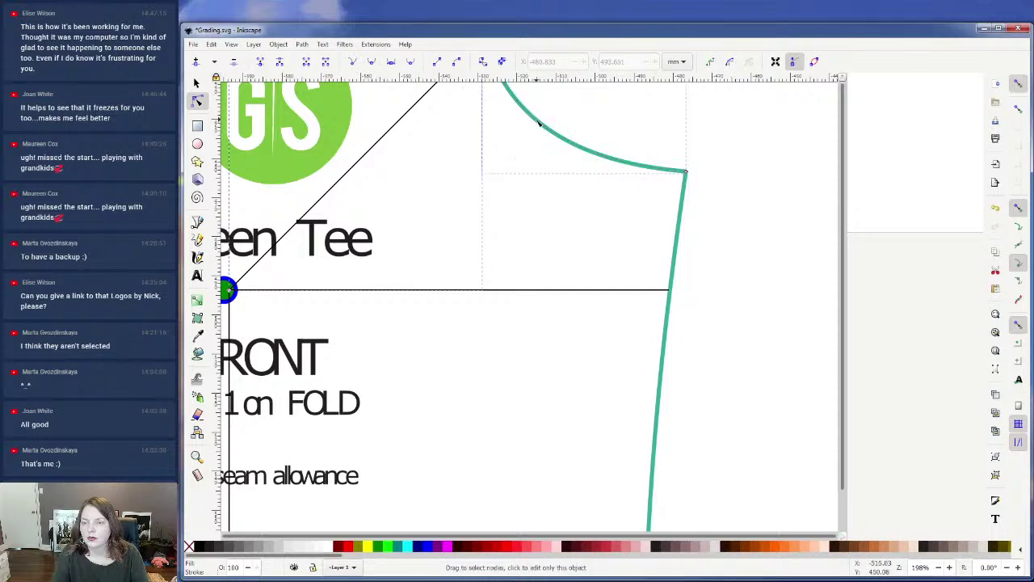
pyautogui.click(493, 289)
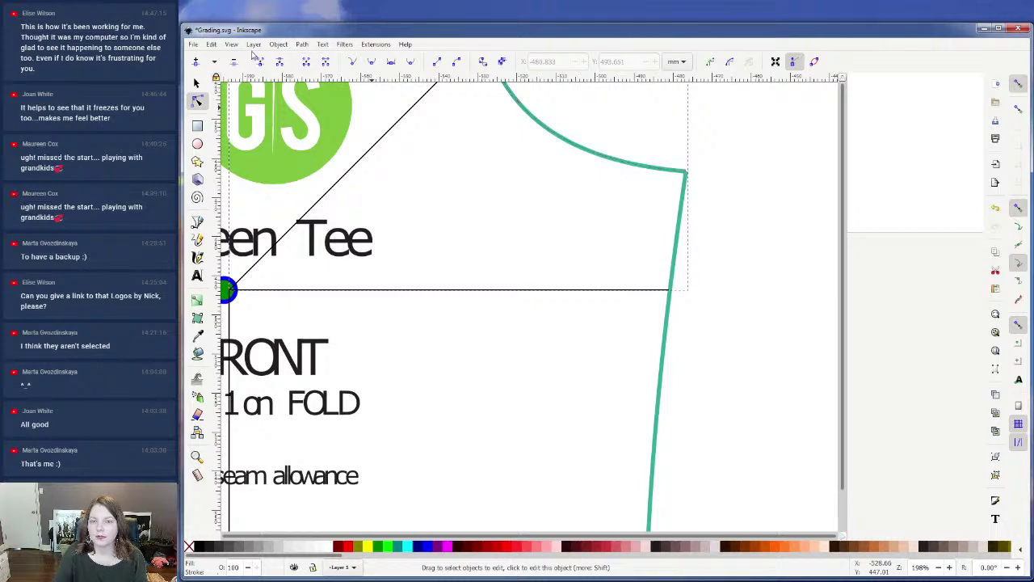
pyautogui.click(278, 44)
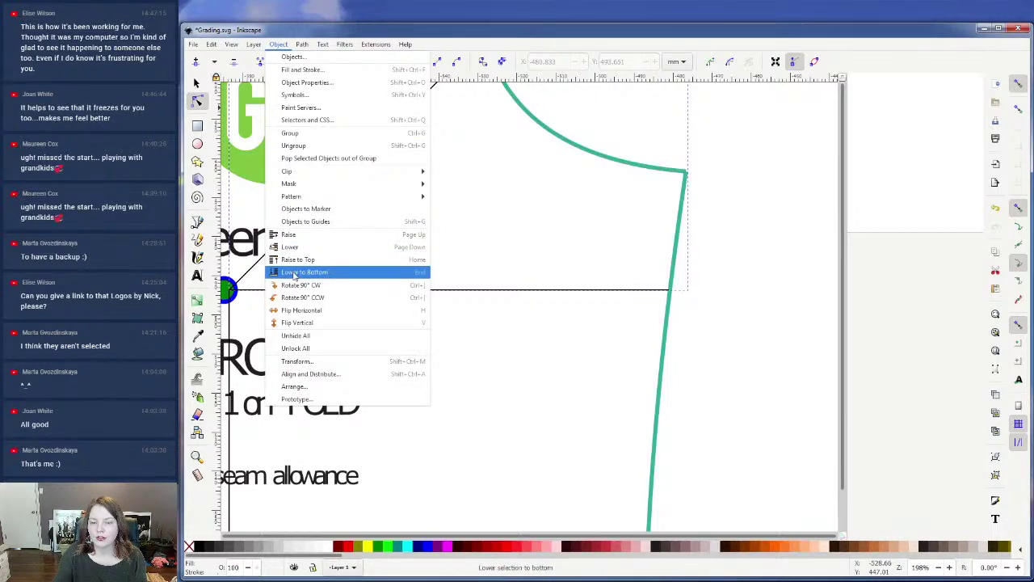
pyautogui.click(303, 249)
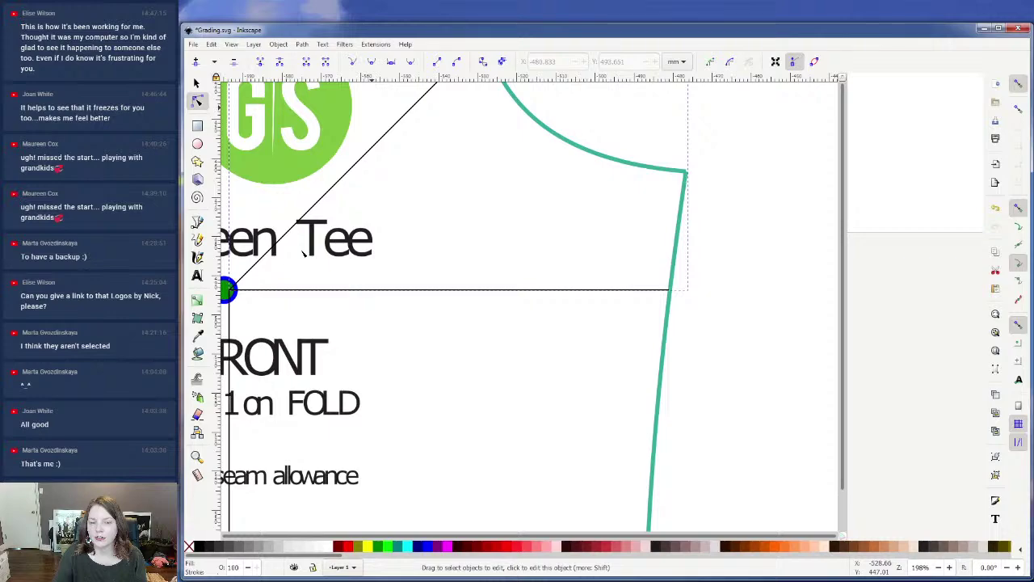
pyautogui.click(283, 46)
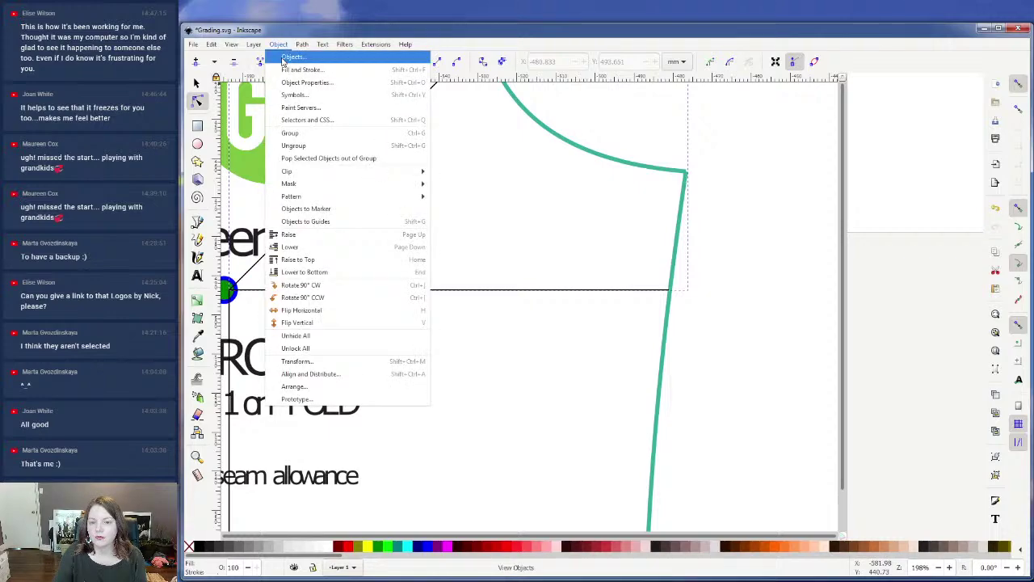
pyautogui.click(295, 273)
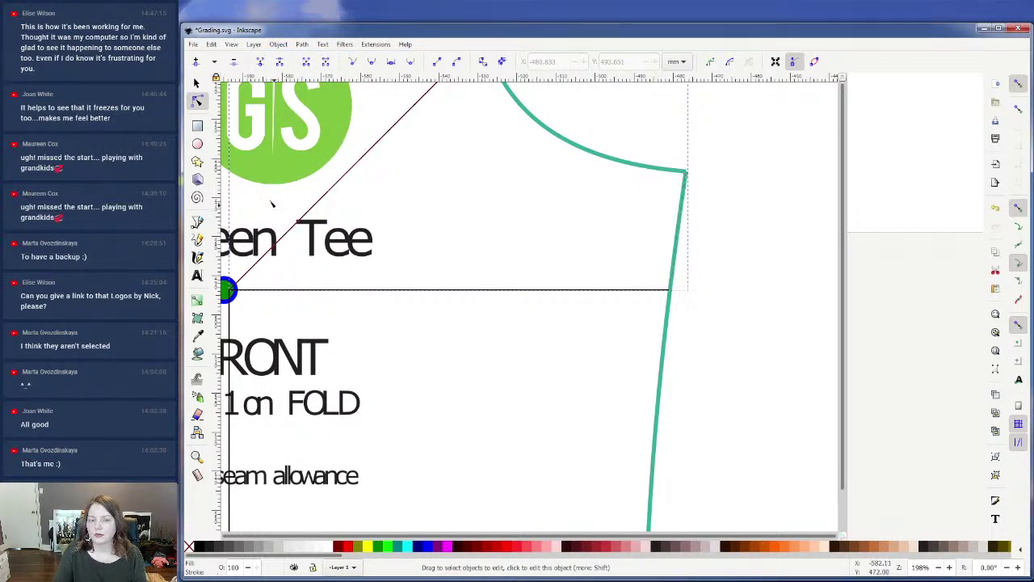
# - Move the grouped underarm piece about 34 mm outward past the side seam and about 6 mm up, away from the front
pyautogui.click(195, 82)
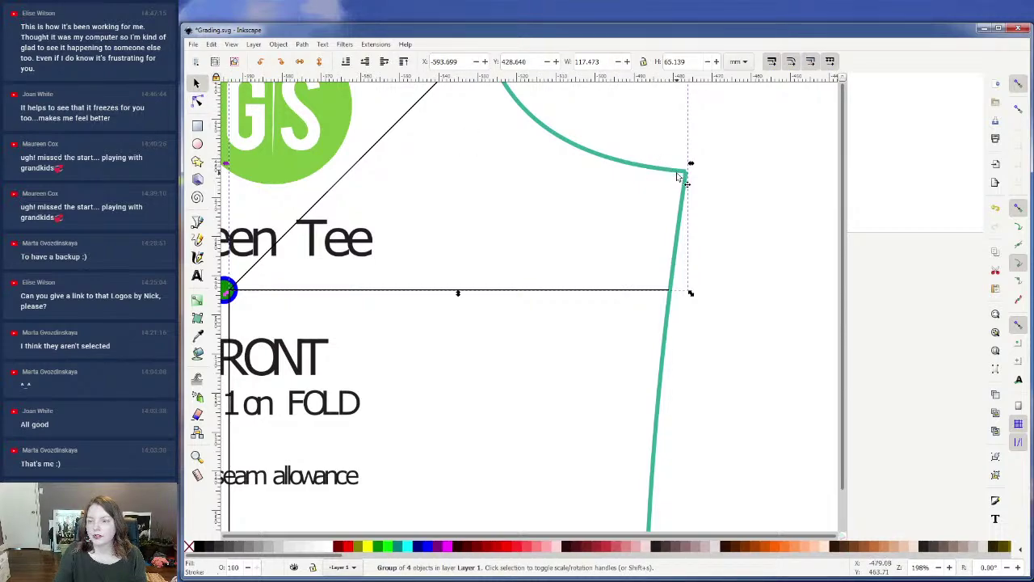
pyautogui.moveTo(683, 169); pyautogui.dragTo(823, 154)
pyautogui.scroll(-3, 582, 182)
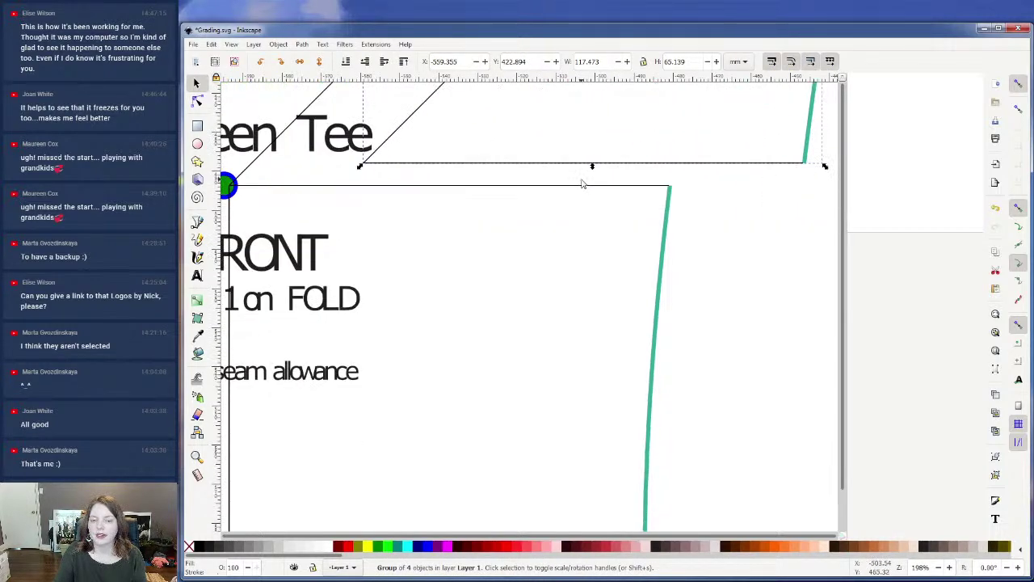
pyautogui.click(395, 187)
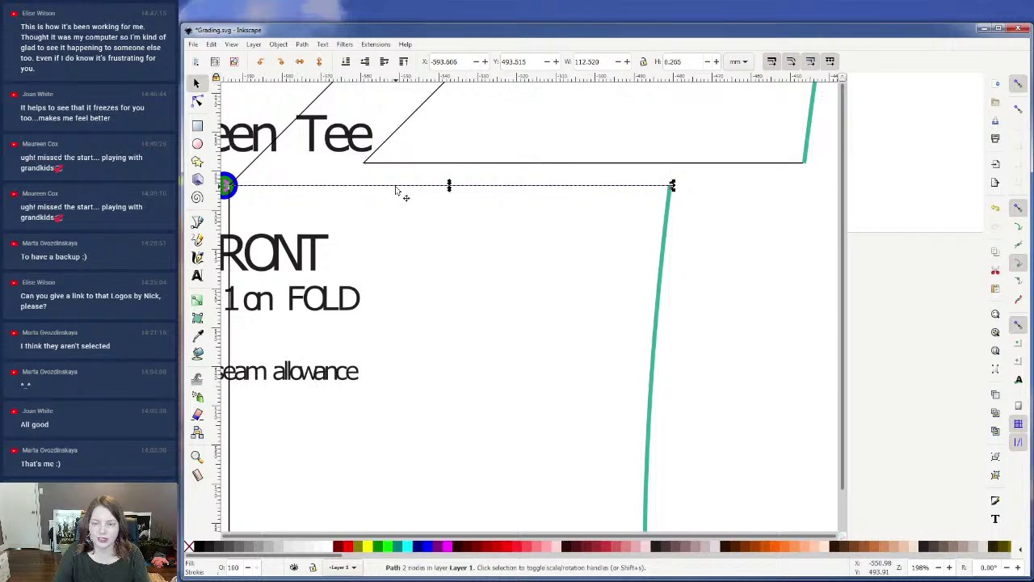
pyautogui.click(197, 101)
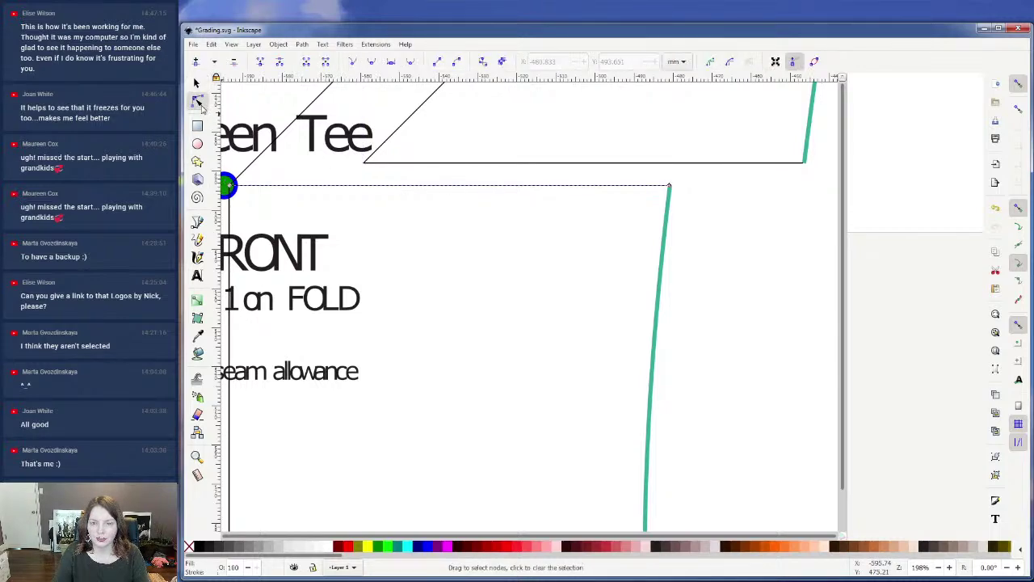
pyautogui.click(387, 196)
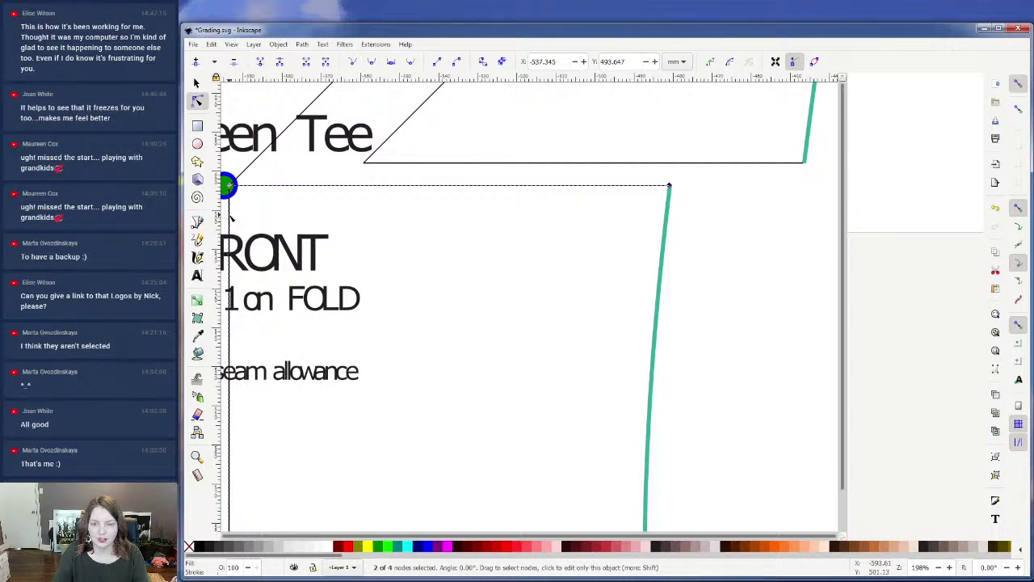
pyautogui.keyDown('shift'); pyautogui.click(657, 312); pyautogui.keyUp('shift')
pyautogui.scroll(-15, 534, 256)
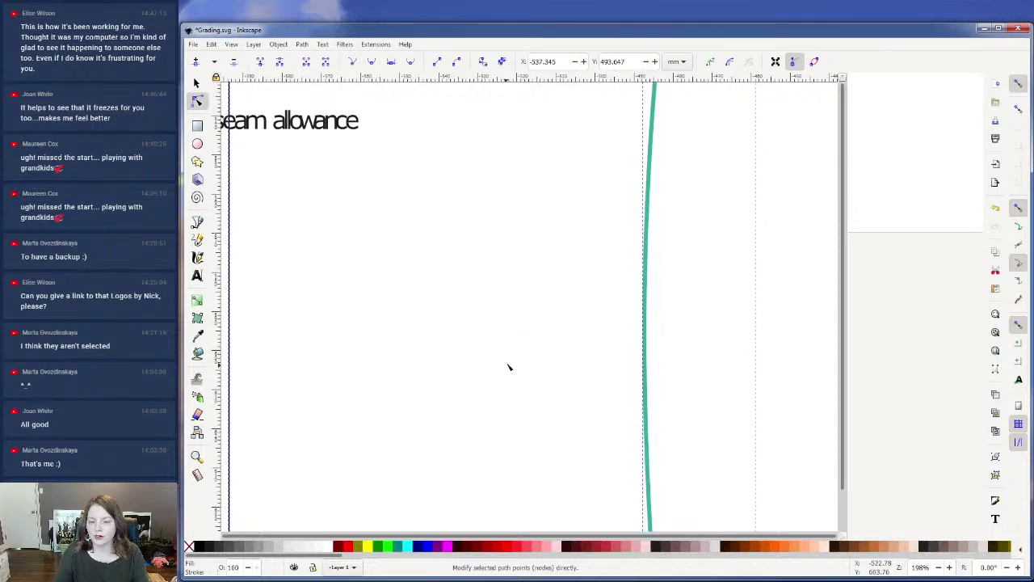
pyautogui.scroll(-12, 505, 376)
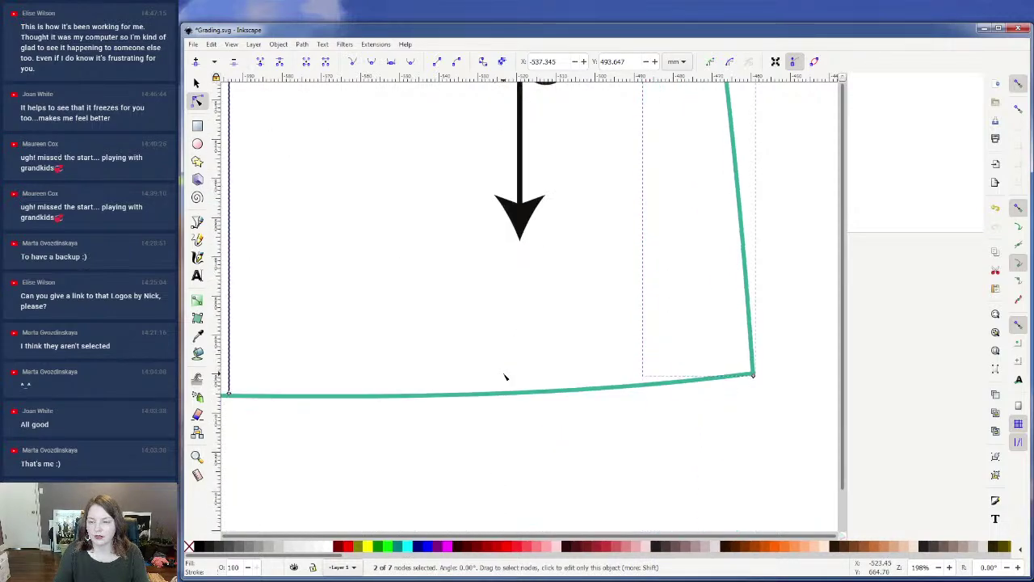
pyautogui.keyDown('shift'); pyautogui.click(459, 229); pyautogui.keyUp('shift')
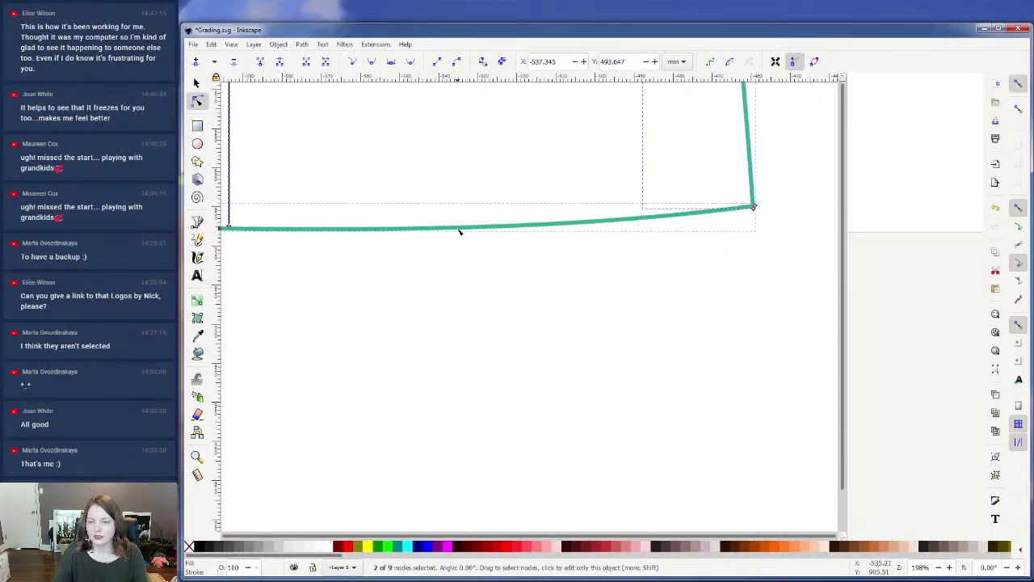
pyautogui.click(447, 249)
pyautogui.click(365, 291)
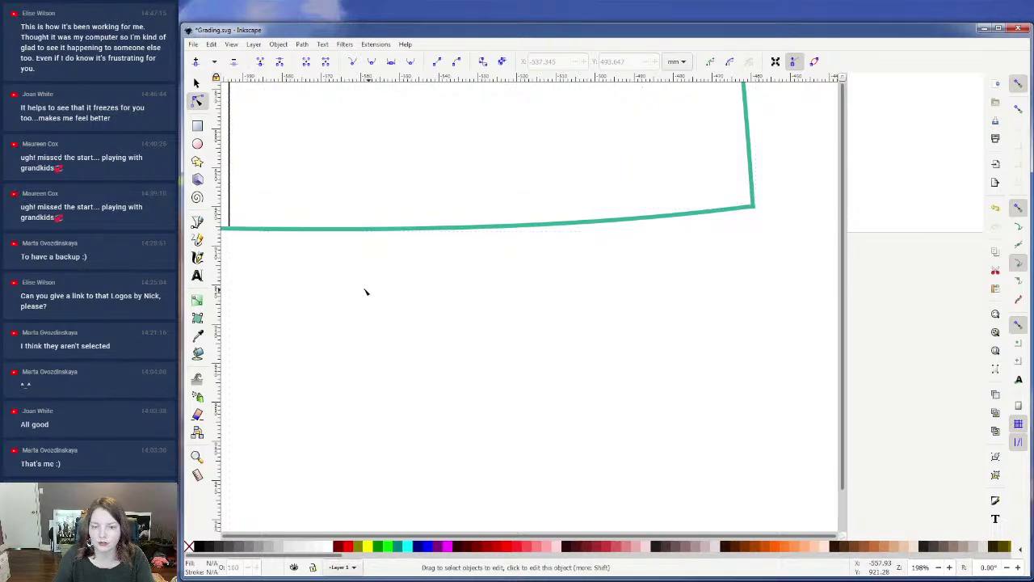
# - Insert a node on the front's hem where the vertical cut line meets it
pyautogui.keyDown('ctrl'); pyautogui.scroll(1, 282, 266); pyautogui.keyUp('ctrl')
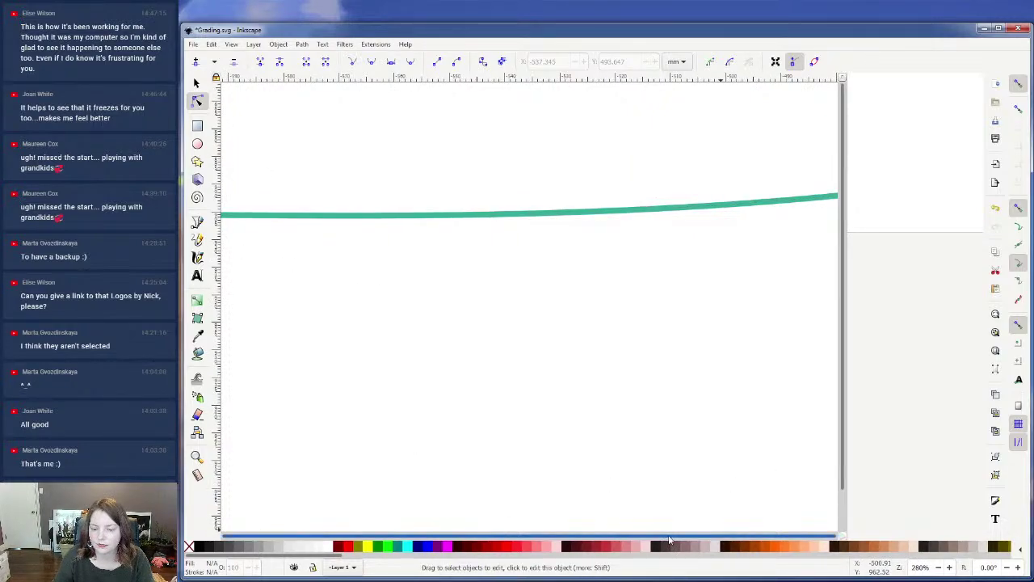
pyautogui.keyDown('ctrl'); pyautogui.scroll(-6, 623, 496); pyautogui.keyUp('ctrl')
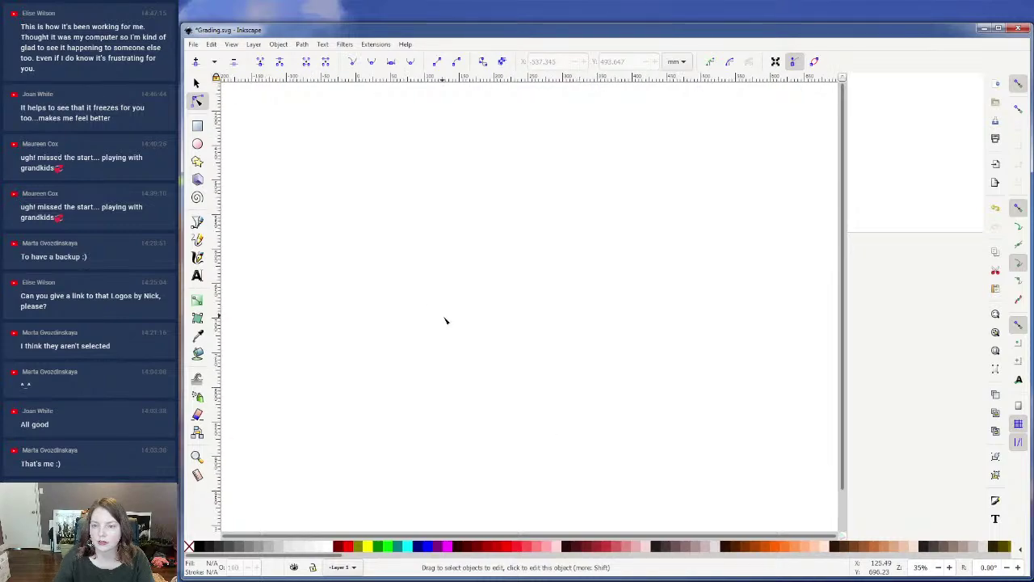
pyautogui.keyDown('ctrl'); pyautogui.scroll(-6, 560, 410); pyautogui.keyUp('ctrl')
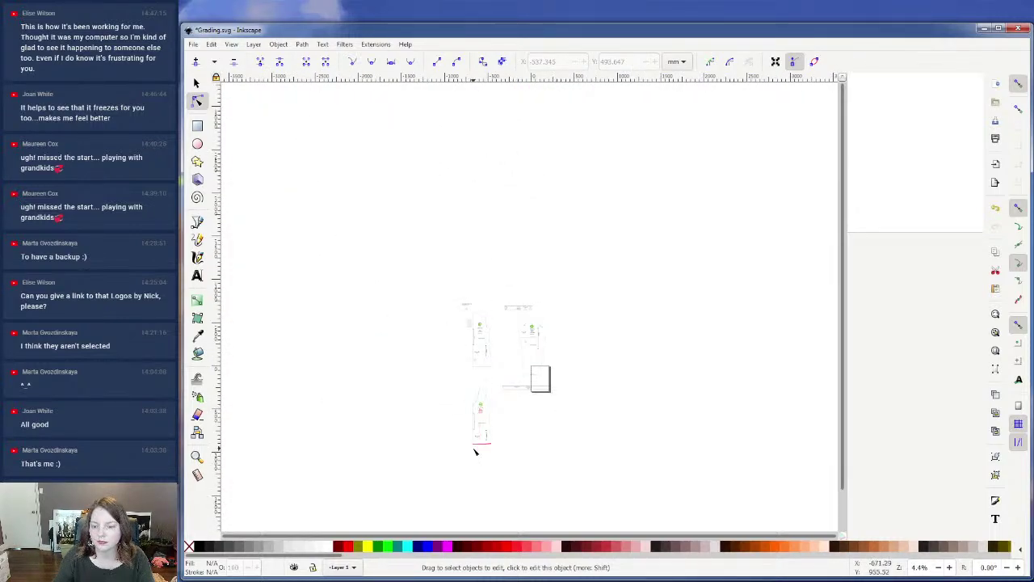
pyautogui.keyDown('ctrl'); pyautogui.scroll(9, 477, 453); pyautogui.keyUp('ctrl')
pyautogui.keyDown('ctrl'); pyautogui.scroll(5, 513, 436); pyautogui.keyUp('ctrl')
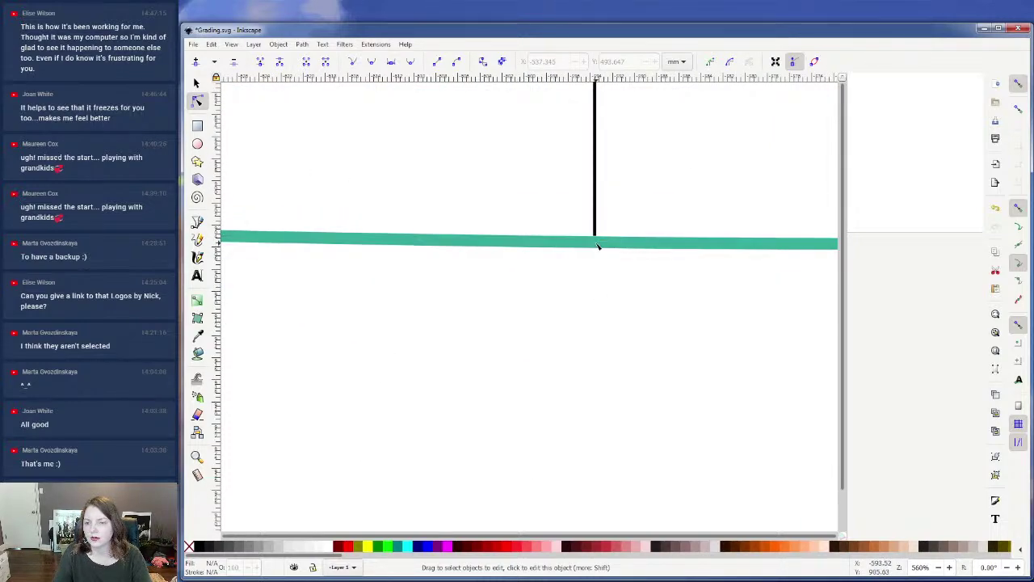
pyautogui.click(597, 245)
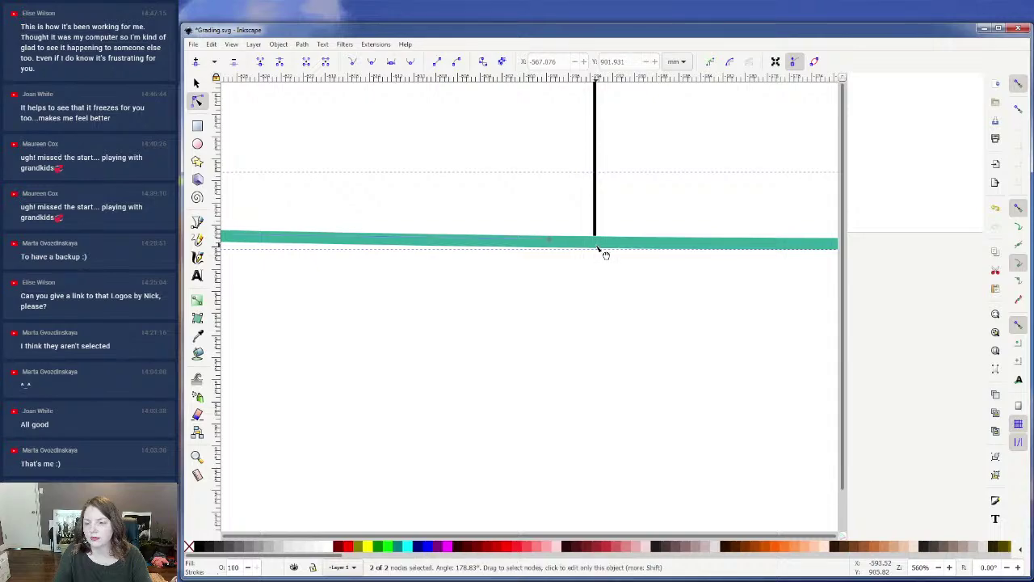
pyautogui.click(607, 261)
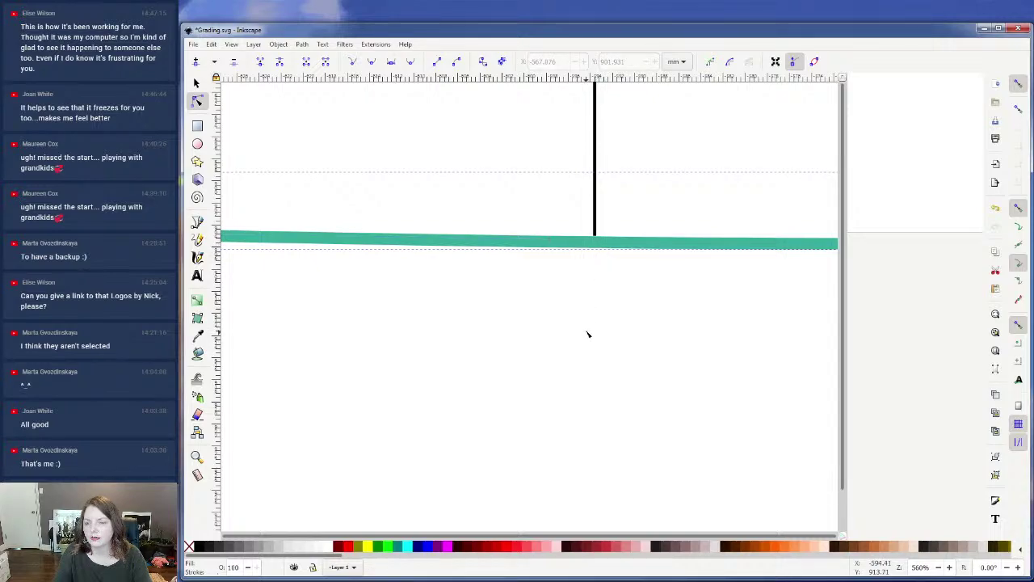
pyautogui.click(596, 241)
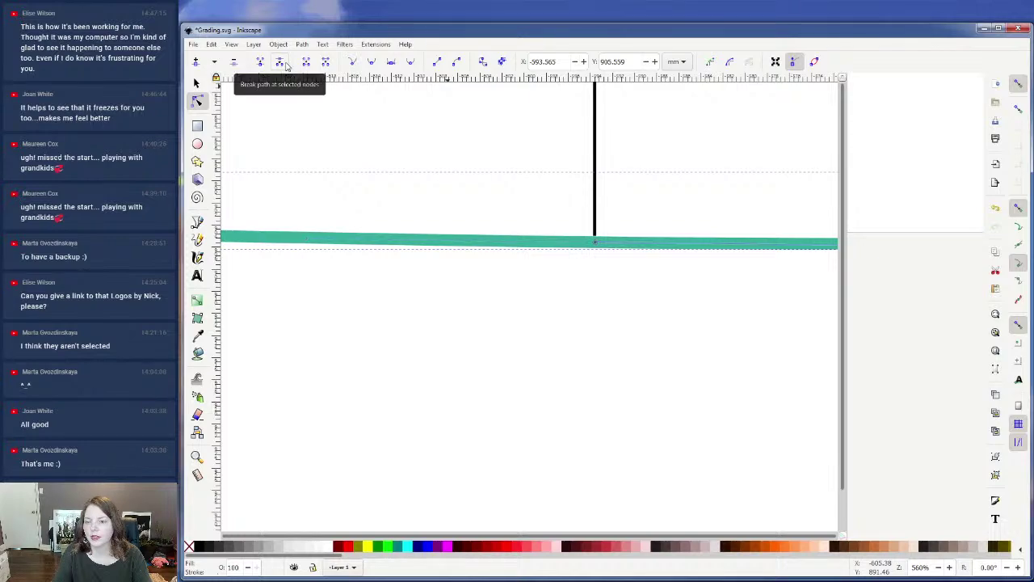
# - Break the hem at the vertical cut line's node and break it apart into two separate paths
pyautogui.click(305, 45)
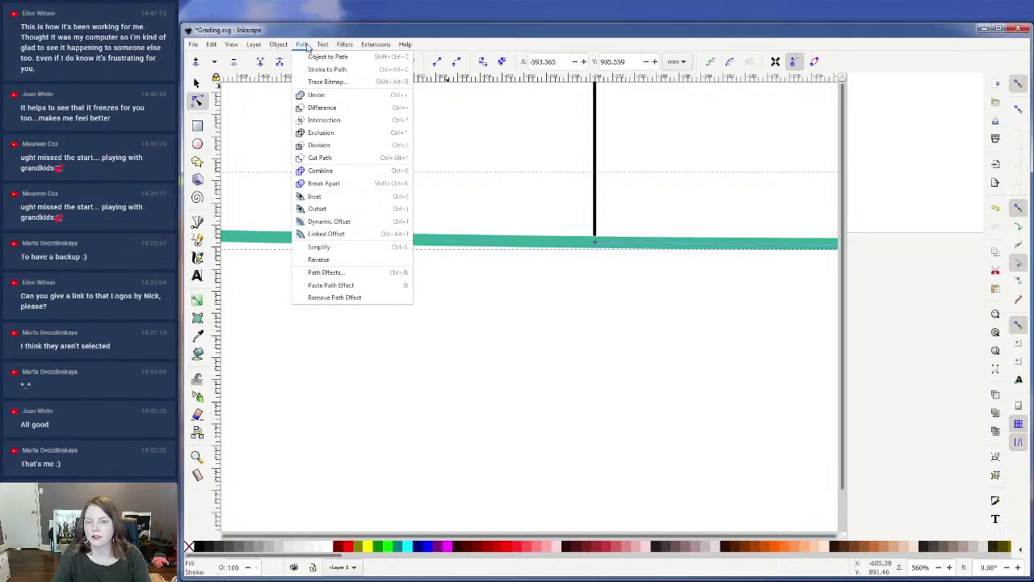
pyautogui.click(336, 159)
pyautogui.click(312, 45)
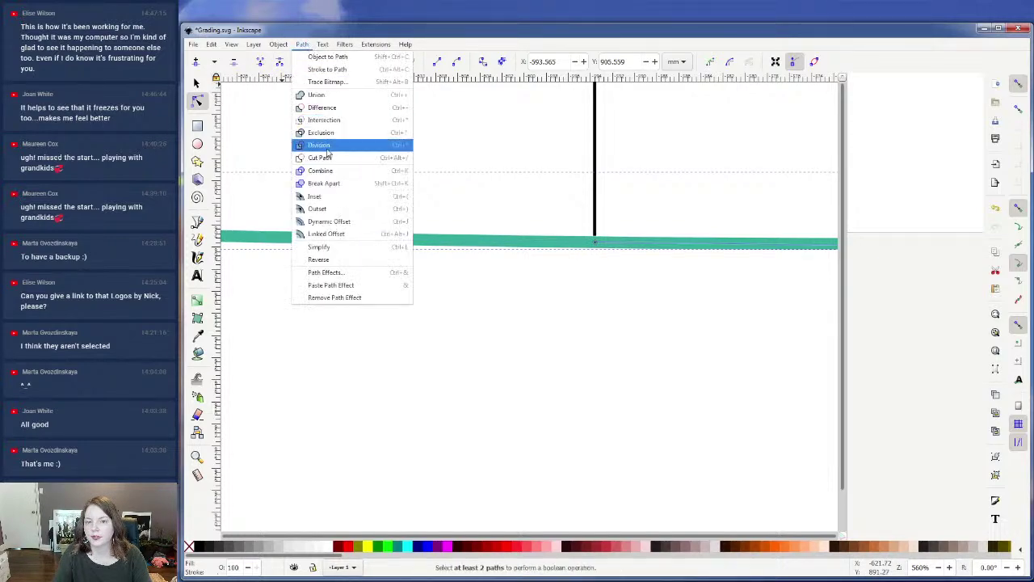
pyautogui.click(335, 183)
# - Group the lower side seam, outer hem section, horizontal bust line and a copy of the vertical cut line as the lower side piece
pyautogui.scroll(-4, 639, 297)
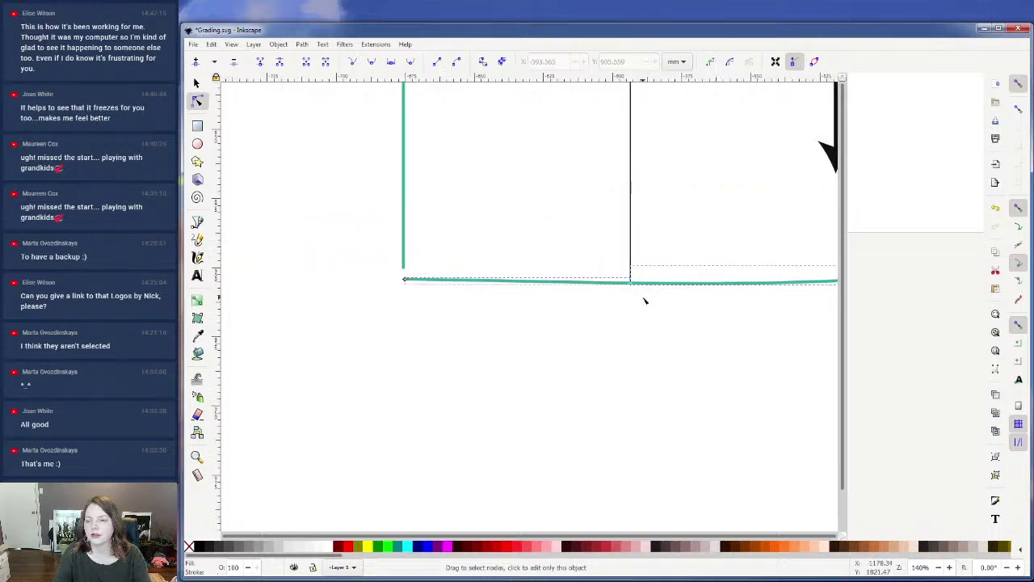
pyautogui.scroll(-2, 643, 298)
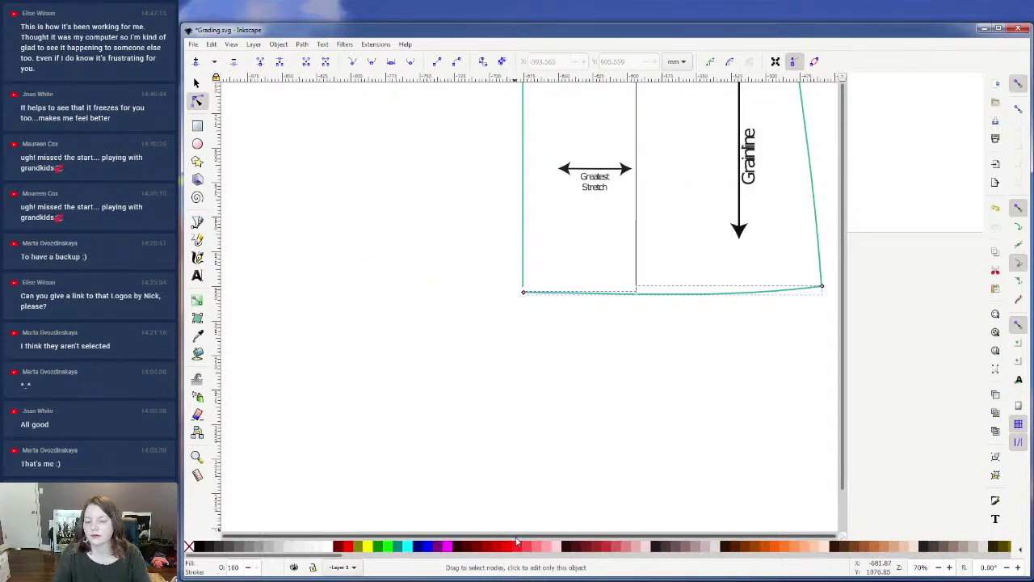
pyautogui.scroll(7, 692, 424)
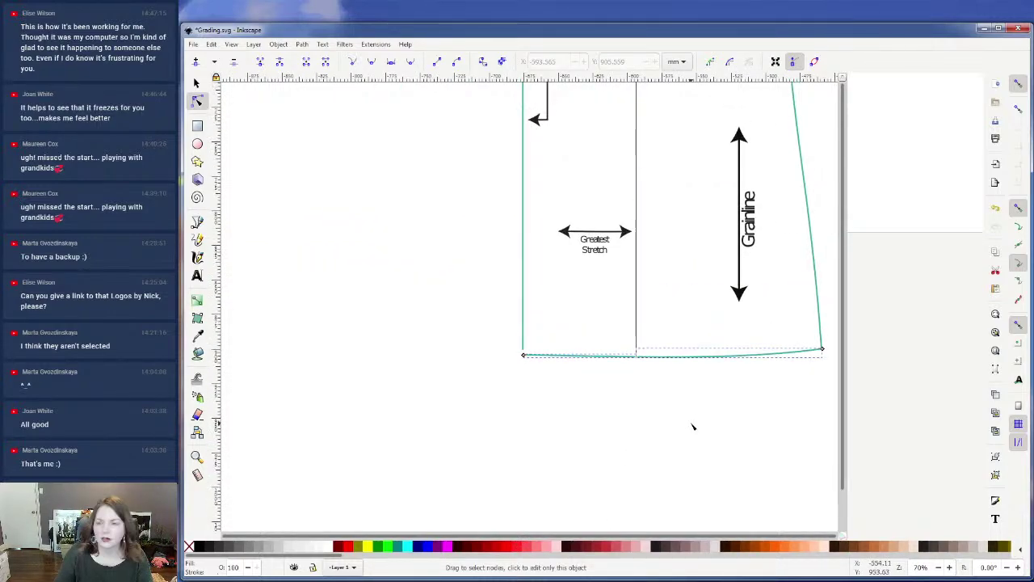
pyautogui.scroll(-1, 698, 416)
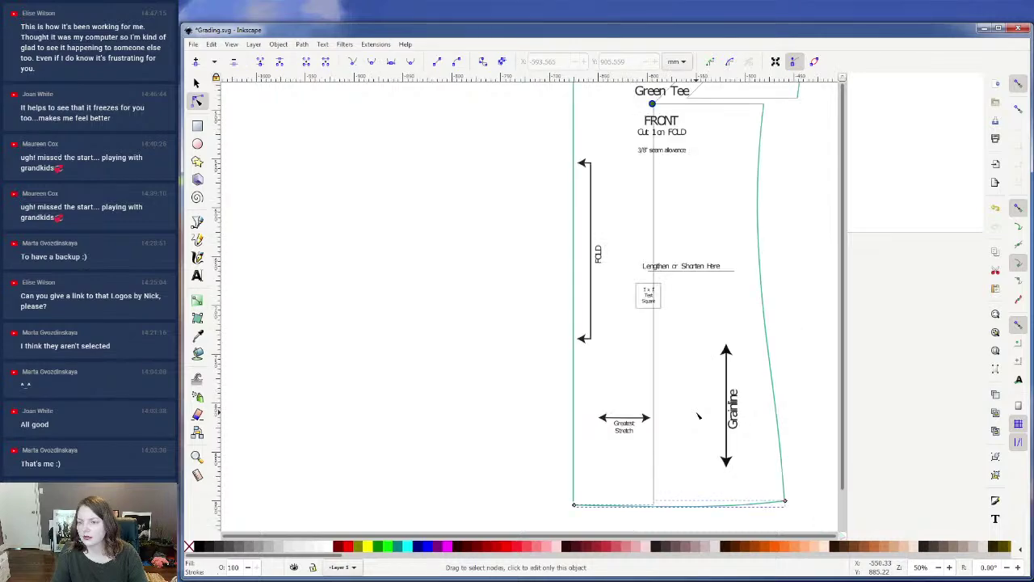
pyautogui.click(720, 105)
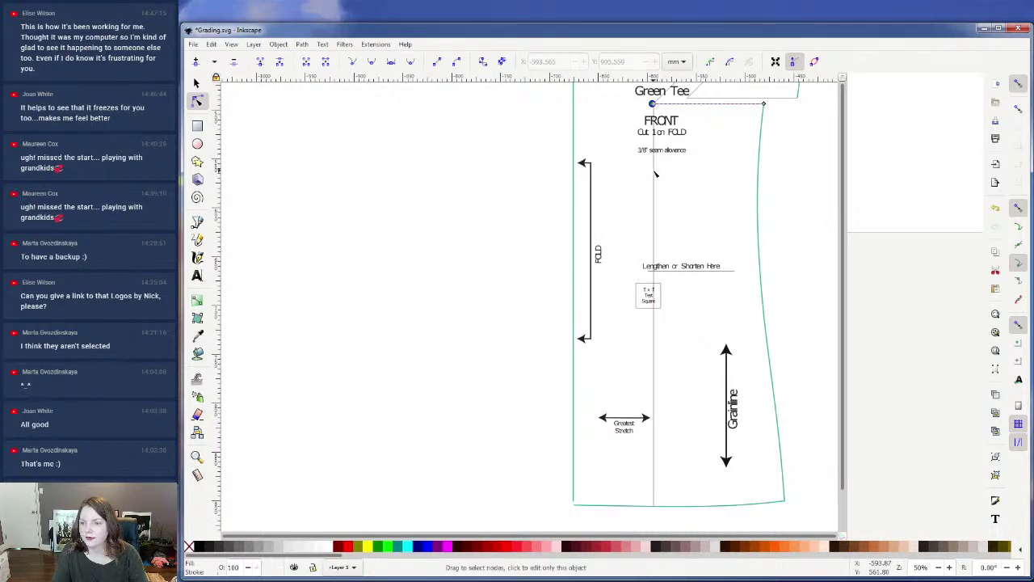
pyautogui.click(762, 291)
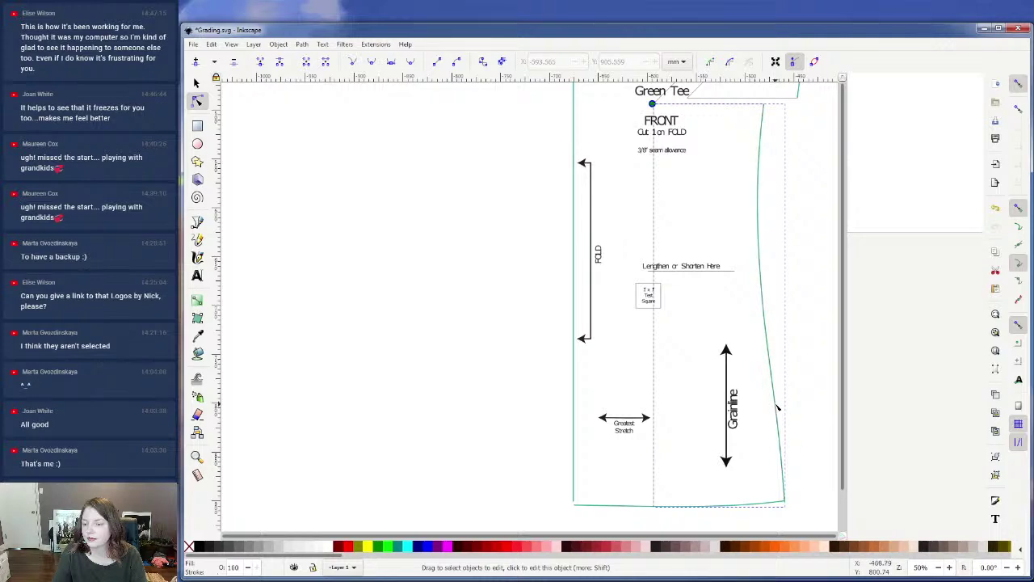
pyautogui.click(196, 83)
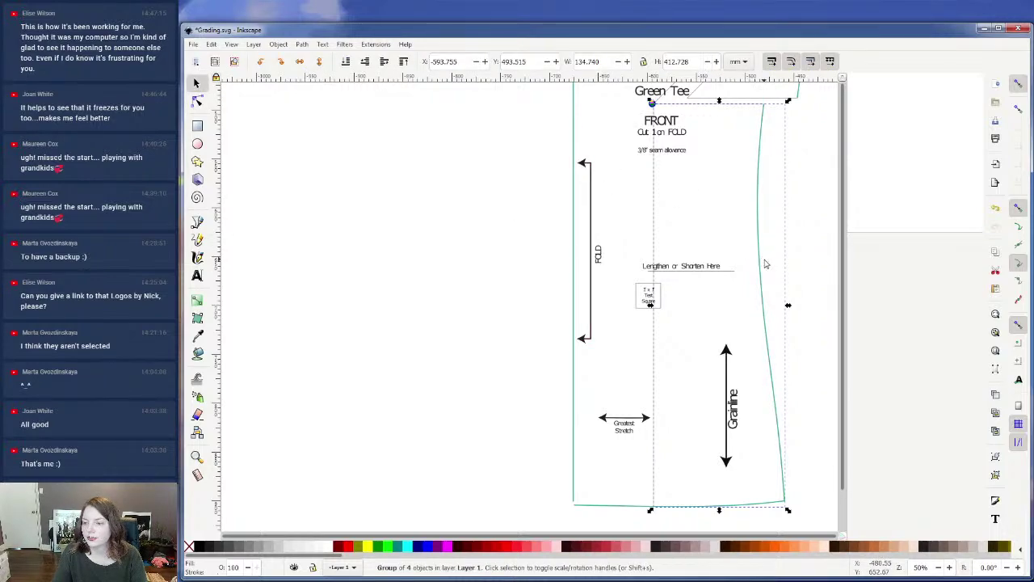
# - Move the lower side piece about 31 mm outward and 18 mm down, and return it and the underarm piece to the bust point
pyautogui.moveTo(768, 272); pyautogui.dragTo(796, 288)
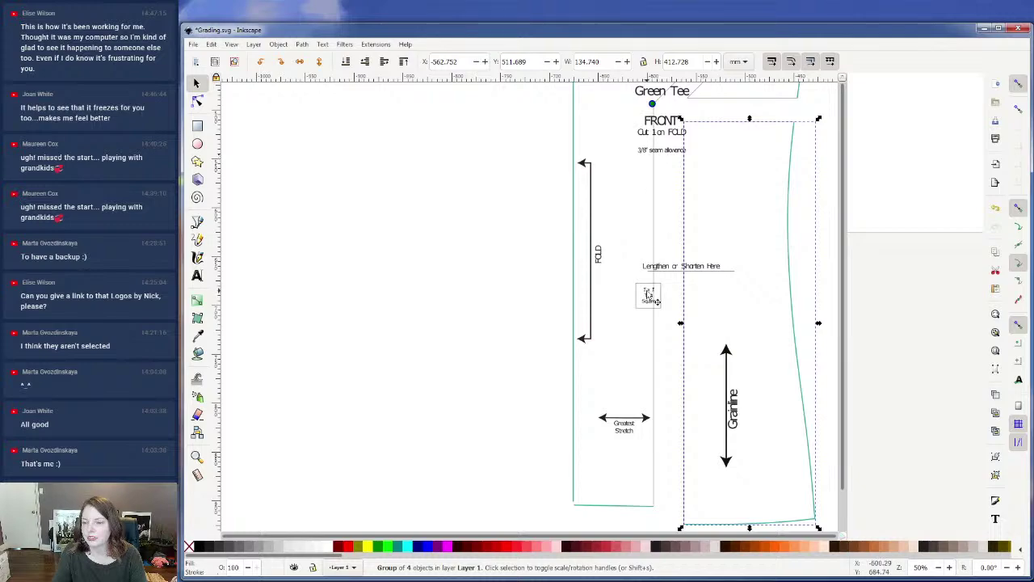
pyautogui.scroll(5, 651, 258)
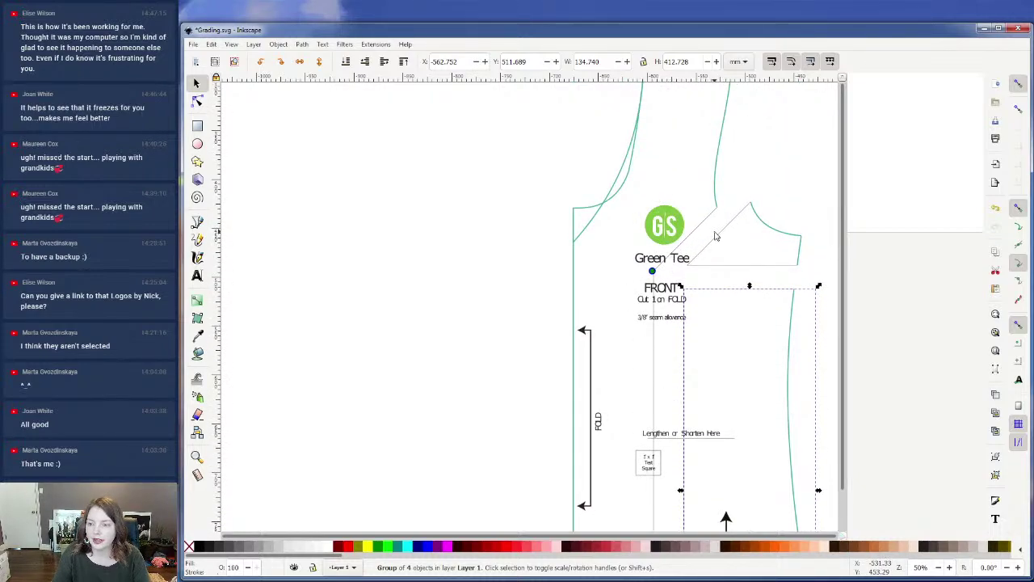
pyautogui.moveTo(715, 239); pyautogui.dragTo(682, 248)
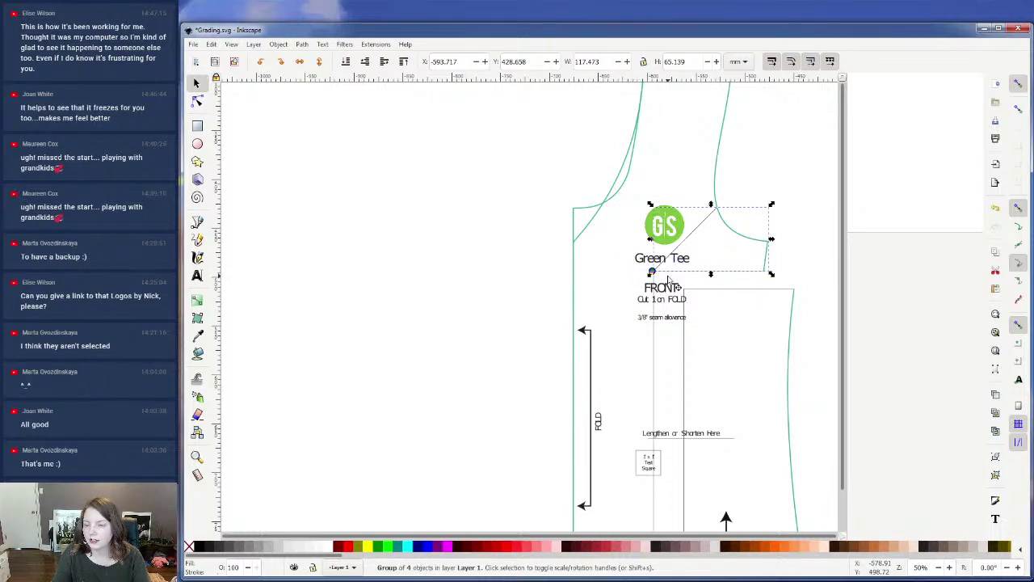
pyautogui.moveTo(725, 304); pyautogui.dragTo(679, 282)
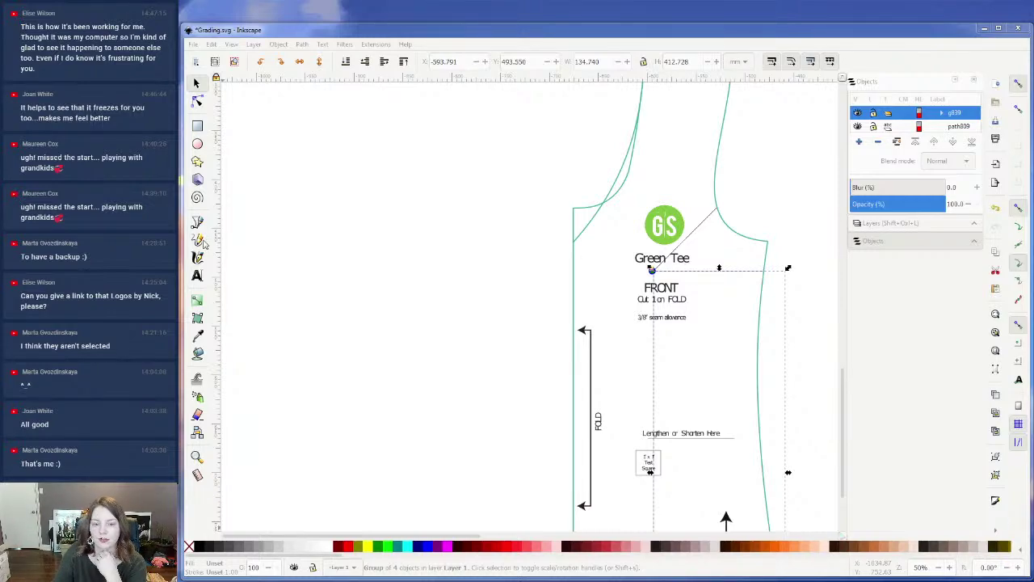
# - Set the selection measurement units and the document's display units to inches
pyautogui.click(745, 63)
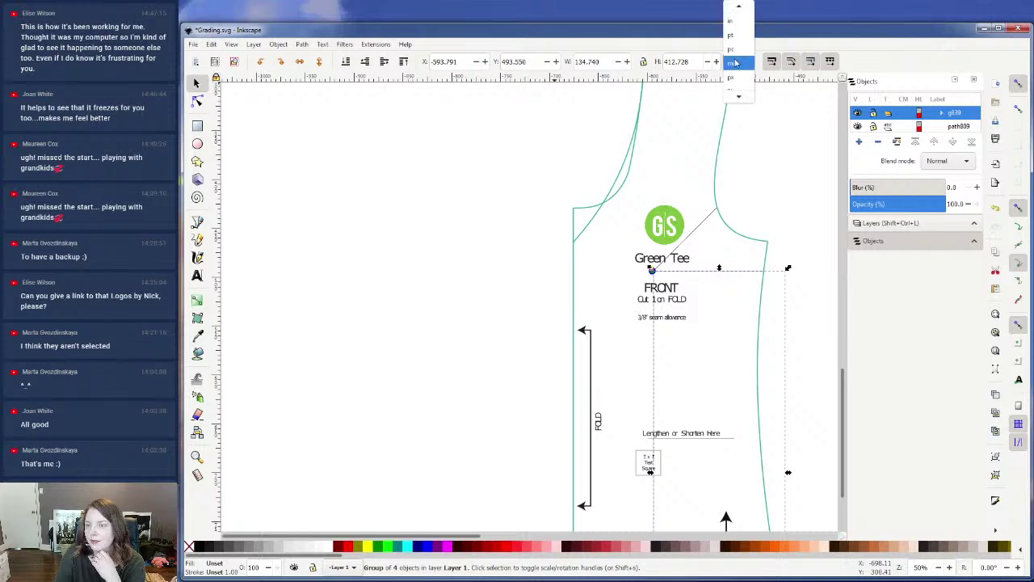
pyautogui.click(745, 25)
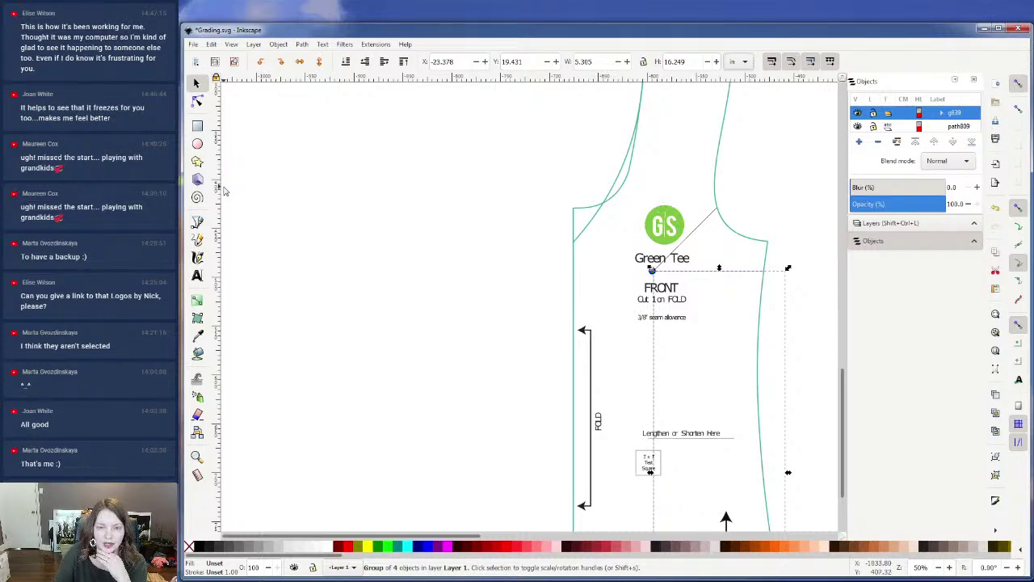
pyautogui.click(193, 43)
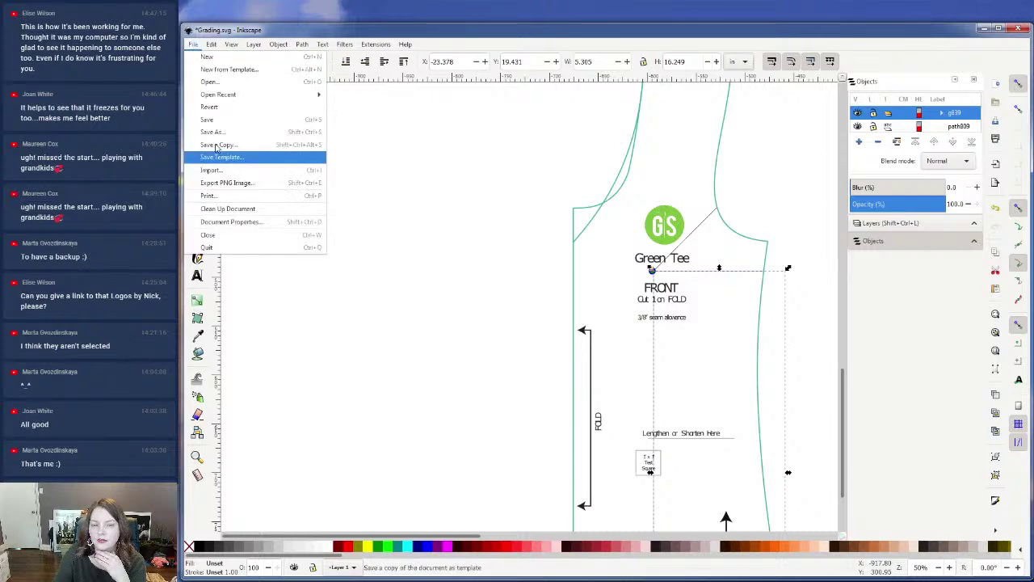
pyautogui.click(291, 216)
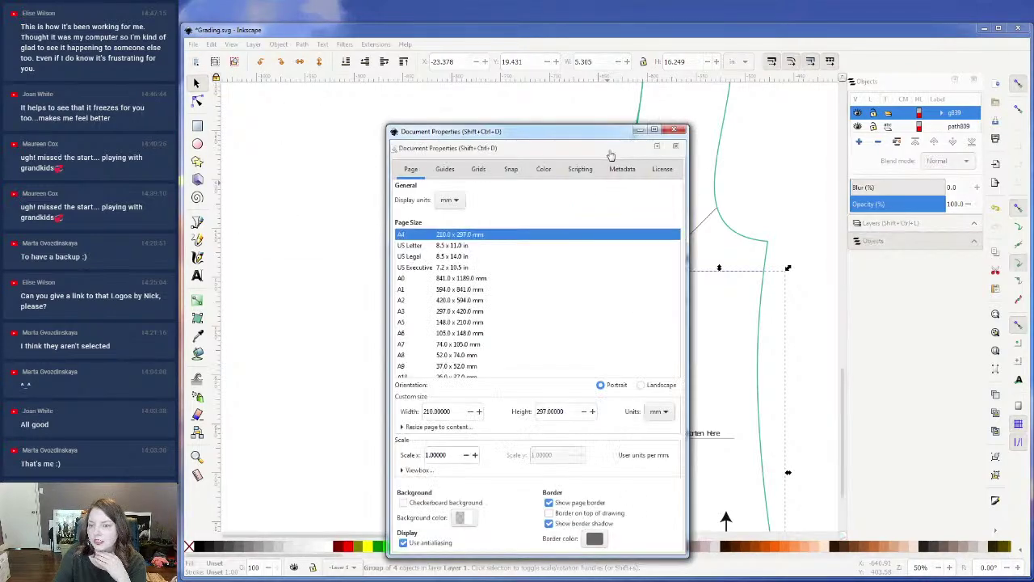
pyautogui.click(456, 202)
pyautogui.click(442, 159)
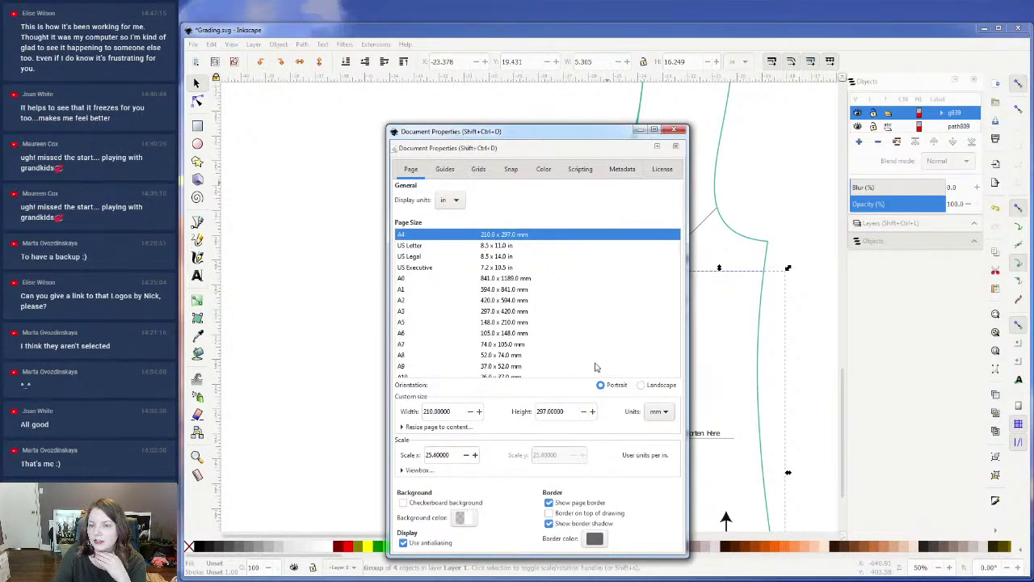
pyautogui.click(677, 130)
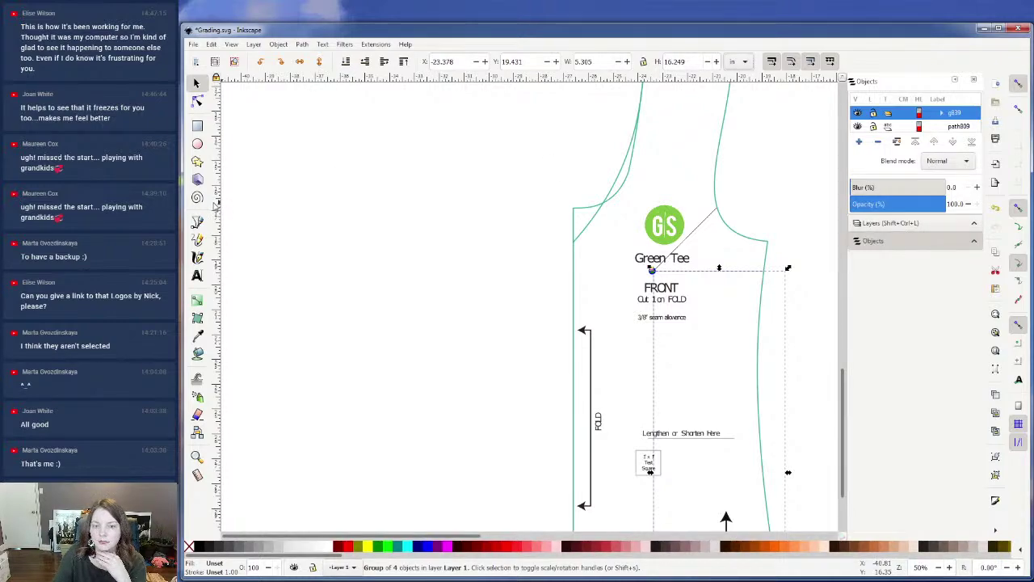
# - Place a vertical guide through the bust point and set its Y position to 20.437 inches
pyautogui.moveTo(216, 210); pyautogui.dragTo(653, 273)
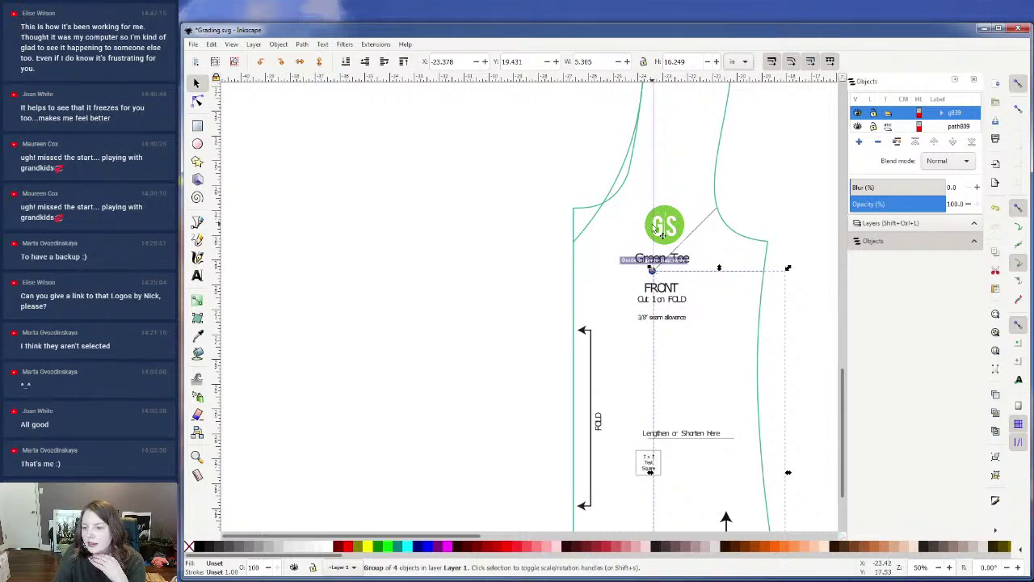
pyautogui.doubleClick(655, 171)
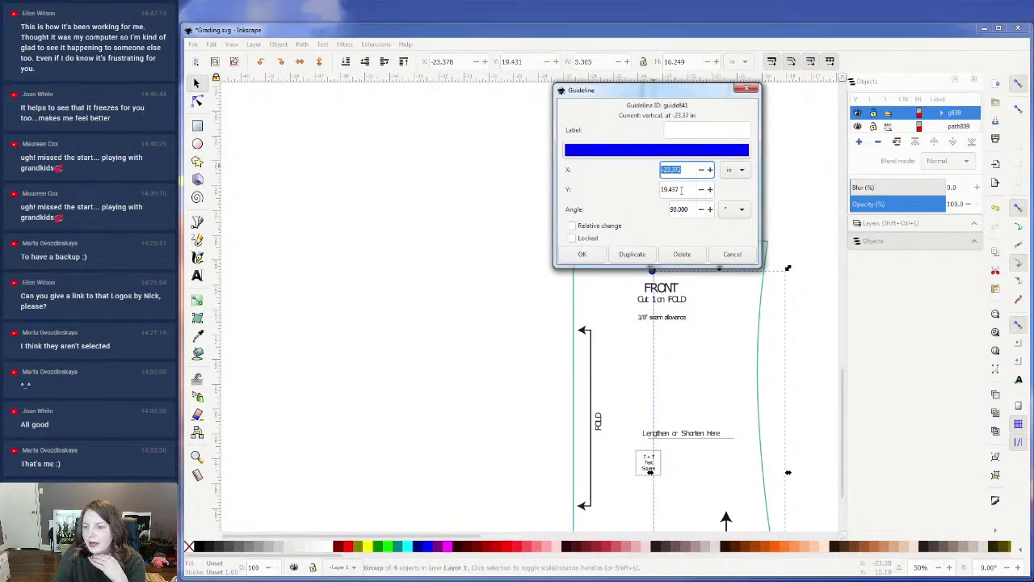
pyautogui.click(663, 189)
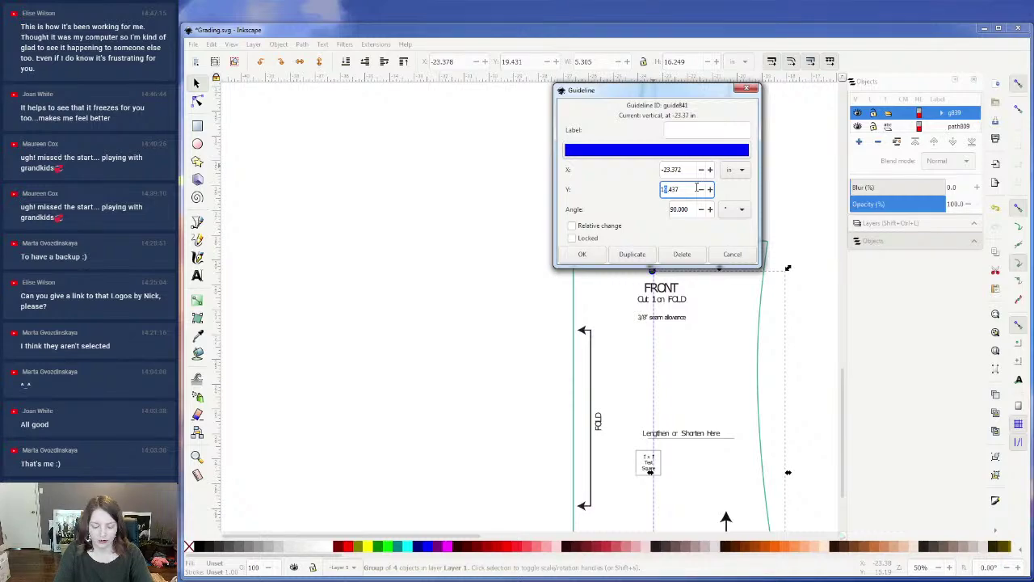
pyautogui.press('Delete')
pyautogui.press('Delete')
pyautogui.press('Delete')
pyautogui.write('20.')
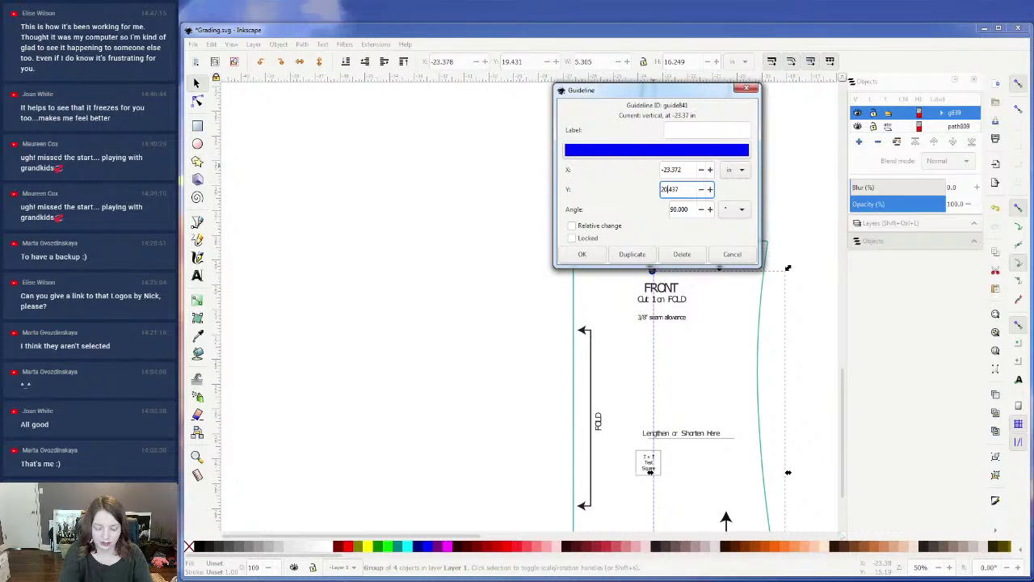
pyautogui.press('Return')
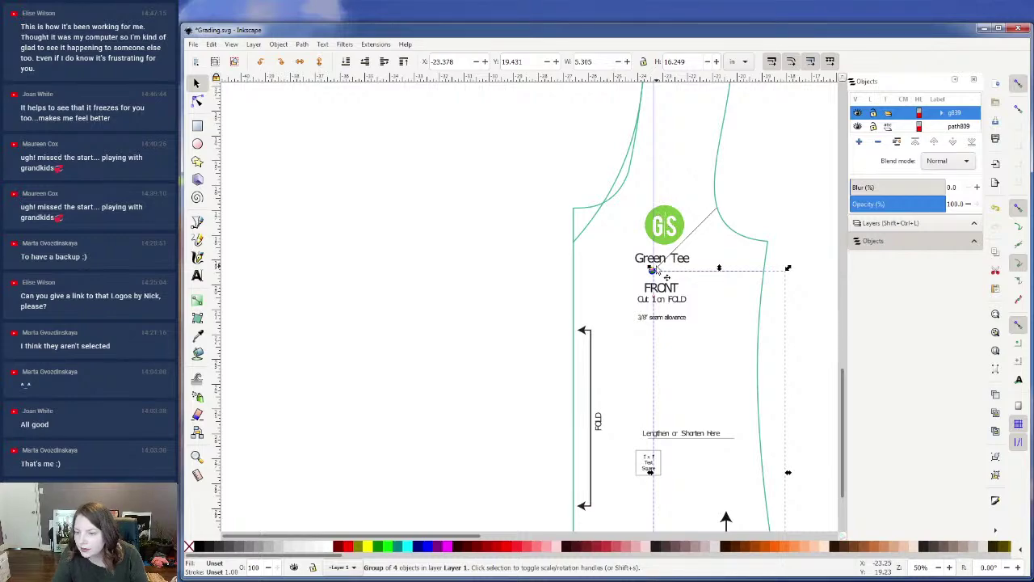
# - Review the vertical guide's properties and undo the last guide property changes
pyautogui.doubleClick(655, 199)
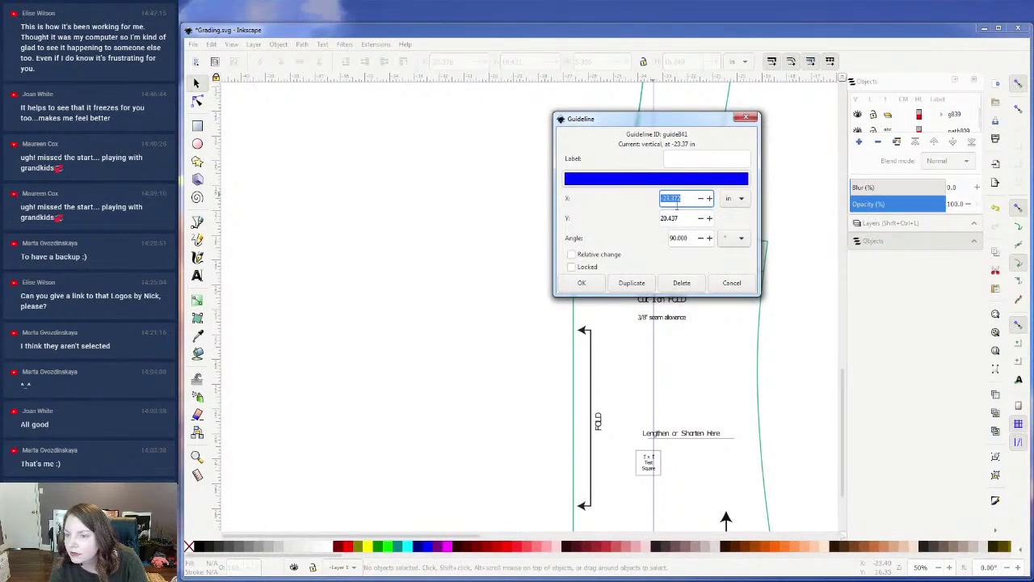
pyautogui.click(582, 284)
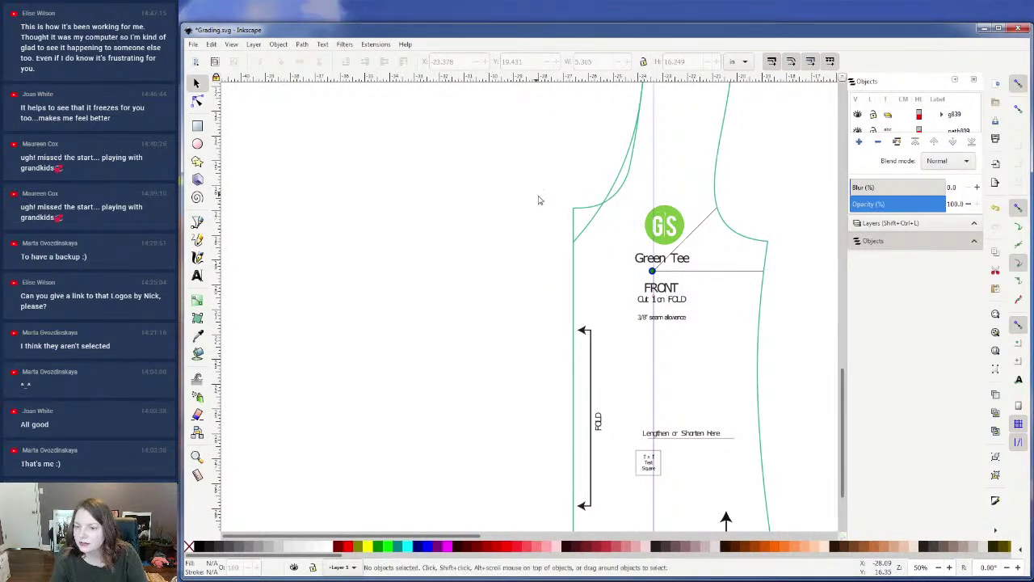
pyautogui.click(211, 44)
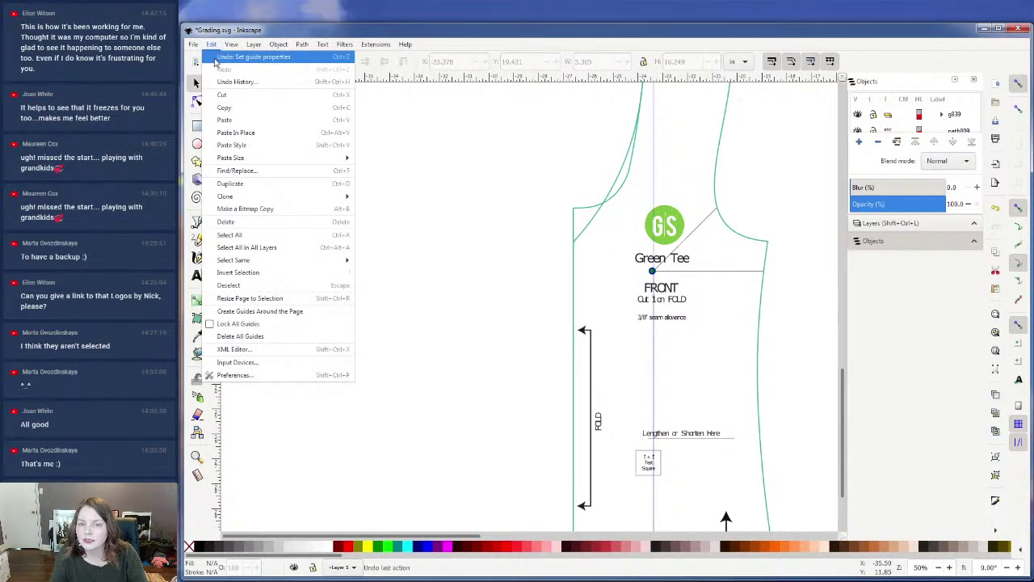
pyautogui.click(215, 61)
pyautogui.click(214, 44)
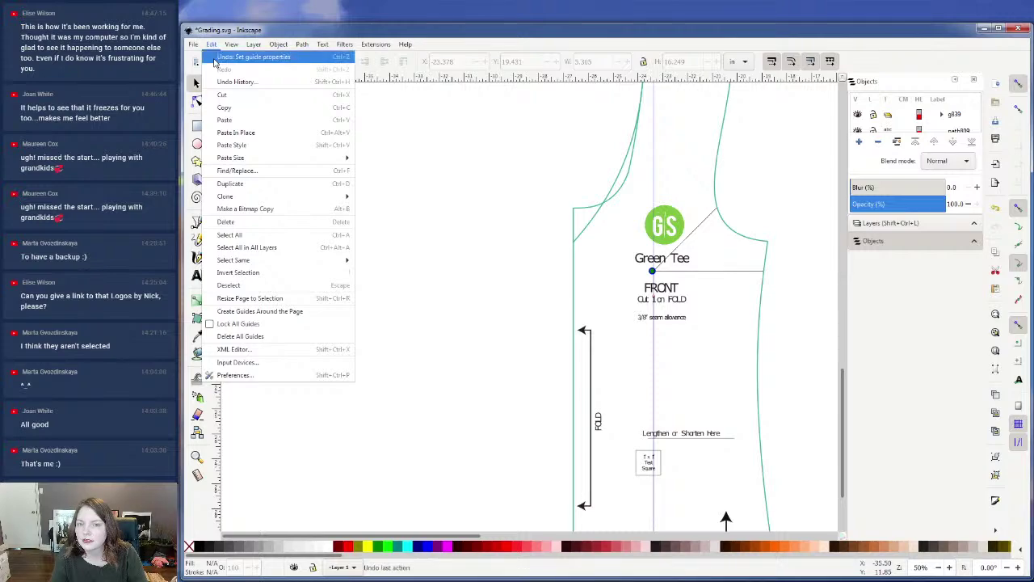
pyautogui.click(215, 61)
pyautogui.click(215, 46)
pyautogui.click(214, 61)
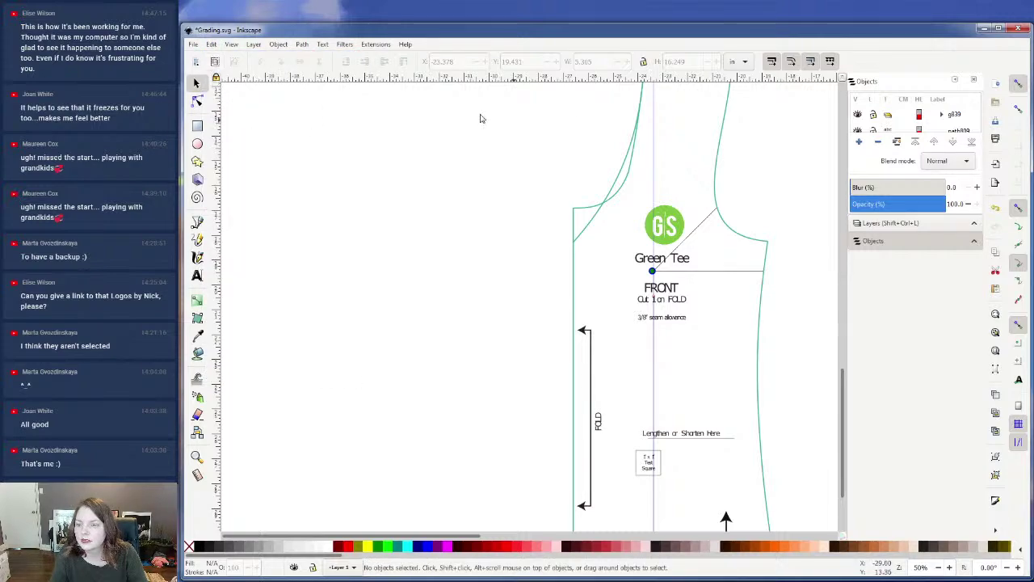
# - Nudge the vertical guide slightly at the bust point and set its Y position to 14.848 inches
pyautogui.moveTo(655, 140); pyautogui.dragTo(655, 138)
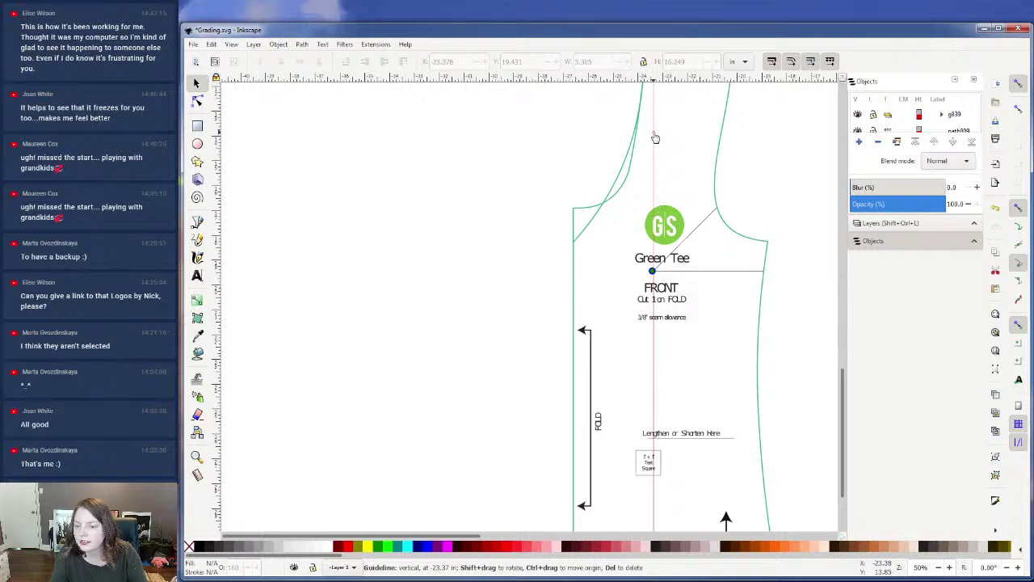
pyautogui.doubleClick(655, 138)
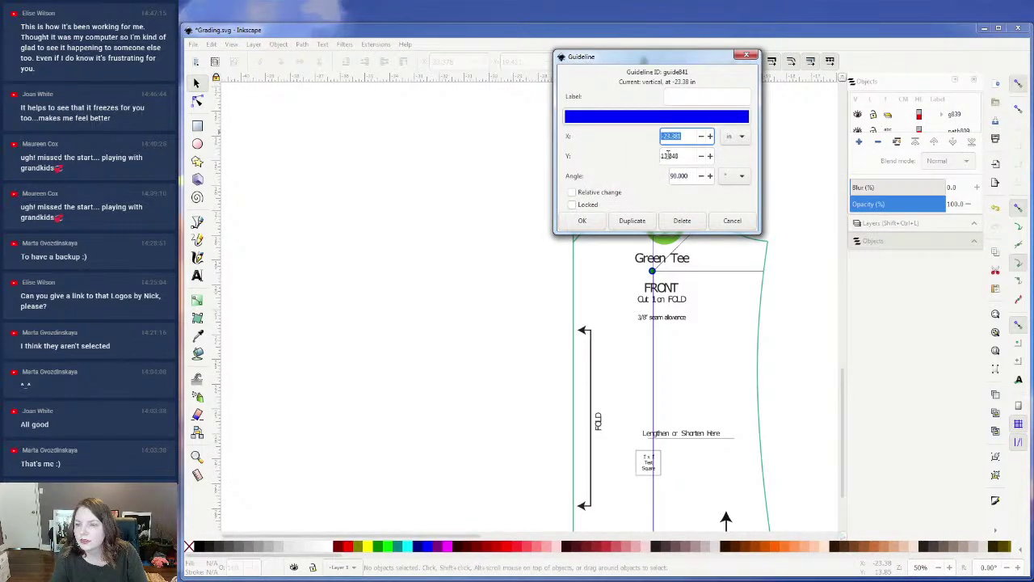
pyautogui.click(667, 156)
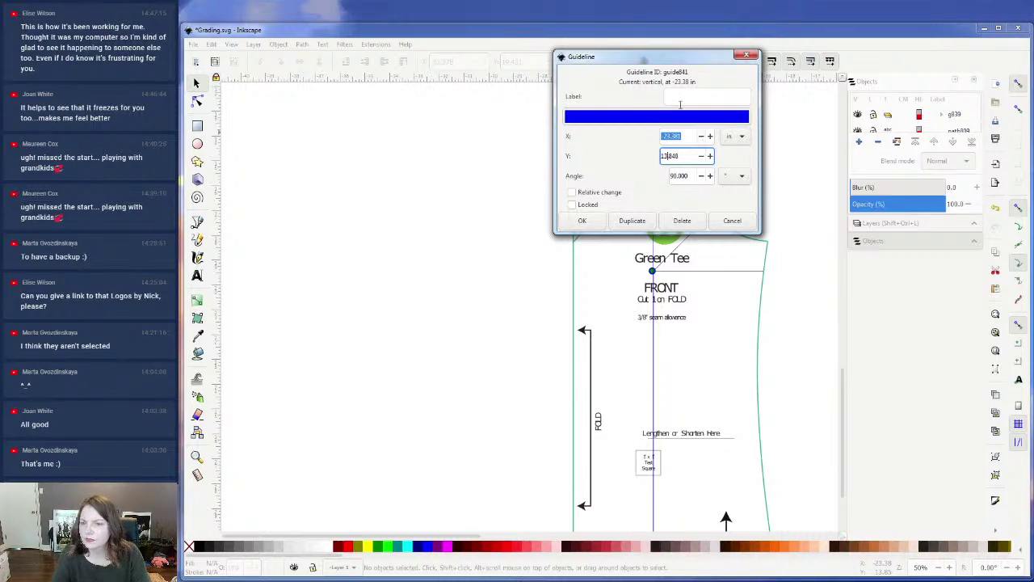
pyautogui.moveTo(652, 62); pyautogui.dragTo(630, 200)
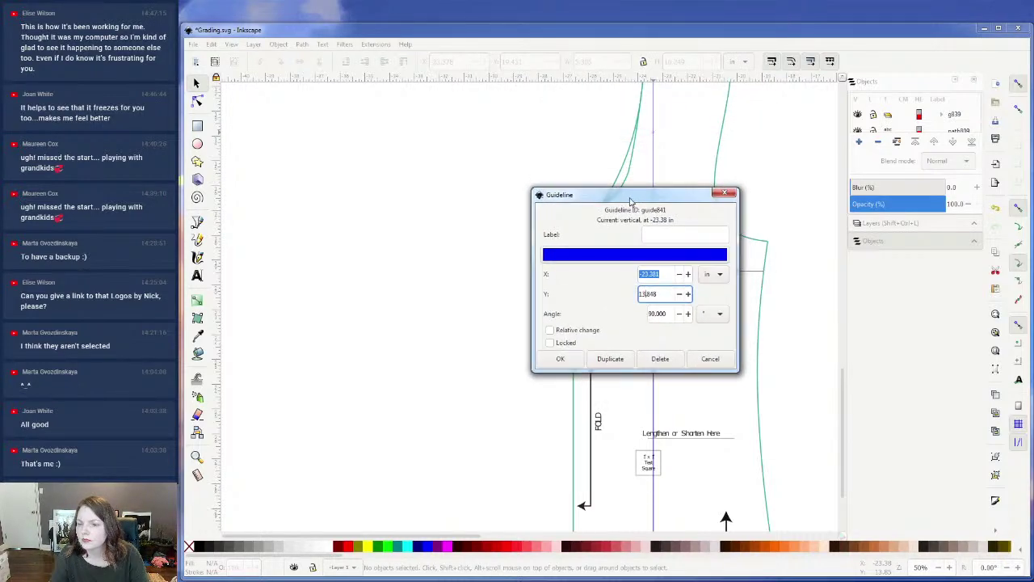
pyautogui.click(726, 193)
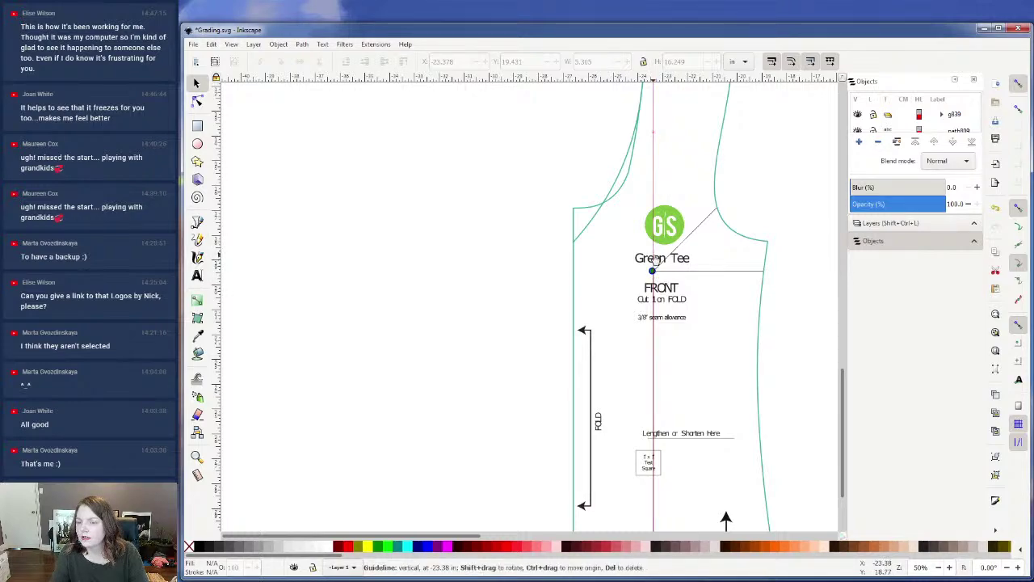
pyautogui.doubleClick(653, 255)
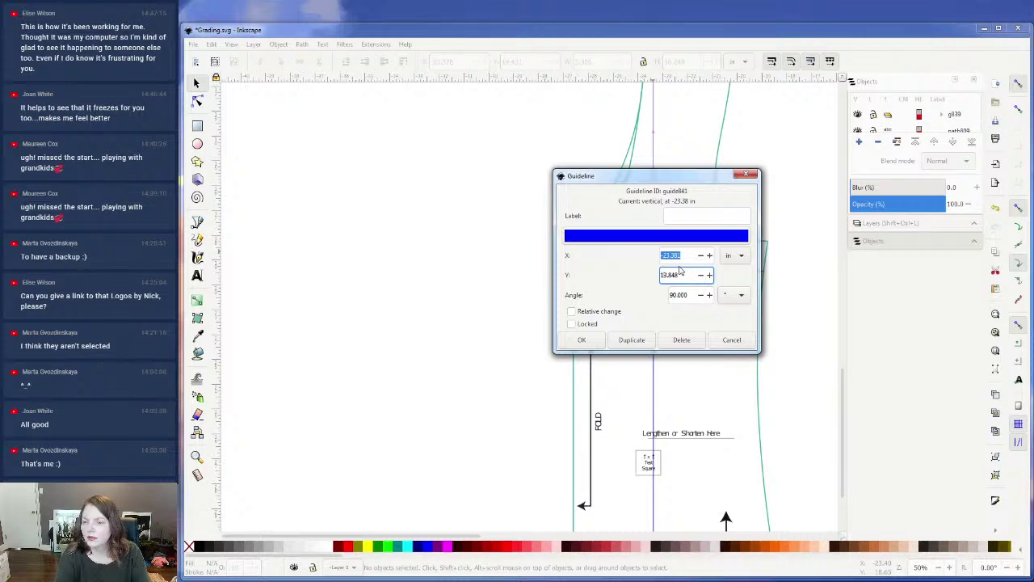
pyautogui.scroll(1, 679, 274)
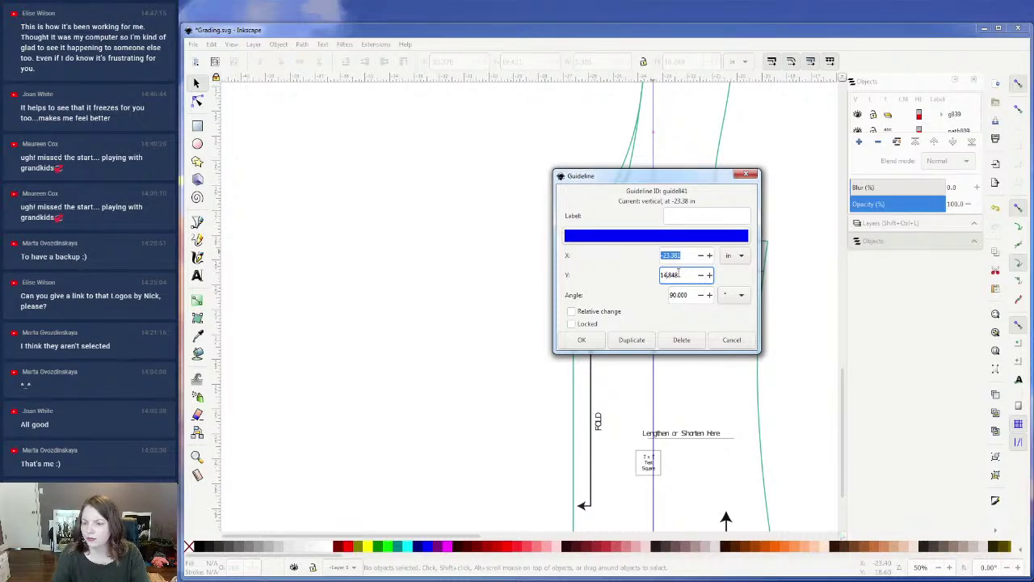
pyautogui.click(584, 339)
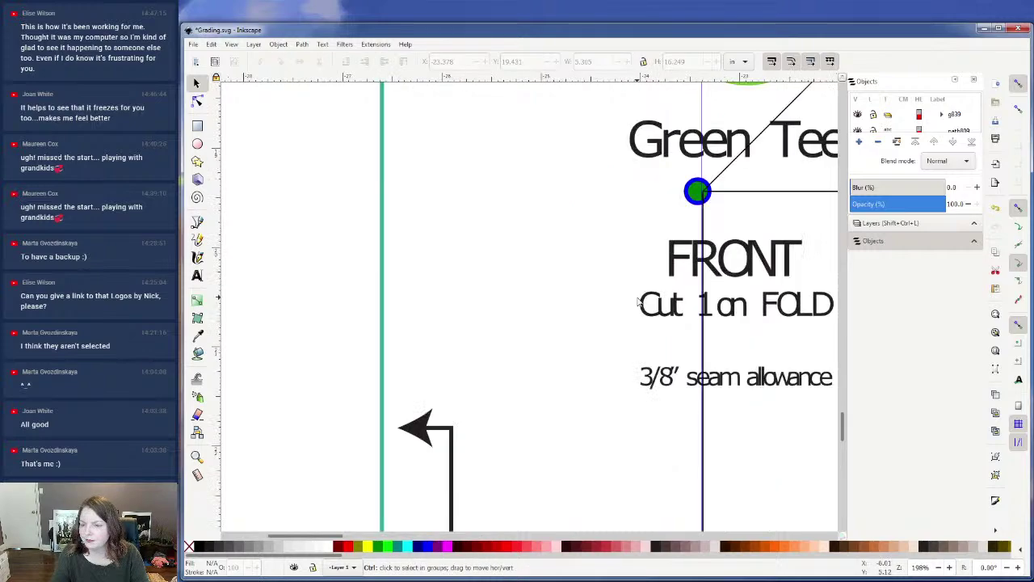
# - Set the vertical guide's Y position to 15.848 inches
pyautogui.scroll(4, 629, 254)
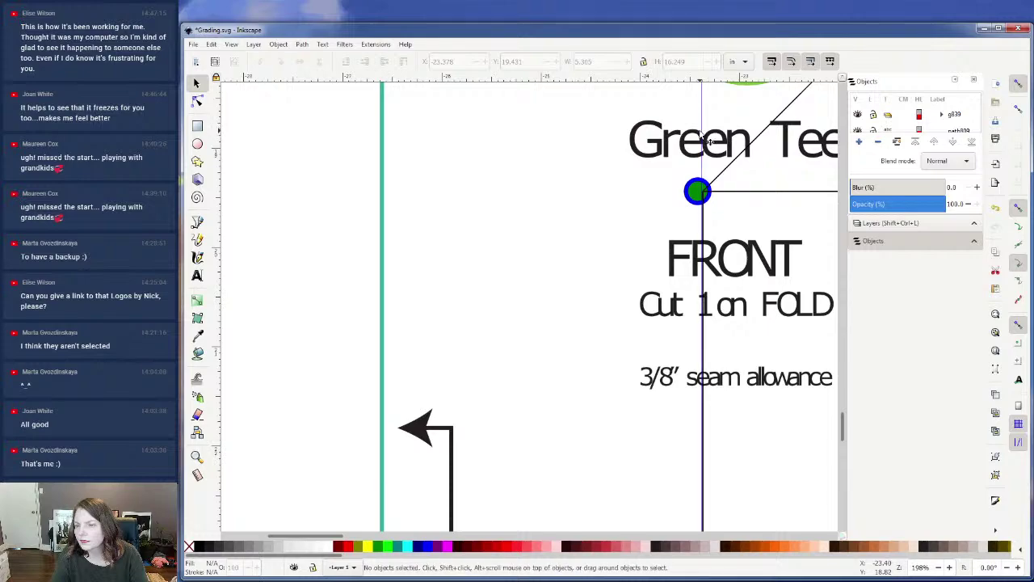
pyautogui.click(708, 140)
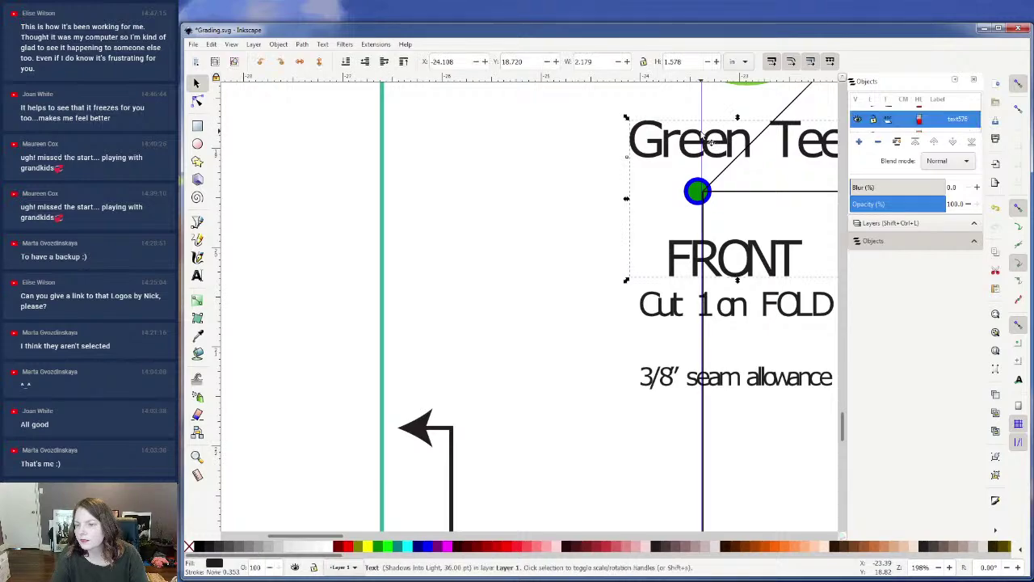
pyautogui.click(702, 117)
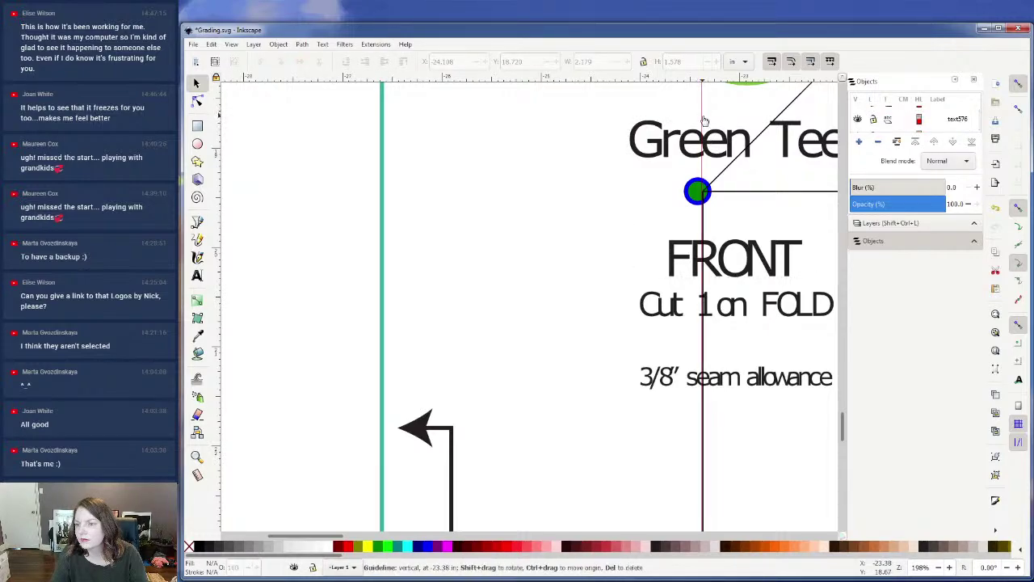
pyautogui.doubleClick(703, 119)
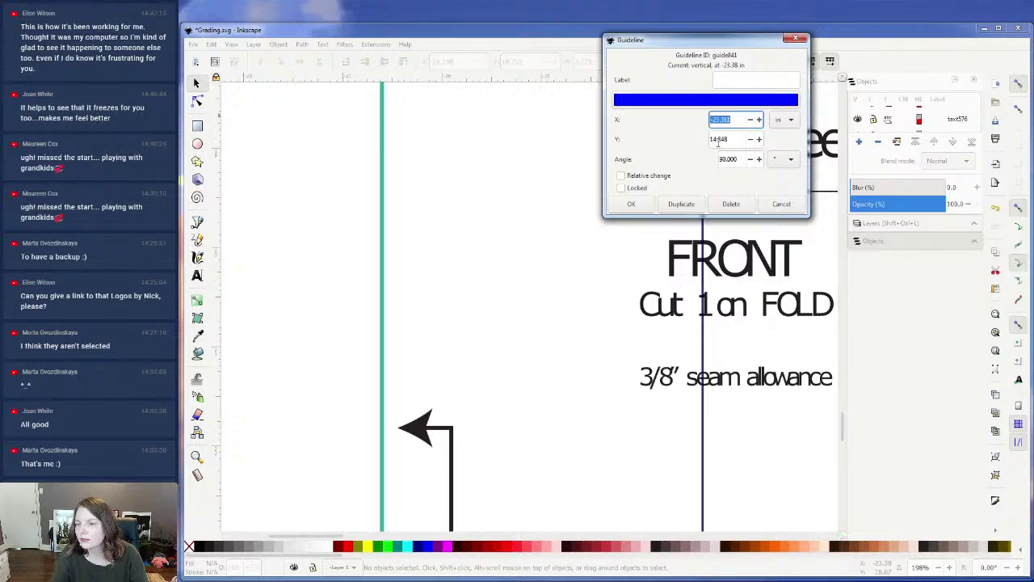
pyautogui.click(717, 140)
pyautogui.press('BackSpace')
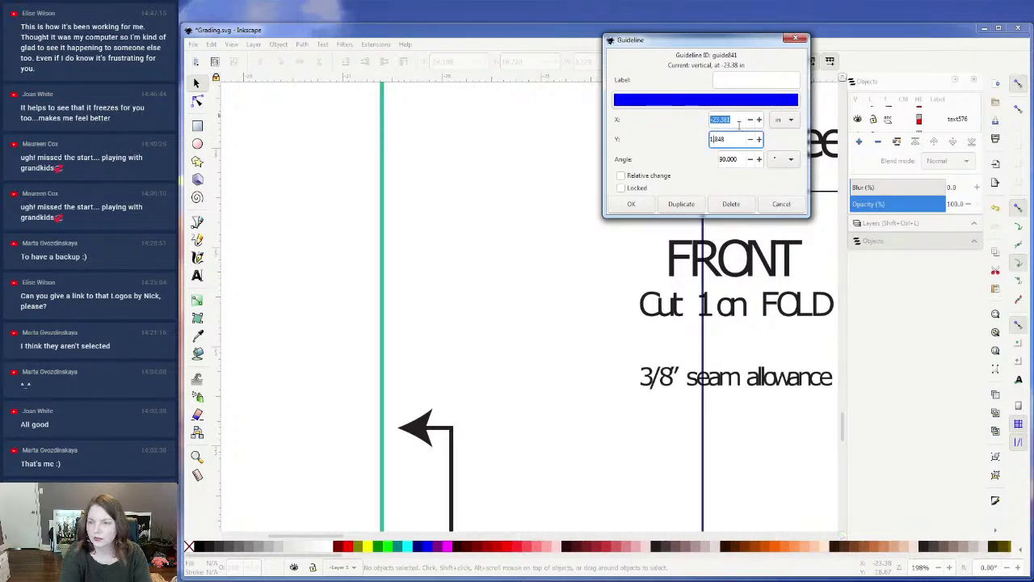
pyautogui.write('5')
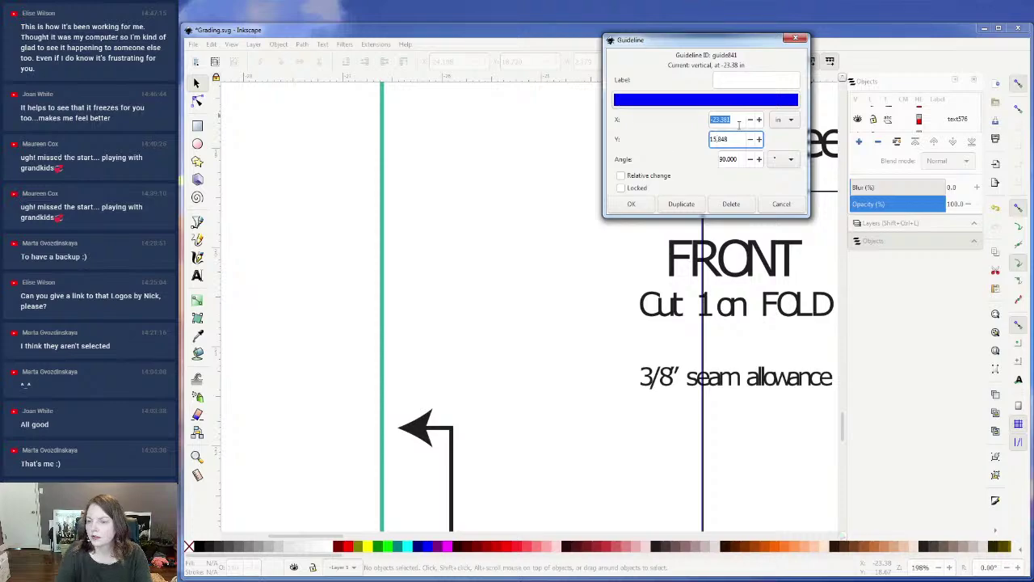
pyautogui.click(632, 204)
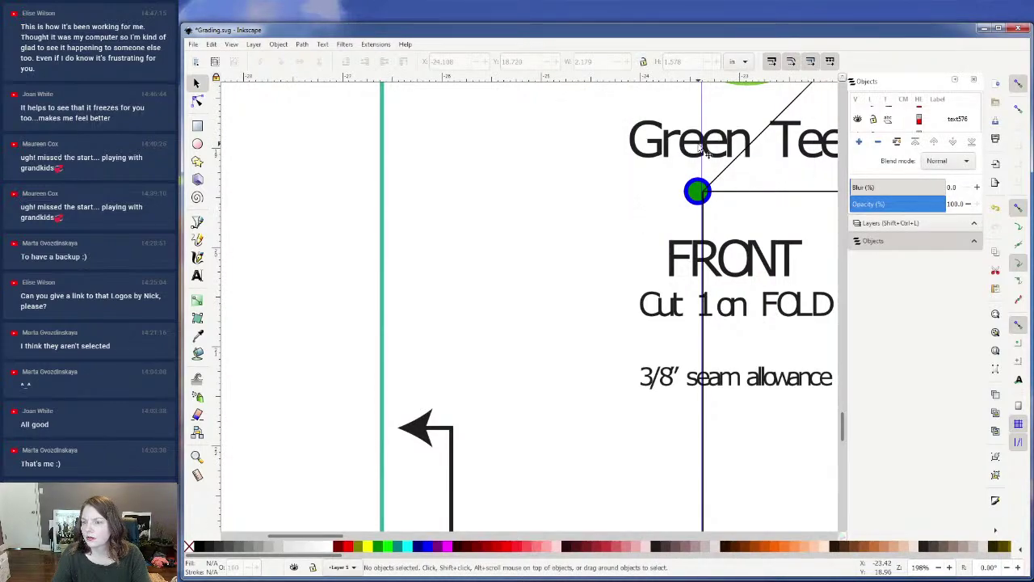
# - Realign the vertical guide with the vertical cut line and set its X position to -22.370 inches
pyautogui.moveTo(702, 121)
pyautogui.mouseDown()
pyautogui.moveTo(743, 117)
pyautogui.moveTo(703, 122)
pyautogui.mouseUp()
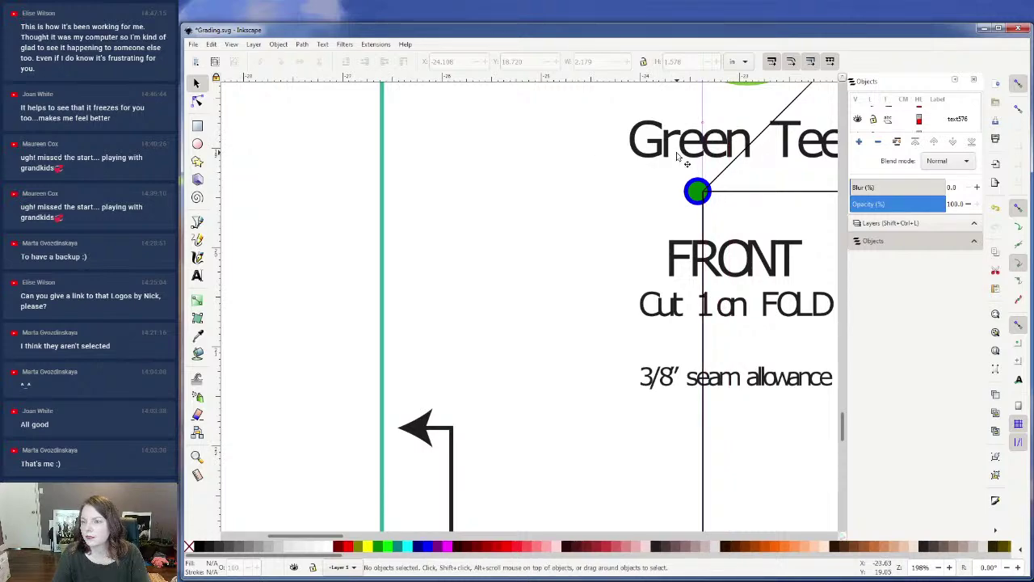
pyautogui.scroll(-6, 701, 145)
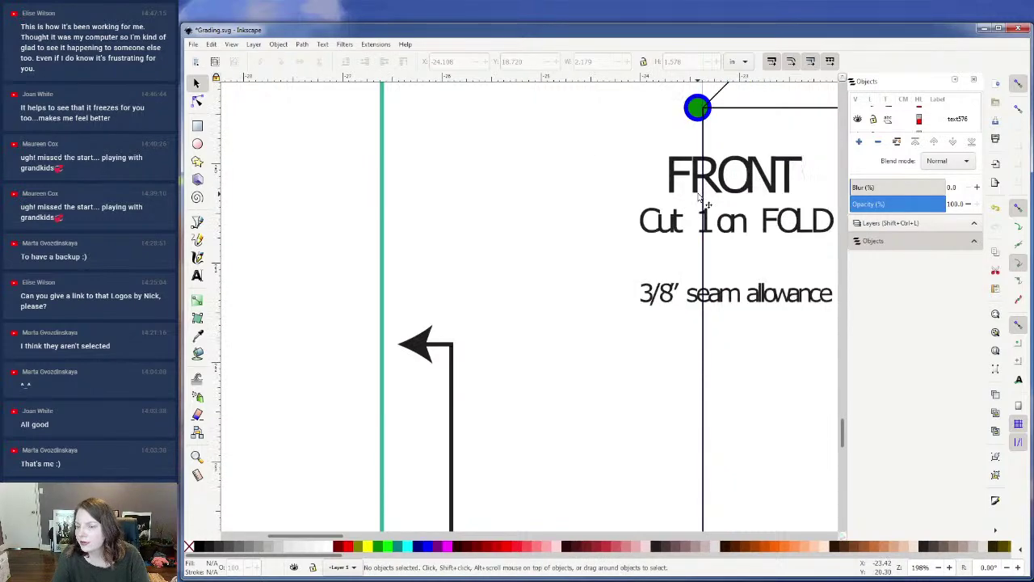
pyautogui.keyDown('ctrl'); pyautogui.scroll(-3, 701, 194); pyautogui.keyUp('ctrl')
pyautogui.scroll(3, 699, 199)
pyautogui.scroll(1, 700, 200)
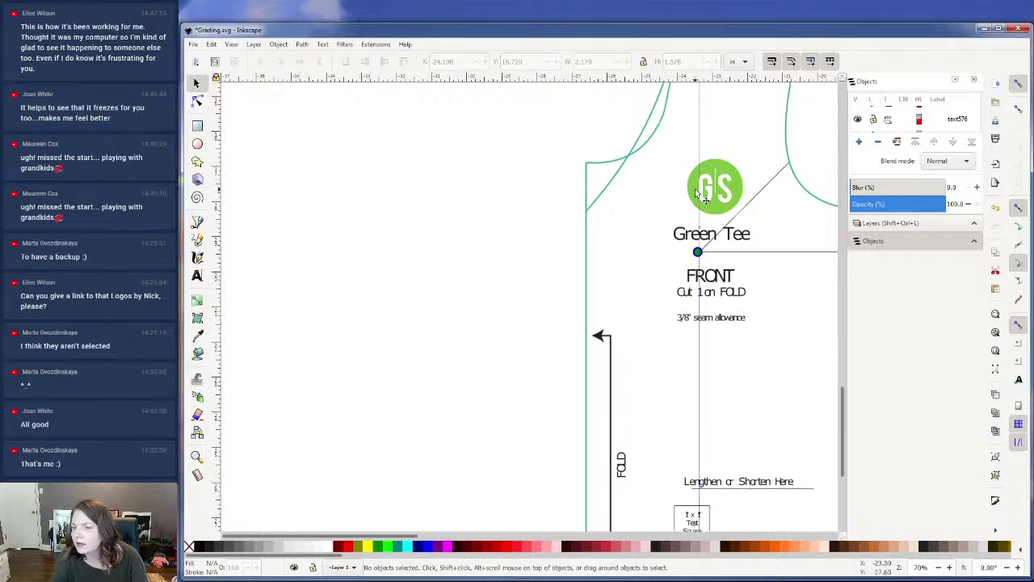
pyautogui.doubleClick(701, 233)
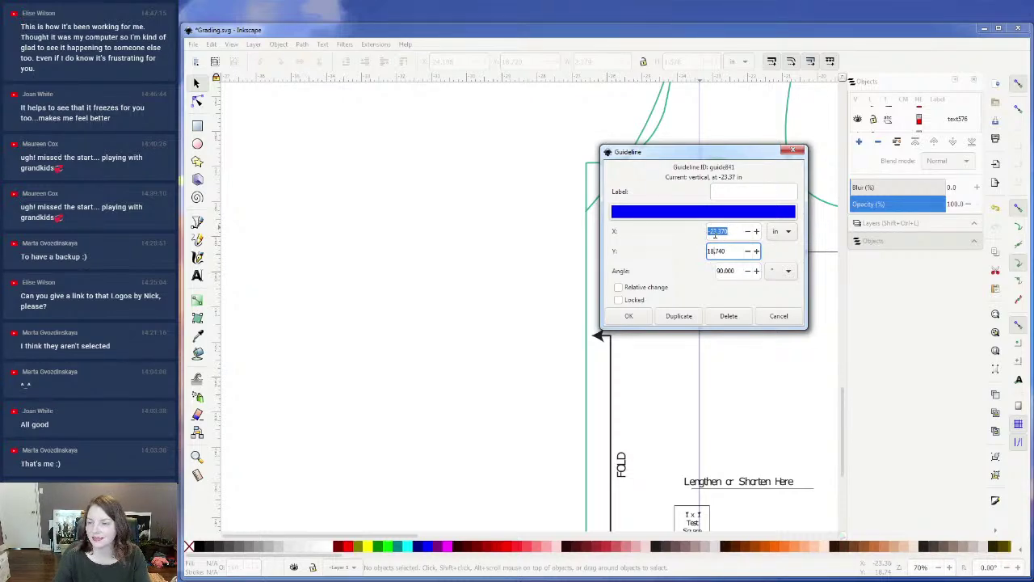
pyautogui.click(713, 231)
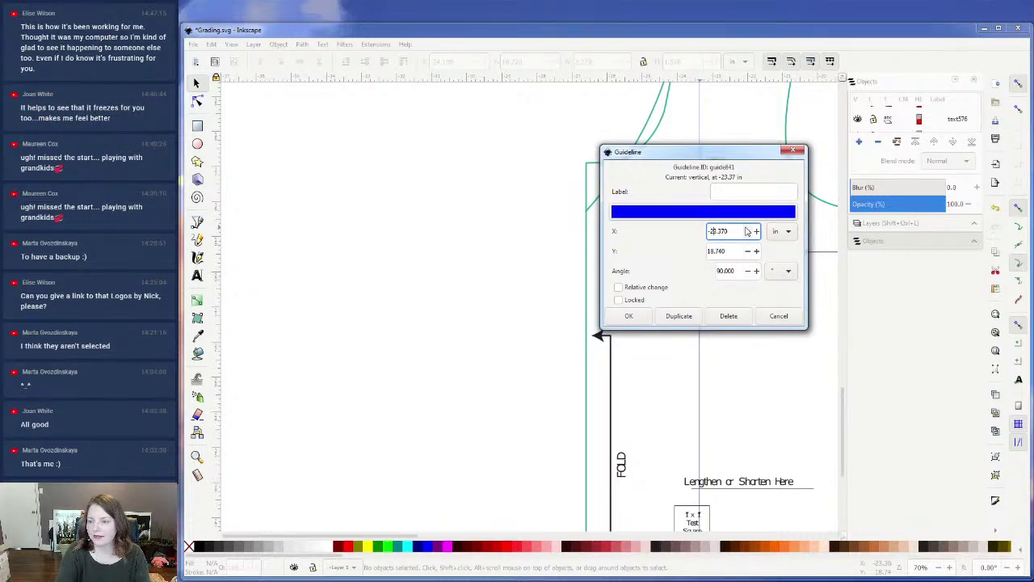
pyautogui.write('2')
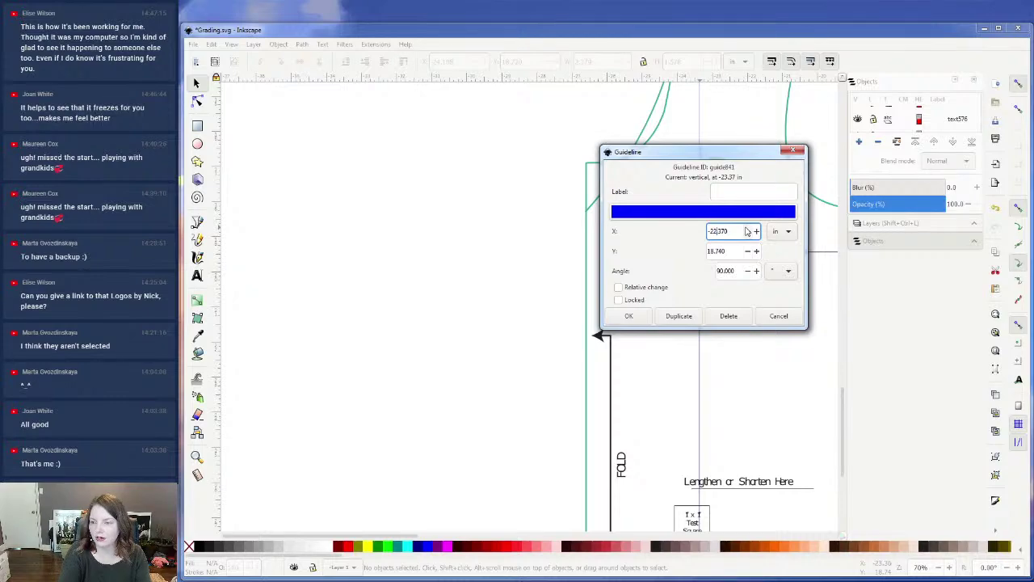
pyautogui.click(628, 316)
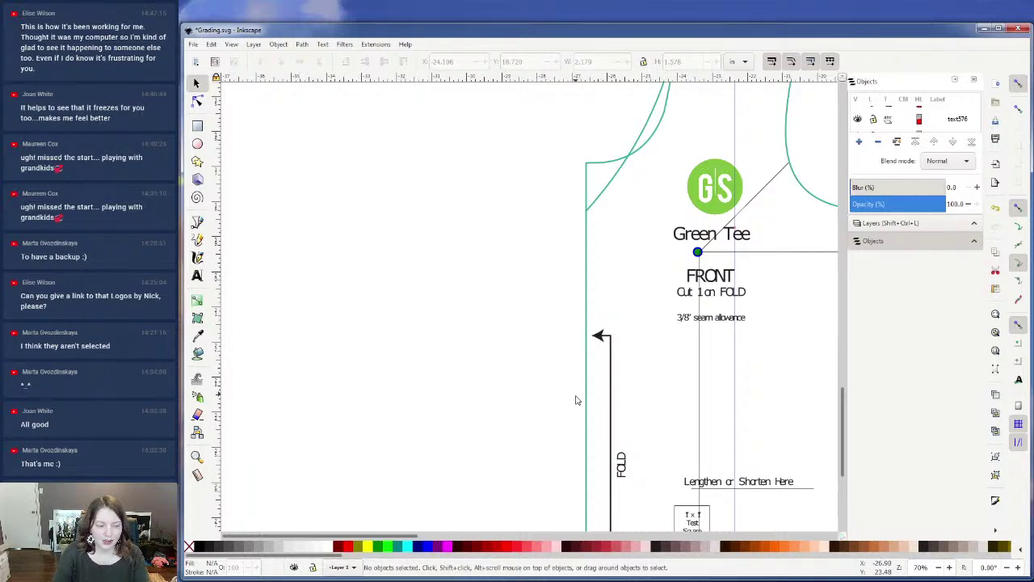
# - Move the upper side piece's rotation centre to the armhole end of the diagonal cut and rotate the piece about -19.71° to the vertical guide
pyautogui.moveTo(415, 540); pyautogui.dragTo(460, 541)
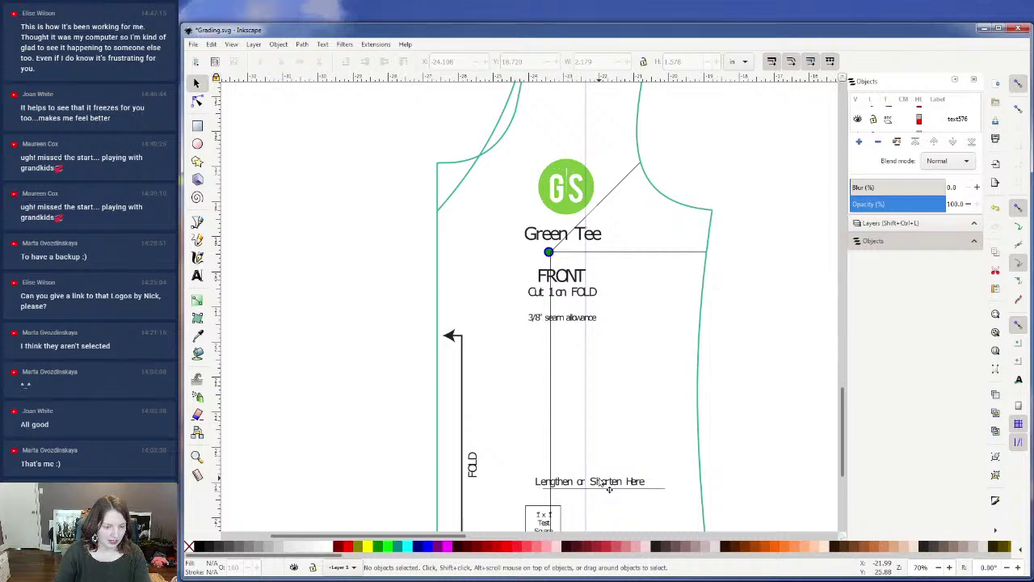
pyautogui.click(651, 183)
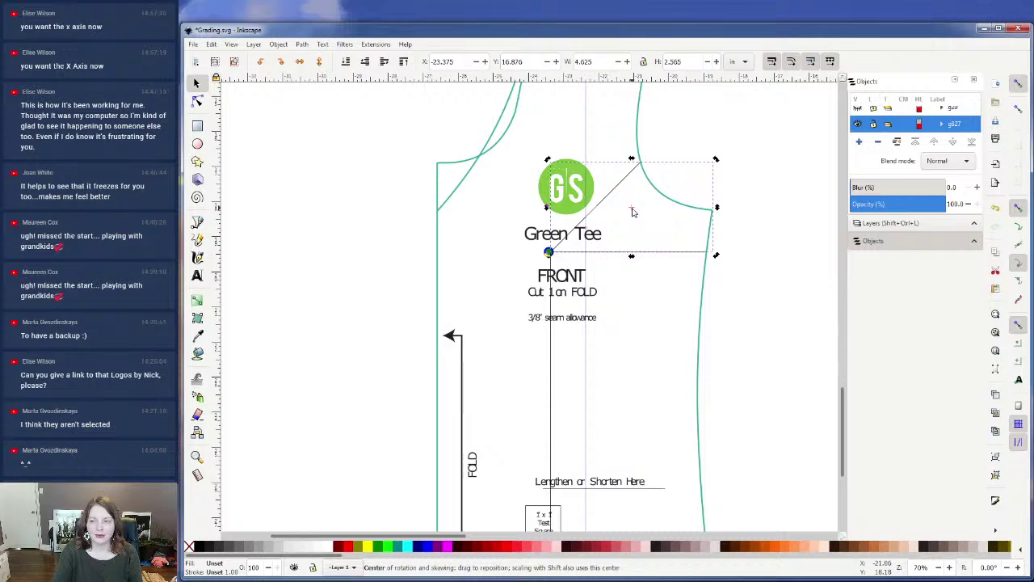
pyautogui.moveTo(634, 212); pyautogui.dragTo(647, 212)
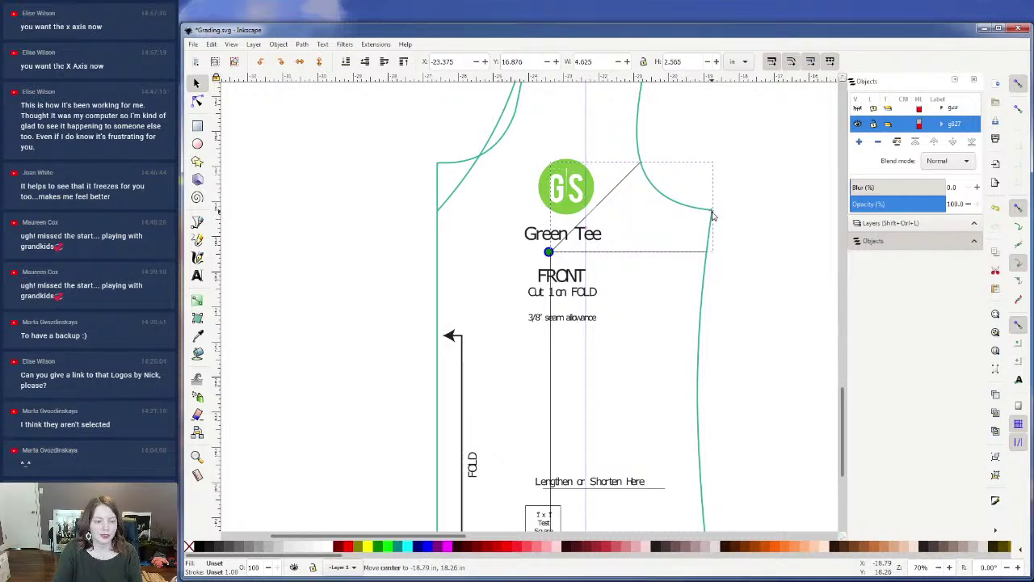
pyautogui.moveTo(712, 216); pyautogui.dragTo(712, 216)
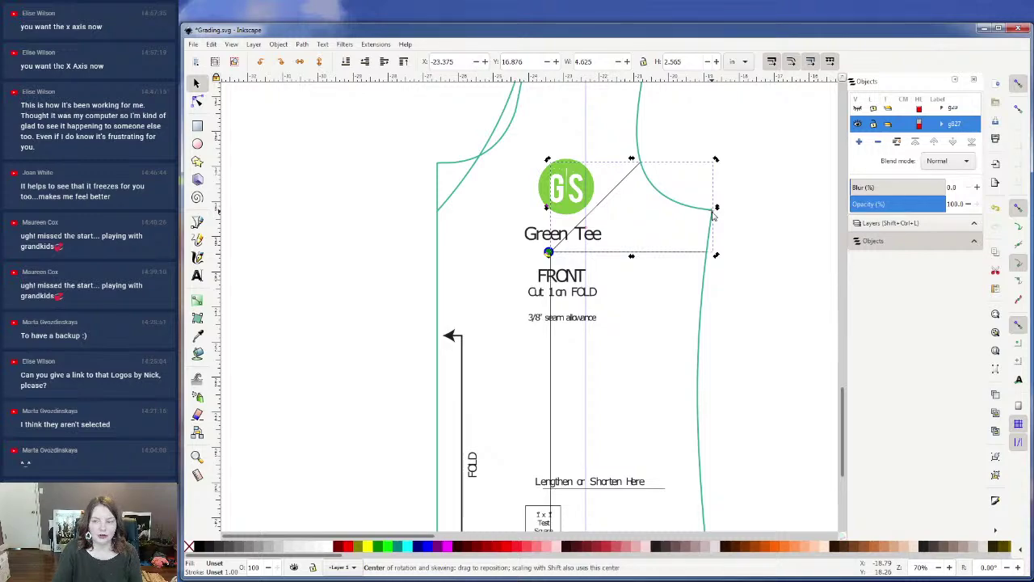
pyautogui.click(634, 179)
pyautogui.moveTo(714, 212); pyautogui.dragTo(640, 167)
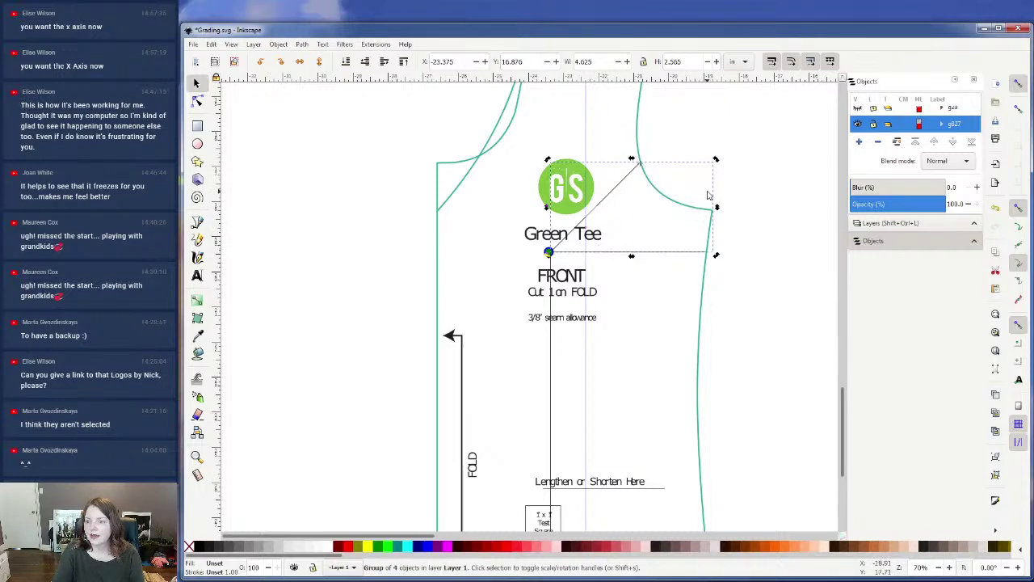
pyautogui.moveTo(716, 161); pyautogui.dragTo(690, 149)
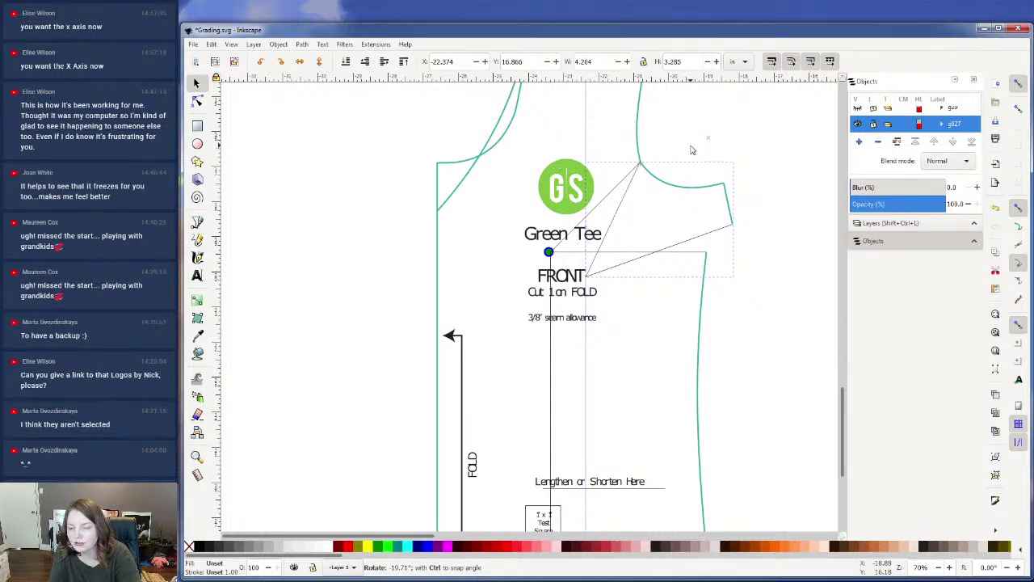
pyautogui.moveTo(691, 149); pyautogui.dragTo(690, 149)
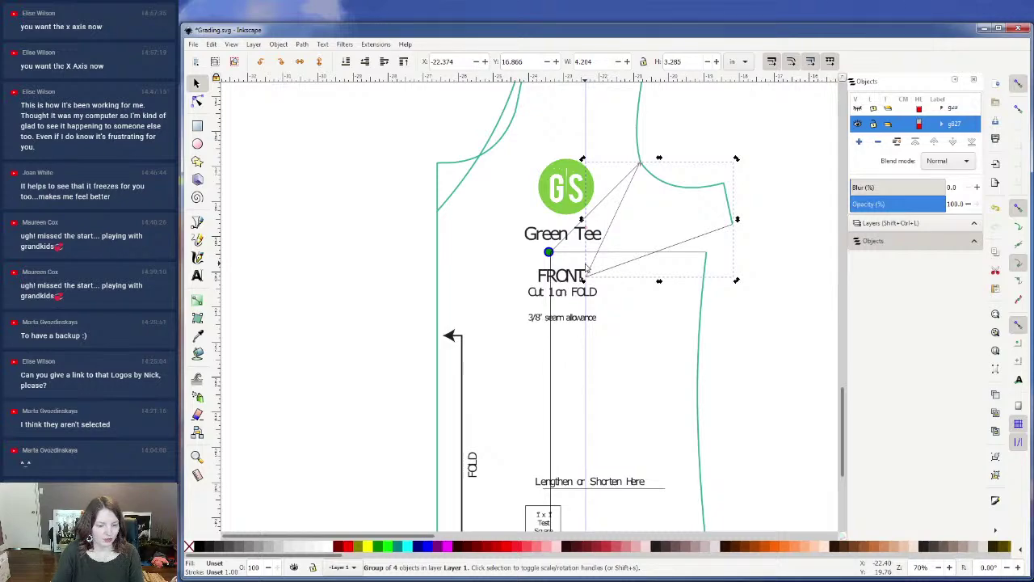
# - Move the lower side piece so its inner upper corner meets the rotated upper piece's tip at the vertical guide
pyautogui.click(579, 263)
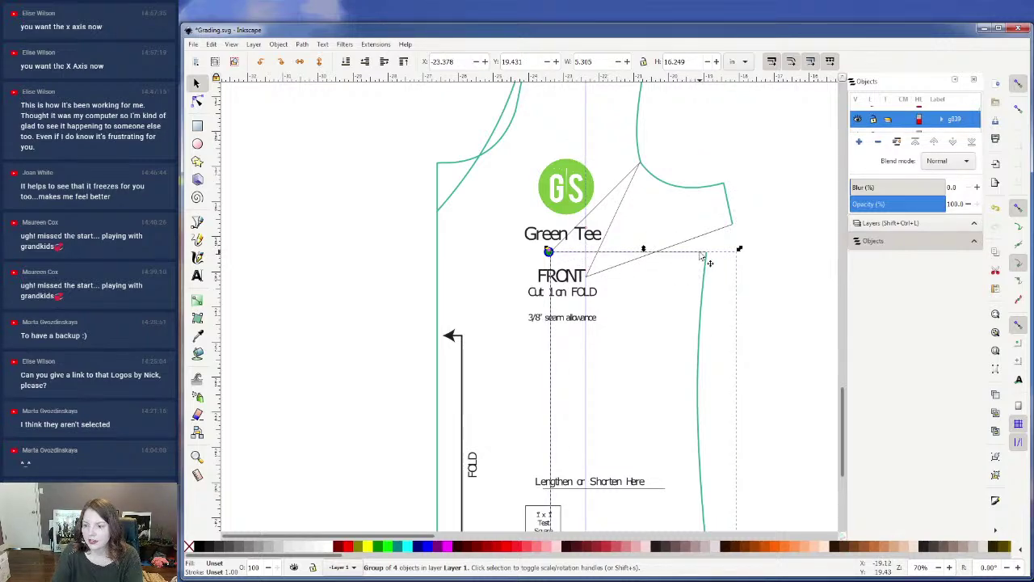
pyautogui.moveTo(708, 261); pyautogui.dragTo(734, 292)
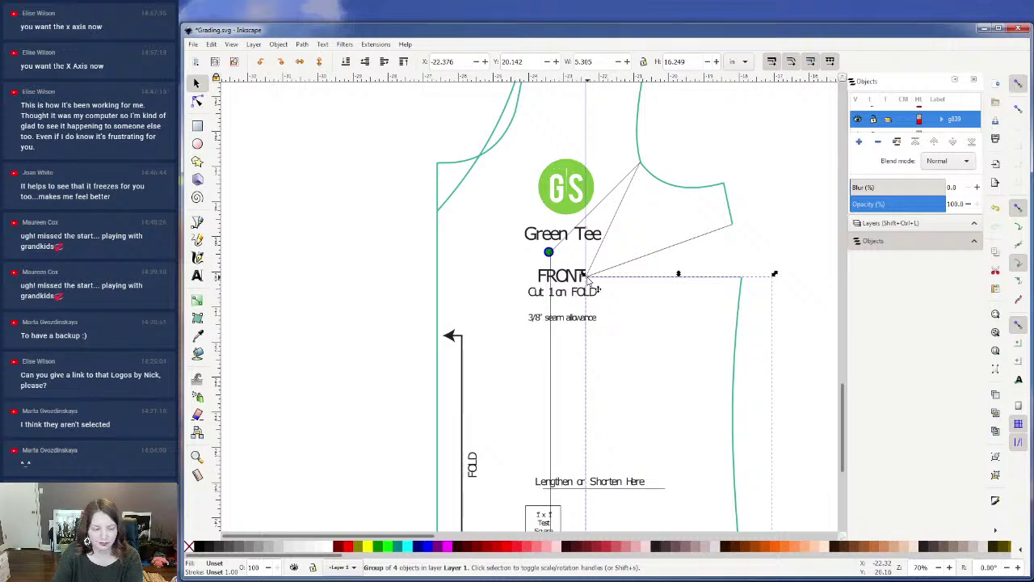
pyautogui.click(790, 235)
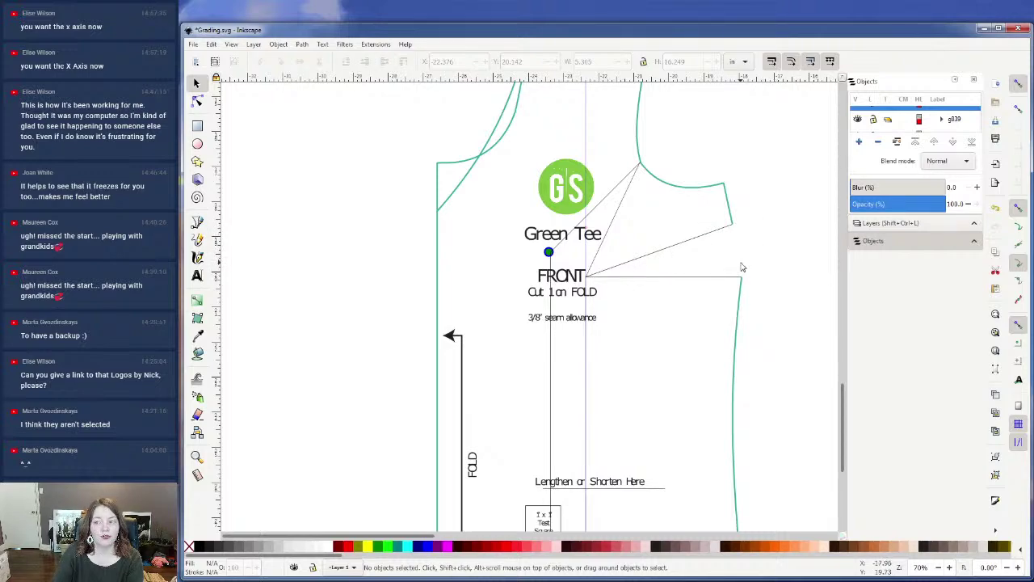
# - Move the lower side piece's rotation centre to its inner upper corner at the vertical guide
pyautogui.scroll(-1, 741, 267)
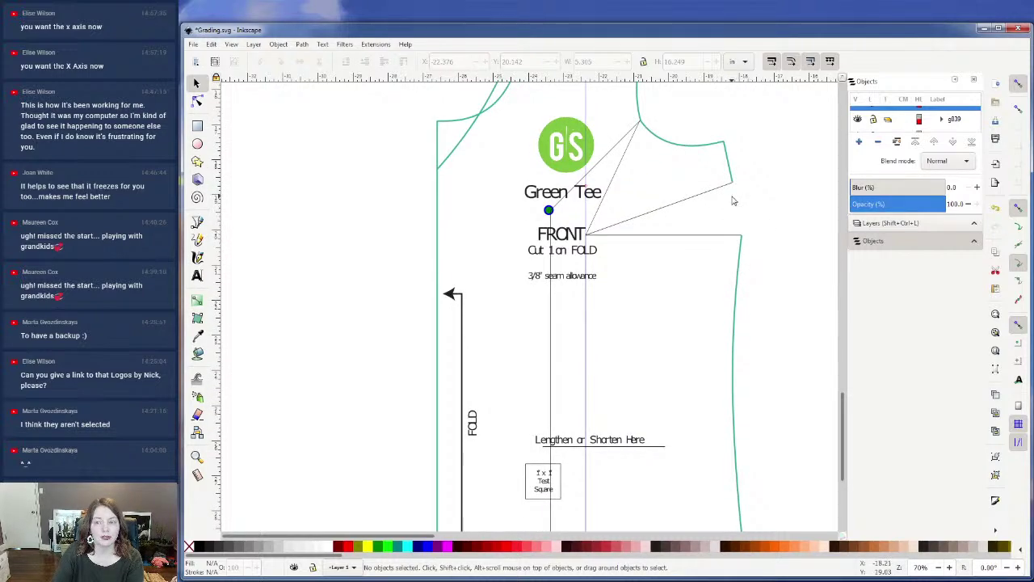
pyautogui.scroll(-9, 746, 251)
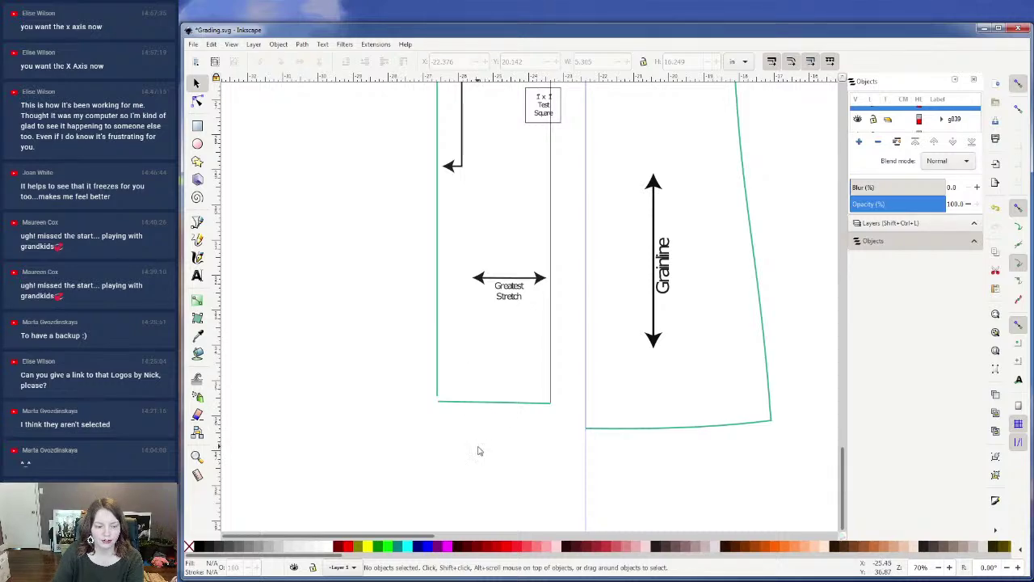
pyautogui.scroll(6, 531, 425)
pyautogui.scroll(2, 537, 425)
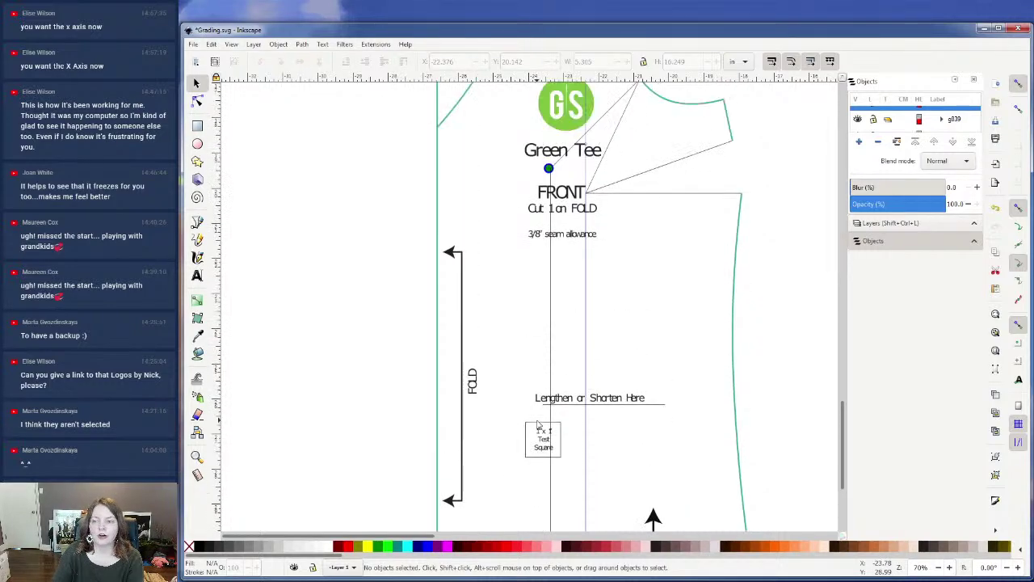
pyautogui.click(700, 196)
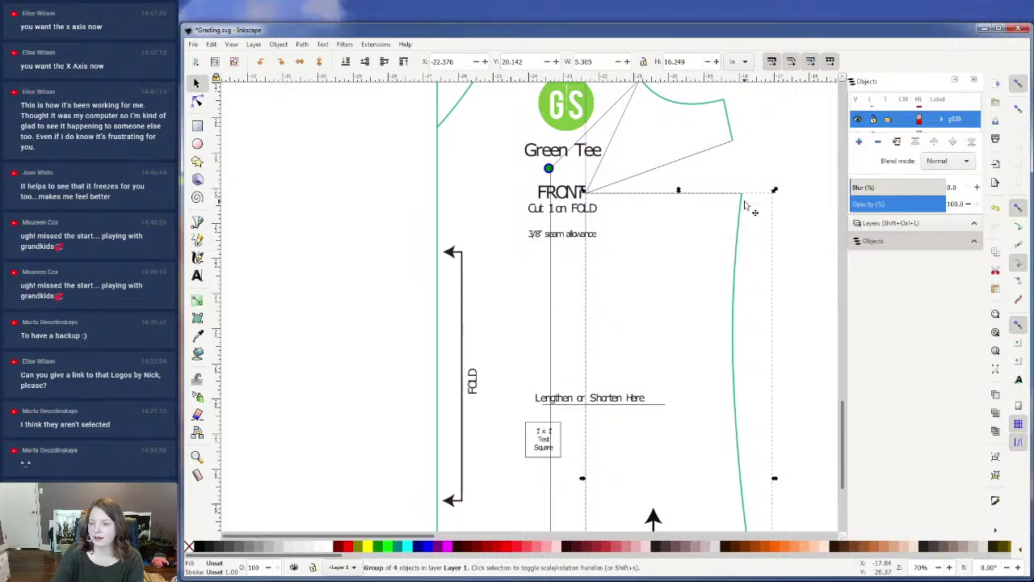
pyautogui.click(683, 239)
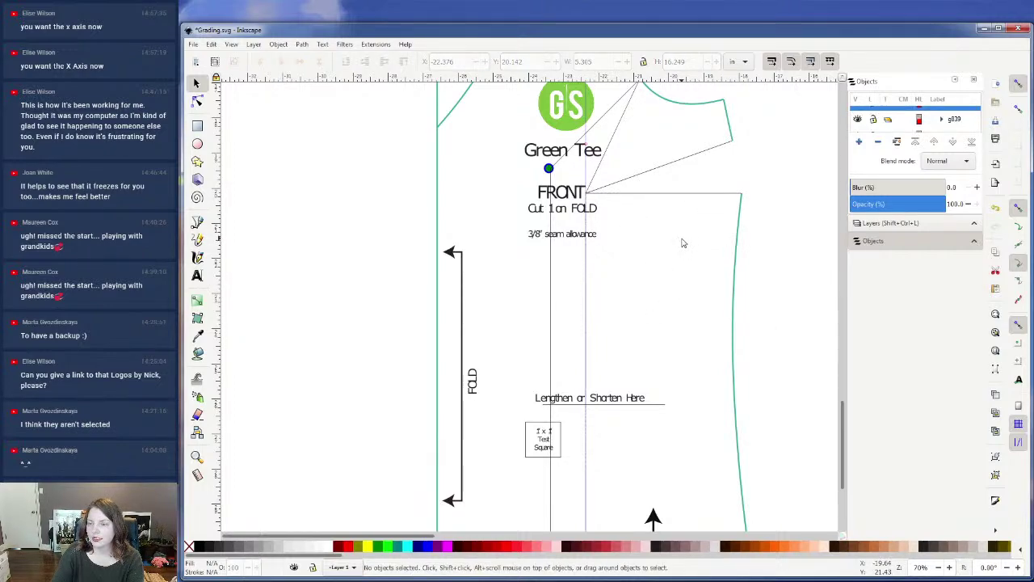
pyautogui.click(702, 194)
pyautogui.click(700, 216)
pyautogui.click(696, 198)
pyautogui.click(697, 197)
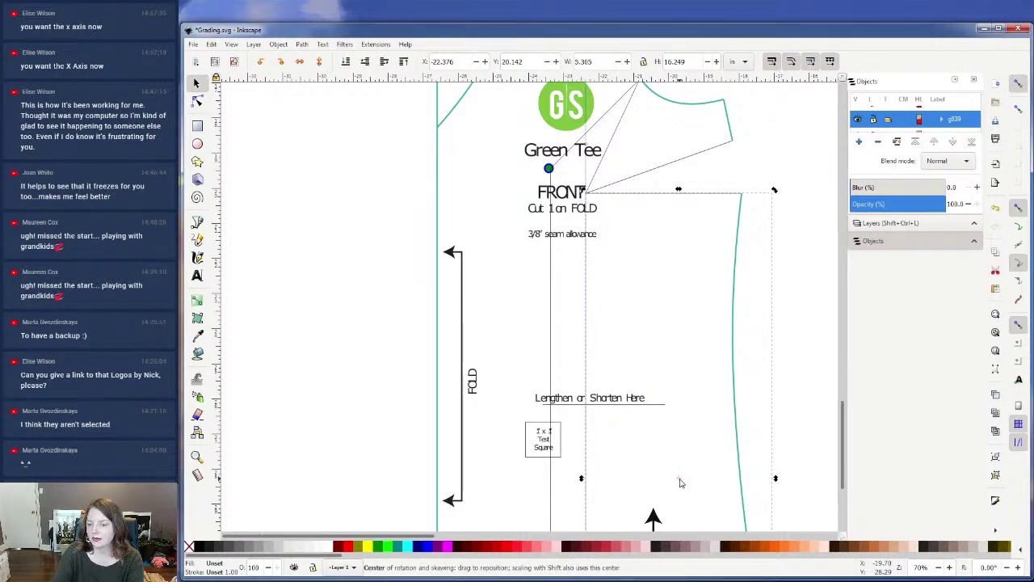
pyautogui.moveTo(680, 482); pyautogui.dragTo(586, 195)
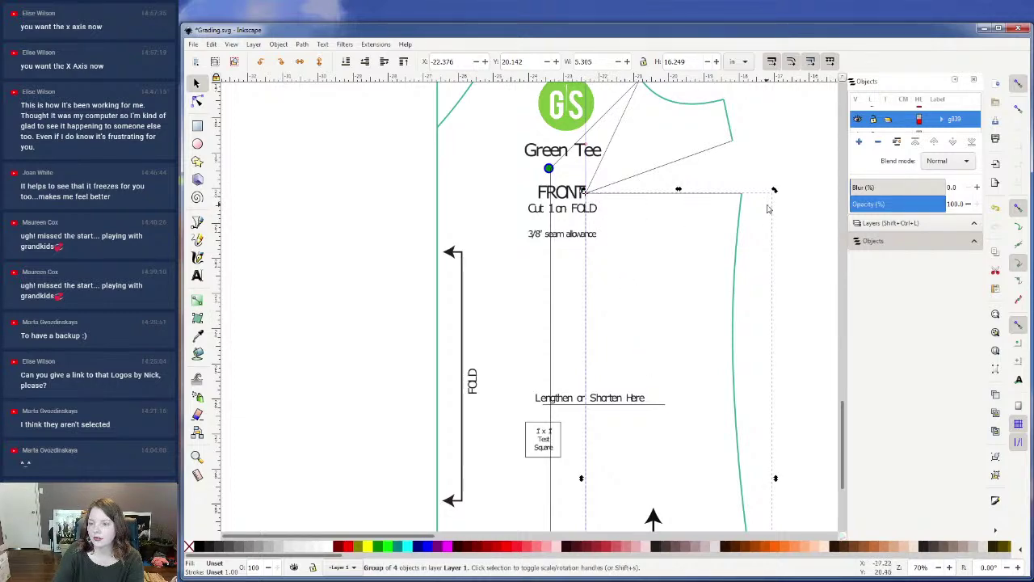
# - Try to rotate the lower side piece up toward the upper side piece, and undo the last change
pyautogui.moveTo(774, 193); pyautogui.dragTo(733, 157)
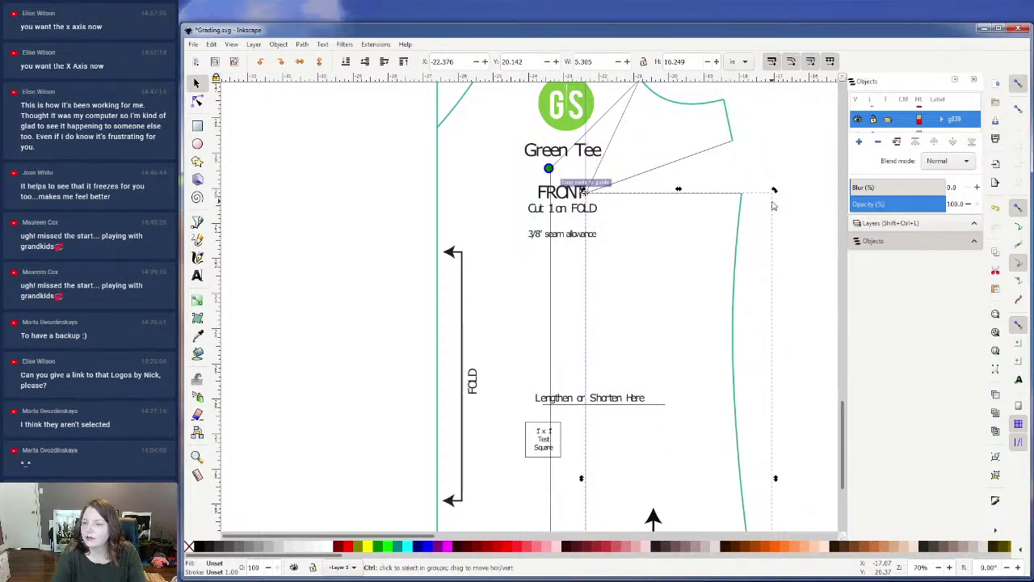
pyautogui.scroll(-1, 771, 205)
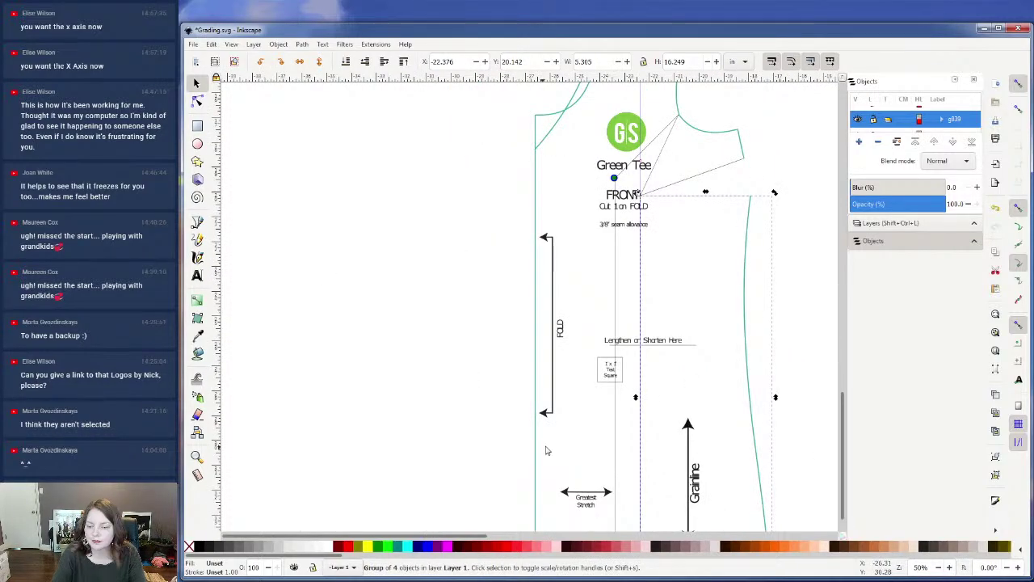
pyautogui.moveTo(468, 537); pyautogui.dragTo(537, 523)
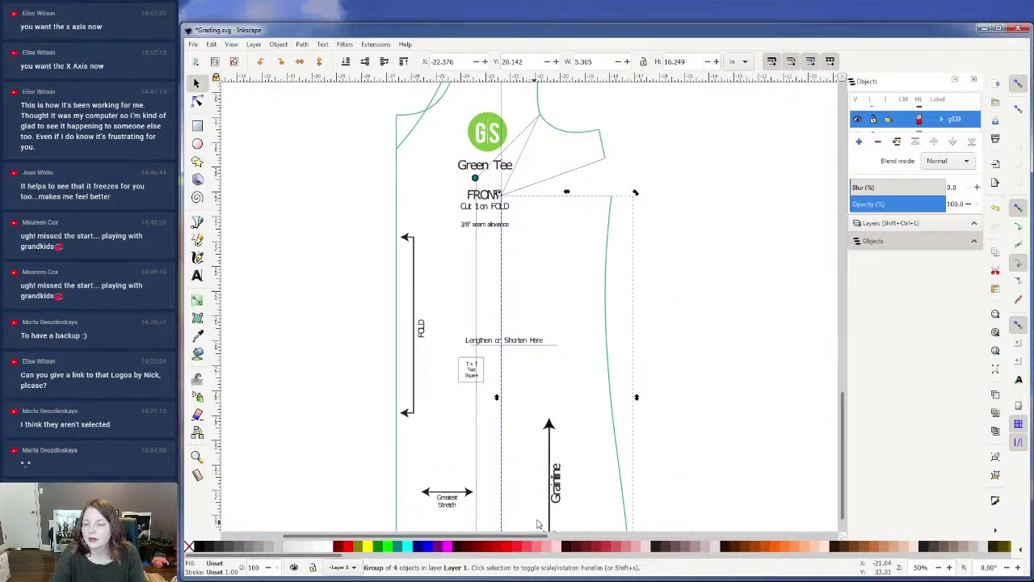
pyautogui.scroll(3, 690, 404)
pyautogui.moveTo(637, 298)
pyautogui.mouseDown()
pyautogui.moveTo(625, 249)
pyautogui.moveTo(628, 294)
pyautogui.moveTo(630, 253)
pyautogui.mouseUp()
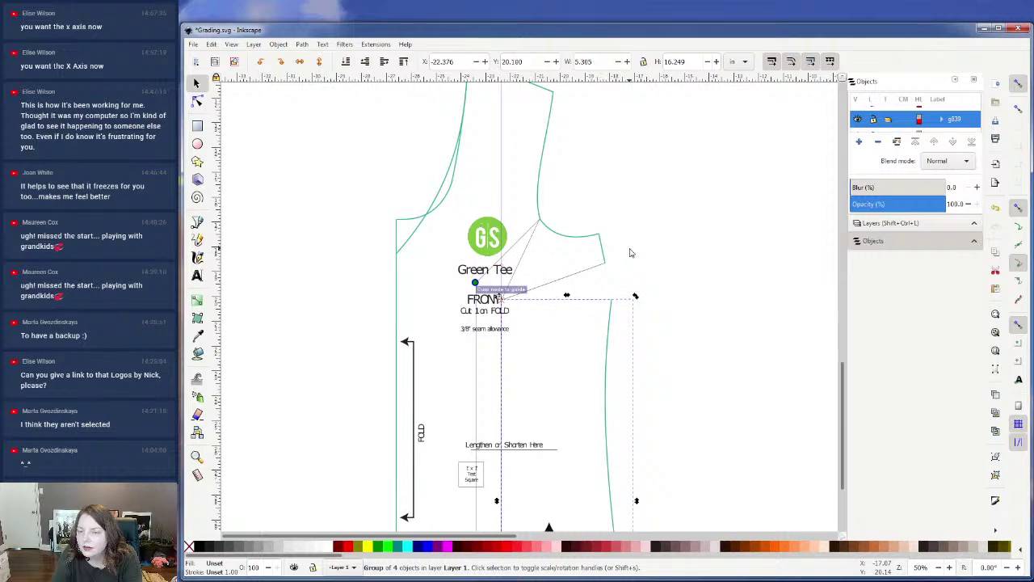
pyautogui.hotkey('ctrl', 'z')
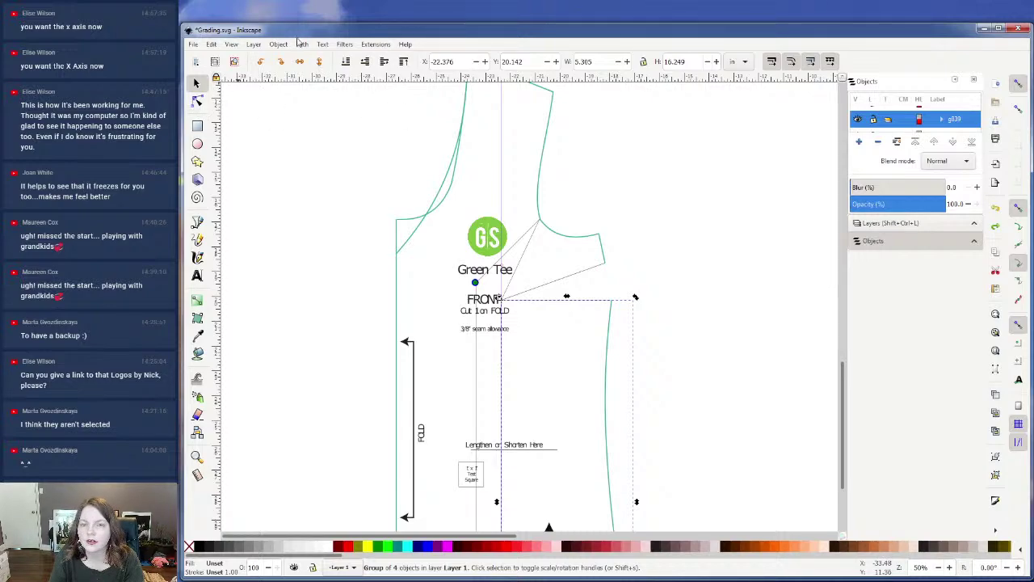
# - Reselect the lower side piece and try again to rotate it about its corner at the vertical guide
pyautogui.click(196, 101)
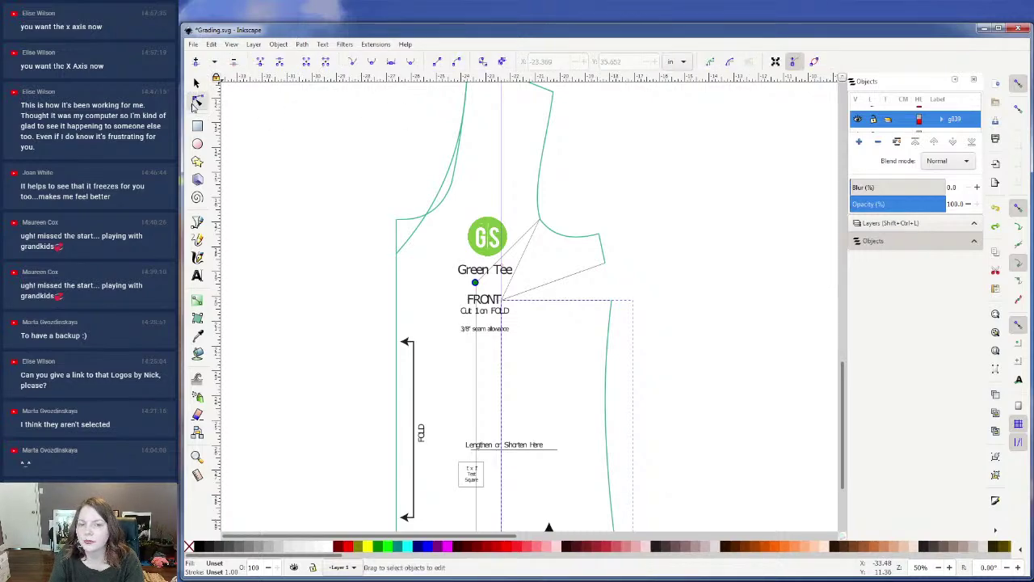
pyautogui.click(253, 44)
pyautogui.click(195, 84)
pyautogui.click(195, 83)
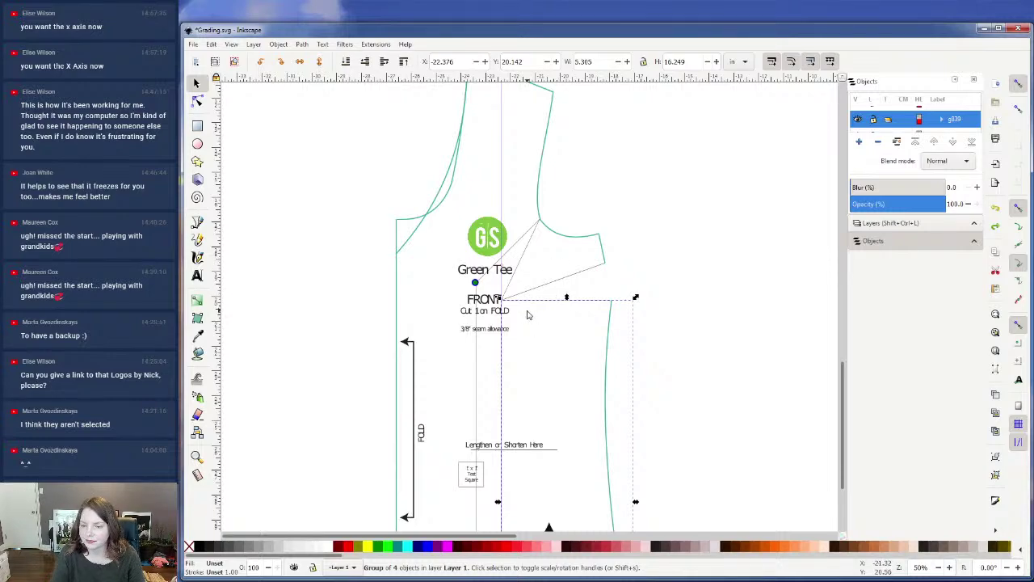
pyautogui.click(632, 299)
pyautogui.click(612, 305)
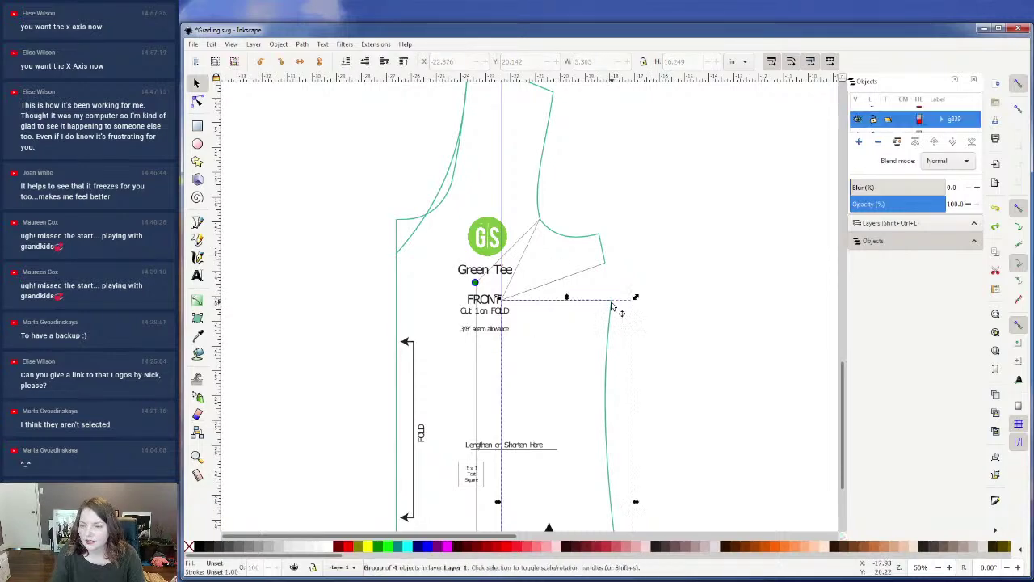
pyautogui.click(612, 305)
pyautogui.moveTo(635, 297); pyautogui.dragTo(605, 254)
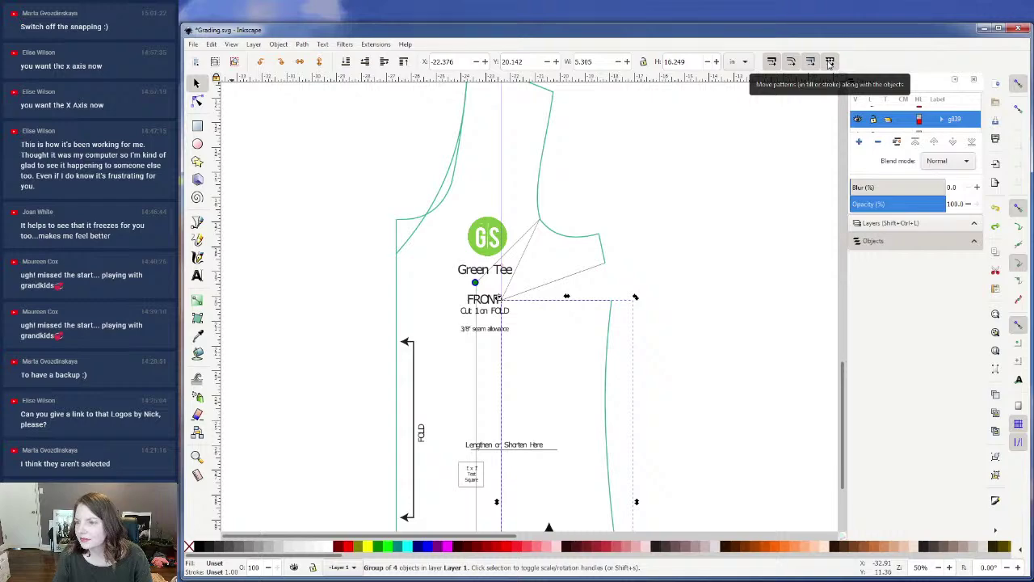
# - Turn off snapping to cusp nodes
pyautogui.click(252, 45)
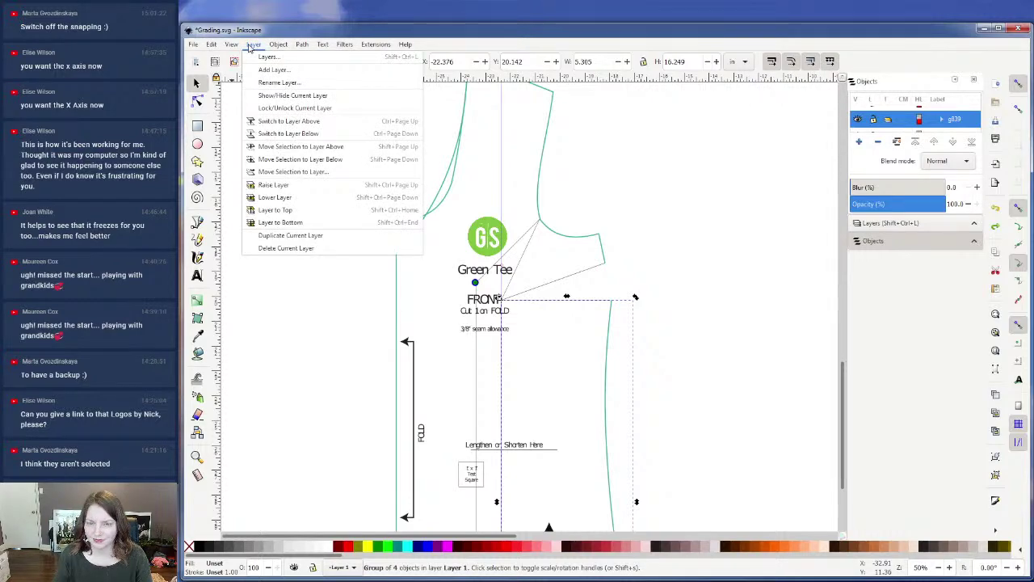
pyautogui.moveTo(269, 48)
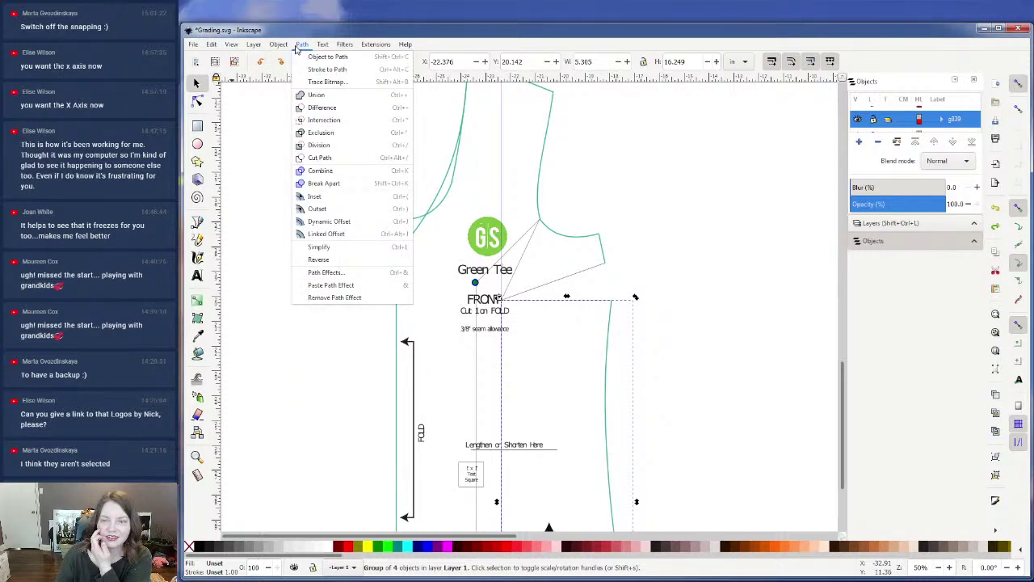
pyautogui.click(302, 45)
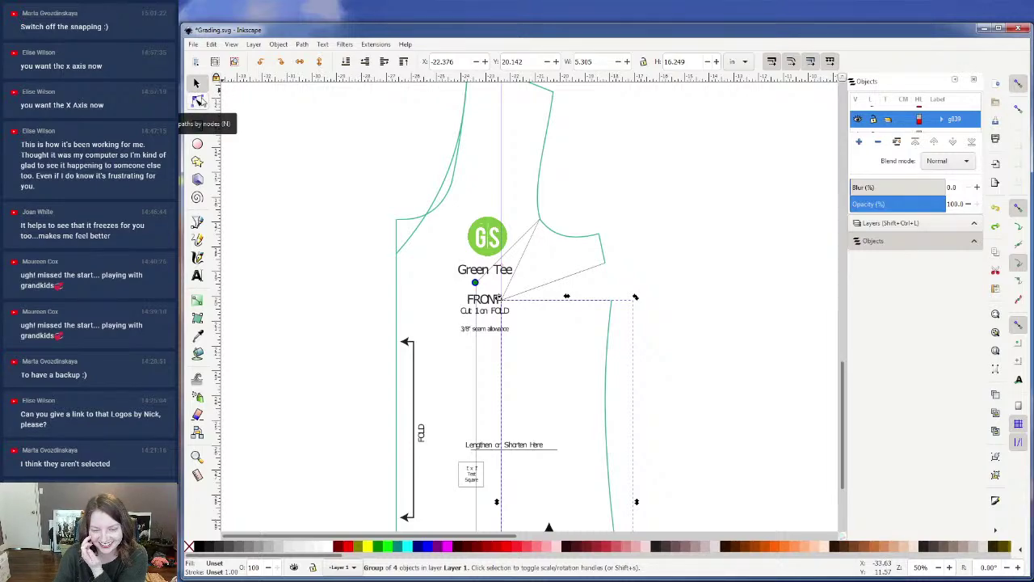
pyautogui.click(199, 101)
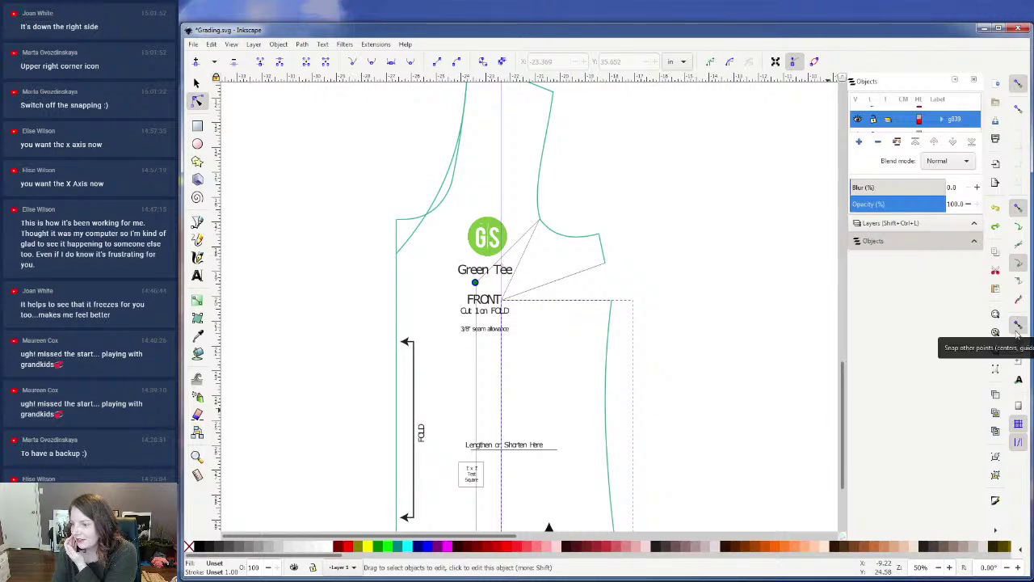
pyautogui.click(1018, 207)
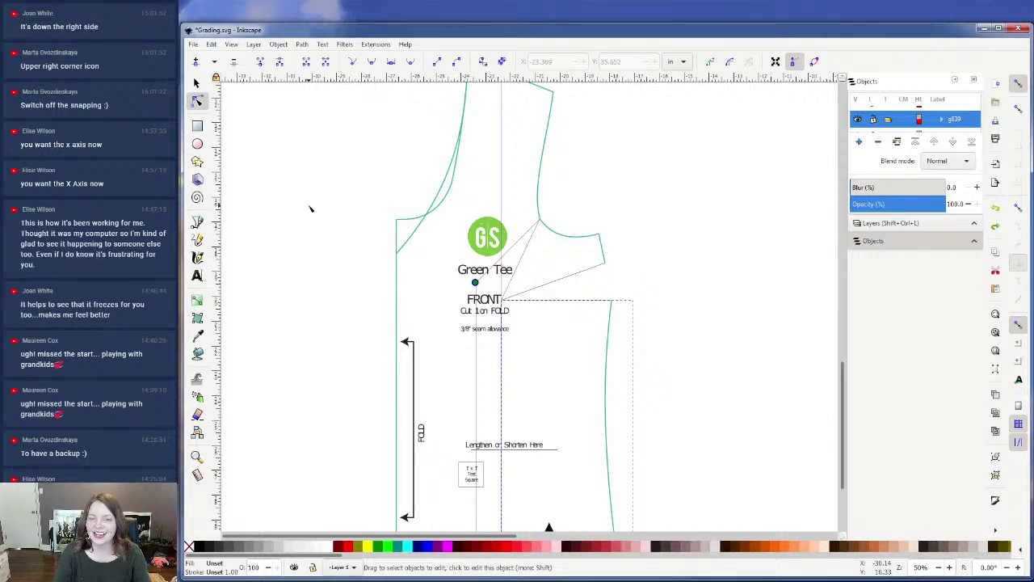
# - Rotate the lower side piece about its inner upper corner until its horizontal cut edge meets the upper side piece's lower edge
pyautogui.click(196, 83)
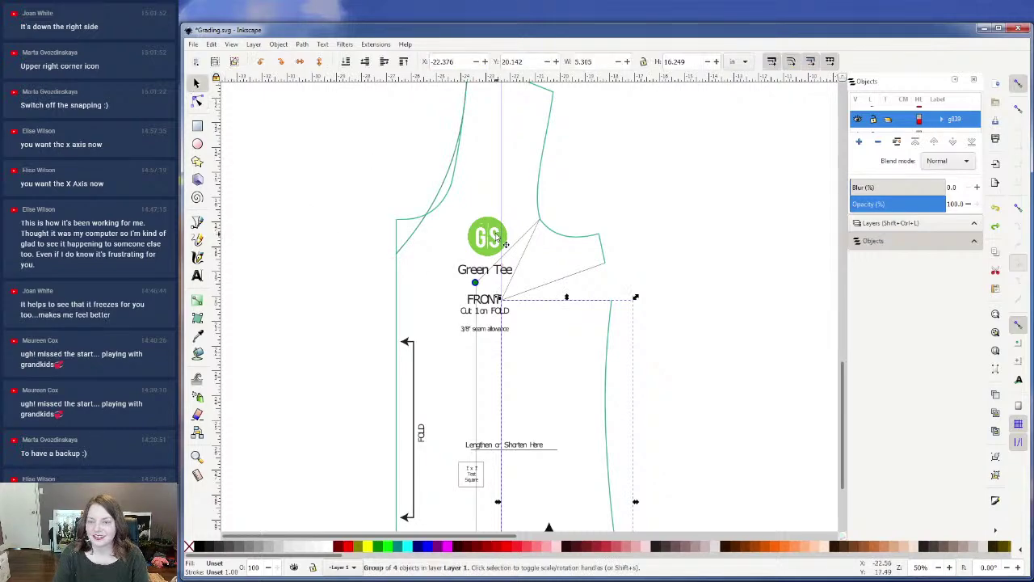
pyautogui.click(599, 303)
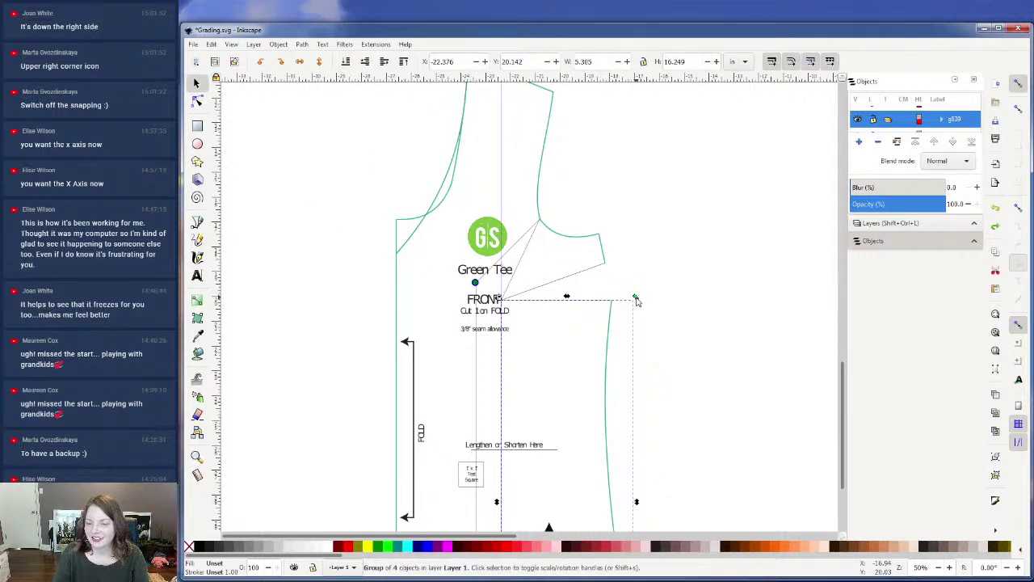
pyautogui.moveTo(636, 299); pyautogui.dragTo(615, 262)
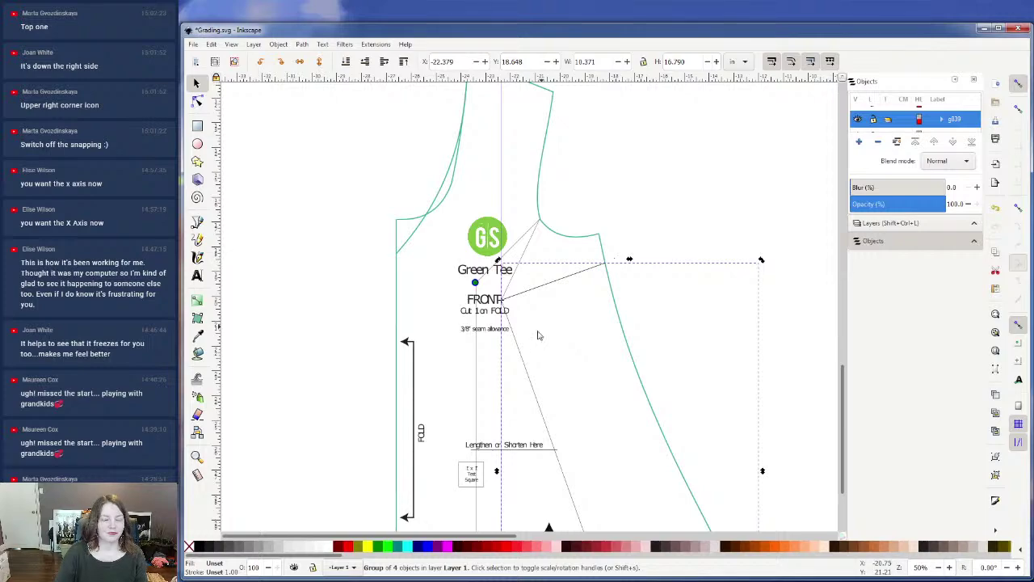
pyautogui.click(575, 346)
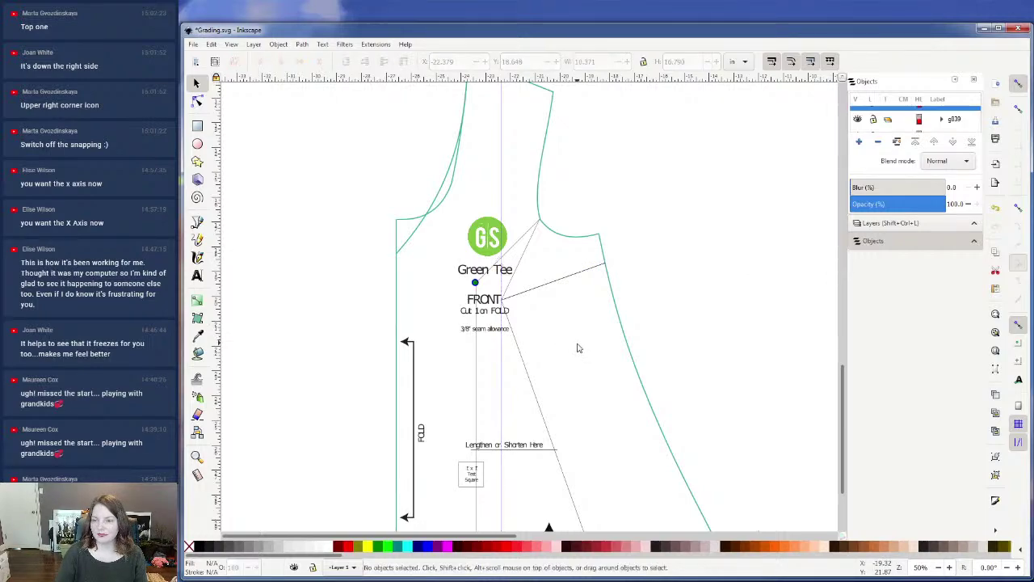
# - Select the lower side piece and examine its upper cut edge, side seam and hem in the rotated position
pyautogui.click(612, 302)
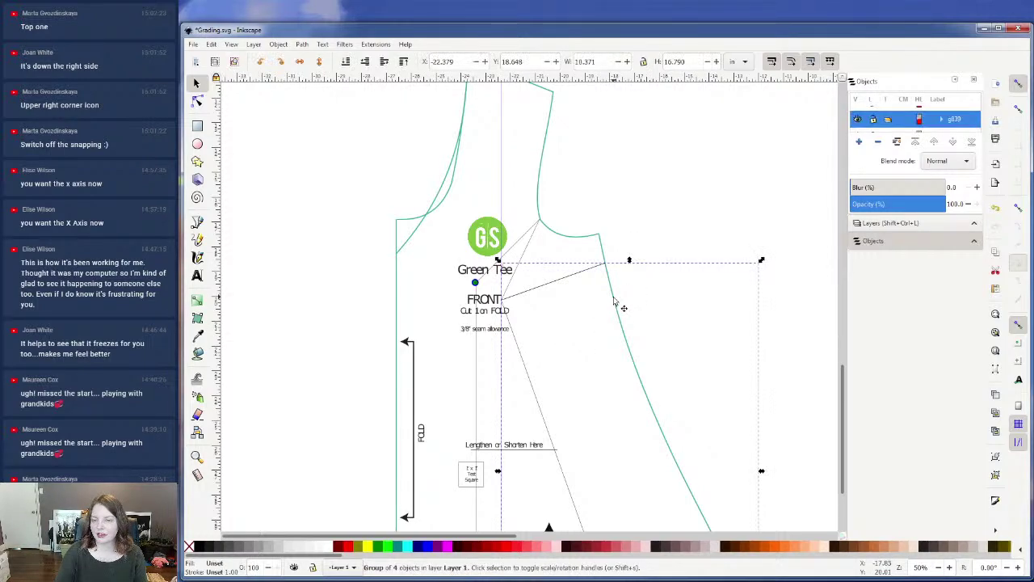
pyautogui.click(614, 302)
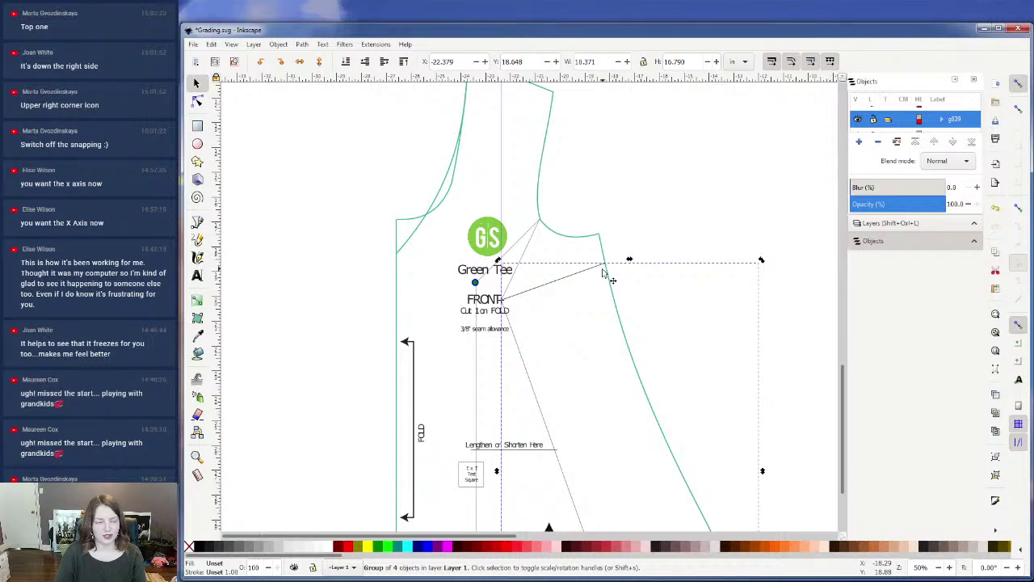
pyautogui.scroll(-6, 625, 358)
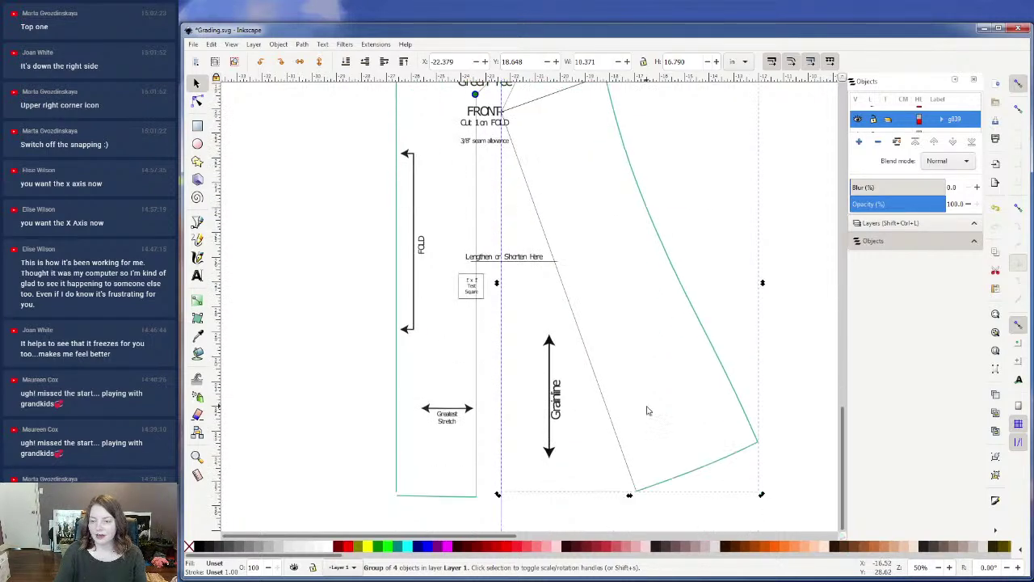
pyautogui.scroll(5, 646, 410)
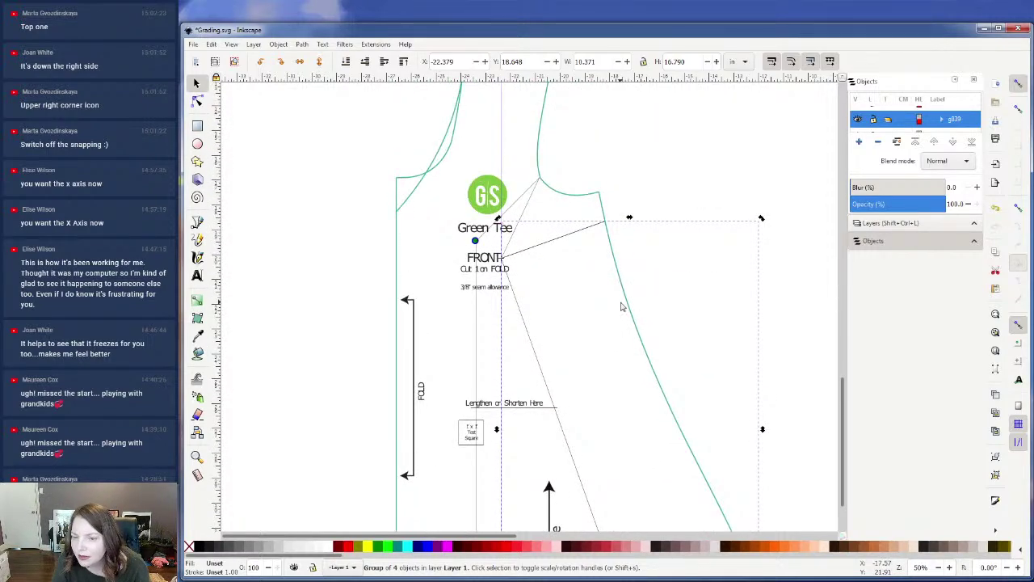
pyautogui.click(611, 342)
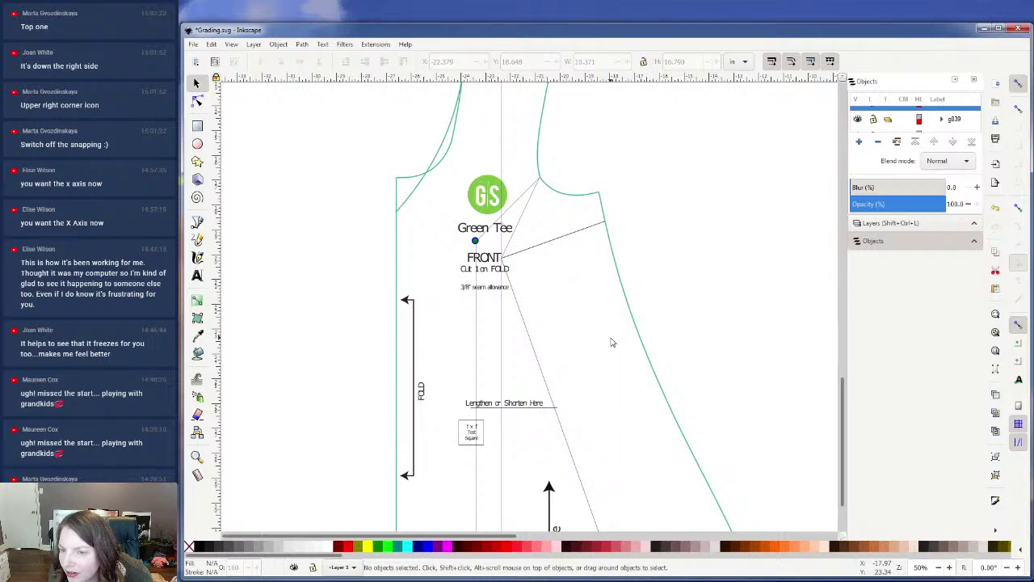
pyautogui.click(634, 314)
pyautogui.scroll(-3, 623, 315)
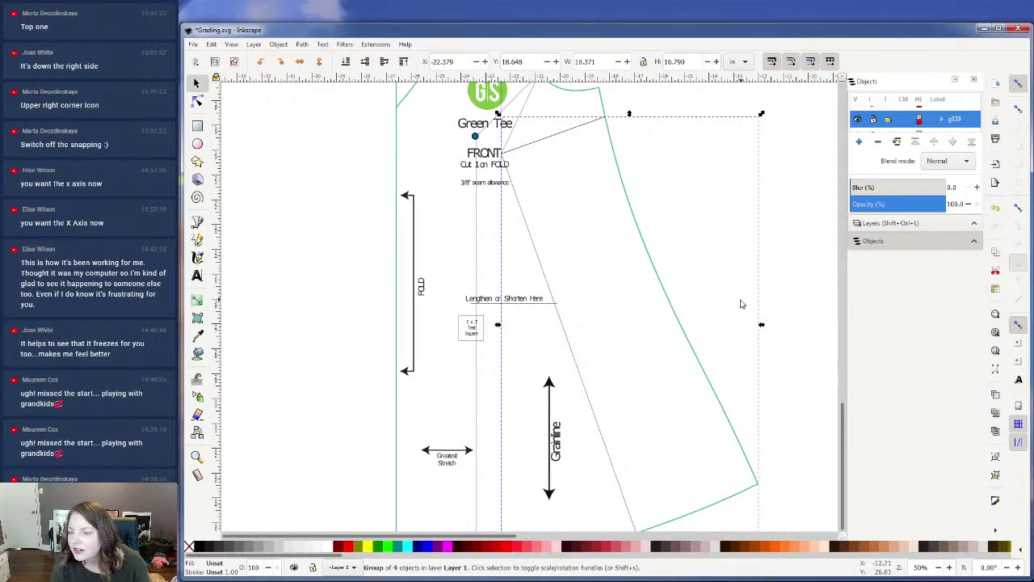
pyautogui.scroll(-5, 704, 342)
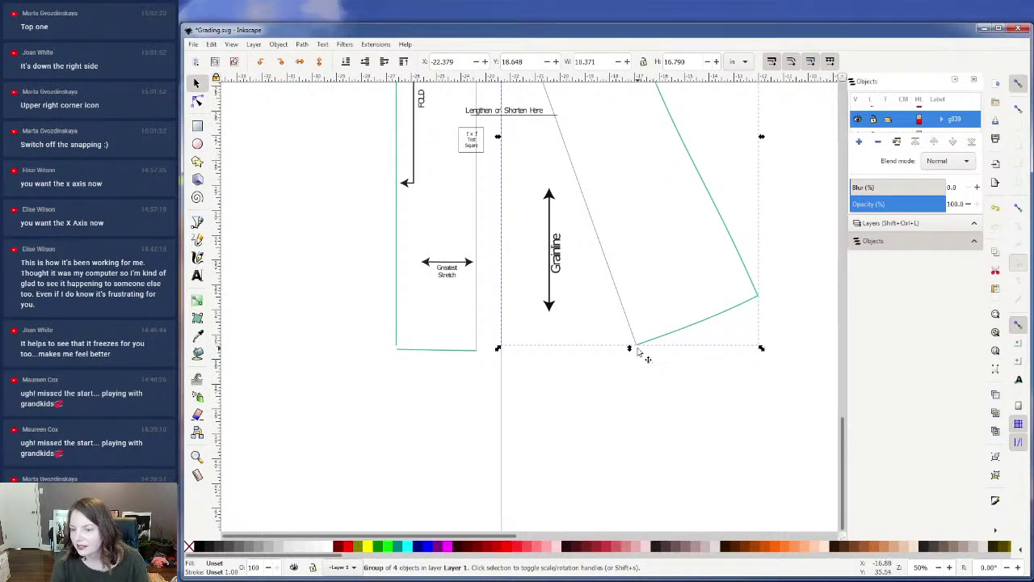
pyautogui.scroll(5, 639, 349)
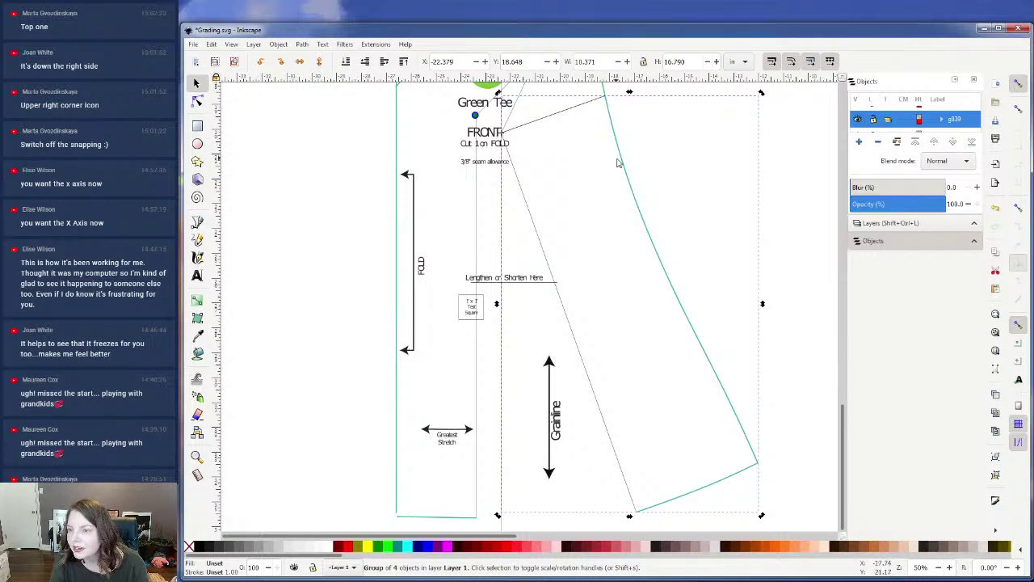
pyautogui.scroll(-1, 660, 172)
pyautogui.scroll(3, 661, 172)
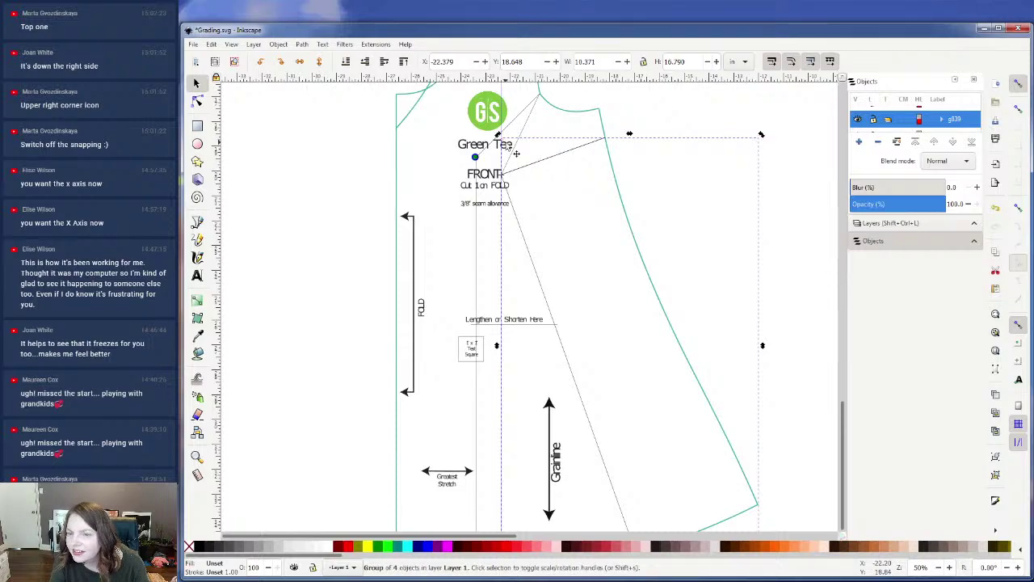
# - Rotate the lower side piece slightly further outward about its inner upper corner and inspect where the cut edges meet
pyautogui.scroll(-3, 583, 319)
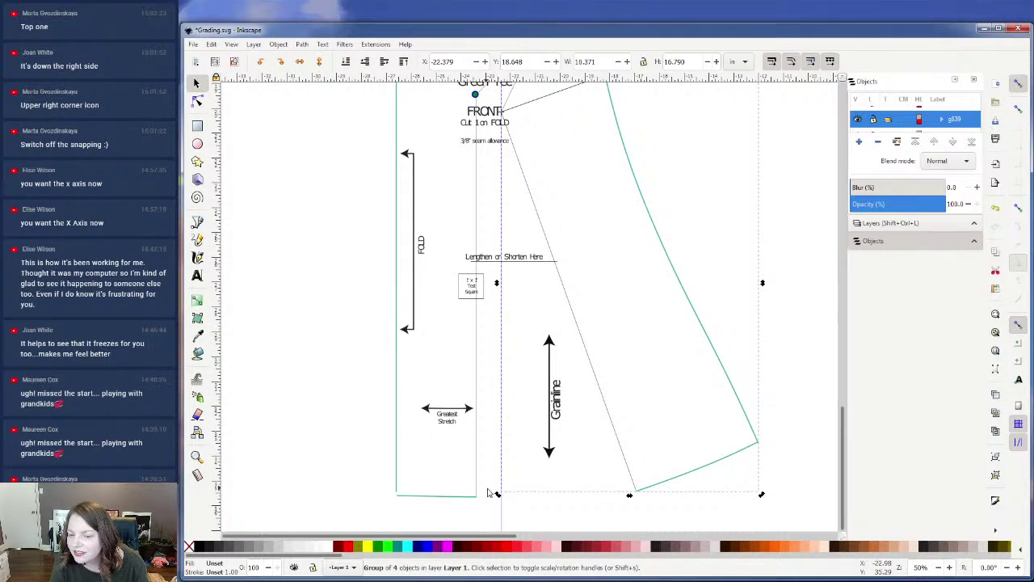
pyautogui.moveTo(498, 494)
pyautogui.mouseDown()
pyautogui.moveTo(476, 487)
pyautogui.moveTo(502, 488)
pyautogui.mouseUp()
pyautogui.scroll(3, 544, 425)
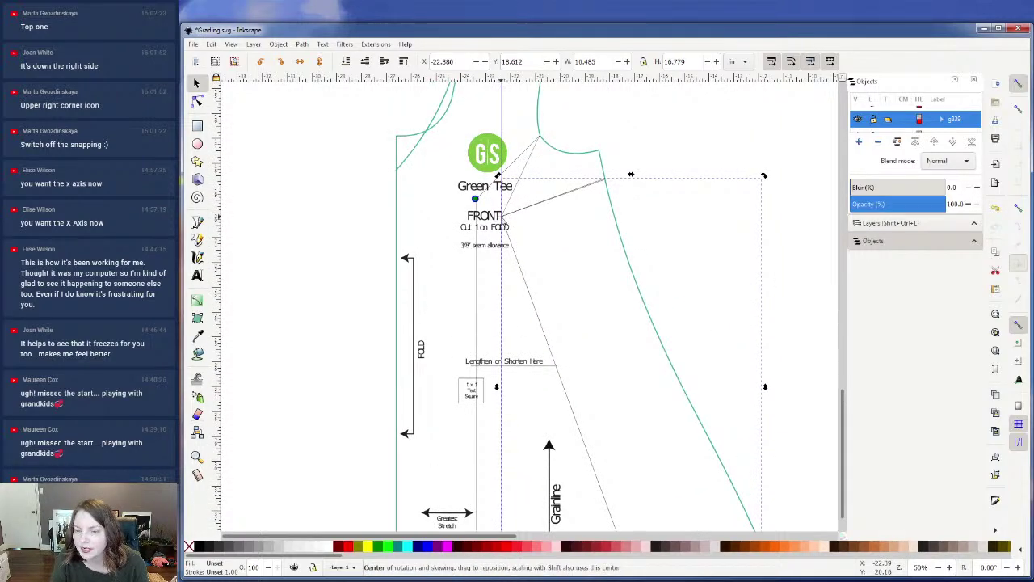
pyautogui.keyDown('ctrl'); pyautogui.scroll(2, 525, 278); pyautogui.keyUp('ctrl')
pyautogui.scroll(3, 505, 202)
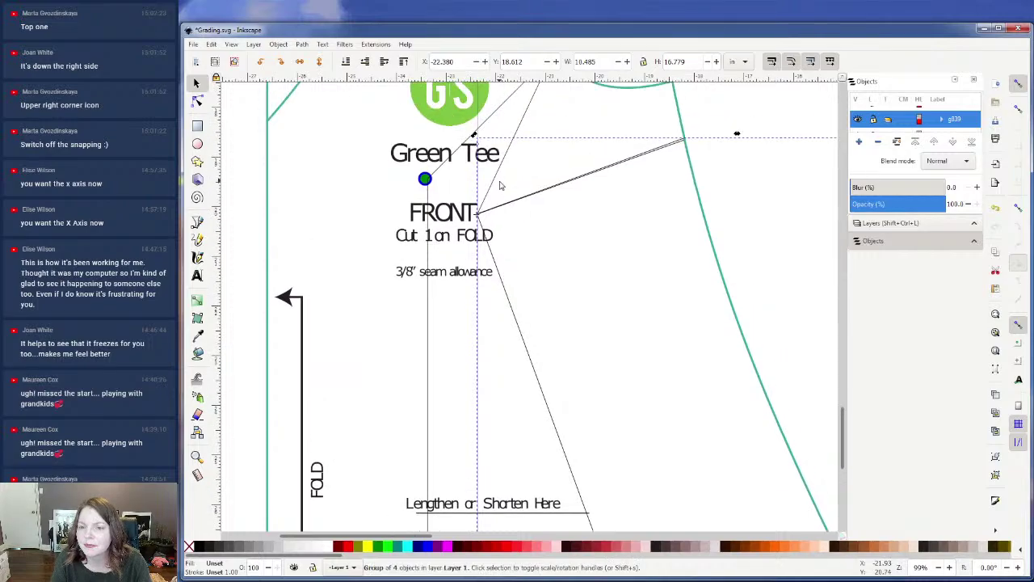
pyautogui.keyDown('ctrl'); pyautogui.scroll(2, 487, 215); pyautogui.keyUp('ctrl')
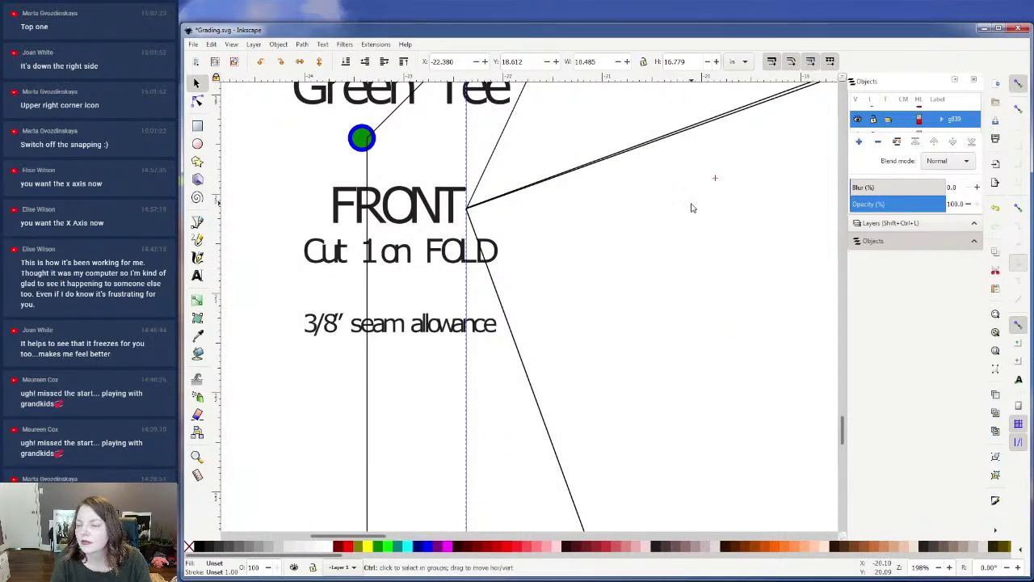
# - Move the lower side piece's rotation centre to its side-seam corner and rotate it until its long inner cut edge is nearly vertical
pyautogui.keyDown('ctrl'); pyautogui.scroll(-2, 693, 199); pyautogui.keyUp('ctrl')
pyautogui.moveTo(703, 194); pyautogui.dragTo(788, 136)
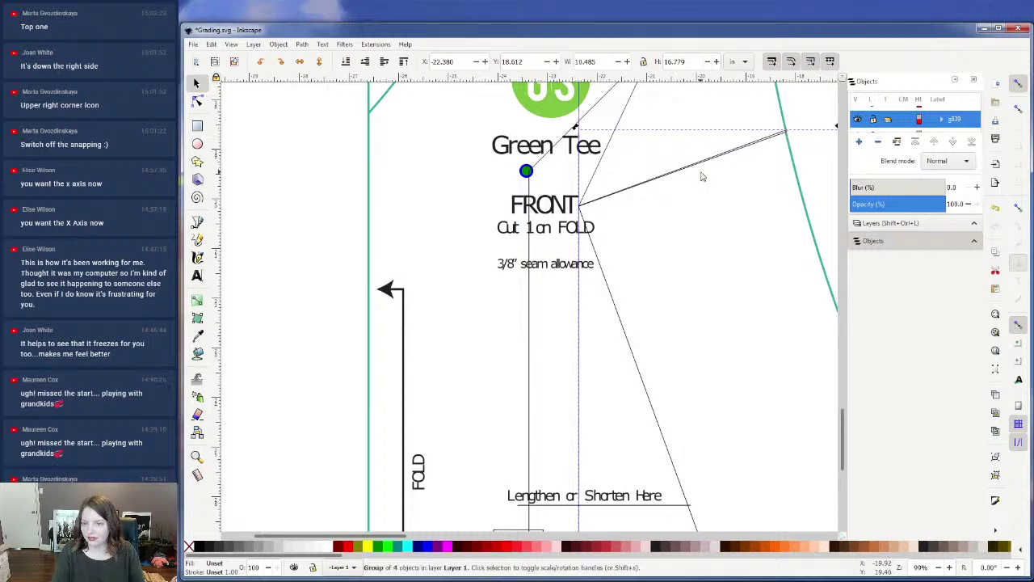
pyautogui.moveTo(575, 129); pyautogui.dragTo(626, 95)
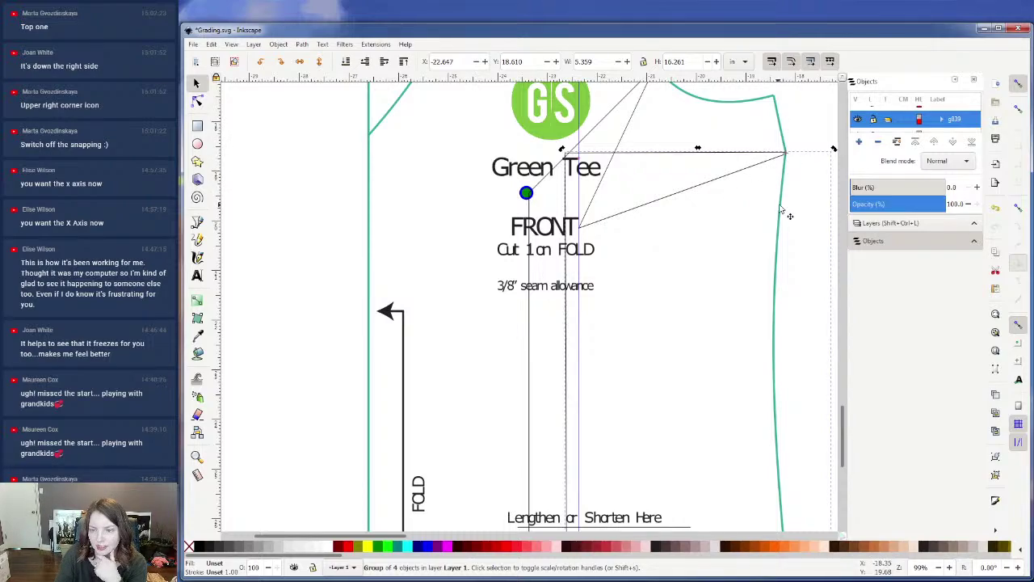
# - Move the inner end node of the side piece's hem down and across to meet the end of the centre piece's hem
pyautogui.scroll(-15, 590, 270)
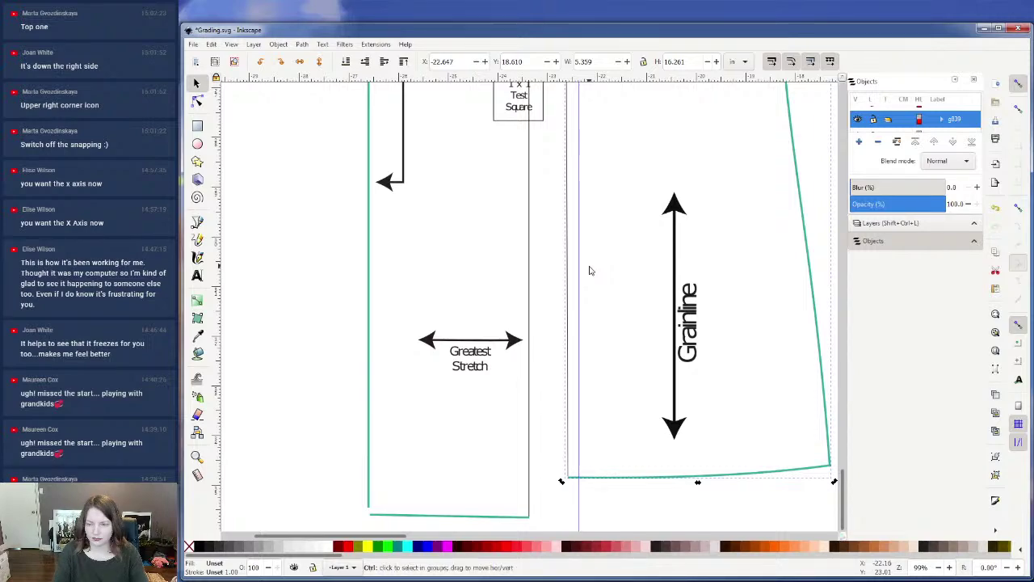
pyautogui.scroll(-1, 590, 270)
pyautogui.scroll(10, 590, 270)
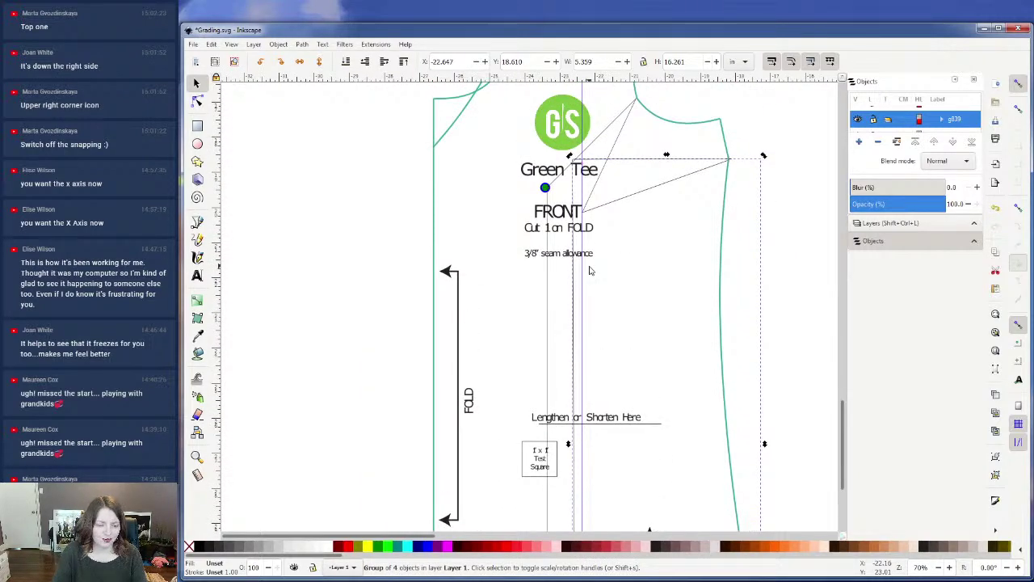
pyautogui.scroll(-9, 590, 270)
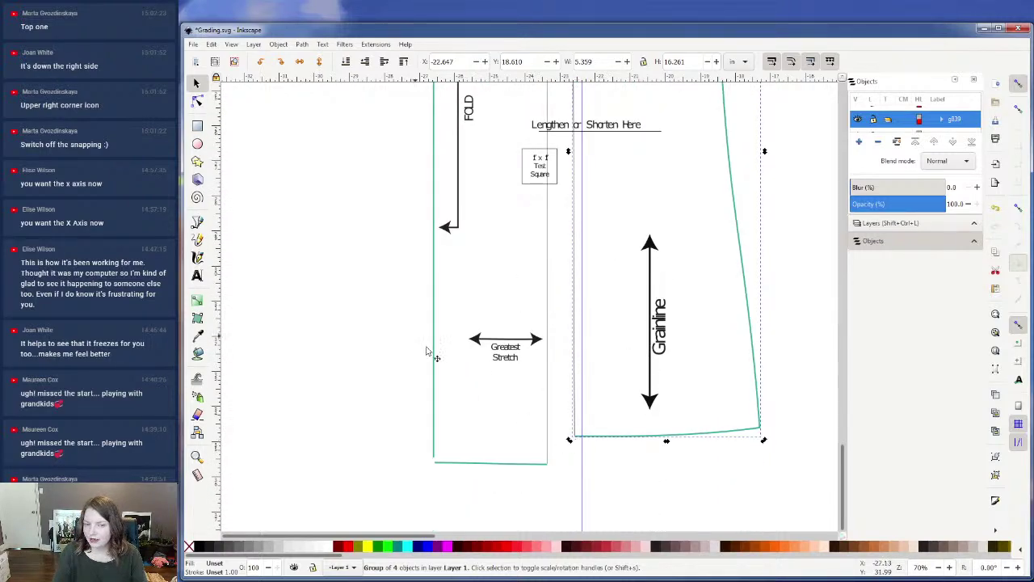
pyautogui.click(196, 100)
pyautogui.click(594, 454)
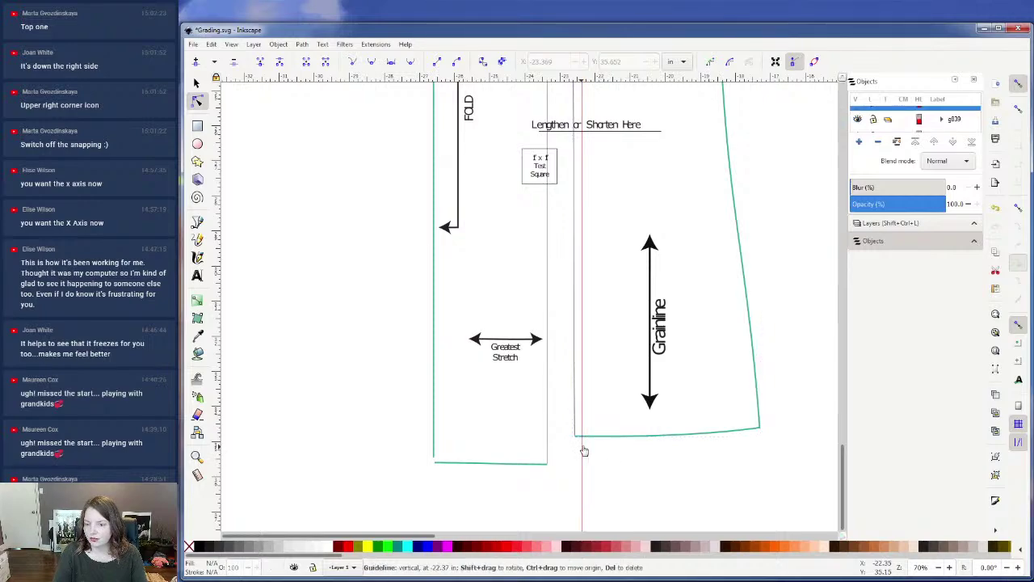
pyautogui.click(576, 436)
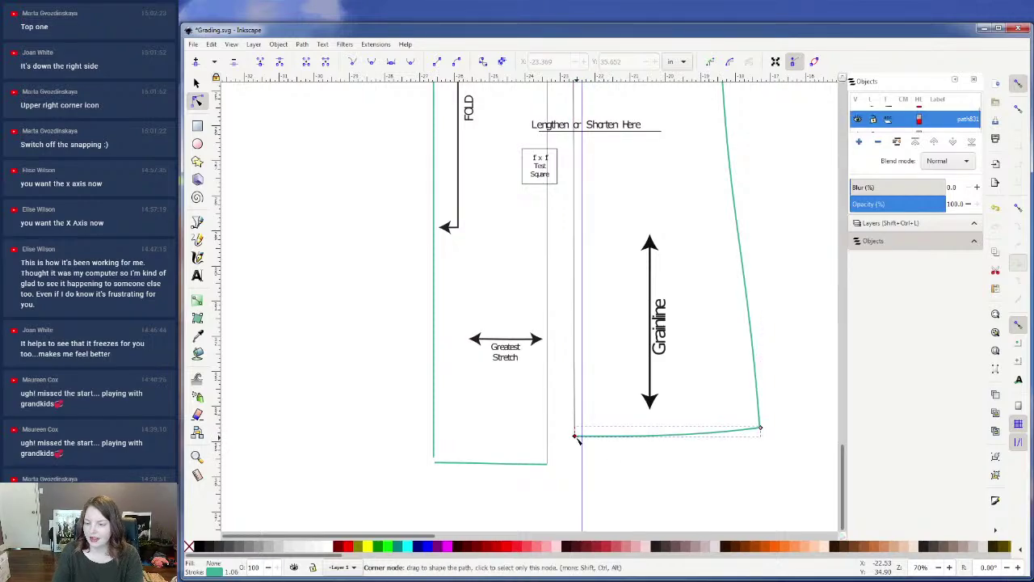
pyautogui.moveTo(576, 437); pyautogui.dragTo(568, 470)
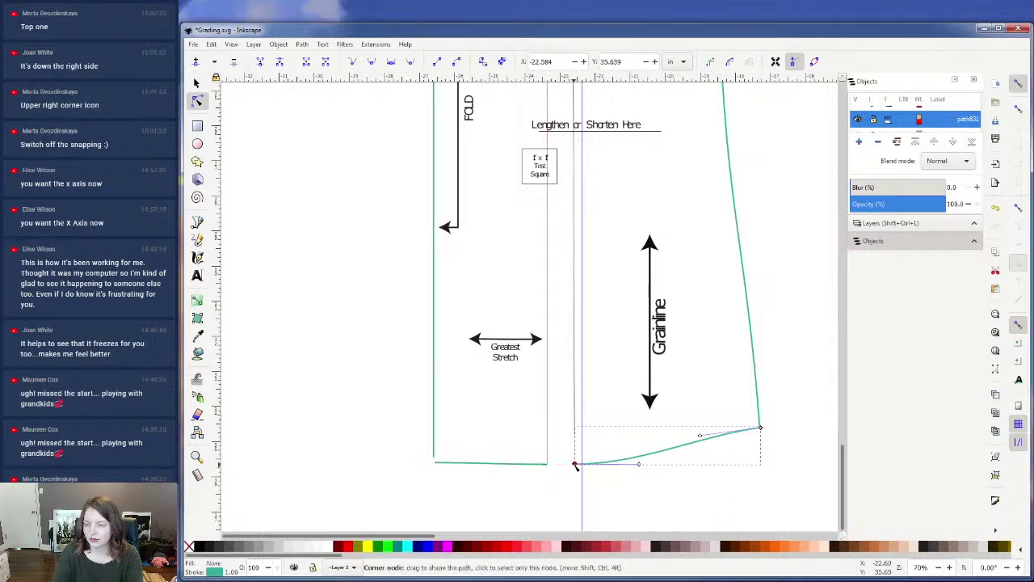
pyautogui.moveTo(573, 463); pyautogui.dragTo(547, 464)
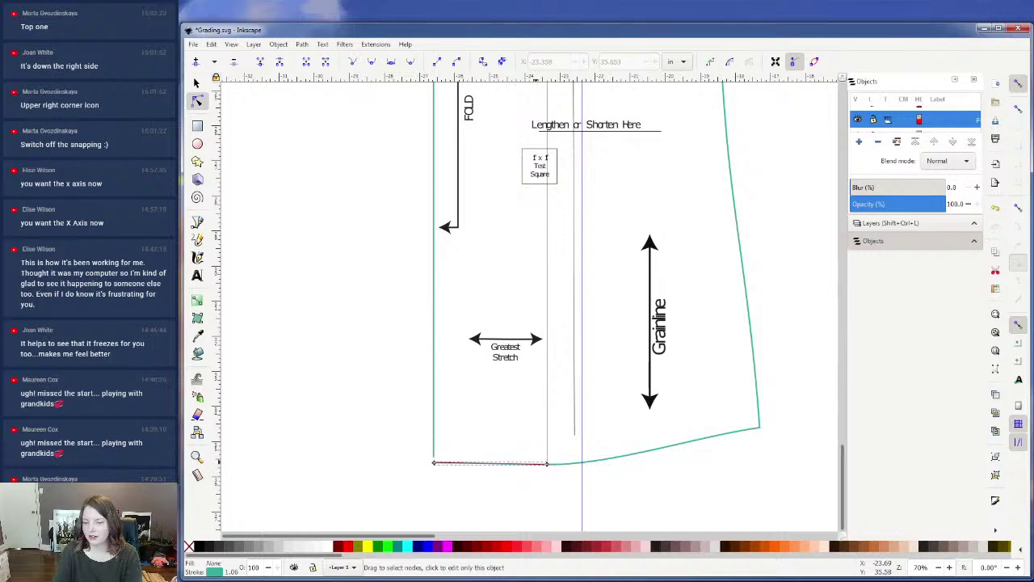
# - Try to unite the centre and side hem paths, undo the union, and reselect both paths
pyautogui.keyDown('shift'); pyautogui.click(525, 463); pyautogui.keyUp('shift')
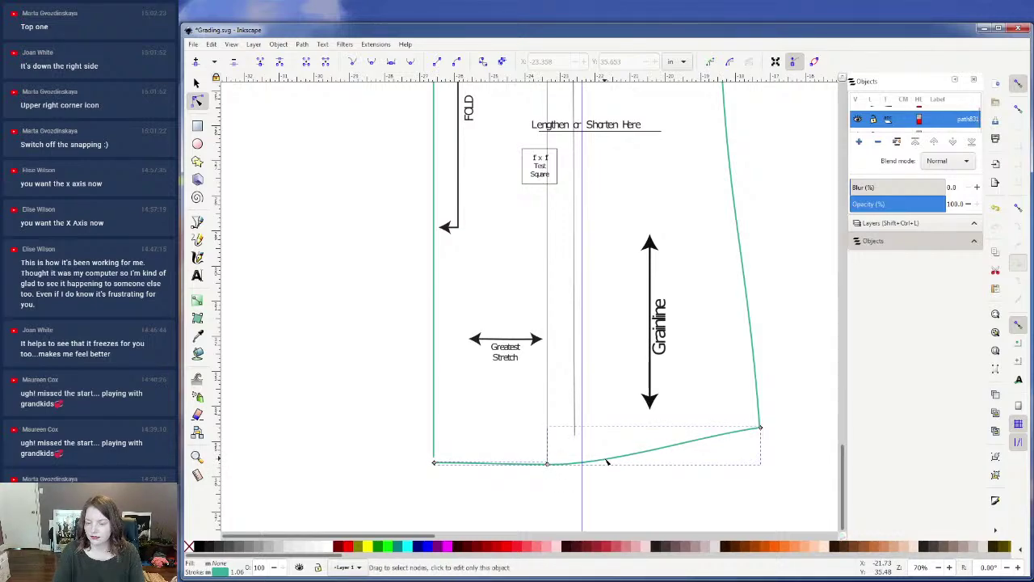
pyautogui.click(278, 44)
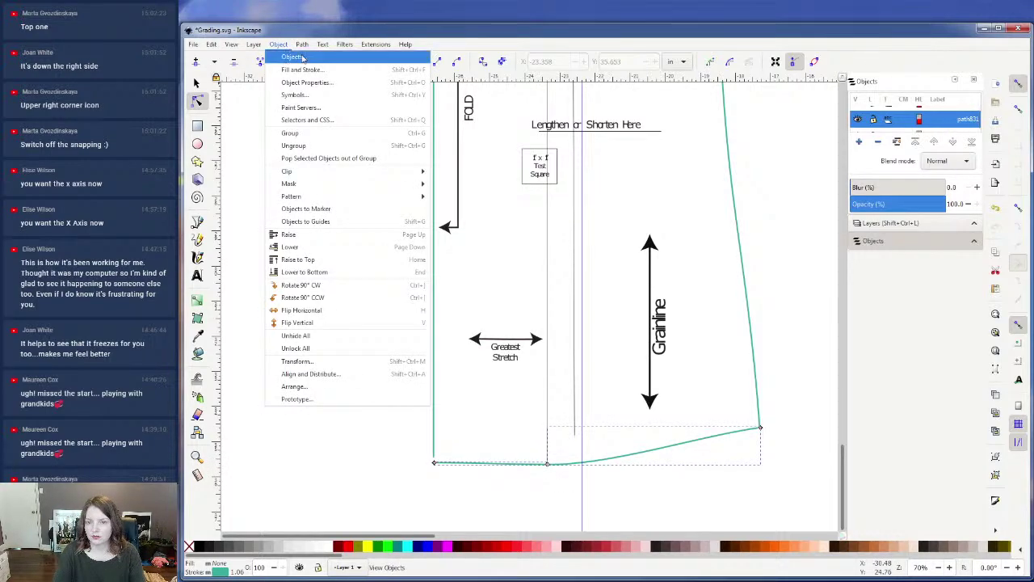
pyautogui.moveTo(301, 44)
pyautogui.click(311, 96)
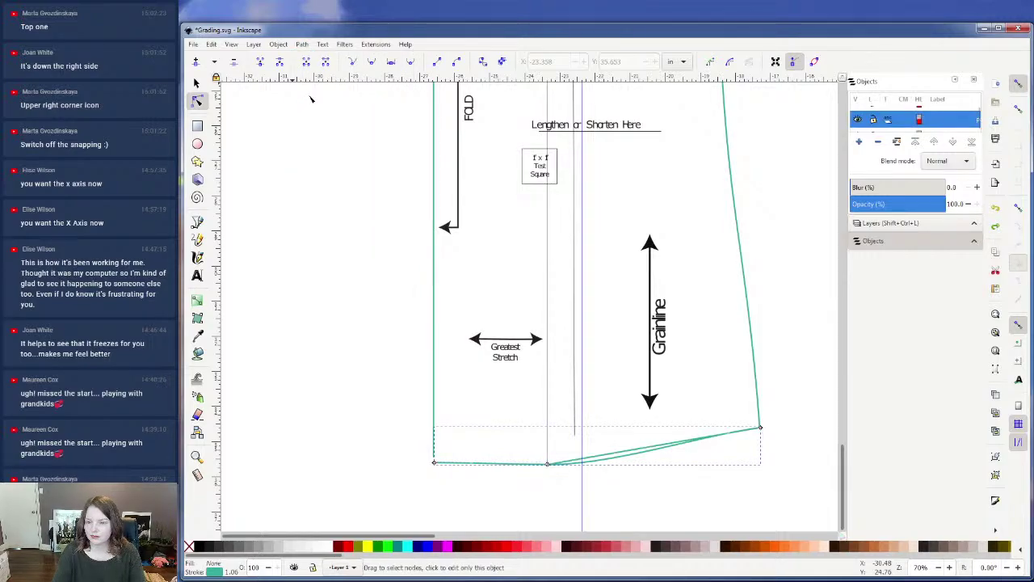
pyautogui.click(311, 99)
pyautogui.click(506, 461)
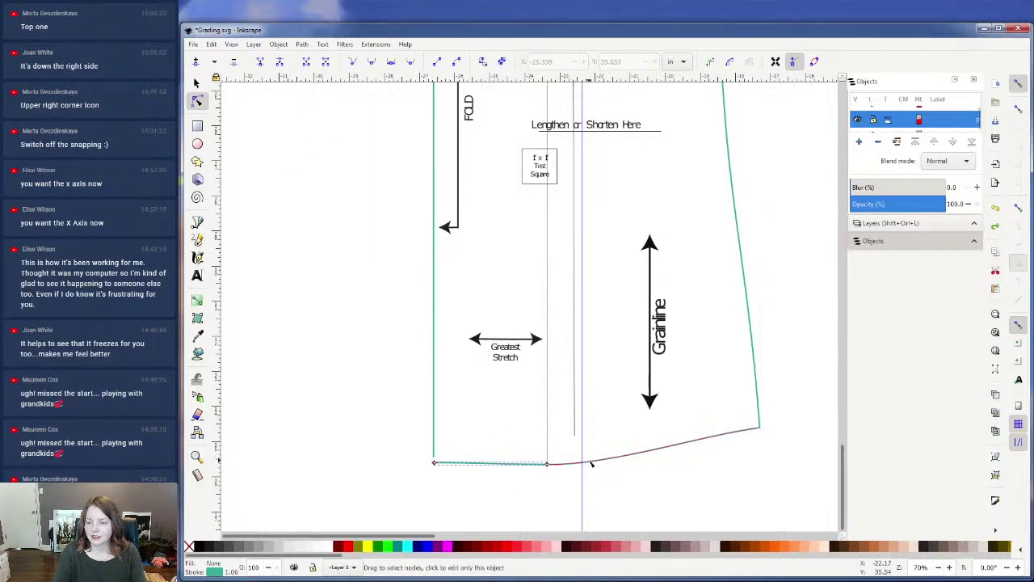
pyautogui.keyDown('shift'); pyautogui.click(591, 462); pyautogui.keyUp('shift')
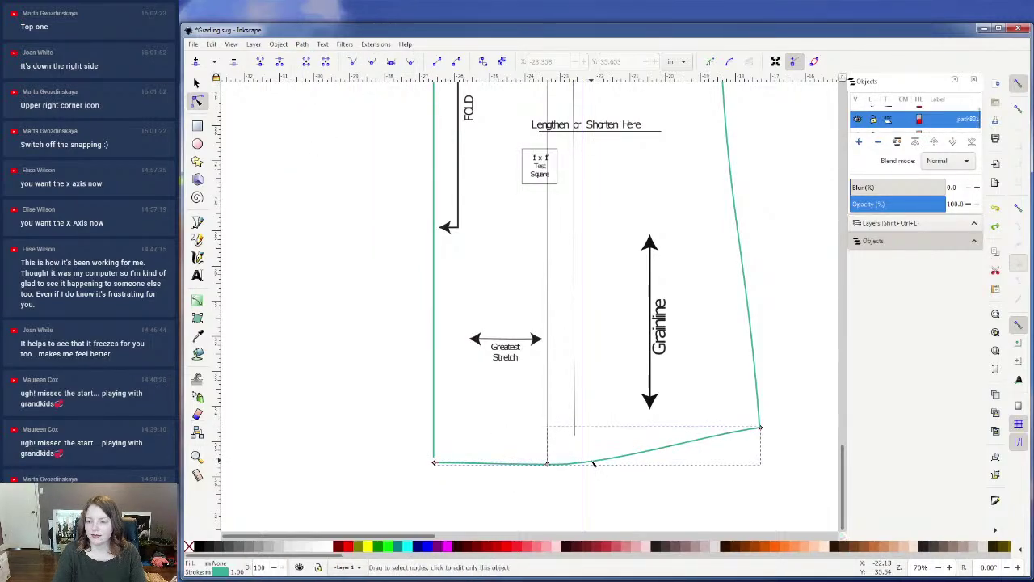
pyautogui.click(262, 63)
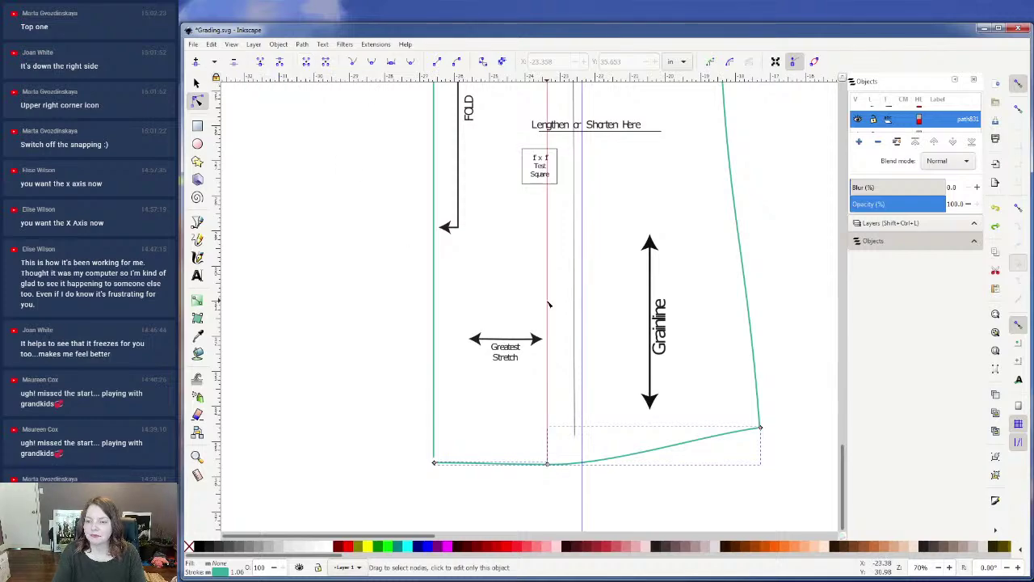
pyautogui.click(782, 353)
# - Bring the whole adjusted front into view and enlarge the object list to show more paths and groups
pyautogui.scroll(-1, 780, 353)
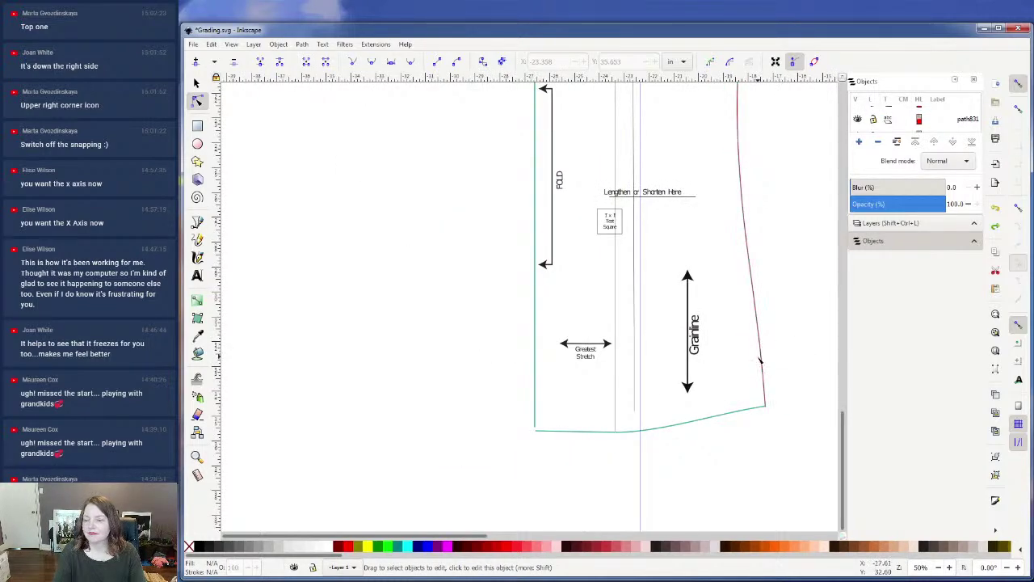
pyautogui.scroll(3, 757, 353)
pyautogui.scroll(-1, 759, 353)
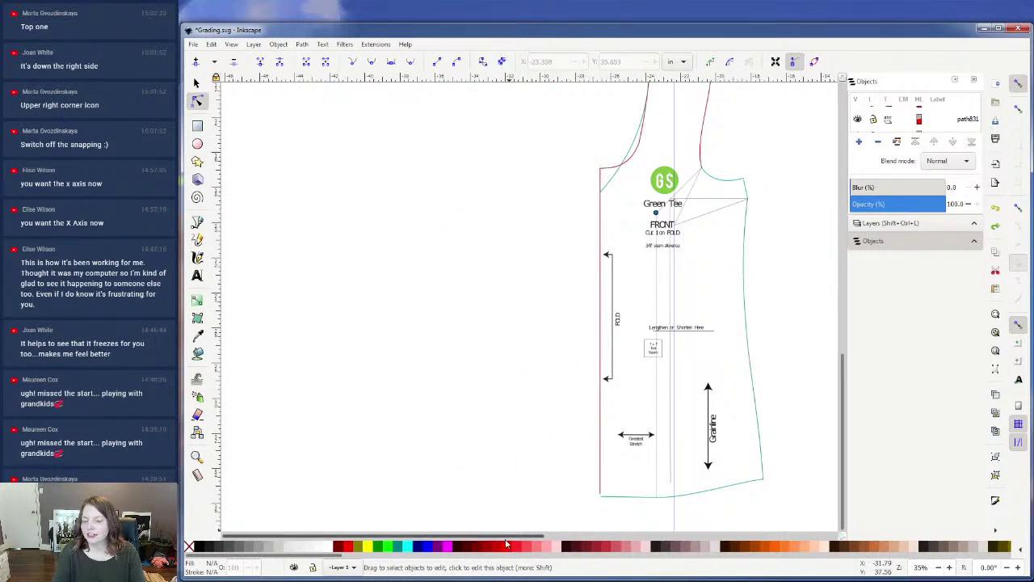
pyautogui.moveTo(511, 537); pyautogui.dragTo(554, 540)
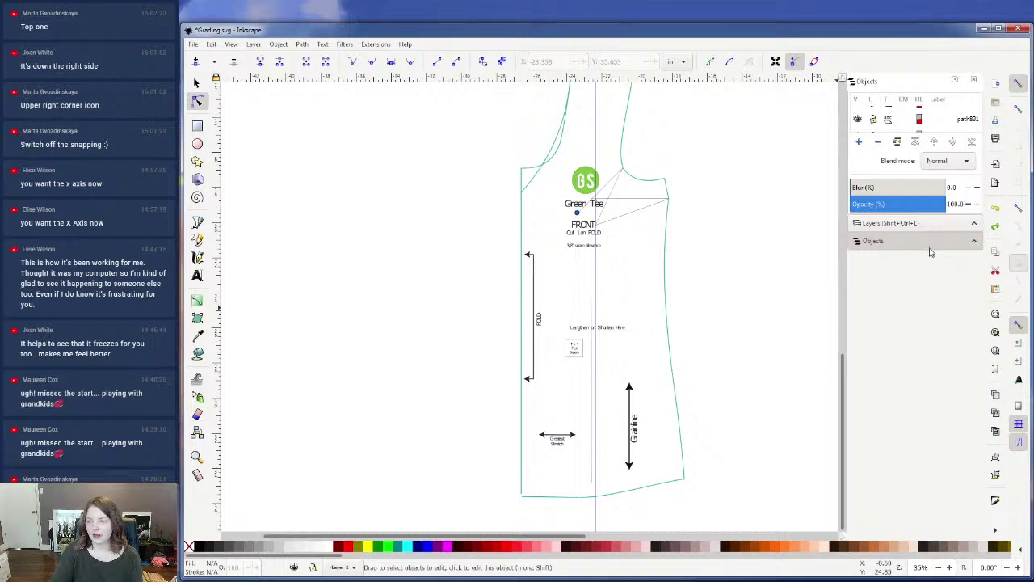
pyautogui.moveTo(928, 250); pyautogui.dragTo(937, 474)
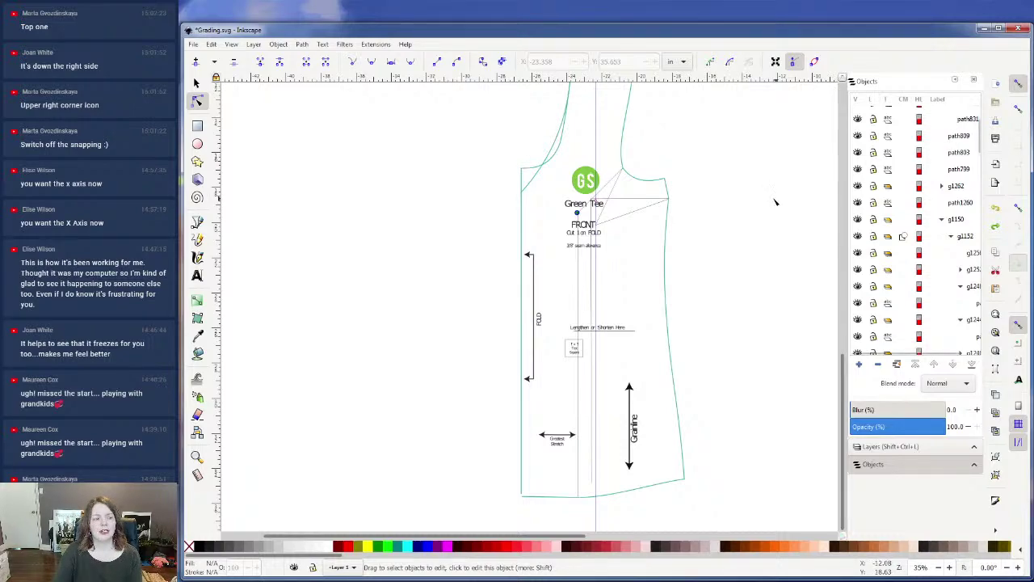
# - Move the front's outer shoulder node slightly inward along the shoulder line to X -20.460 in, Y 11.703 in
pyautogui.scroll(3, 683, 212)
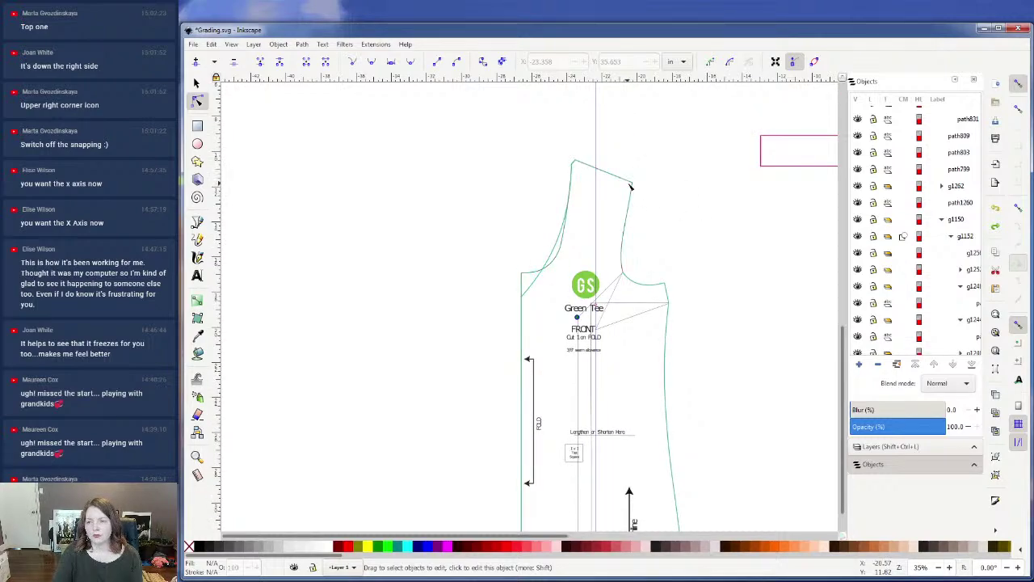
pyautogui.click(631, 185)
pyautogui.click(633, 184)
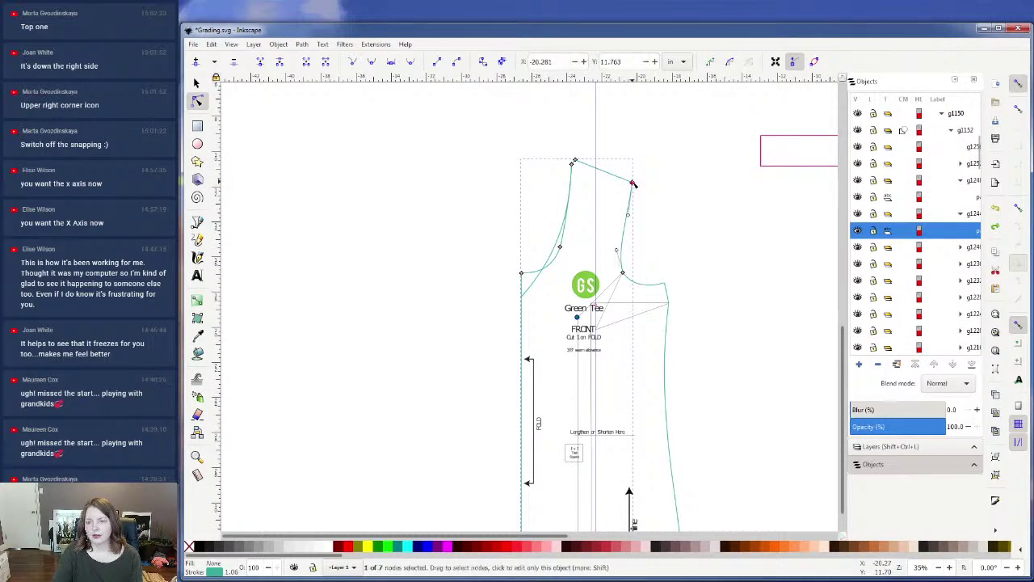
pyautogui.moveTo(634, 184)
pyautogui.mouseDown()
pyautogui.moveTo(624, 210)
pyautogui.moveTo(628, 181)
pyautogui.mouseUp()
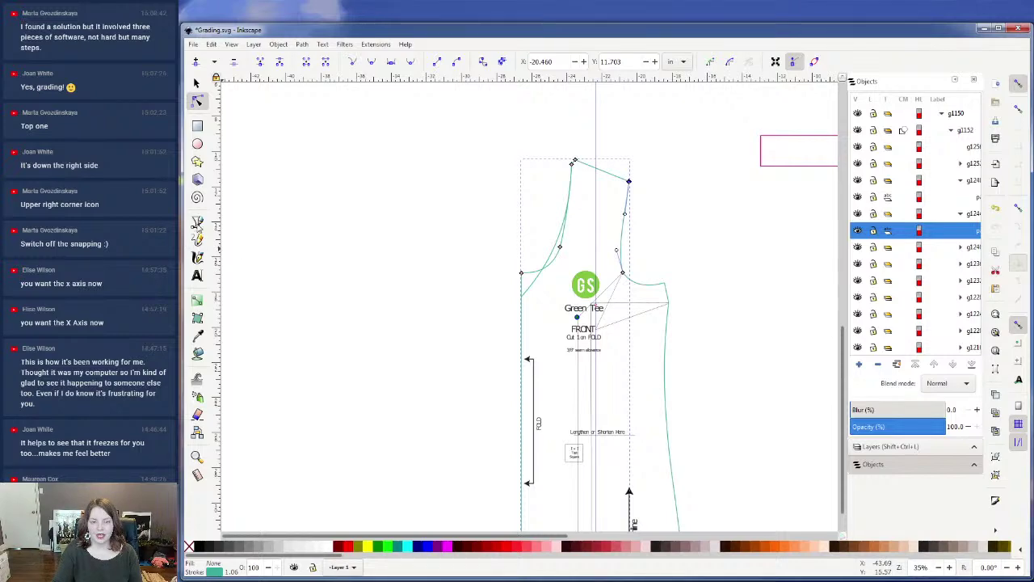
# - Activate the Pen tool for drawing a new path on the front piece
pyautogui.click(197, 222)
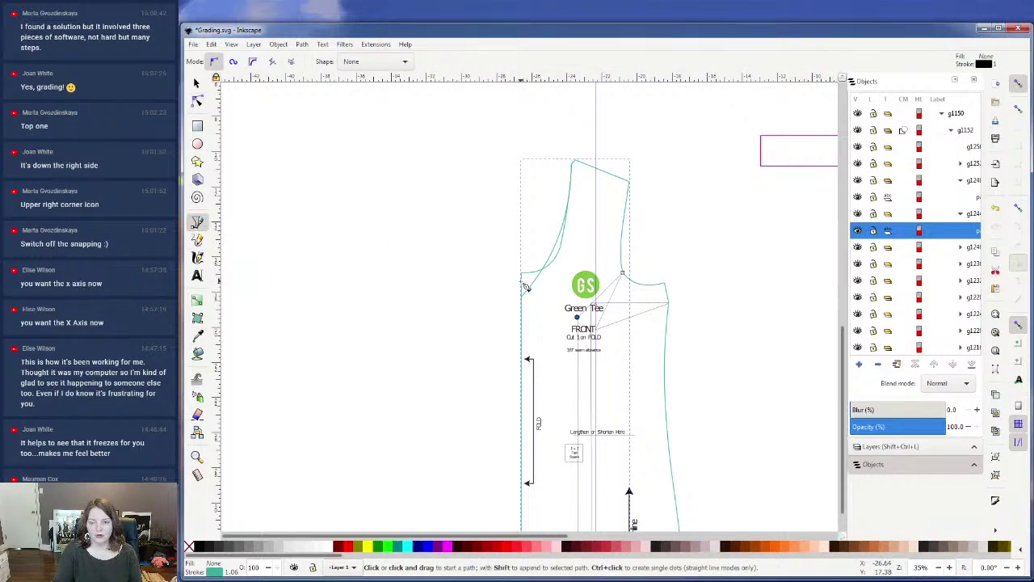